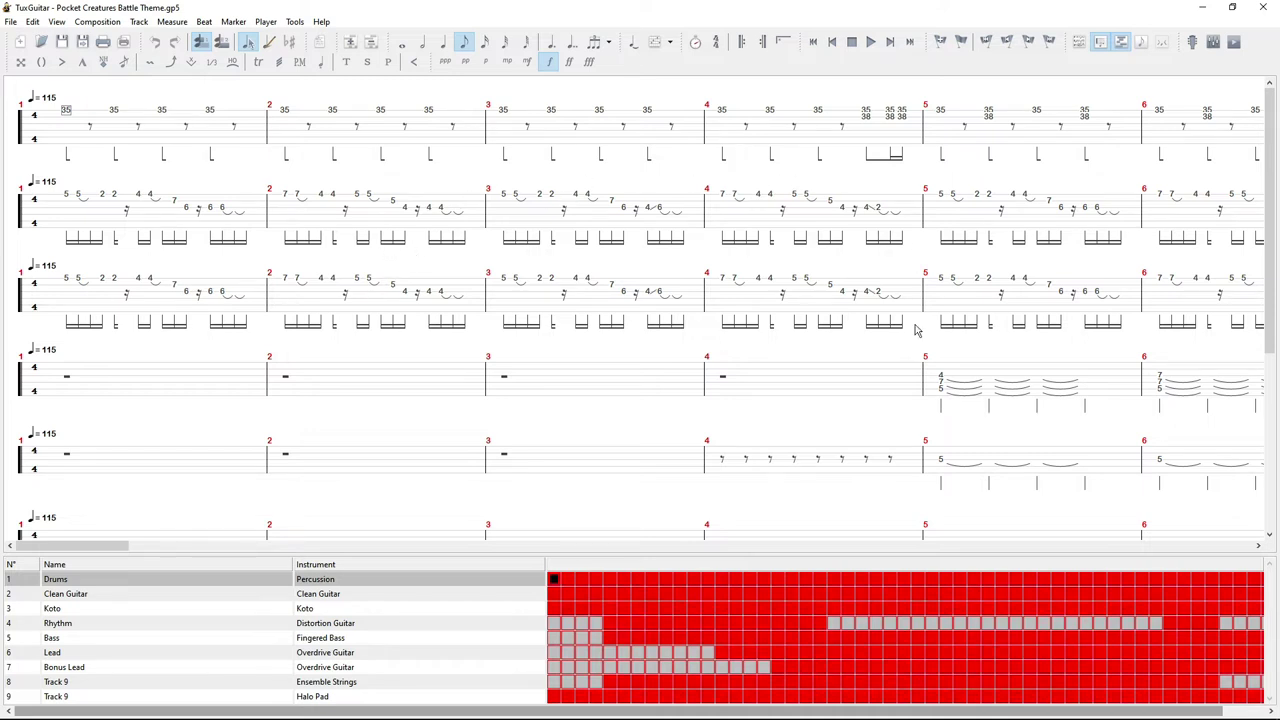
Step: Play the Pocket Creatures Battle Theme from the first measure of the drum track and stop at measure 11
{"action": "left_click", "coordinate": [792, 385]}
{"action": "left_click", "coordinate": [185, 405]}
{"action": "scroll", "coordinate": [477, 262], "scroll_direction": "down", "scroll_amount": 1}
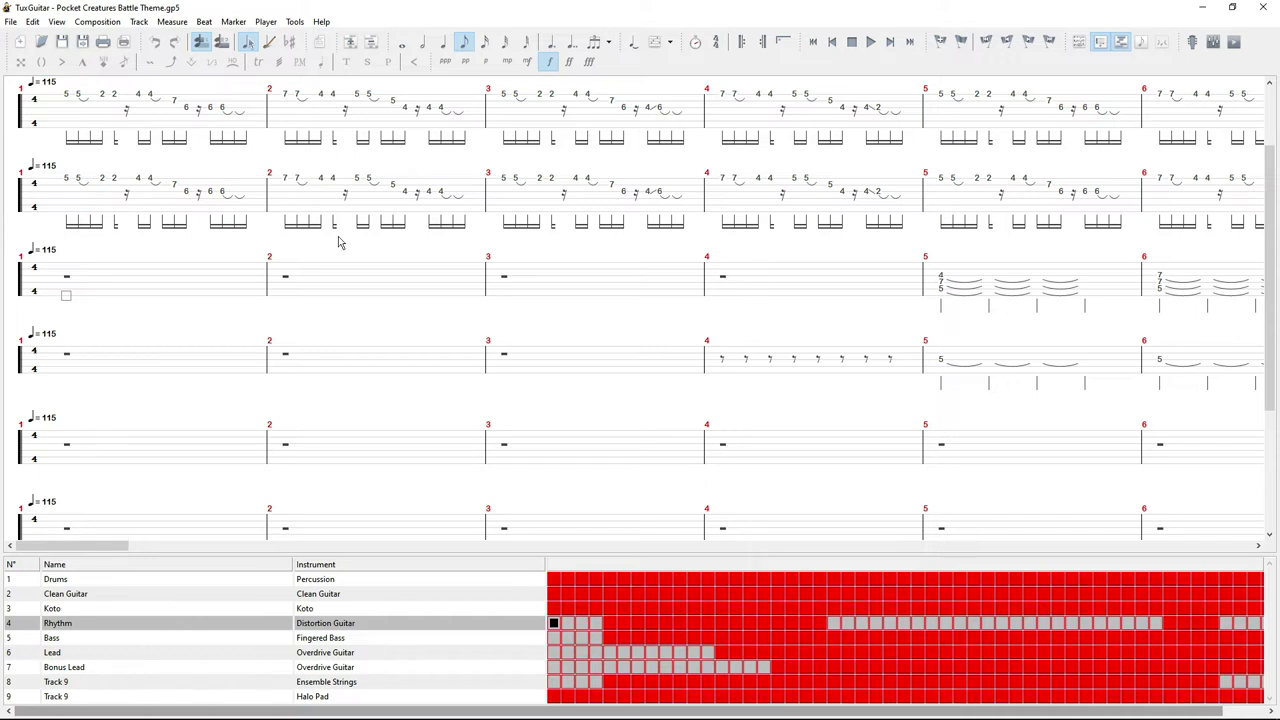
{"action": "left_click", "coordinate": [305, 205]}
{"action": "scroll", "coordinate": [183, 162], "scroll_direction": "up", "scroll_amount": 1}
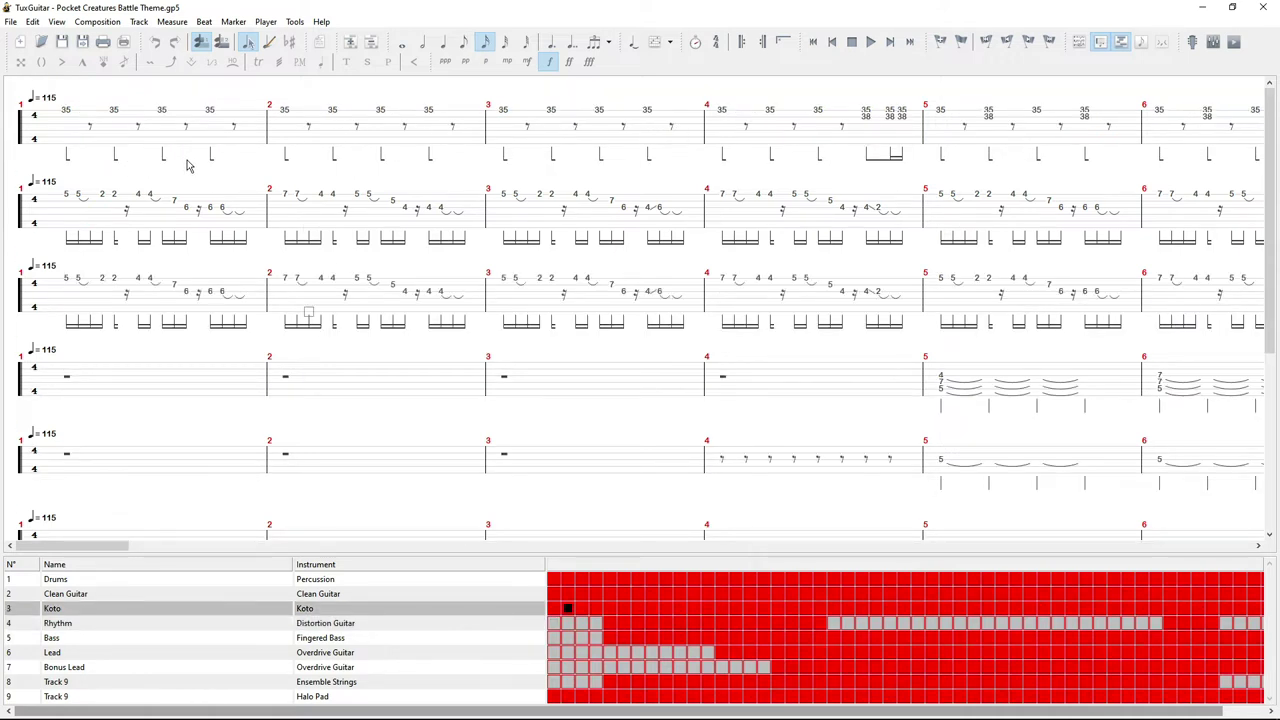
{"action": "left_click", "coordinate": [210, 150]}
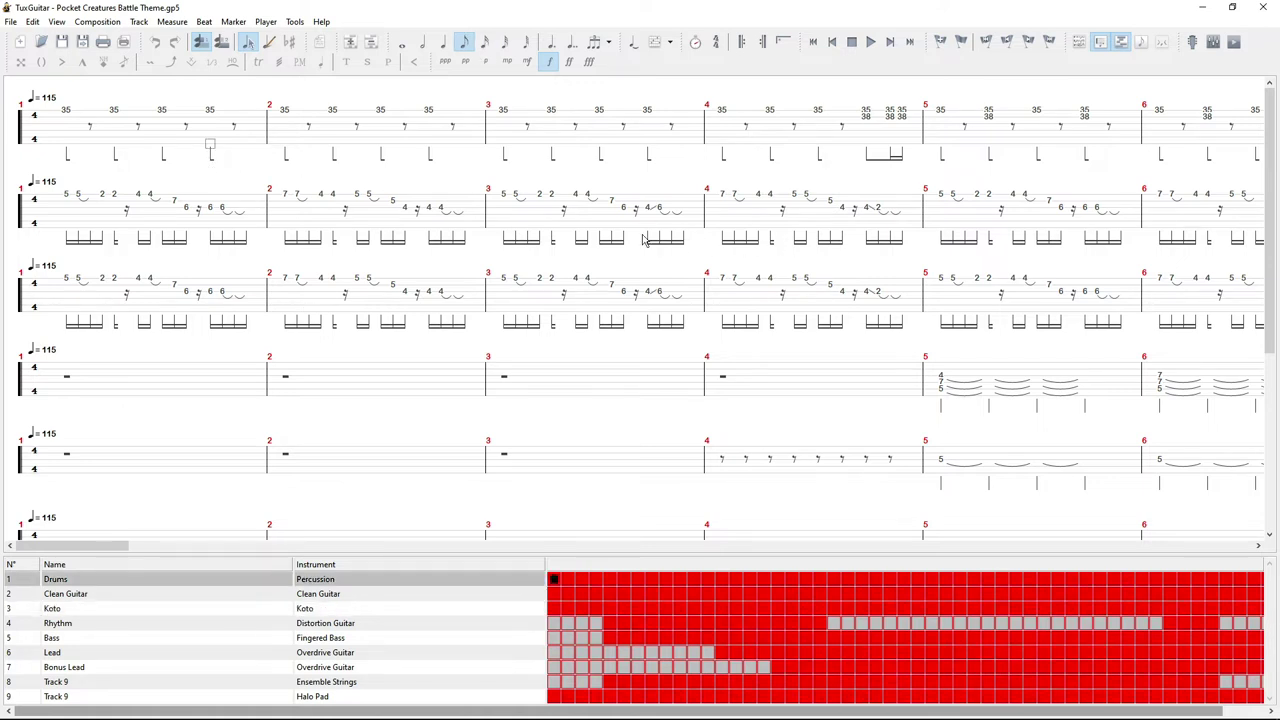
{"action": "key", "text": "Left"}
{"action": "left_click", "coordinate": [187, 128]}
{"action": "left_click", "coordinate": [208, 140]}
{"action": "key", "text": "space"}
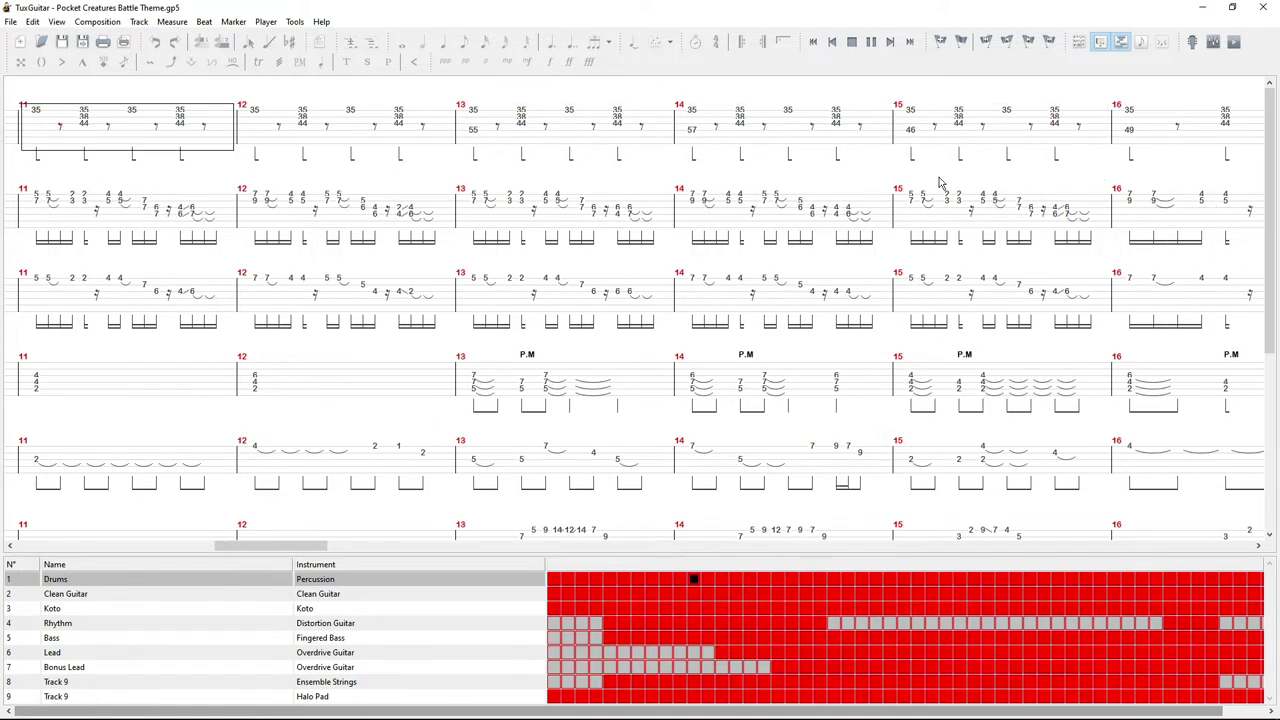
{"action": "key", "text": "space"}
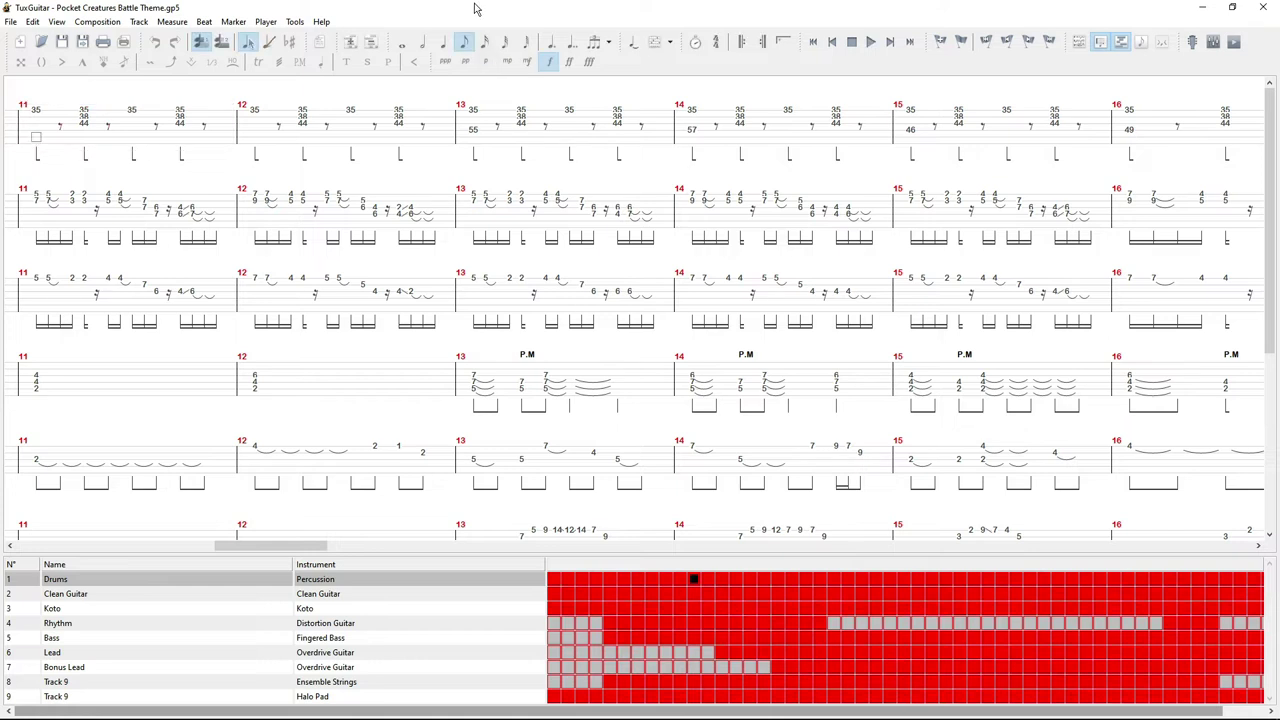
Step: Compare the koto, bass, lead and pad parts around measures 14 and 15
{"action": "left_click", "coordinate": [728, 285]}
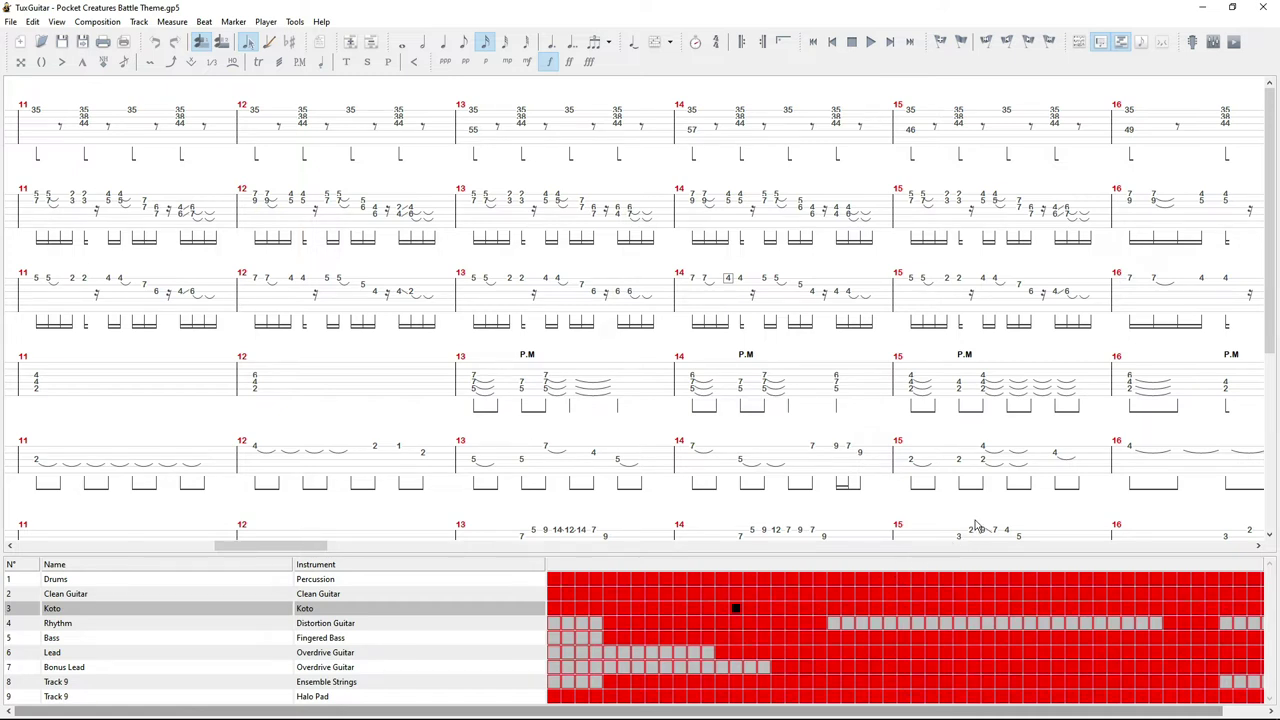
{"action": "left_click", "coordinate": [984, 474]}
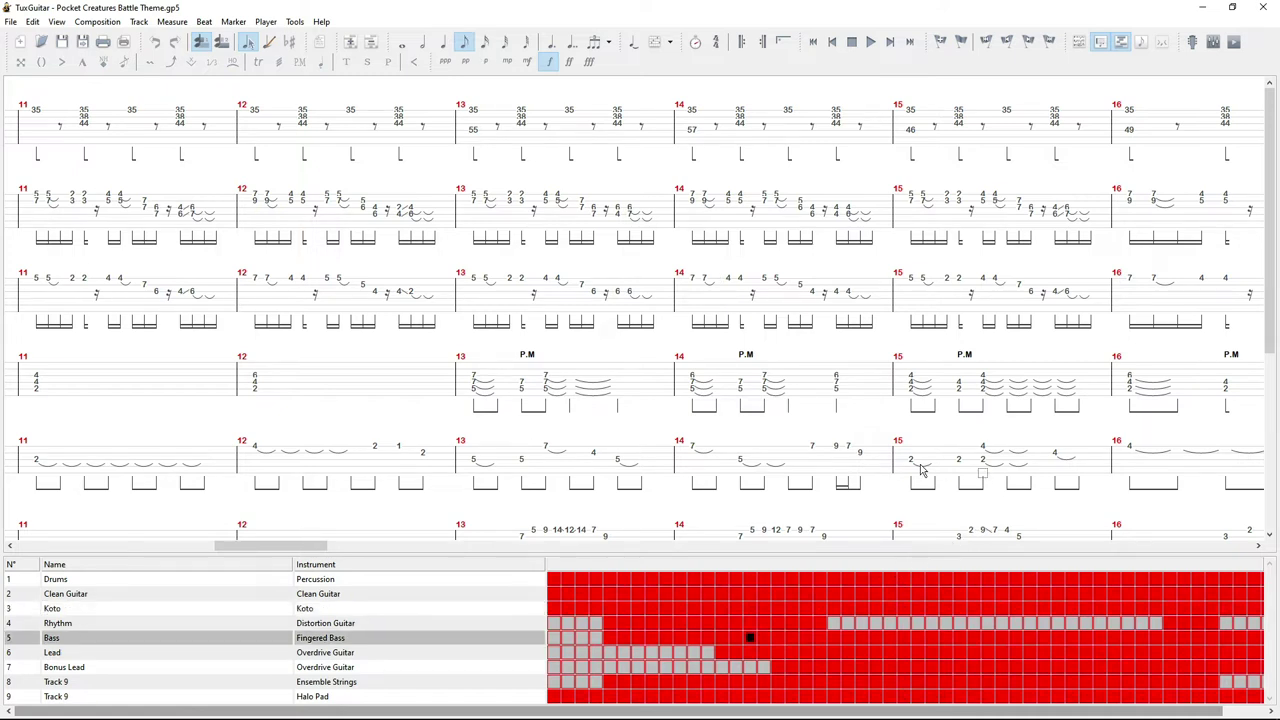
{"action": "left_click", "coordinate": [924, 536]}
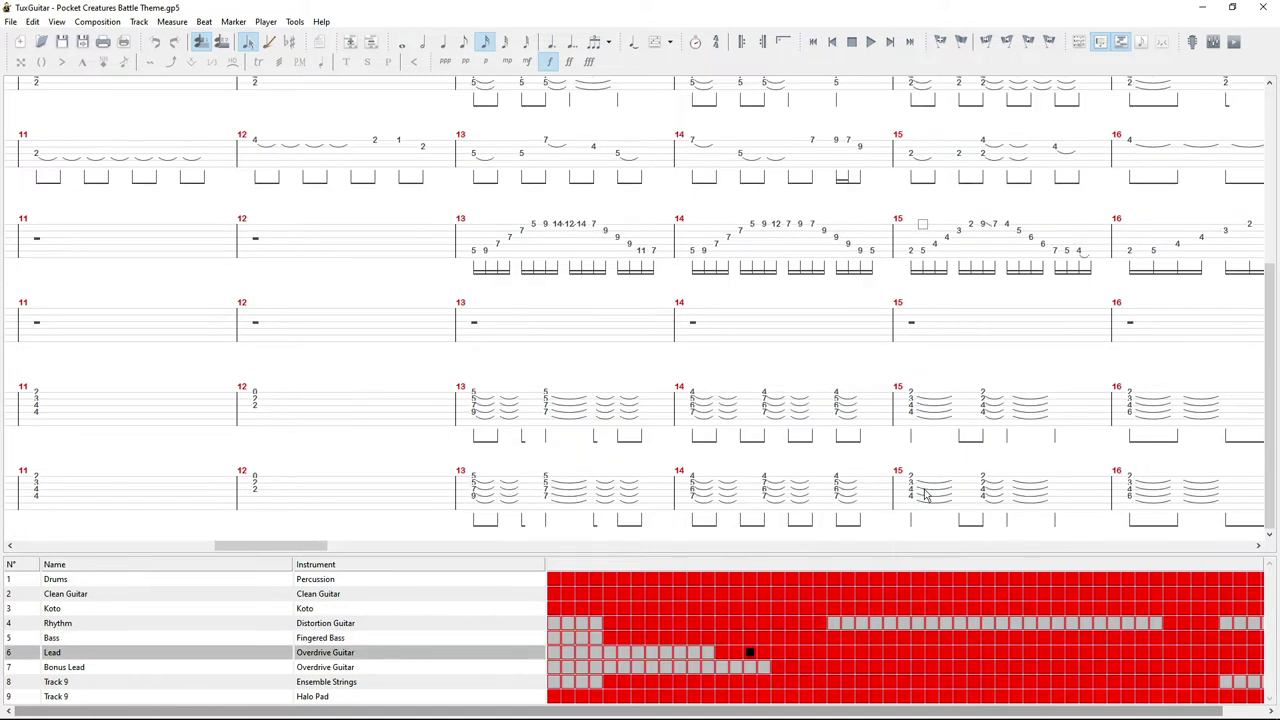
{"action": "left_click", "coordinate": [940, 696]}
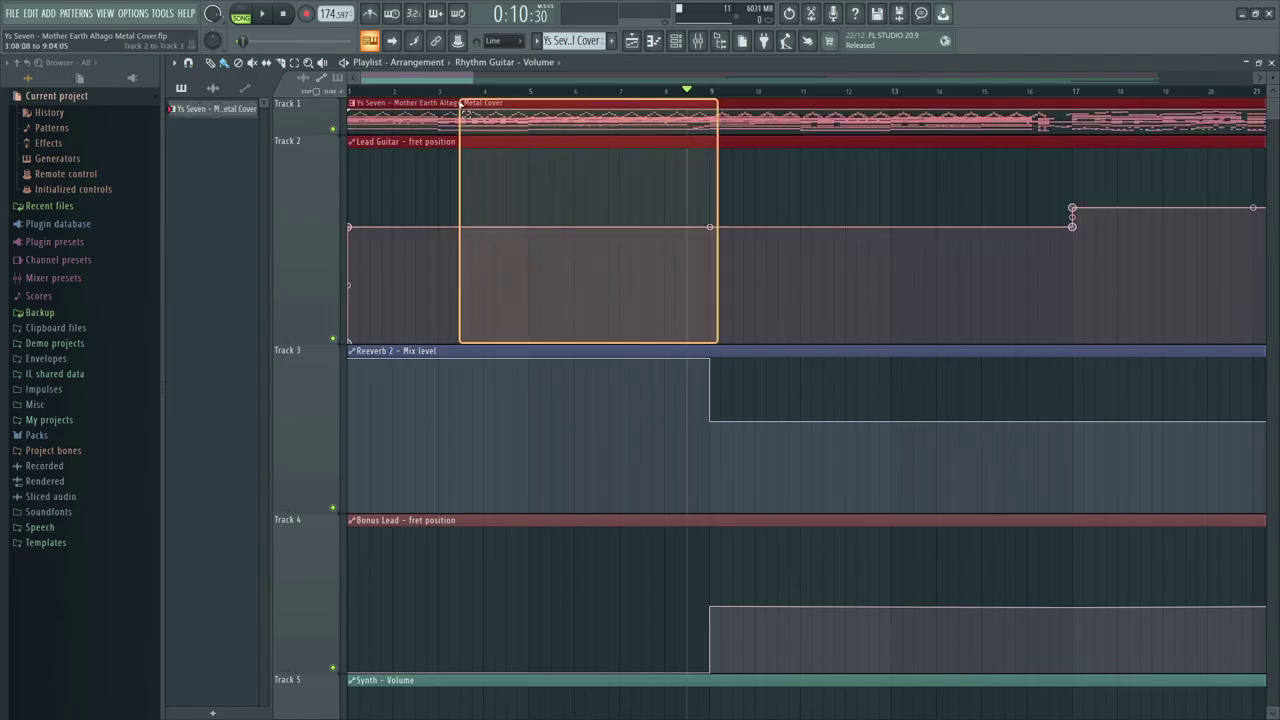
Step: Switch to FL Studio and examine successive sections of the song clip in the playlist, from the opening to about measure 33
{"action": "left_click_drag", "start_coordinate": [720, 150], "coordinate": [1040, 172]}
{"action": "left_click_drag", "start_coordinate": [463, 77], "coordinate": [553, 77]}
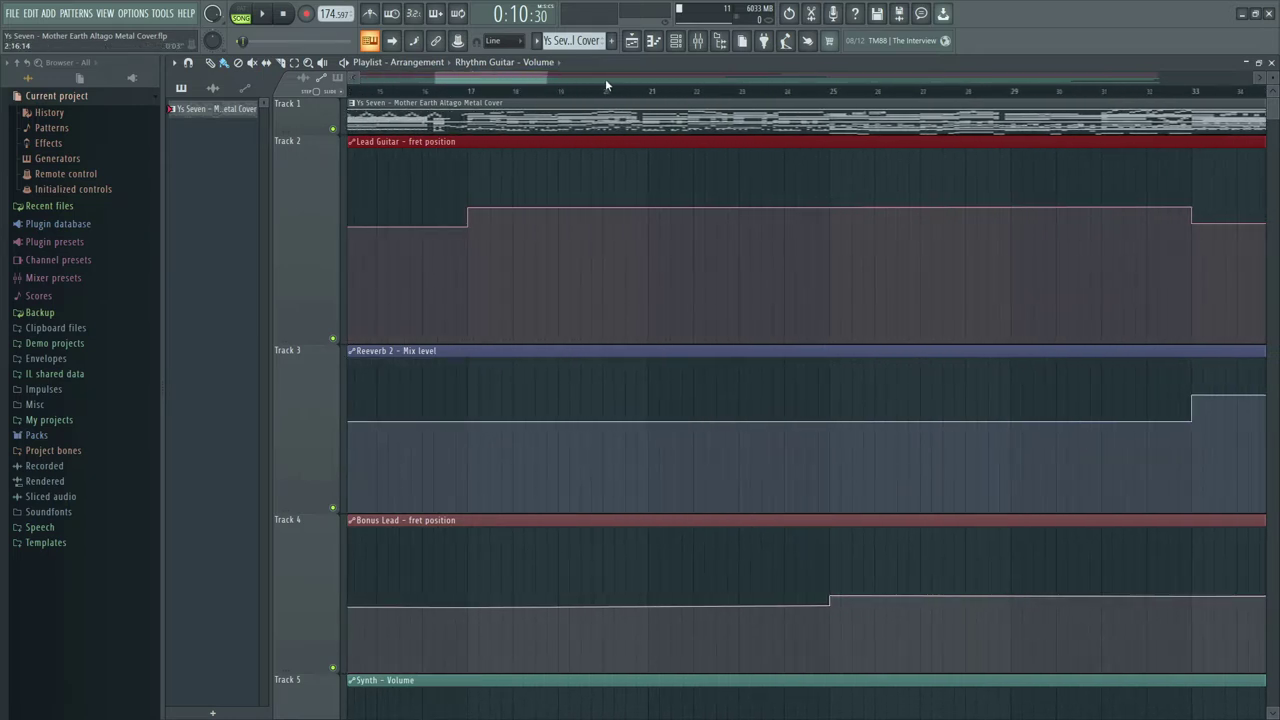
{"action": "left_click", "coordinate": [1051, 114]}
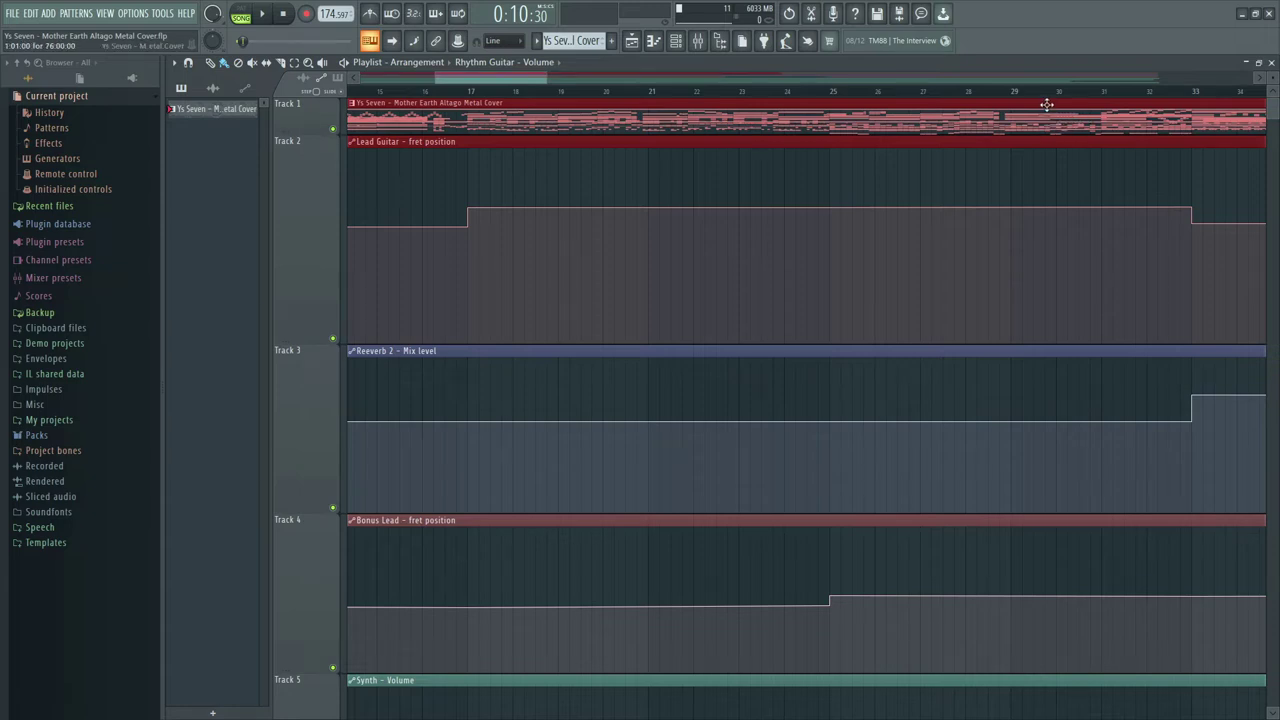
{"action": "left_click", "coordinate": [1024, 121]}
{"action": "left_click_drag", "start_coordinate": [1024, 121], "coordinate": [1124, 138]}
{"action": "left_click_drag", "start_coordinate": [537, 79], "coordinate": [398, 105]}
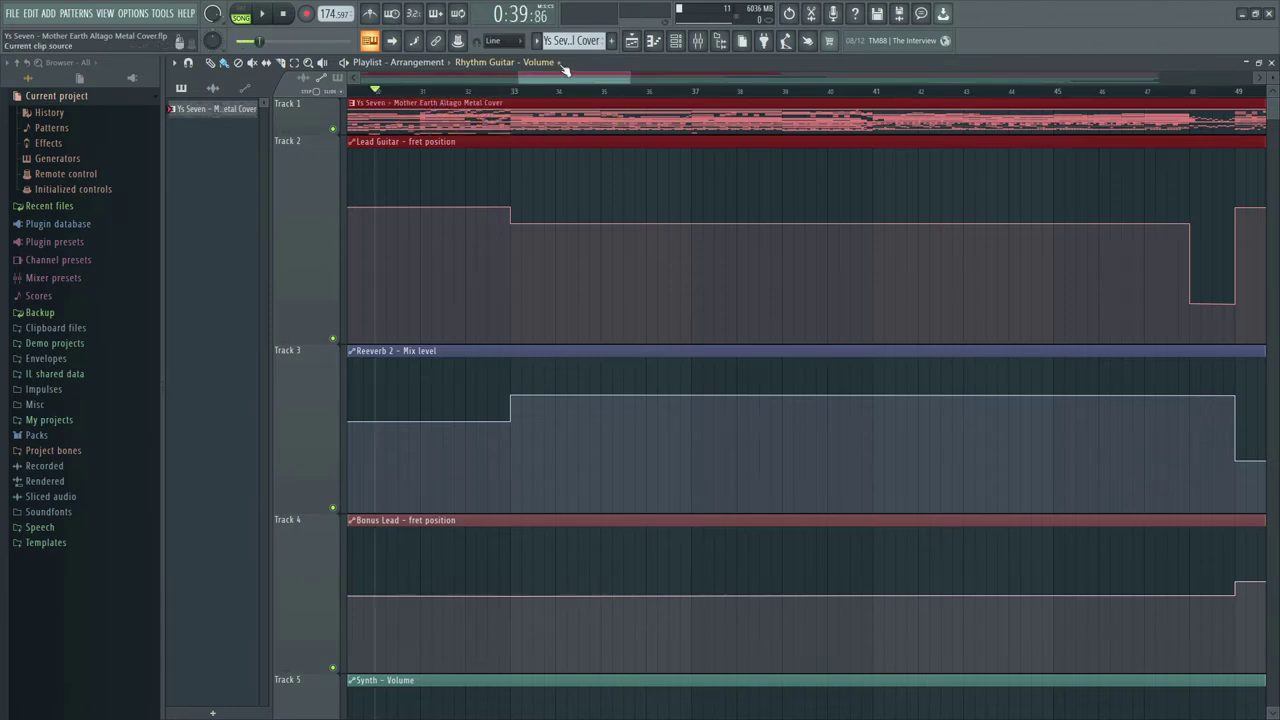
Step: Play the song from just before measure 29 to the transition at measure 33, and stop
{"action": "left_click_drag", "start_coordinate": [570, 80], "coordinate": [542, 82]}
{"action": "left_click", "coordinate": [468, 92]}
{"action": "key", "text": "space"}
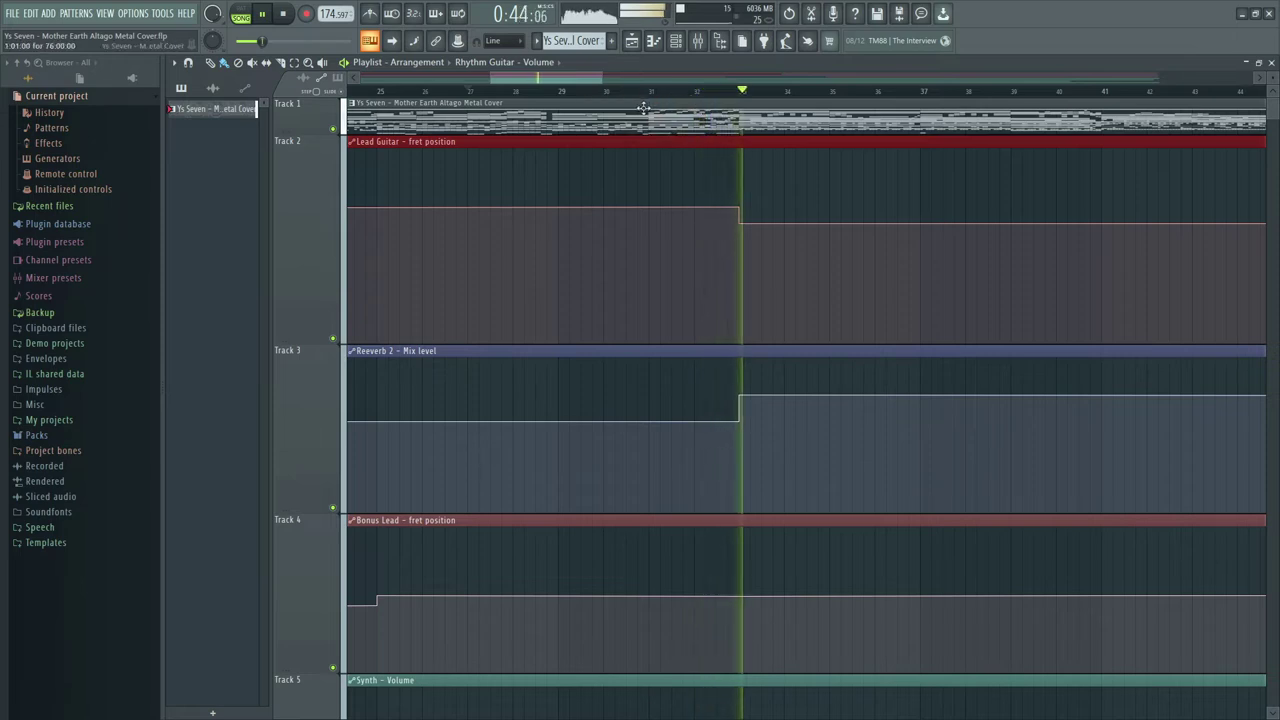
{"action": "key", "text": "space"}
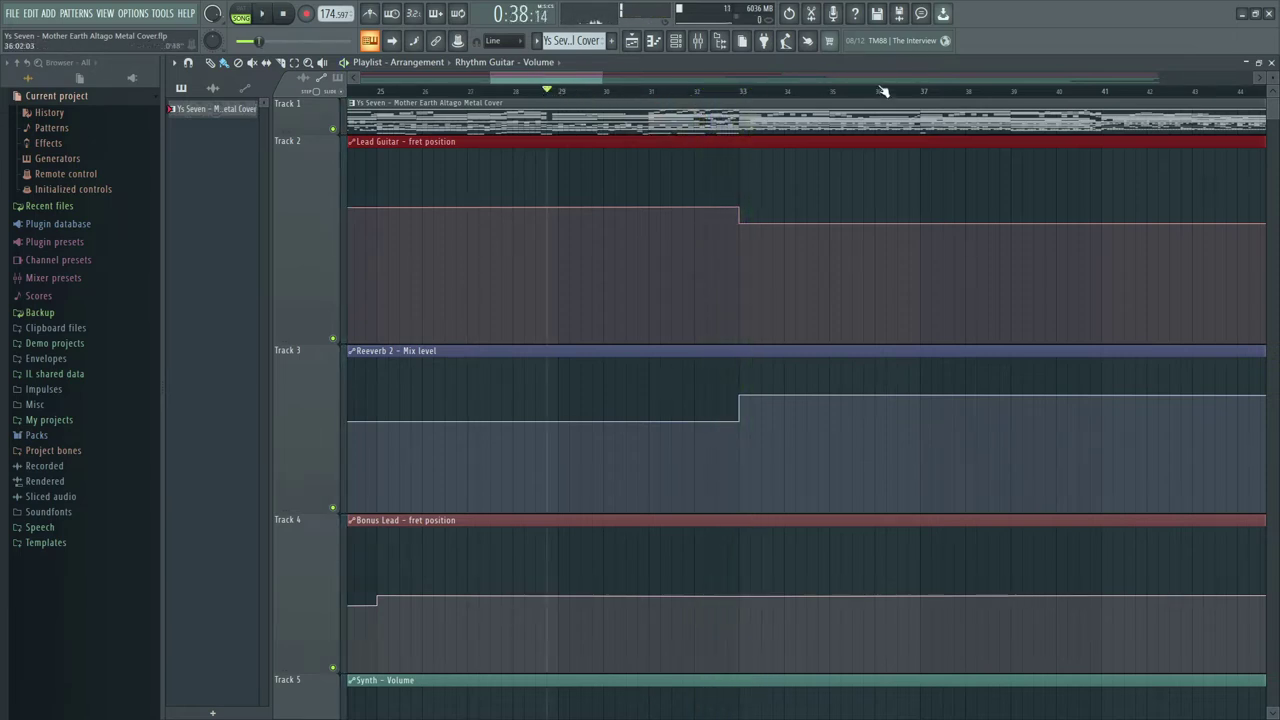
Step: Mute the Lead and Bonus Lead mixer tracks and position the playhead just past measure 29
{"action": "left_click", "coordinate": [757, 104]}
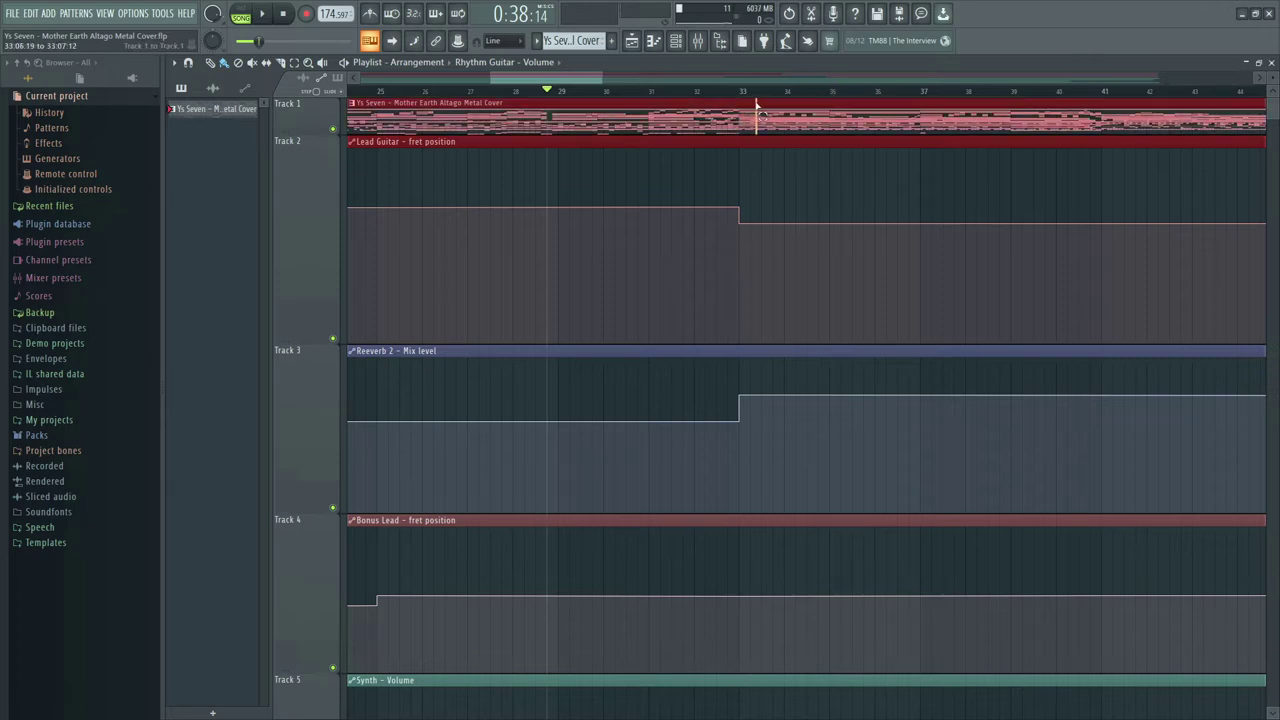
{"action": "left_click", "coordinate": [698, 41]}
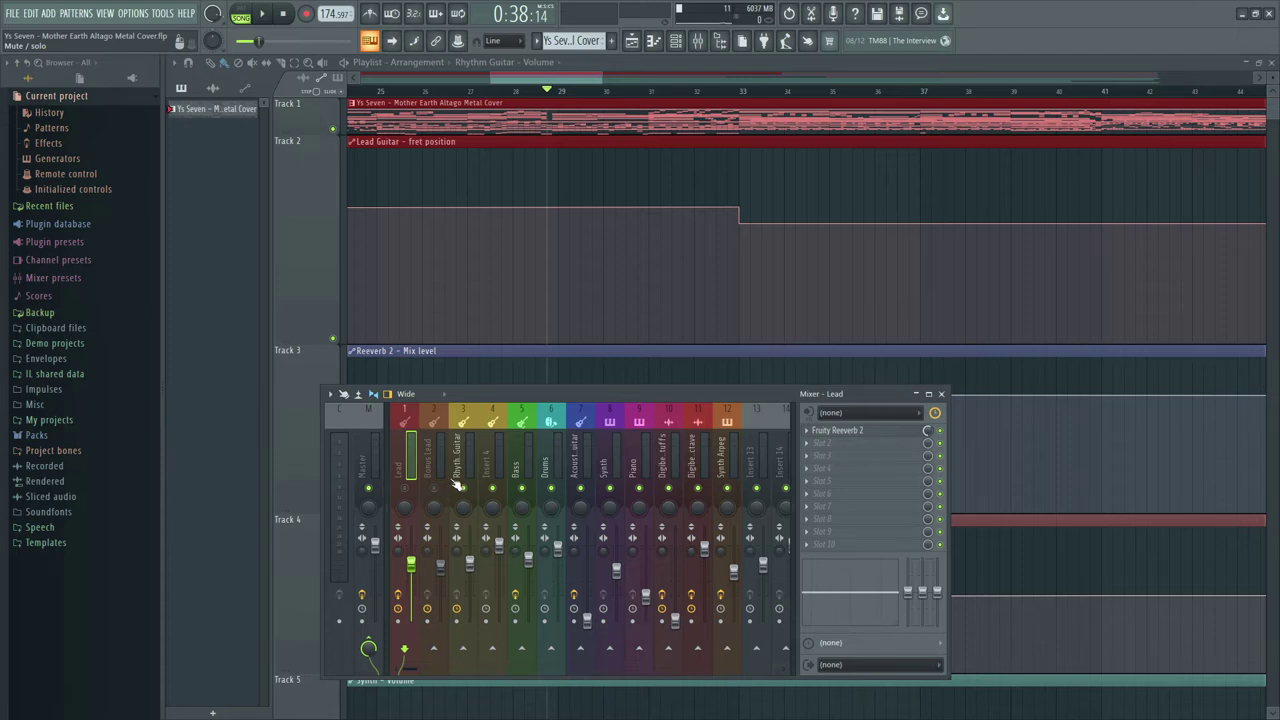
{"action": "left_click", "coordinate": [558, 91]}
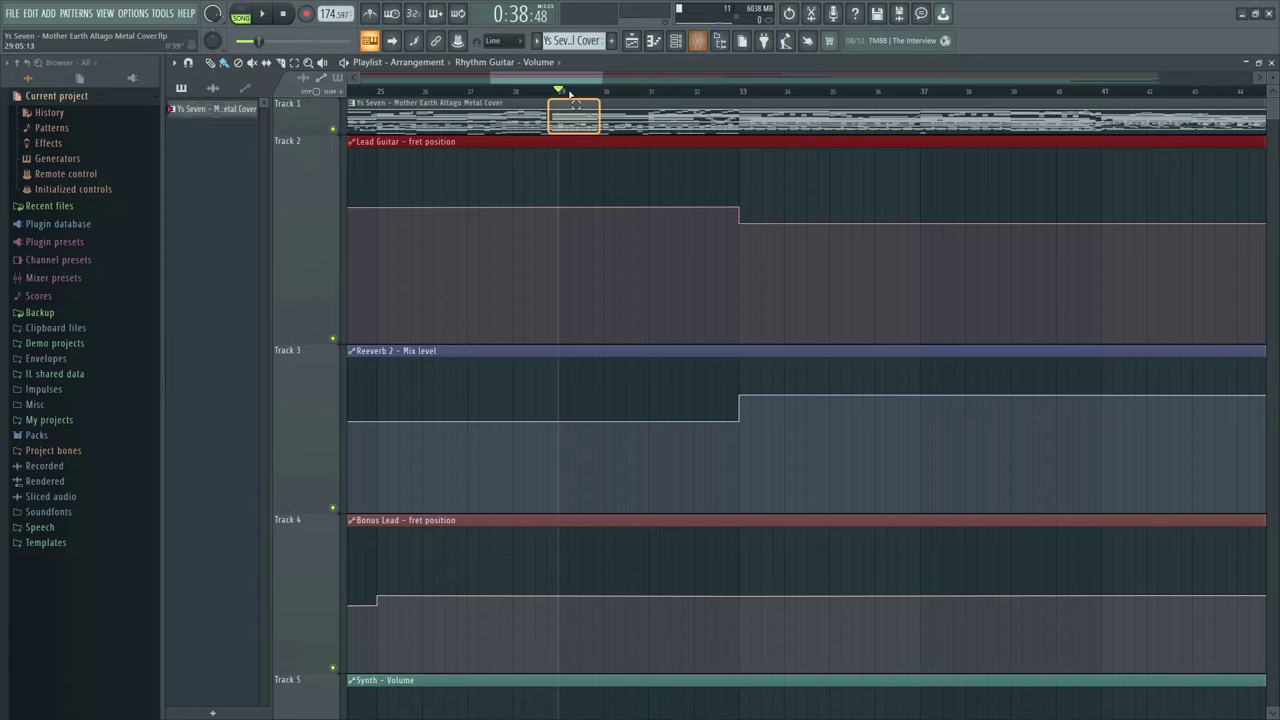
{"action": "left_click_drag", "start_coordinate": [631, 95], "coordinate": [740, 121]}
{"action": "left_click", "coordinate": [569, 92]}
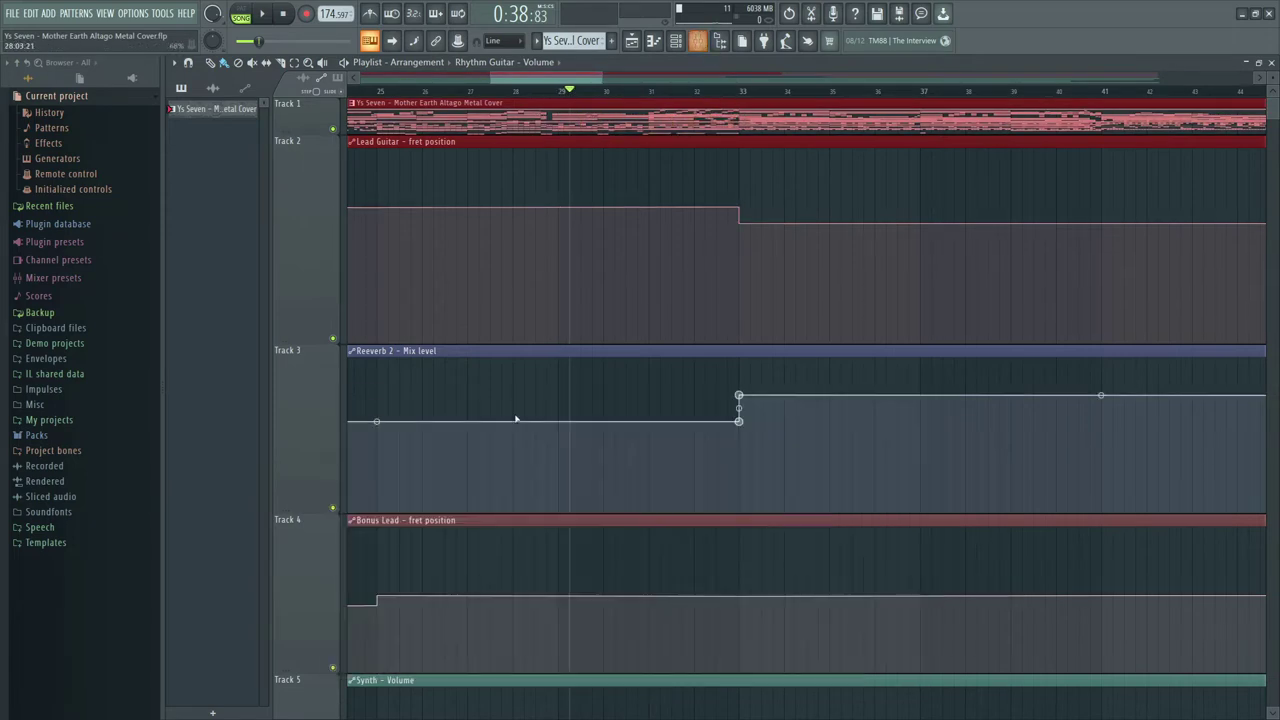
Step: Play the passage from just past measure 29 to about measure 32, and mark out measures 31 to 33 of the song clip
{"action": "left_click", "coordinate": [698, 40]}
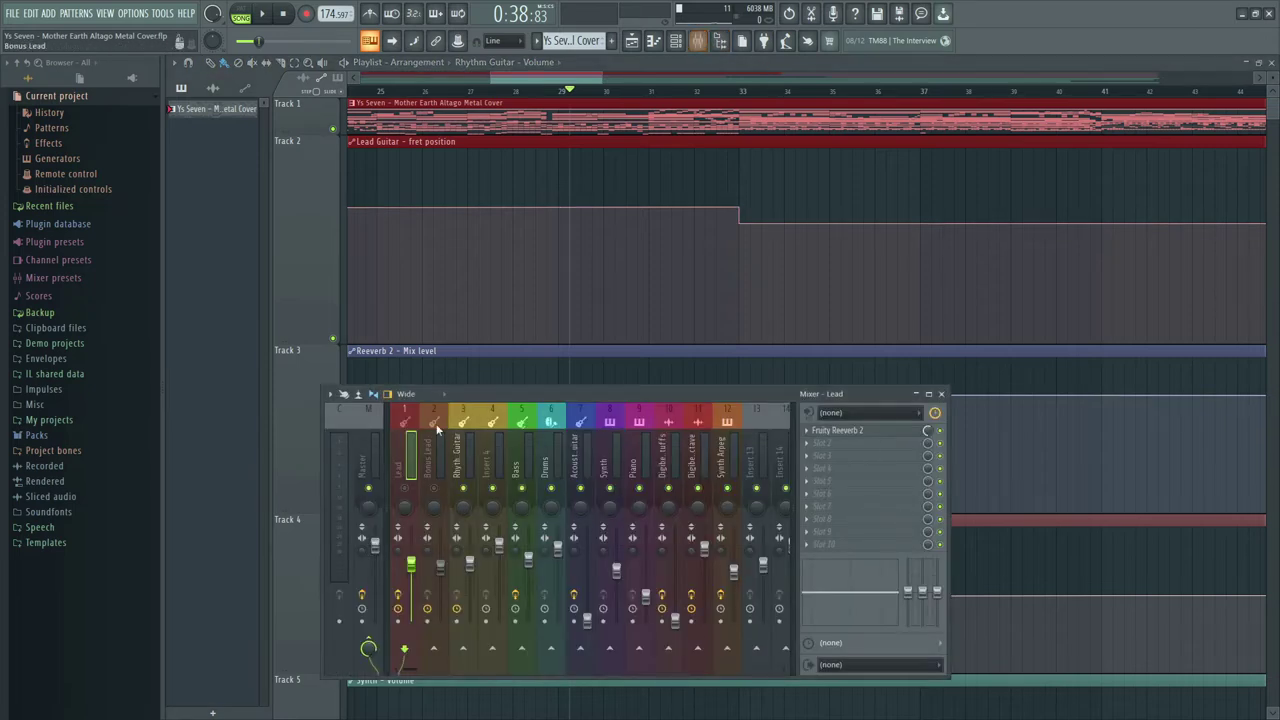
{"action": "left_click_drag", "start_coordinate": [548, 312], "coordinate": [732, 124]}
{"action": "key", "text": "space"}
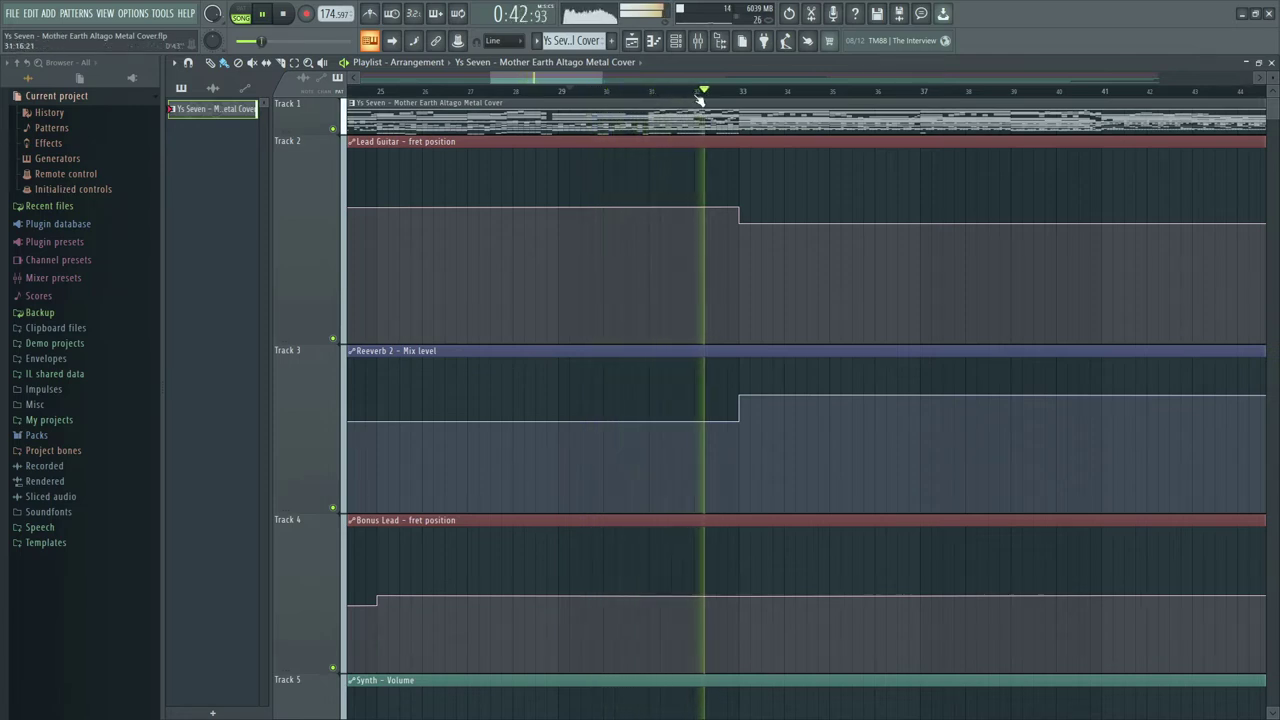
{"action": "key", "text": "space"}
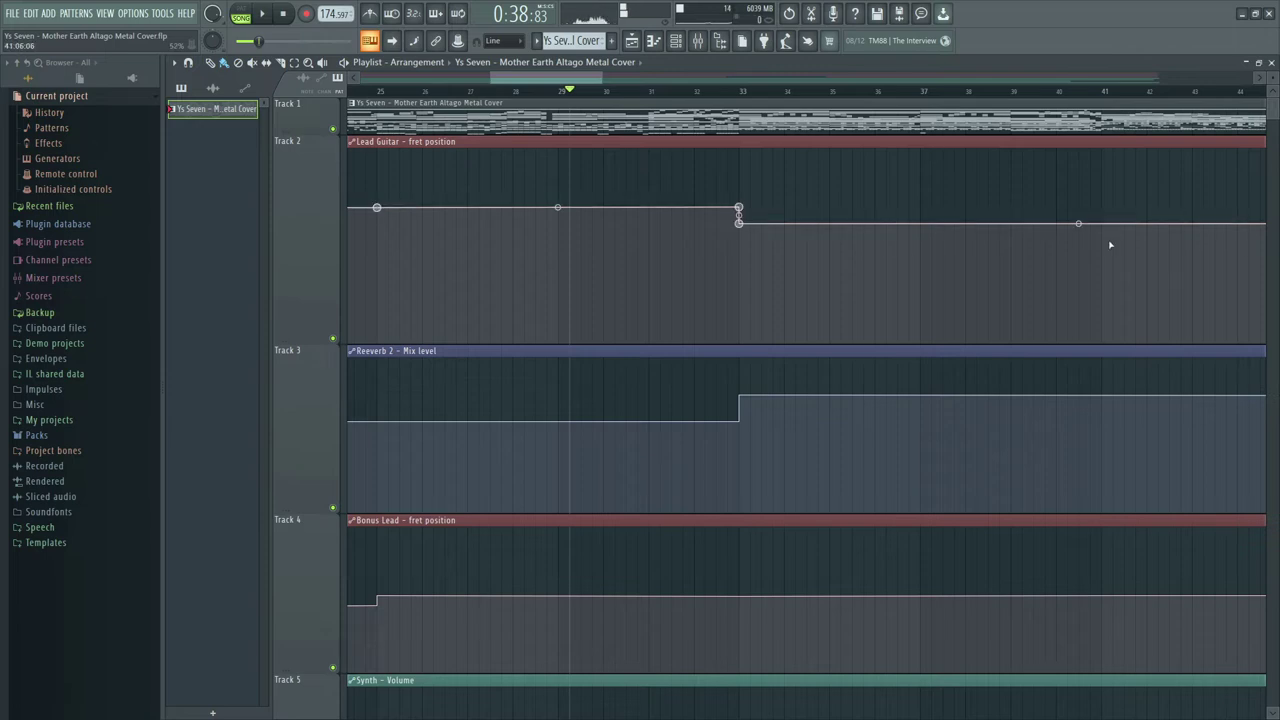
{"action": "left_click", "coordinate": [660, 113]}
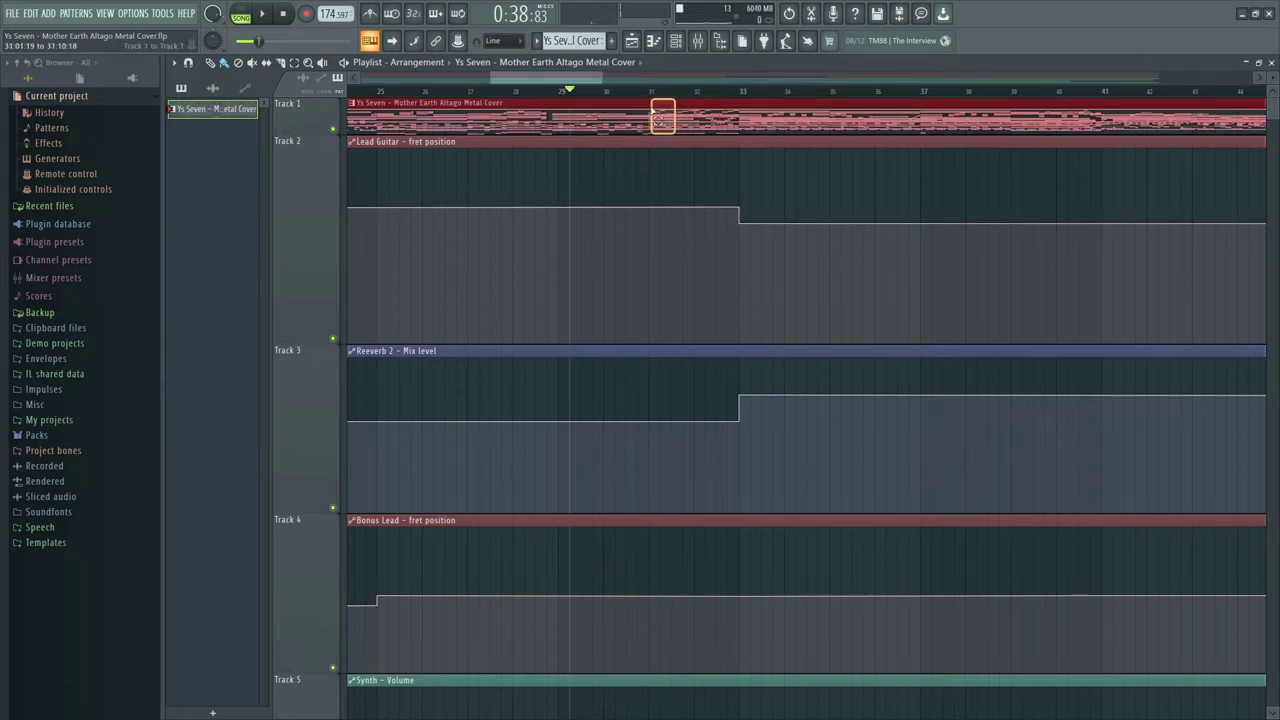
{"action": "left_click_drag", "start_coordinate": [652, 110], "coordinate": [740, 116]}
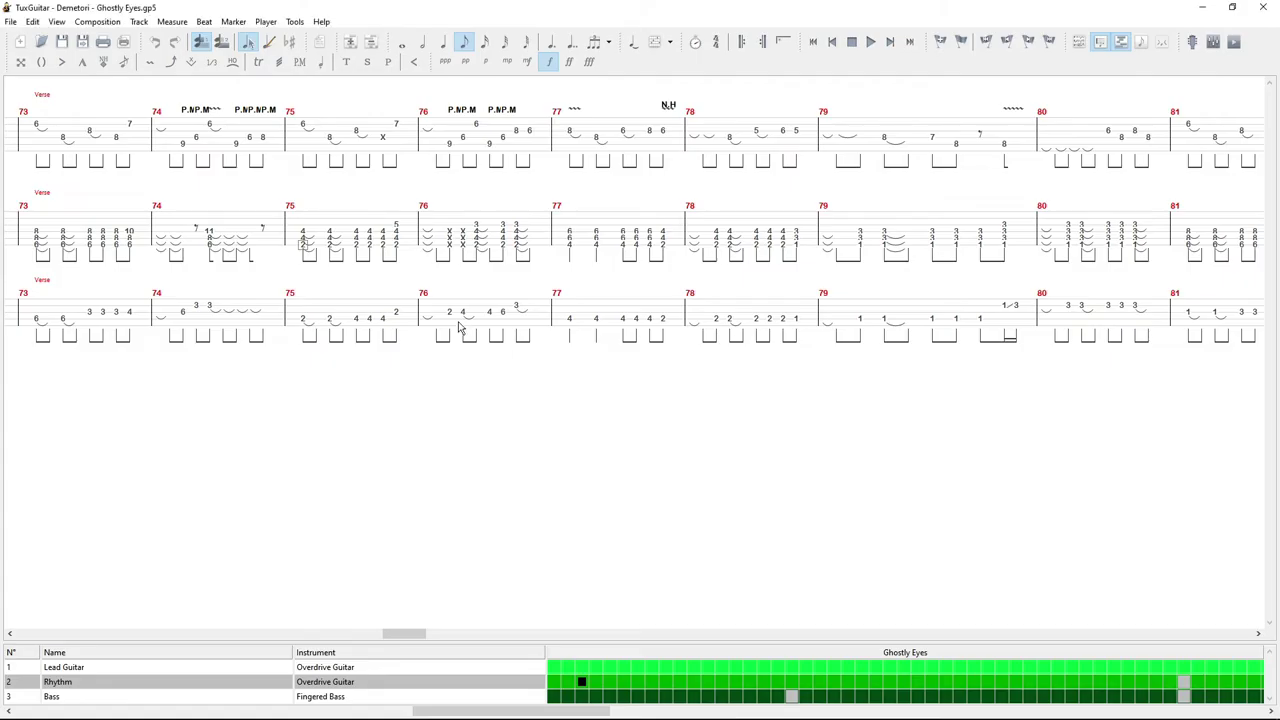
Step: In TuxGuitar's Ghostly Eyes score, play the Verse from measure 73 to measure 81 and check the rhythm and lead parts in measure 82
{"action": "left_click", "coordinate": [371, 246]}
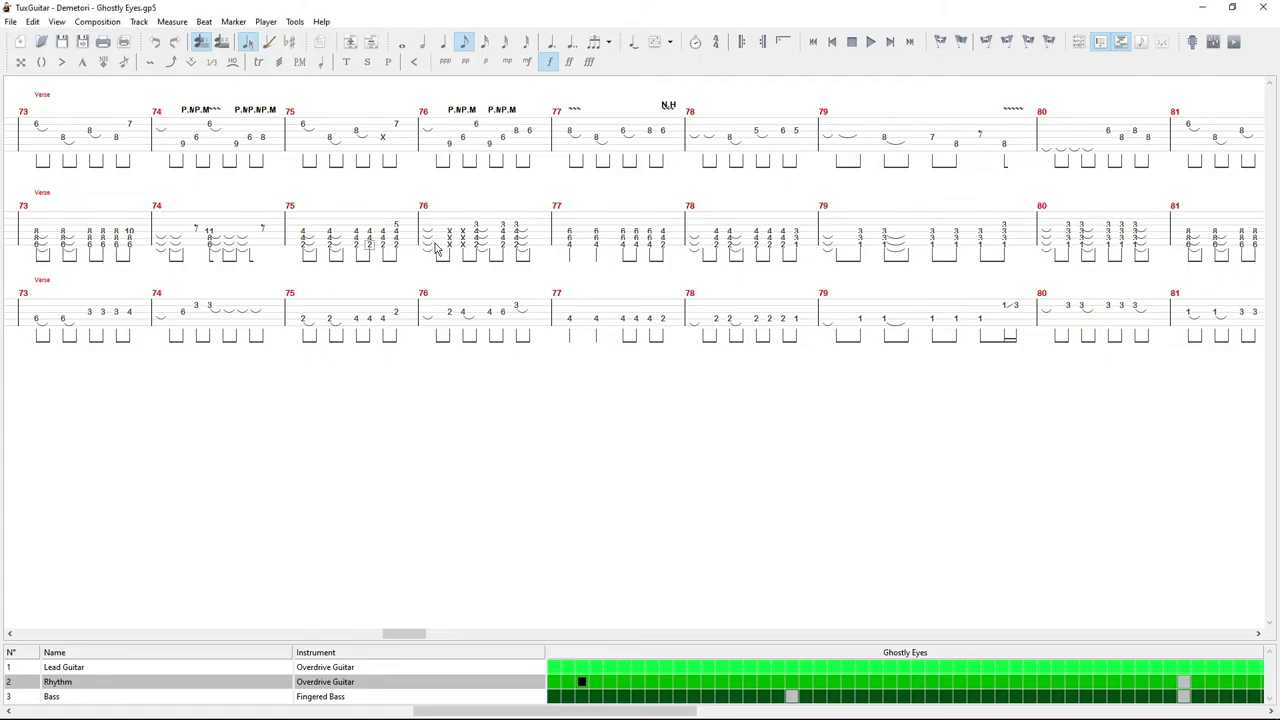
{"action": "left_click", "coordinate": [465, 240]}
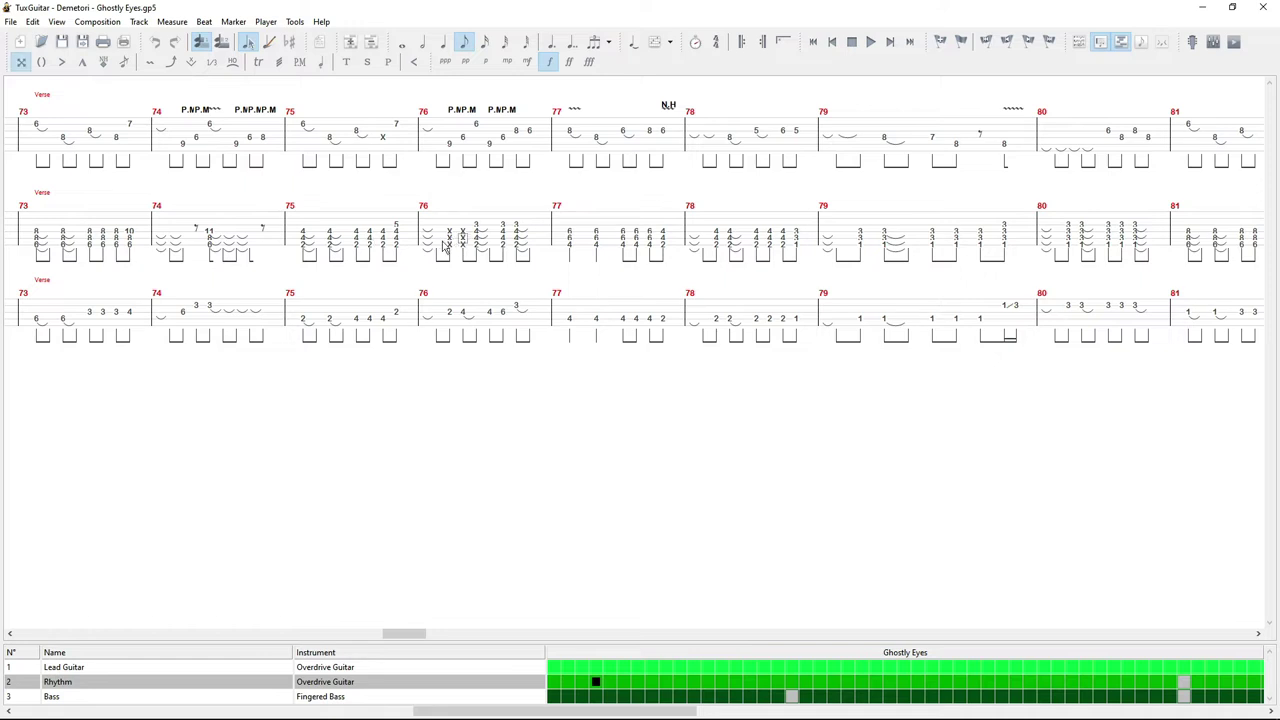
{"action": "left_click", "coordinate": [133, 241]}
{"action": "left_click", "coordinate": [79, 233]}
{"action": "left_click", "coordinate": [44, 238]}
{"action": "left_click", "coordinate": [50, 238]}
{"action": "key", "text": "space"}
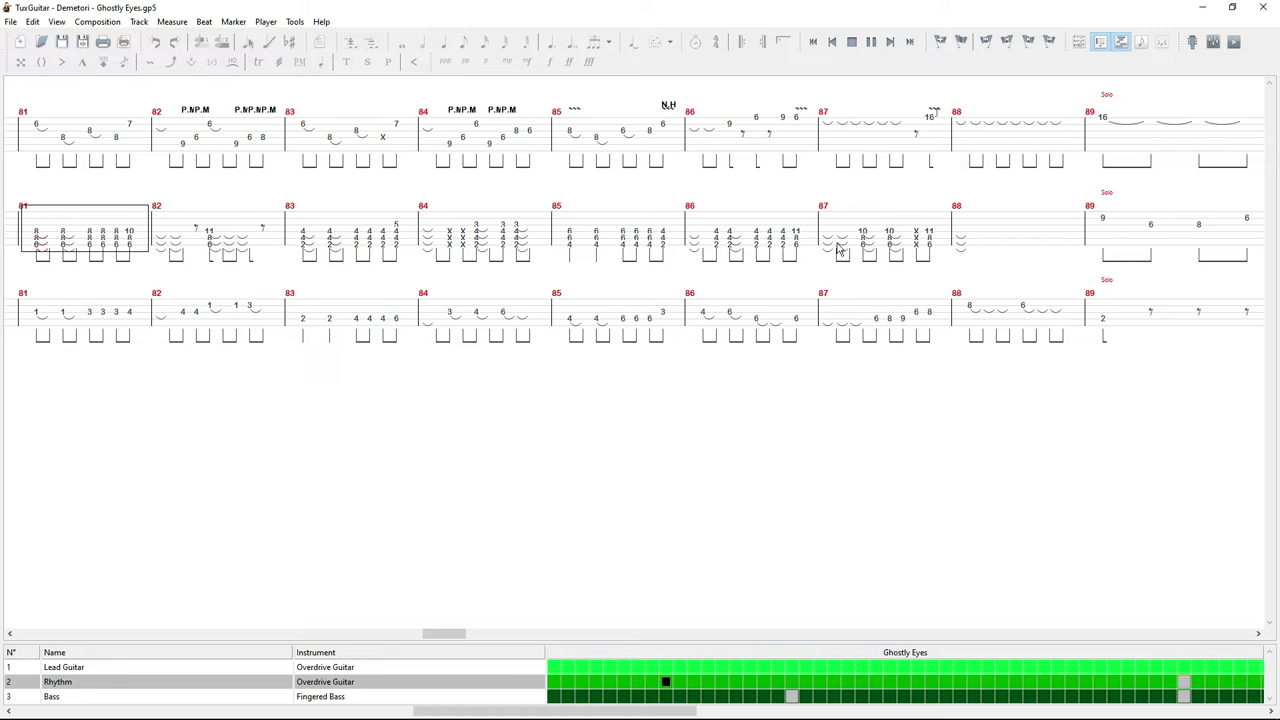
{"action": "key", "text": "space"}
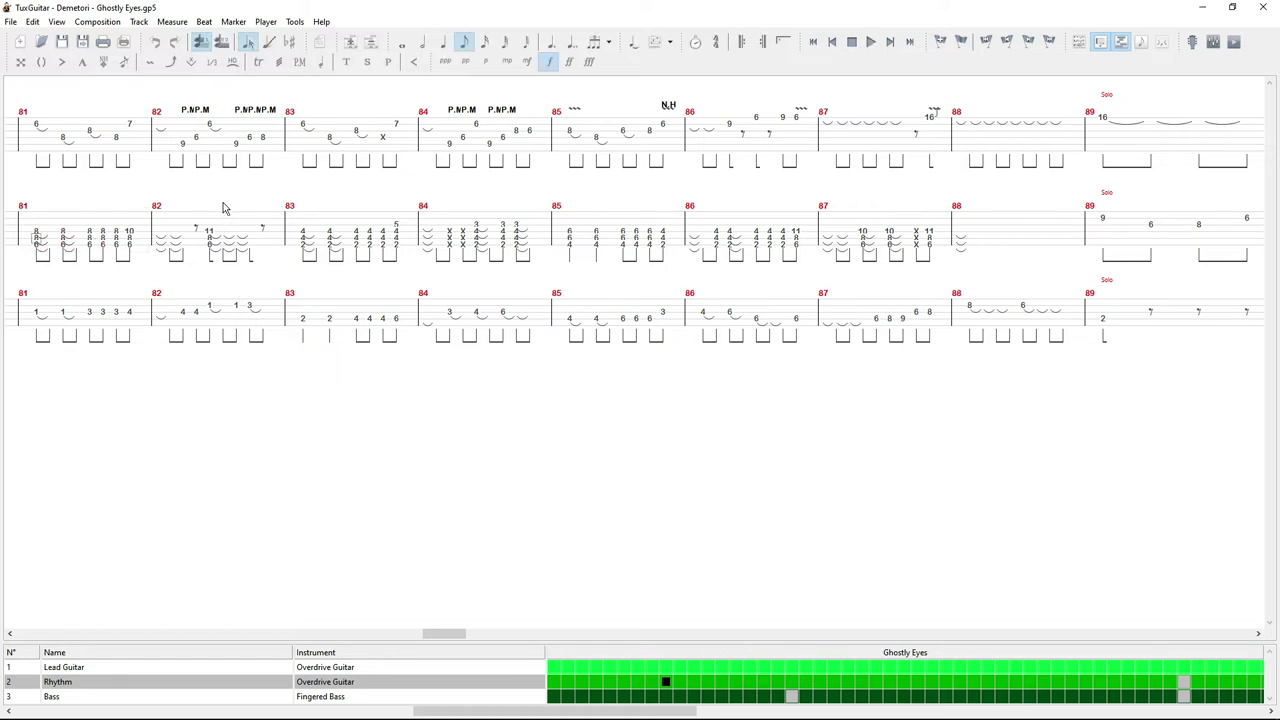
{"action": "left_click", "coordinate": [200, 221]}
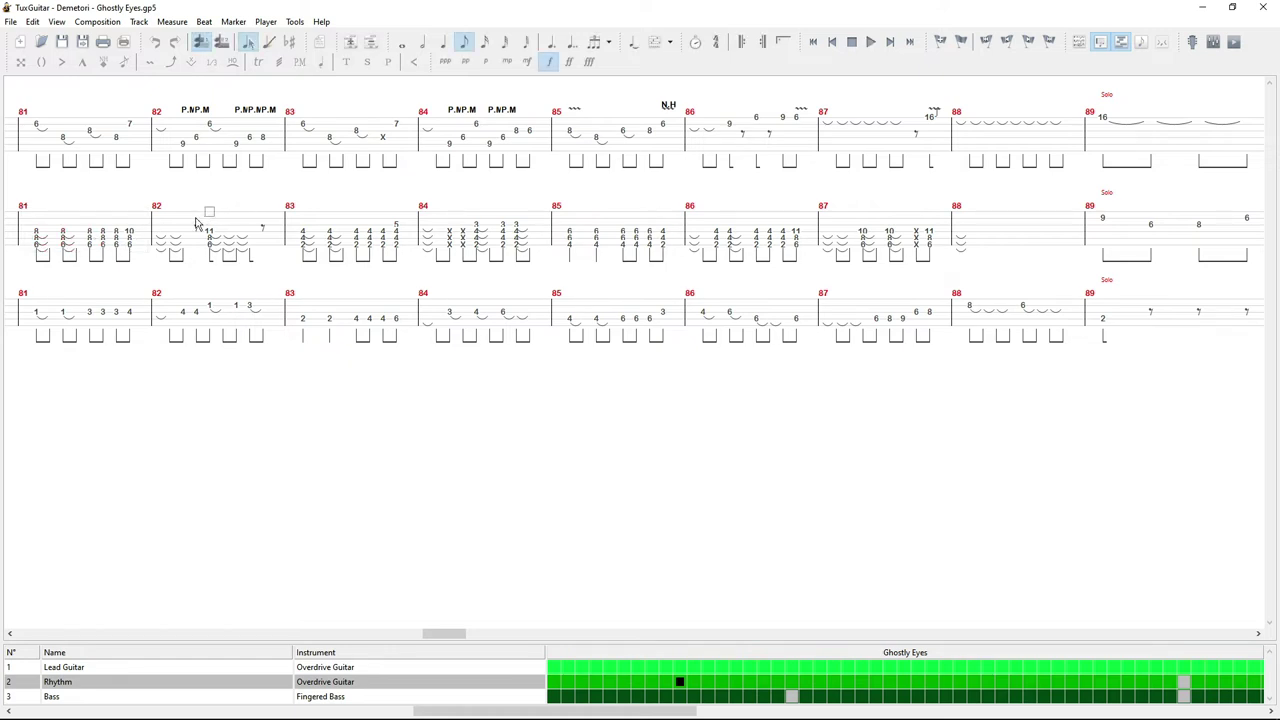
{"action": "left_click", "coordinate": [187, 142]}
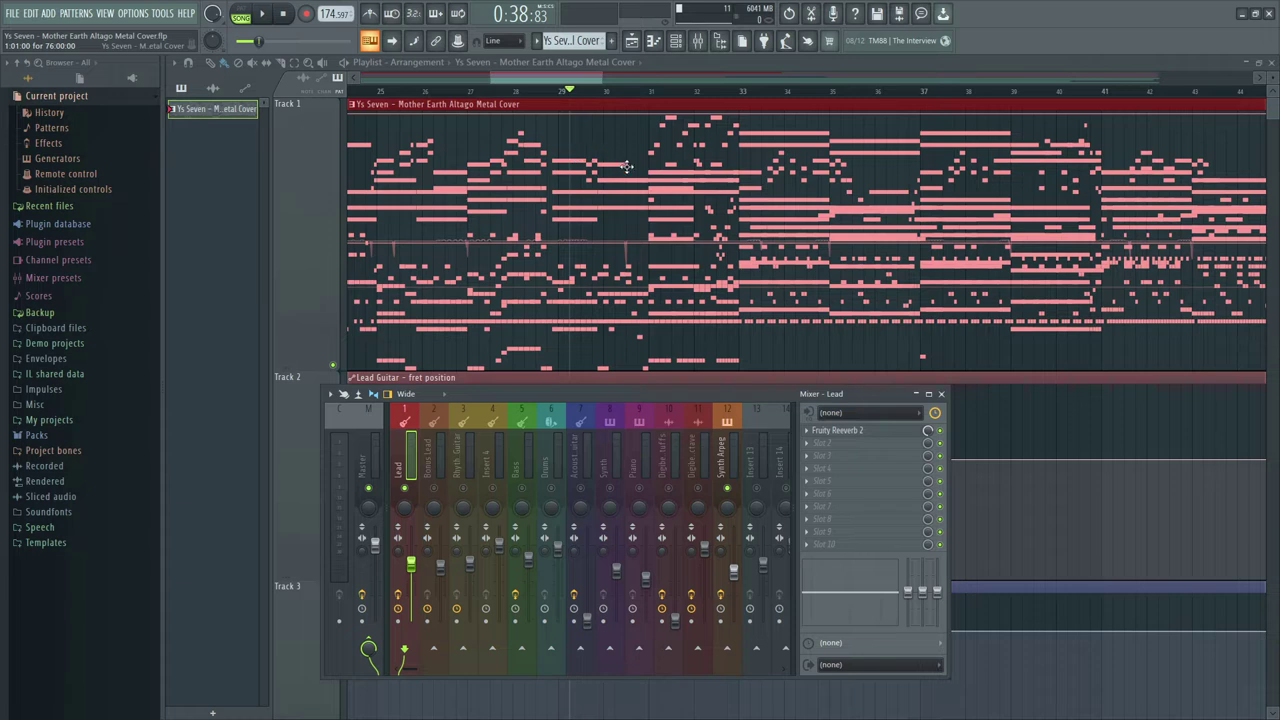
Step: In FL Studio, play the song from measure 25 with only Lead and Synth Arpeg unmuted, and bring the mixer back up
{"action": "left_click", "coordinate": [400, 92]}
{"action": "key", "text": "space"}
{"action": "left_click_drag", "start_coordinate": [548, 133], "coordinate": [649, 139]}
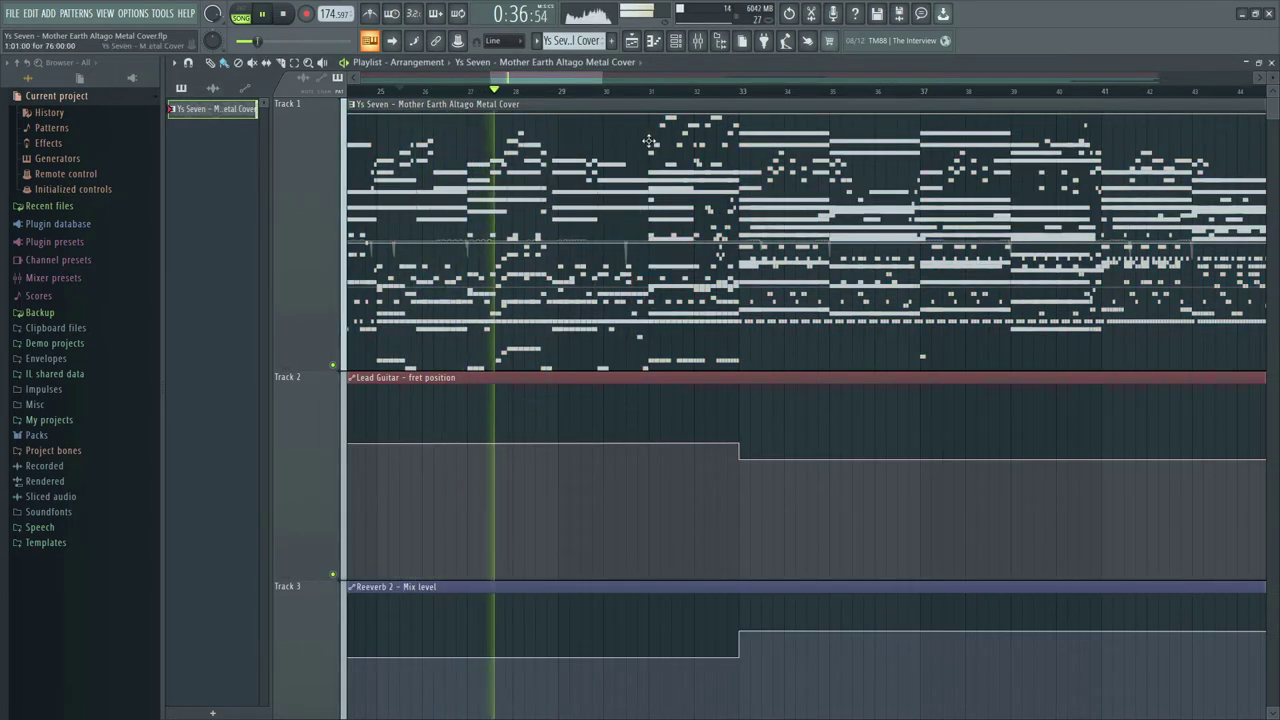
{"action": "key", "text": "F9"}
{"action": "key", "text": "space"}
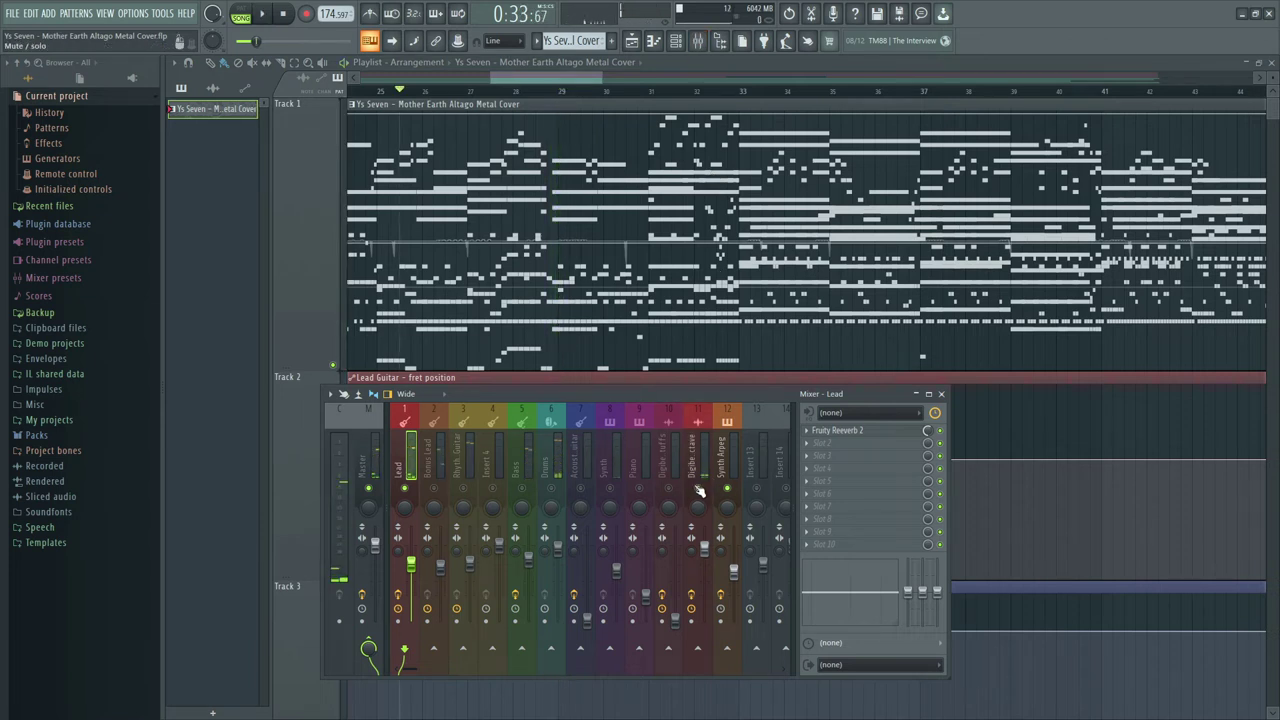
Step: Unmute the Digibell Lead Octave mixer track with its volume raised, and audition it from measure 25 to measure 33
{"action": "right_click", "coordinate": [706, 469]}
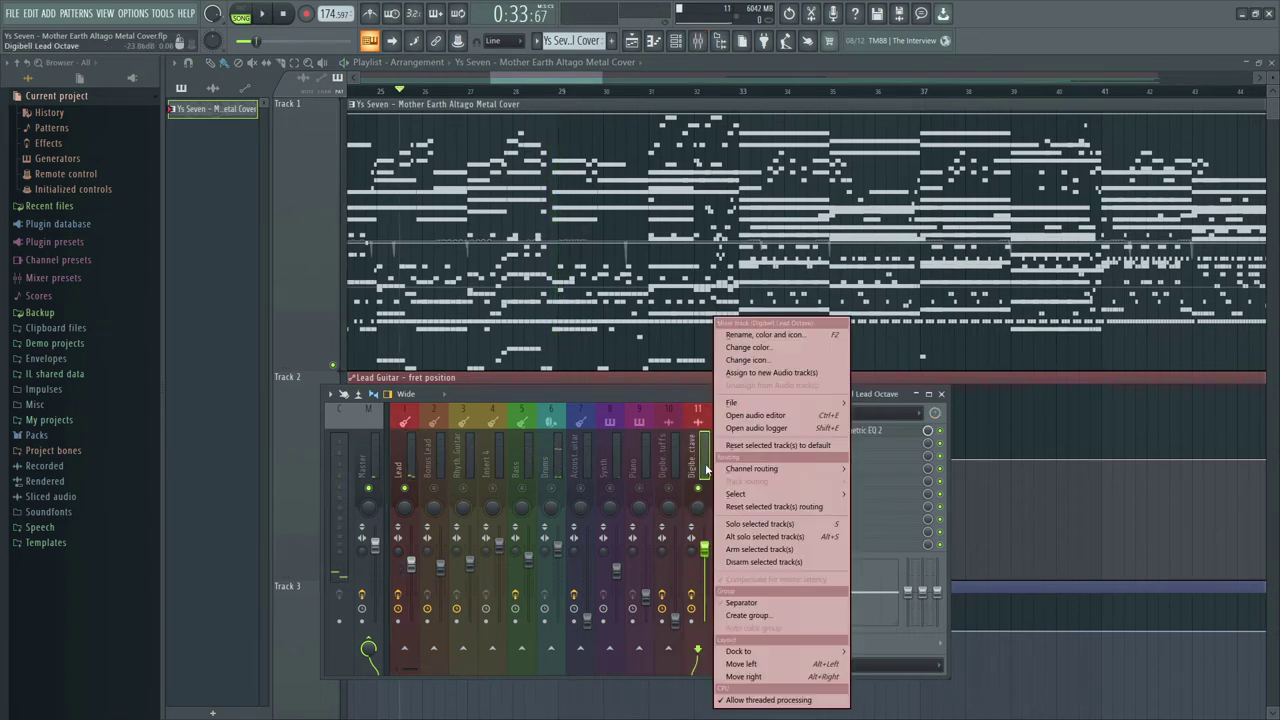
{"action": "left_click", "coordinate": [708, 490]}
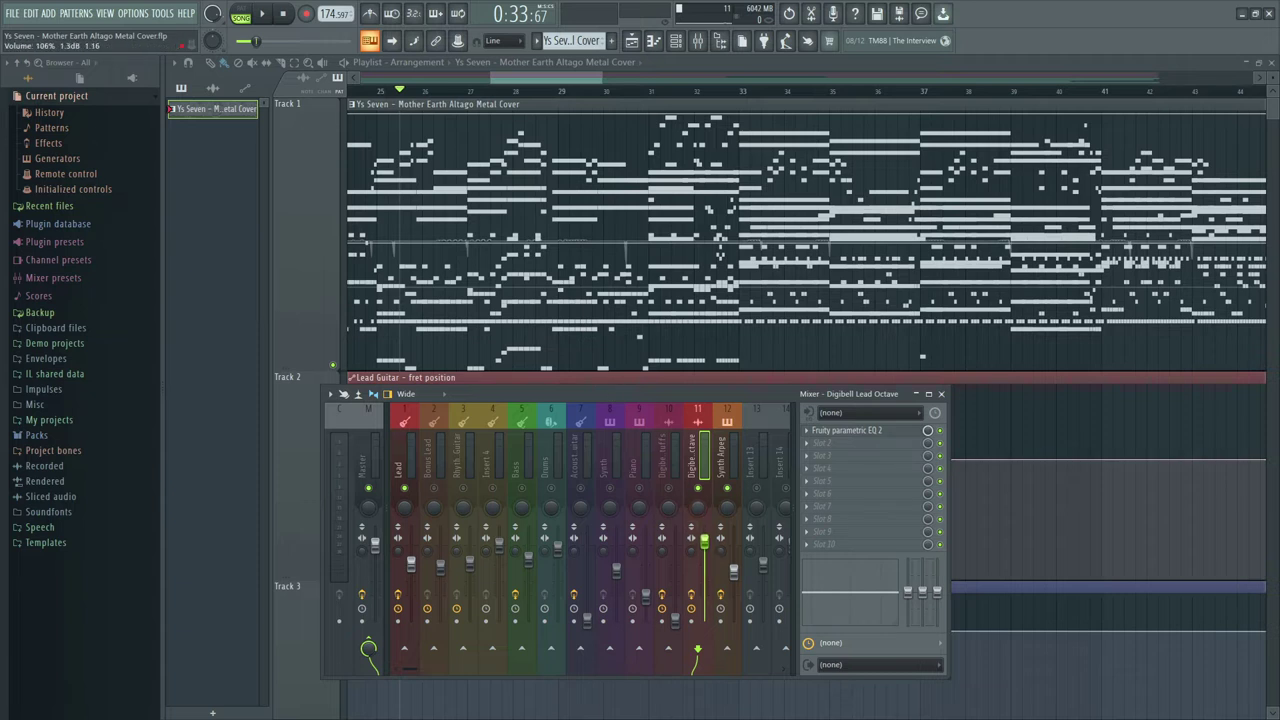
{"action": "left_click", "coordinate": [263, 14]}
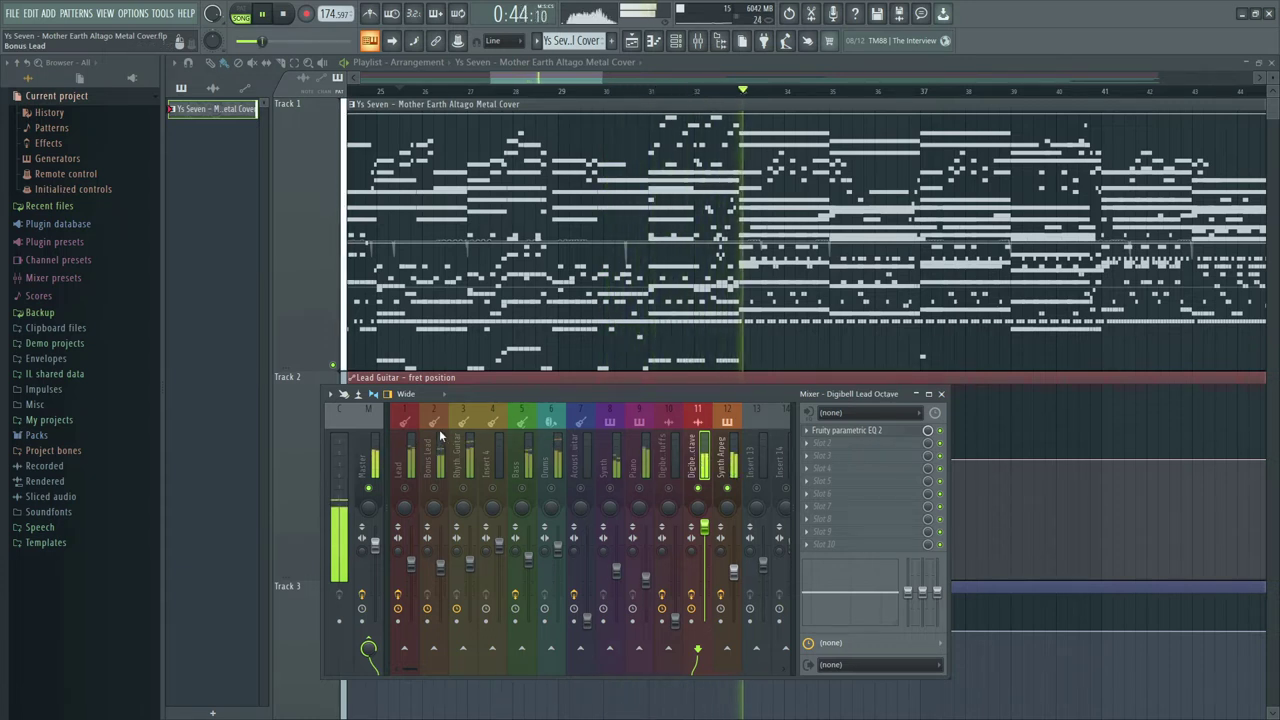
{"action": "key", "text": "space"}
{"action": "left_click", "coordinate": [807, 481]}
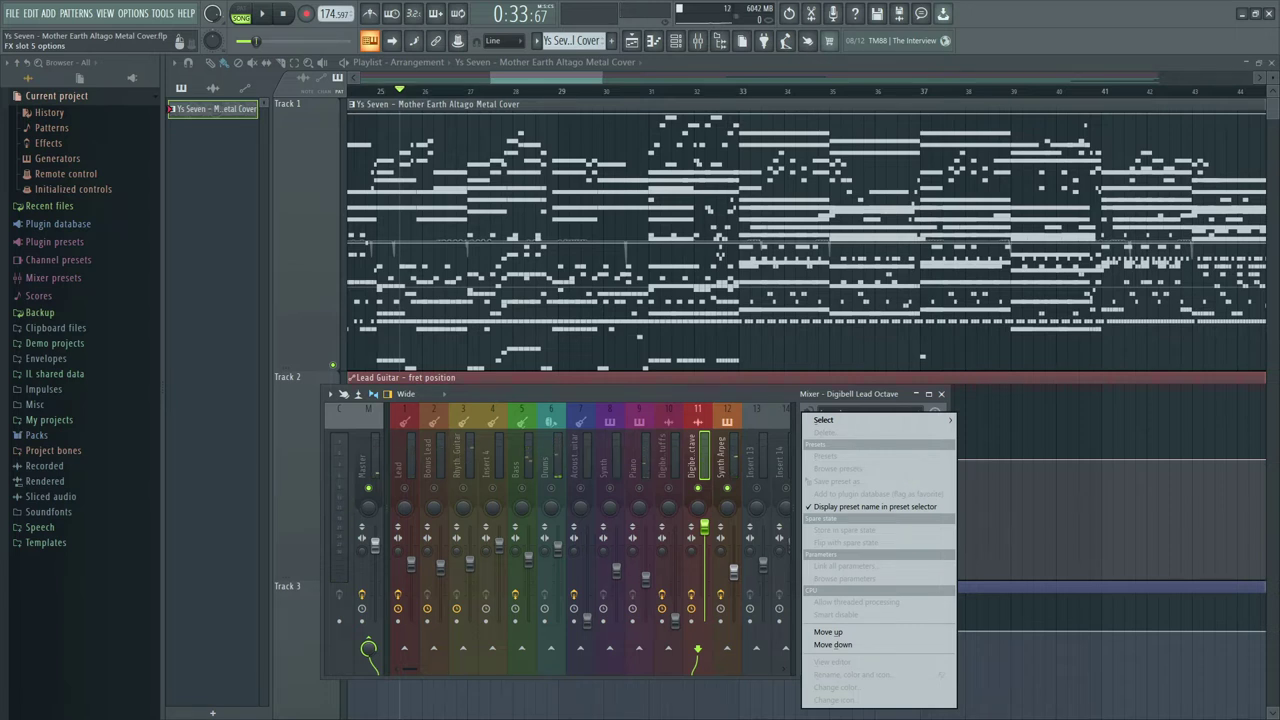
{"action": "key", "text": "Escape"}
{"action": "left_click_drag", "start_coordinate": [1000, 489], "coordinate": [815, 426]}
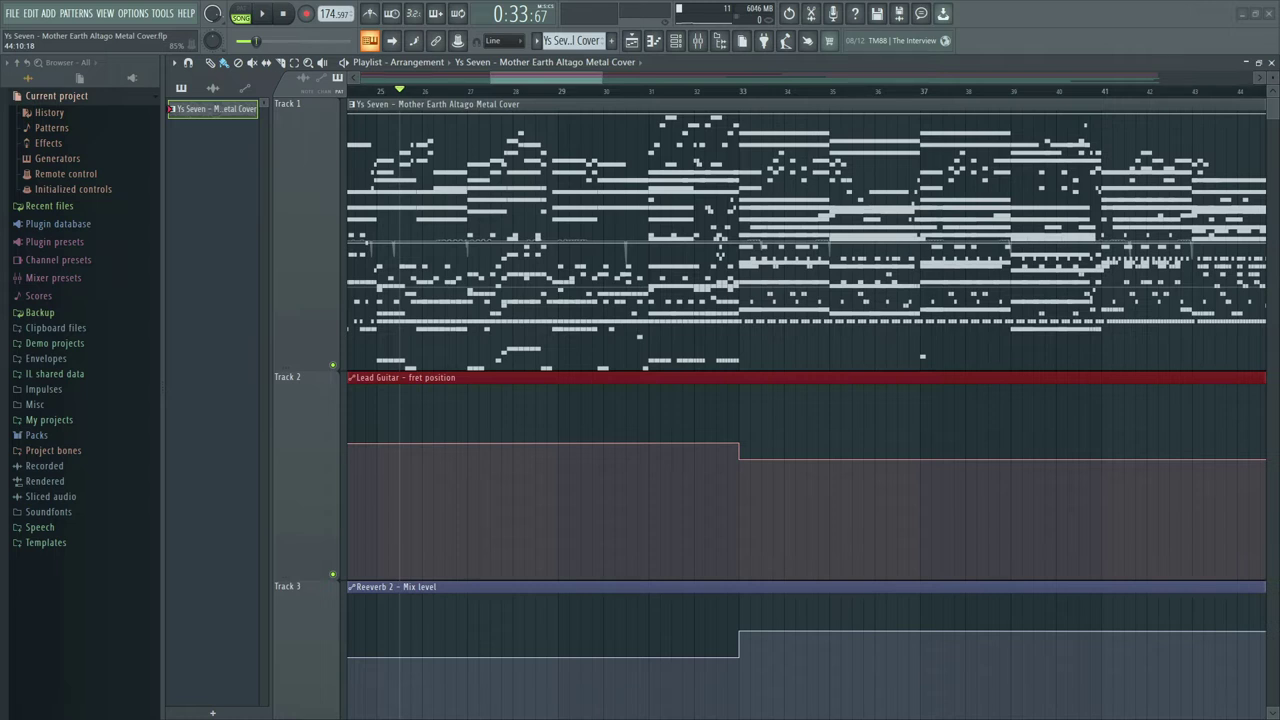
Step: Place the playhead shortly before measure 30 and unmute all mixer tracks
{"action": "left_click", "coordinate": [647, 131]}
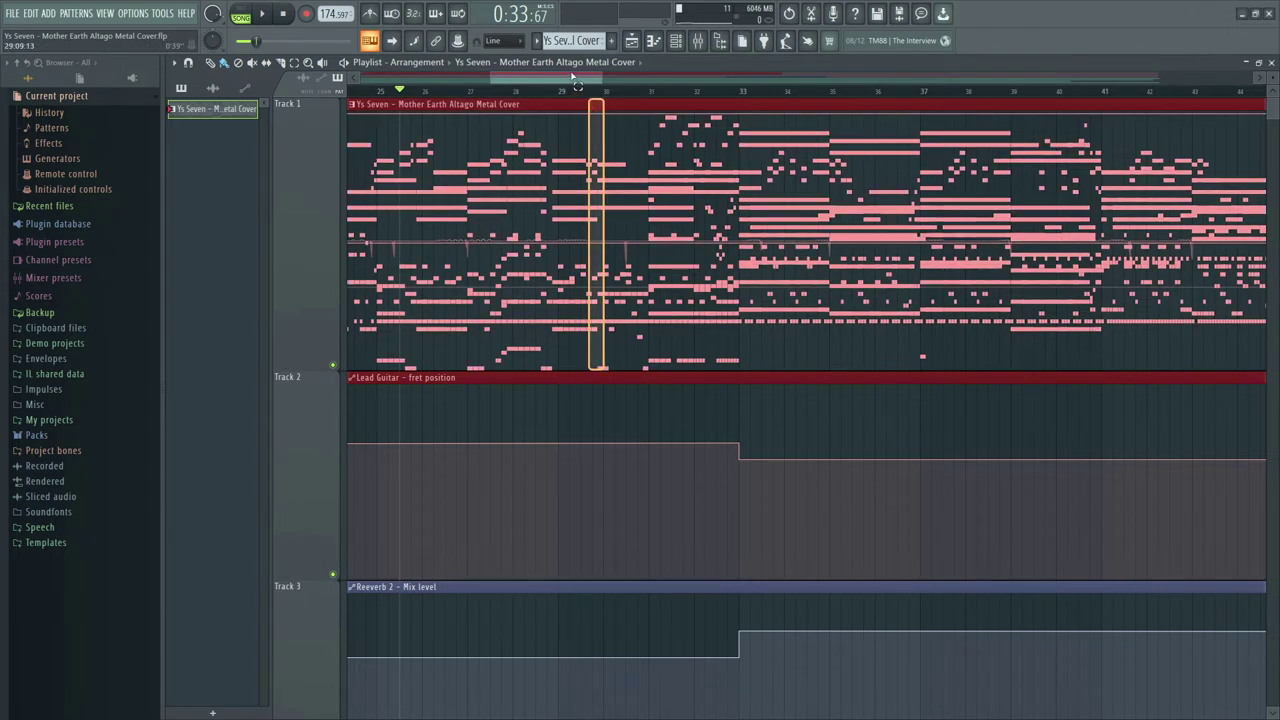
{"action": "mouse_move", "coordinate": [573, 80]}
{"action": "left_mouse_down"}
{"action": "mouse_move", "coordinate": [719, 82]}
{"action": "mouse_move", "coordinate": [568, 84]}
{"action": "left_mouse_up"}
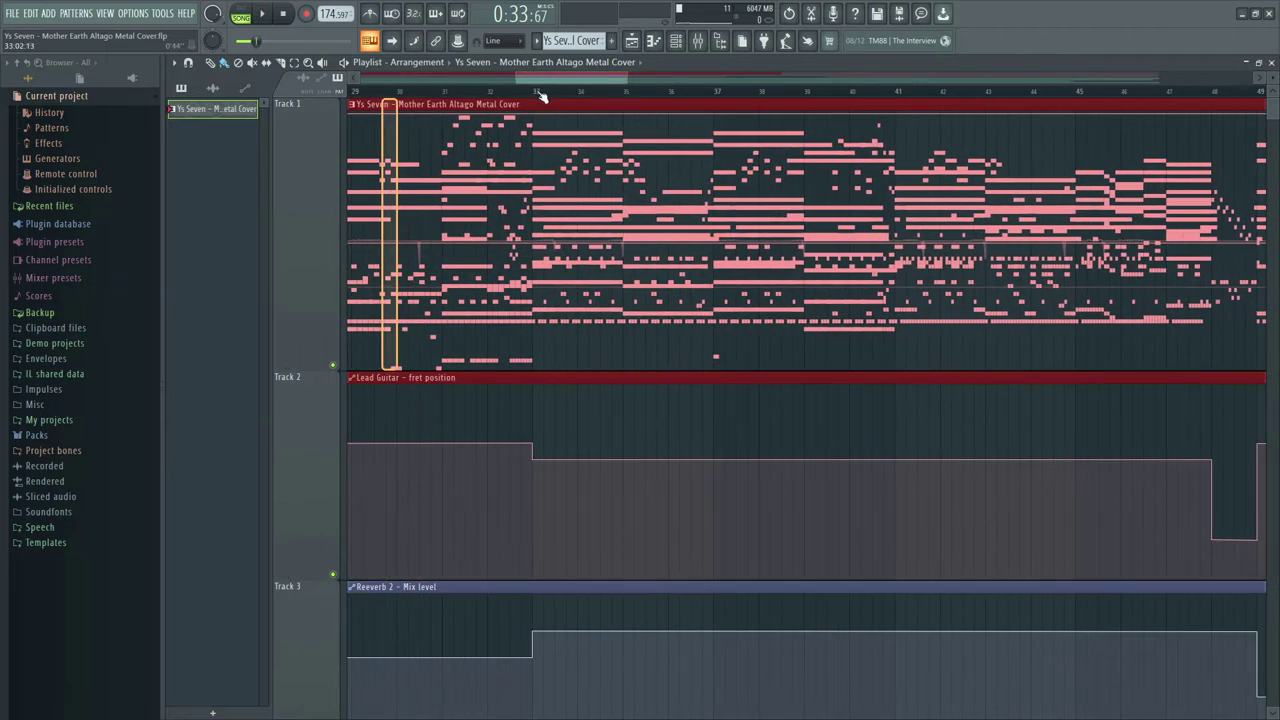
{"action": "left_click", "coordinate": [385, 95]}
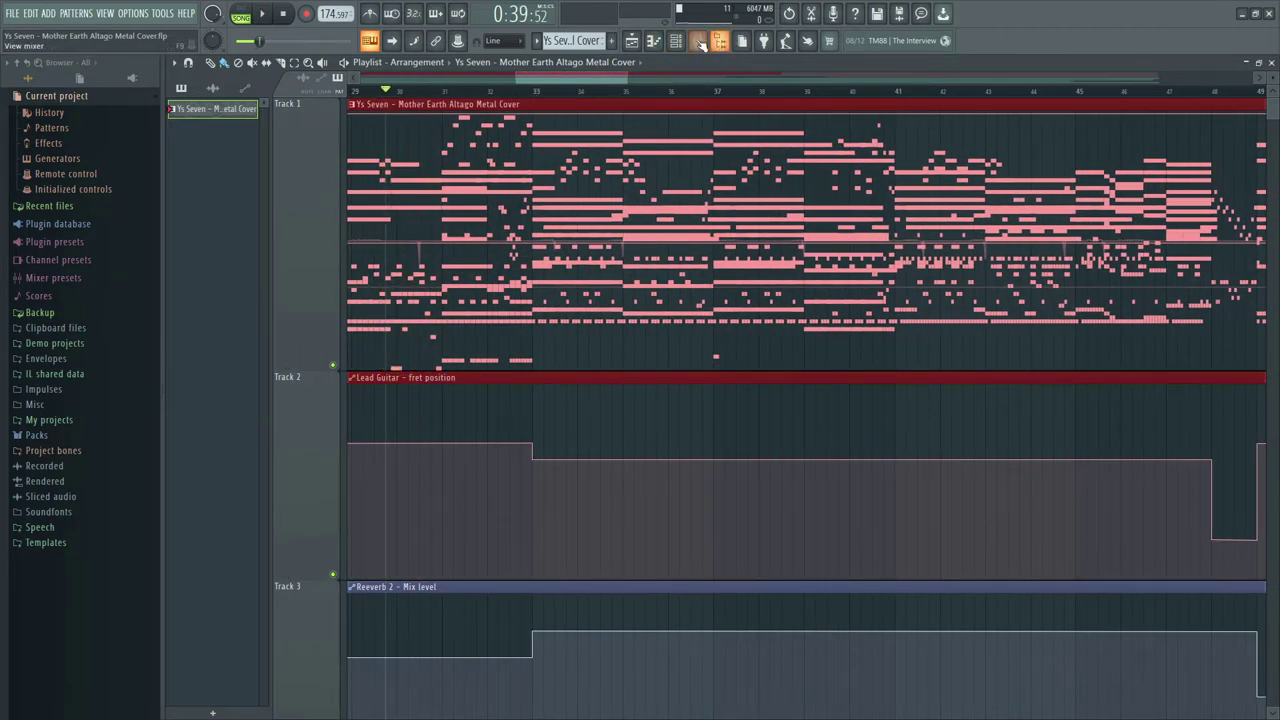
{"action": "key", "text": "F9"}
{"action": "right_click", "coordinate": [581, 486]}
{"action": "left_click", "coordinate": [582, 488]}
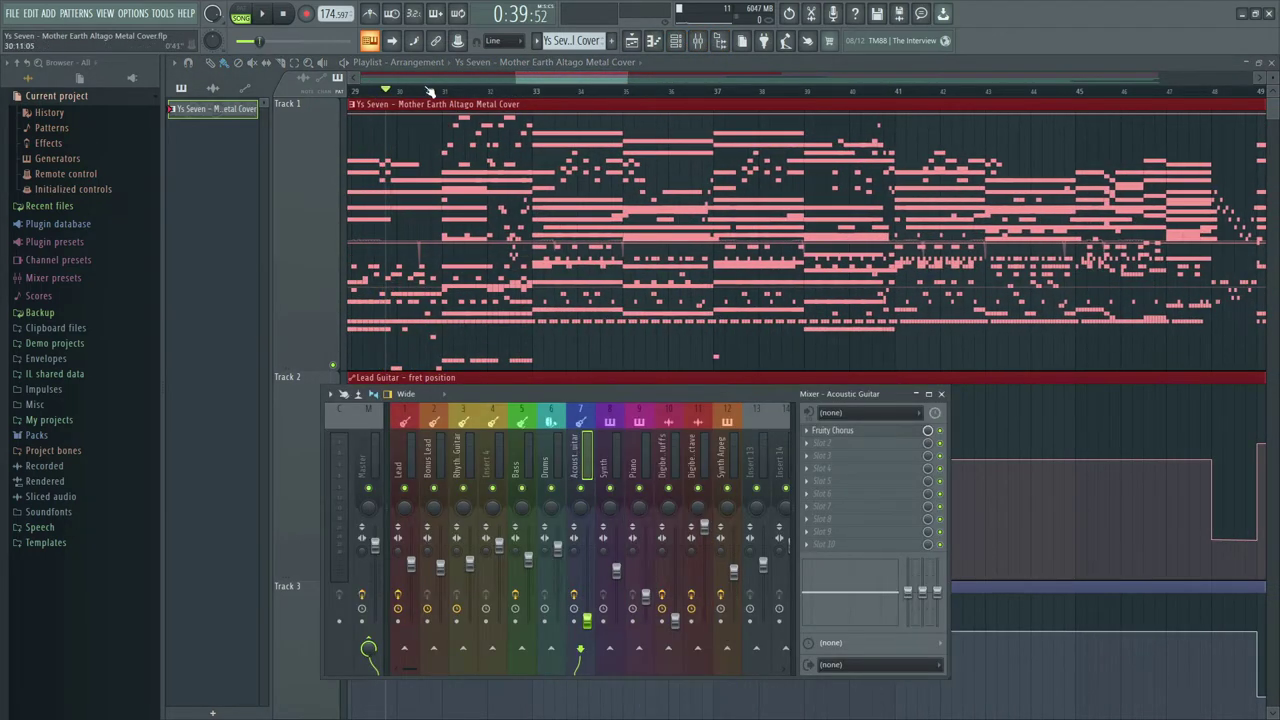
Step: Play the full mix from measure 29, stop it, and move the playhead to measure 33
{"action": "left_click", "coordinate": [365, 91]}
{"action": "key", "text": "space"}
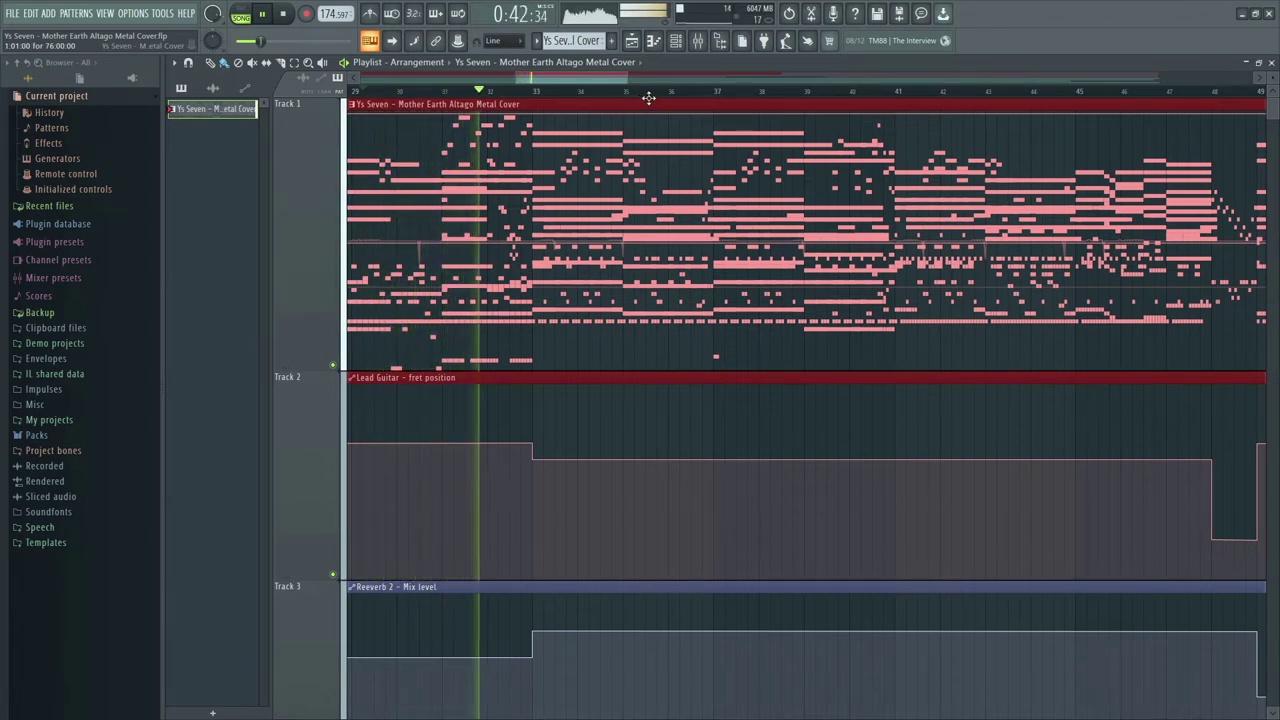
{"action": "left_click_drag", "start_coordinate": [585, 80], "coordinate": [977, 137]}
{"action": "key", "text": "space"}
{"action": "left_click", "coordinate": [790, 91]}
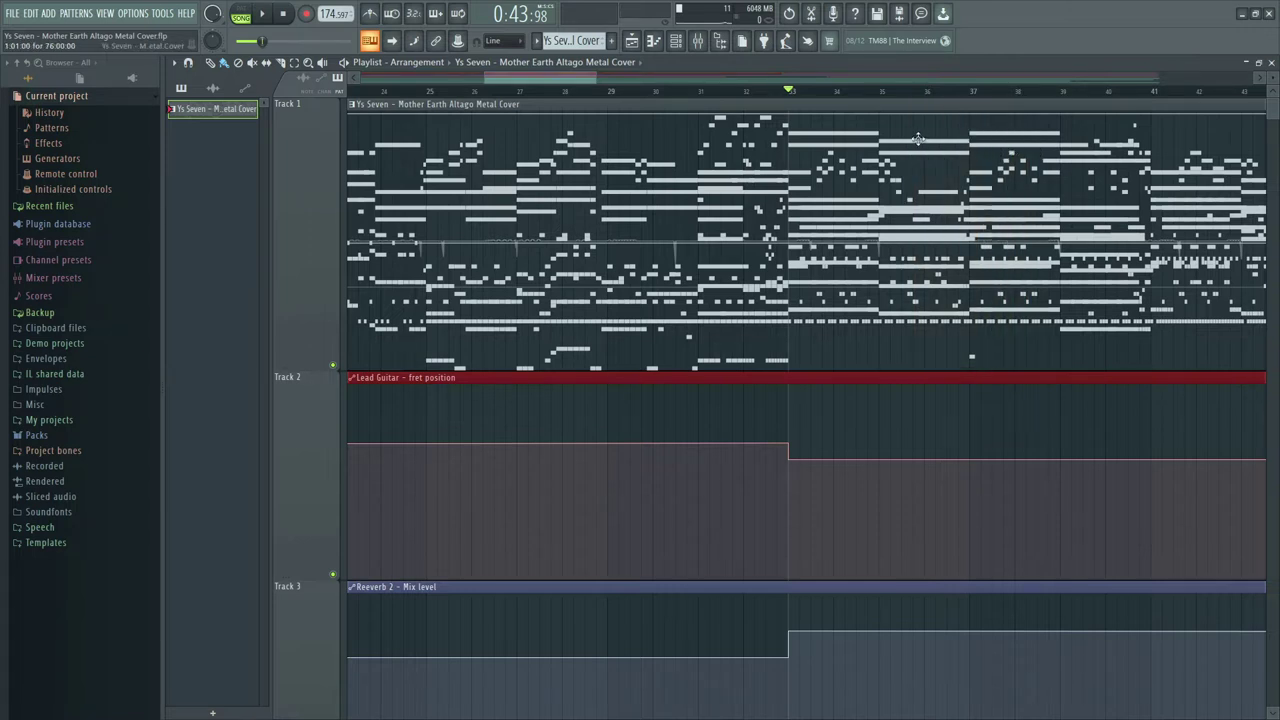
Step: Mark out measures 31 to 41 of the song clip, followed by the passage that precedes them
{"action": "left_click_drag", "start_coordinate": [1160, 198], "coordinate": [707, 144]}
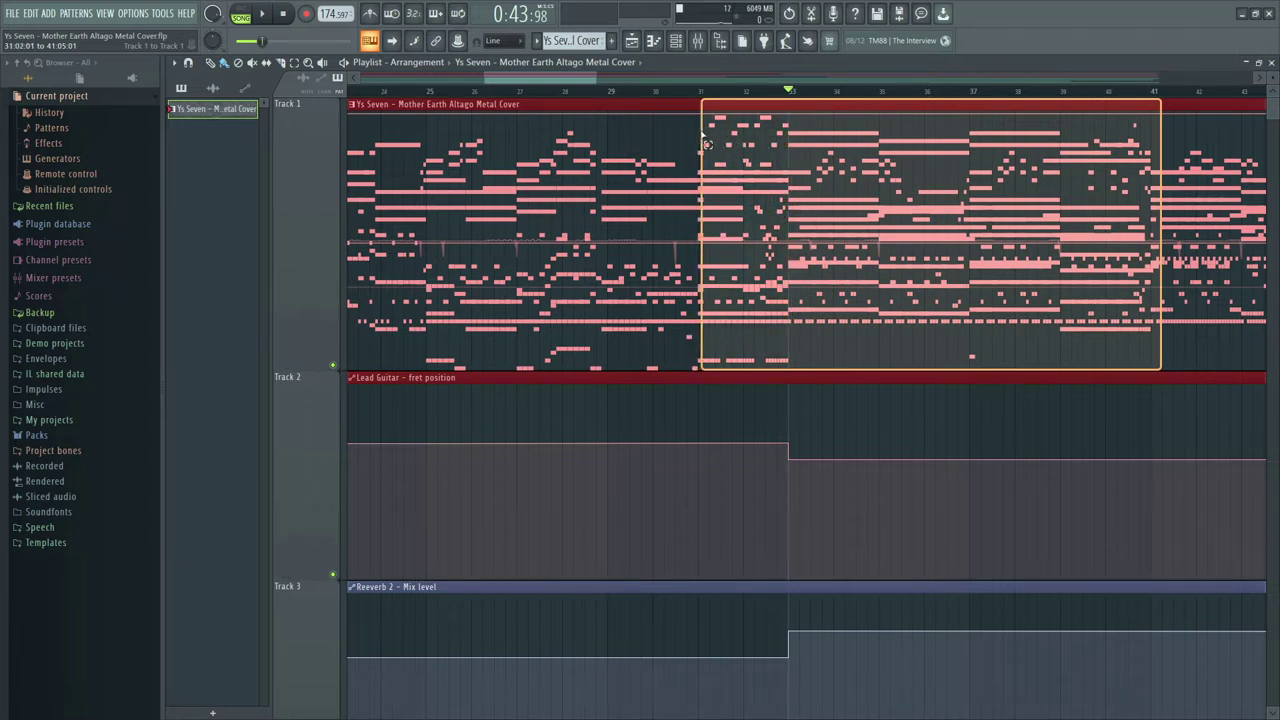
{"action": "left_click_drag", "start_coordinate": [702, 134], "coordinate": [586, 137]}
{"action": "left_click_drag", "start_coordinate": [558, 78], "coordinate": [546, 78]}
{"action": "left_click_drag", "start_coordinate": [598, 141], "coordinate": [363, 148]}
Step: Play the song from measure 17 to about measure 25
{"action": "scroll", "coordinate": [502, 142], "scroll_direction": "down", "scroll_amount": 2}
{"action": "scroll", "coordinate": [412, 146], "scroll_direction": "down", "scroll_amount": 1}
{"action": "scroll", "coordinate": [401, 146], "scroll_direction": "down", "scroll_amount": 1}
{"action": "left_click_drag", "start_coordinate": [548, 82], "coordinate": [487, 82]}
{"action": "left_click", "coordinate": [518, 92]}
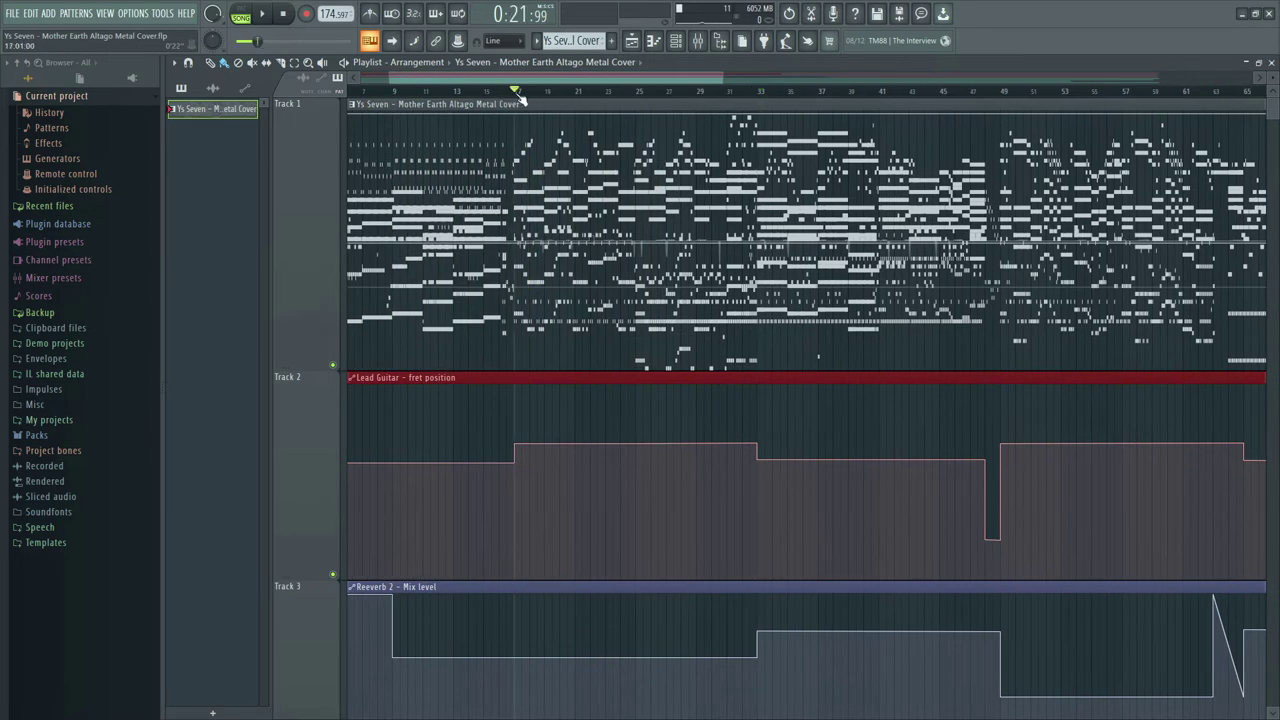
{"action": "key", "text": "space"}
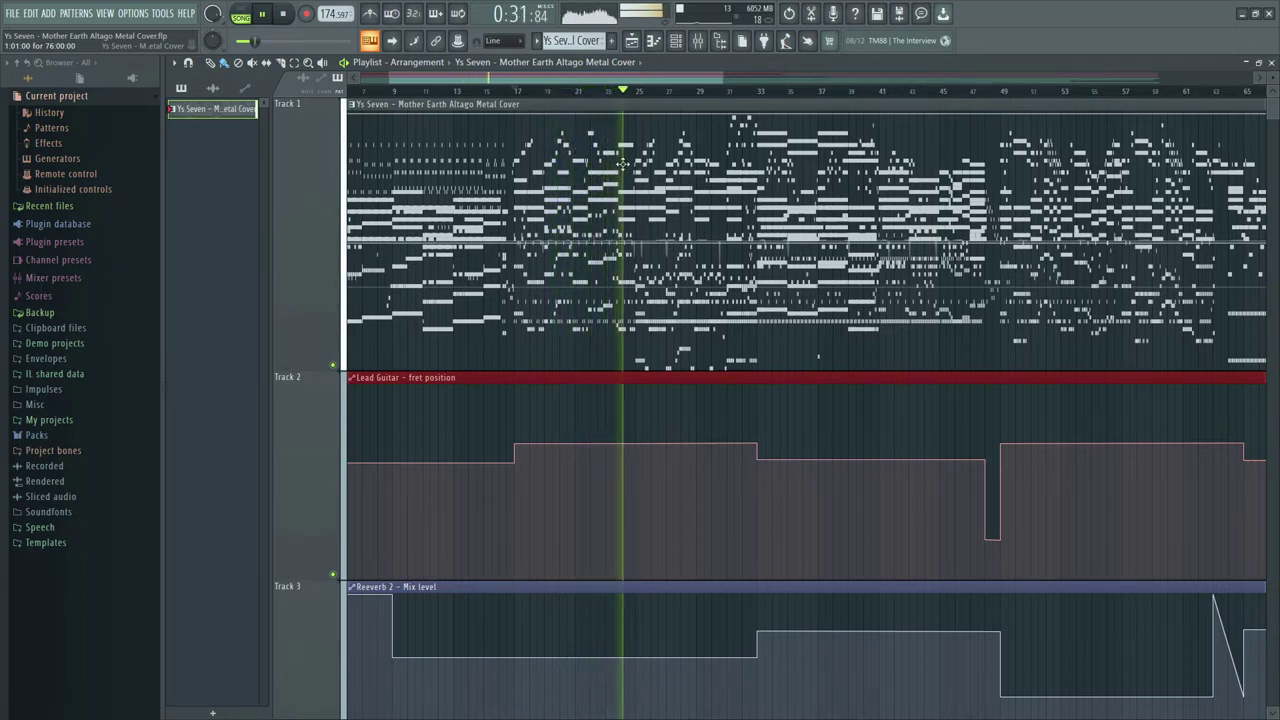
{"action": "key", "text": "space"}
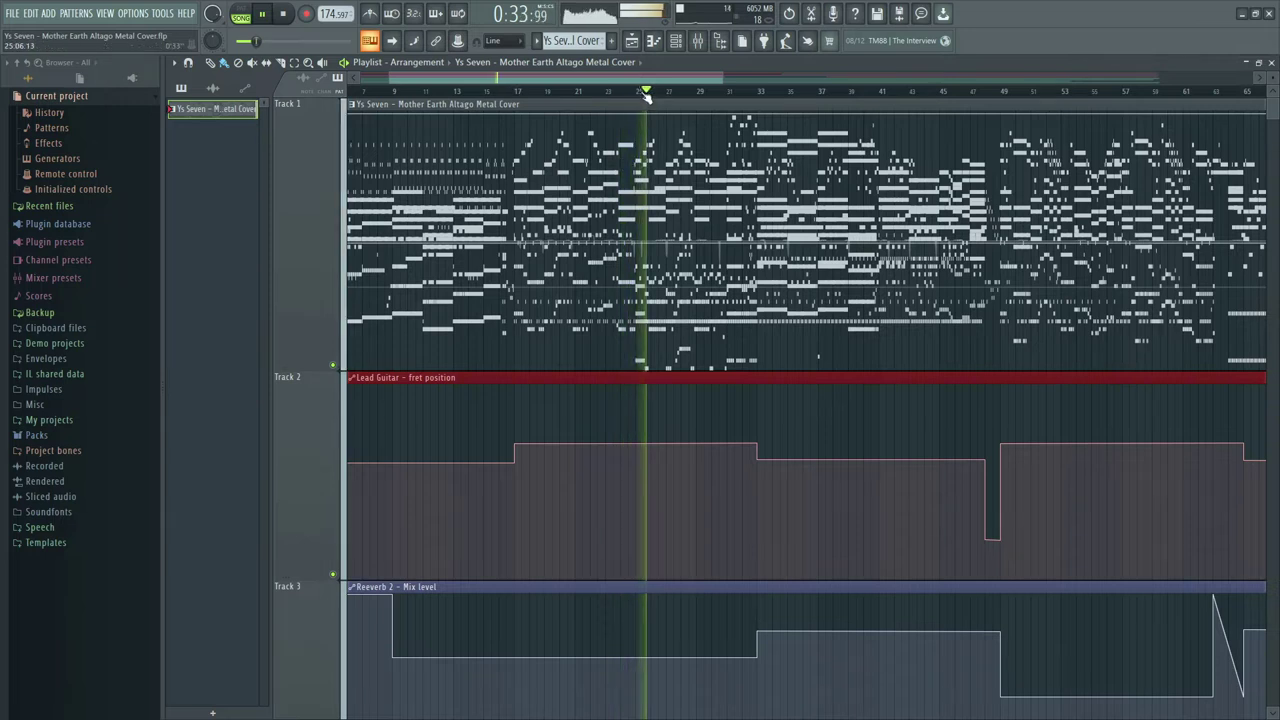
Step: Mark out the passage from measure 17 to about measure 21 and replay it from measure 17
{"action": "left_click_drag", "start_coordinate": [525, 141], "coordinate": [573, 122]}
{"action": "key", "text": "space"}
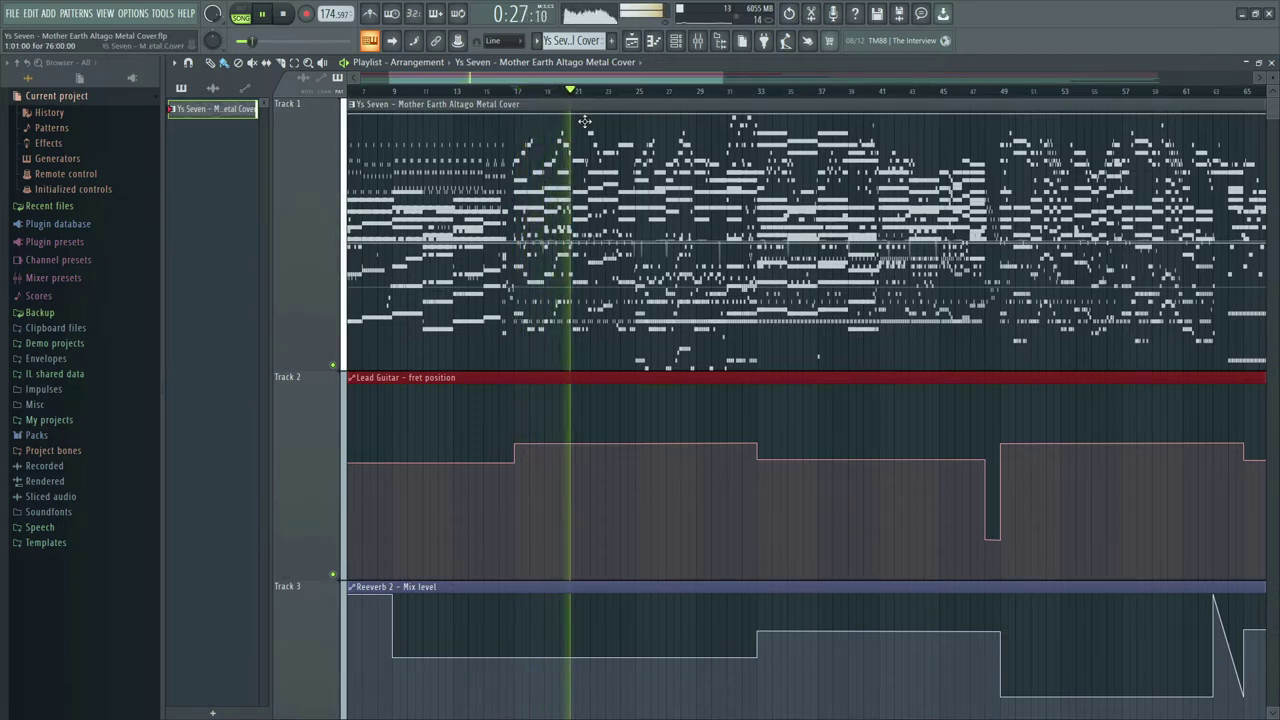
{"action": "key", "text": "space"}
{"action": "mouse_move", "coordinate": [666, 130]}
{"action": "left_mouse_down"}
{"action": "mouse_move", "coordinate": [752, 130]}
{"action": "mouse_move", "coordinate": [683, 134]}
{"action": "left_mouse_up"}
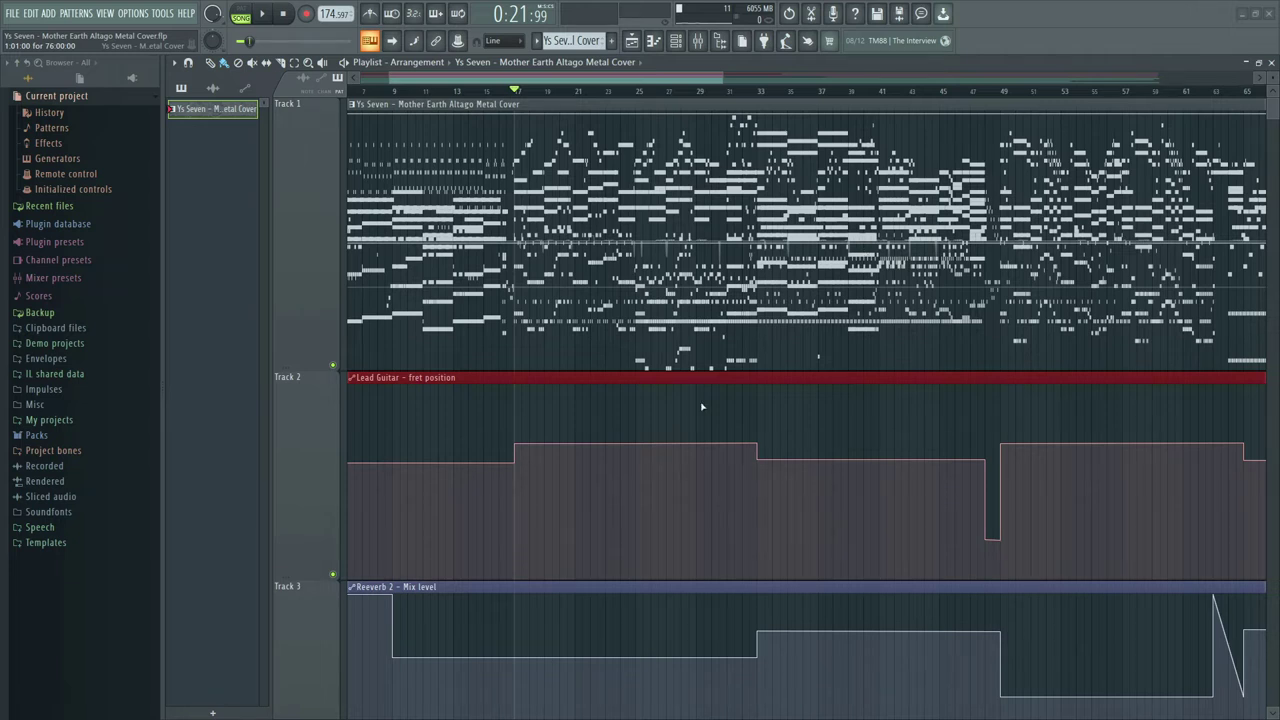
Step: Switch to the Pocket Creatures Battle Theme score in TuxGuitar and check the Halo Pad and Ensemble Strings chords in measure 14
{"action": "left_click", "coordinate": [606, 645]}
{"action": "left_click_drag", "start_coordinate": [606, 645], "coordinate": [769, 600]}
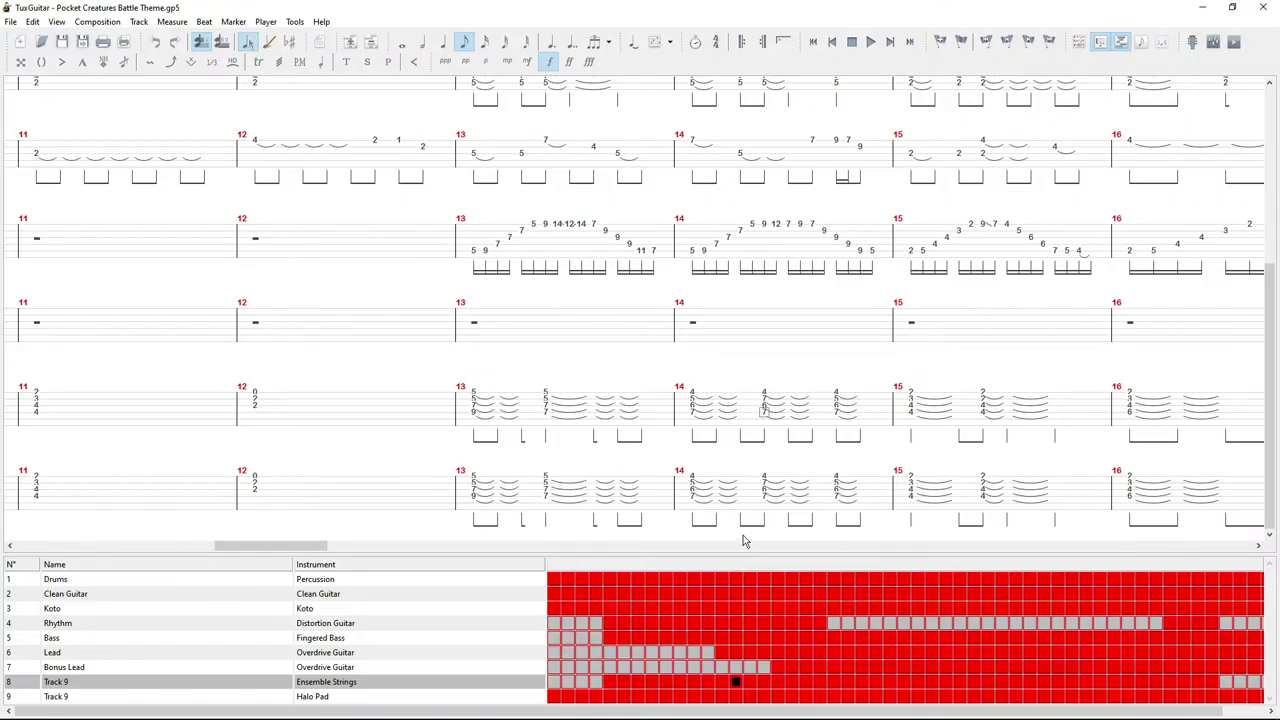
{"action": "left_click", "coordinate": [792, 470]}
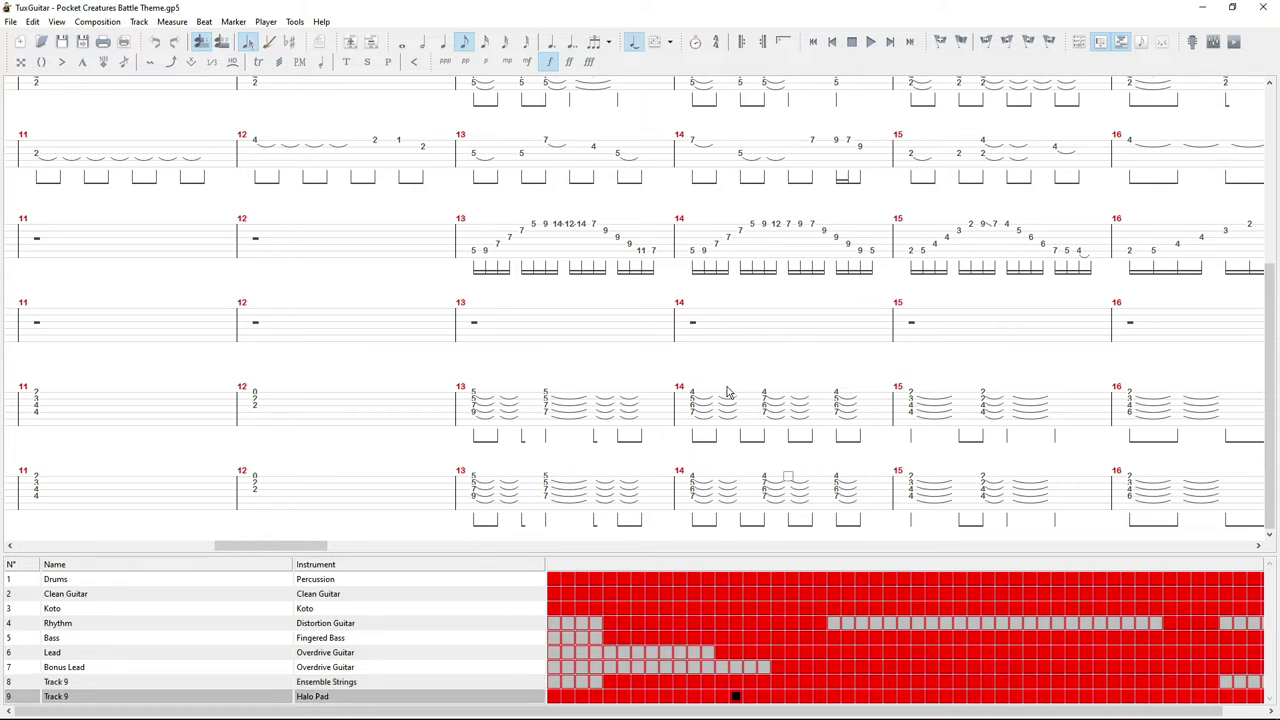
{"action": "left_click", "coordinate": [862, 446]}
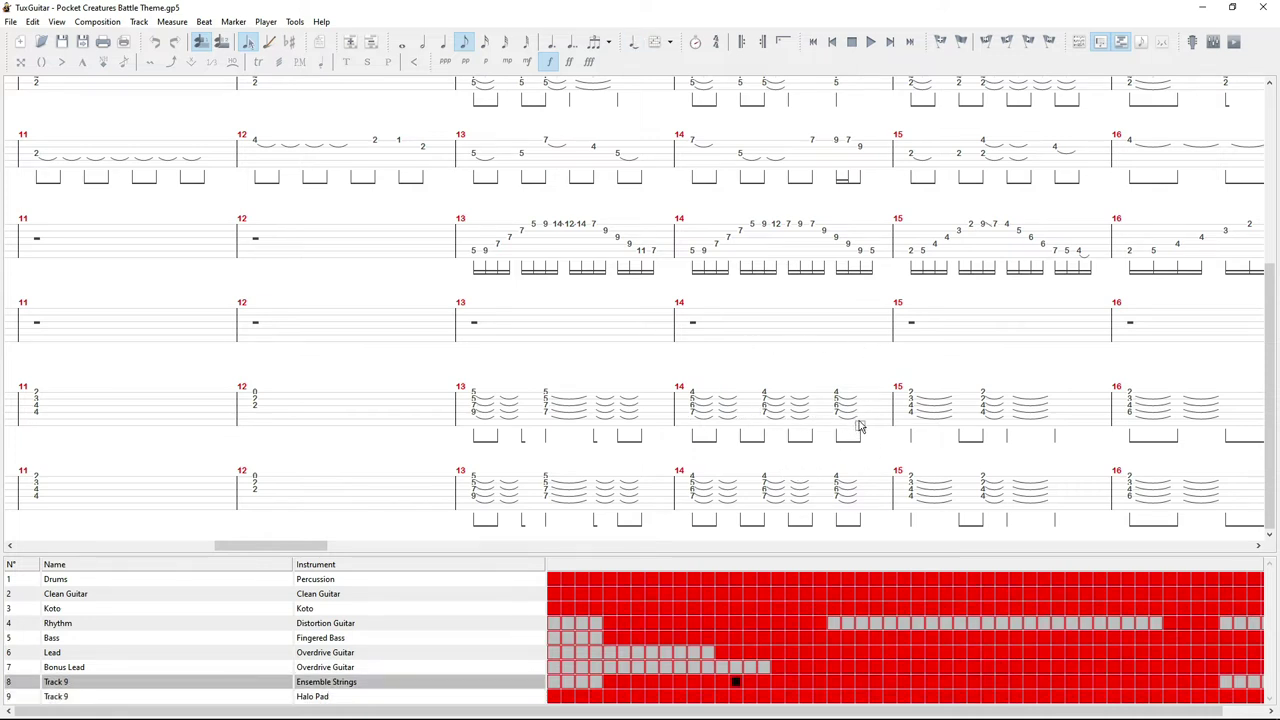
{"action": "right_click", "coordinate": [858, 426]}
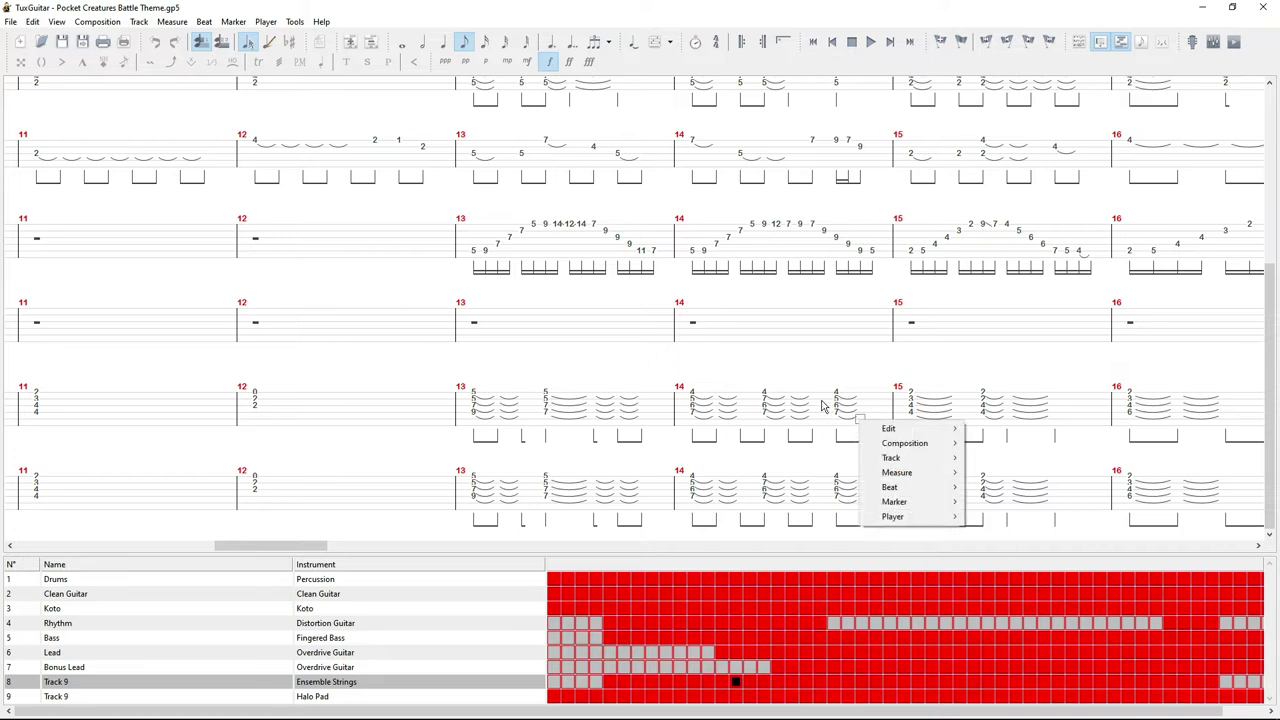
Step: Check the Lead run in measure 14 and the Bonus Lead part in measures 14 and 15
{"action": "left_click", "coordinate": [748, 232]}
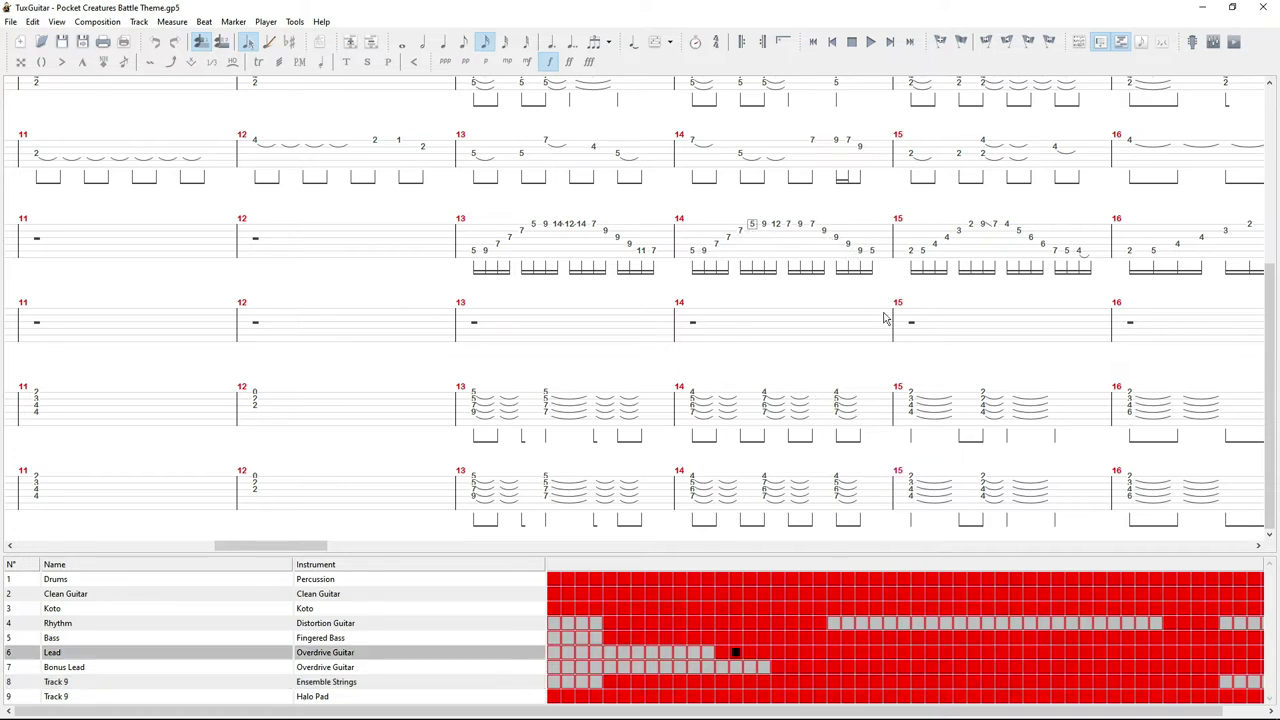
{"action": "left_click", "coordinate": [898, 367]}
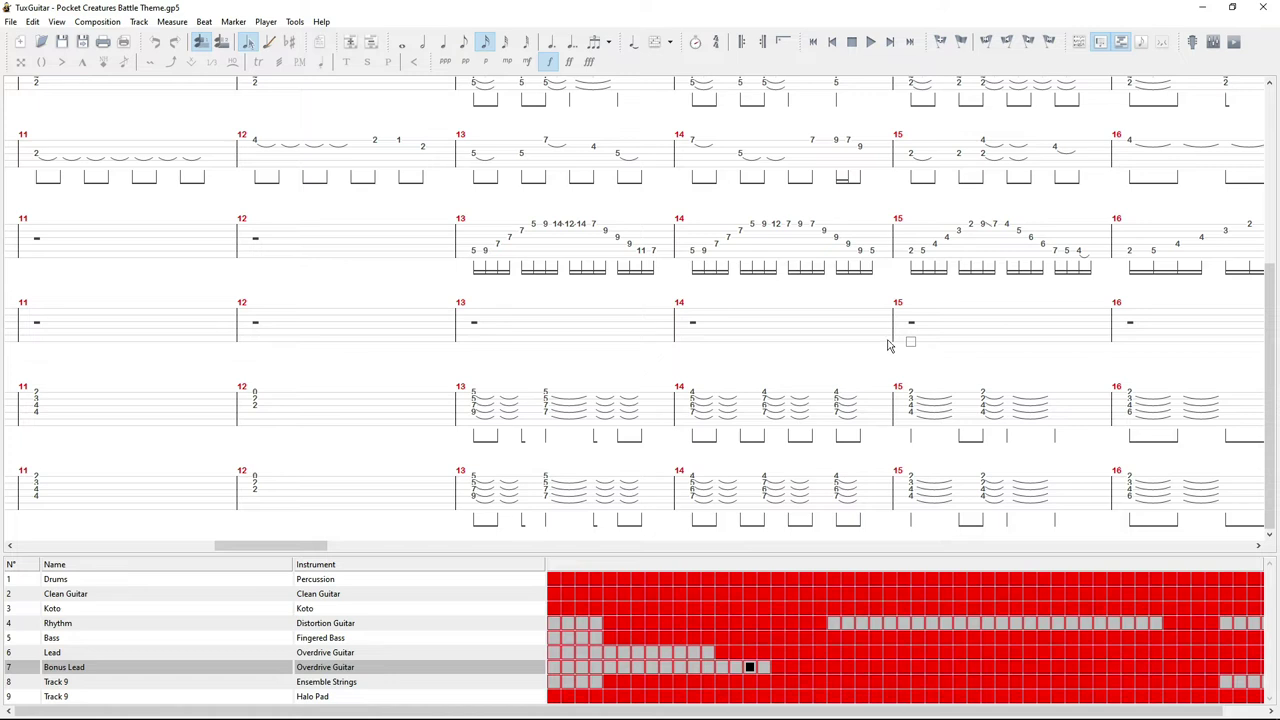
{"action": "key", "text": "Left"}
{"action": "right_click", "coordinate": [895, 328]}
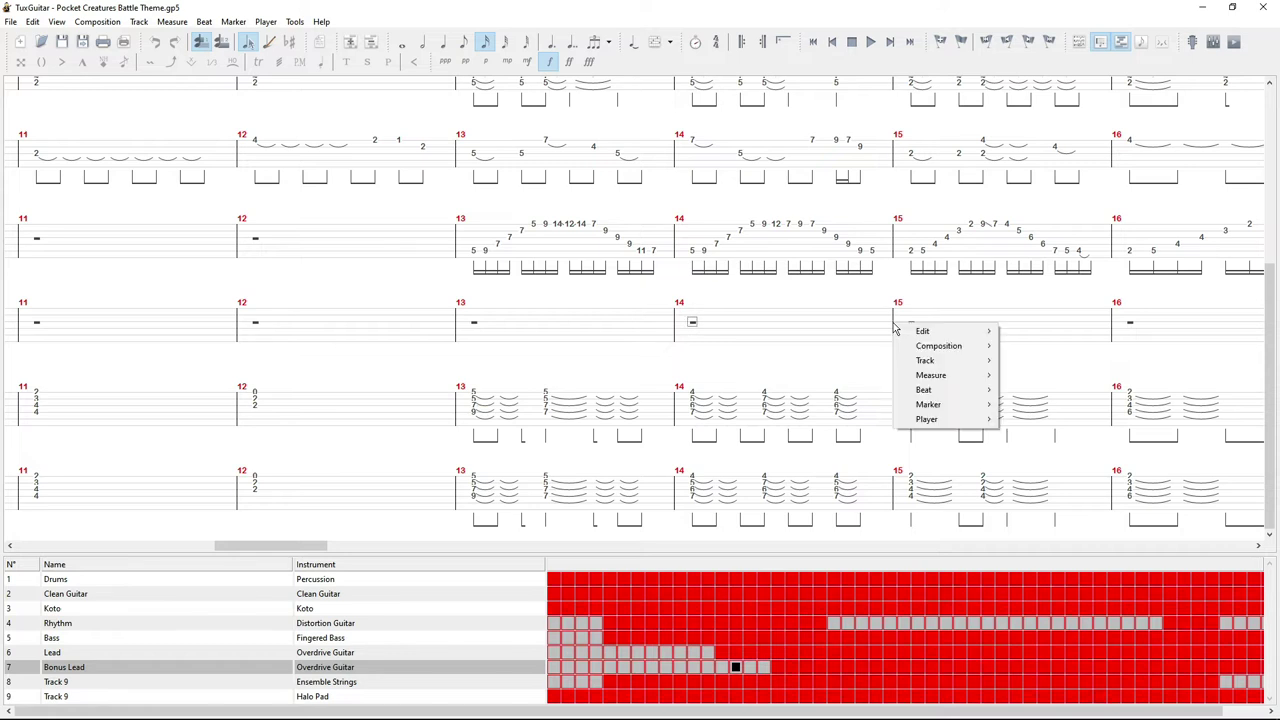
{"action": "left_click", "coordinate": [800, 310]}
{"action": "key", "text": "Up"}
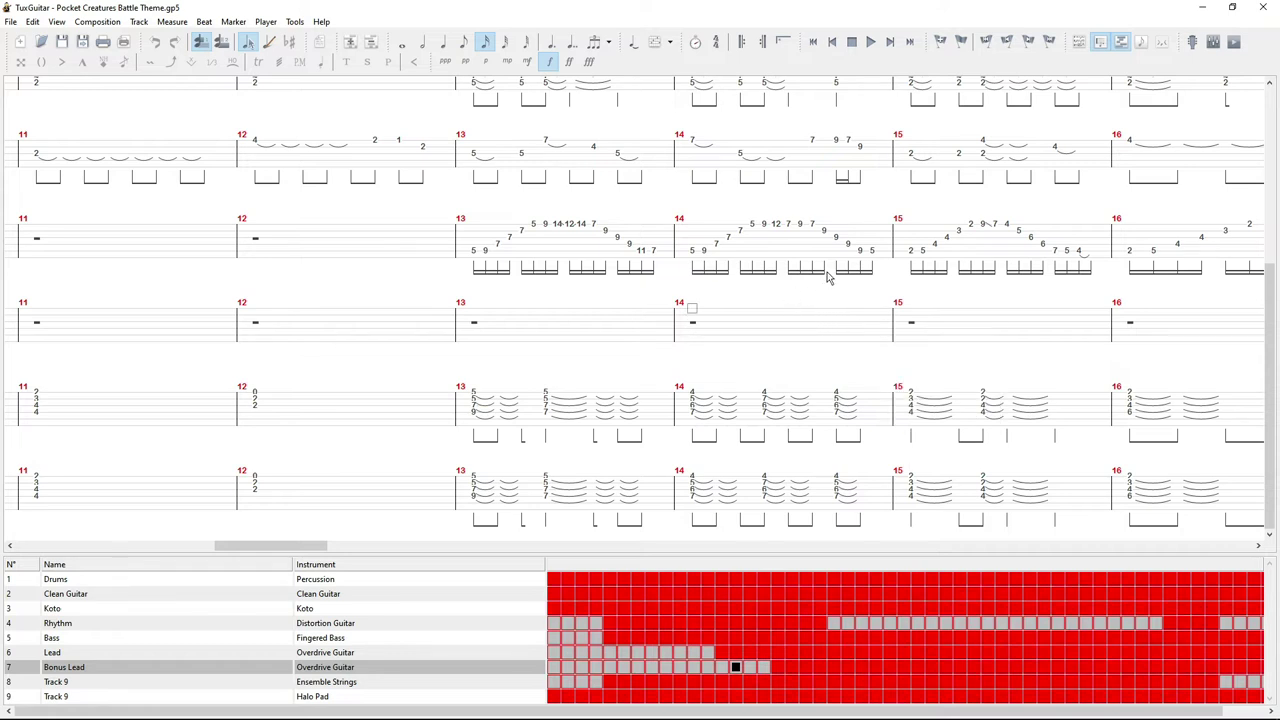
Step: Examine the Lead notes from the end of measure 14 into the first beats of measure 15
{"action": "left_click", "coordinate": [910, 276]}
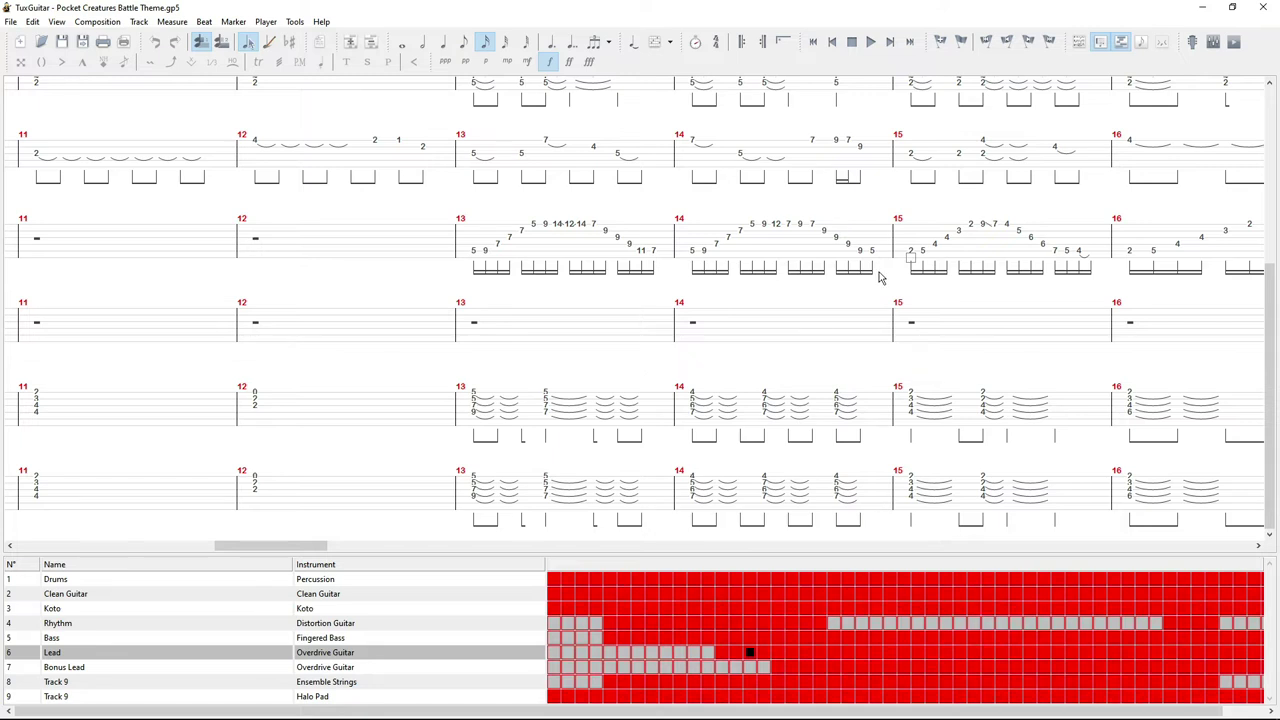
{"action": "left_click", "coordinate": [880, 278]}
{"action": "left_click", "coordinate": [875, 251]}
{"action": "left_click", "coordinate": [873, 246]}
{"action": "left_click", "coordinate": [926, 232]}
{"action": "left_click", "coordinate": [944, 227]}
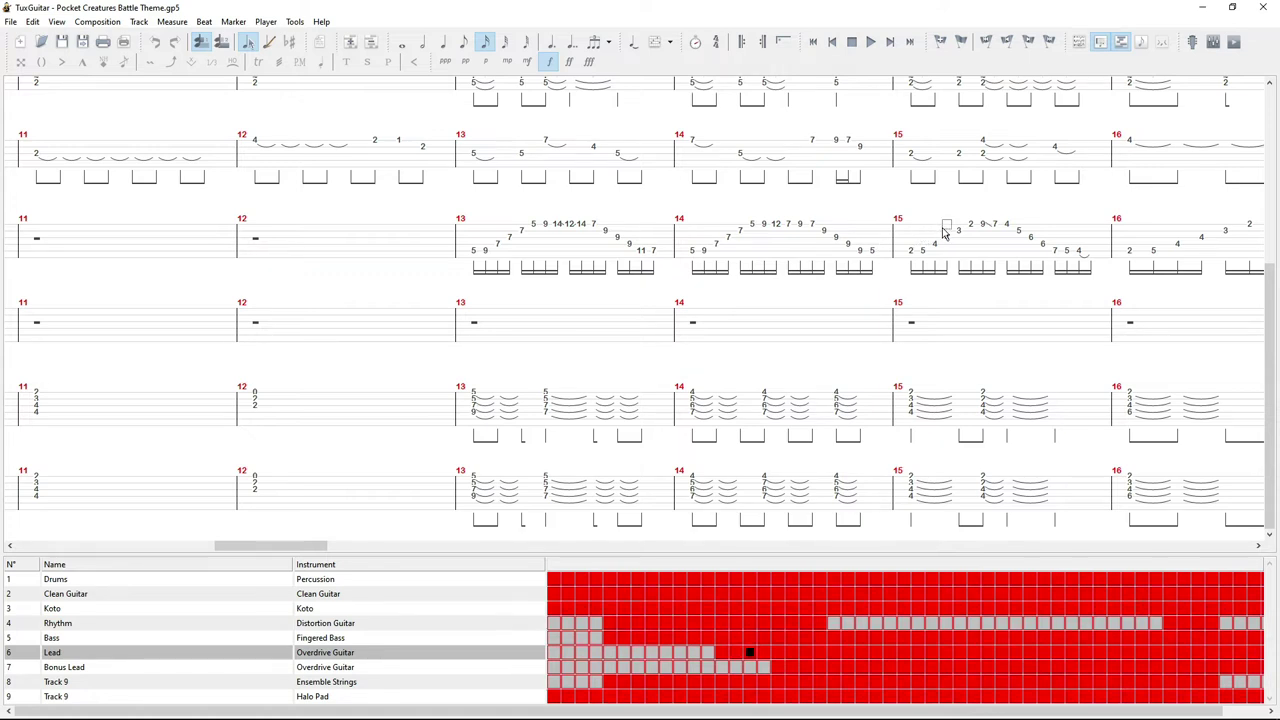
{"action": "left_click", "coordinate": [849, 251]}
{"action": "left_click", "coordinate": [922, 262]}
Step: Play the score from measure 1 to measure 21 and return to the first measure
{"action": "left_click", "coordinate": [614, 592]}
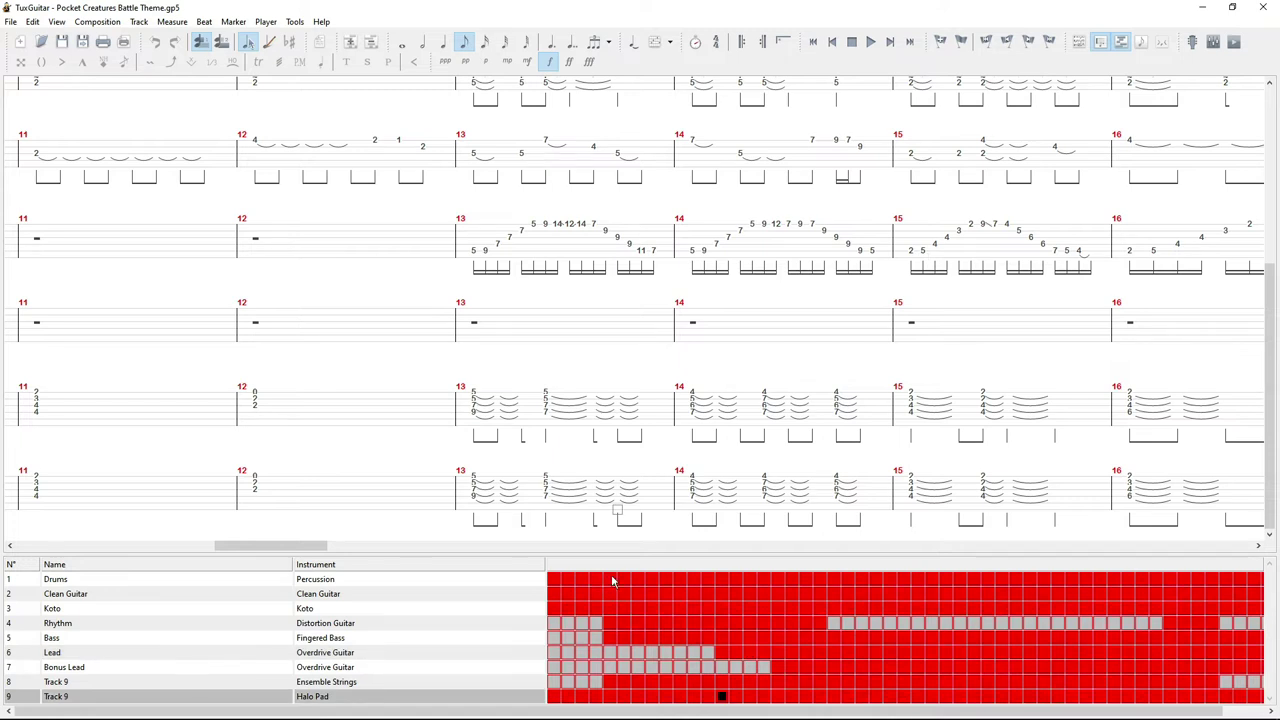
{"action": "left_click", "coordinate": [554, 582]}
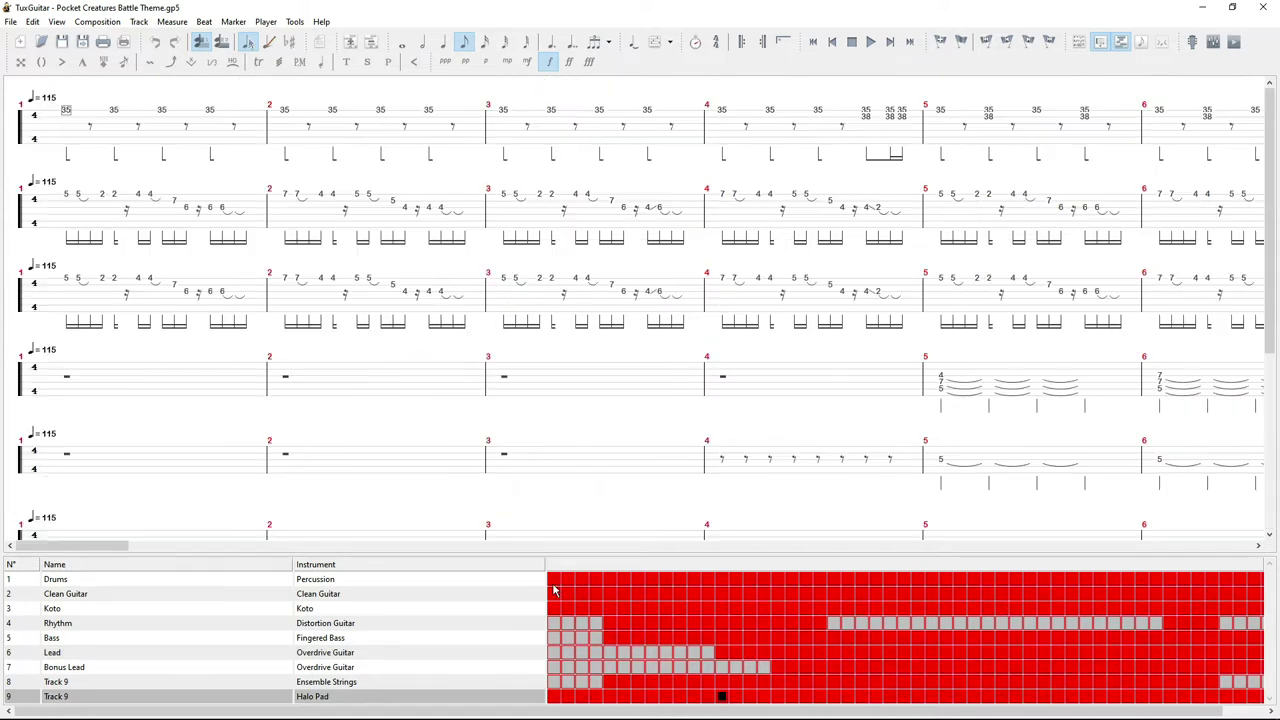
{"action": "key", "text": "space"}
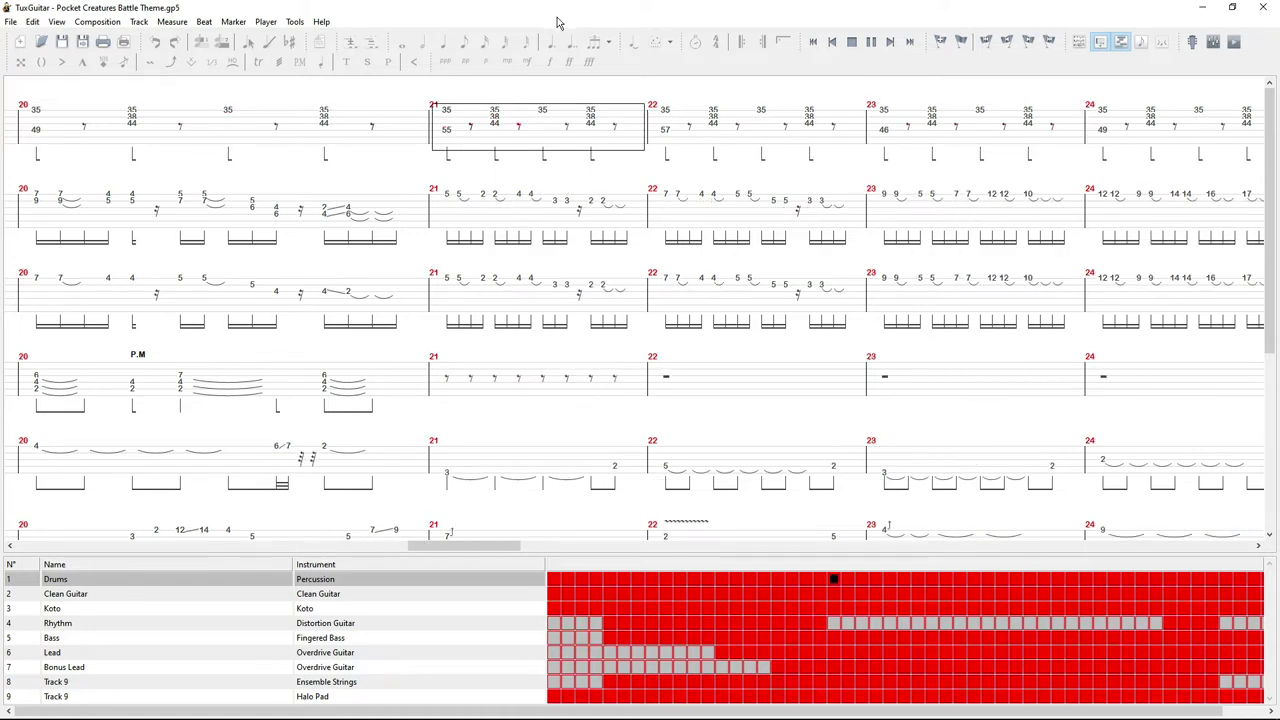
{"action": "key", "text": "space"}
{"action": "left_click", "coordinate": [446, 126]}
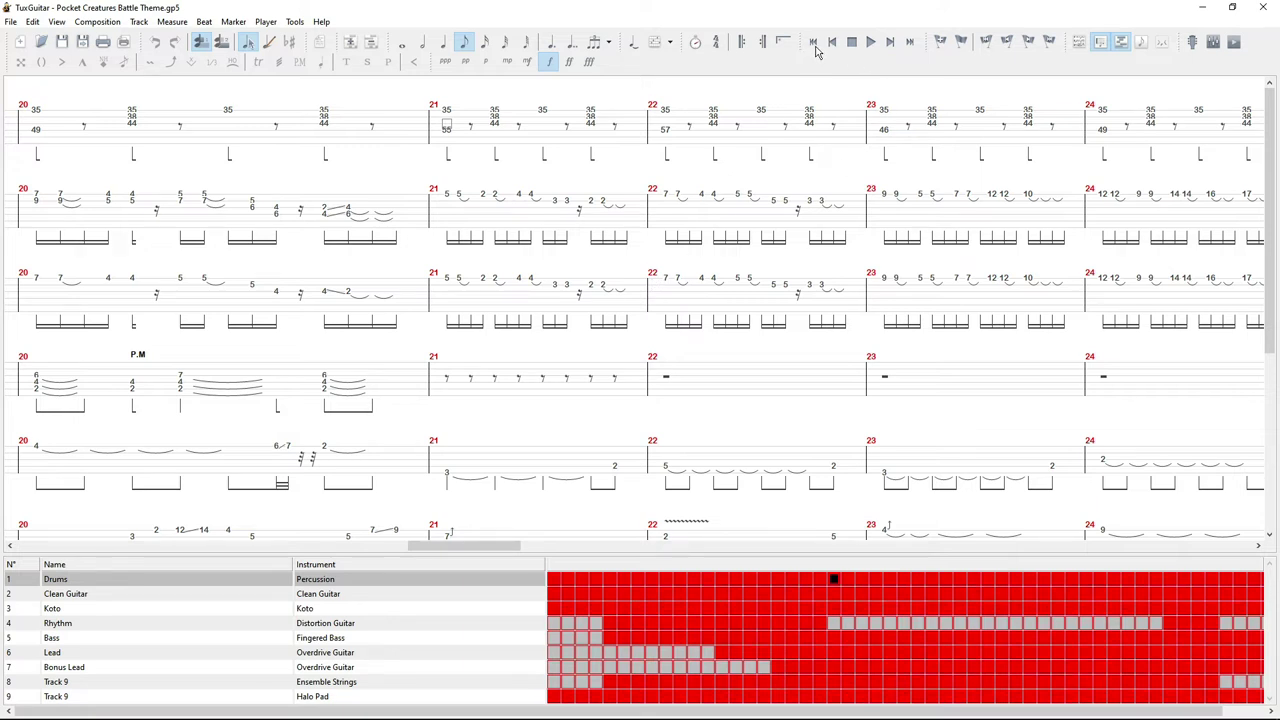
{"action": "left_click", "coordinate": [814, 43]}
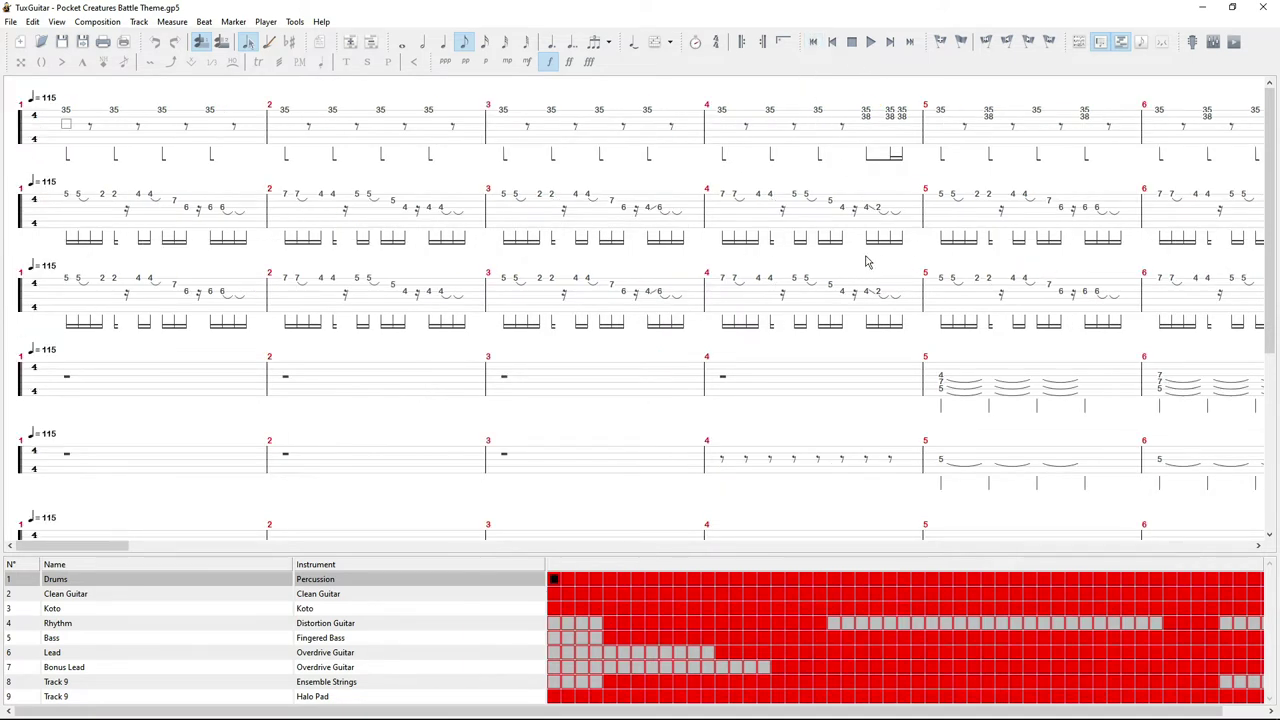
Step: Examine the opening measures of the score version with the added cymbals and Koto harmony, across all tracks from Drums to Halo Pad
{"action": "left_click", "coordinate": [877, 293]}
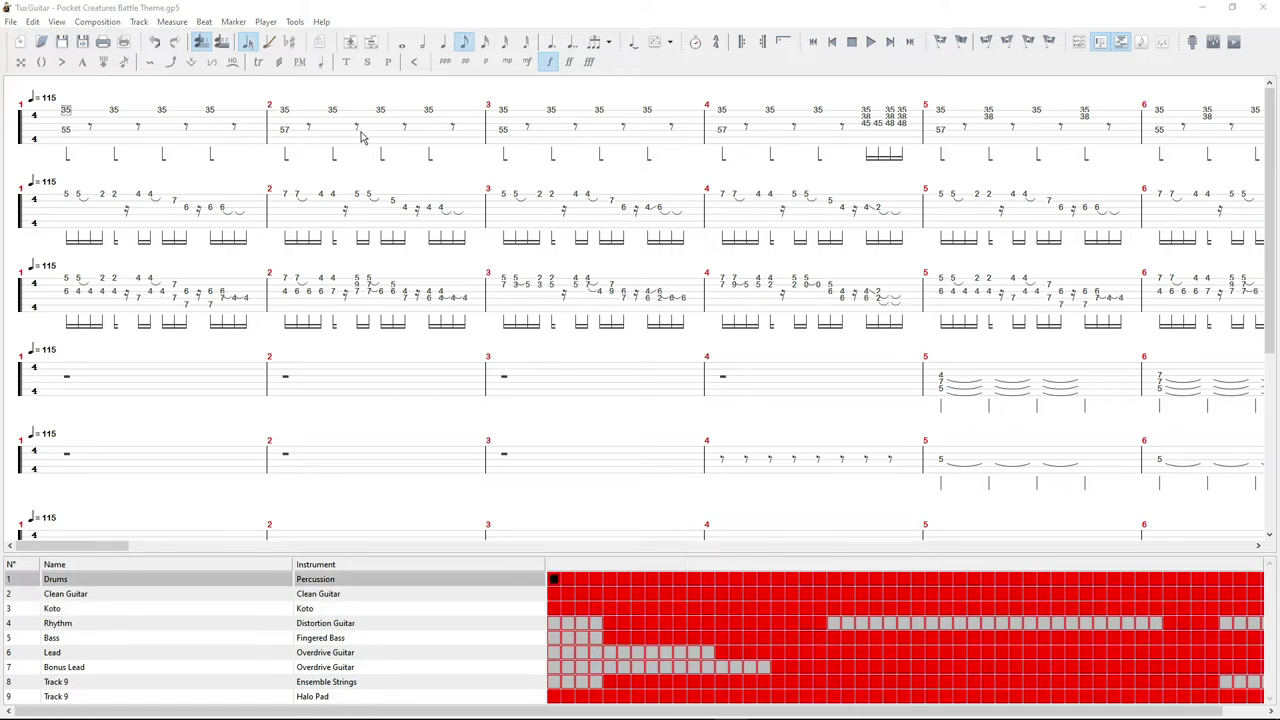
{"action": "left_click", "coordinate": [358, 6]}
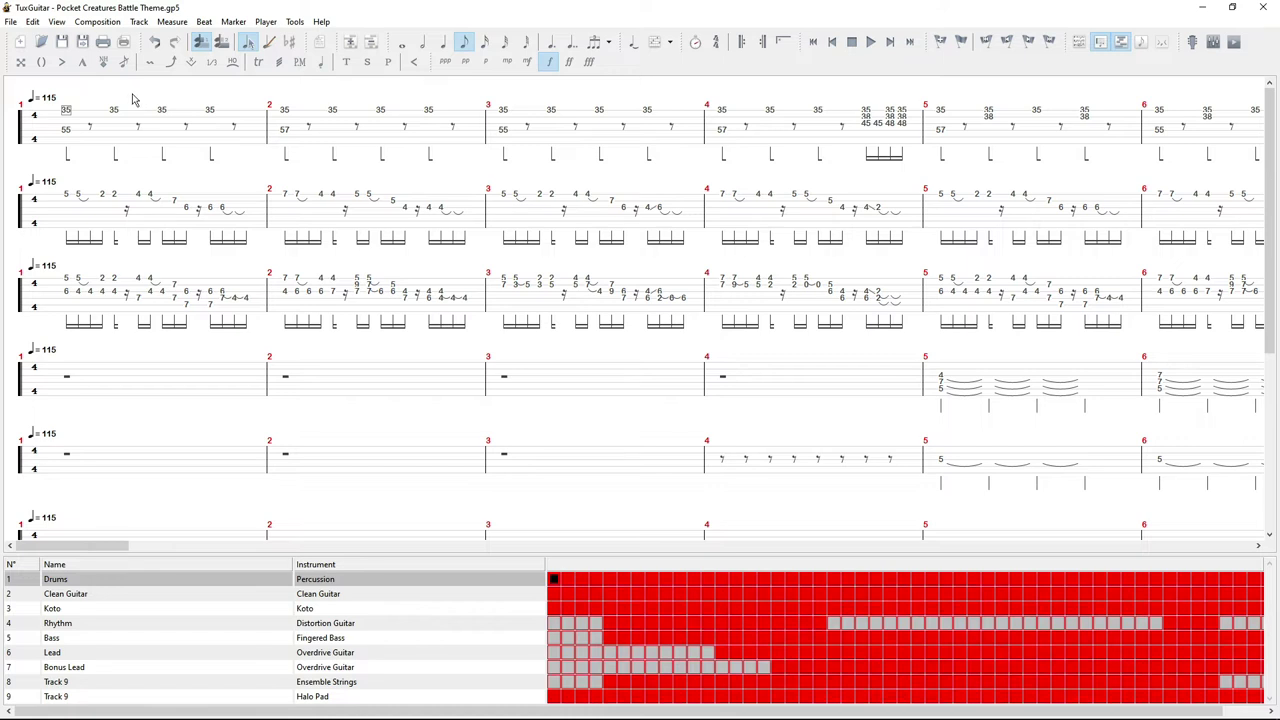
{"action": "left_click", "coordinate": [142, 147]}
{"action": "scroll", "coordinate": [130, 171], "scroll_direction": "down", "scroll_amount": 5}
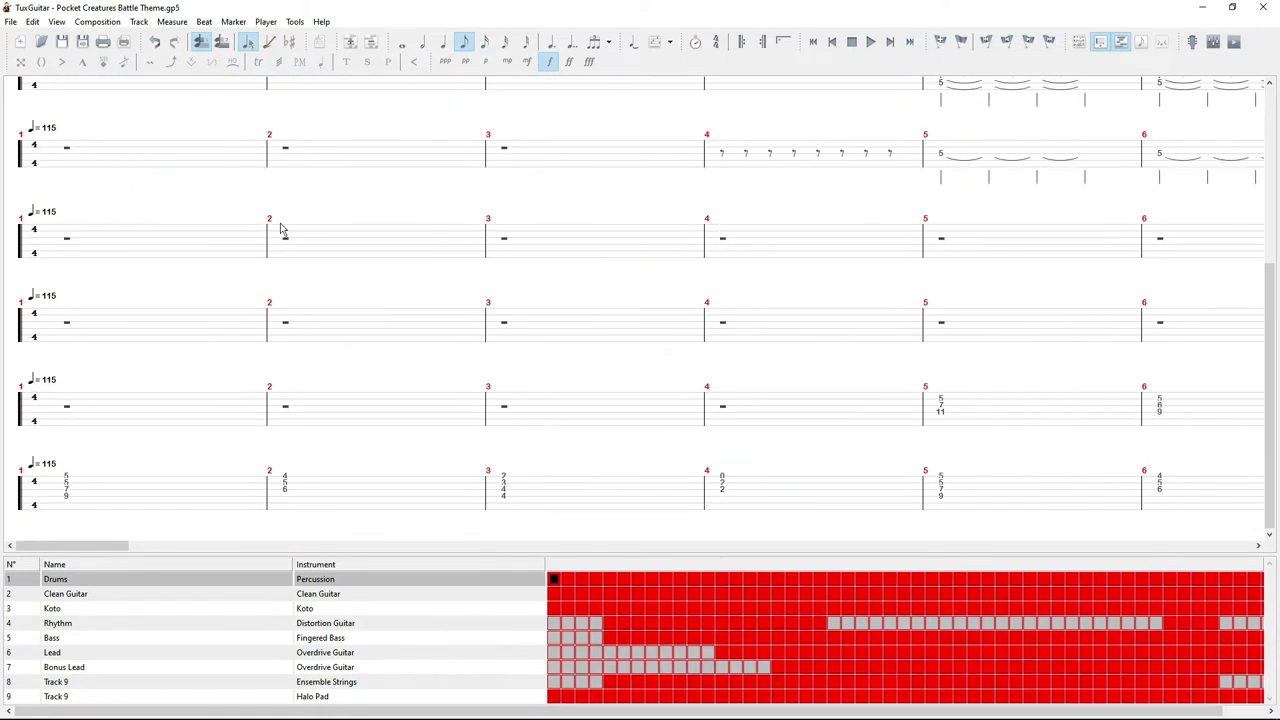
{"action": "left_click", "coordinate": [284, 252]}
{"action": "scroll", "coordinate": [543, 363], "scroll_direction": "up", "scroll_amount": 5}
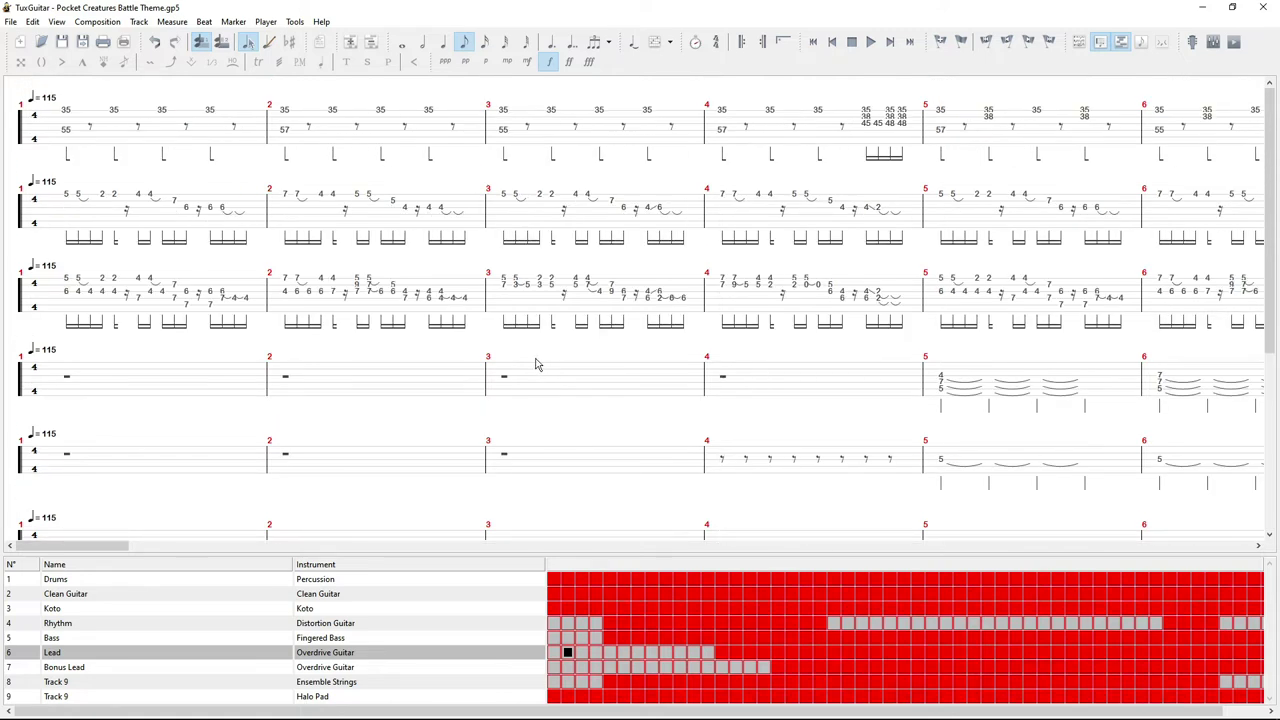
Step: Set the cursor on measure 1 of the Drums track, start playback there, and stop it
{"action": "left_click", "coordinate": [537, 363]}
{"action": "left_click", "coordinate": [191, 163]}
{"action": "key", "text": "space"}
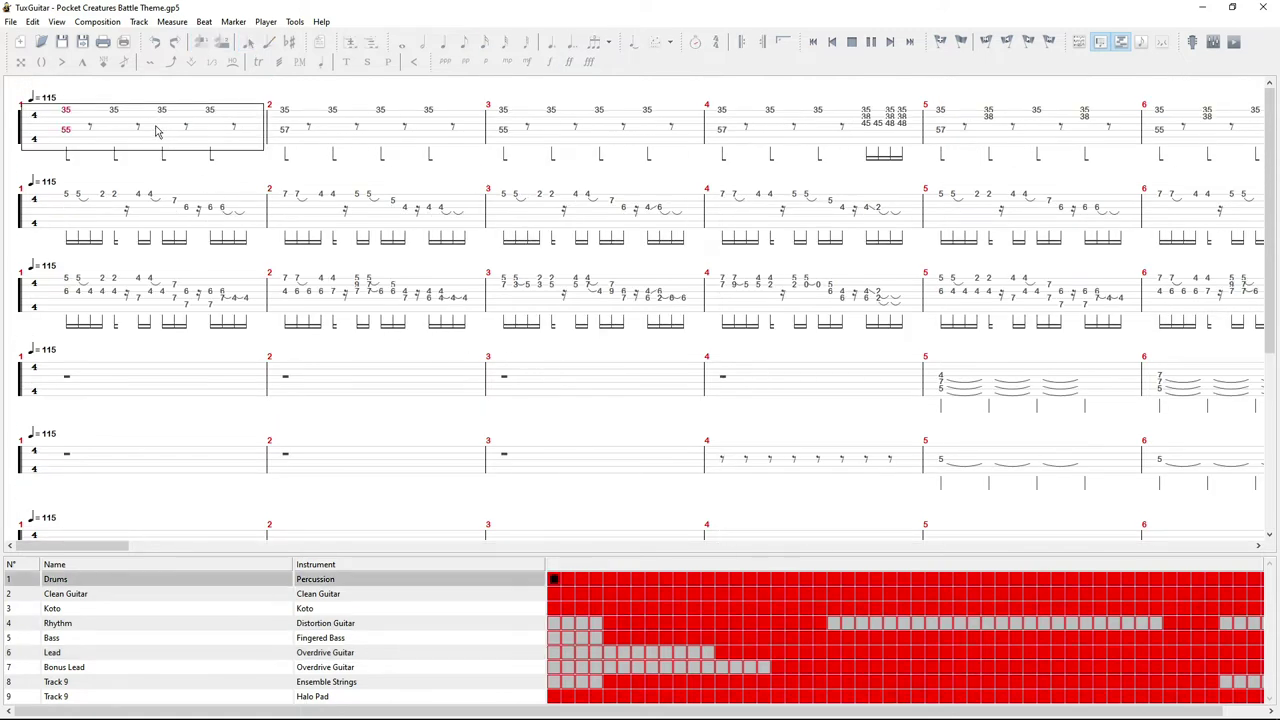
{"action": "key", "text": "space"}
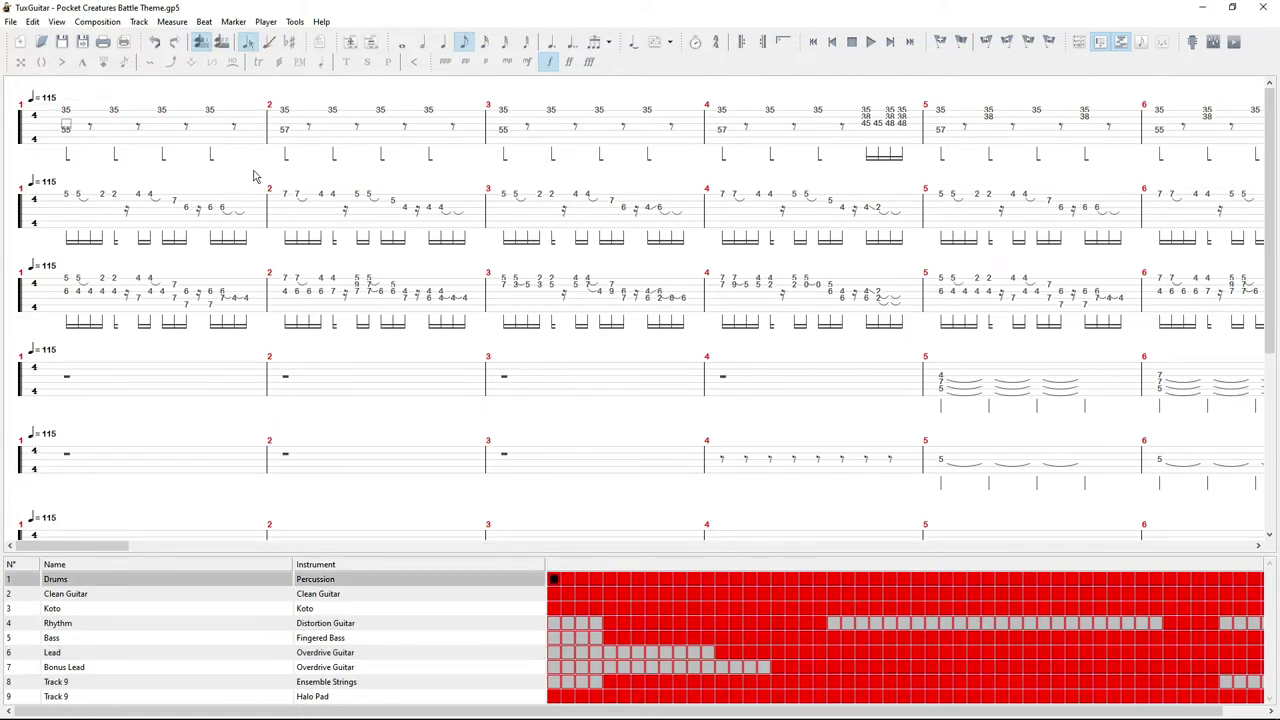
Step: Turn off solo for the last mixer channel, on MIDI channel 14, and close the mixer
{"action": "left_click", "coordinate": [183, 163]}
{"action": "key", "text": "F7"}
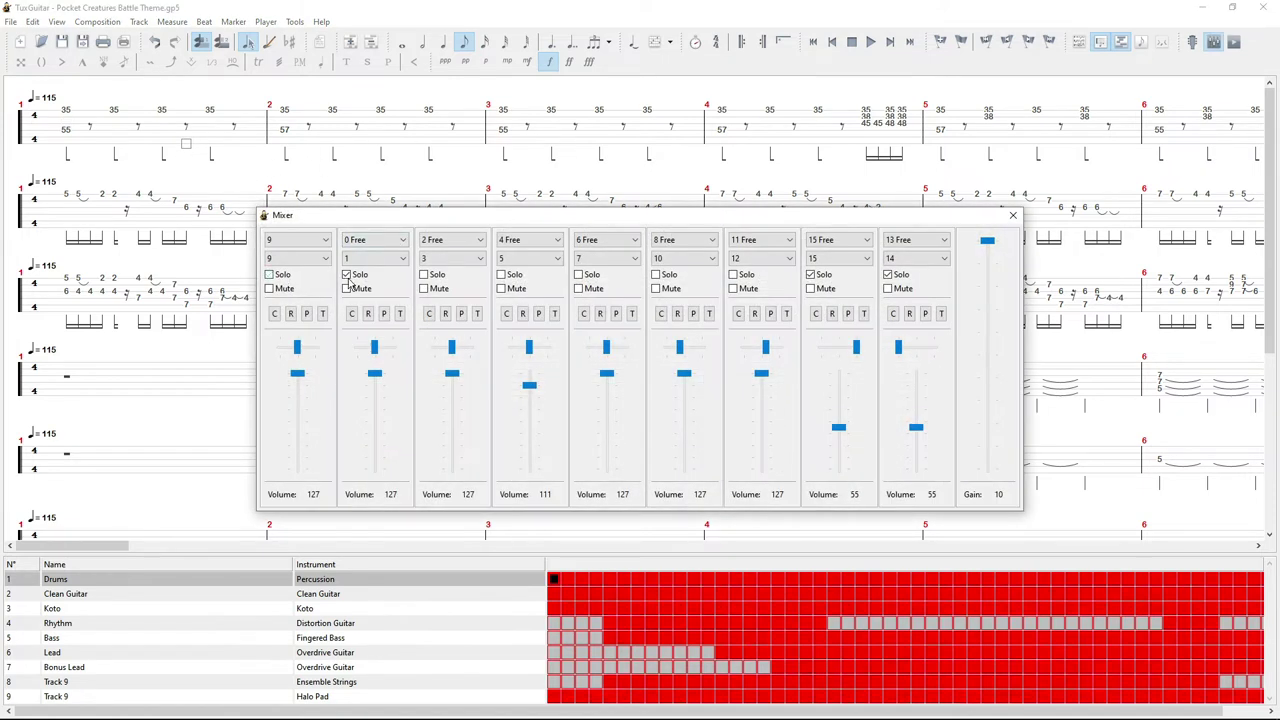
{"action": "left_click", "coordinate": [889, 276]}
{"action": "left_click", "coordinate": [1013, 215]}
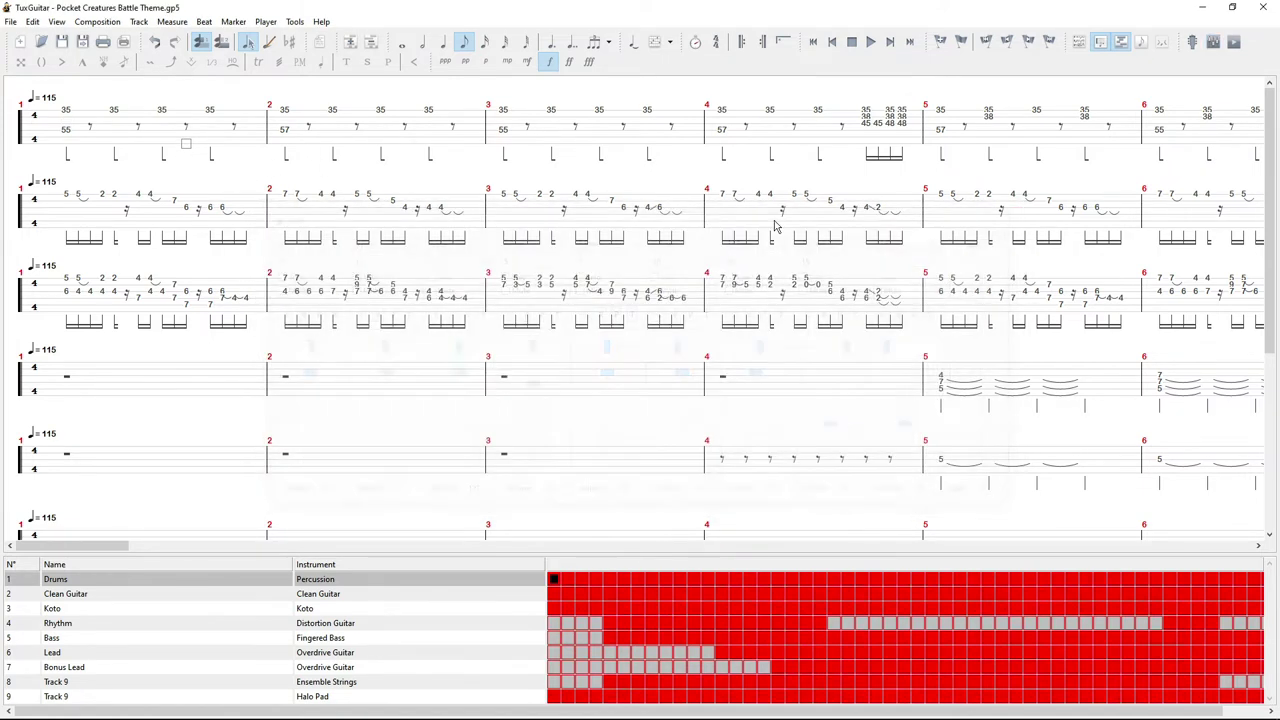
Step: Play the score from measure 1 through measure 12 and return to the first measure
{"action": "key", "text": "space"}
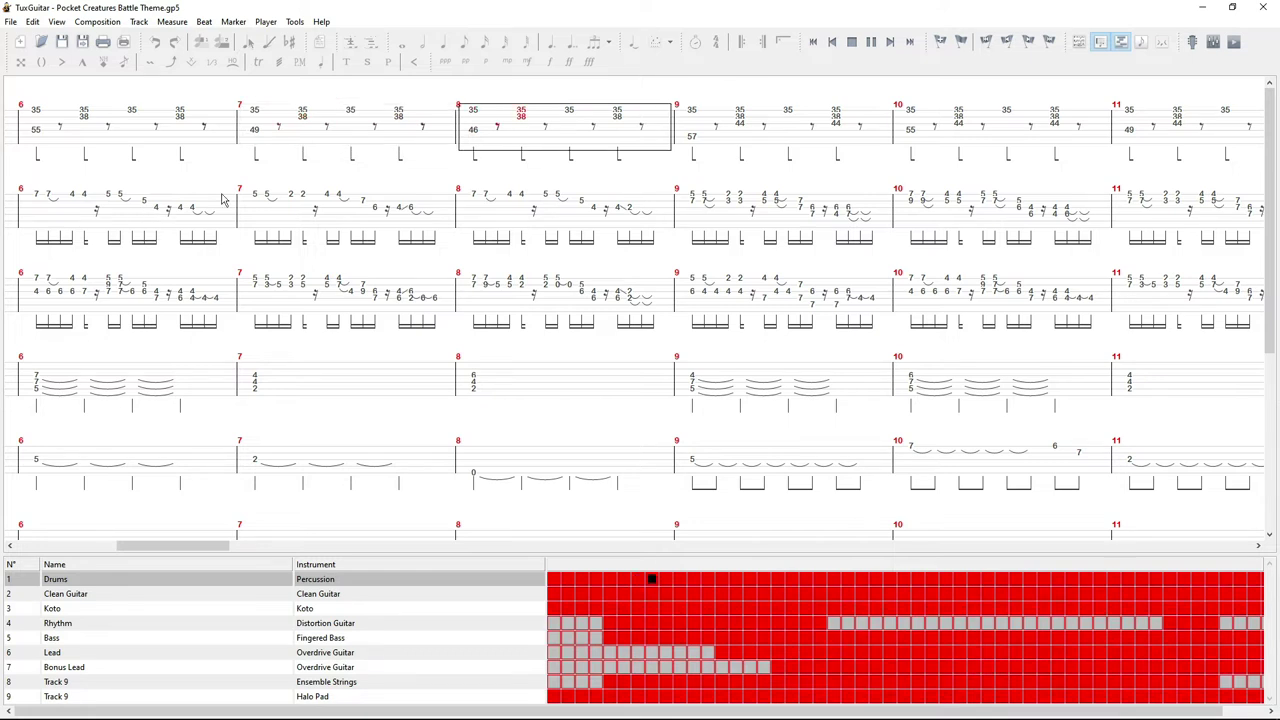
{"action": "right_click", "coordinate": [442, 4]}
{"action": "left_click", "coordinate": [378, 7]}
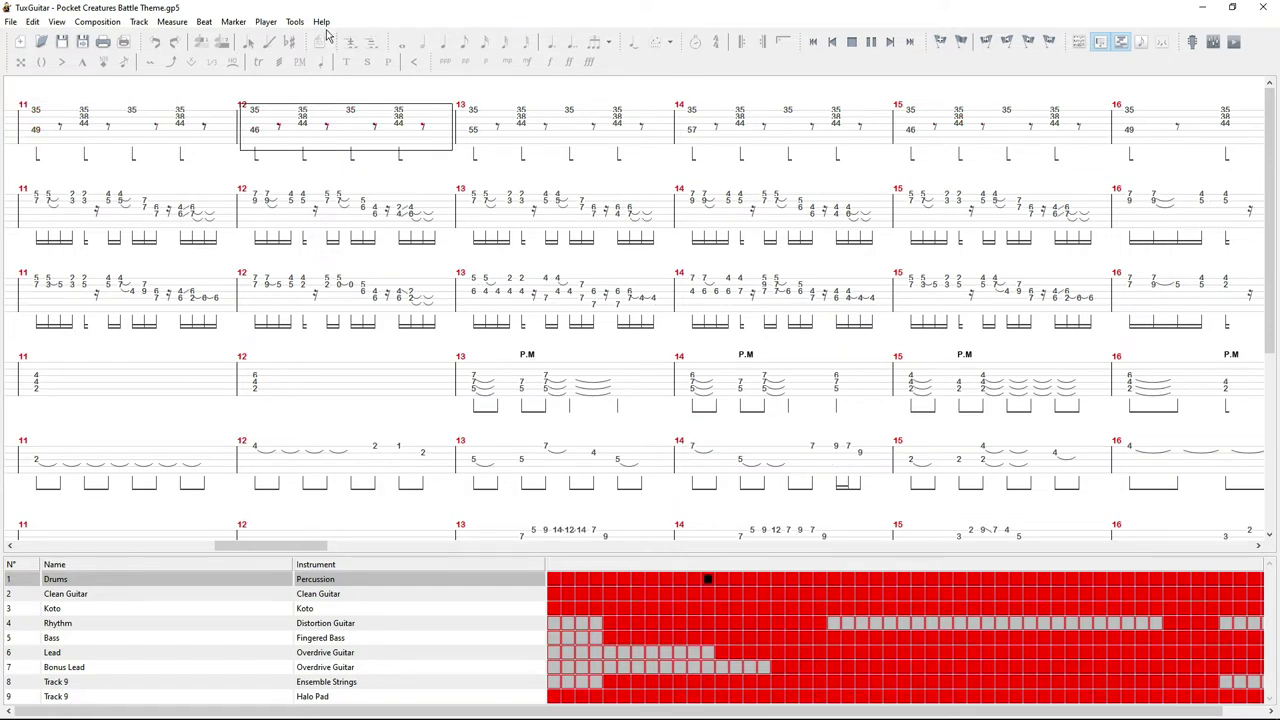
{"action": "key", "text": "space"}
{"action": "left_click", "coordinate": [818, 45]}
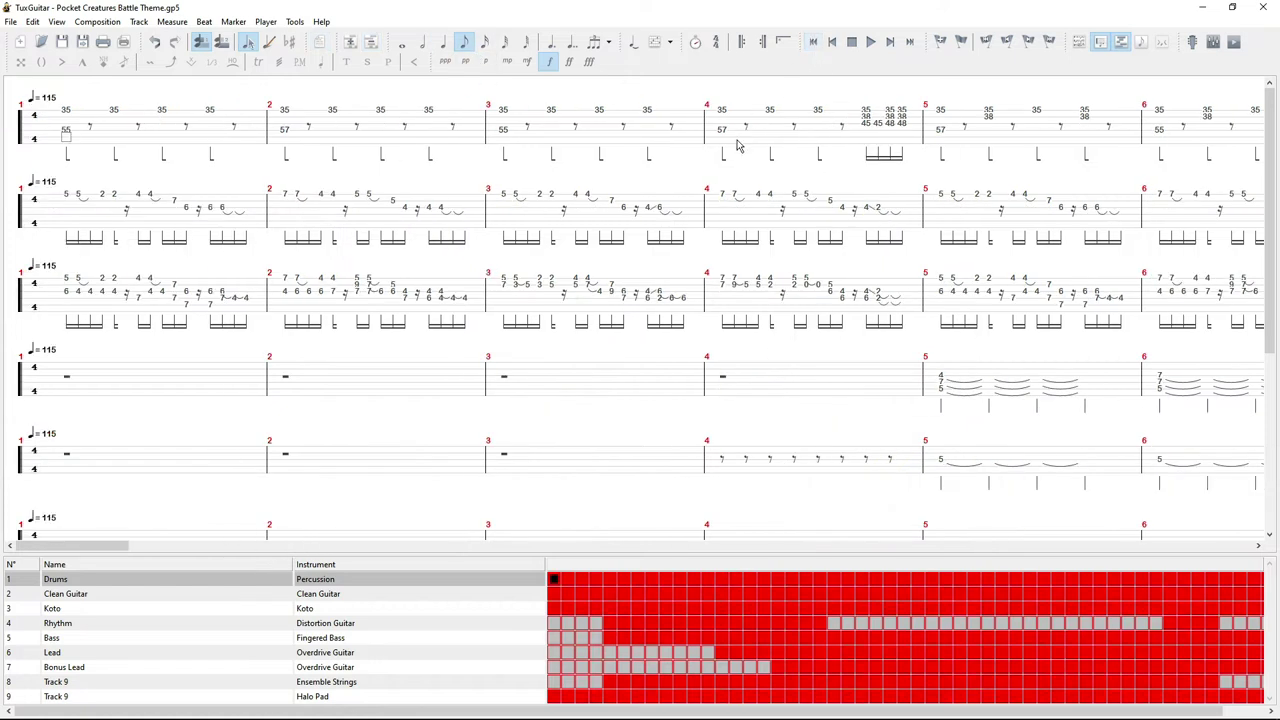
Step: Compare the first-measure notes of the Clean Guitar, Koto and Drums tracks
{"action": "left_click", "coordinate": [235, 207]}
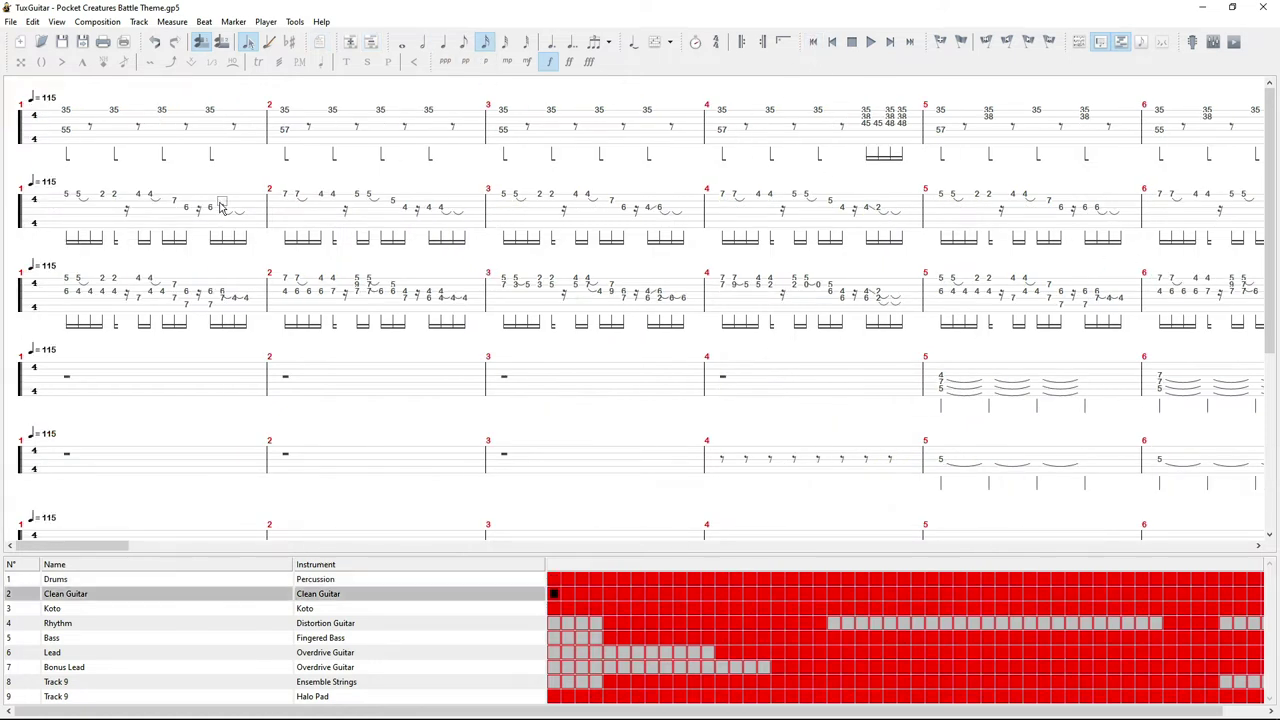
{"action": "left_click", "coordinate": [163, 291]}
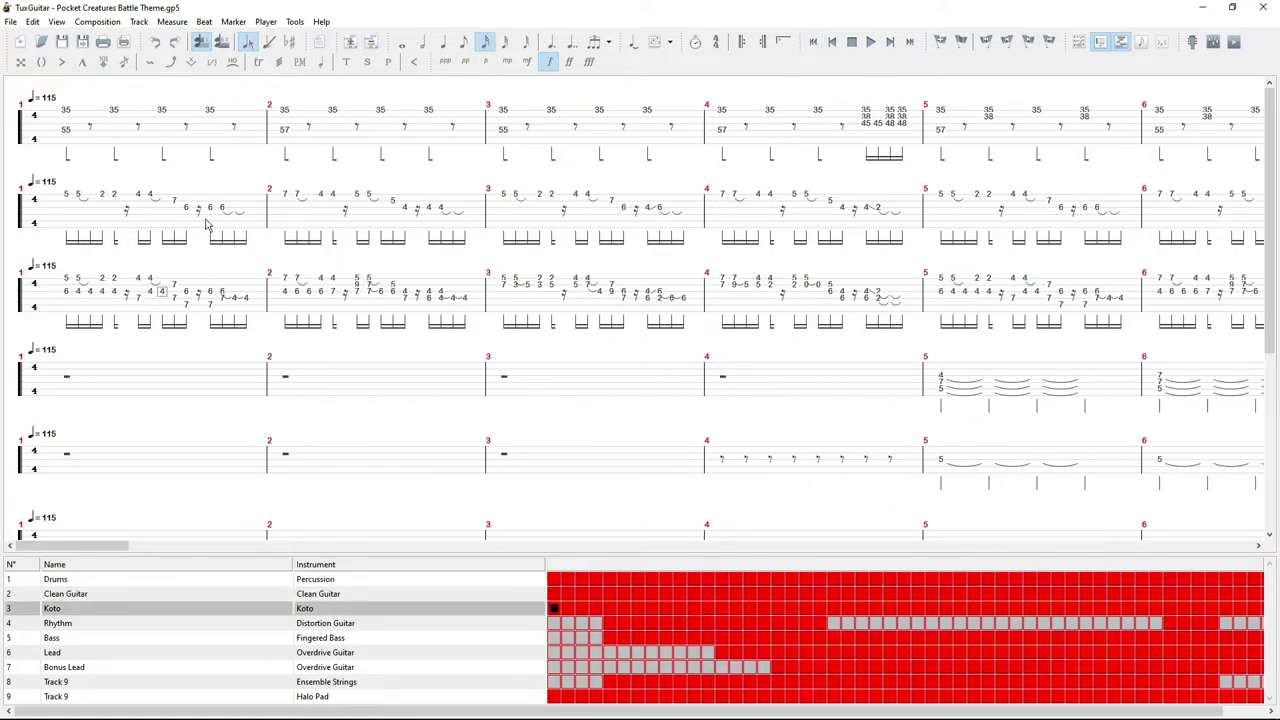
{"action": "left_click", "coordinate": [67, 133]}
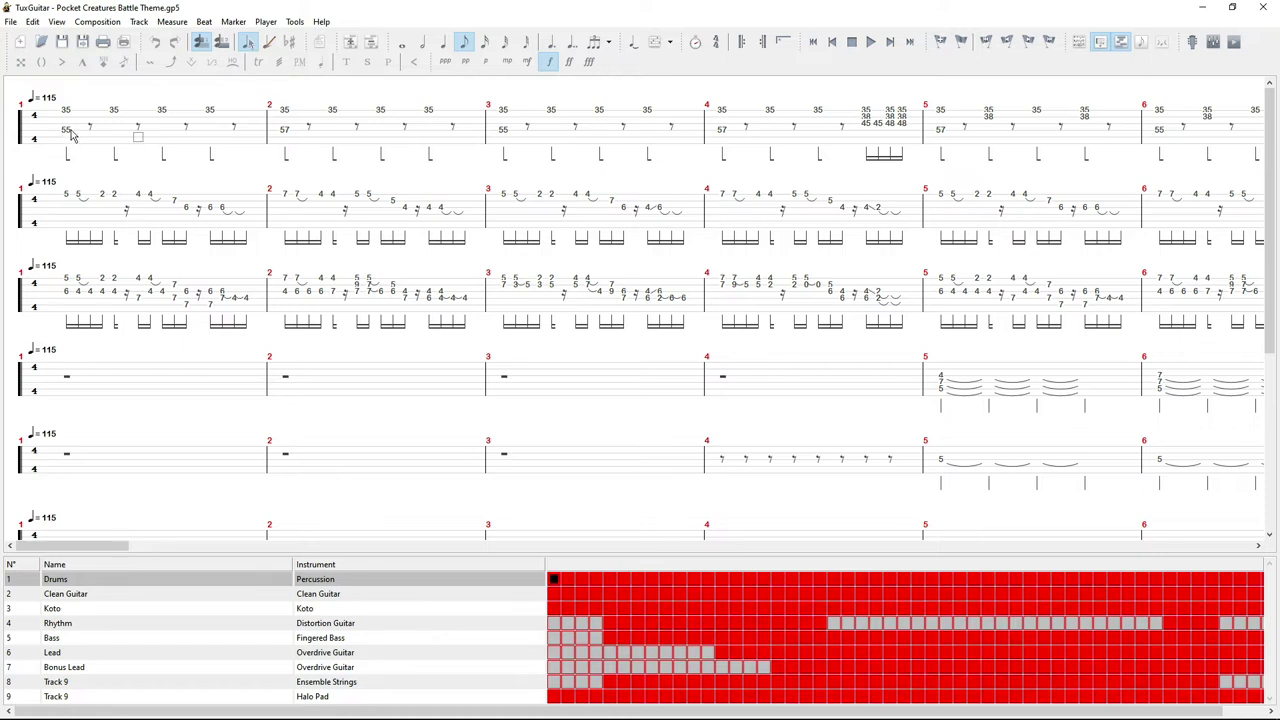
Step: Examine the Drums notes across measures 2 to 4 and play the closing fill of measure 4 into measure 5
{"action": "left_click", "coordinate": [289, 132]}
{"action": "left_click", "coordinate": [650, 138]}
{"action": "left_click", "coordinate": [885, 131]}
{"action": "left_click", "coordinate": [867, 125]}
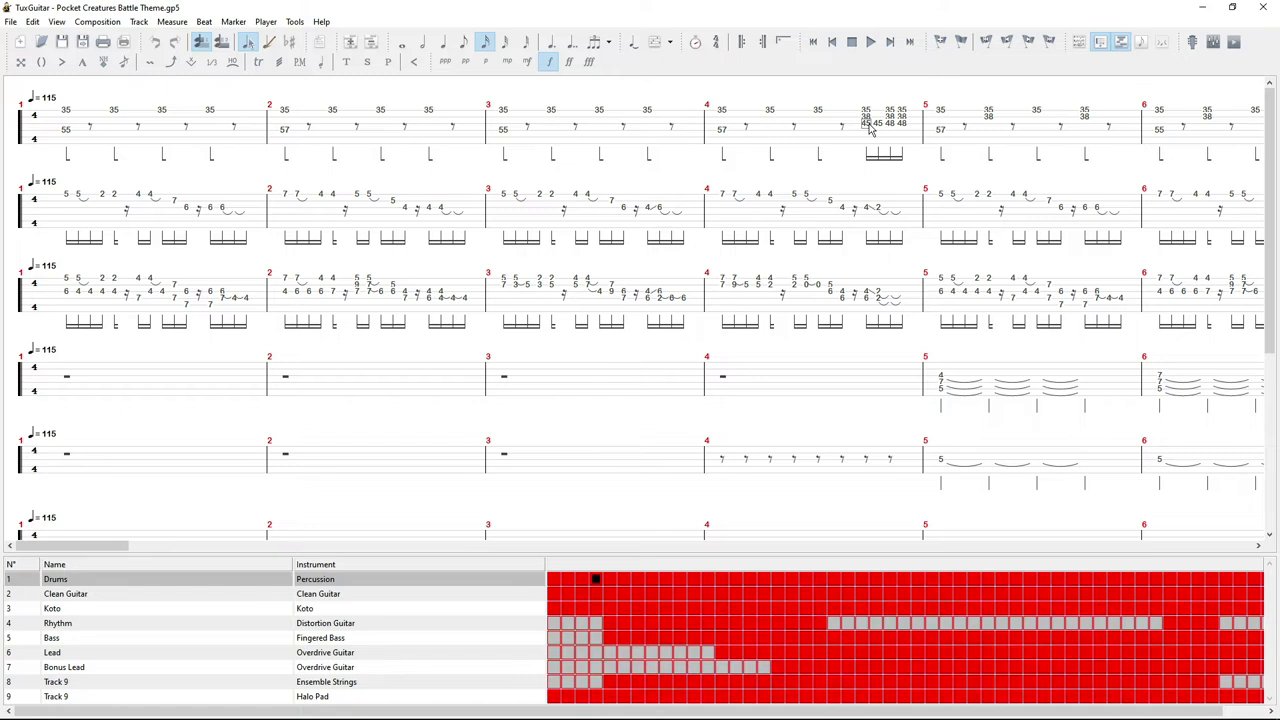
{"action": "key", "text": "space"}
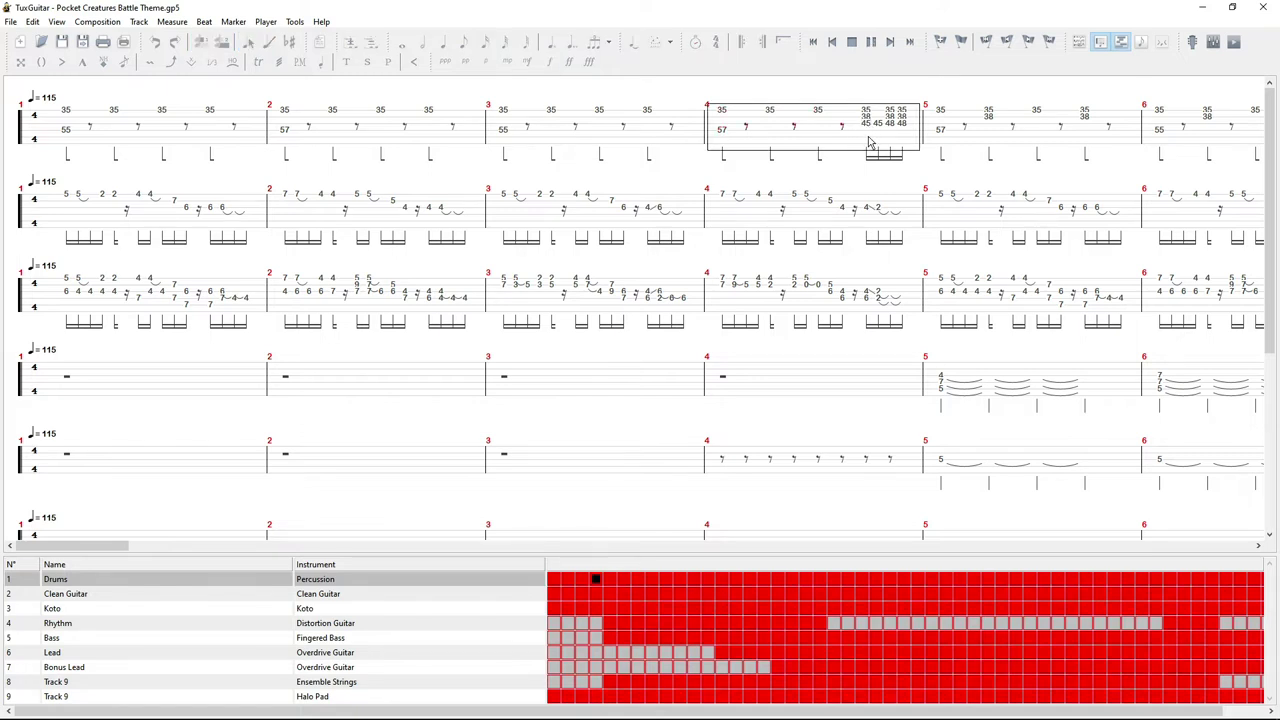
{"action": "key", "text": "space"}
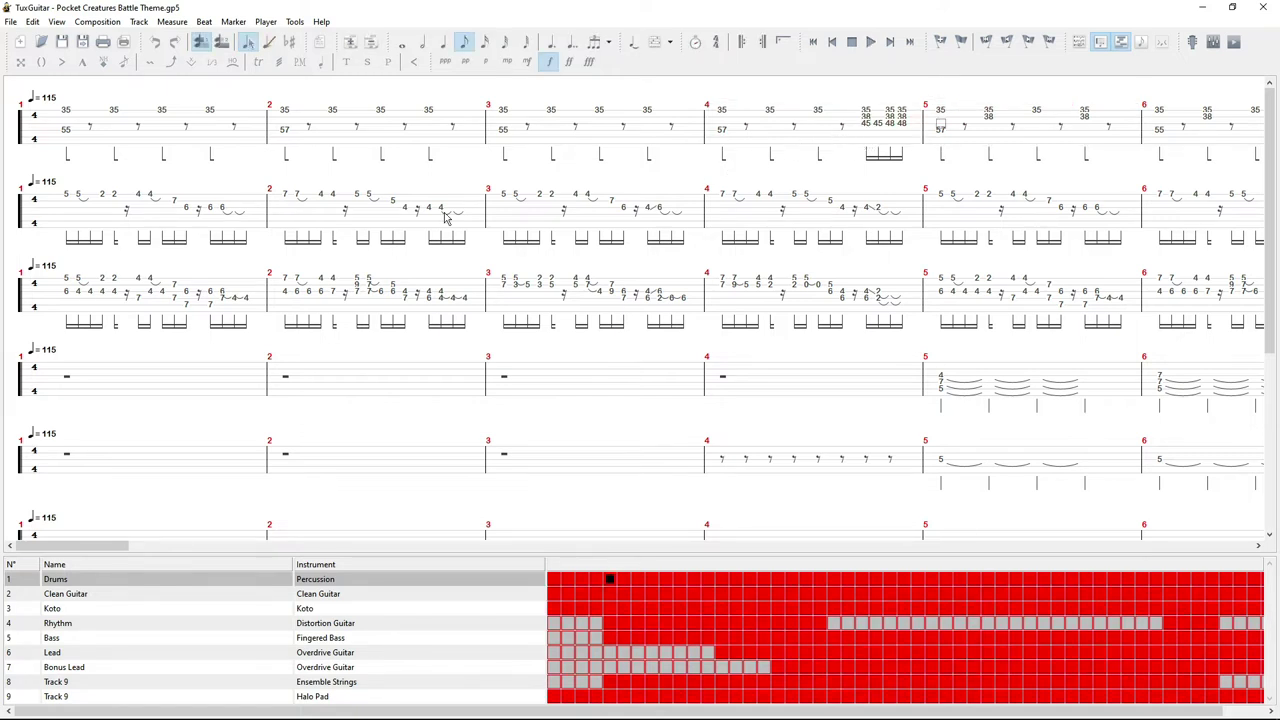
Step: Examine the upper and lower Koto notes at the start of measure 1 and briefly play them
{"action": "left_click", "coordinate": [160, 240]}
{"action": "left_click", "coordinate": [91, 282]}
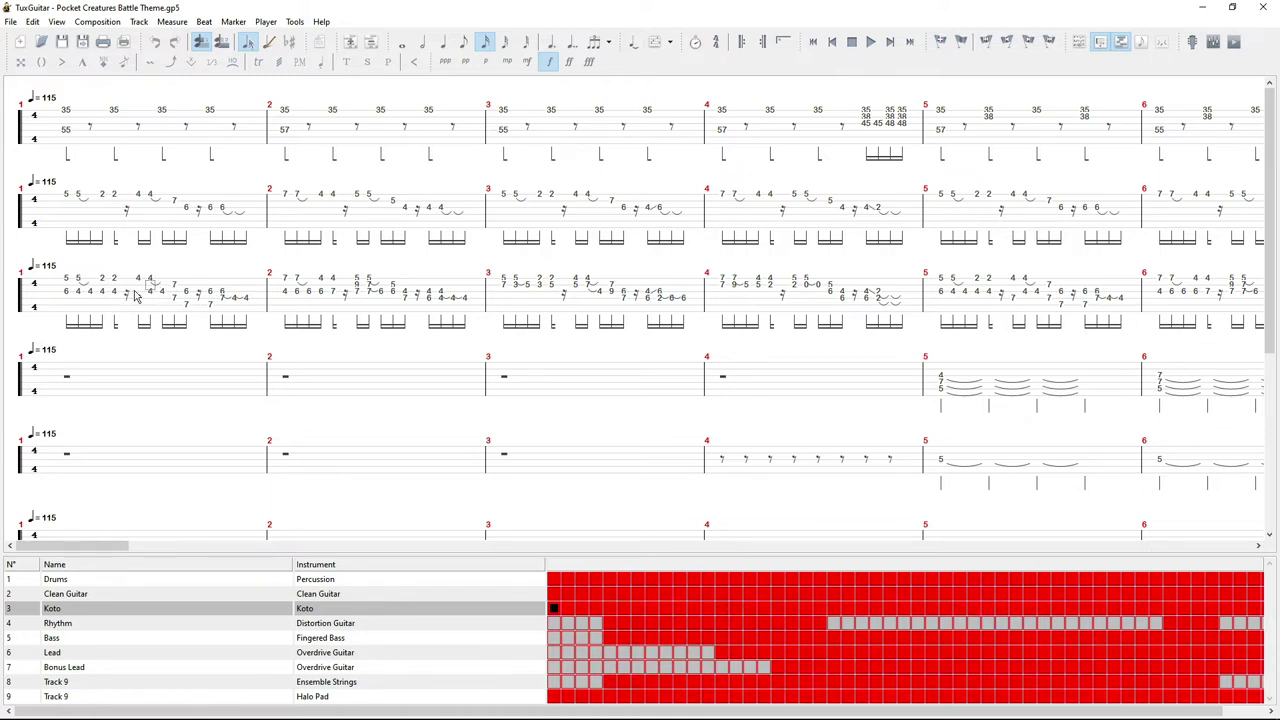
{"action": "scroll", "coordinate": [100, 298], "scroll_direction": "down", "scroll_amount": 2}
{"action": "scroll", "coordinate": [103, 288], "scroll_direction": "up", "scroll_amount": 2}
{"action": "left_click", "coordinate": [104, 277]}
{"action": "left_click", "coordinate": [78, 290]}
{"action": "left_click", "coordinate": [90, 292]}
{"action": "left_click", "coordinate": [113, 291]}
{"action": "right_click", "coordinate": [114, 296]}
{"action": "left_click", "coordinate": [90, 292]}
{"action": "left_click", "coordinate": [62, 291]}
{"action": "left_click", "coordinate": [91, 293]}
{"action": "left_click", "coordinate": [66, 292]}
{"action": "key", "text": "space"}
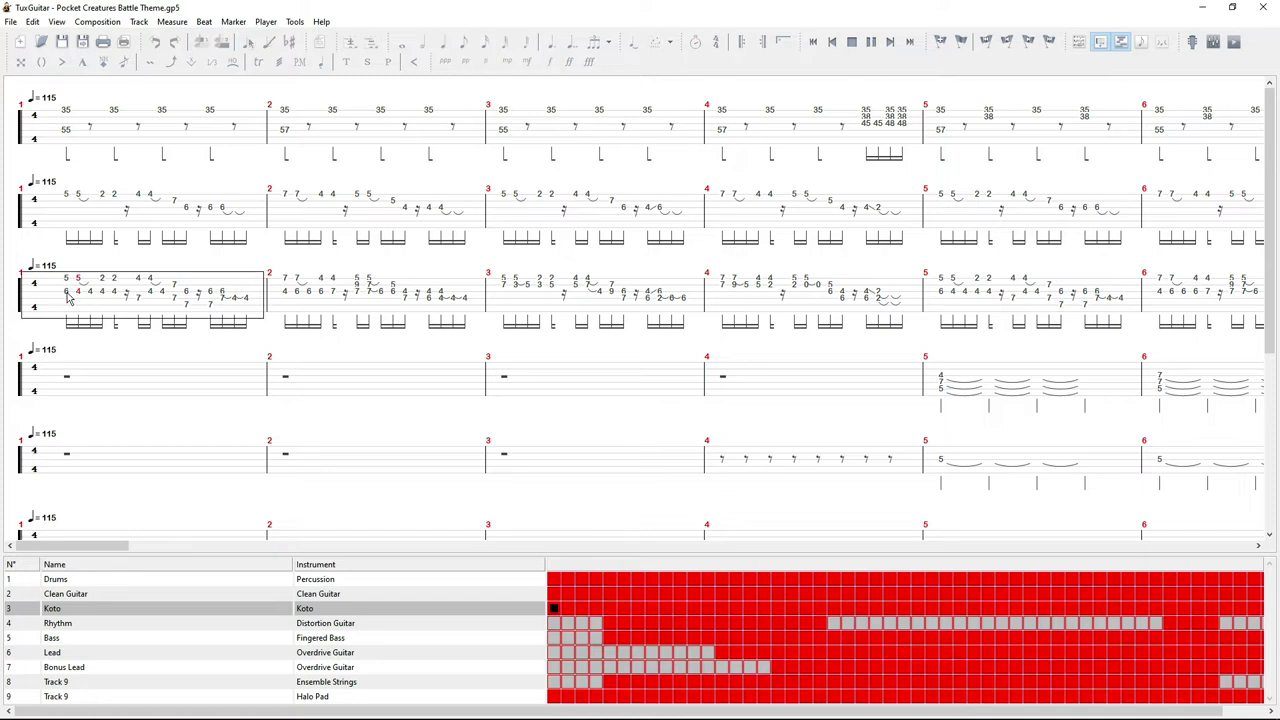
{"action": "key", "text": "space"}
Step: Examine the Ensemble Strings chords in measures 5 to 7
{"action": "scroll", "coordinate": [157, 309], "scroll_direction": "down", "scroll_amount": 5}
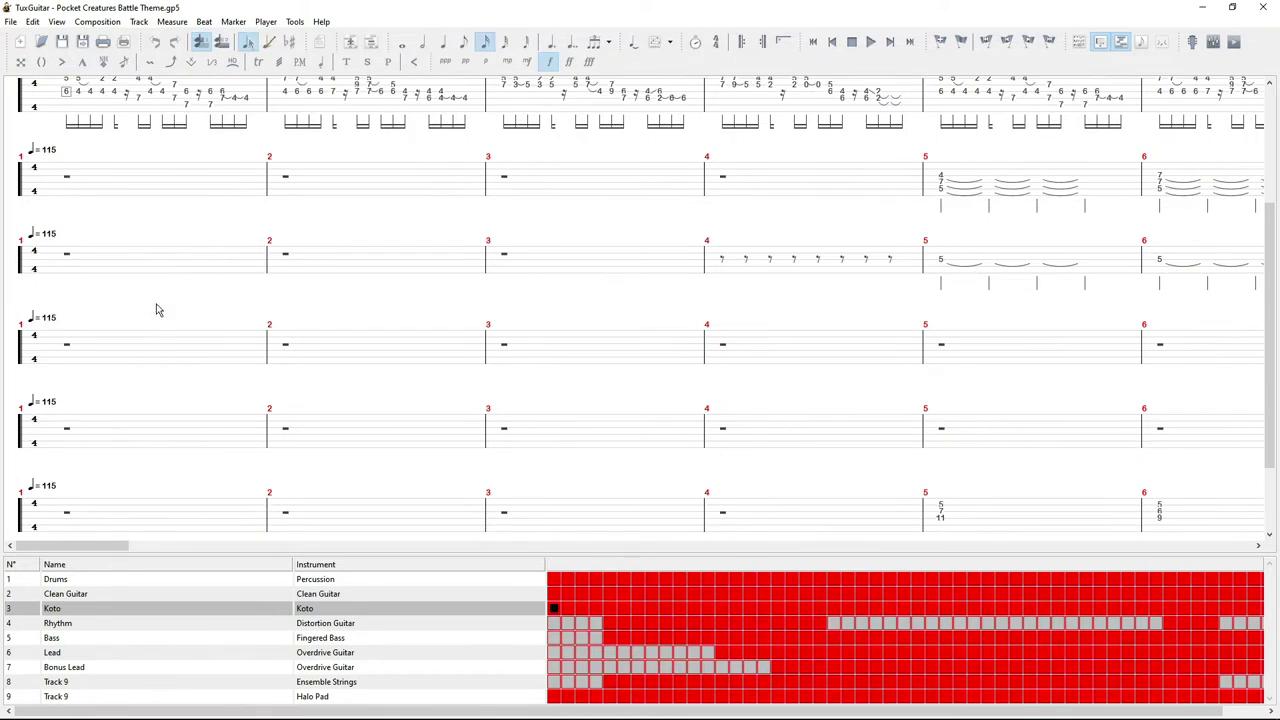
{"action": "left_click", "coordinate": [1078, 410]}
{"action": "left_click", "coordinate": [1168, 408]}
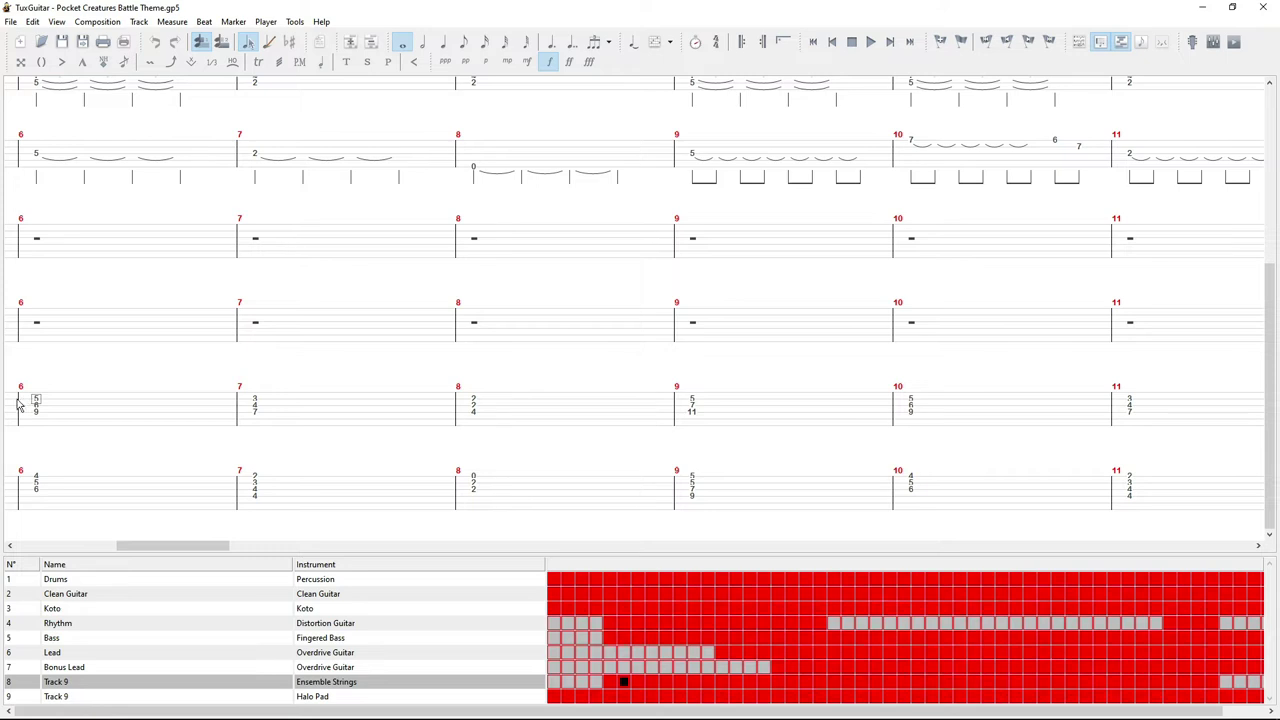
{"action": "key", "text": "Left"}
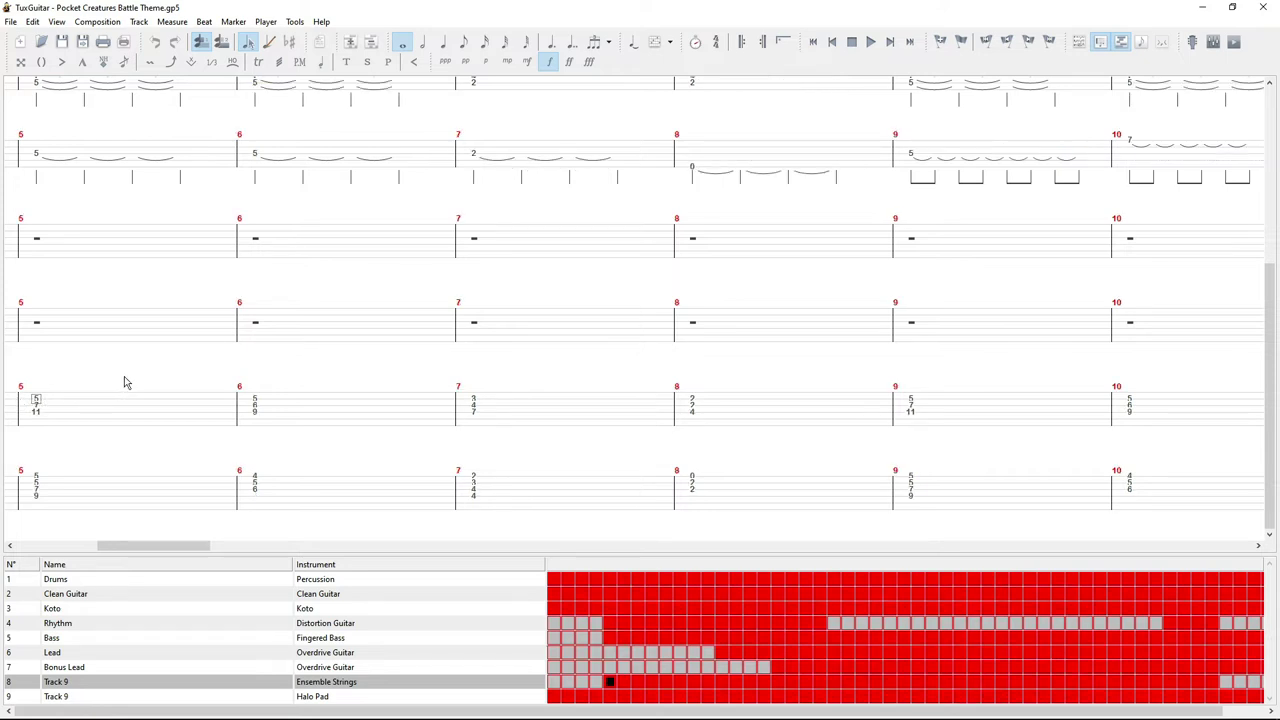
{"action": "left_click", "coordinate": [37, 407]}
{"action": "left_click", "coordinate": [40, 413]}
{"action": "left_click", "coordinate": [35, 393]}
{"action": "left_click", "coordinate": [272, 398]}
{"action": "left_click", "coordinate": [520, 417]}
{"action": "left_click", "coordinate": [38, 405]}
{"action": "left_click", "coordinate": [370, 409]}
Step: Toggle solo on the Drums, Koto and Ensemble Strings mixer channels and play the score up to measure 11
{"action": "key", "text": "F6"}
{"action": "left_click", "coordinate": [812, 276]}
{"action": "left_click", "coordinate": [428, 278]}
{"action": "left_click", "coordinate": [278, 279]}
{"action": "left_click", "coordinate": [1013, 215]}
{"action": "key", "text": "space"}
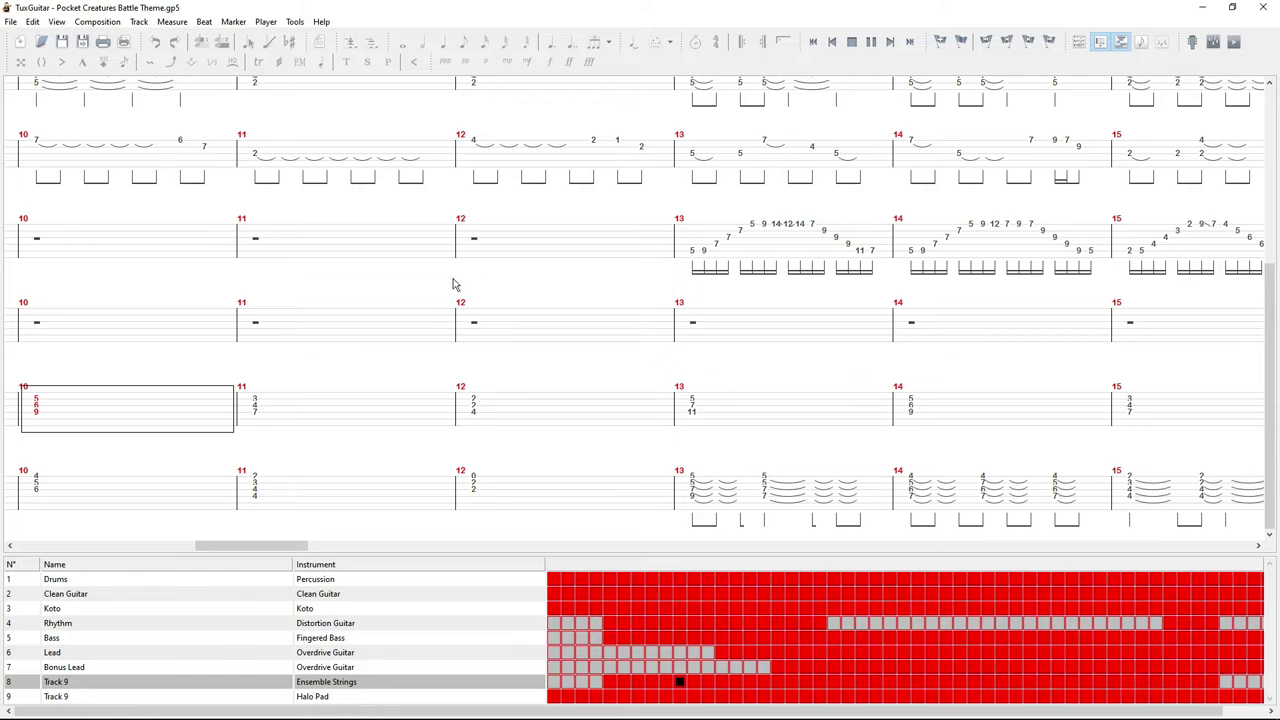
{"action": "key", "text": "space"}
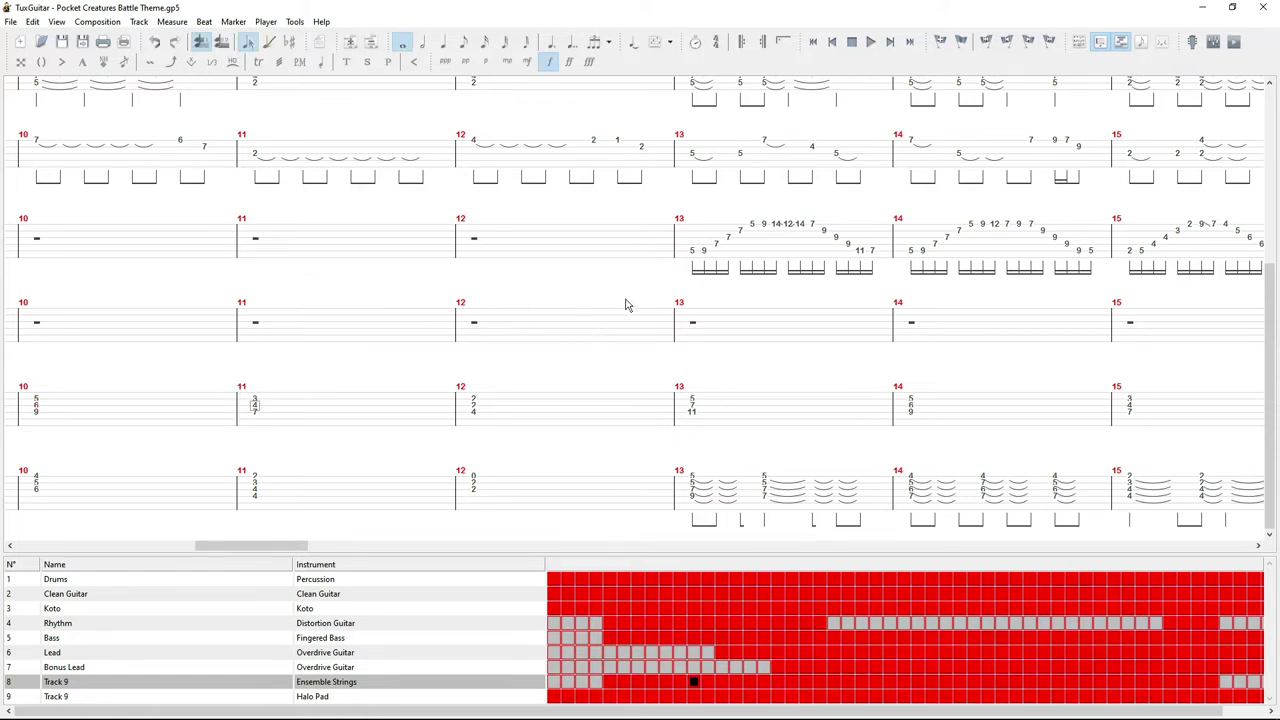
Step: Examine the Bonus Lead part around measure 12 and the Lead runs in measures 13 and 14
{"action": "left_click", "coordinate": [691, 342]}
{"action": "key", "text": "Left"}
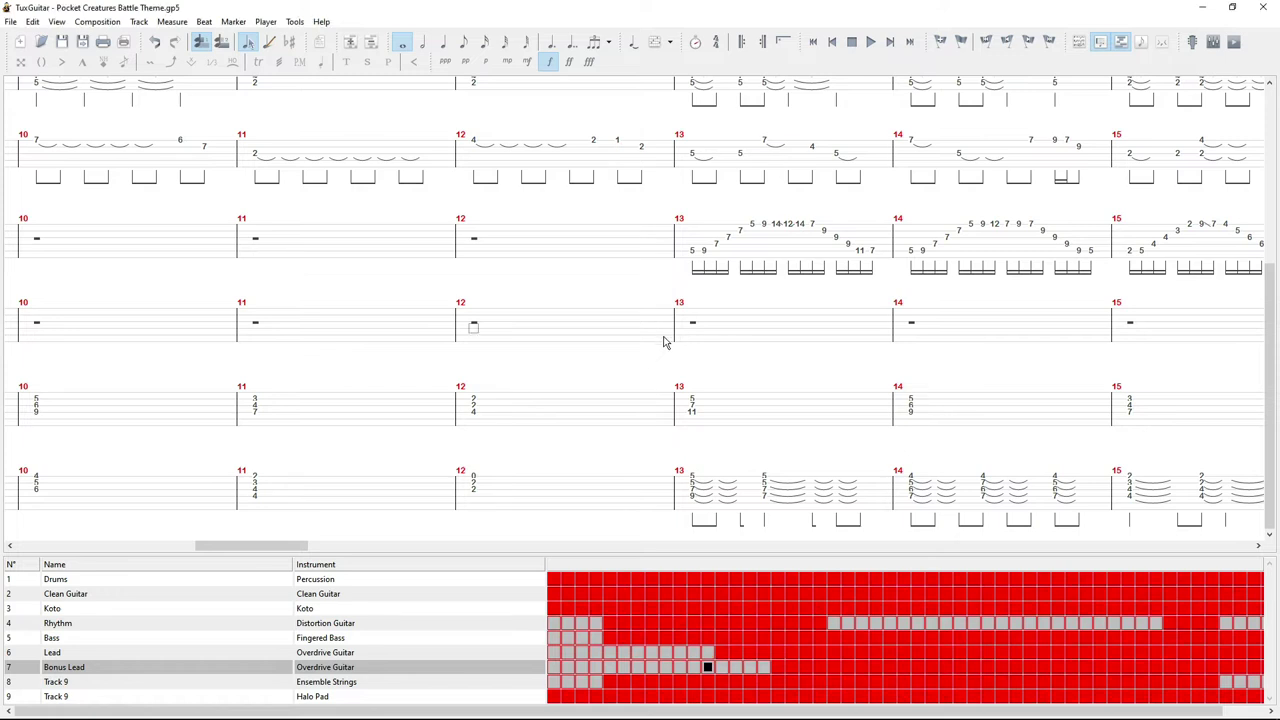
{"action": "left_click", "coordinate": [1052, 262]}
{"action": "left_click", "coordinate": [766, 244]}
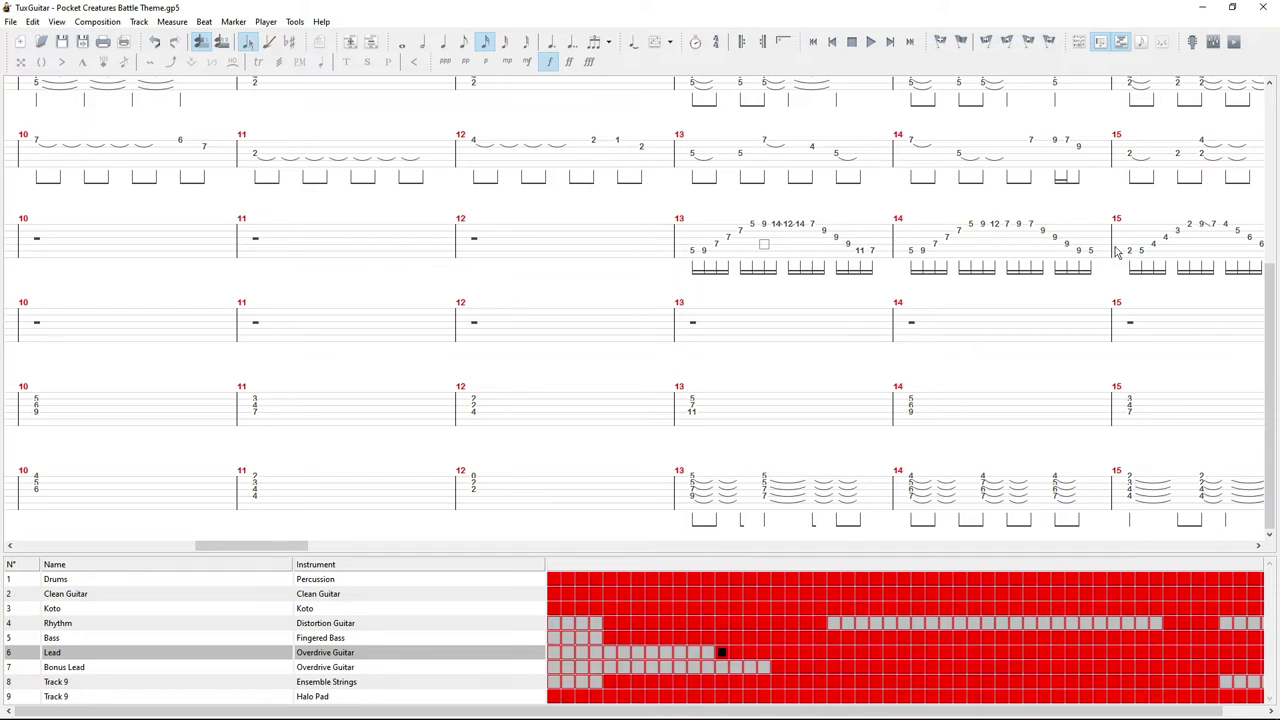
{"action": "left_click", "coordinate": [764, 667]}
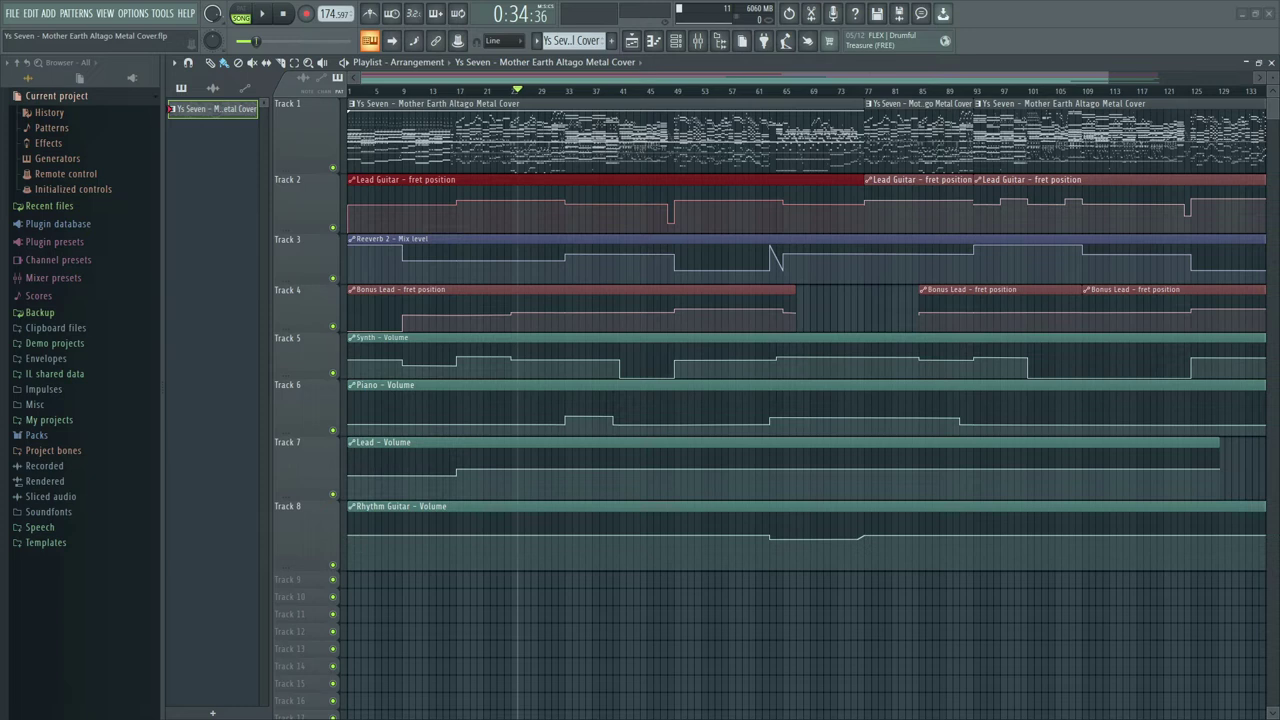
Step: Switch to FL Studio and select the automation clips spanning Track 3 to Track 5 in the playlist
{"action": "left_click_drag", "start_coordinate": [956, 365], "coordinate": [494, 261]}
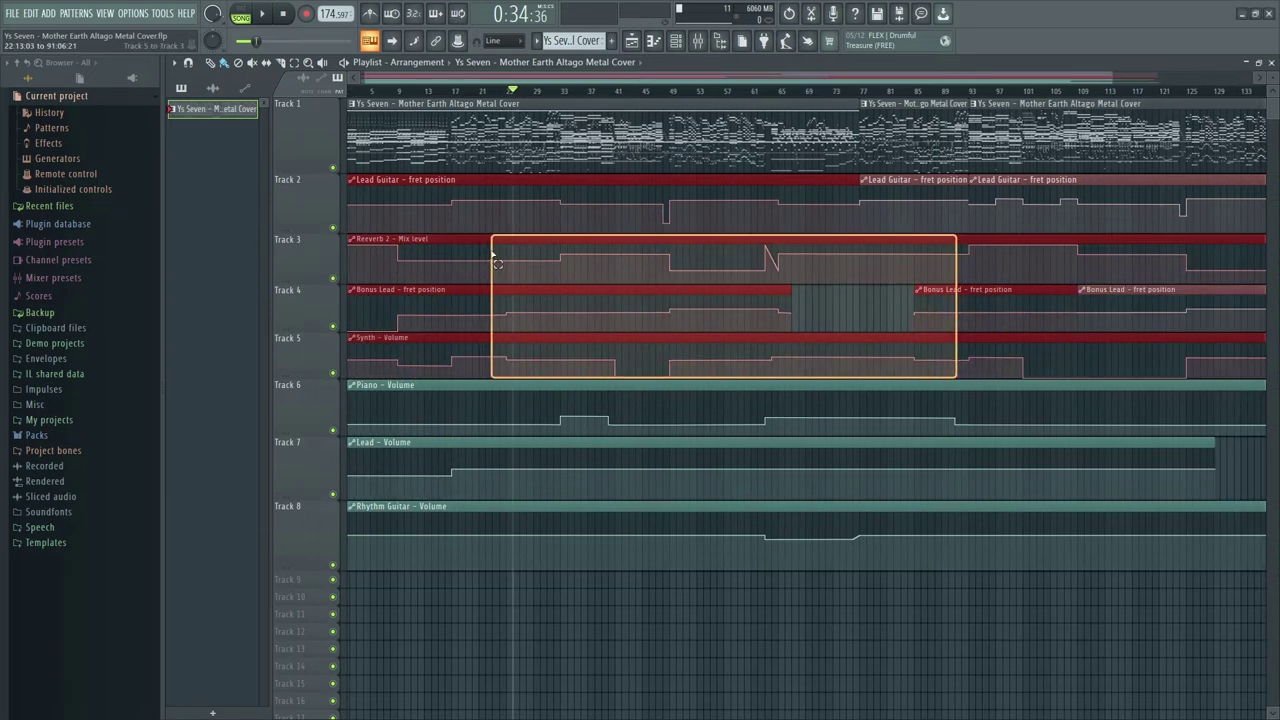
{"action": "mouse_move", "coordinate": [494, 261]}
{"action": "left_mouse_down"}
{"action": "mouse_move", "coordinate": [471, 258]}
{"action": "mouse_move", "coordinate": [493, 265]}
{"action": "left_mouse_up"}
{"action": "left_click_drag", "start_coordinate": [463, 247], "coordinate": [500, 246]}
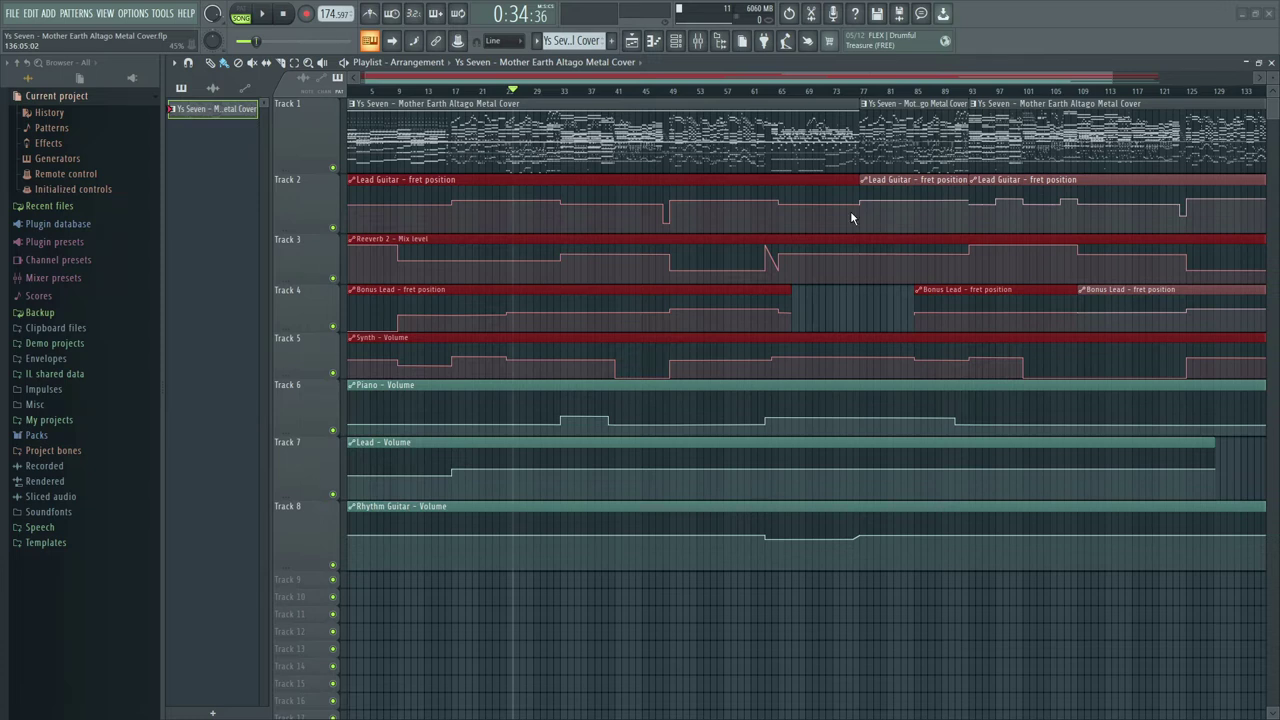
Step: Deselect the playlist clips and audition the arrangement around the 1:18 mark
{"action": "left_click", "coordinate": [842, 110]}
{"action": "left_click_drag", "start_coordinate": [842, 110], "coordinate": [729, 102]}
{"action": "key", "text": "ctrl+d"}
{"action": "key", "text": "space"}
{"action": "left_click", "coordinate": [733, 91]}
{"action": "key", "text": "space"}
Step: Select the first two pattern clips on Track 1 of the playlist
{"action": "mouse_move", "coordinate": [847, 126]}
{"action": "left_mouse_down"}
{"action": "mouse_move", "coordinate": [760, 130]}
{"action": "mouse_move", "coordinate": [902, 134]}
{"action": "left_mouse_up"}
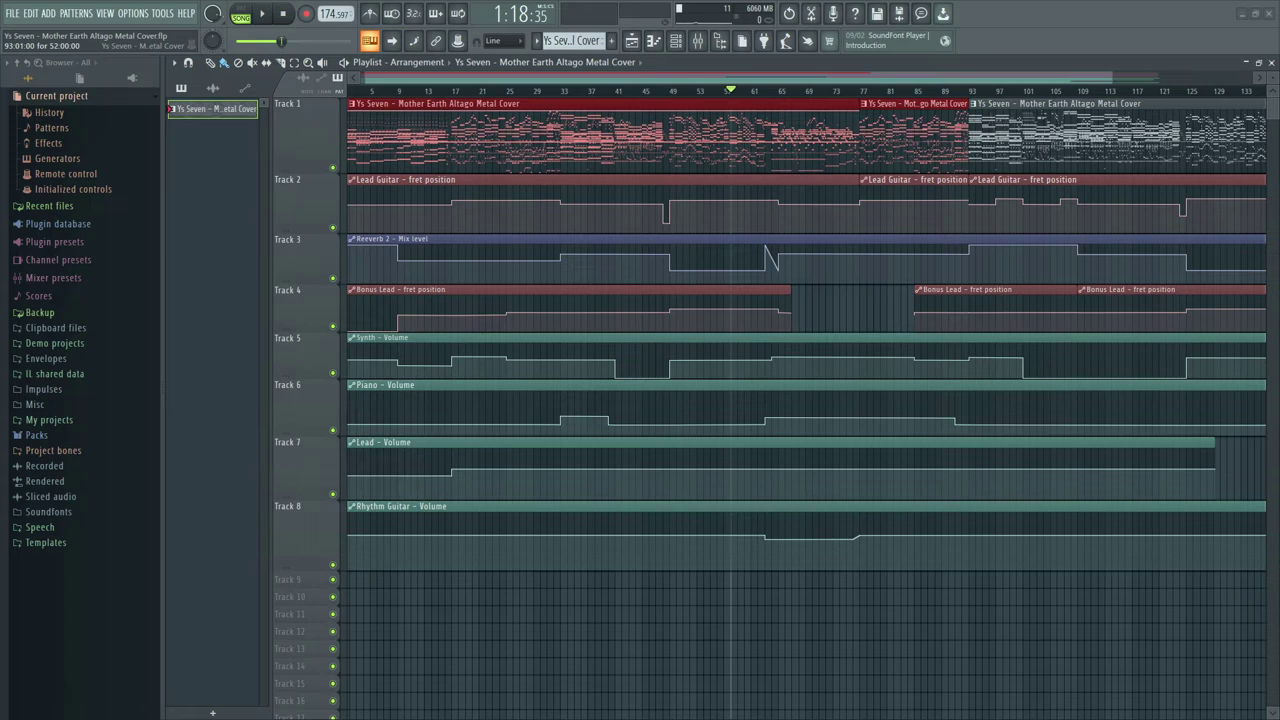
{"action": "mouse_move", "coordinate": [998, 535]}
{"action": "left_mouse_down"}
{"action": "mouse_move", "coordinate": [1108, 543]}
{"action": "mouse_move", "coordinate": [1051, 440]}
{"action": "mouse_move", "coordinate": [1006, 557]}
{"action": "mouse_move", "coordinate": [1007, 530]}
{"action": "mouse_move", "coordinate": [985, 540]}
{"action": "left_mouse_up"}
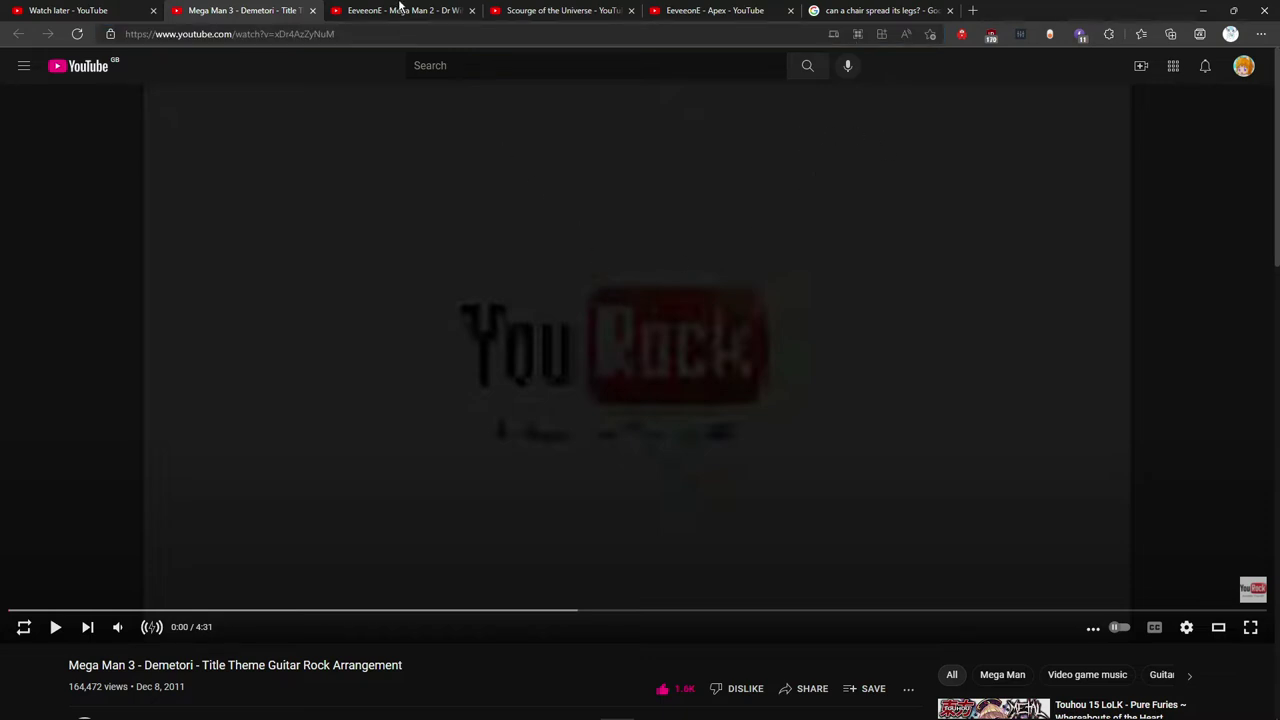
Step: Bring up the YouTube video "Mega Man 2 - Dr Wilys Castle Stage 1 Metal Cover" and play a short passage
{"action": "left_click", "coordinate": [408, 12]}
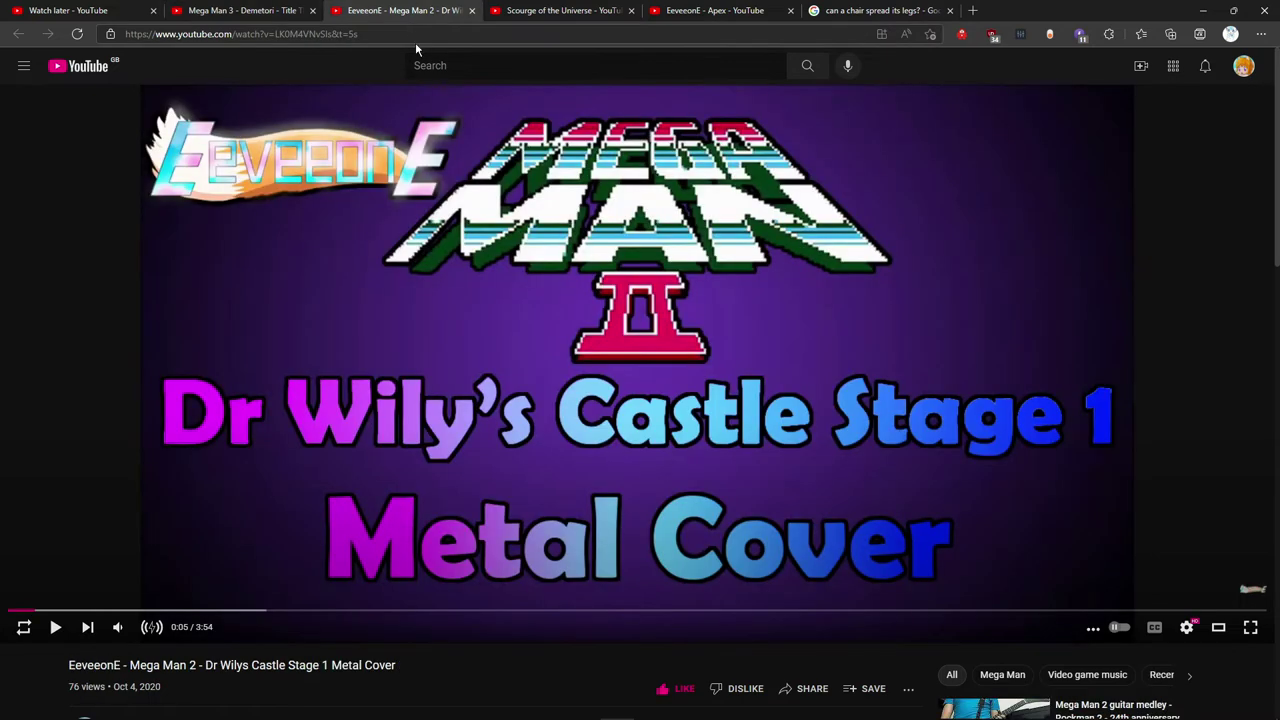
{"action": "right_click", "coordinate": [651, 303]}
{"action": "left_click", "coordinate": [563, 667]}
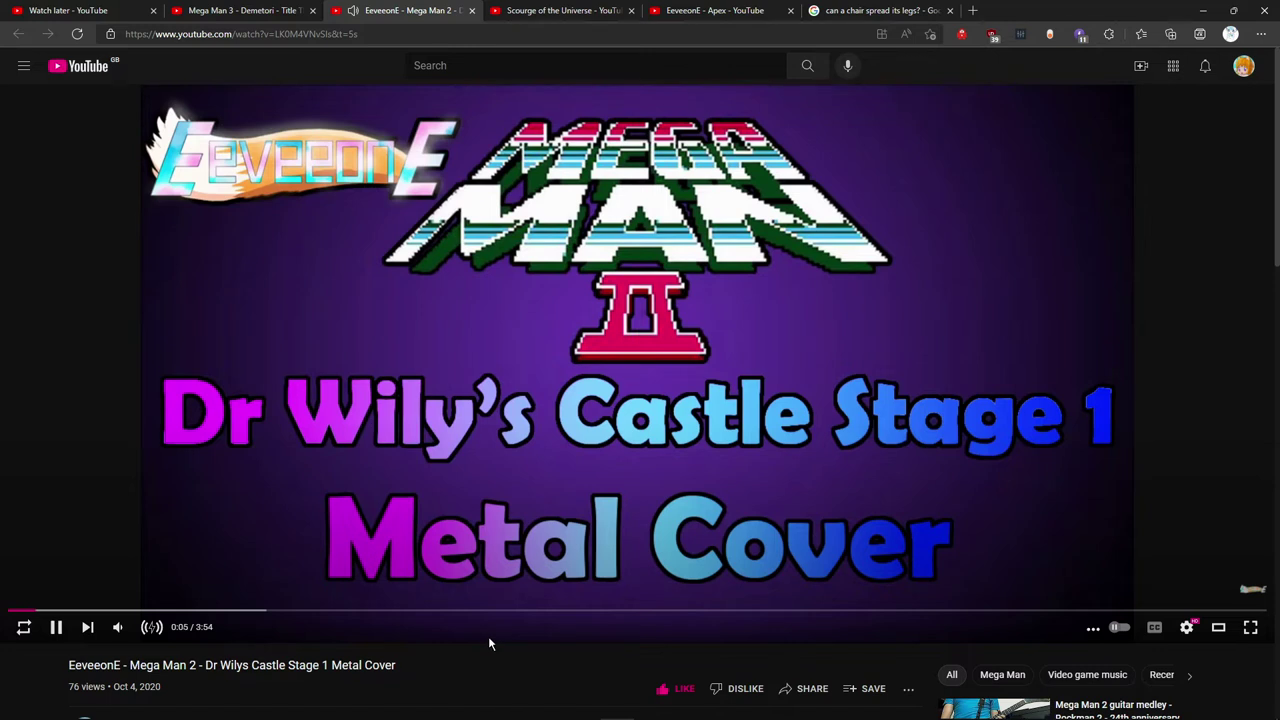
{"action": "left_click", "coordinate": [461, 489]}
Step: Play the opening of the "Mega Man 3 - Demetori - Title Theme Guitar Rock Arrangement" video
{"action": "left_click", "coordinate": [265, 11]}
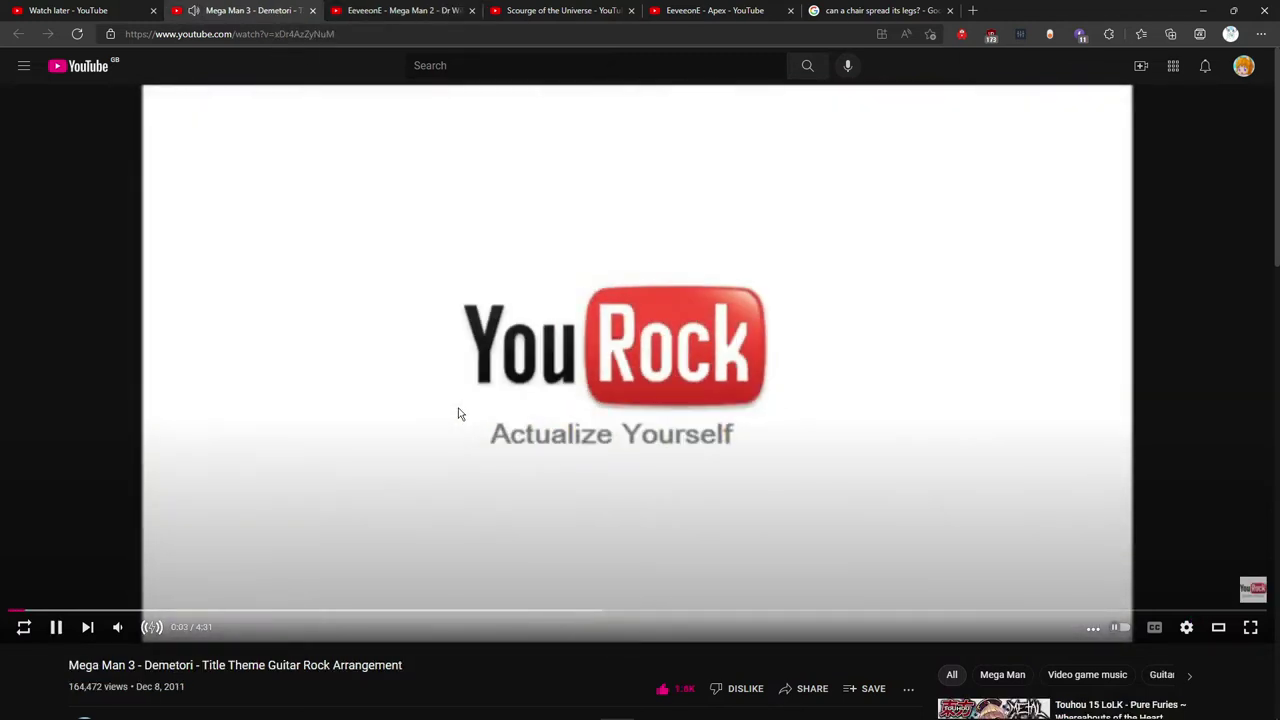
{"action": "scroll", "coordinate": [458, 413], "scroll_direction": "down", "scroll_amount": 1}
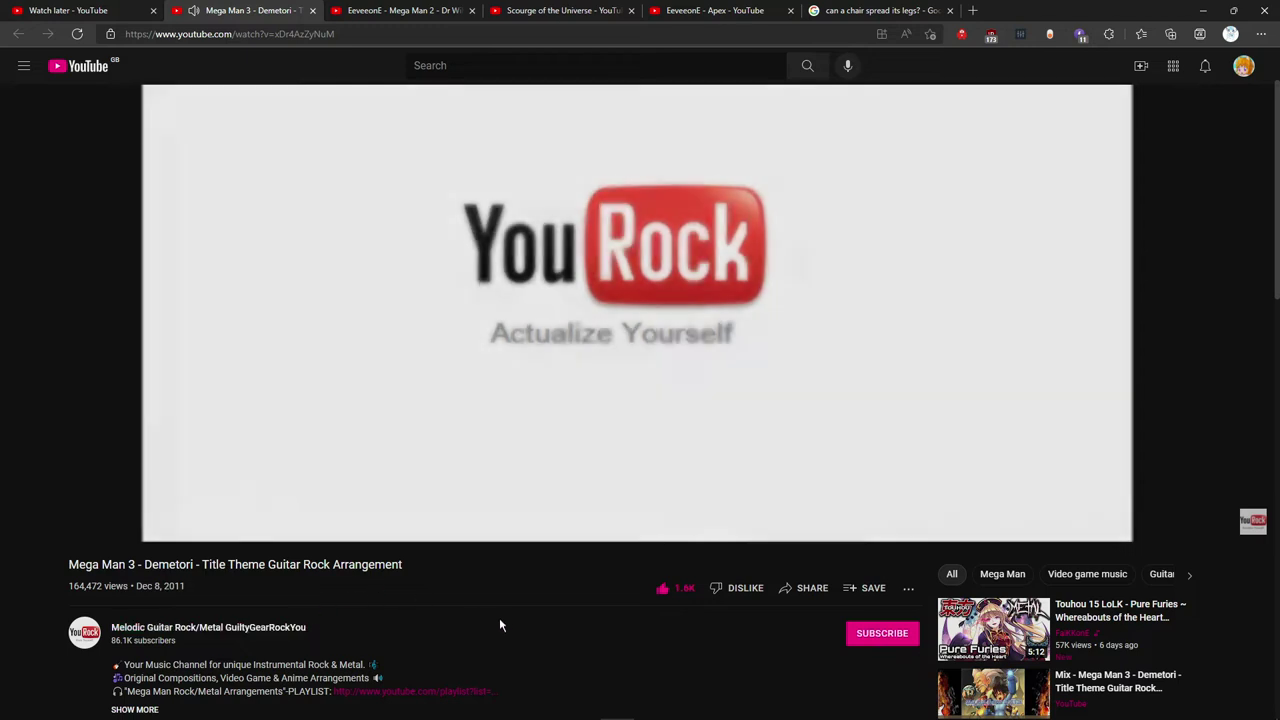
{"action": "scroll", "coordinate": [513, 628], "scroll_direction": "up", "scroll_amount": 1}
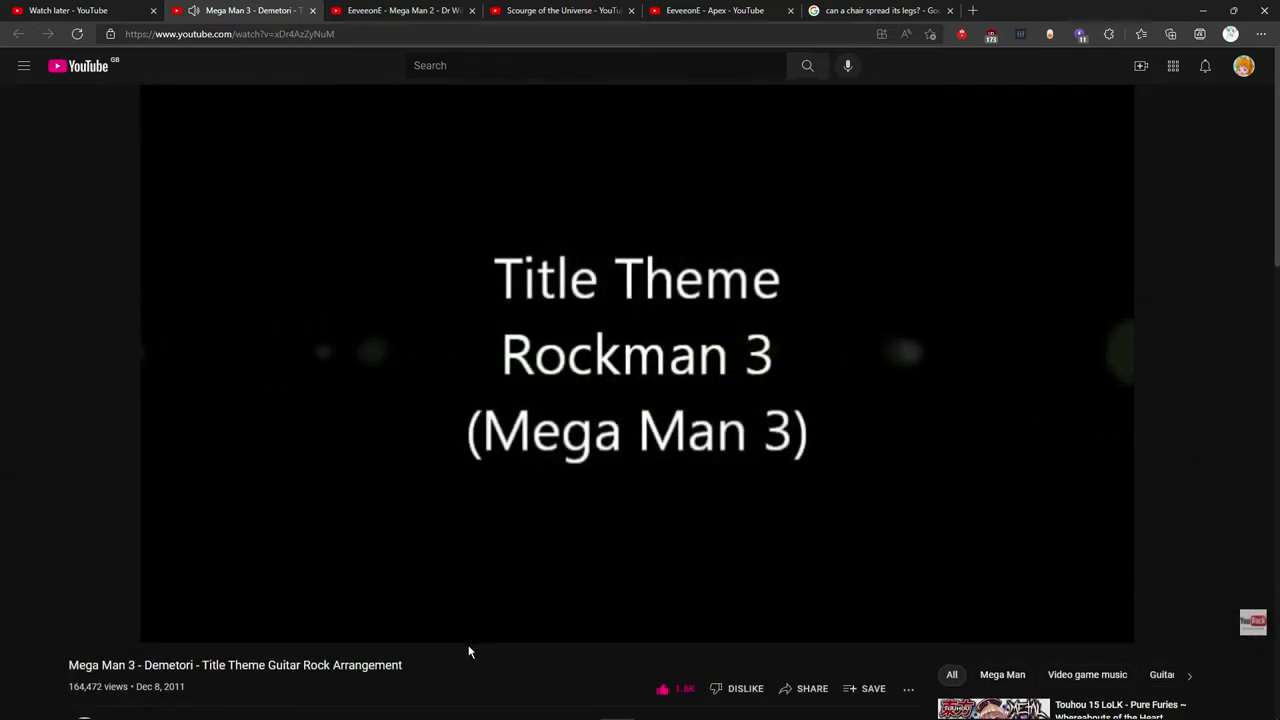
{"action": "left_click", "coordinate": [489, 485]}
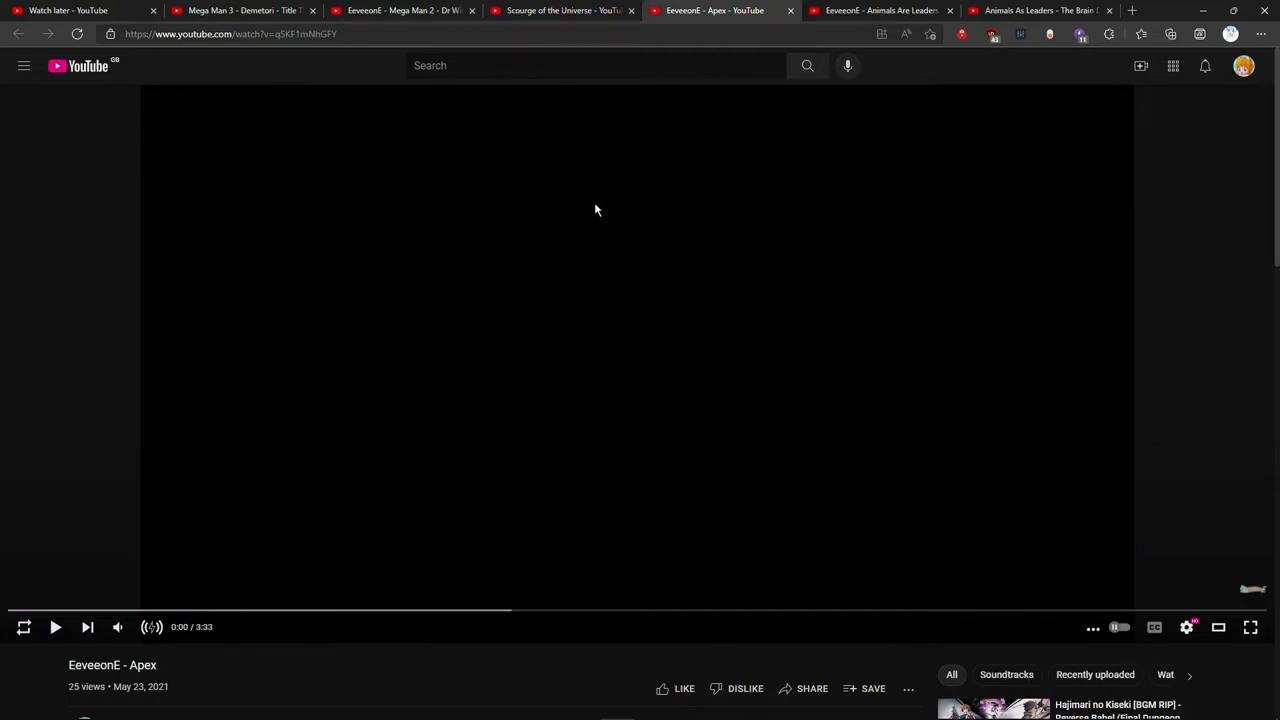
Step: Play the start of the "EeveeonE - Apex" video and skip the "Scourge of the Universe" video ahead to 0:56
{"action": "left_click", "coordinate": [587, 259]}
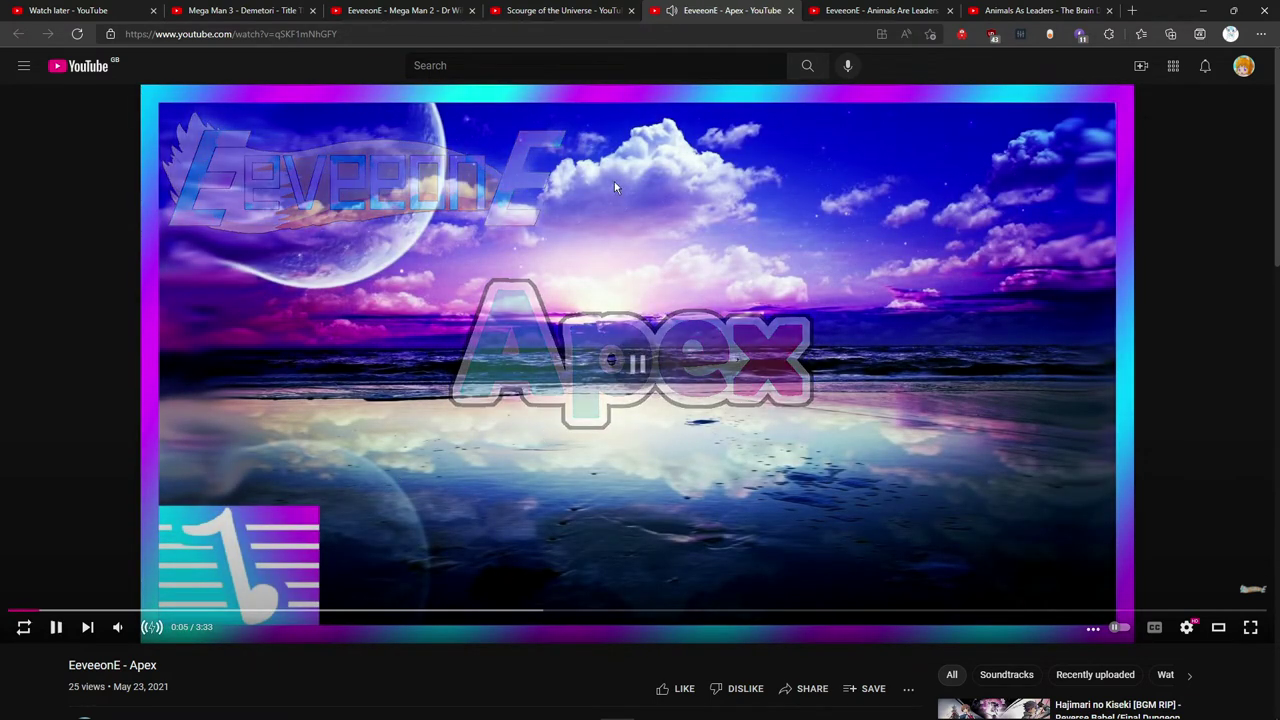
{"action": "key", "text": "ctrl+shift+Tab"}
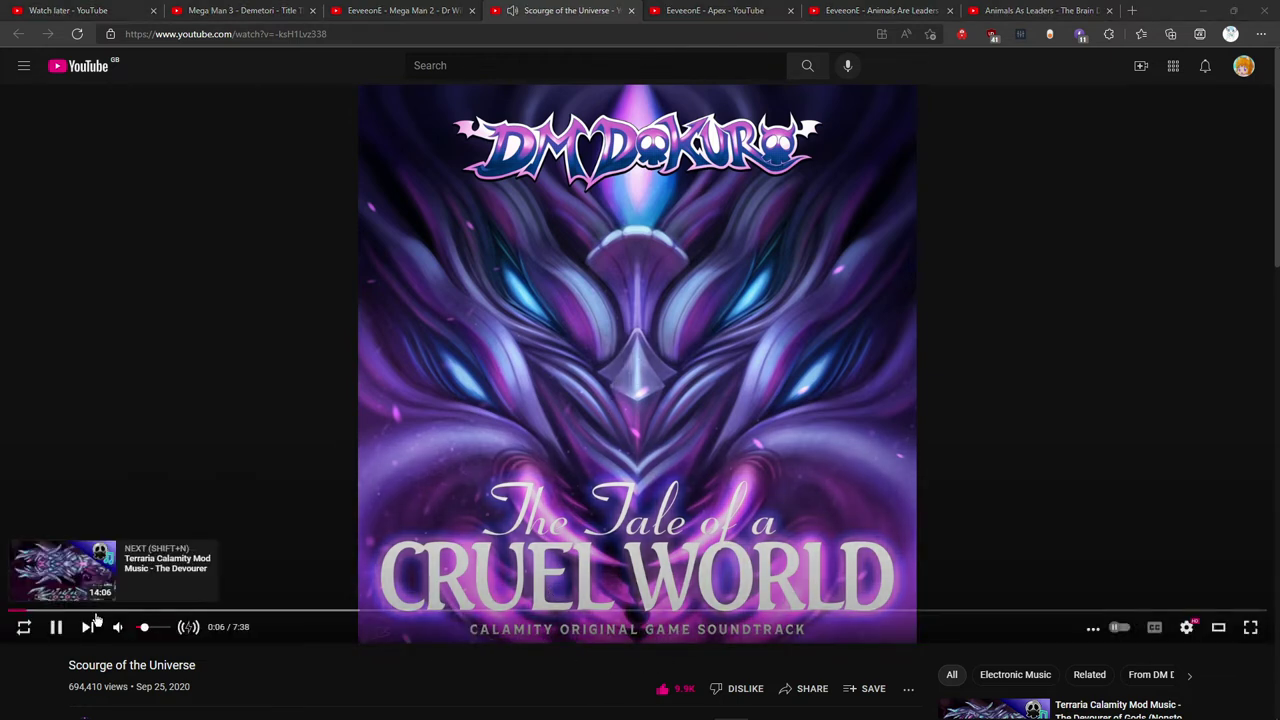
{"action": "left_click", "coordinate": [121, 610]}
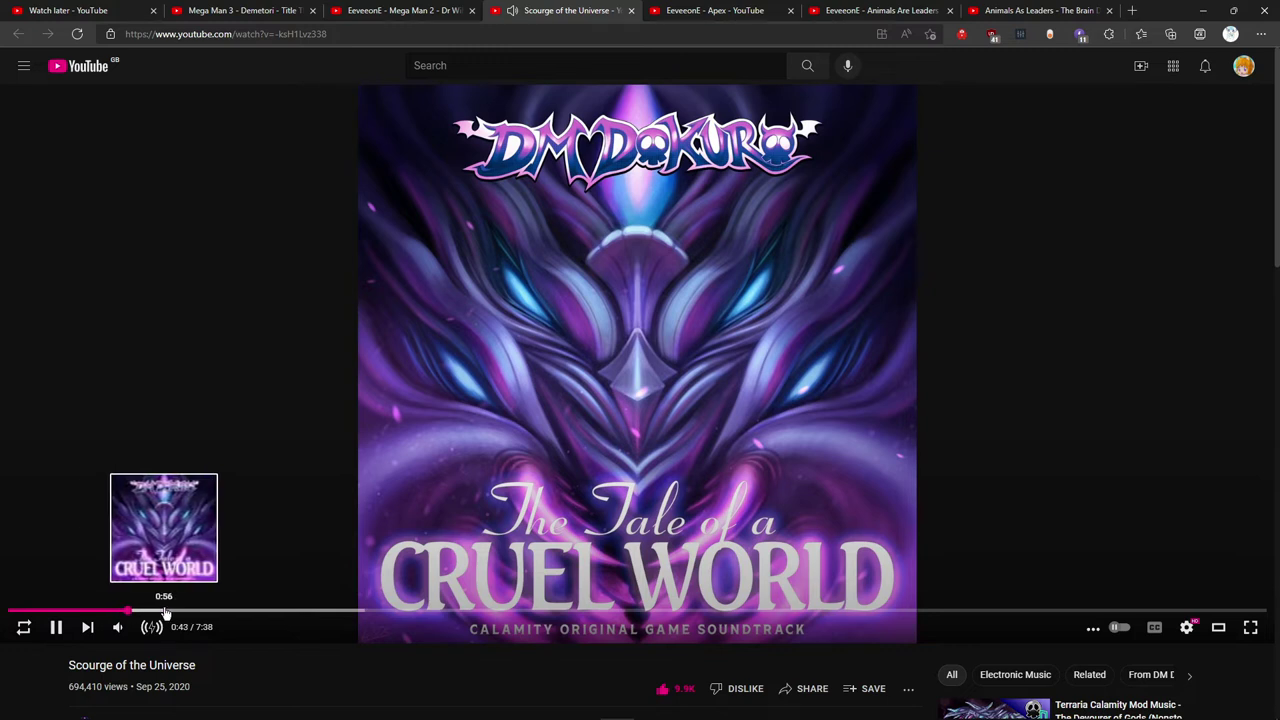
{"action": "left_click", "coordinate": [166, 611]}
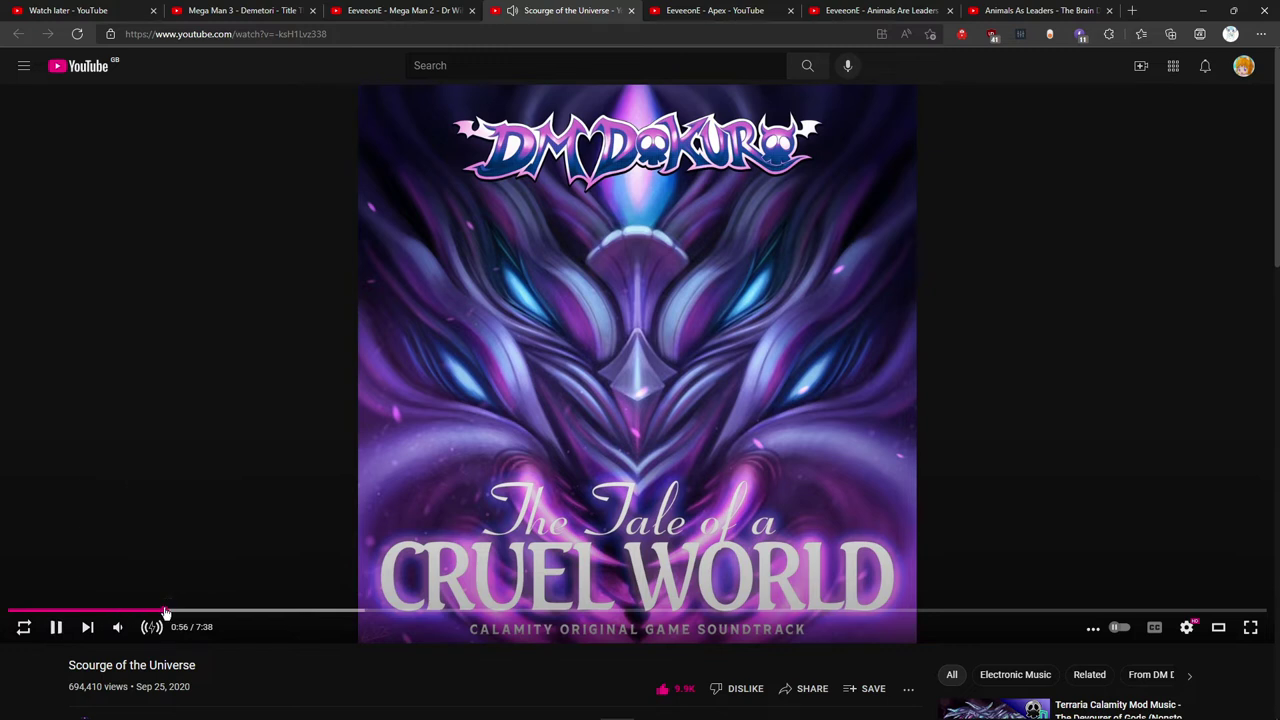
Step: Skip the "Scourge of the Universe" video ahead to 1:18, play a moment of it and pause
{"action": "left_click_drag", "start_coordinate": [195, 610], "coordinate": [225, 611]}
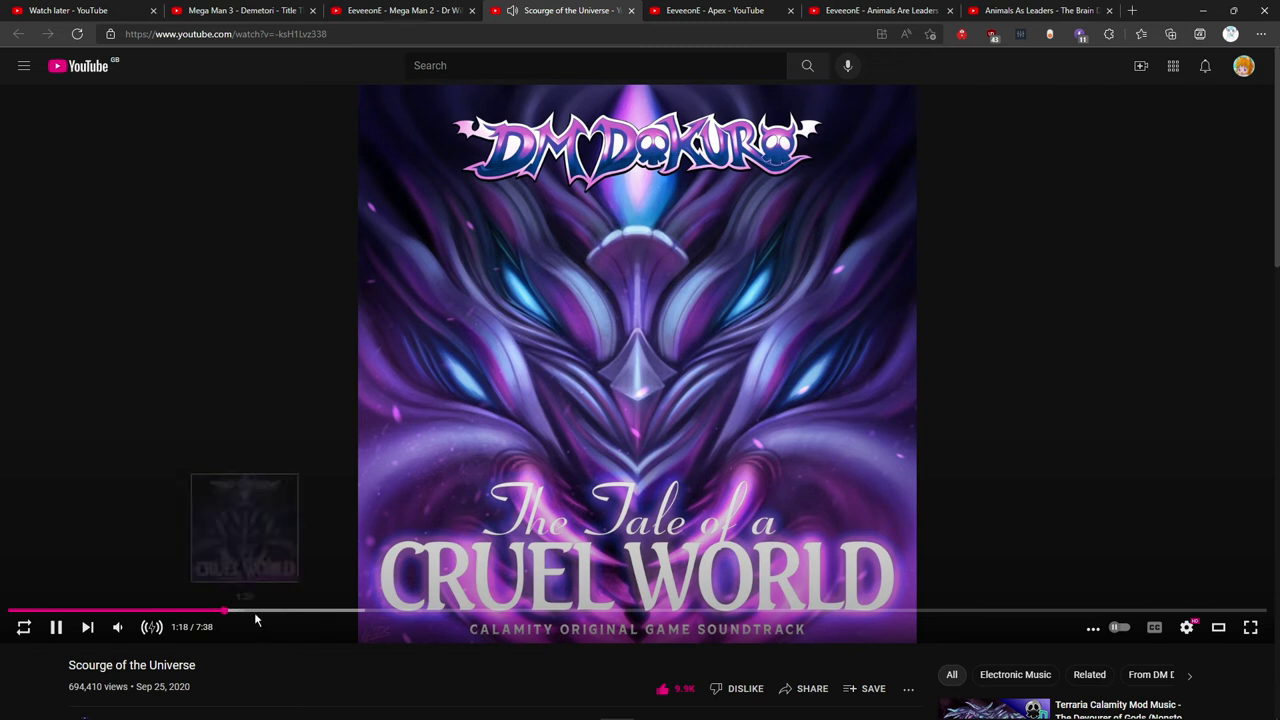
{"action": "left_click", "coordinate": [446, 470]}
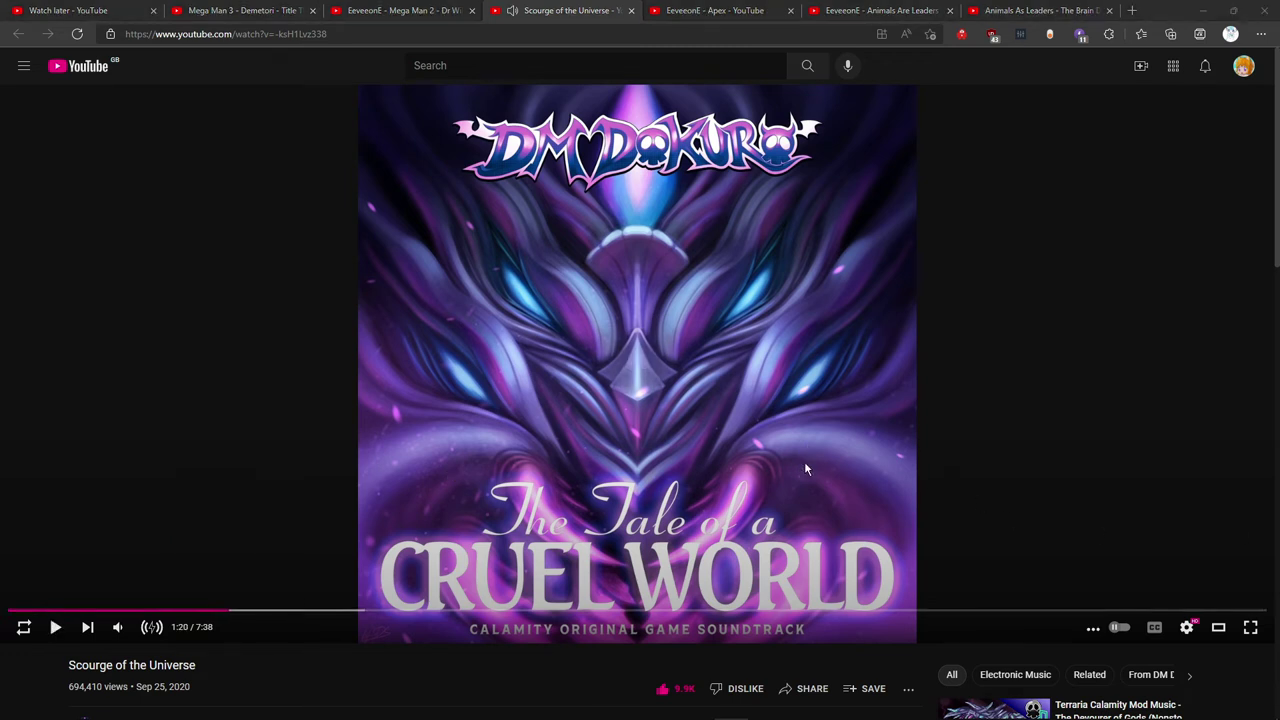
{"action": "left_click", "coordinate": [940, 485]}
{"action": "scroll", "coordinate": [940, 485], "scroll_direction": "down", "scroll_amount": 2}
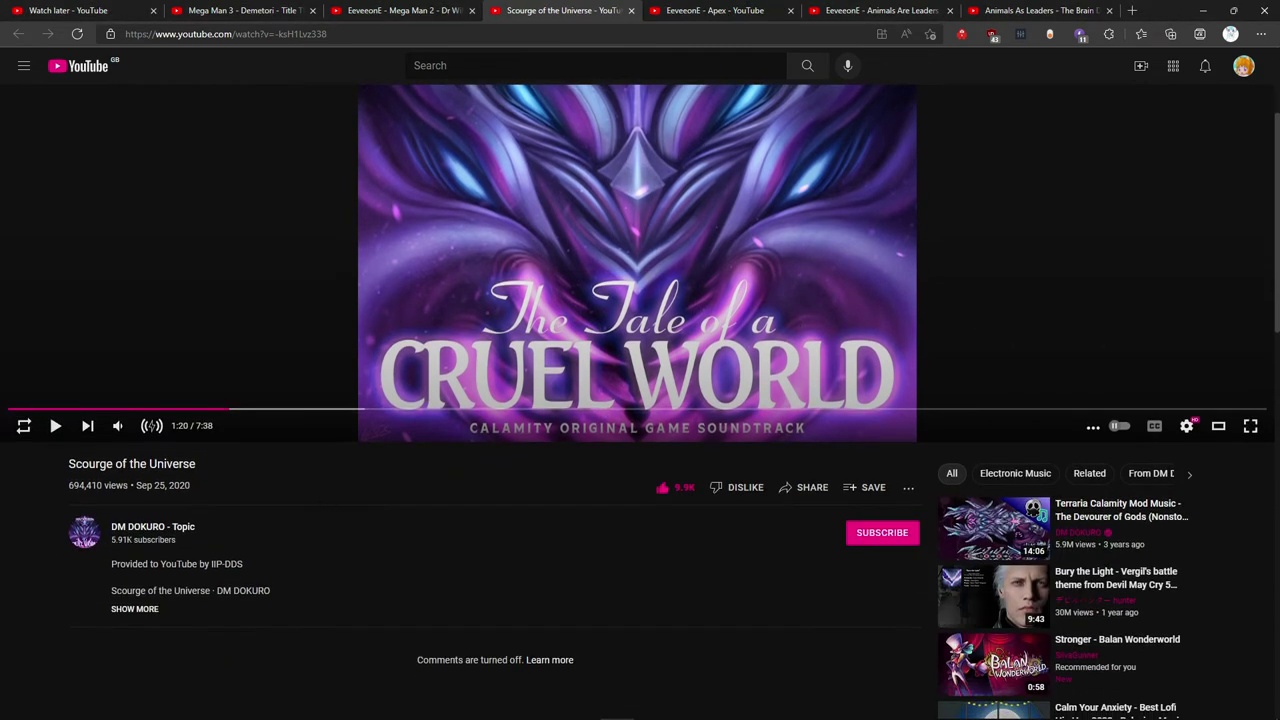
{"action": "scroll", "coordinate": [482, 460], "scroll_direction": "up", "scroll_amount": 2}
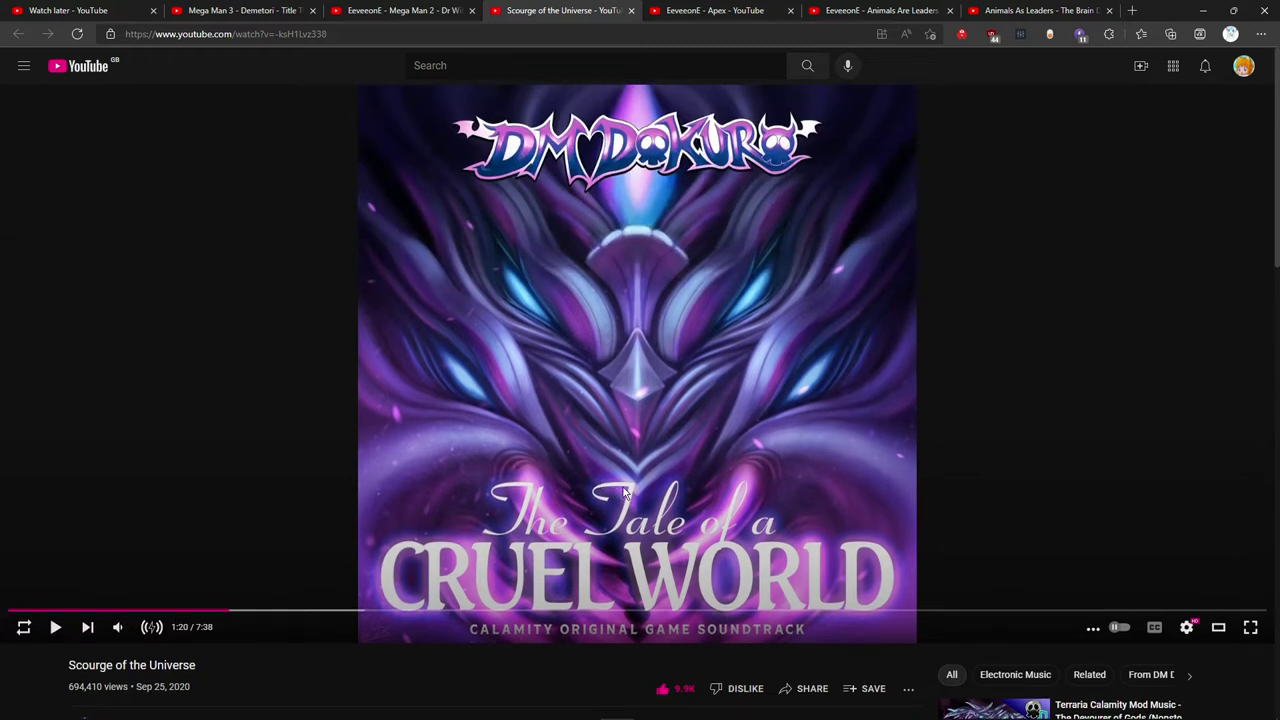
{"action": "scroll", "coordinate": [610, 494], "scroll_direction": "down", "scroll_amount": 2}
{"action": "scroll", "coordinate": [597, 496], "scroll_direction": "up", "scroll_amount": 1}
{"action": "scroll", "coordinate": [754, 531], "scroll_direction": "down", "scroll_amount": 3}
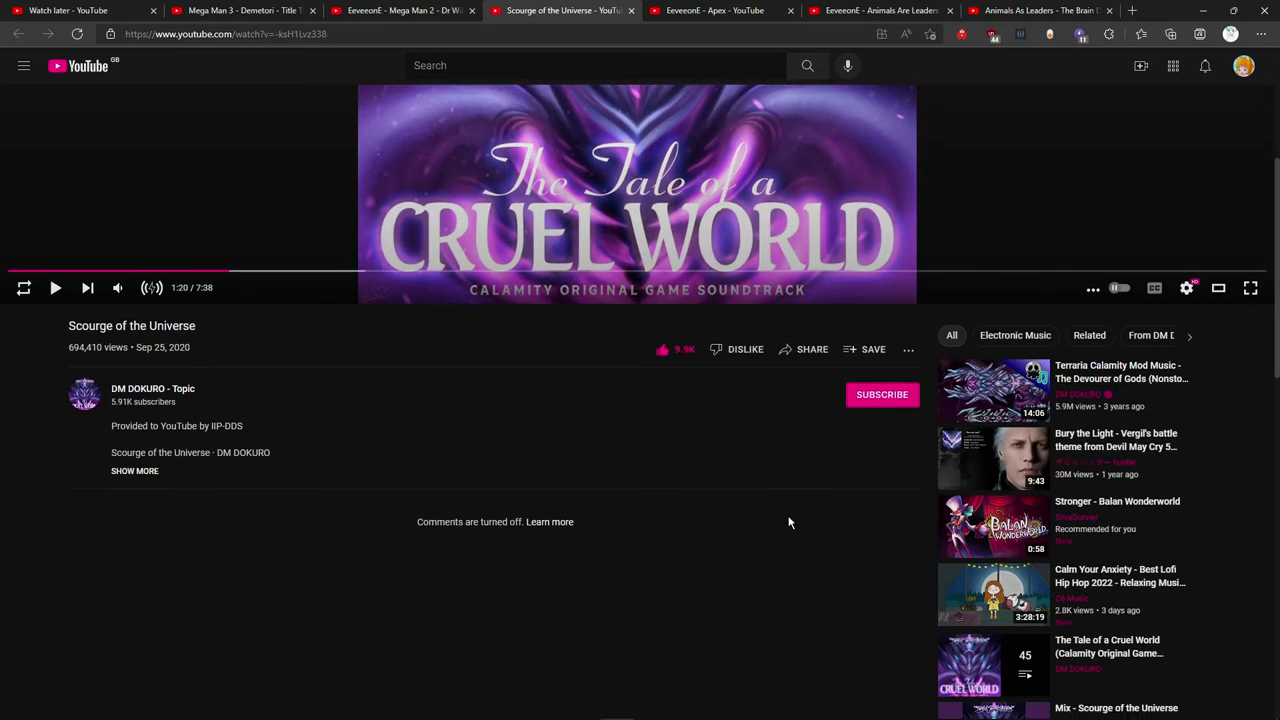
{"action": "scroll", "coordinate": [789, 520], "scroll_direction": "down", "scroll_amount": 1}
{"action": "right_click", "coordinate": [793, 503]}
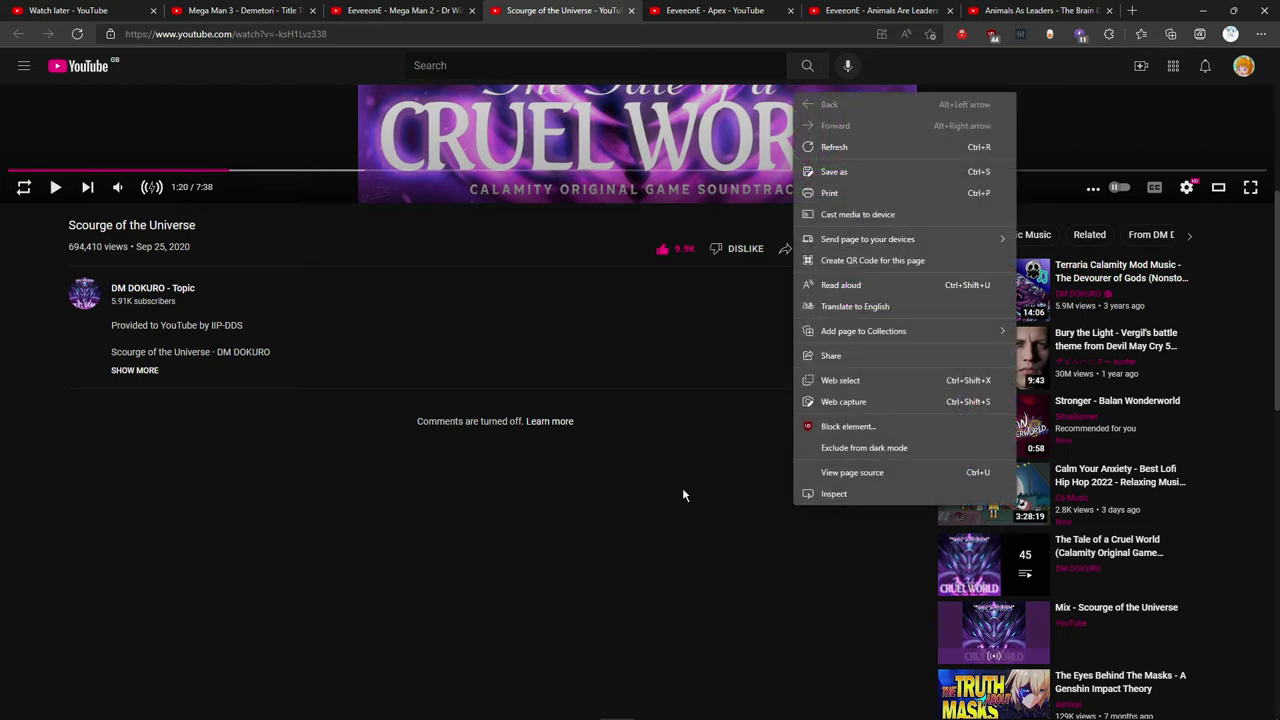
{"action": "left_click", "coordinate": [375, 400]}
{"action": "scroll", "coordinate": [508, 523], "scroll_direction": "up", "scroll_amount": 4}
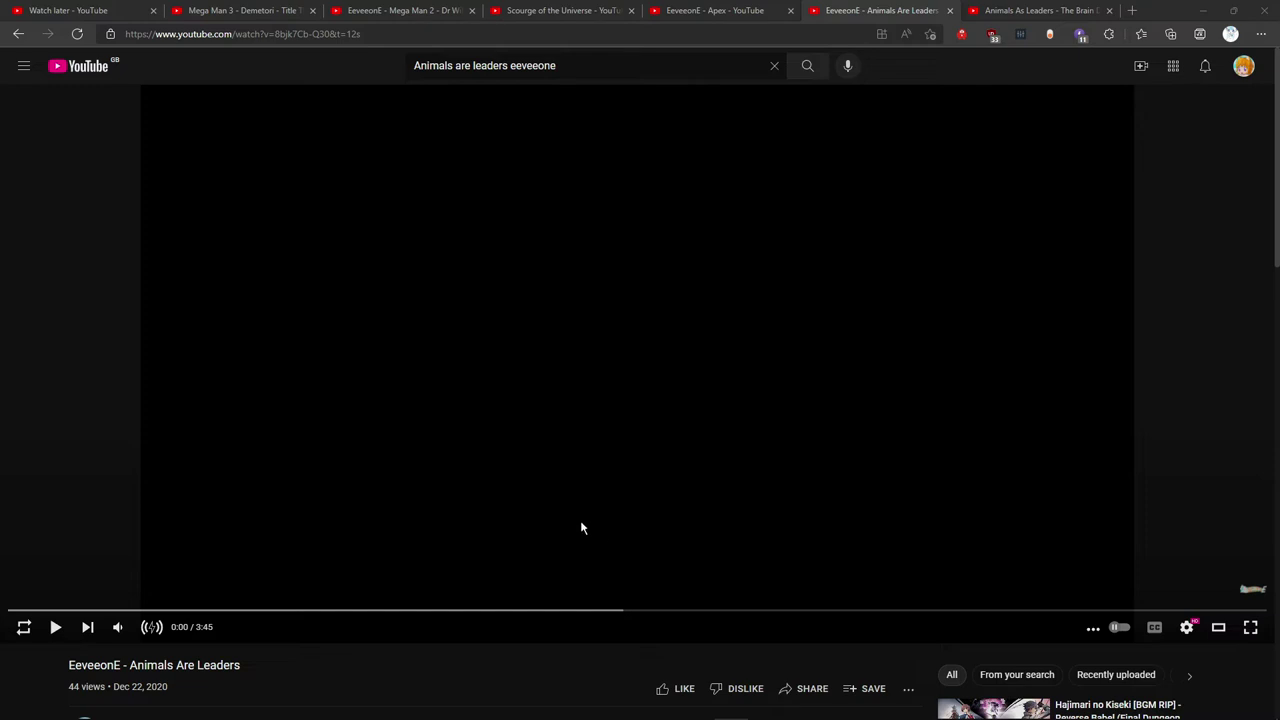
Step: Play the opening of "EeveeonE - Animals Are Leaders", and sample "Animals As Leaders - The Brain Dance (Dunlop Sessions)" up to 0:35
{"action": "left_click", "coordinate": [489, 483]}
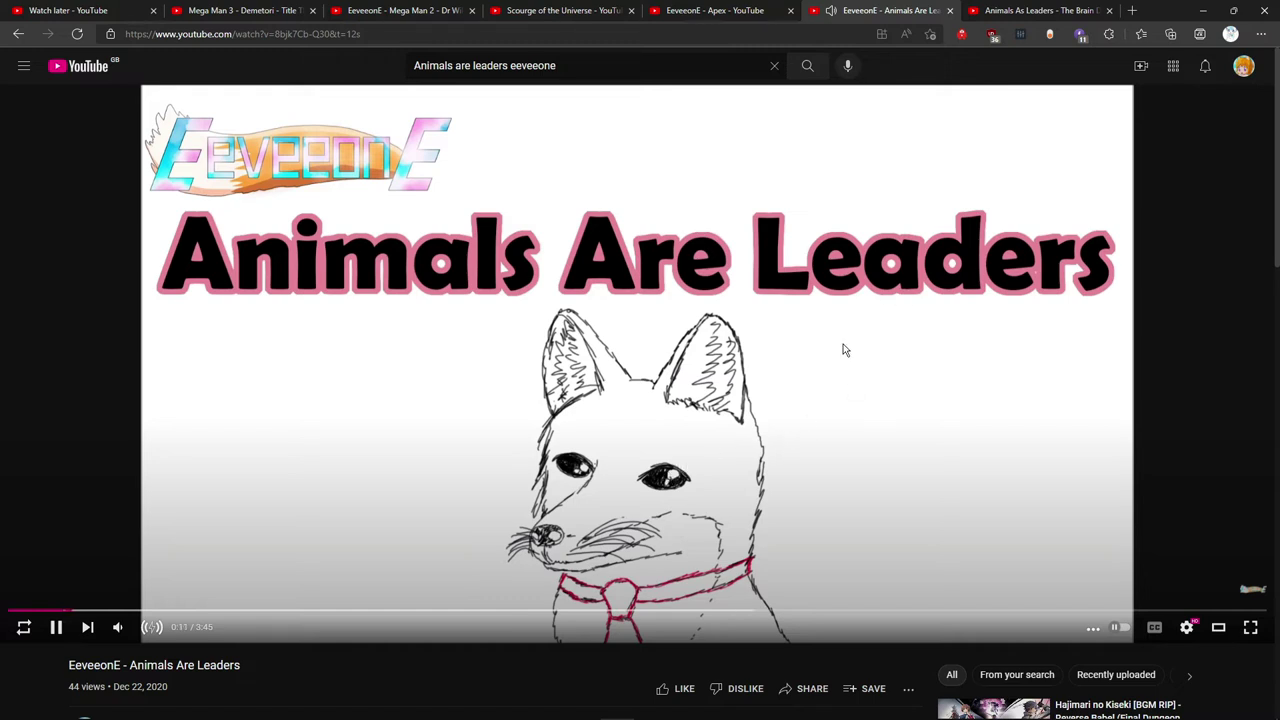
{"action": "key", "text": "space"}
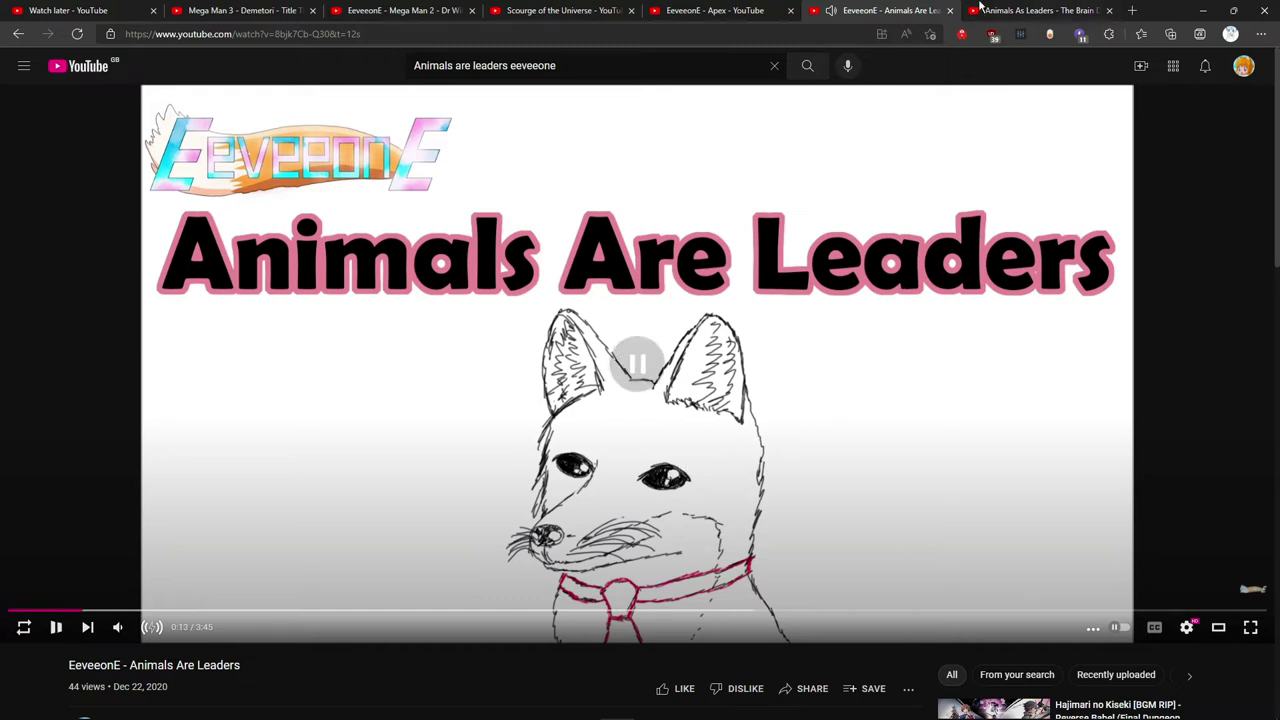
{"action": "key", "text": "ctrl+Tab"}
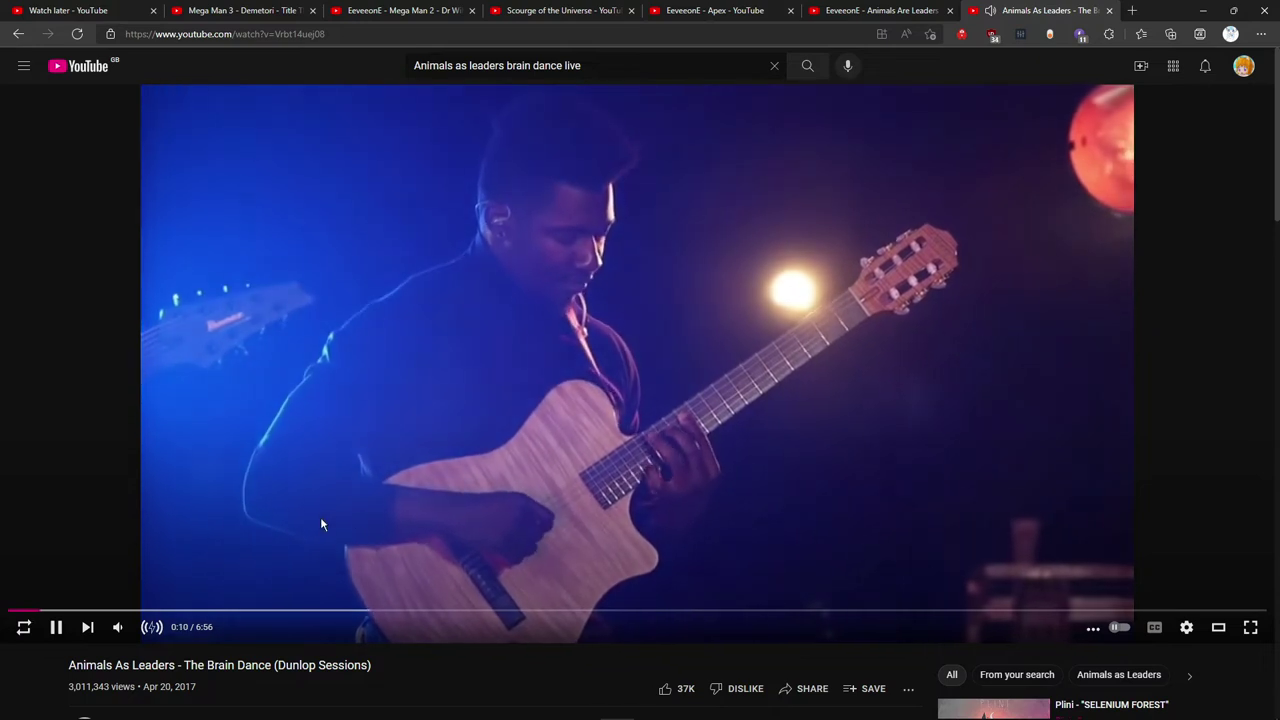
{"action": "key", "text": "Right"}
{"action": "key", "text": "Right"}
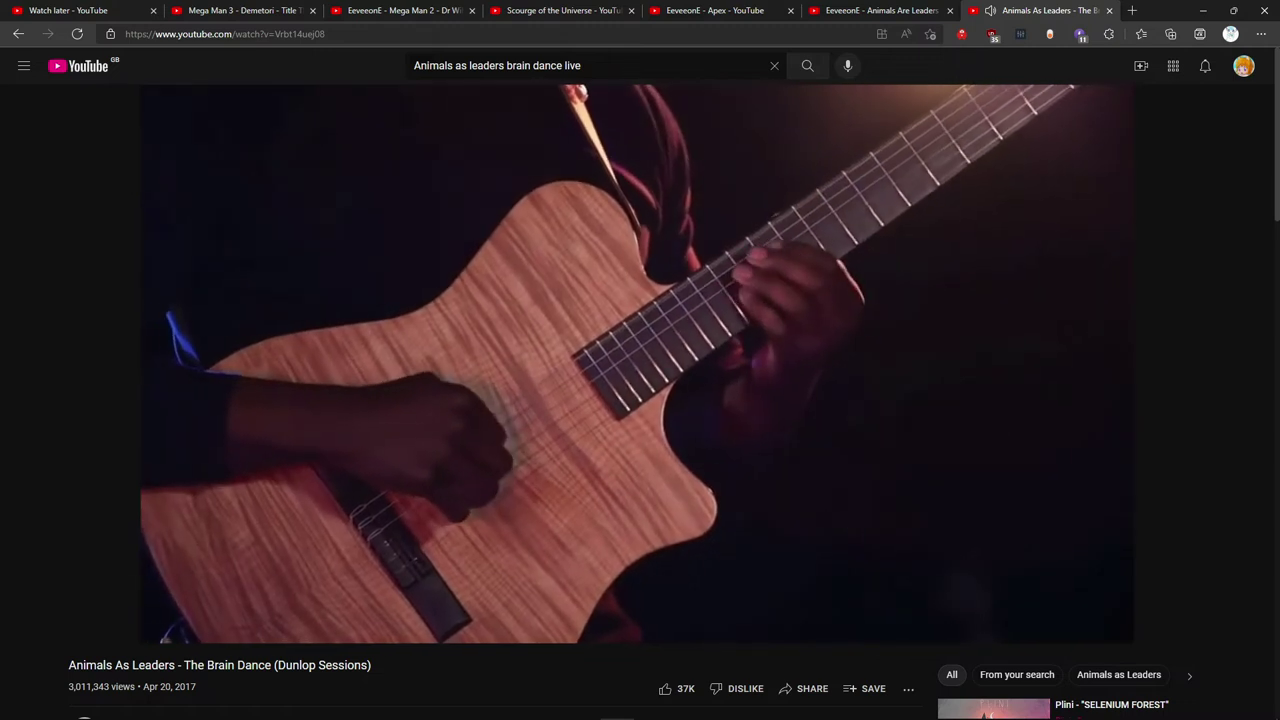
{"action": "key", "text": "Right"}
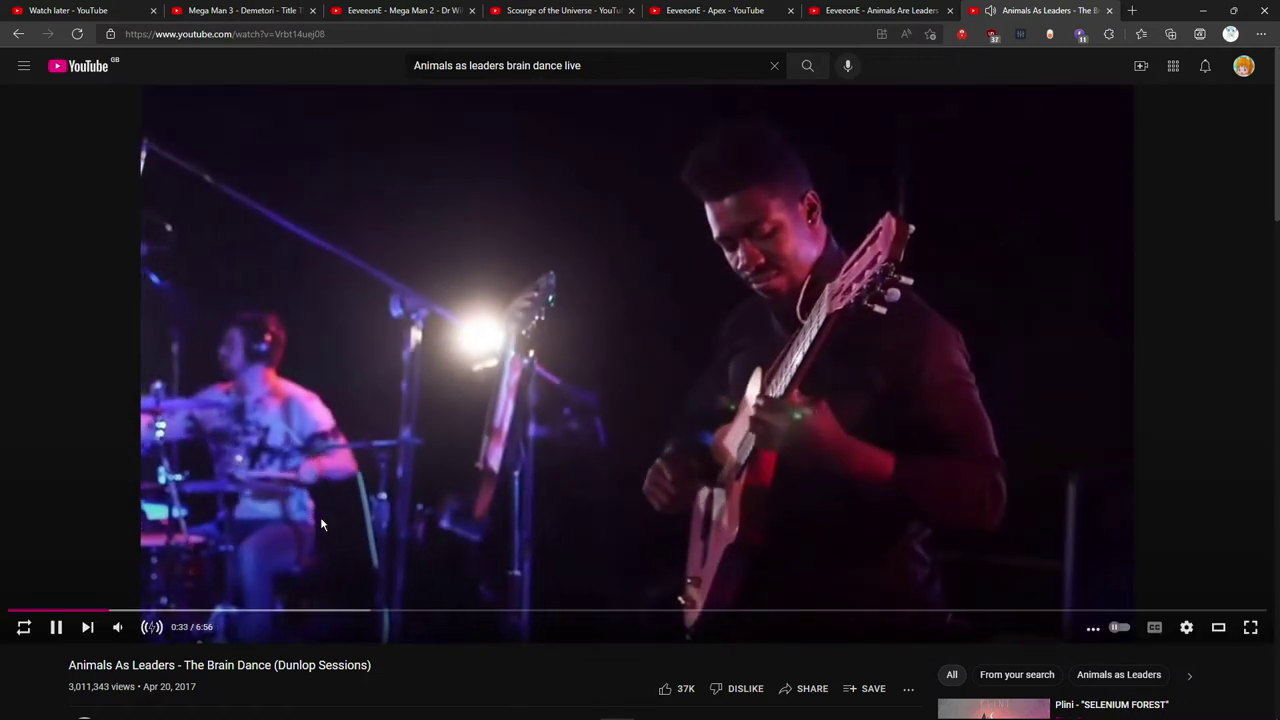
{"action": "key", "text": "space"}
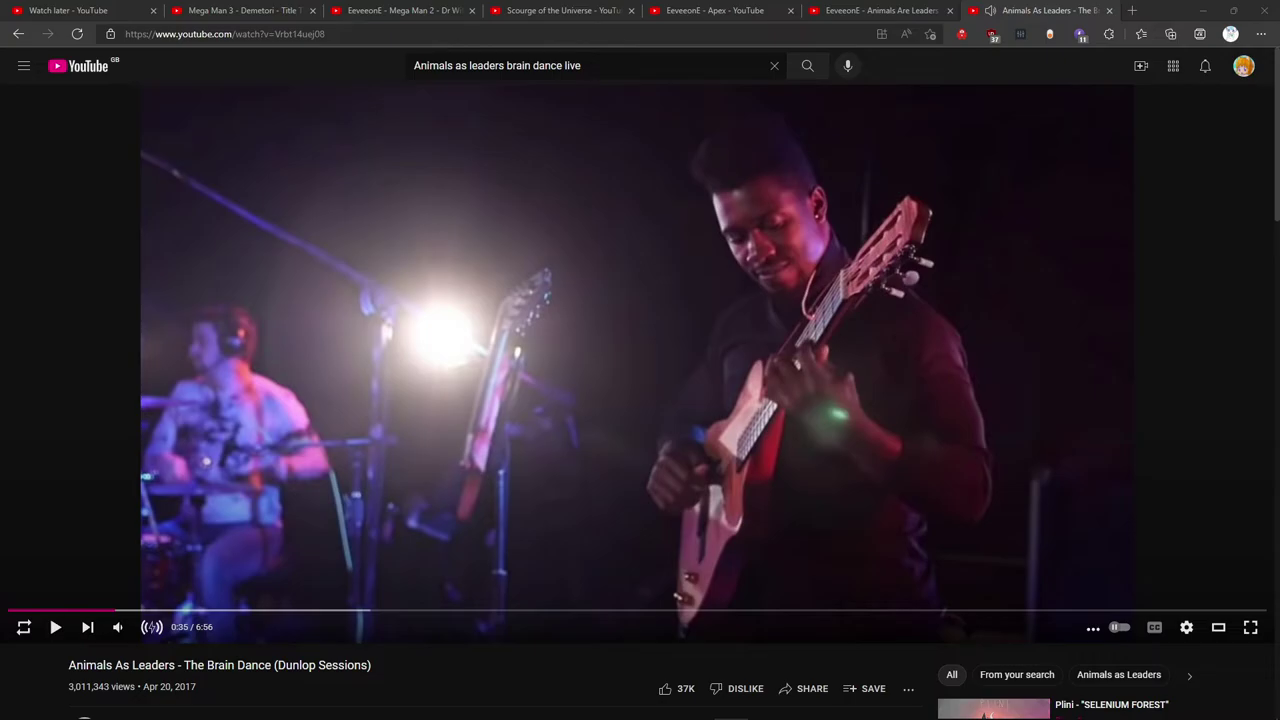
Step: Switch to TuxGuitar and examine measure 4 of the Lead part and measure 5 of the Rhythm part
{"action": "key", "text": "alt+Tab"}
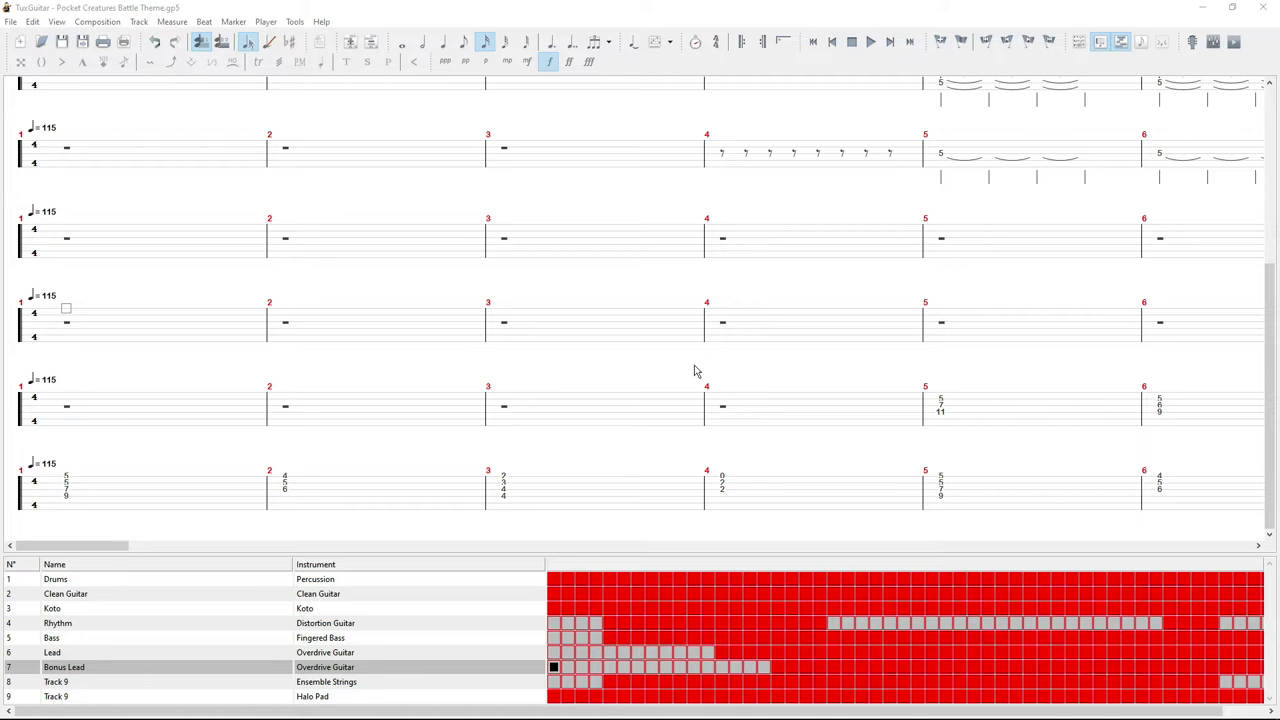
{"action": "scroll", "coordinate": [702, 360], "scroll_direction": "up", "scroll_amount": 1}
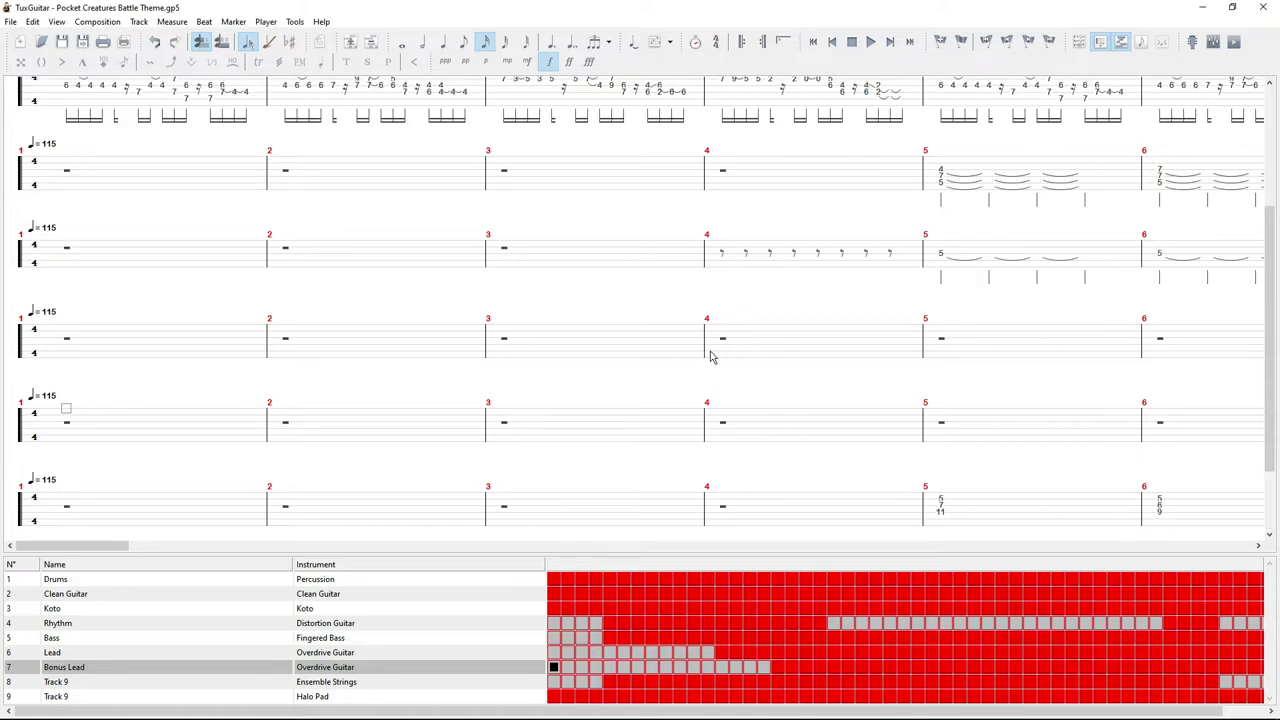
{"action": "left_click", "coordinate": [716, 355]}
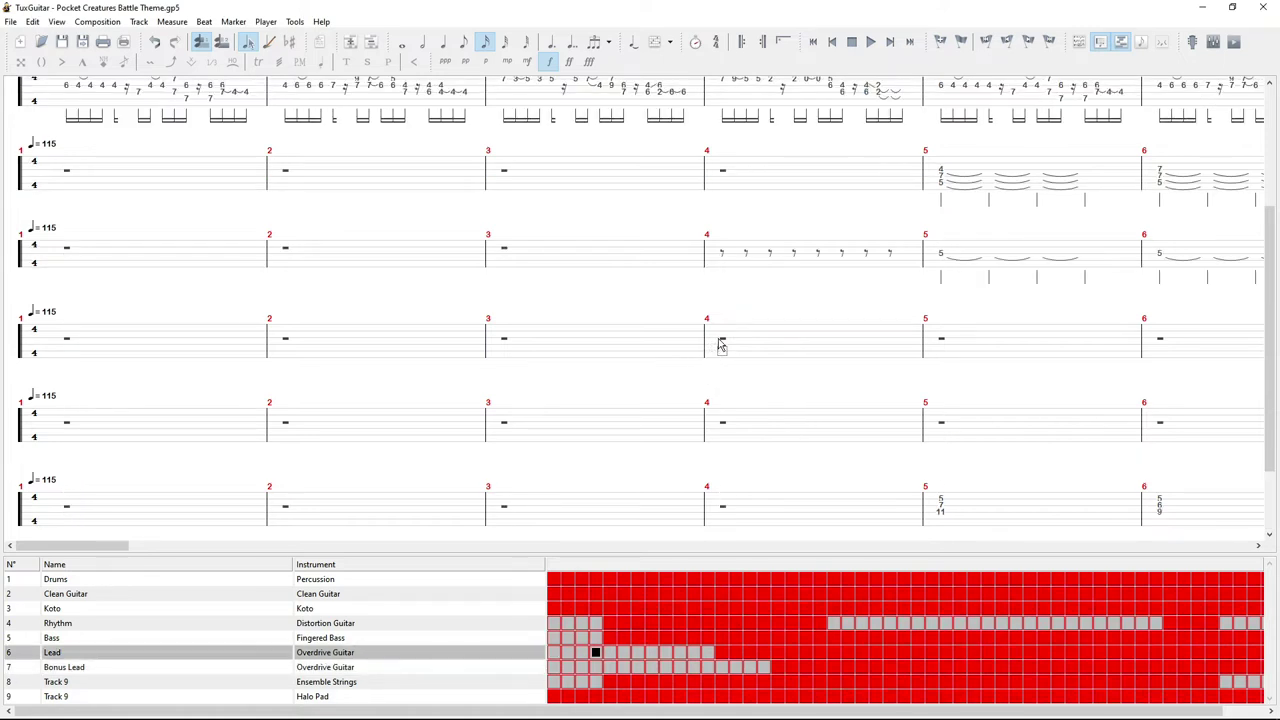
{"action": "key", "text": "Left"}
{"action": "left_click", "coordinate": [951, 214]}
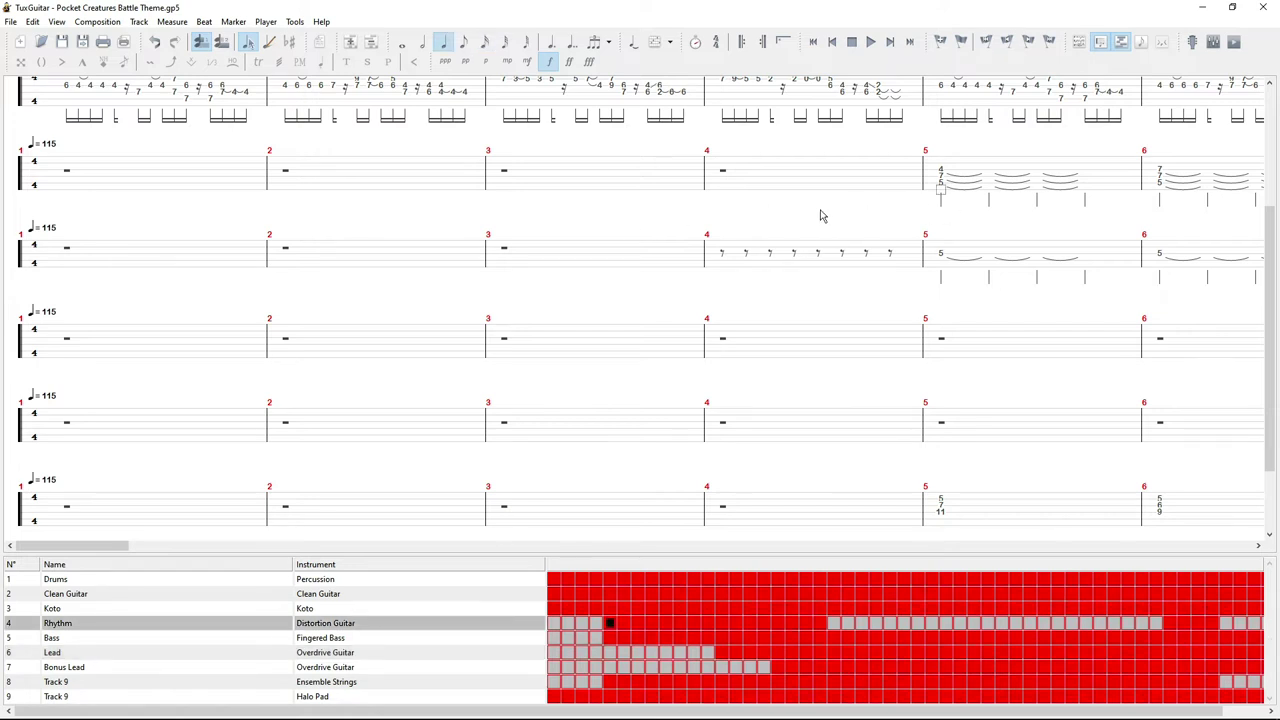
Step: Examine measures 2 and 3 of the Rhythm and Bass parts, and place the caret in the Clean Guitar's first measure
{"action": "left_click", "coordinate": [443, 210]}
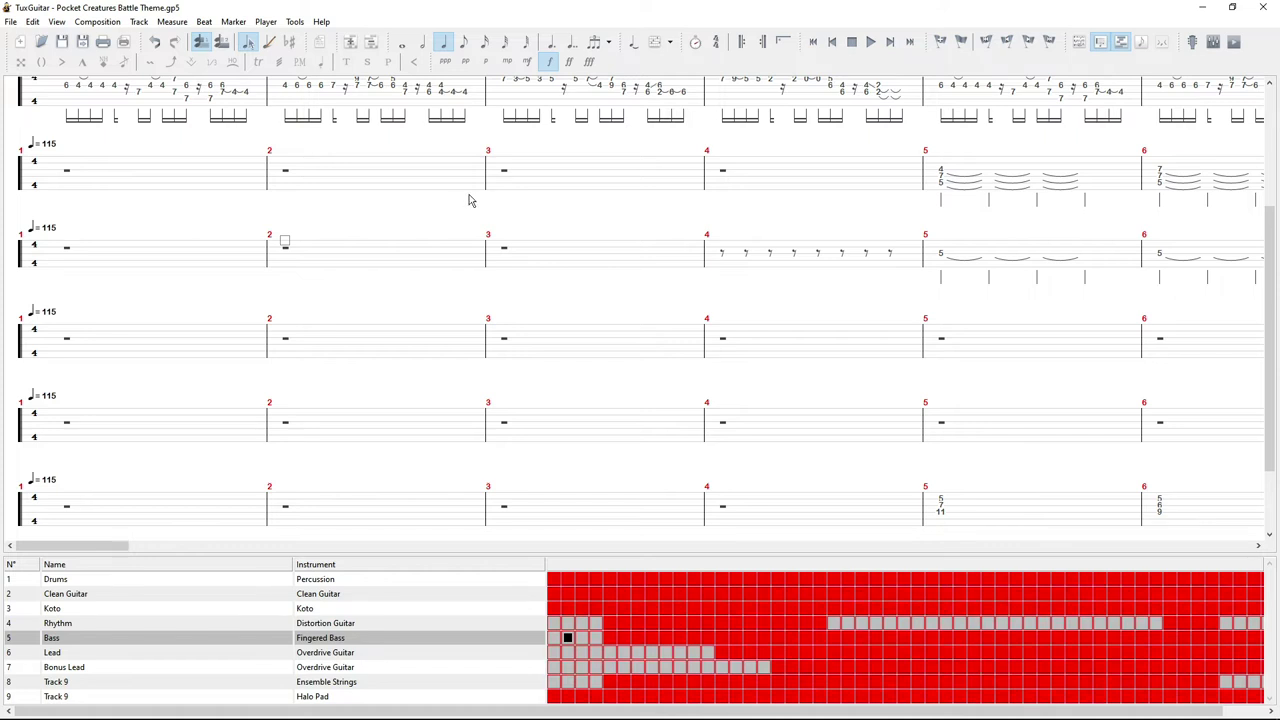
{"action": "left_click", "coordinate": [481, 205]}
{"action": "left_click", "coordinate": [376, 218]}
{"action": "left_click", "coordinate": [583, 255]}
{"action": "left_click", "coordinate": [556, 206]}
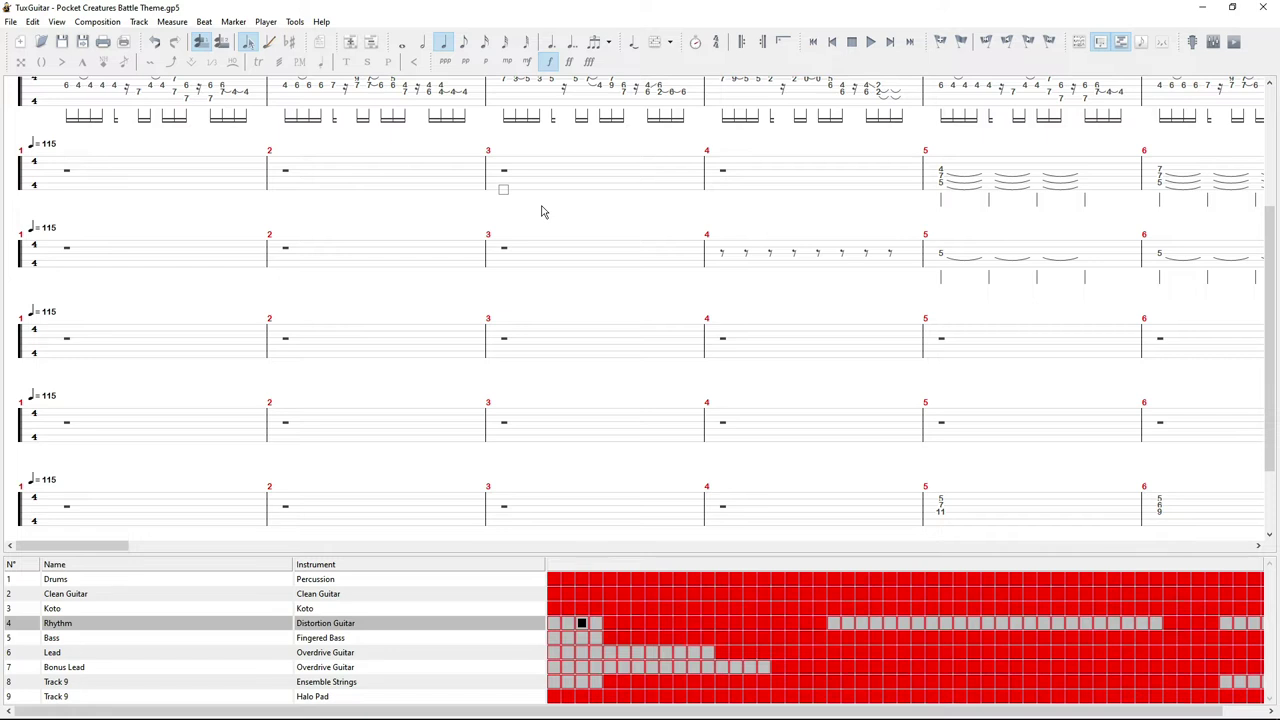
{"action": "left_click", "coordinate": [629, 244]}
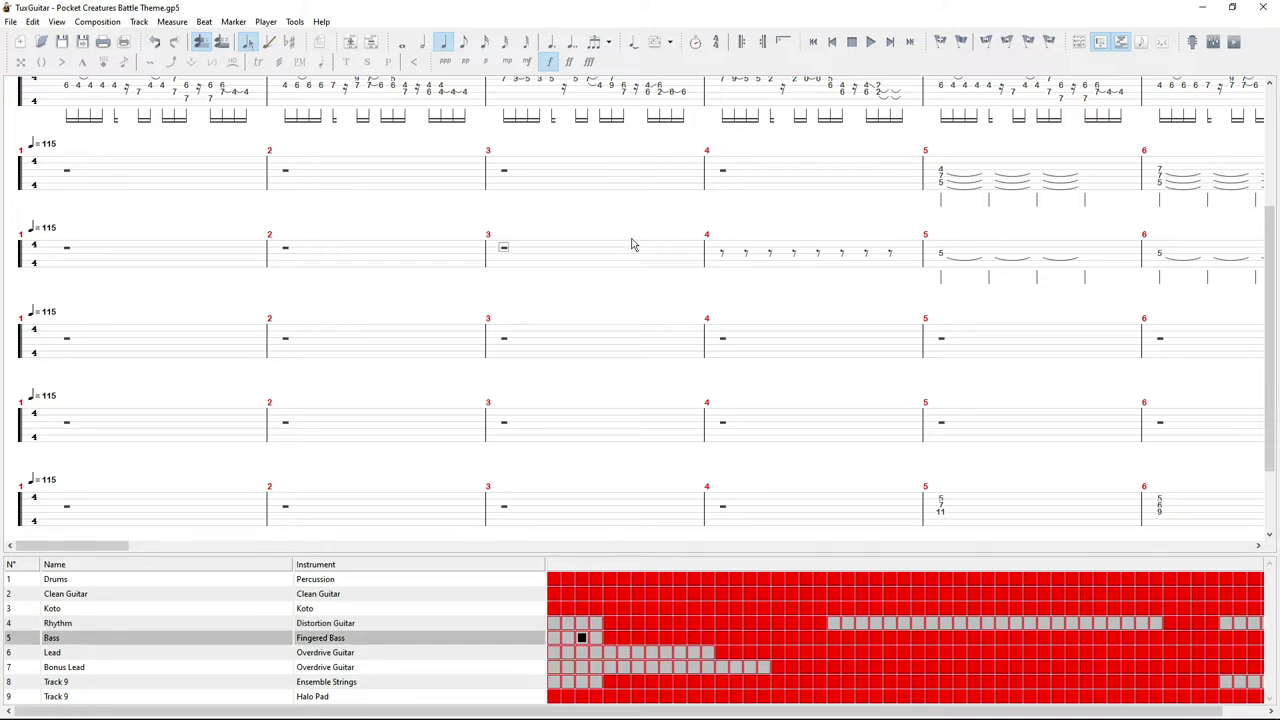
{"action": "right_click", "coordinate": [643, 238]}
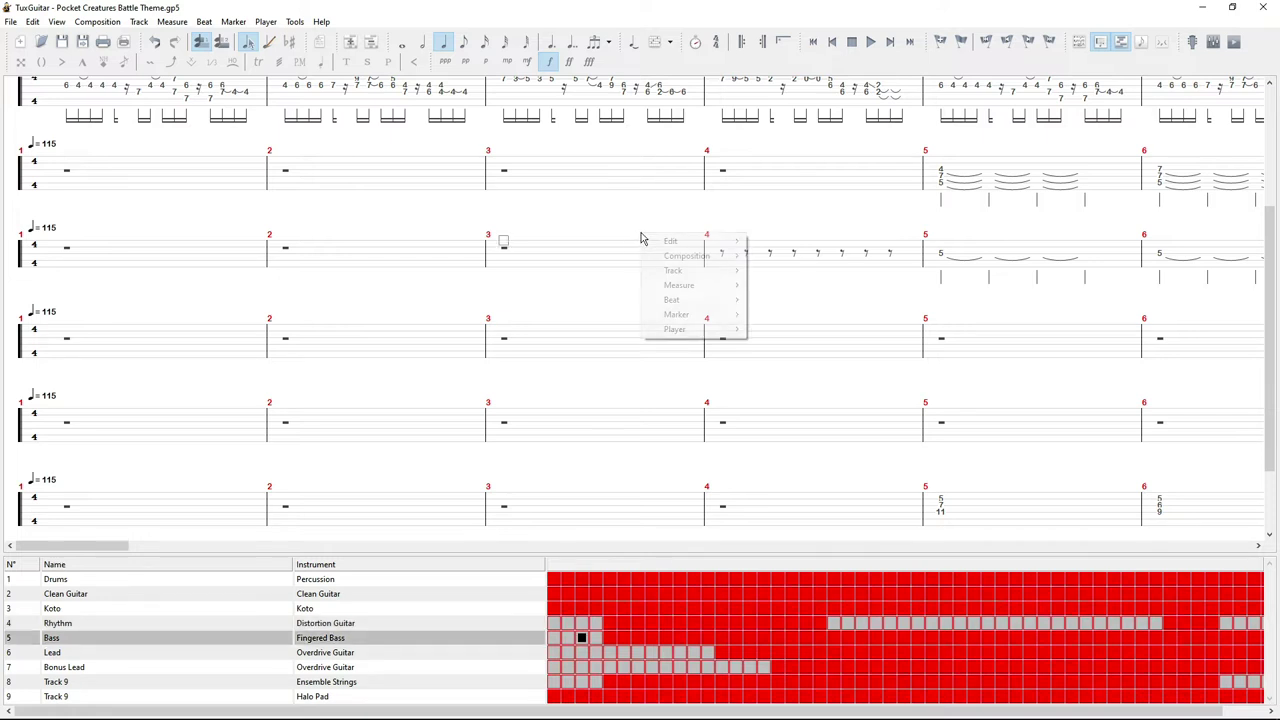
{"action": "left_click", "coordinate": [560, 216]}
{"action": "scroll", "coordinate": [373, 188], "scroll_direction": "up", "scroll_amount": 3}
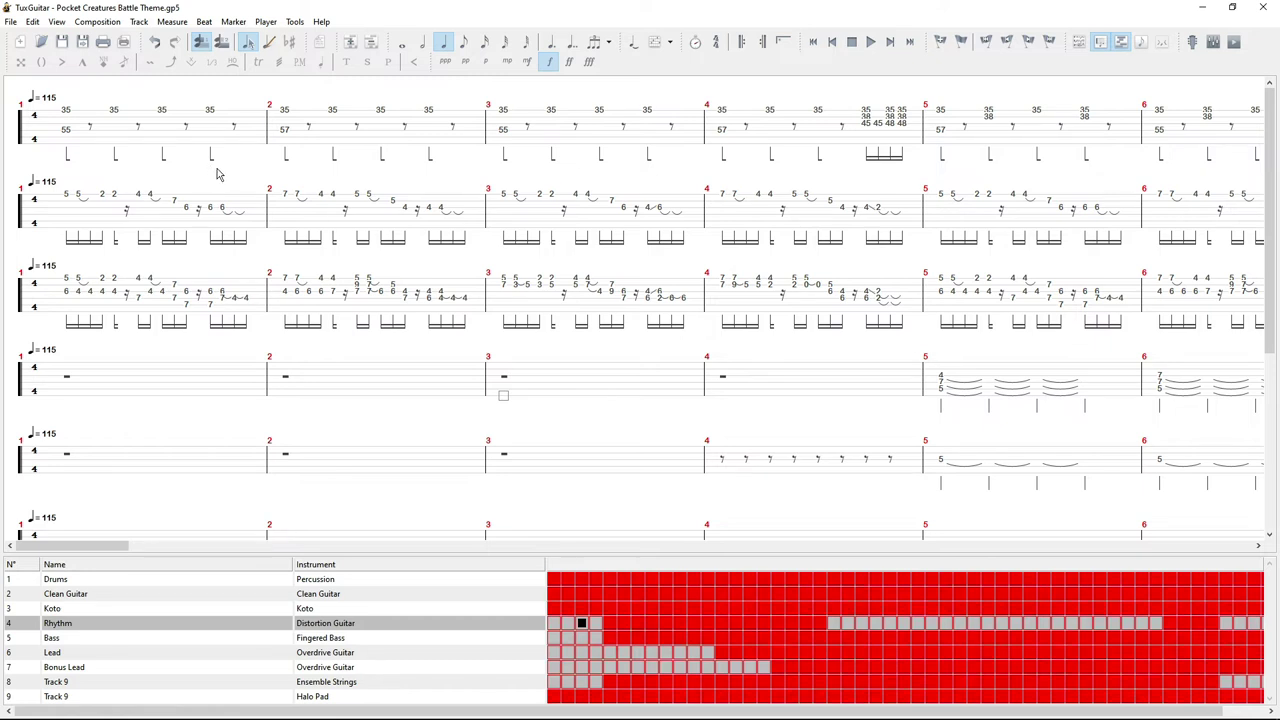
{"action": "left_click", "coordinate": [223, 190]}
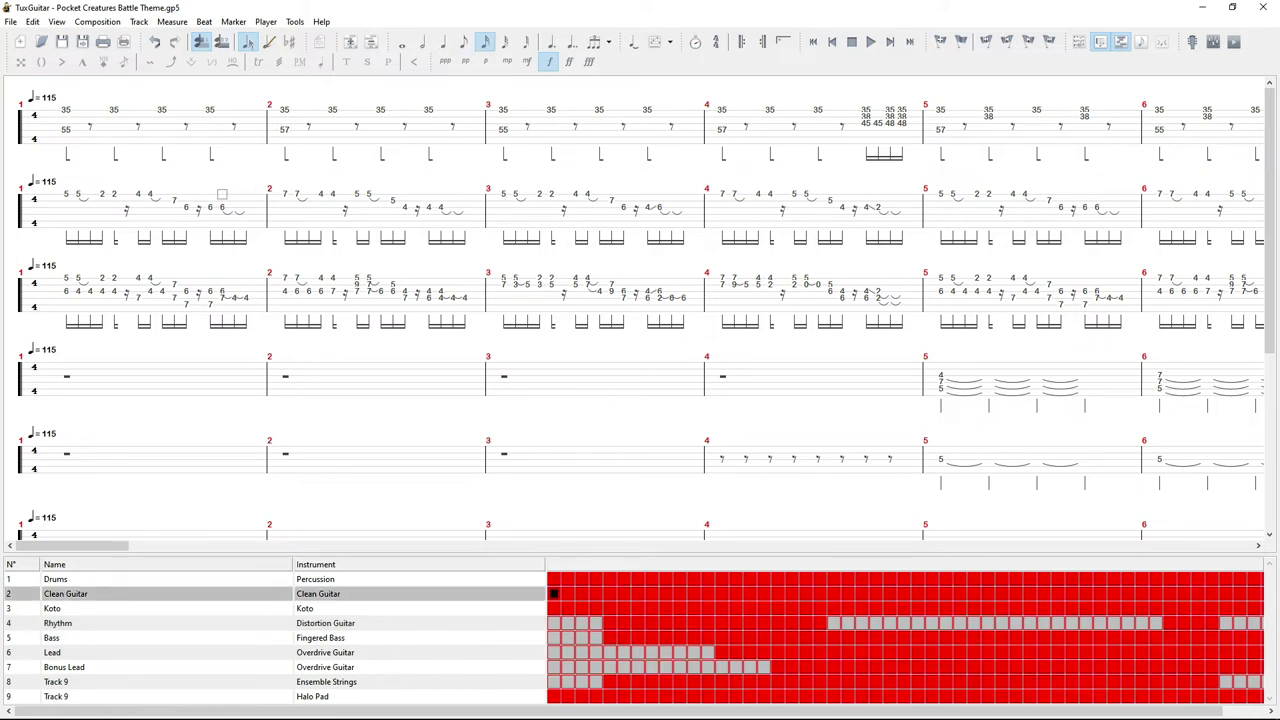
Step: Switch to YouTube and play "Spikemuth - Pokémon Sword and Shield OST (Gamerip)", skipping ahead in stages to about the one-minute mark
{"action": "key", "text": "alt+Tab"}
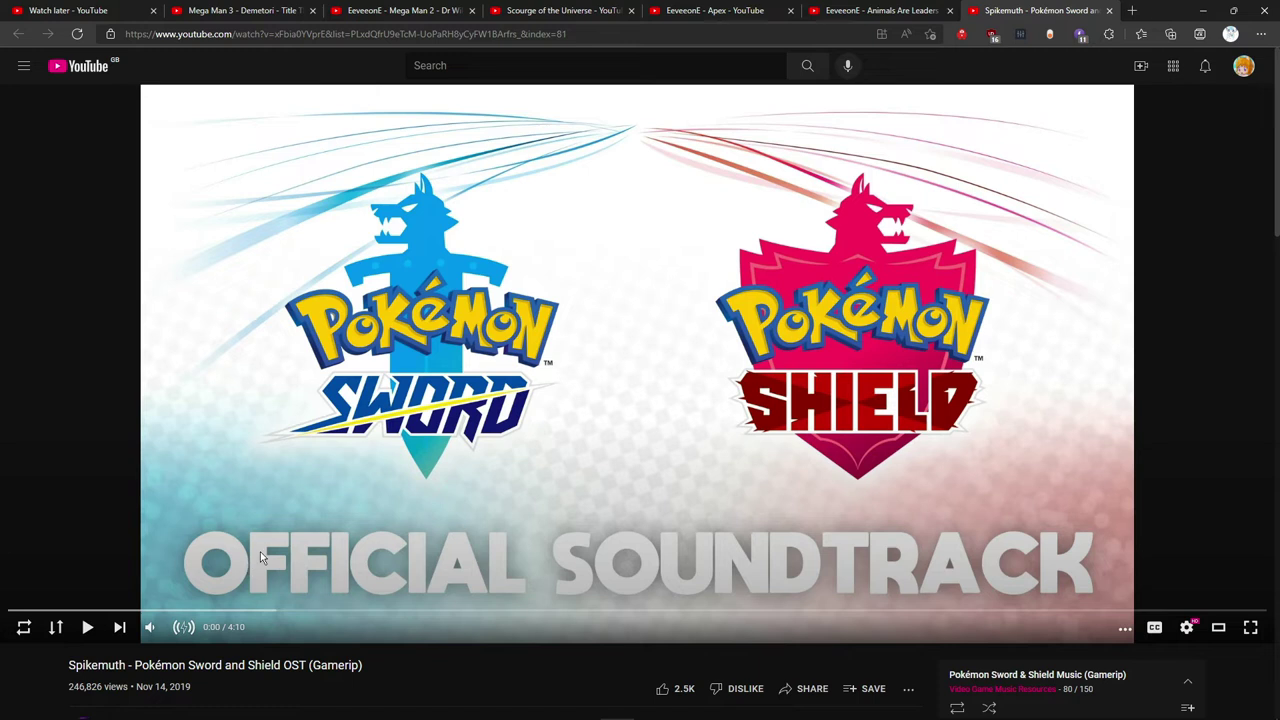
{"action": "left_click", "coordinate": [345, 523]}
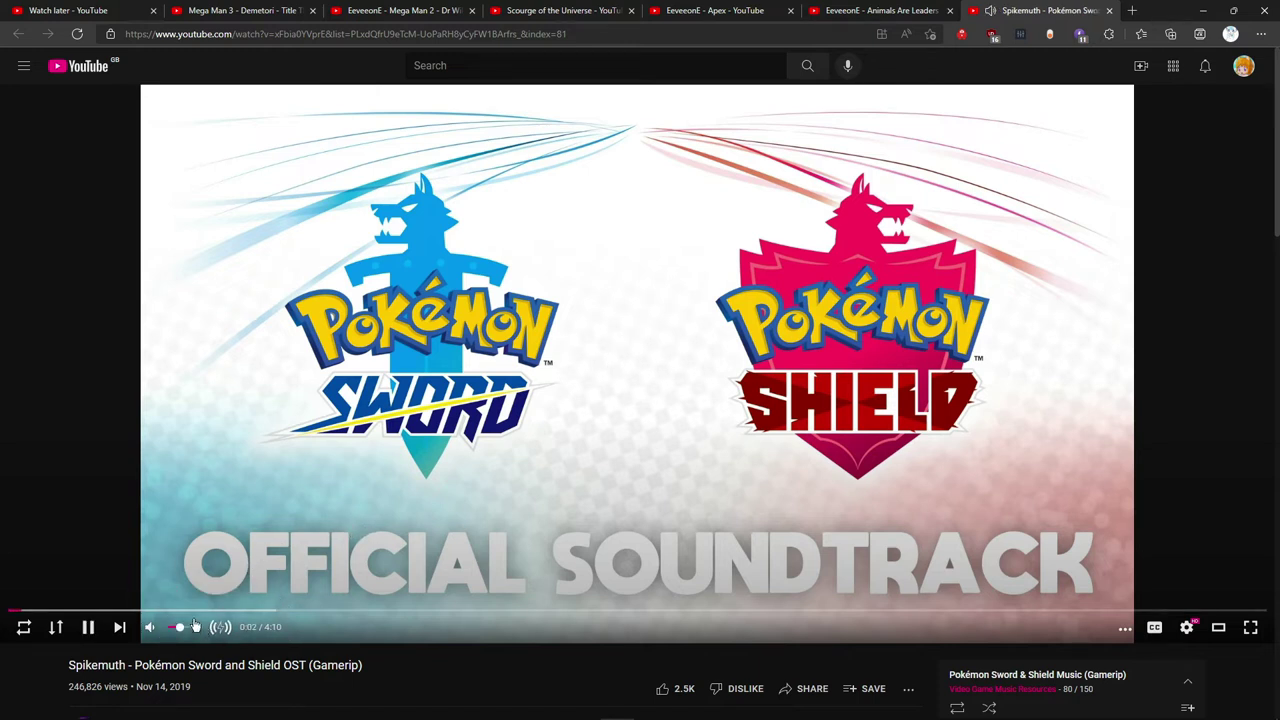
{"action": "left_click", "coordinate": [88, 611]}
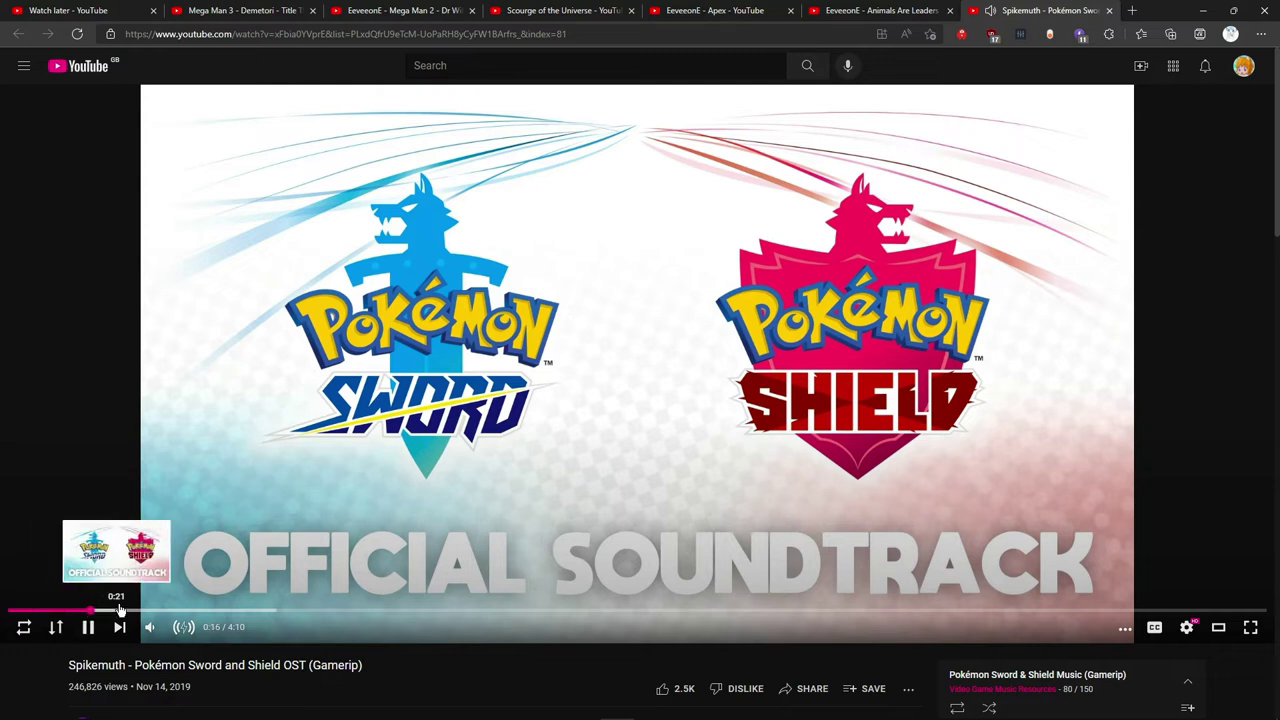
{"action": "left_click", "coordinate": [134, 610]}
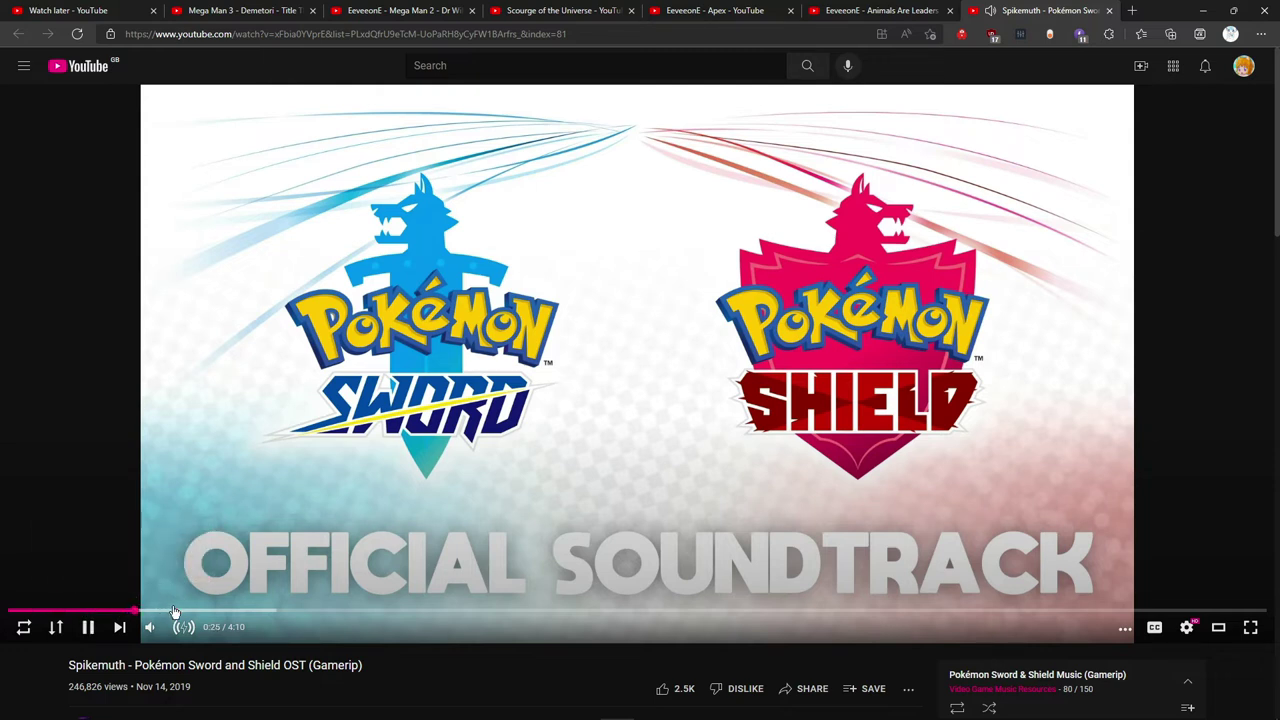
{"action": "left_click", "coordinate": [177, 611]}
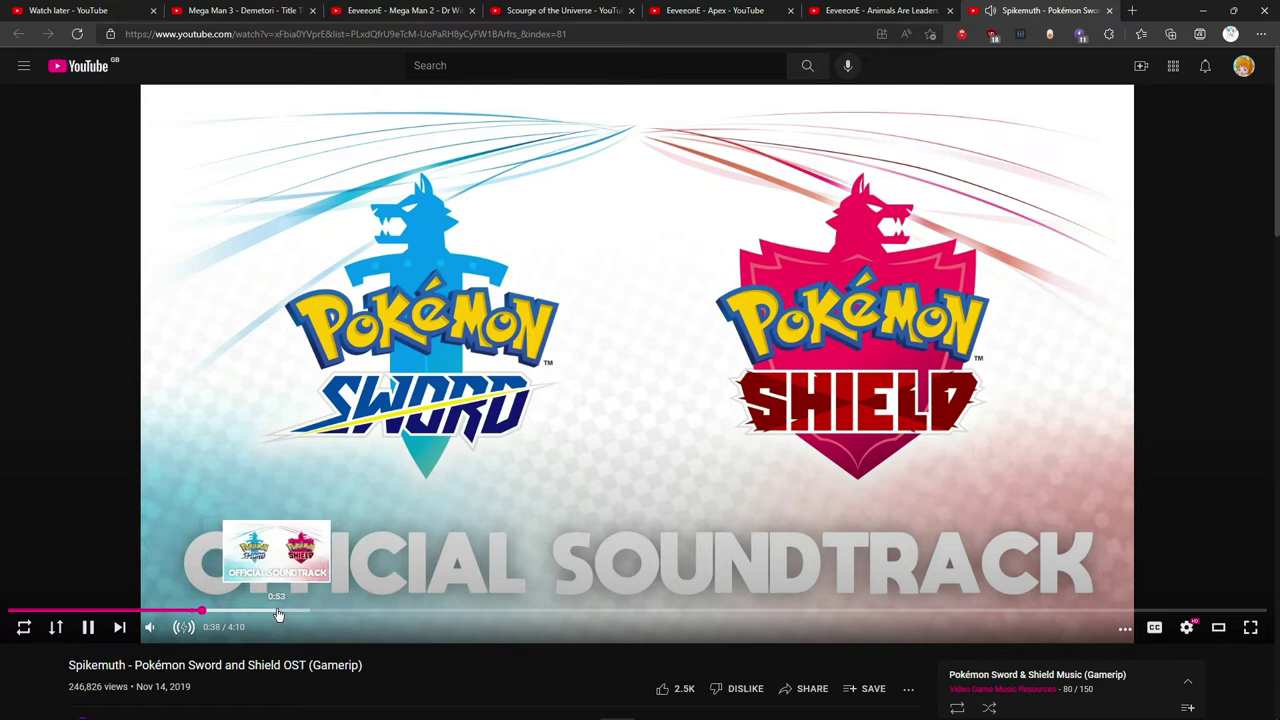
{"action": "left_click_drag", "start_coordinate": [278, 612], "coordinate": [311, 610]}
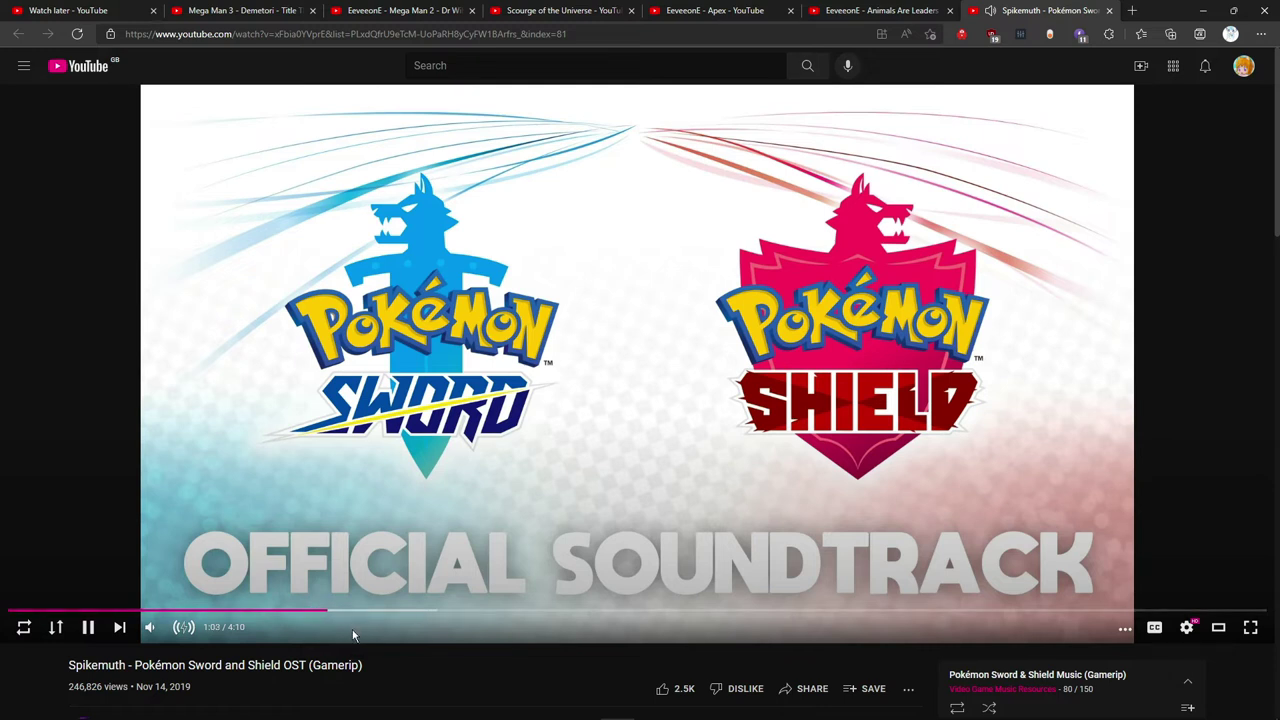
{"action": "left_click", "coordinate": [481, 475]}
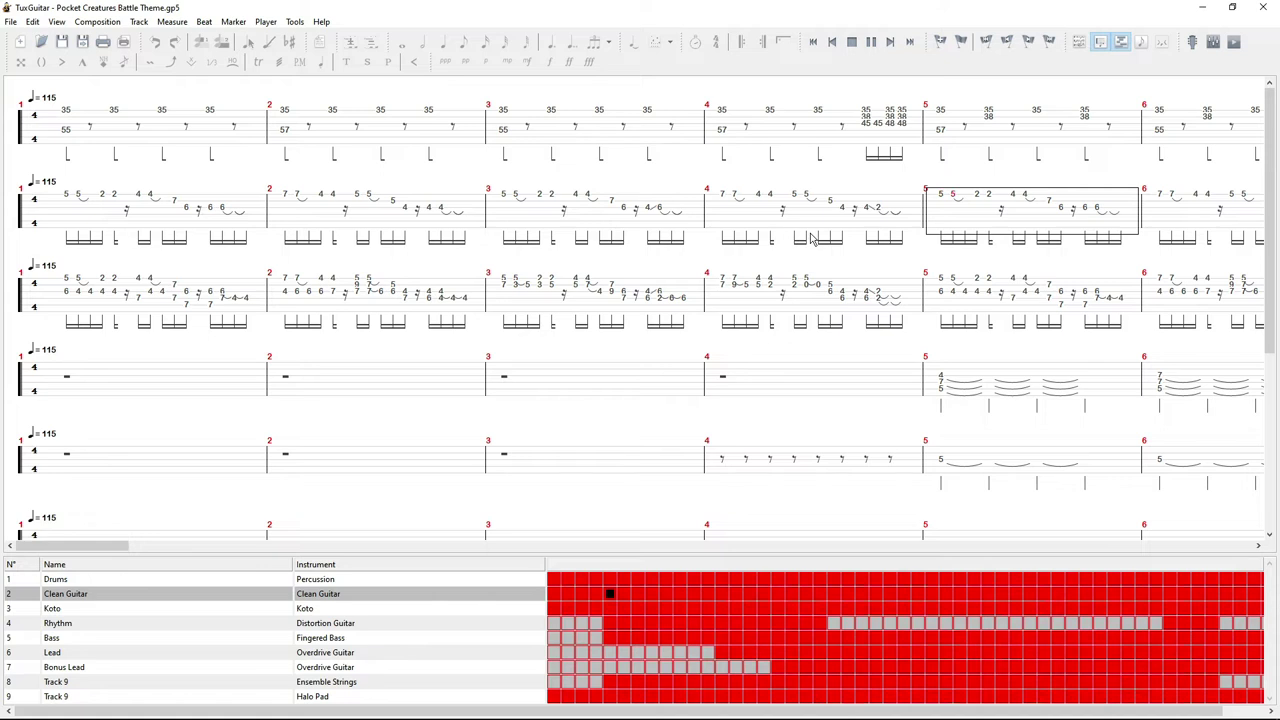
Step: Stop the TuxGuitar playback in measure 5 and examine the Drums, Koto and Clean Guitar parts across measures 3 to 5
{"action": "key", "text": "space"}
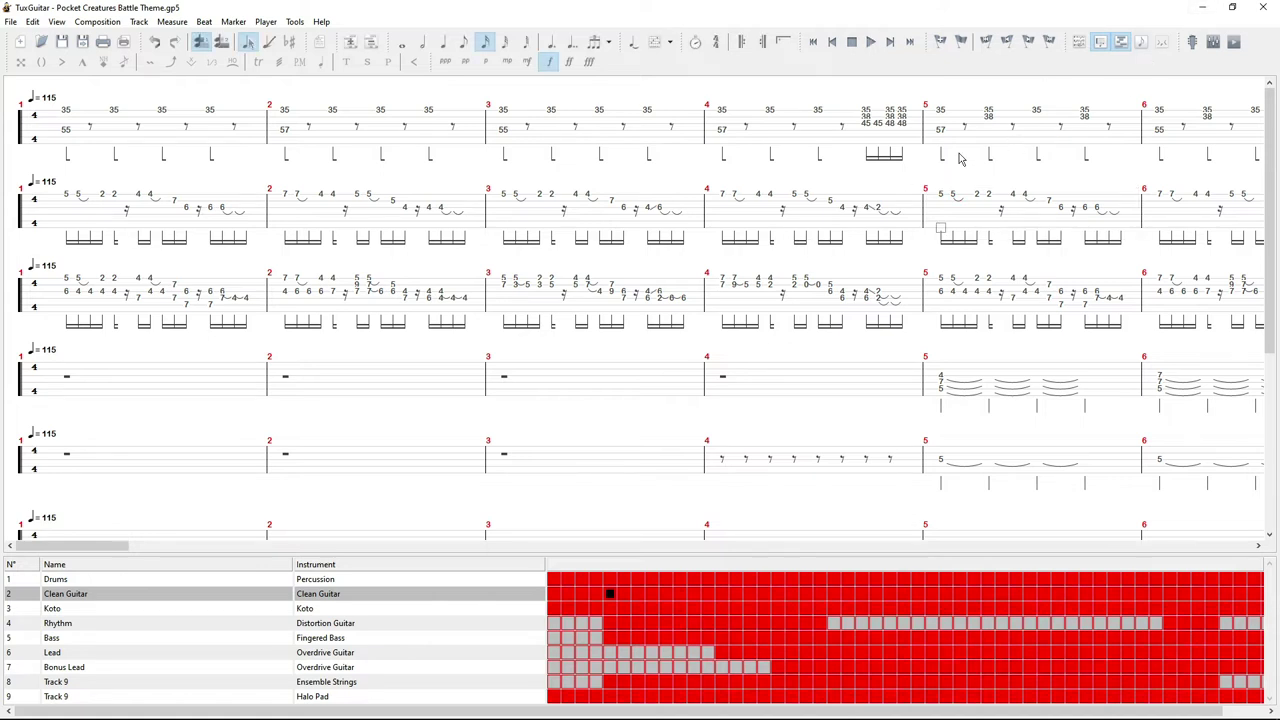
{"action": "left_click", "coordinate": [803, 274]}
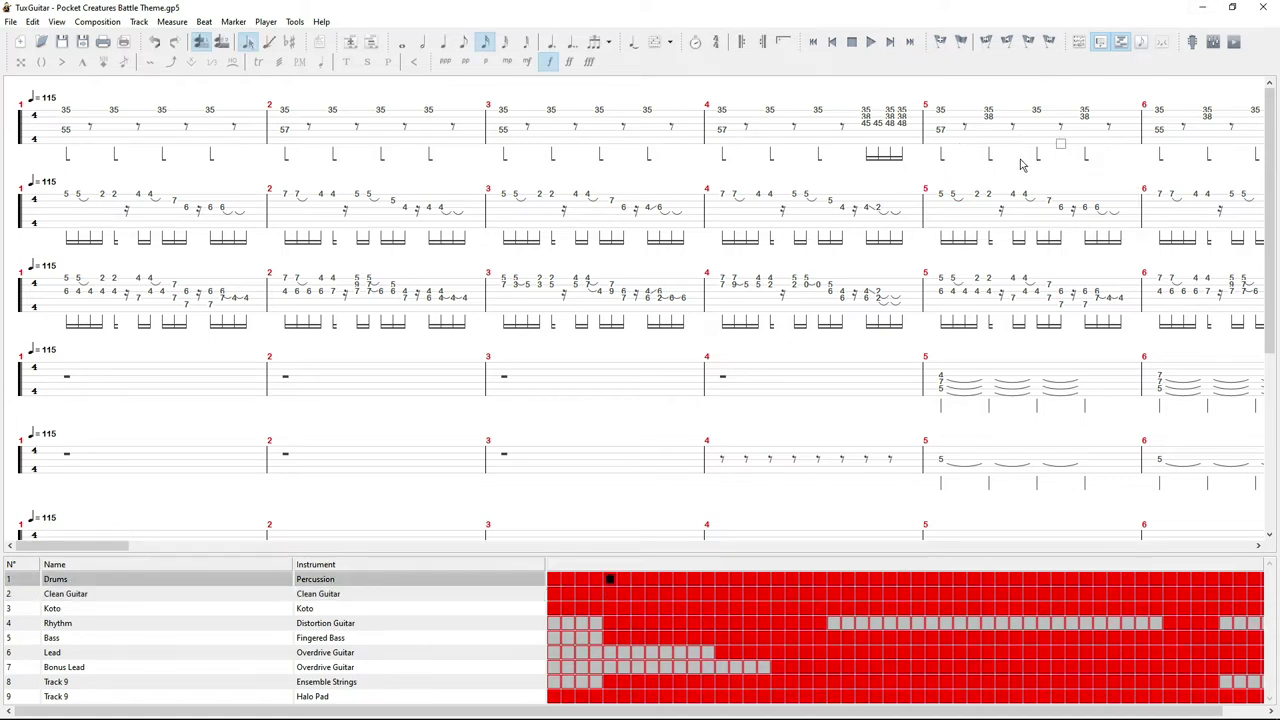
{"action": "left_click", "coordinate": [828, 270]}
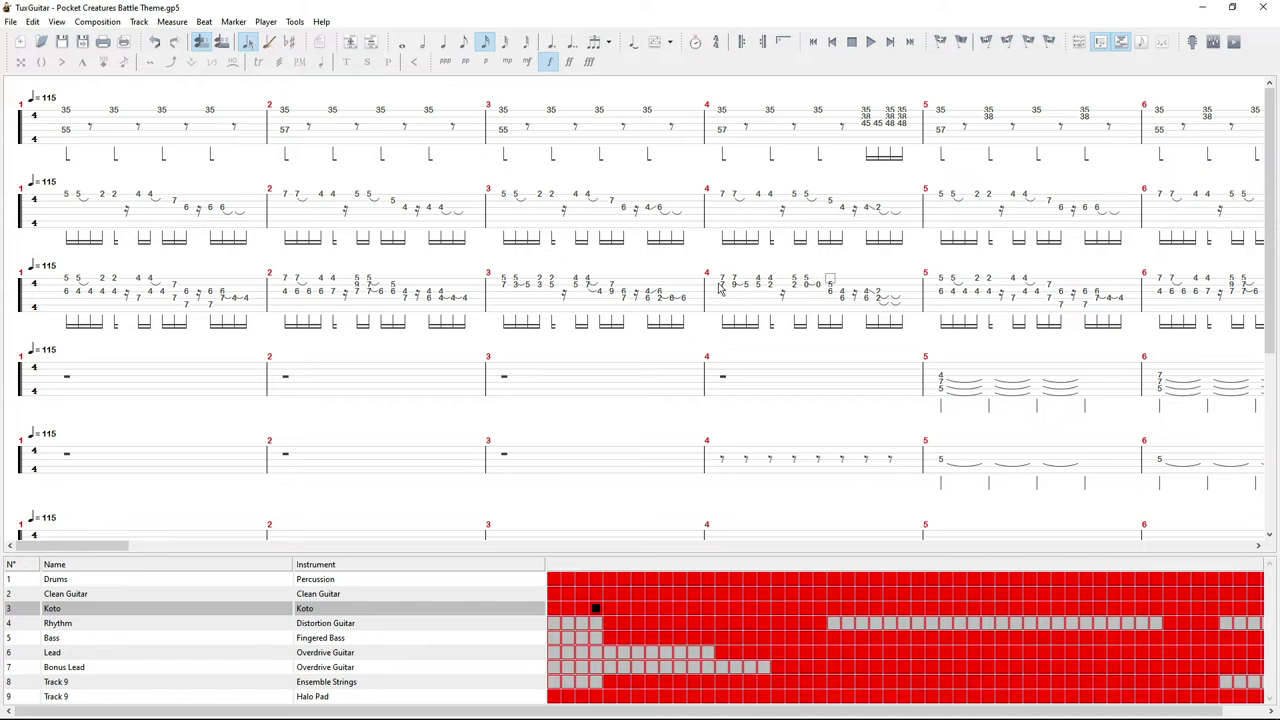
{"action": "right_click", "coordinate": [772, 262]}
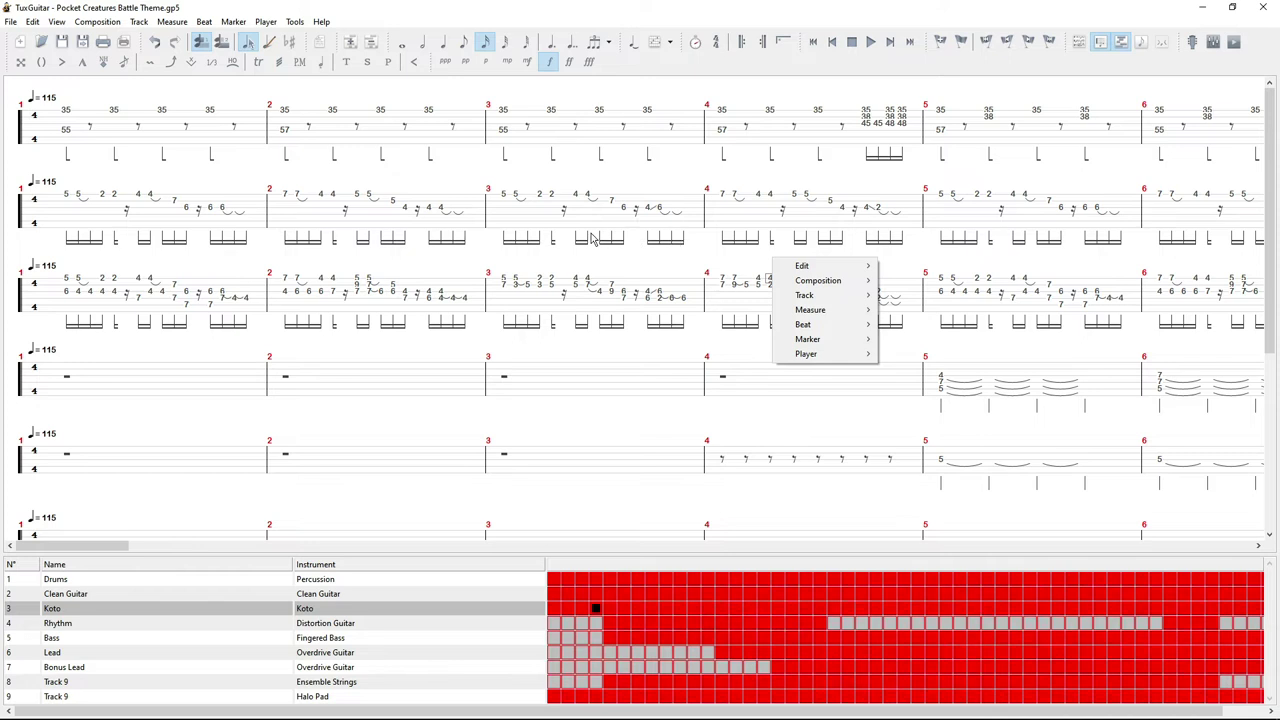
{"action": "left_click", "coordinate": [523, 248]}
{"action": "left_click", "coordinate": [524, 246]}
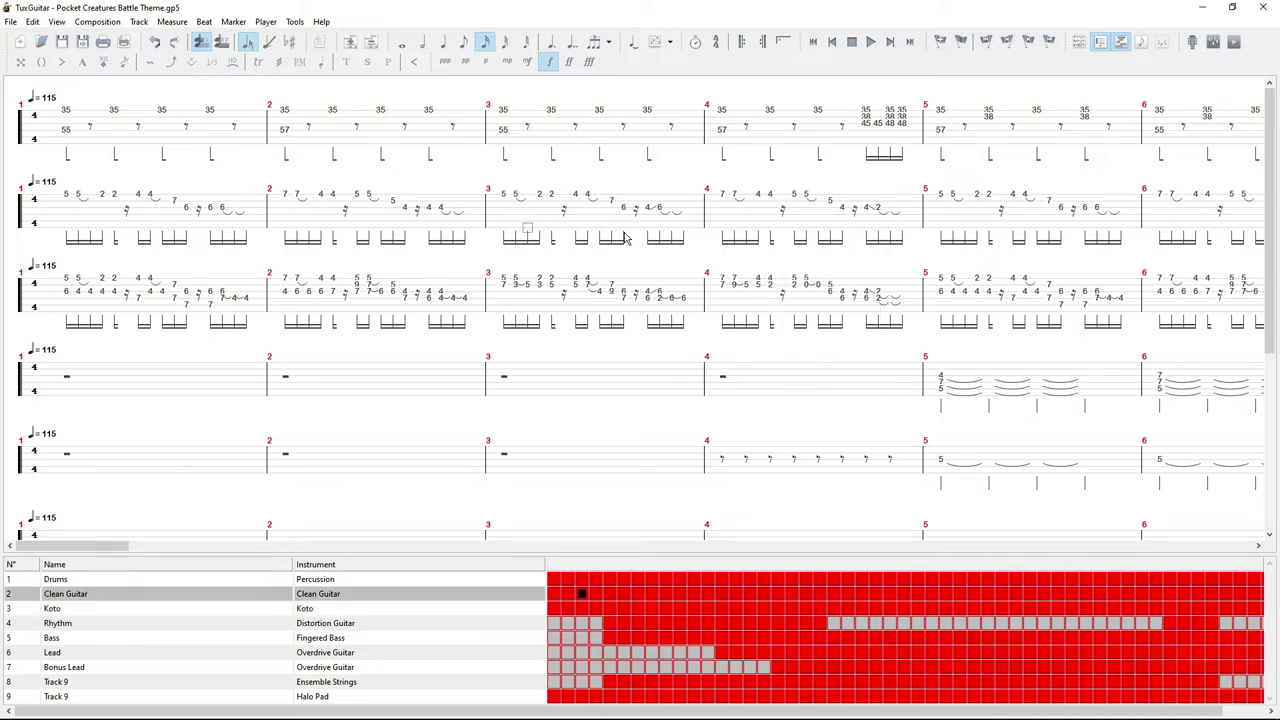
Step: Examine the notes in measures 3 and 4 of the Clean Guitar part and measure 5 of the Koto part
{"action": "right_click", "coordinate": [624, 237]}
{"action": "left_click", "coordinate": [463, 248]}
{"action": "left_click", "coordinate": [615, 225]}
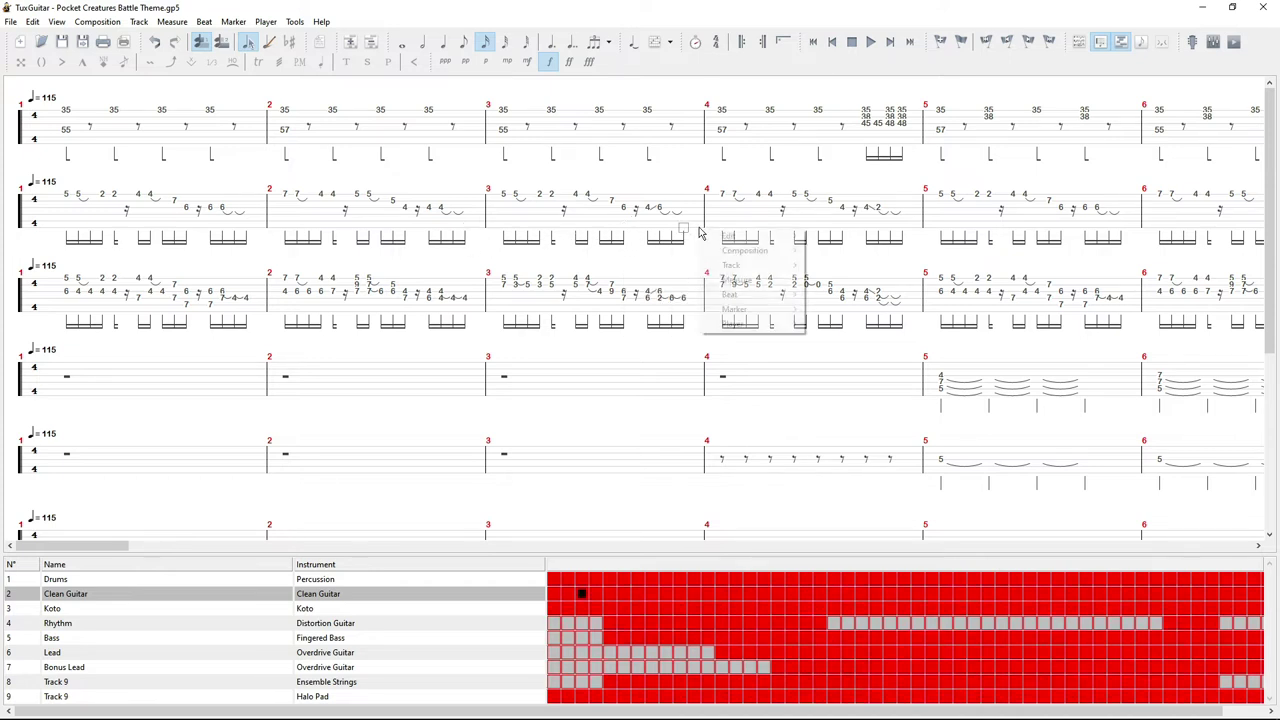
{"action": "right_click", "coordinate": [617, 225]}
{"action": "left_click", "coordinate": [533, 233]}
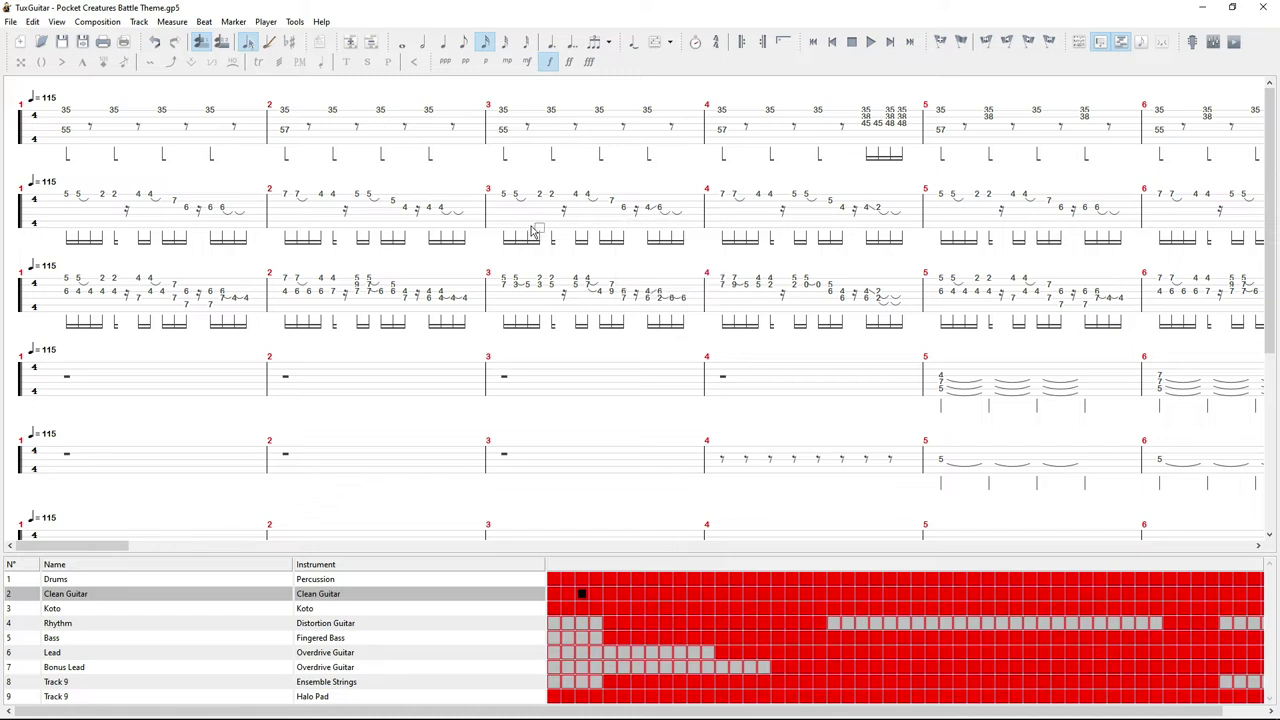
{"action": "right_click", "coordinate": [706, 216]}
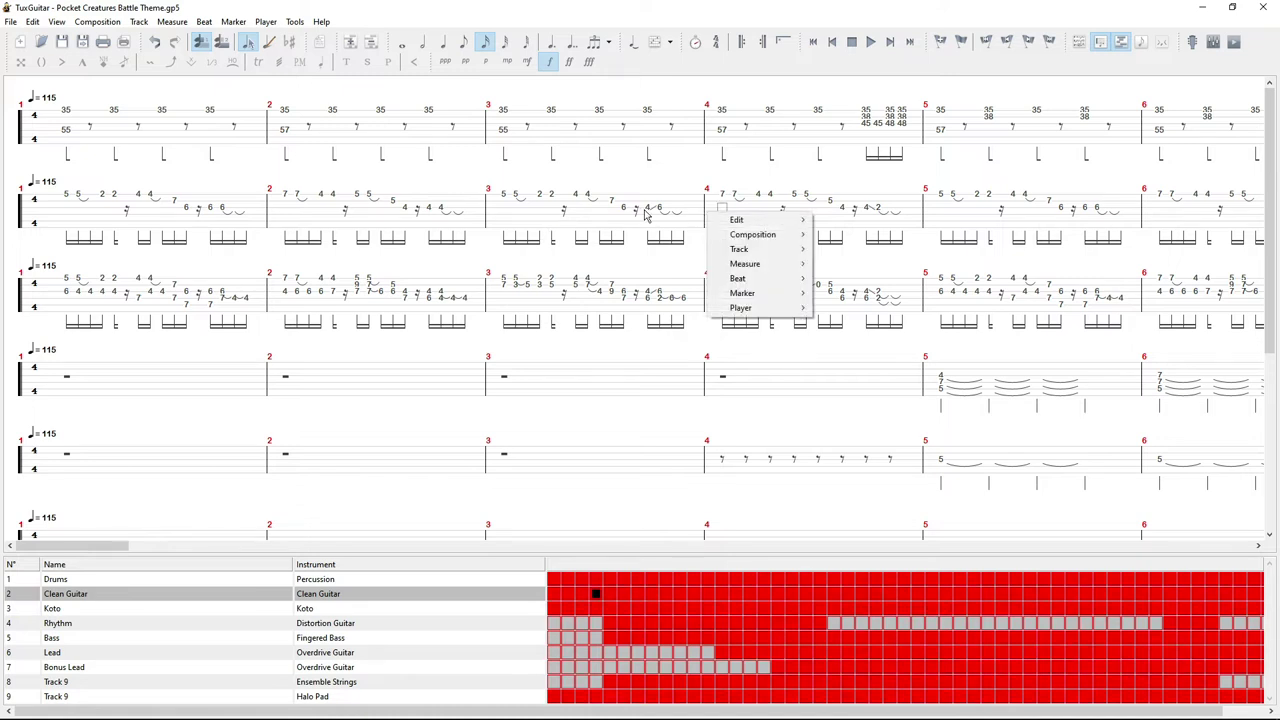
{"action": "left_click", "coordinate": [600, 209]}
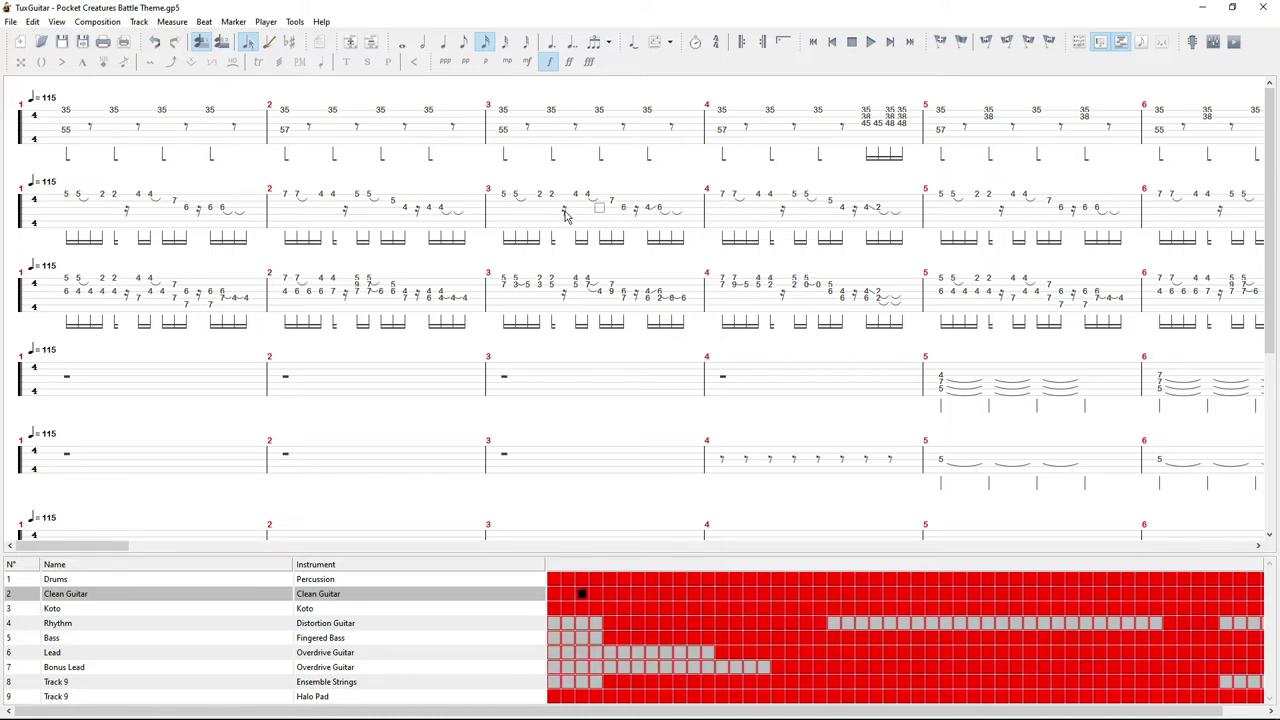
{"action": "right_click", "coordinate": [569, 215]}
{"action": "left_click", "coordinate": [505, 211]}
{"action": "left_click", "coordinate": [504, 212]}
{"action": "left_click", "coordinate": [988, 297]}
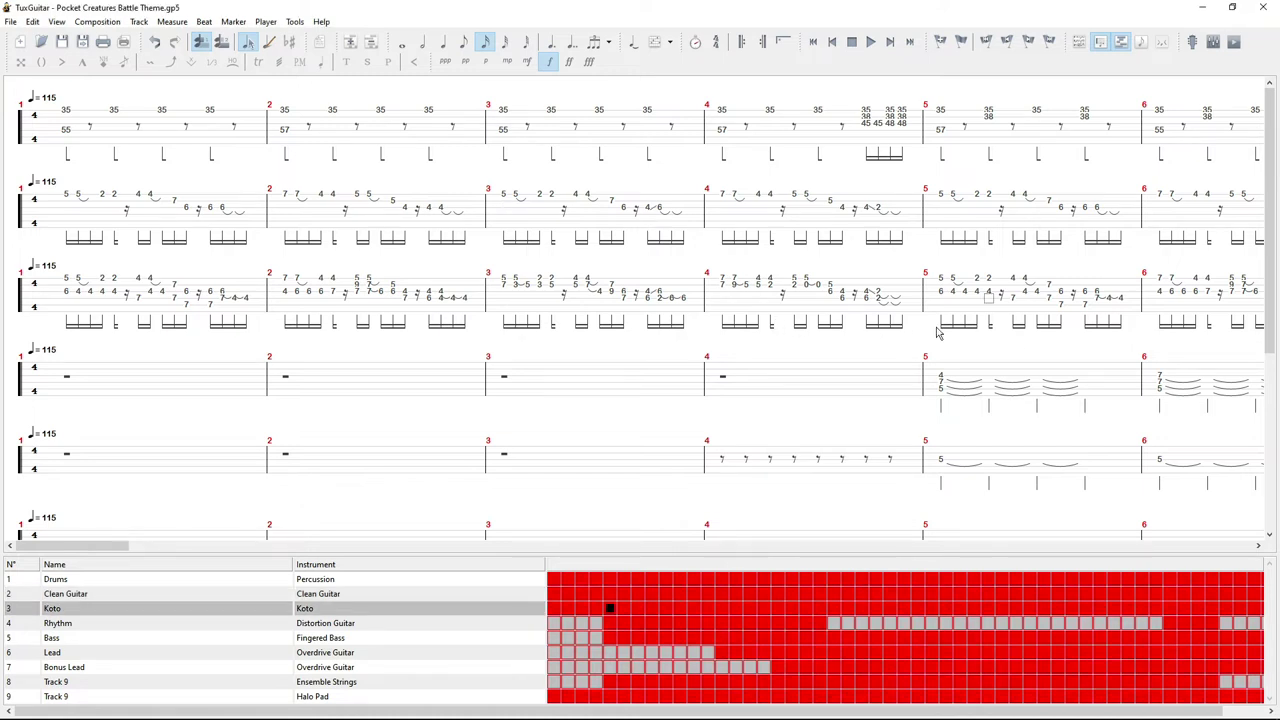
Step: Bring up the export options for the Pocket Creatures Battle Theme file
{"action": "left_click", "coordinate": [10, 21]}
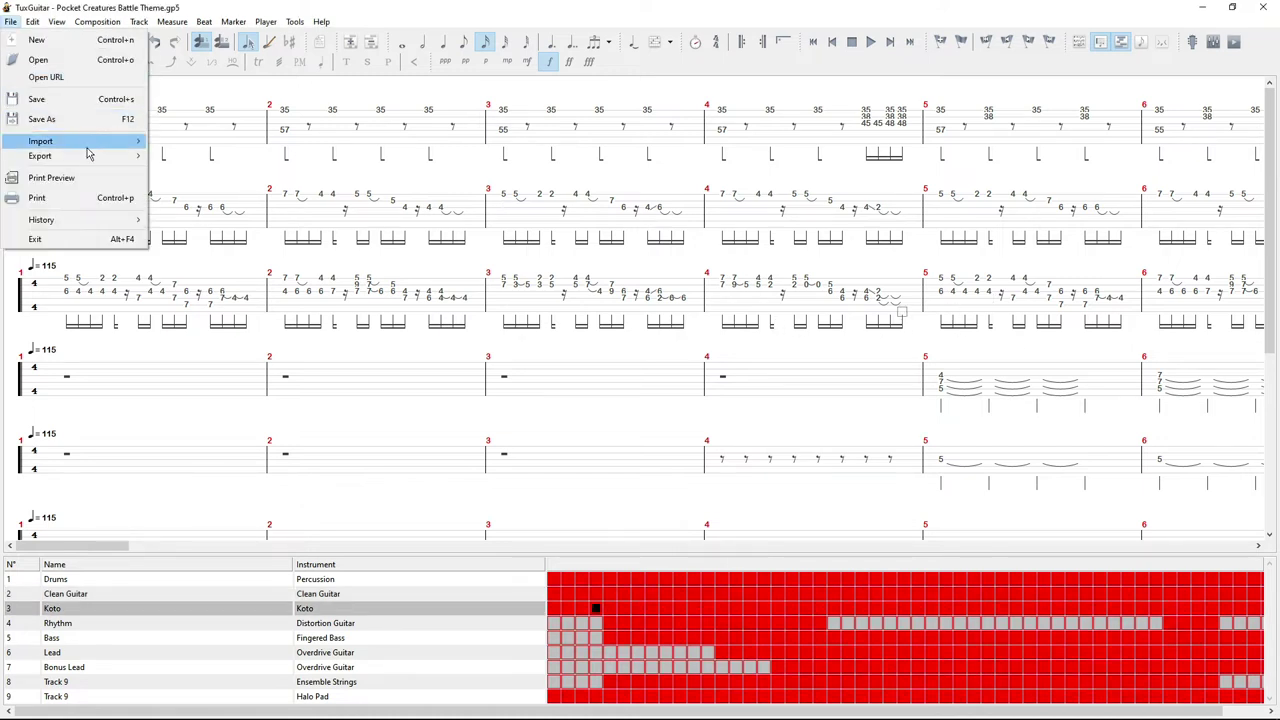
{"action": "mouse_move", "coordinate": [92, 157]}
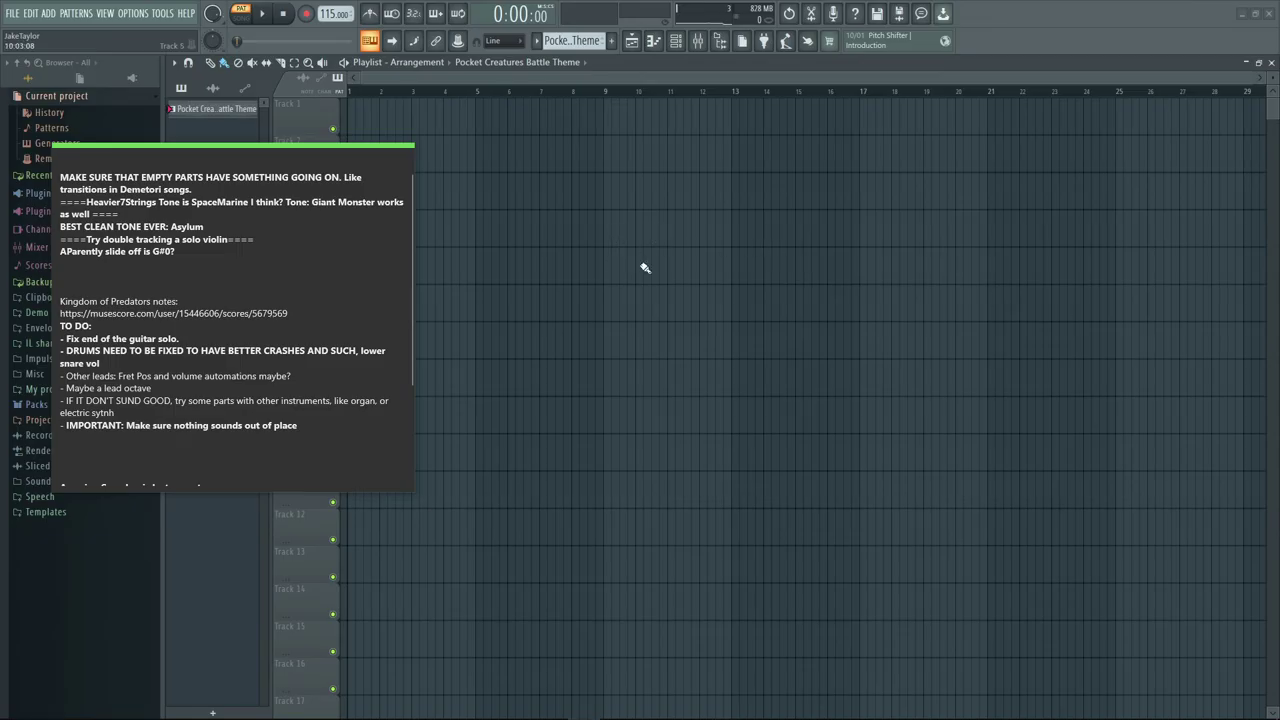
Step: Read through the sticky note's tone tips, Kingdom of Predators to-do list and symphonic instrument notes
{"action": "left_click", "coordinate": [335, 220]}
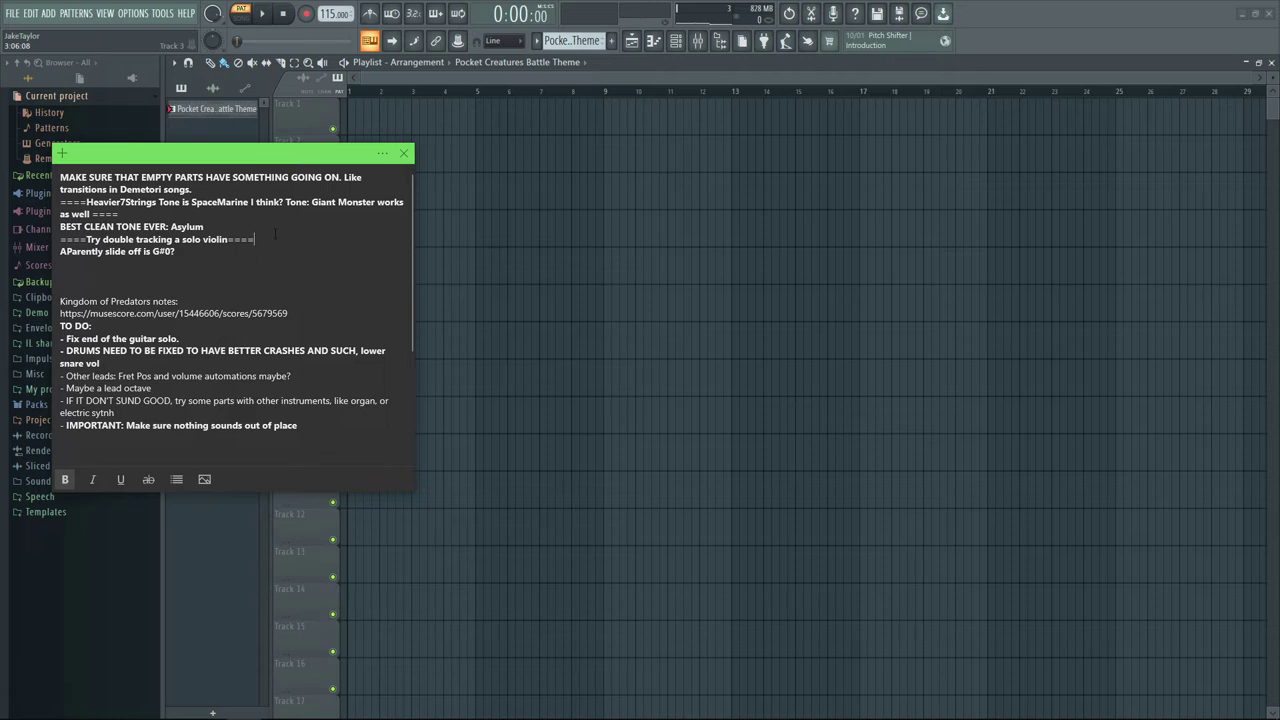
{"action": "scroll", "coordinate": [236, 241], "scroll_direction": "down", "scroll_amount": 4}
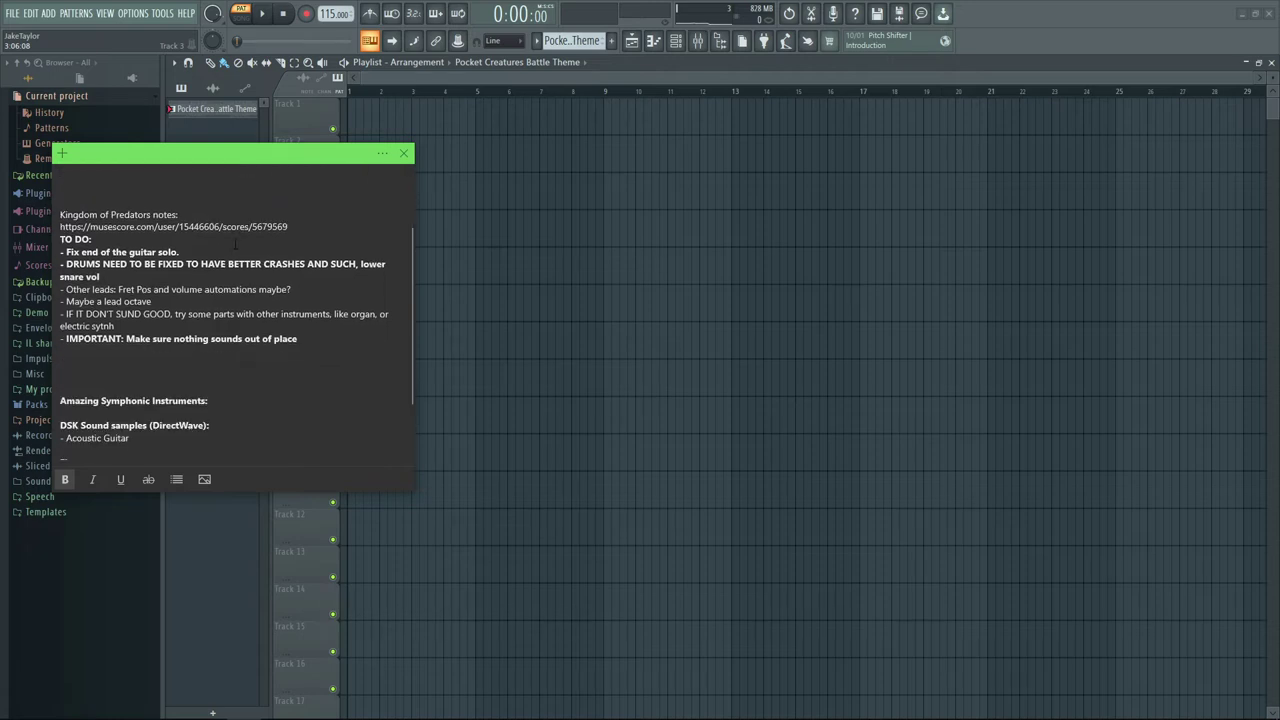
{"action": "scroll", "coordinate": [233, 242], "scroll_direction": "up", "scroll_amount": 2}
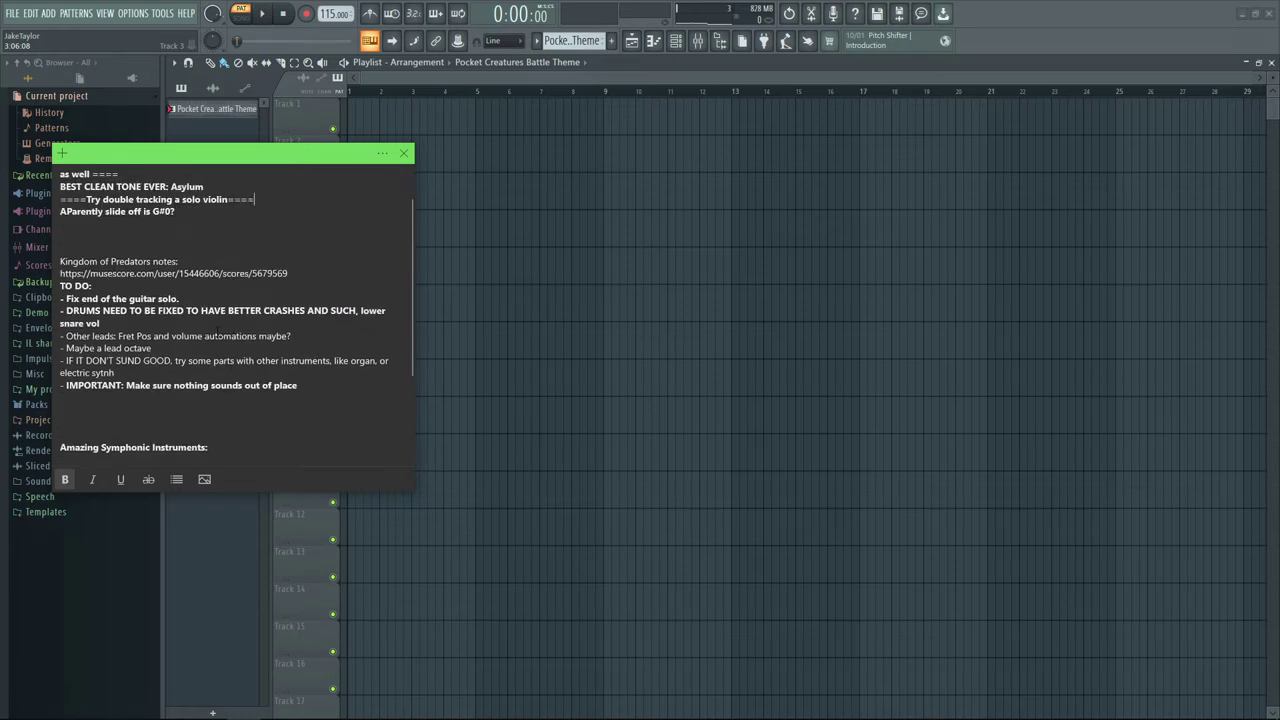
{"action": "scroll", "coordinate": [157, 312], "scroll_direction": "up", "scroll_amount": 1}
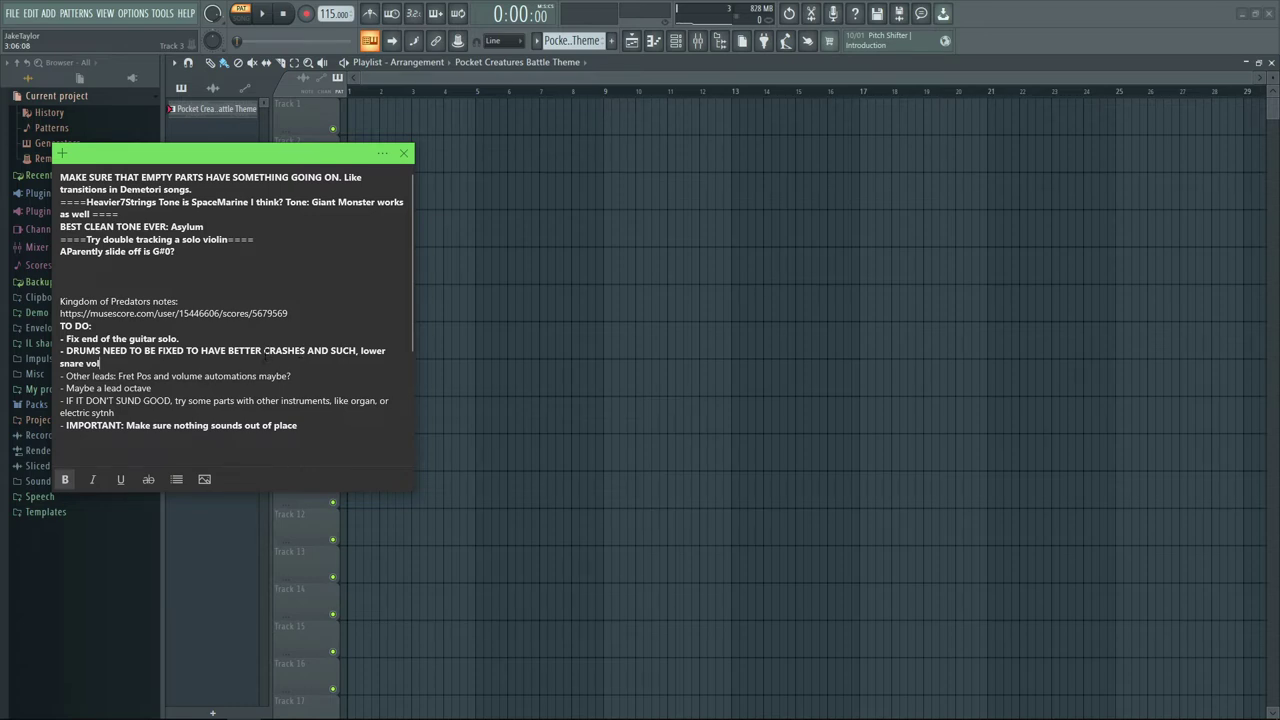
{"action": "left_click", "coordinate": [219, 374]}
Step: Place the Pocket Creatures Battle Theme pattern on Track 1 of the playlist, starting at bar 1
{"action": "middle_click", "coordinate": [452, 159]}
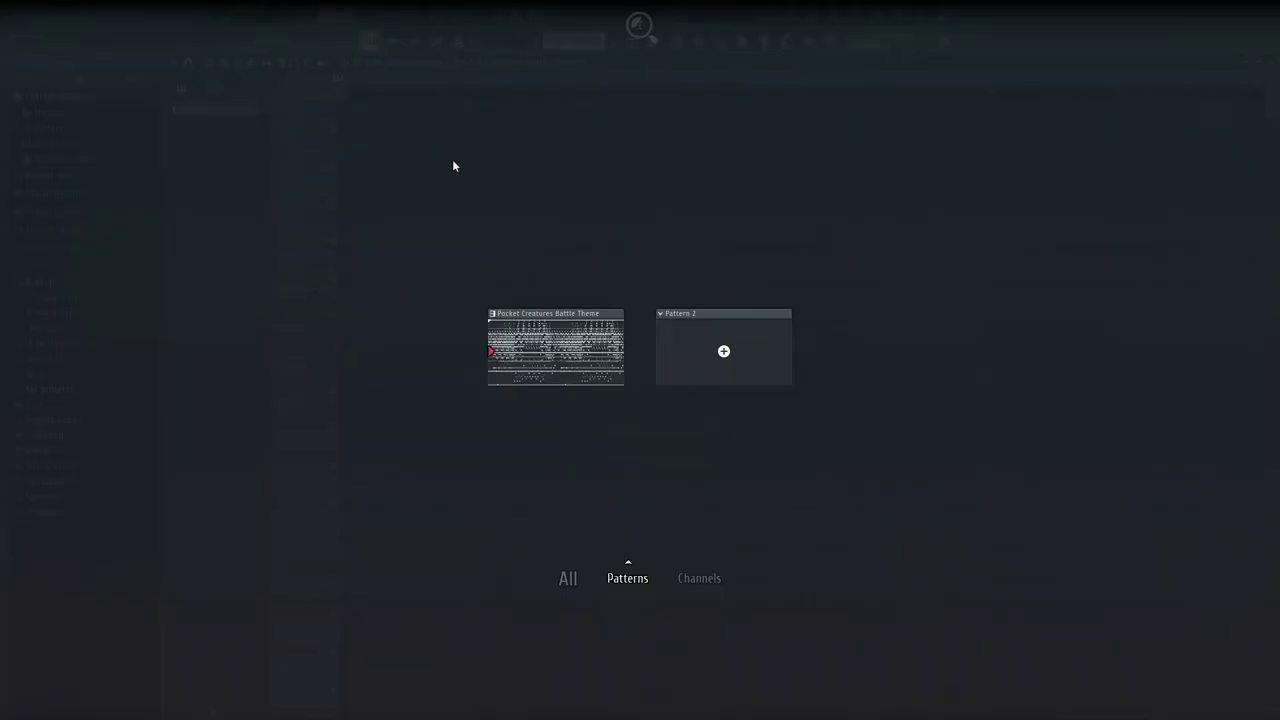
{"action": "left_click", "coordinate": [475, 159]}
{"action": "left_click", "coordinate": [358, 115]}
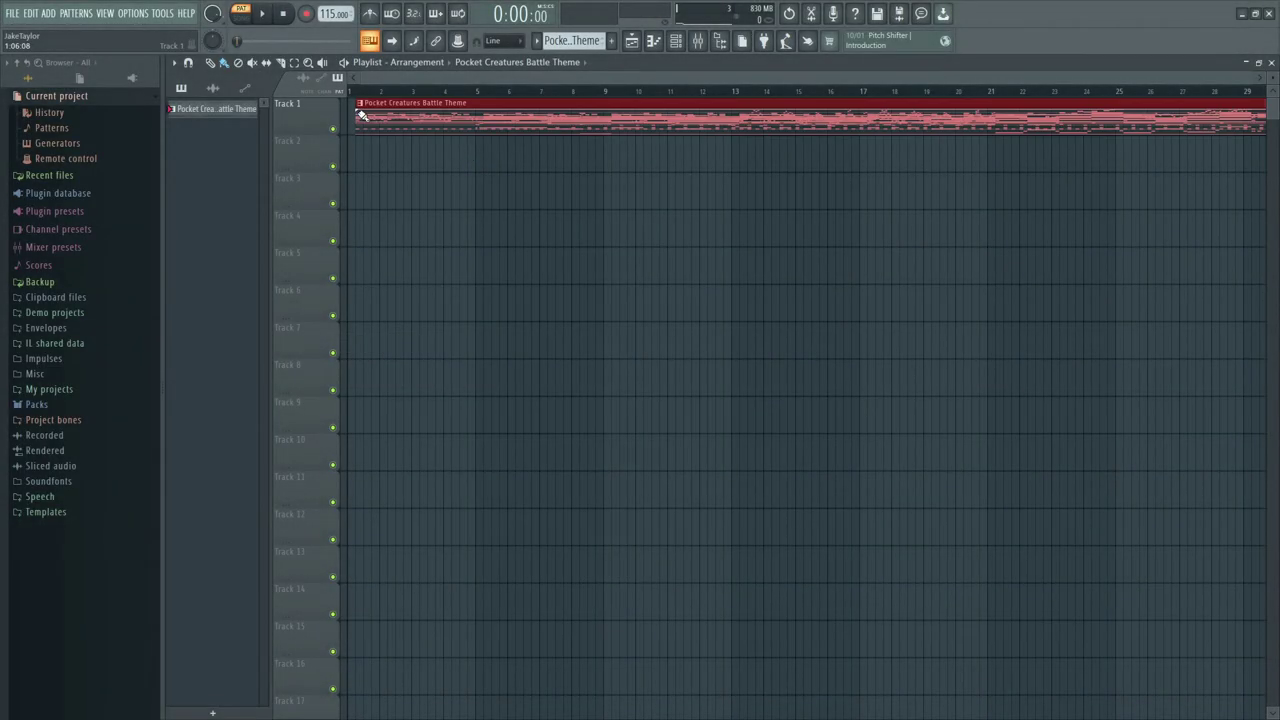
{"action": "left_click_drag", "start_coordinate": [384, 106], "coordinate": [348, 112]}
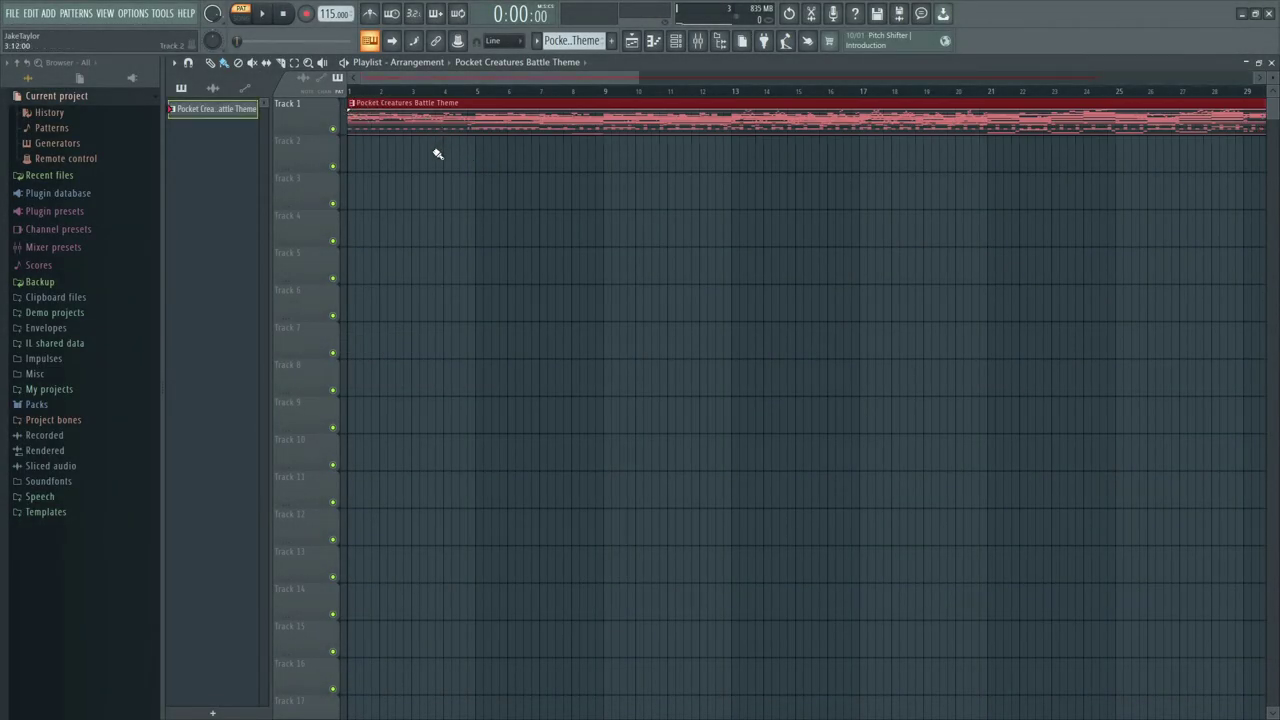
Step: Close the pattern picker and switch playback to song mode
{"action": "middle_click", "coordinate": [428, 160]}
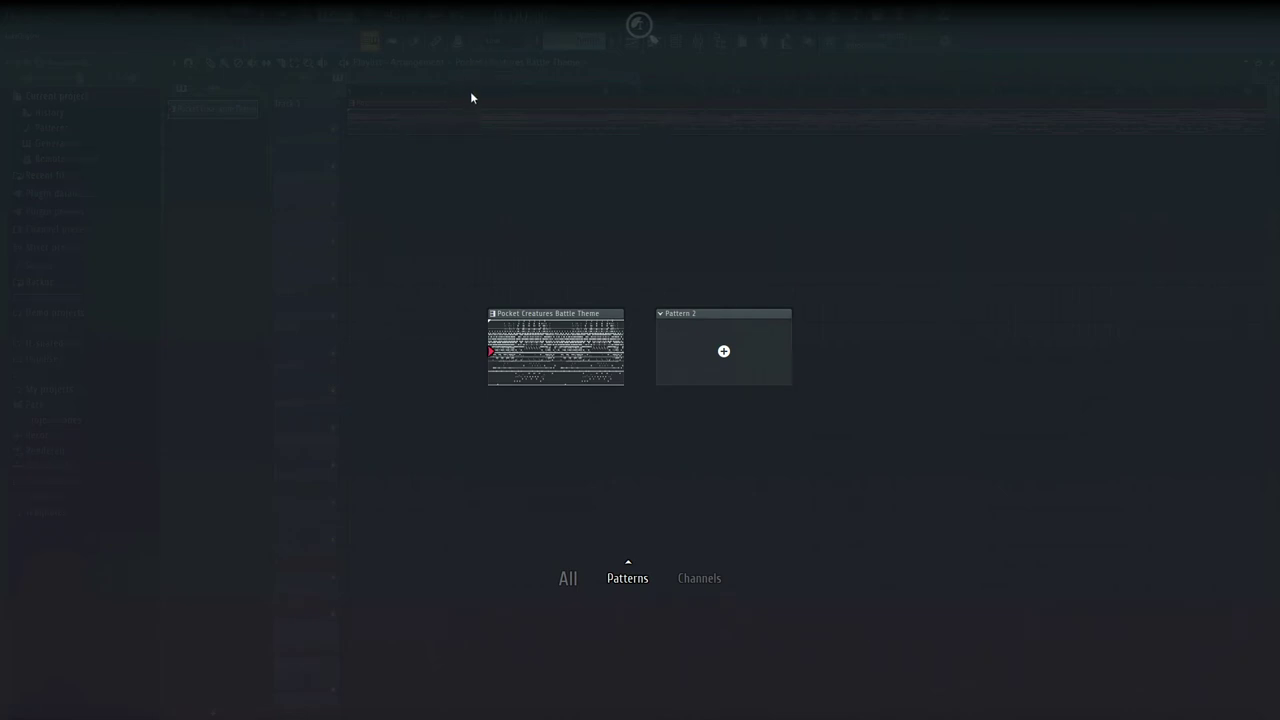
{"action": "left_click", "coordinate": [480, 143]}
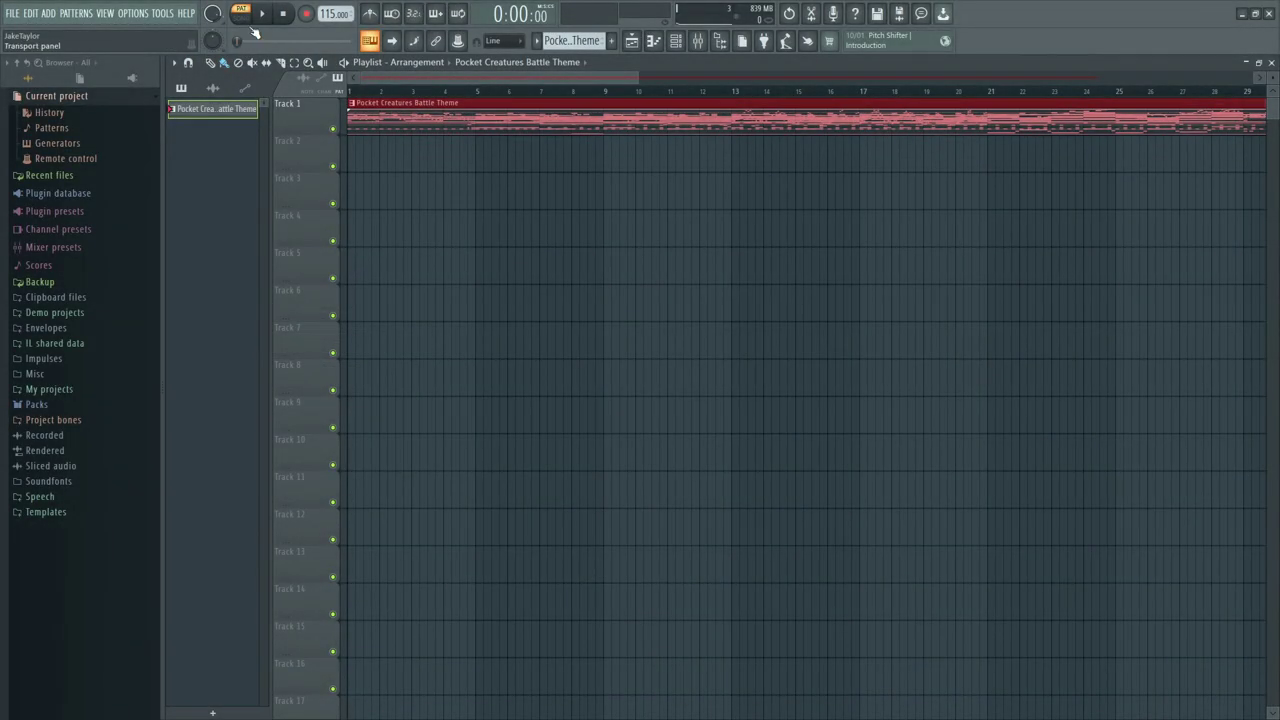
{"action": "key", "text": "l"}
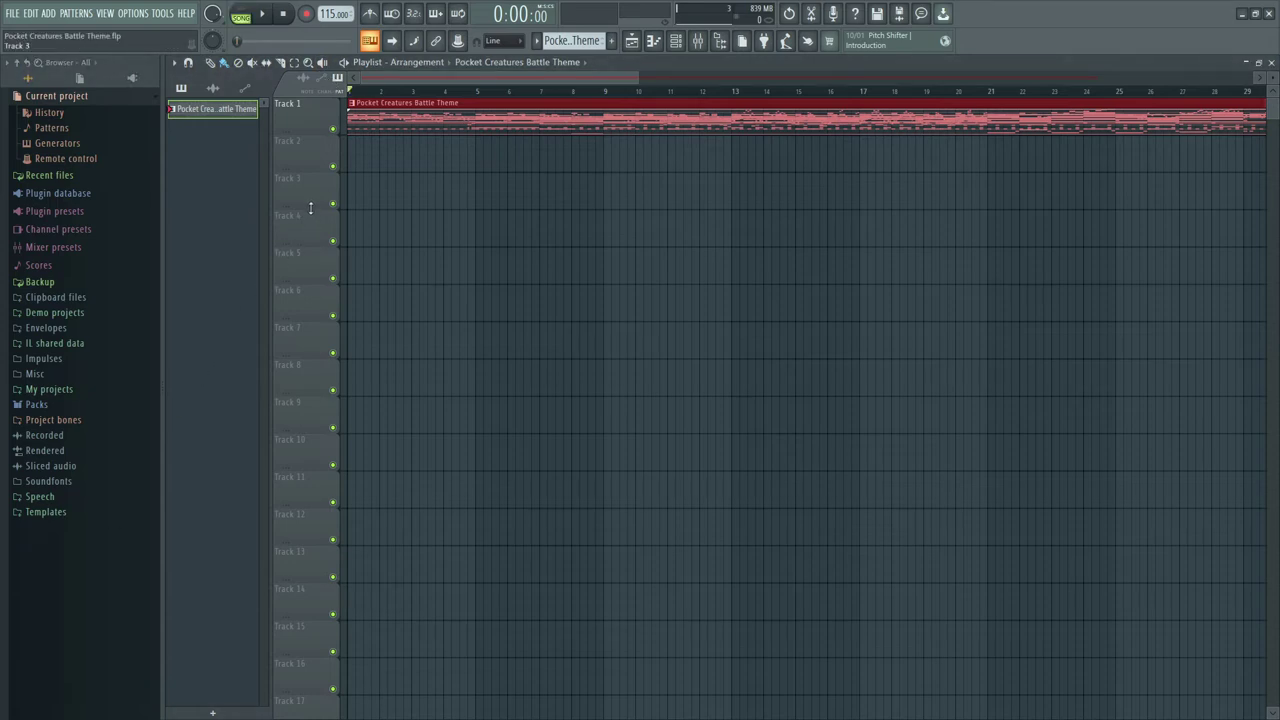
{"action": "left_click", "coordinate": [602, 217], "text": "ctrl"}
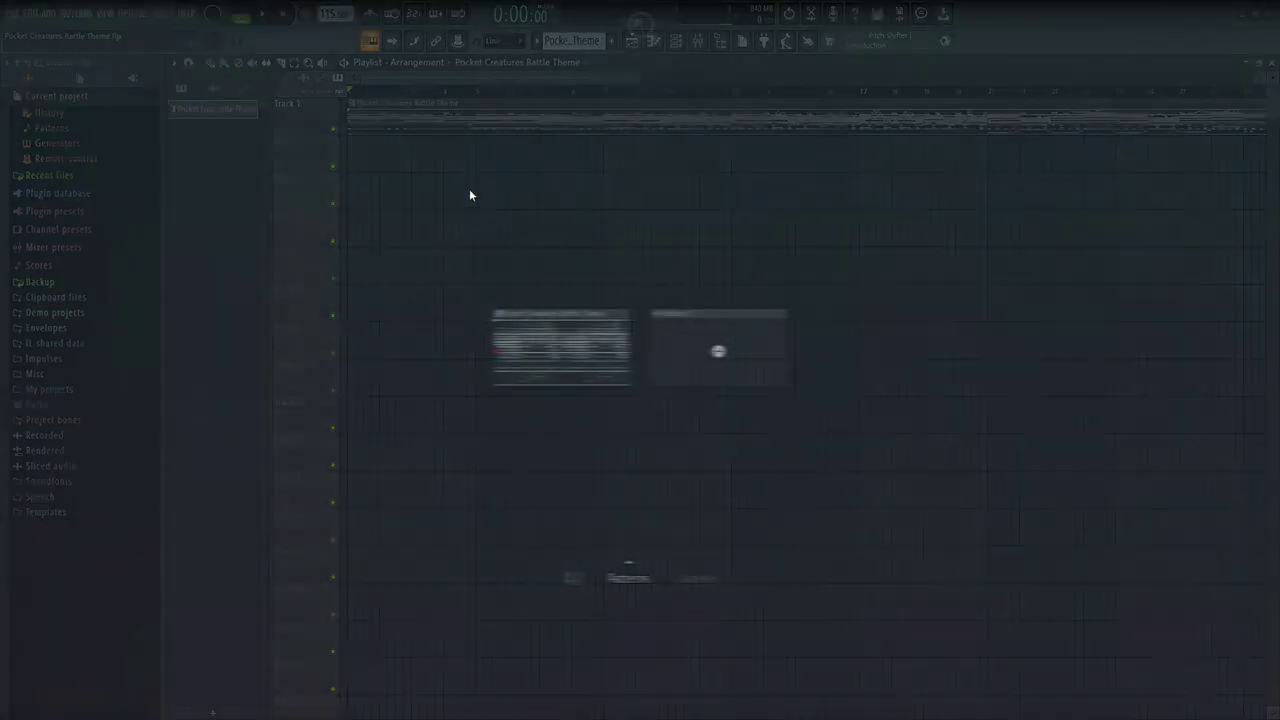
{"action": "middle_click", "coordinate": [471, 192]}
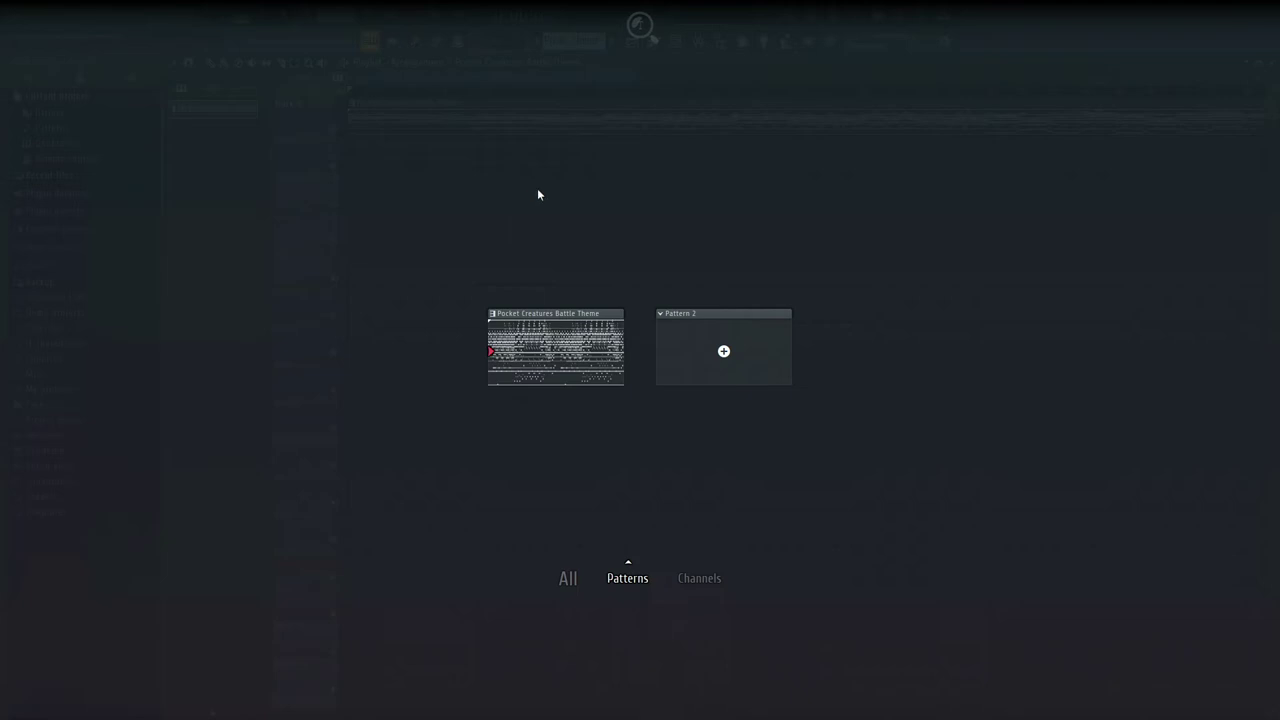
{"action": "left_click", "coordinate": [651, 201]}
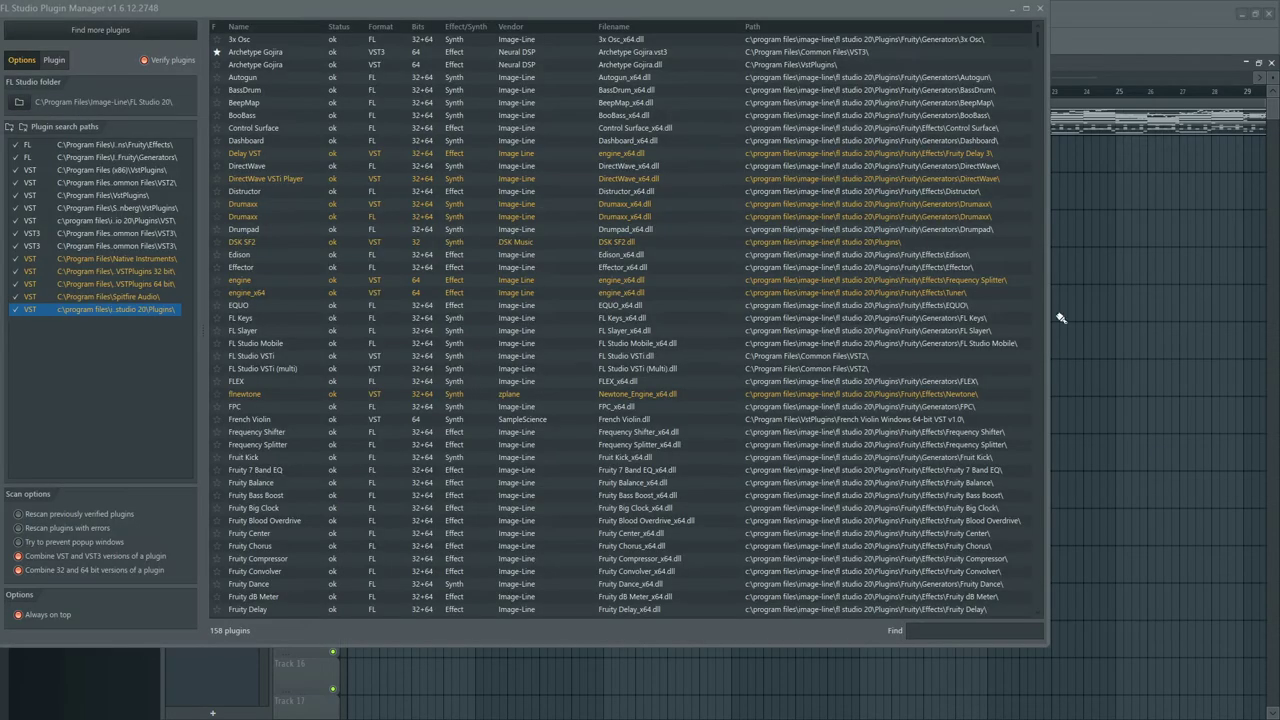
Step: Look through the list of installed plugins in the Plugin Manager from start to end
{"action": "scroll", "coordinate": [1040, 320], "scroll_direction": "down", "scroll_amount": 20}
{"action": "scroll", "coordinate": [931, 187], "scroll_direction": "down", "scroll_amount": 3}
{"action": "scroll", "coordinate": [762, 441], "scroll_direction": "up", "scroll_amount": 8}
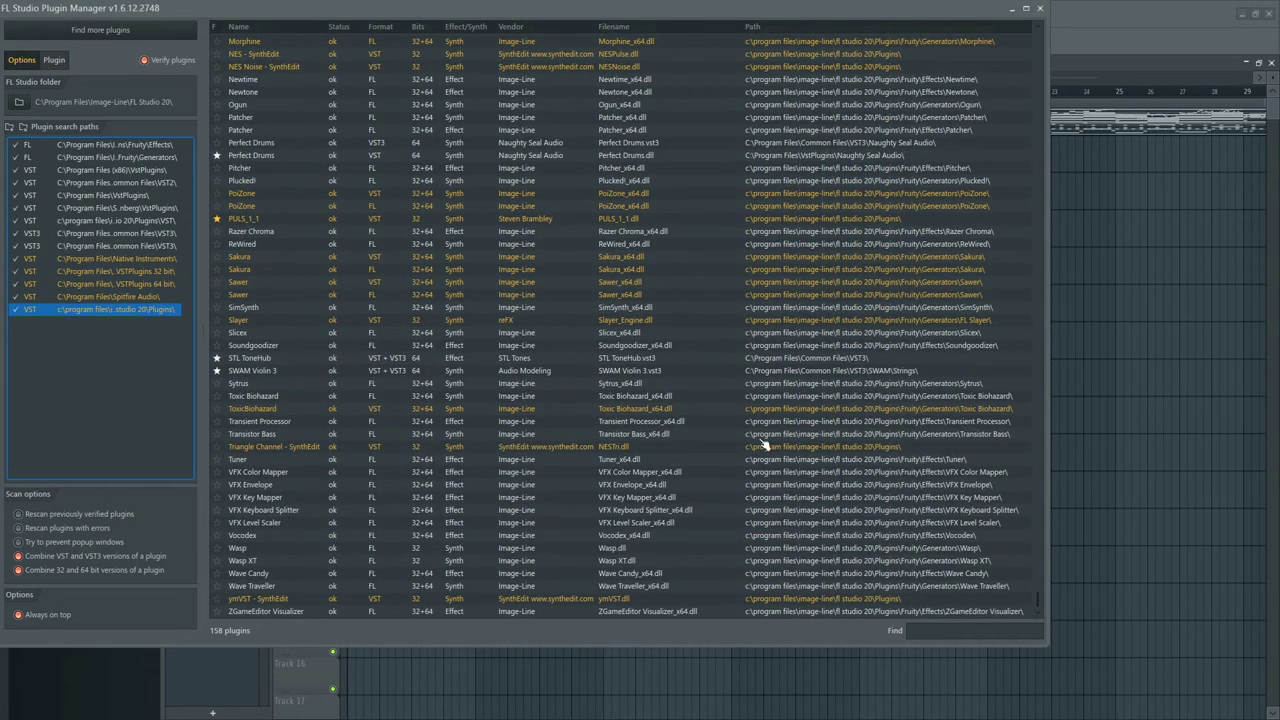
{"action": "scroll", "coordinate": [762, 441], "scroll_direction": "up", "scroll_amount": 20}
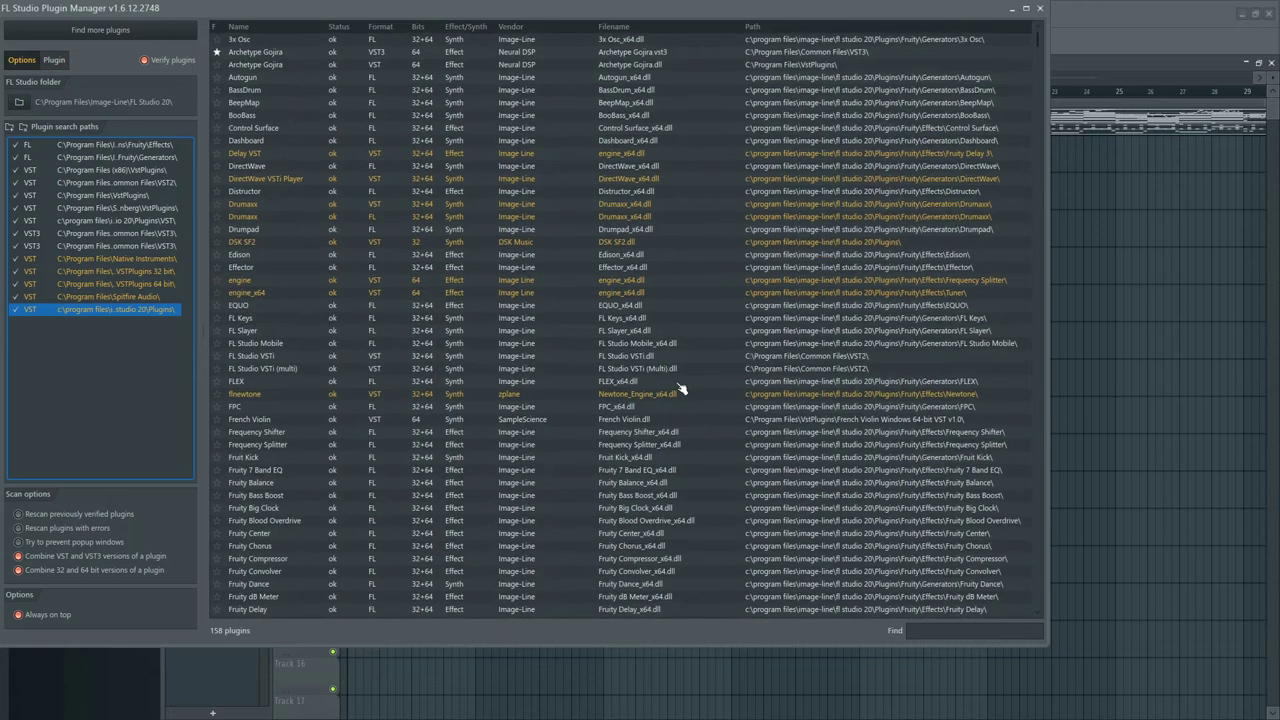
{"action": "scroll", "coordinate": [378, 178], "scroll_direction": "down", "scroll_amount": 7}
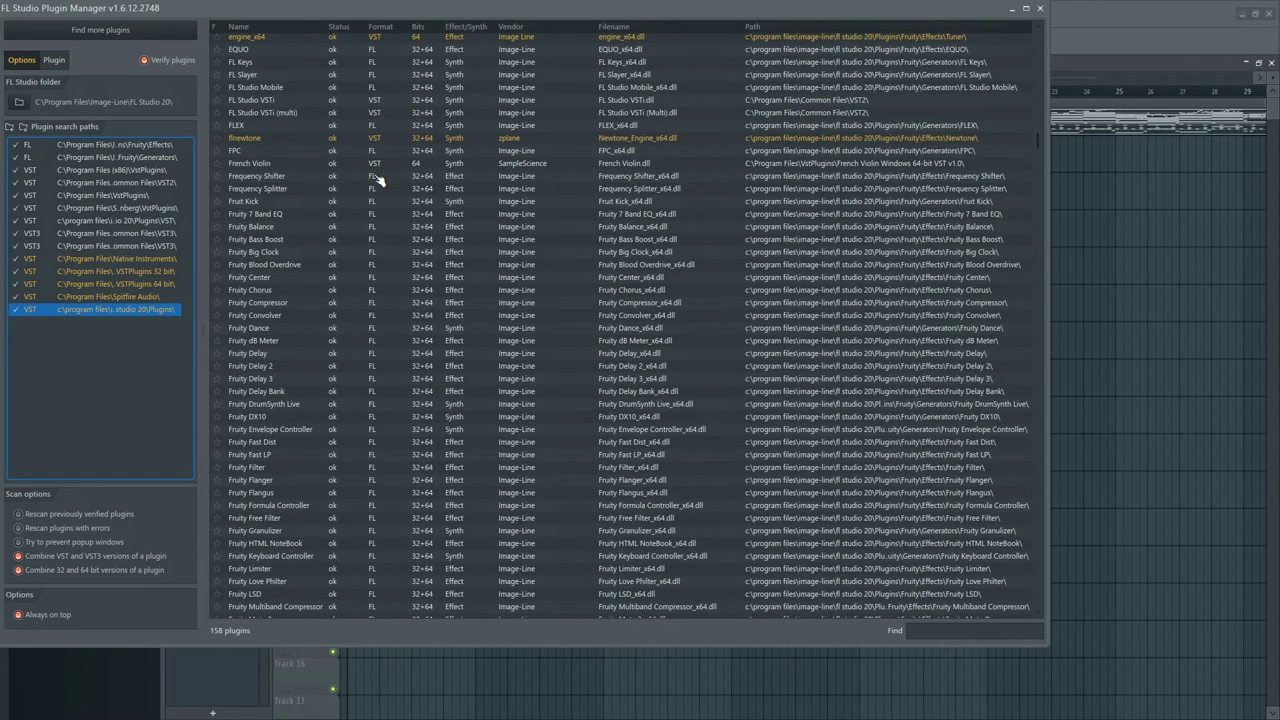
{"action": "scroll", "coordinate": [378, 178], "scroll_direction": "up", "scroll_amount": 4}
{"action": "scroll", "coordinate": [378, 178], "scroll_direction": "up", "scroll_amount": 3}
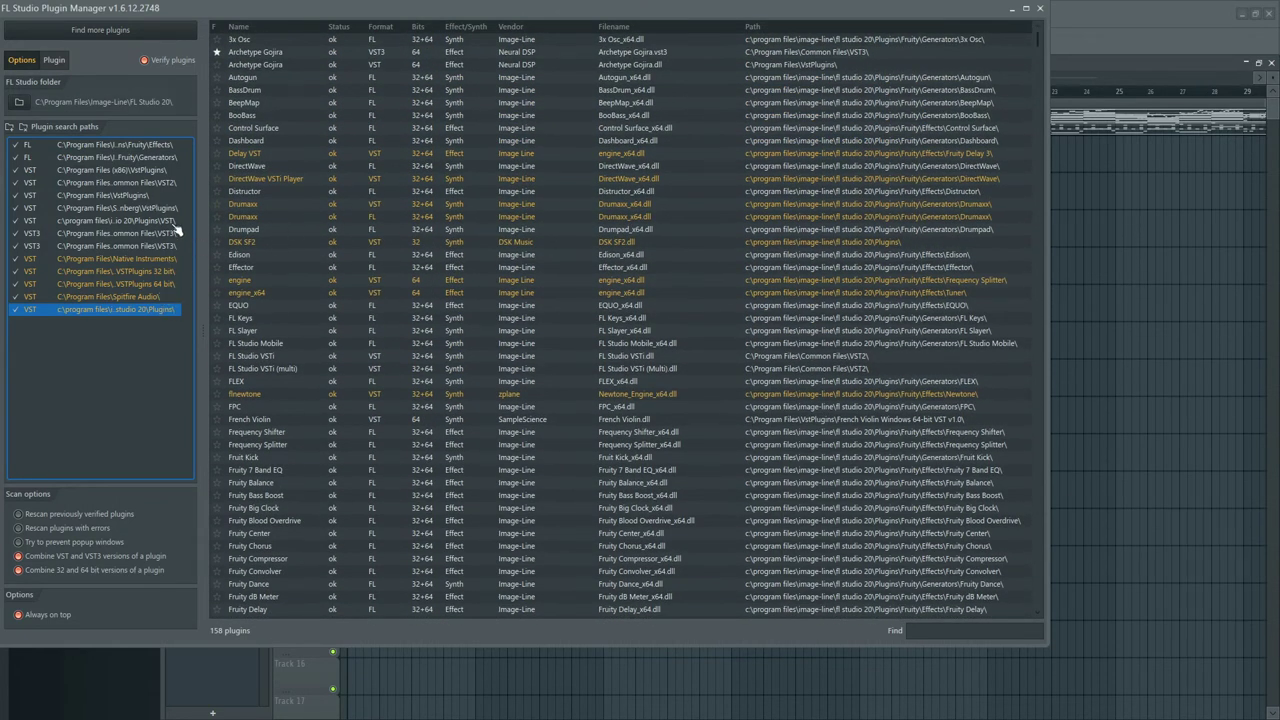
{"action": "scroll", "coordinate": [286, 245], "scroll_direction": "down", "scroll_amount": 3}
{"action": "scroll", "coordinate": [280, 240], "scroll_direction": "down", "scroll_amount": 20}
{"action": "scroll", "coordinate": [283, 300], "scroll_direction": "down", "scroll_amount": 10}
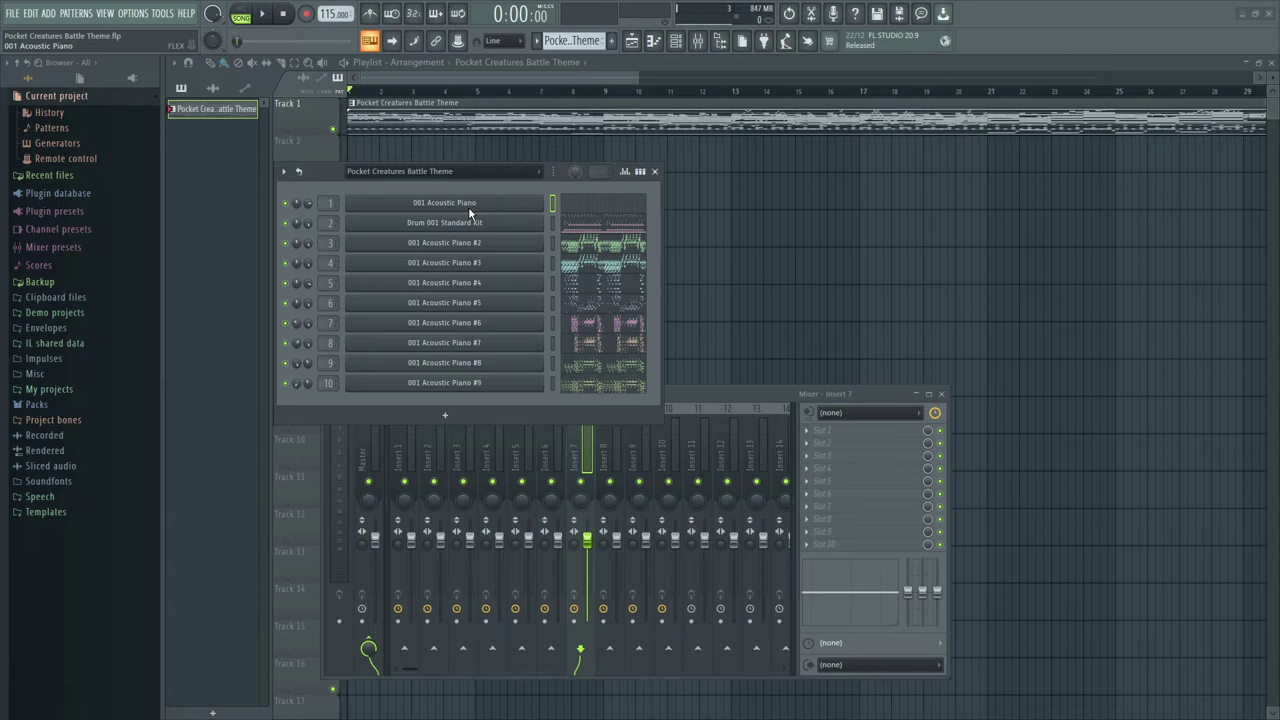
Step: Delete the first 001 Acoustic Piano channel from the channel rack
{"action": "key", "text": "alt+Delete"}
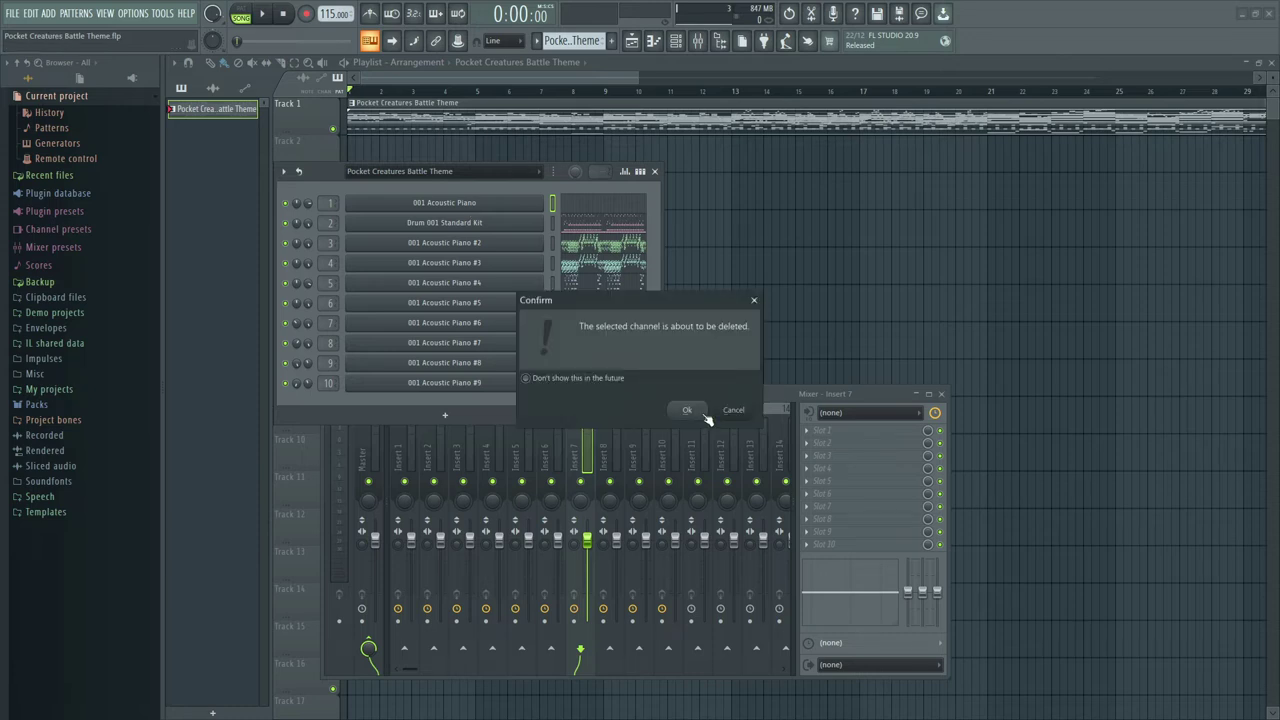
{"action": "left_click", "coordinate": [701, 413]}
Step: Route the Drum 001 Standard Kit channel to mixer track 1
{"action": "left_click", "coordinate": [330, 204]}
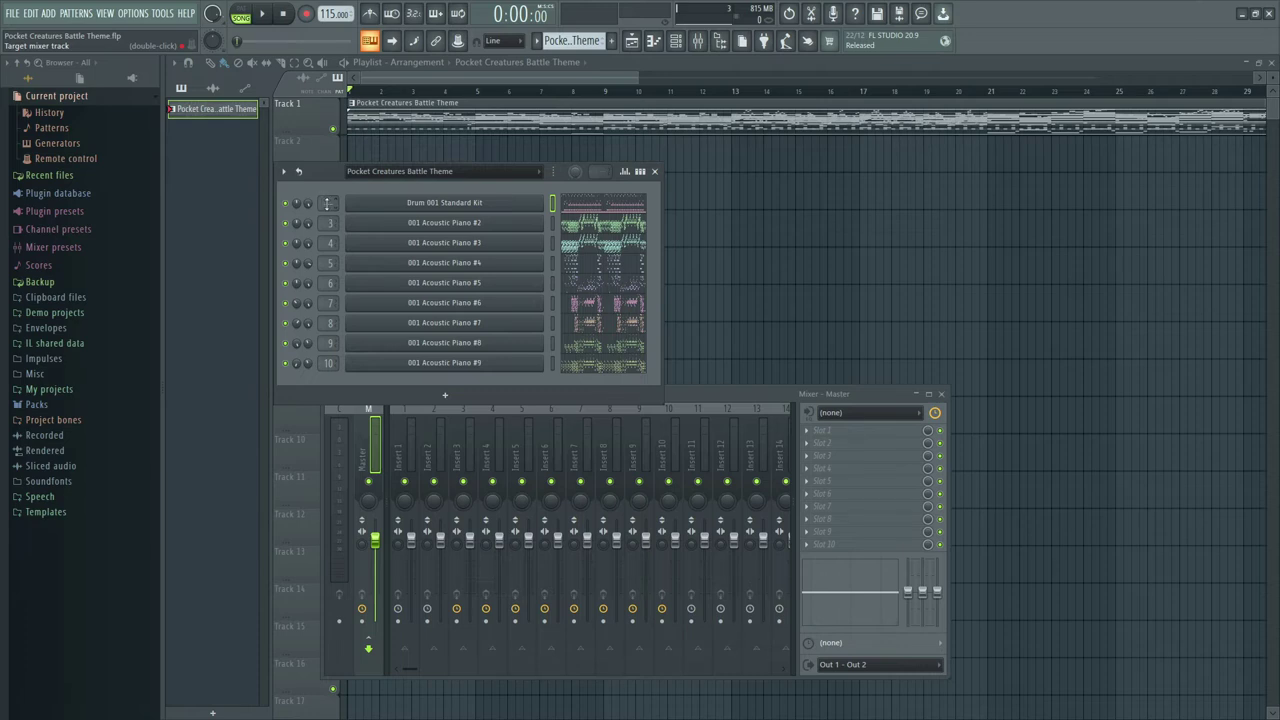
{"action": "scroll", "coordinate": [328, 203], "scroll_direction": "up", "scroll_amount": 2}
{"action": "scroll", "coordinate": [328, 203], "scroll_direction": "up", "scroll_amount": 2}
{"action": "scroll", "coordinate": [328, 203], "scroll_direction": "down", "scroll_amount": 4}
{"action": "scroll", "coordinate": [328, 203], "scroll_direction": "up", "scroll_amount": 2}
{"action": "scroll", "coordinate": [328, 203], "scroll_direction": "up", "scroll_amount": 3}
{"action": "scroll", "coordinate": [328, 203], "scroll_direction": "down", "scroll_amount": 3}
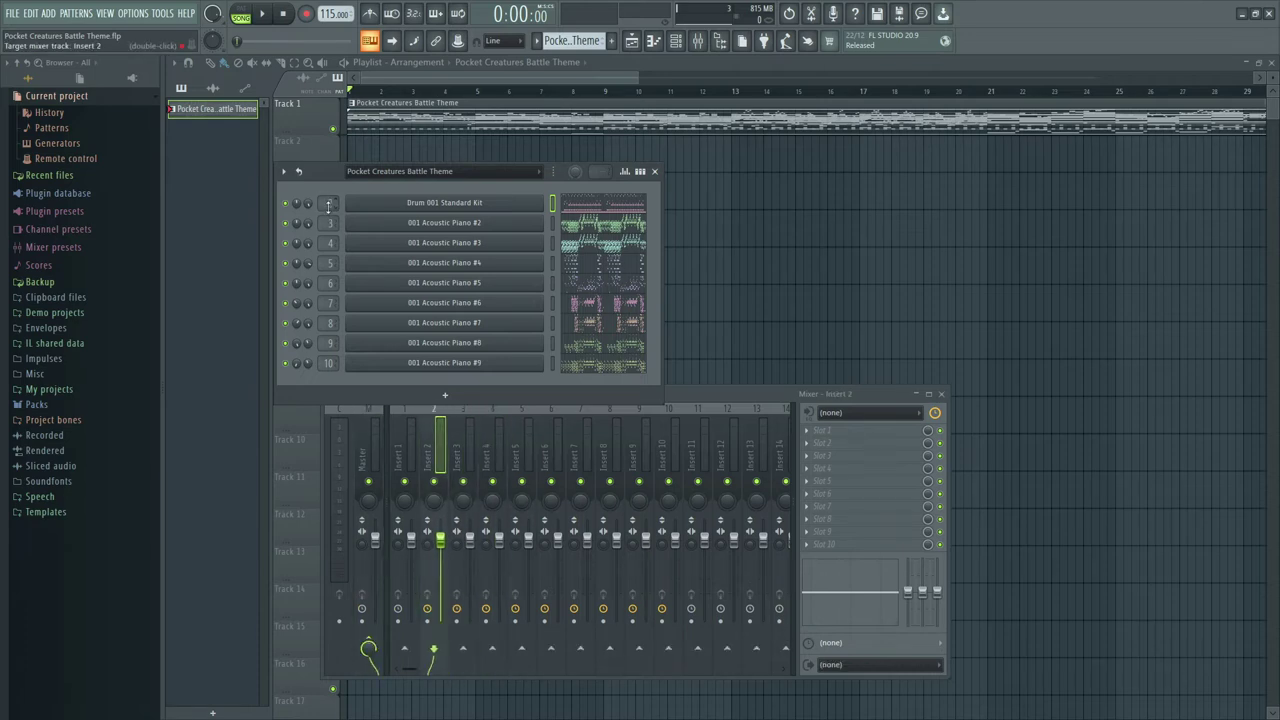
{"action": "scroll", "coordinate": [328, 203], "scroll_direction": "up", "scroll_amount": 2}
{"action": "scroll", "coordinate": [328, 203], "scroll_direction": "down", "scroll_amount": 3}
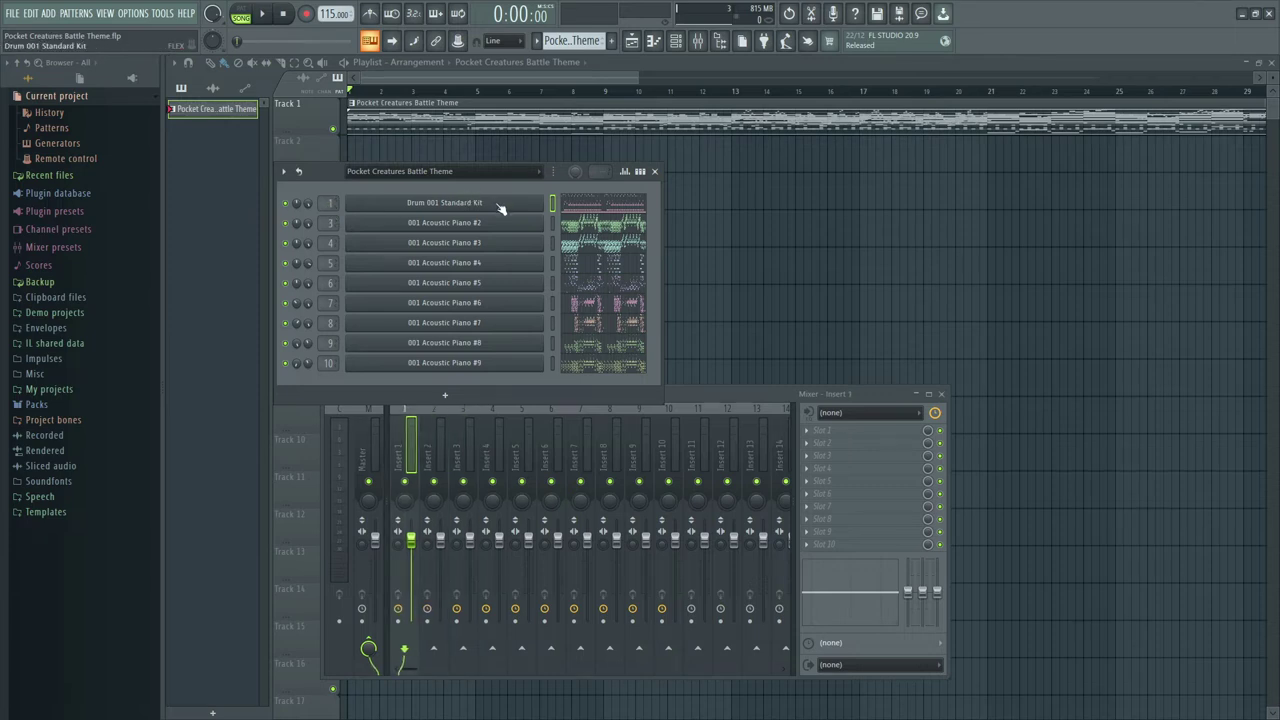
Step: Rename the Drum 001 Standard Kit channel to Drums and give it a drum icon and a green color
{"action": "key", "text": "F2"}
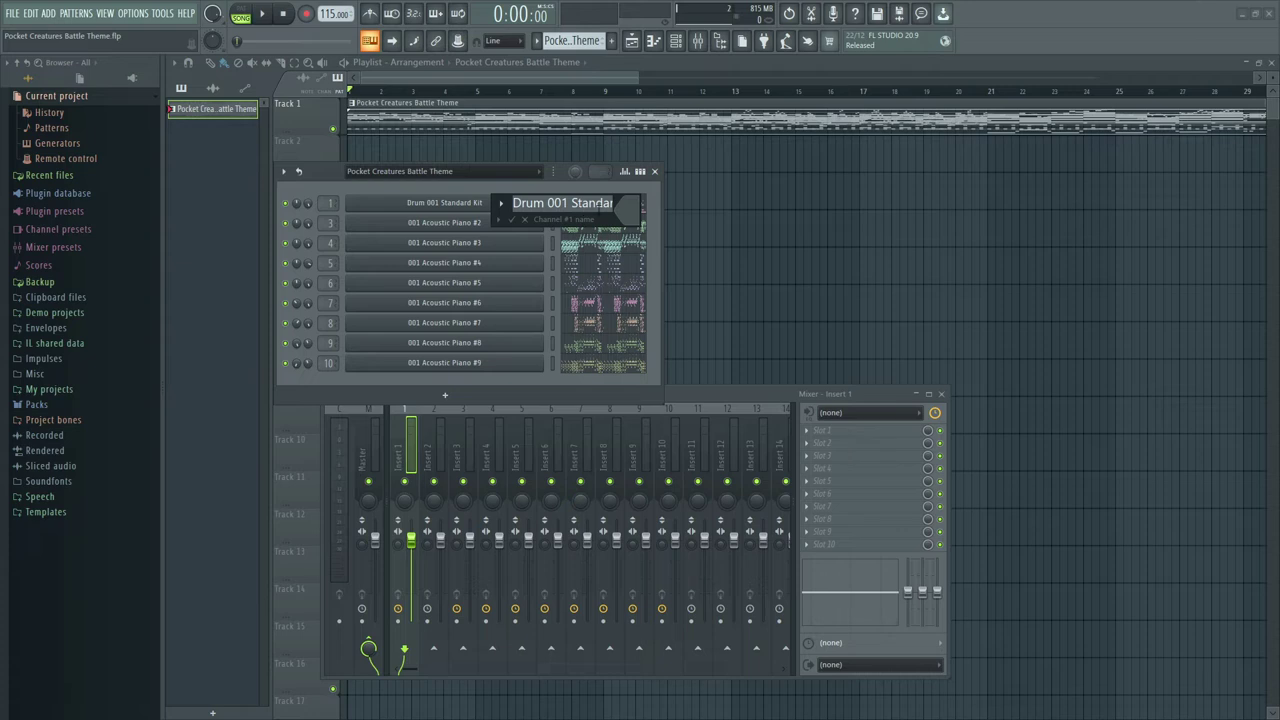
{"action": "type", "text": "Drums"}
{"action": "left_click", "coordinate": [501, 211]}
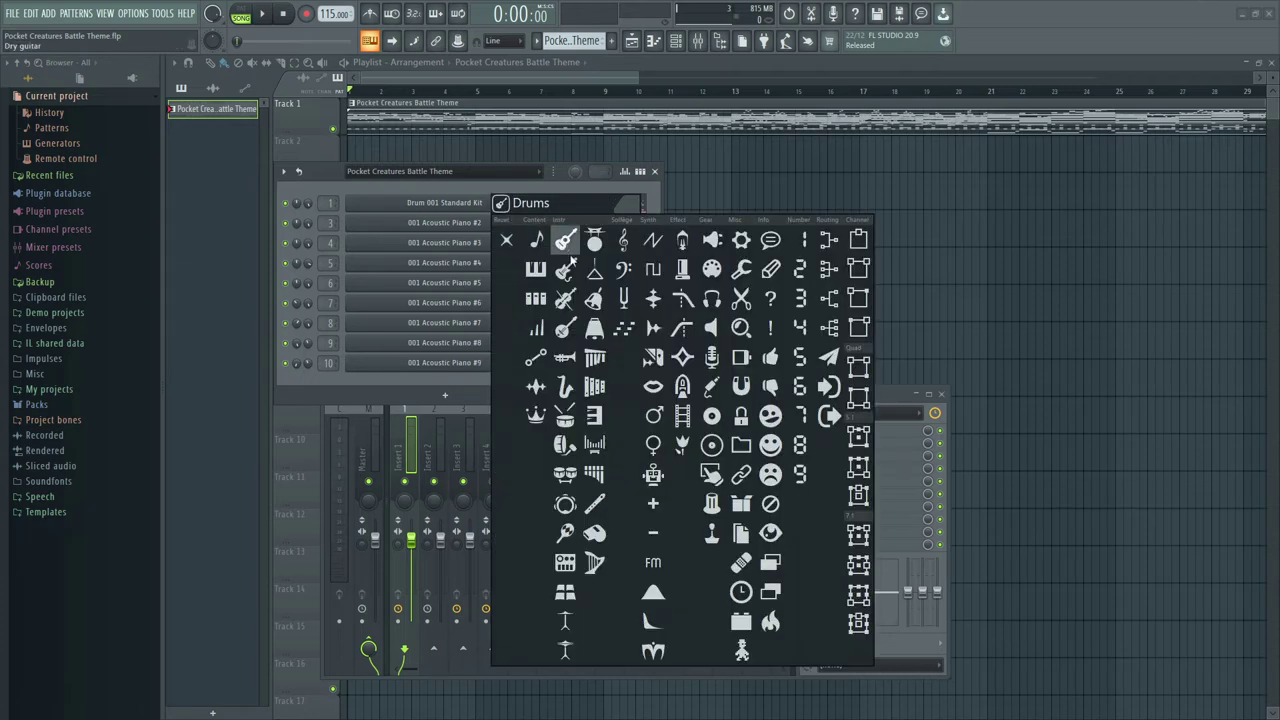
{"action": "left_click", "coordinate": [565, 445]}
{"action": "left_click", "coordinate": [628, 210]}
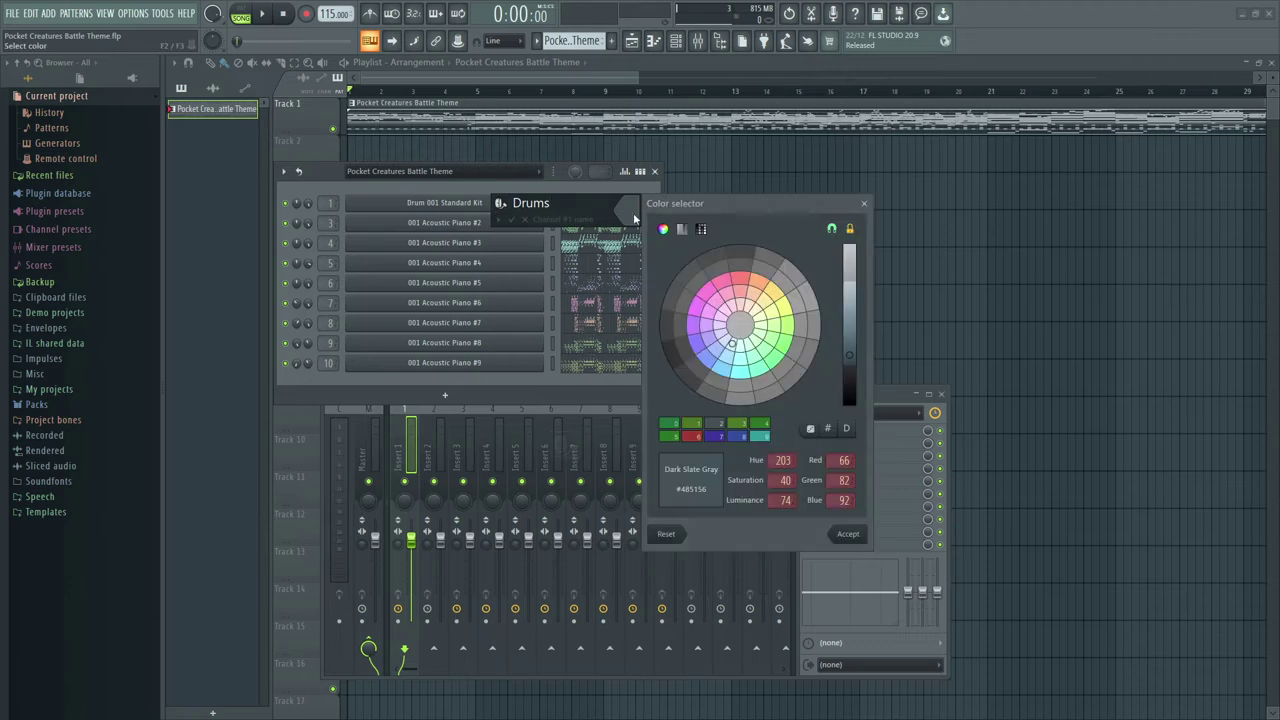
{"action": "left_click", "coordinate": [787, 325]}
{"action": "left_click", "coordinate": [848, 535]}
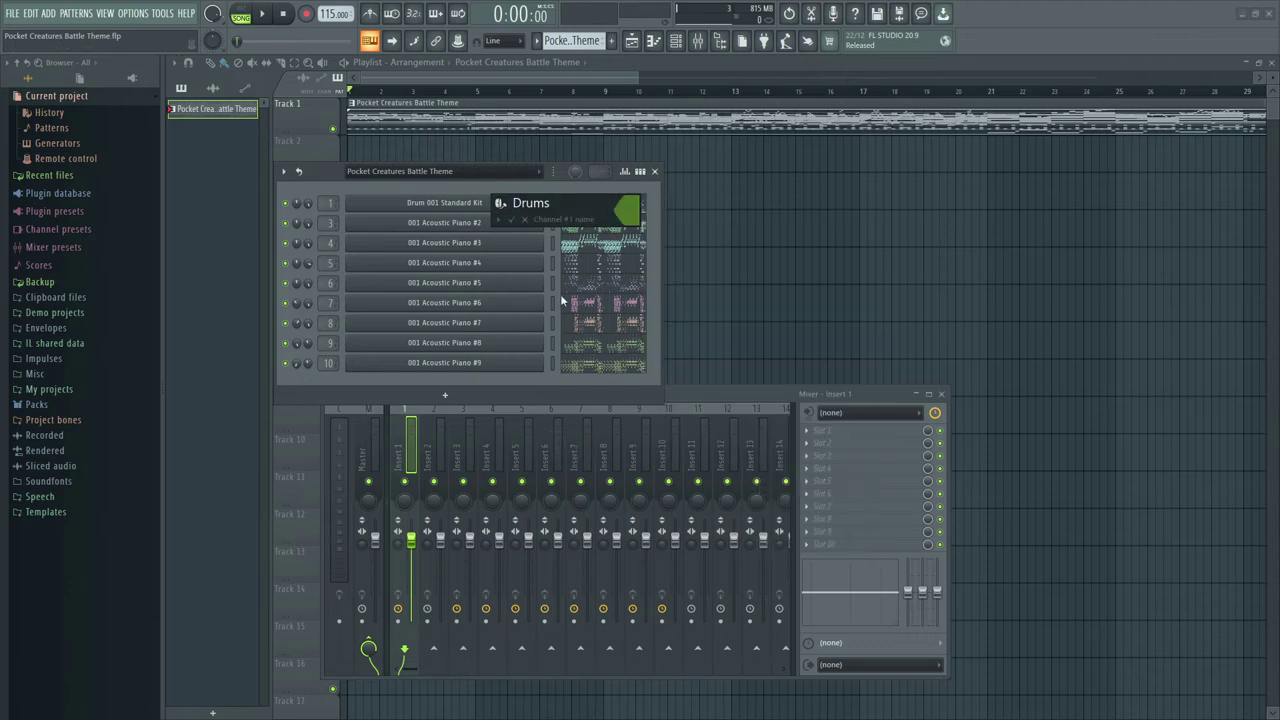
{"action": "left_click", "coordinate": [511, 218]}
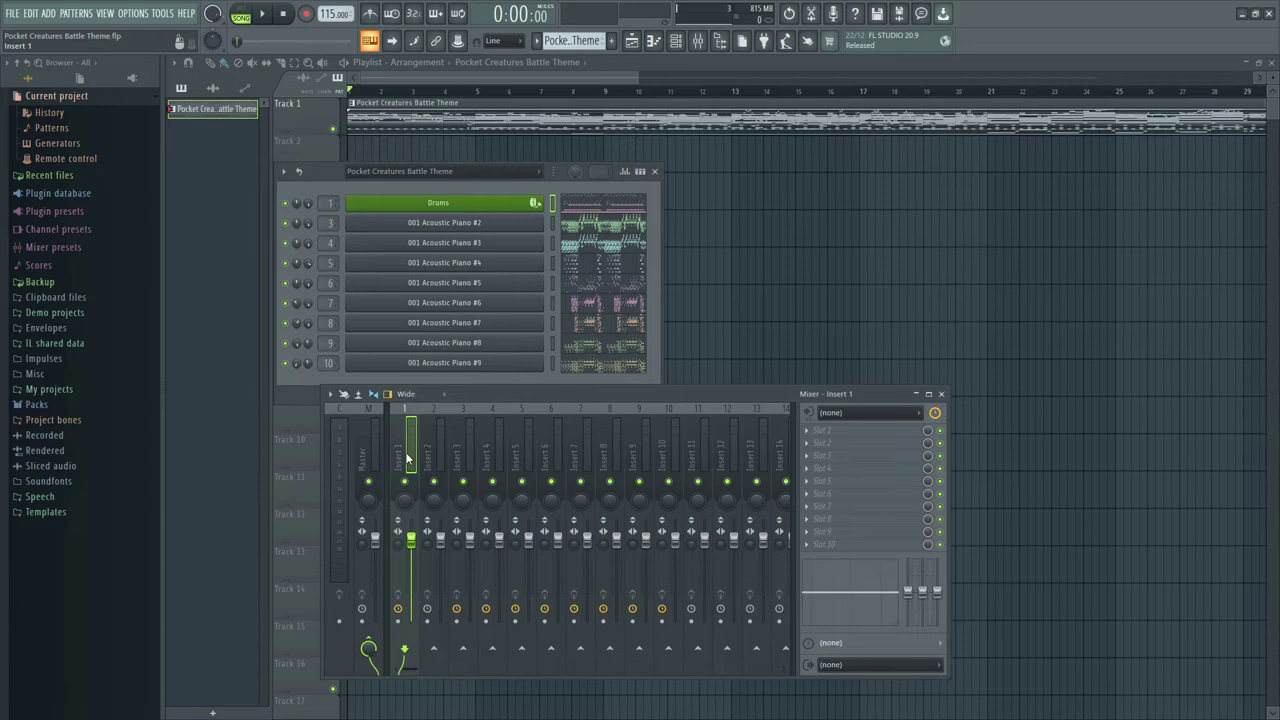
Step: Shift the Drums channel's mixer track back and forth along the mixer, returning it to position 1
{"action": "scroll", "coordinate": [747, 456], "scroll_direction": "down", "scroll_amount": 6}
{"action": "scroll", "coordinate": [523, 456], "scroll_direction": "up", "scroll_amount": 2}
{"action": "scroll", "coordinate": [465, 456], "scroll_direction": "down", "scroll_amount": 3}
{"action": "scroll", "coordinate": [552, 456], "scroll_direction": "down", "scroll_amount": 3}
{"action": "scroll", "coordinate": [645, 456], "scroll_direction": "up", "scroll_amount": 8}
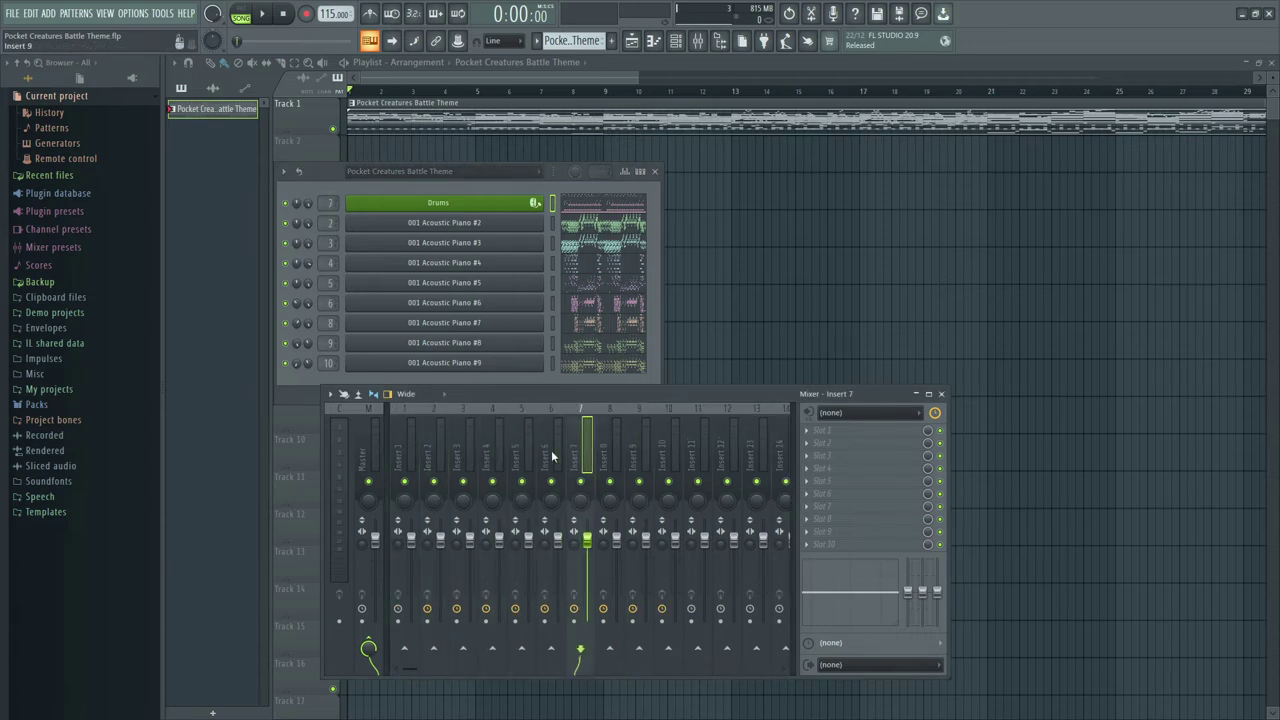
{"action": "scroll", "coordinate": [408, 456], "scroll_direction": "down", "scroll_amount": 3}
{"action": "scroll", "coordinate": [494, 456], "scroll_direction": "up", "scroll_amount": 4}
{"action": "scroll", "coordinate": [777, 456], "scroll_direction": "down", "scroll_amount": 10}
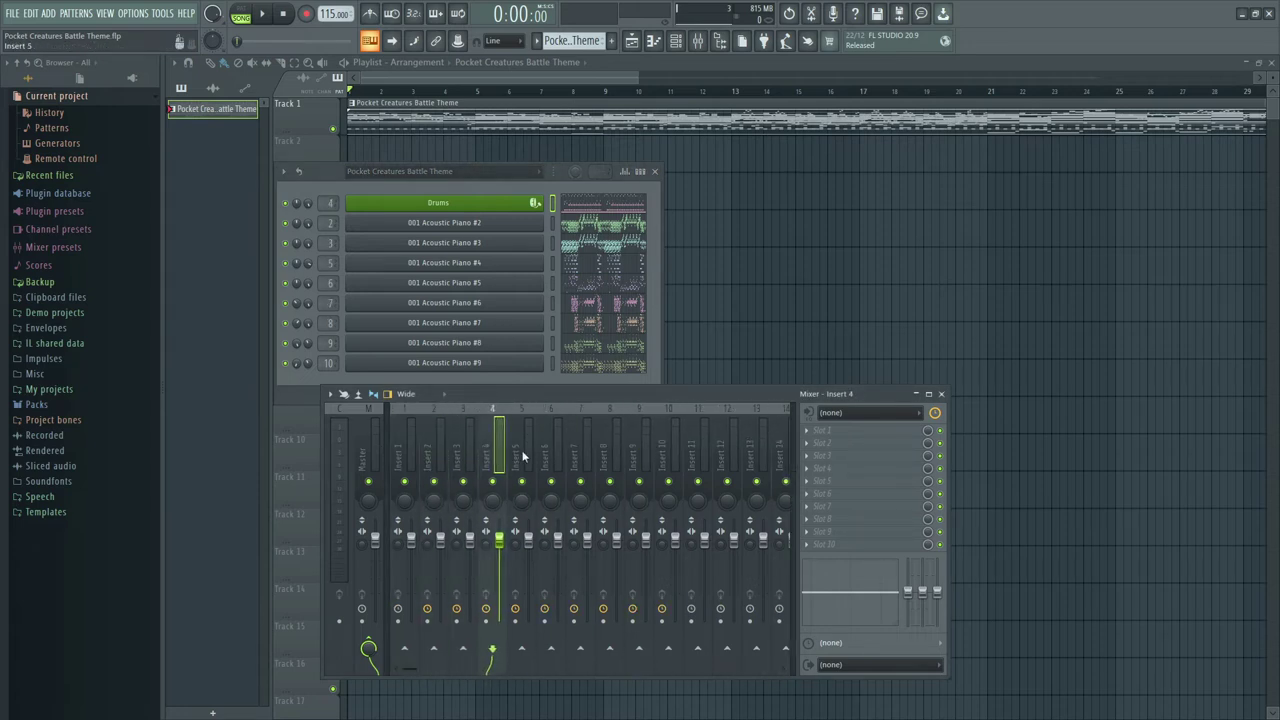
{"action": "scroll", "coordinate": [677, 456], "scroll_direction": "up", "scroll_amount": 8}
{"action": "scroll", "coordinate": [435, 456], "scroll_direction": "down", "scroll_amount": 11}
{"action": "scroll", "coordinate": [749, 456], "scroll_direction": "up", "scroll_amount": 10}
{"action": "scroll", "coordinate": [456, 456], "scroll_direction": "down", "scroll_amount": 10}
{"action": "scroll", "coordinate": [700, 456], "scroll_direction": "up", "scroll_amount": 12}
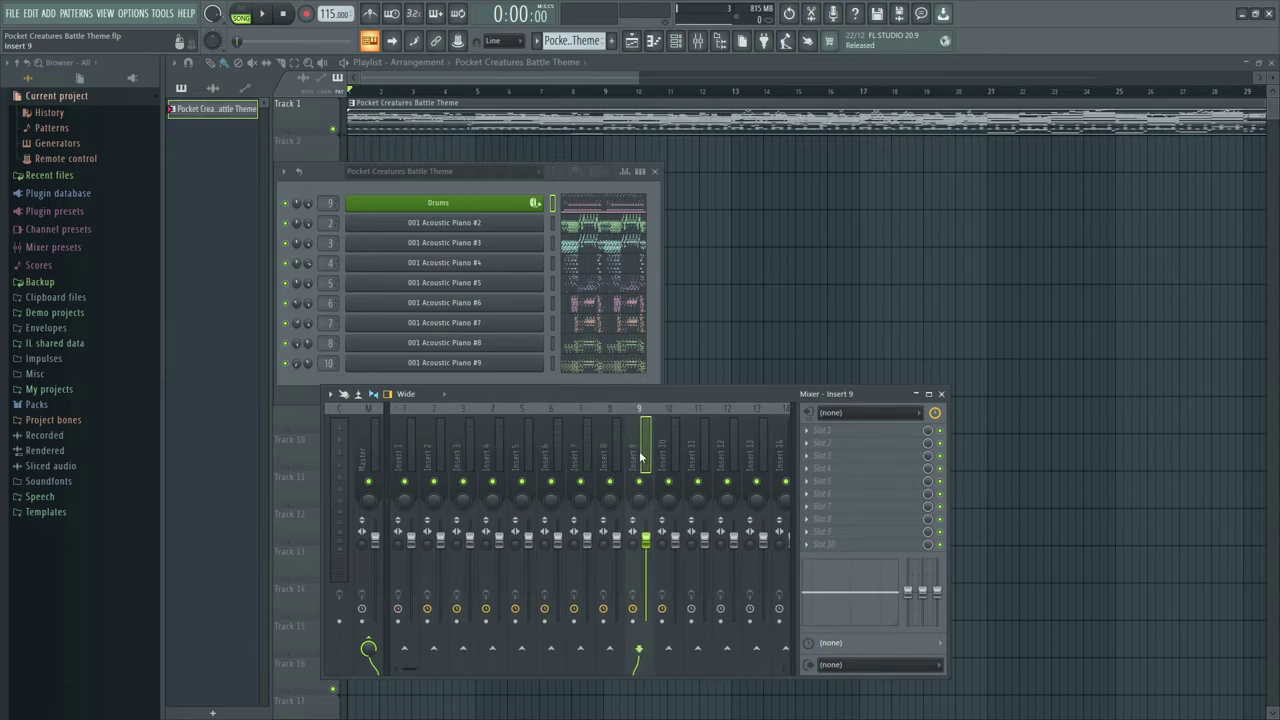
{"action": "scroll", "coordinate": [420, 456], "scroll_direction": "down", "scroll_amount": 13}
{"action": "scroll", "coordinate": [480, 456], "scroll_direction": "up", "scroll_amount": 9}
{"action": "scroll", "coordinate": [524, 456], "scroll_direction": "up", "scroll_amount": 4}
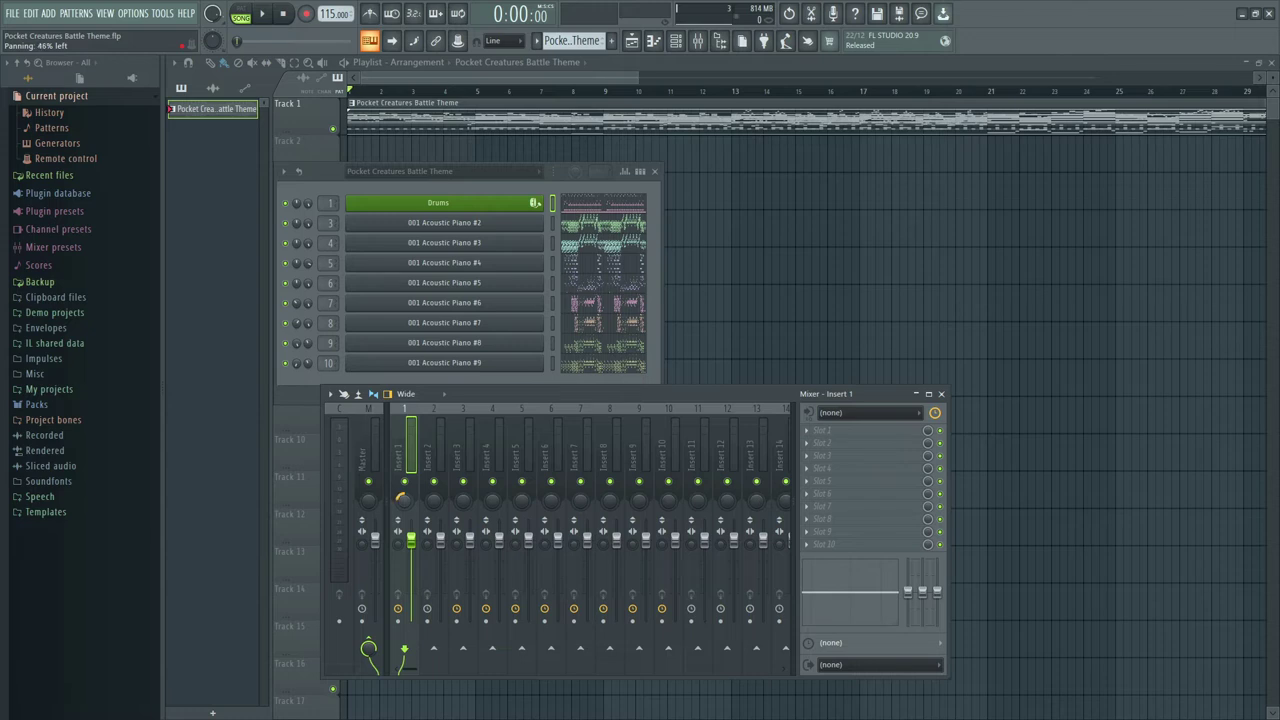
Step: Pan the Insert 1 mixer track left and replace the Drums channel's instrument with Perfect Drums
{"action": "left_click_drag", "start_coordinate": [404, 501], "coordinate": [404, 508]}
{"action": "left_click", "coordinate": [485, 204]}
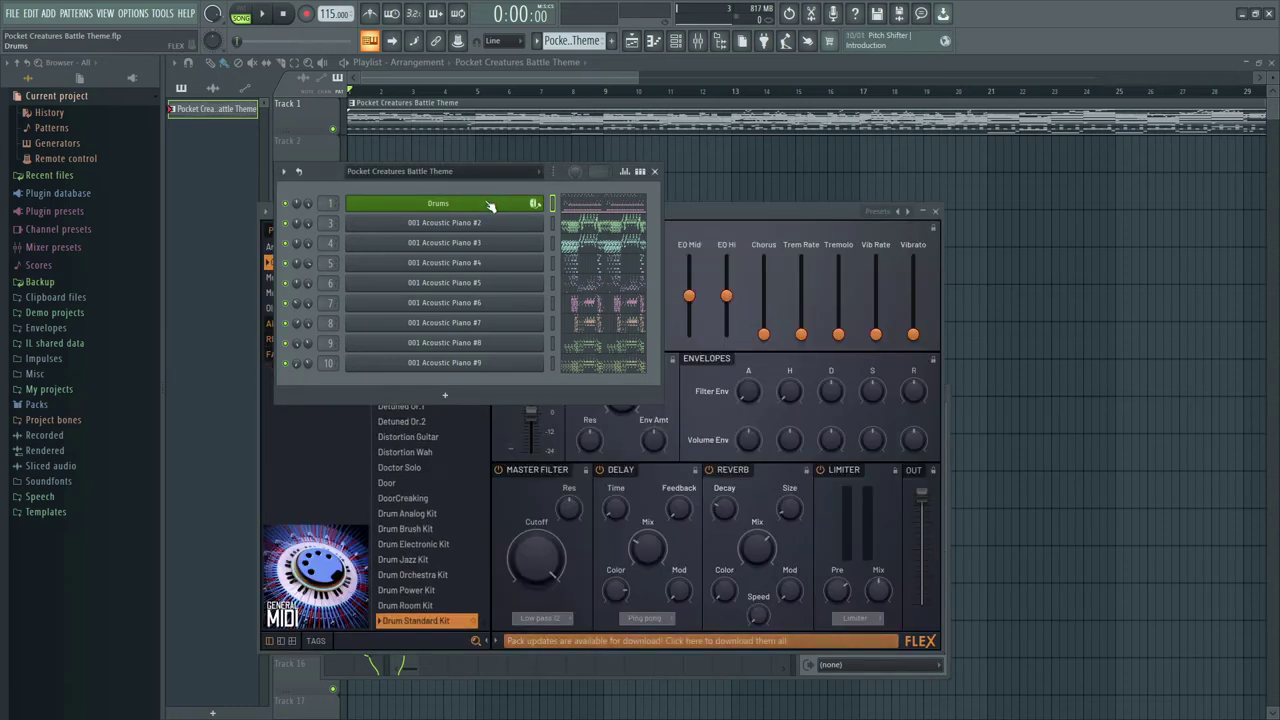
{"action": "right_click", "coordinate": [490, 205]}
{"action": "mouse_move", "coordinate": [625, 308]}
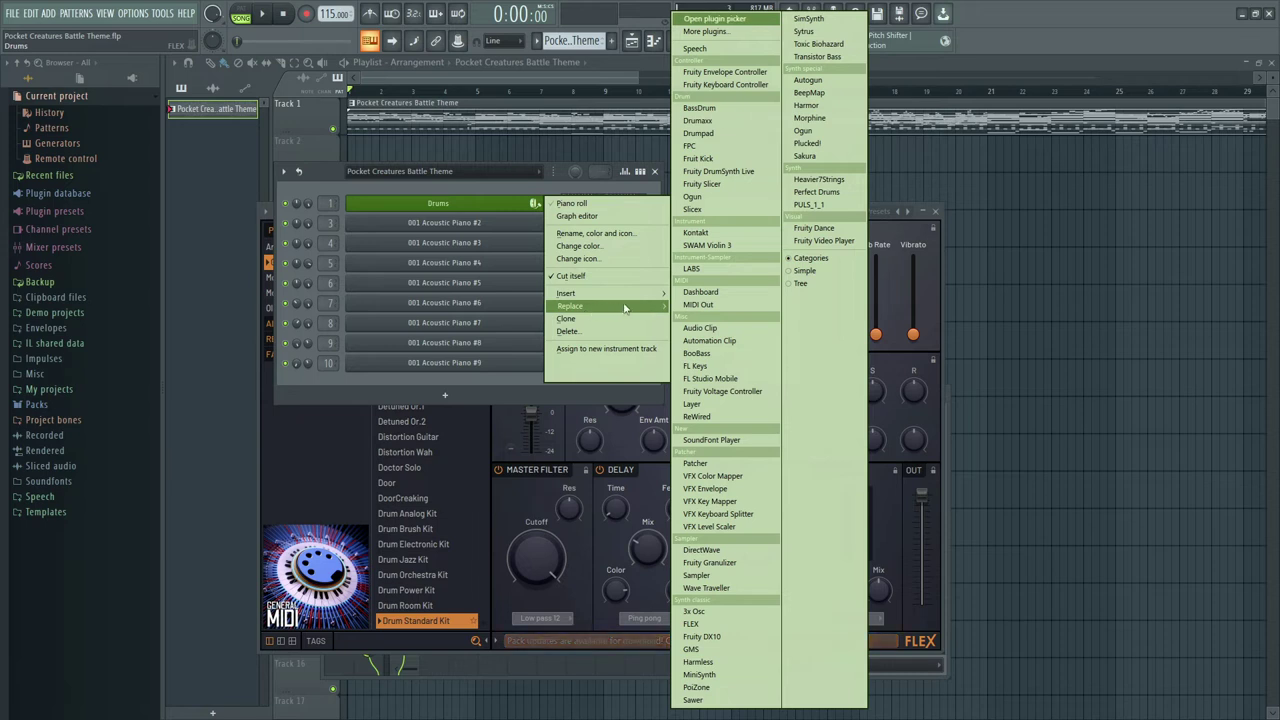
{"action": "left_click", "coordinate": [817, 192]}
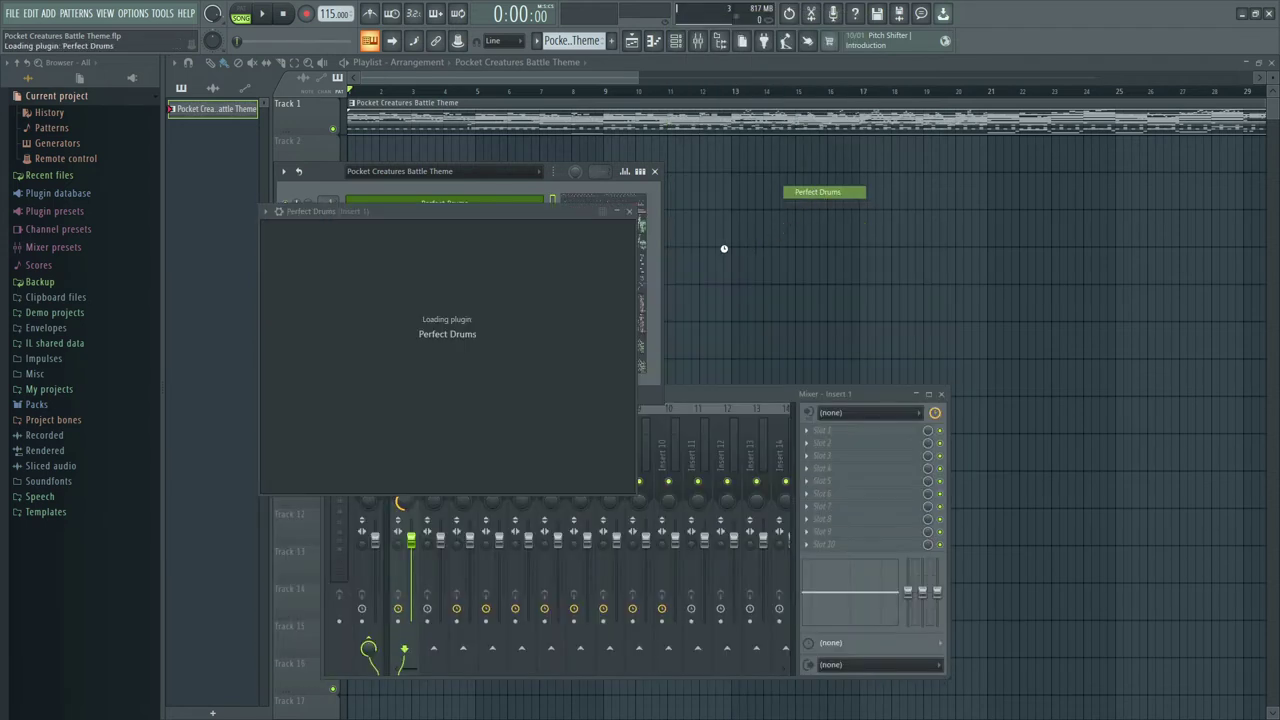
Step: Play the song briefly with the mixer in view, and lower the volume faders of Insert 3 and Insert 4
{"action": "left_click", "coordinate": [594, 398]}
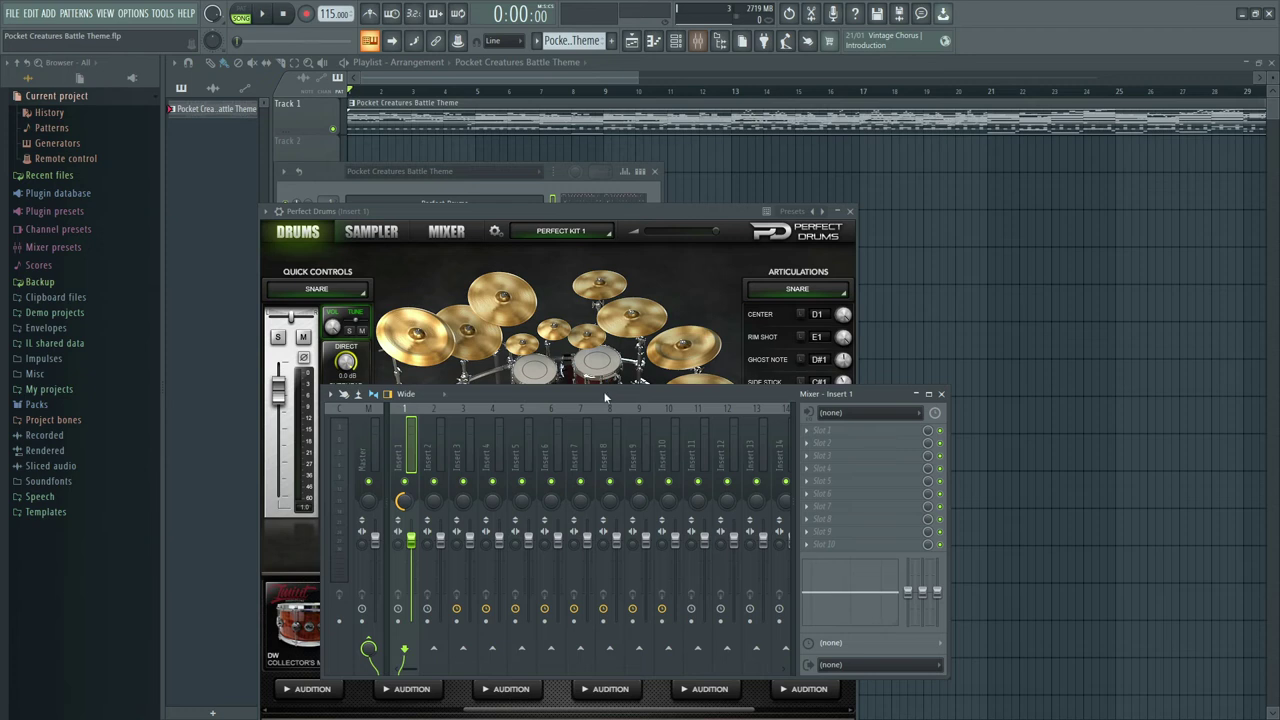
{"action": "key", "text": "space"}
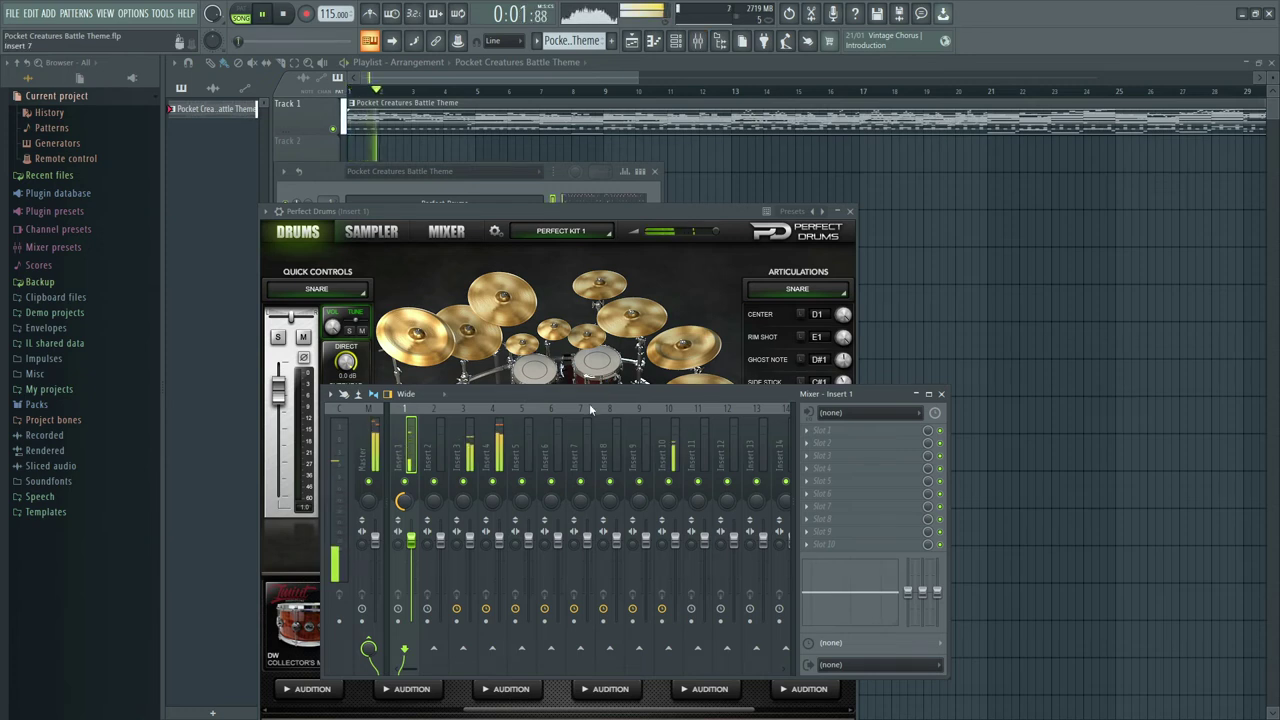
{"action": "key", "text": "space"}
{"action": "left_click_drag", "start_coordinate": [499, 541], "coordinate": [470, 555]}
Step: Rename the Insert 1 mixer track to Drums and give it a drum icon and a green color
{"action": "double_click", "coordinate": [400, 460]}
{"action": "type", "text": "Drums"}
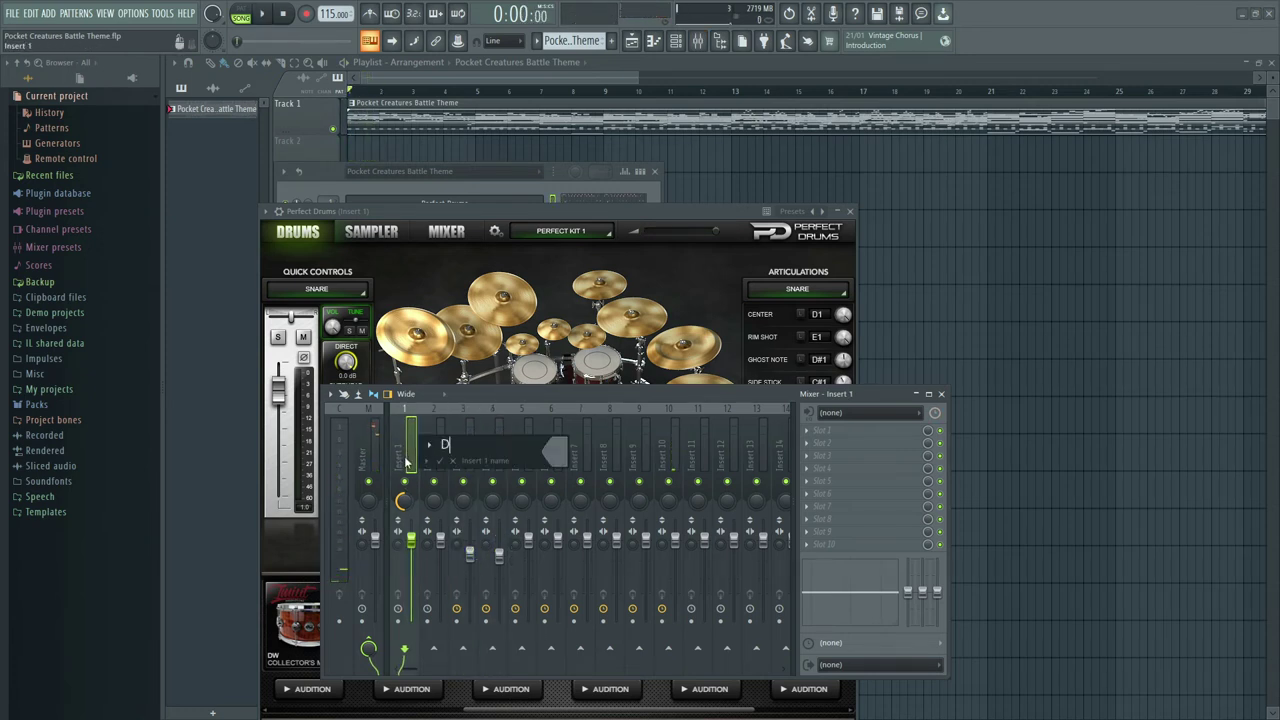
{"action": "left_click", "coordinate": [561, 455]}
{"action": "left_click", "coordinate": [730, 490]}
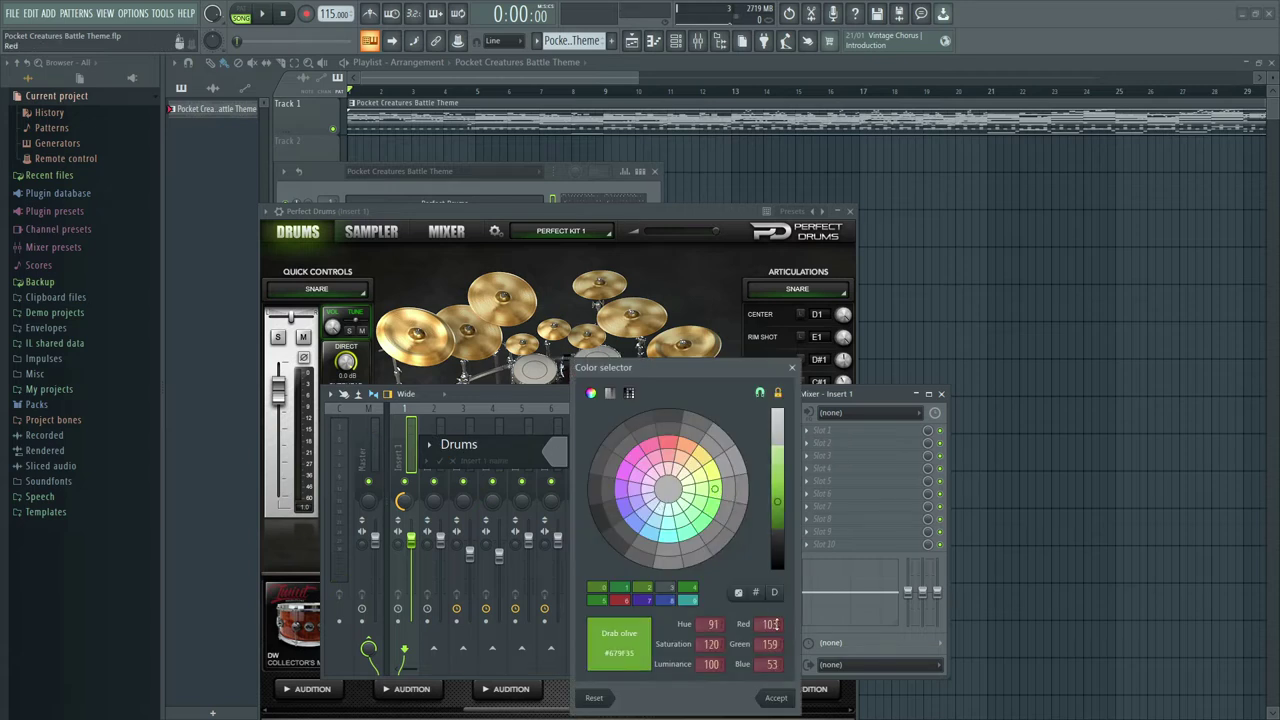
{"action": "left_click", "coordinate": [429, 446]}
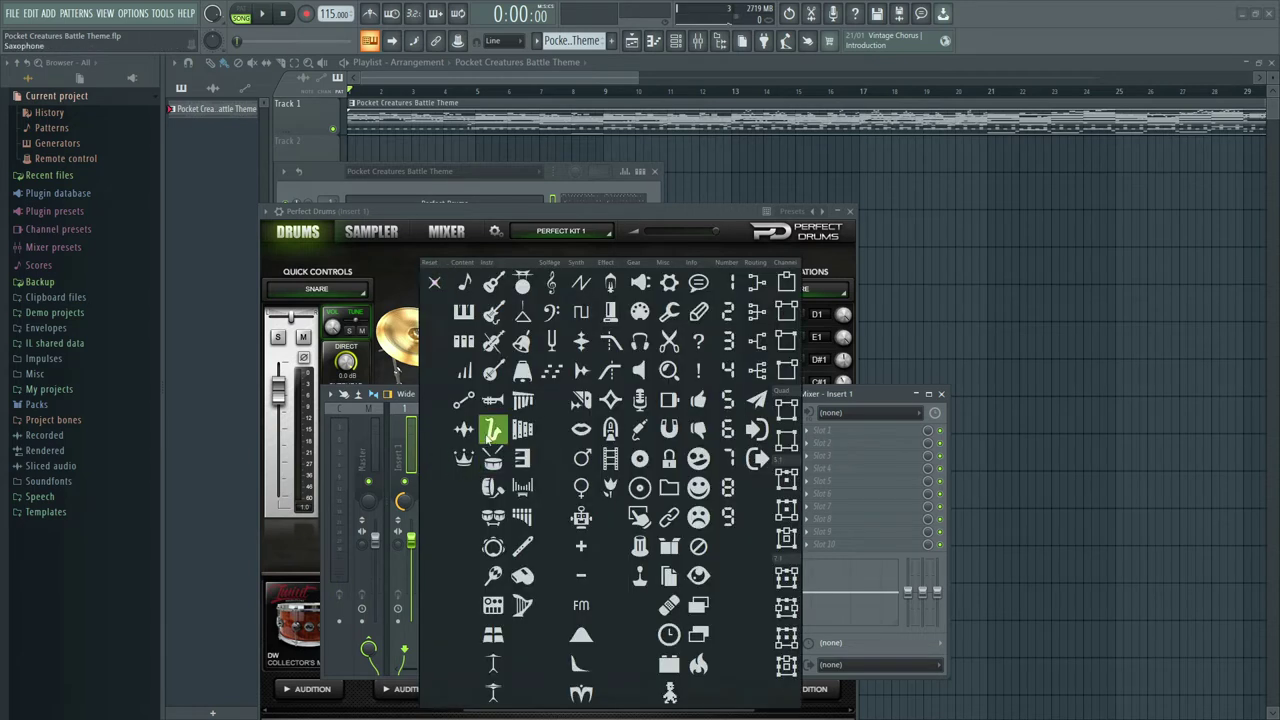
{"action": "left_click", "coordinate": [492, 430]}
{"action": "left_click", "coordinate": [441, 462]}
Step: Move the mixer clear of the Perfect Drums window and load the Rock drum kit.pdx combined preset
{"action": "left_click_drag", "start_coordinate": [481, 396], "coordinate": [809, 291]}
{"action": "left_click", "coordinate": [621, 322]}
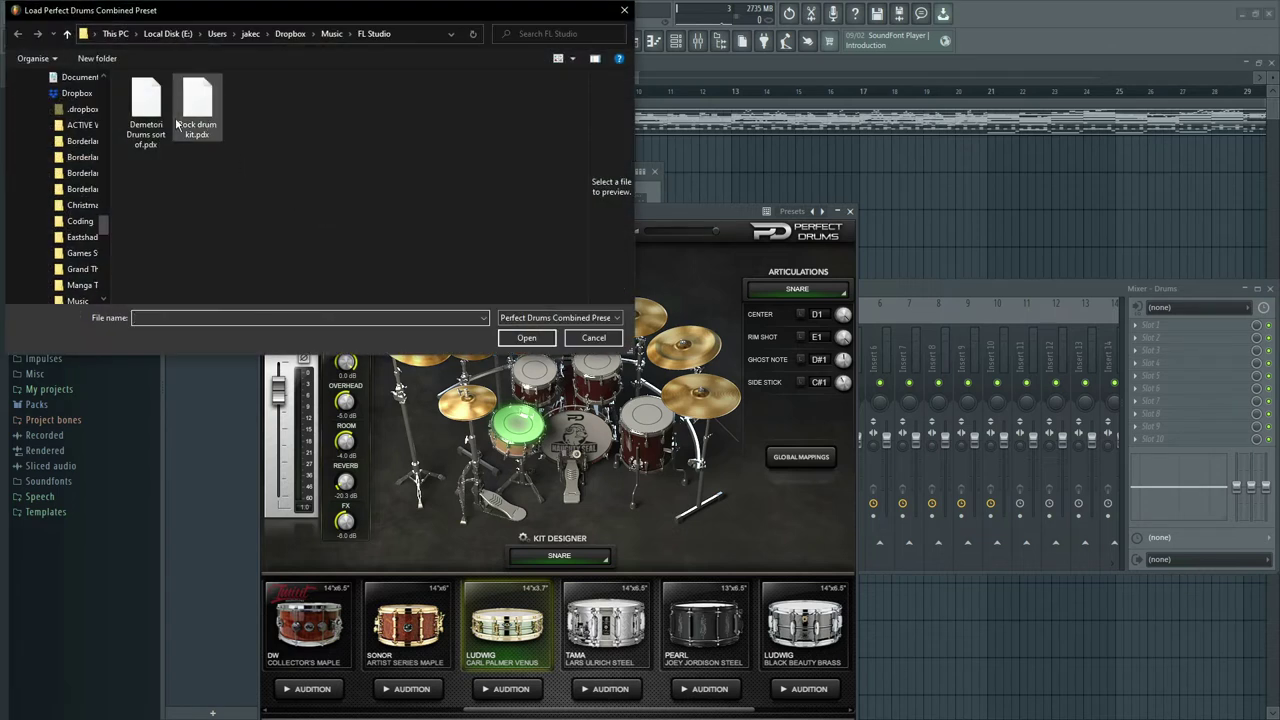
{"action": "double_click", "coordinate": [190, 118]}
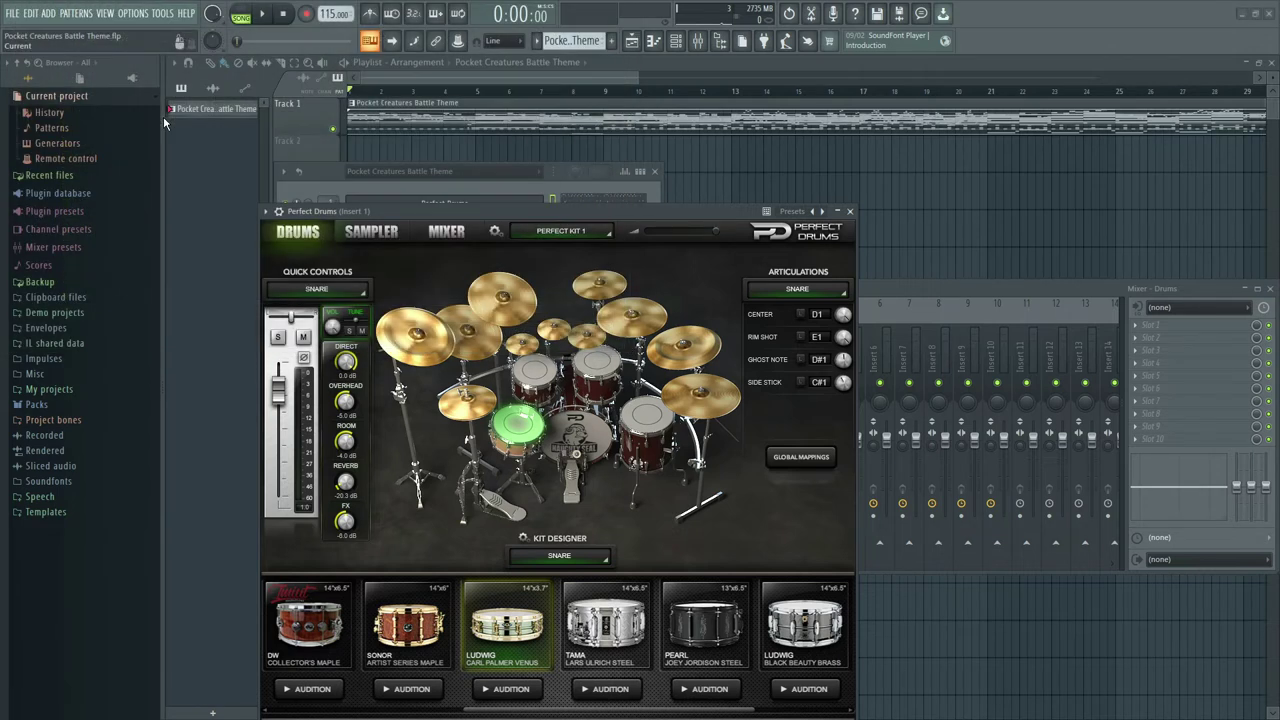
Step: Start song playback and examine the kick, snare, Tom 1, Tom 2 and Tom 3 choices in the Perfect Drums kit designer
{"action": "left_click", "coordinate": [881, 305]}
{"action": "left_click", "coordinate": [265, 15]}
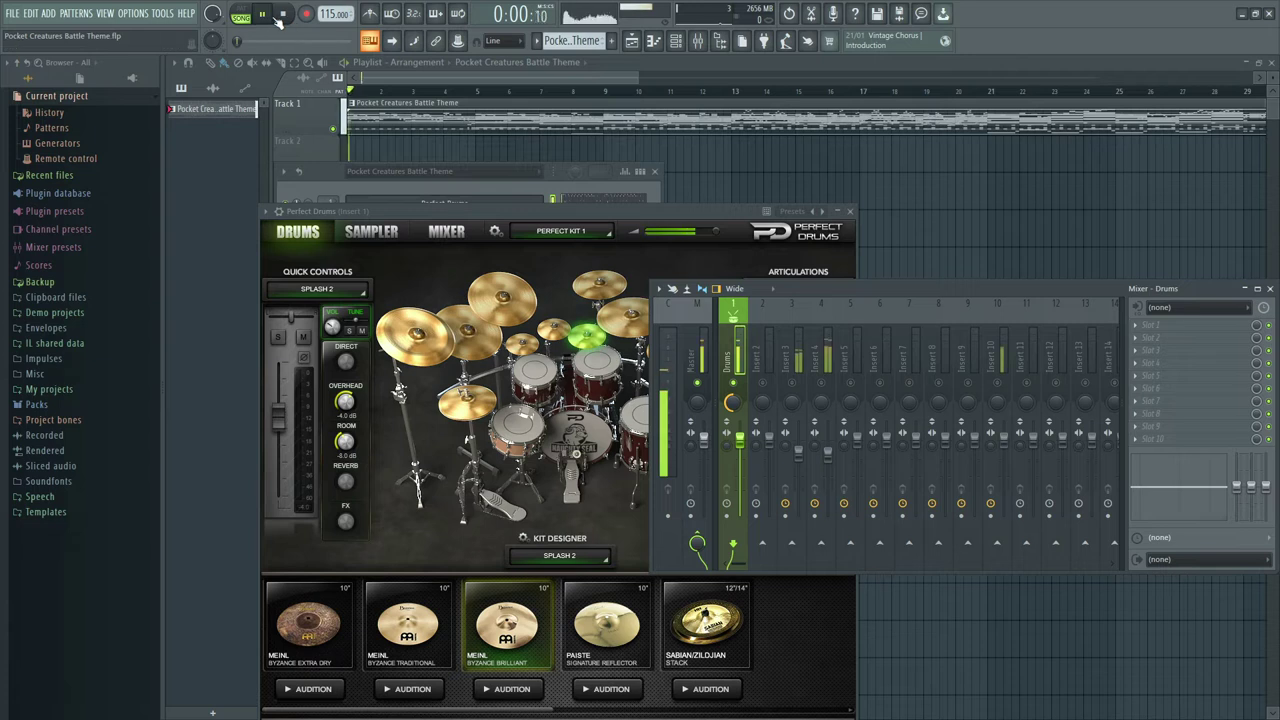
{"action": "left_click", "coordinate": [597, 555]}
{"action": "left_click", "coordinate": [597, 555]}
{"action": "left_click", "coordinate": [529, 576]}
{"action": "left_click", "coordinate": [559, 555]}
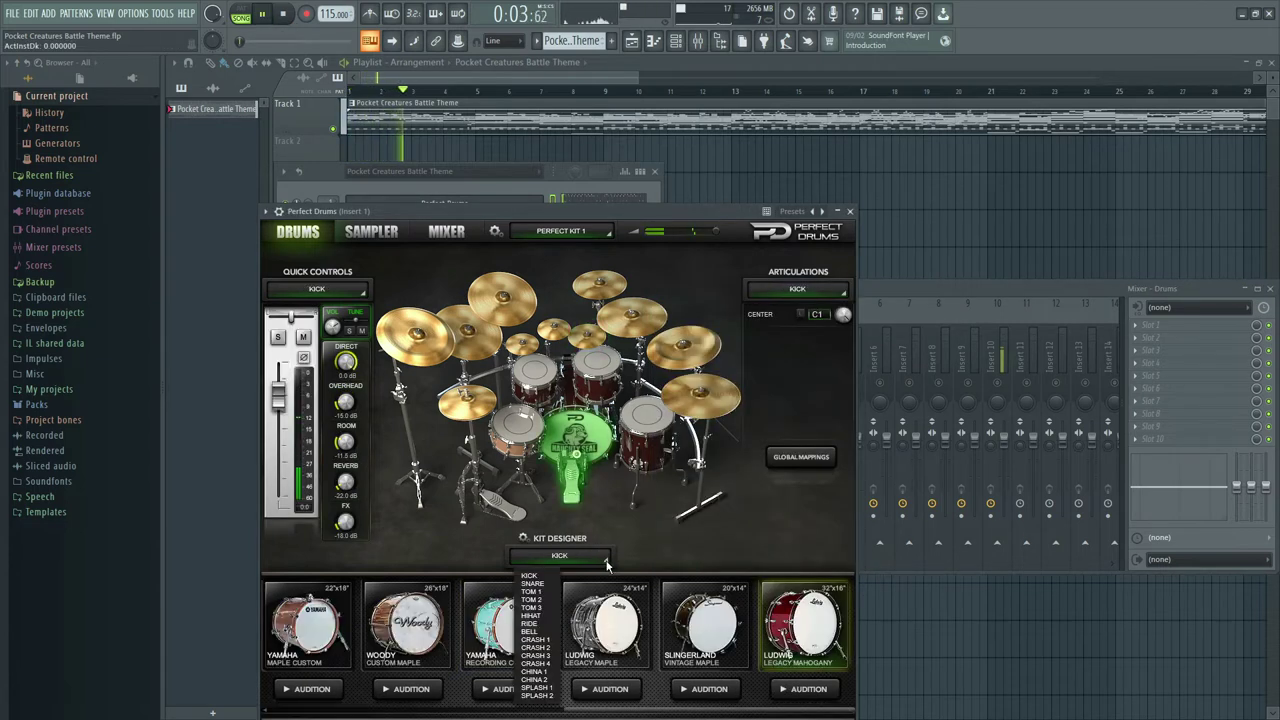
{"action": "left_click", "coordinate": [540, 584]}
{"action": "left_click", "coordinate": [604, 557]}
{"action": "left_click", "coordinate": [530, 591]}
{"action": "left_click", "coordinate": [604, 560]}
{"action": "left_click", "coordinate": [531, 599]}
{"action": "left_click", "coordinate": [560, 556]}
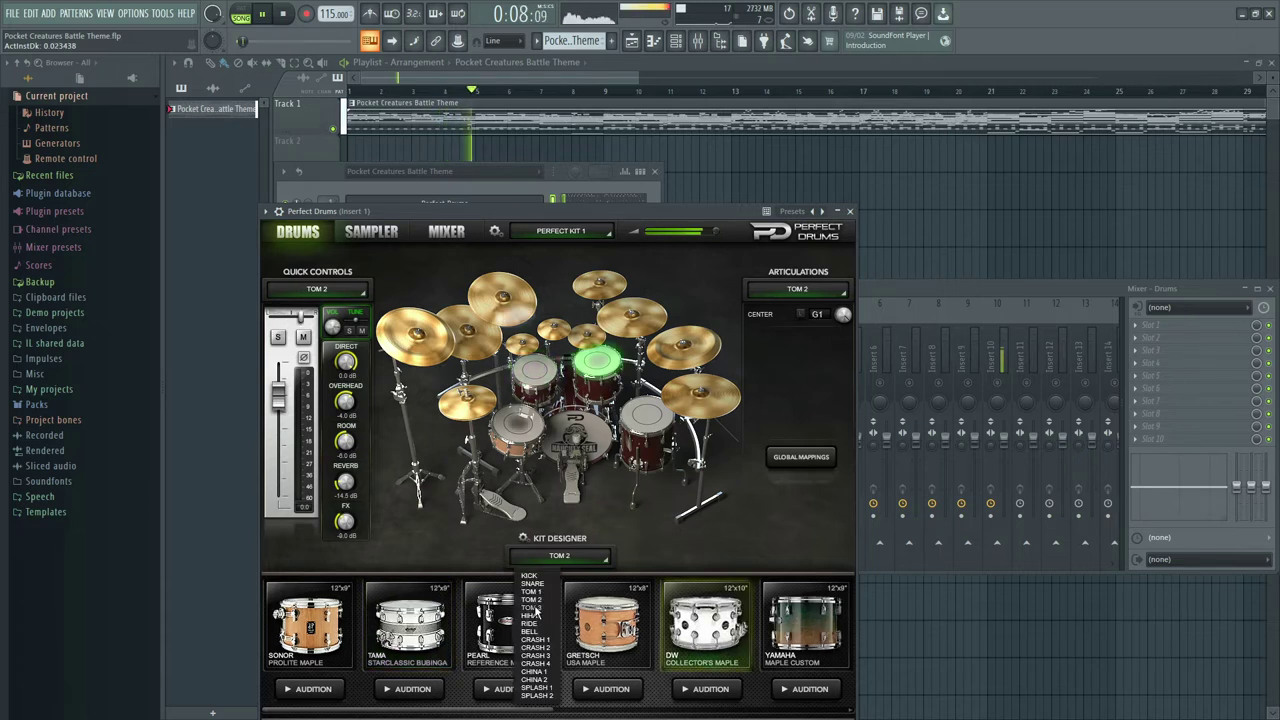
{"action": "left_click", "coordinate": [531, 607]}
Step: Examine the hi-hat, ride and bell choices in the kit designer while the song plays
{"action": "left_click", "coordinate": [604, 557]}
{"action": "left_click", "coordinate": [530, 615]}
{"action": "left_click", "coordinate": [606, 558]}
{"action": "left_click", "coordinate": [535, 623]}
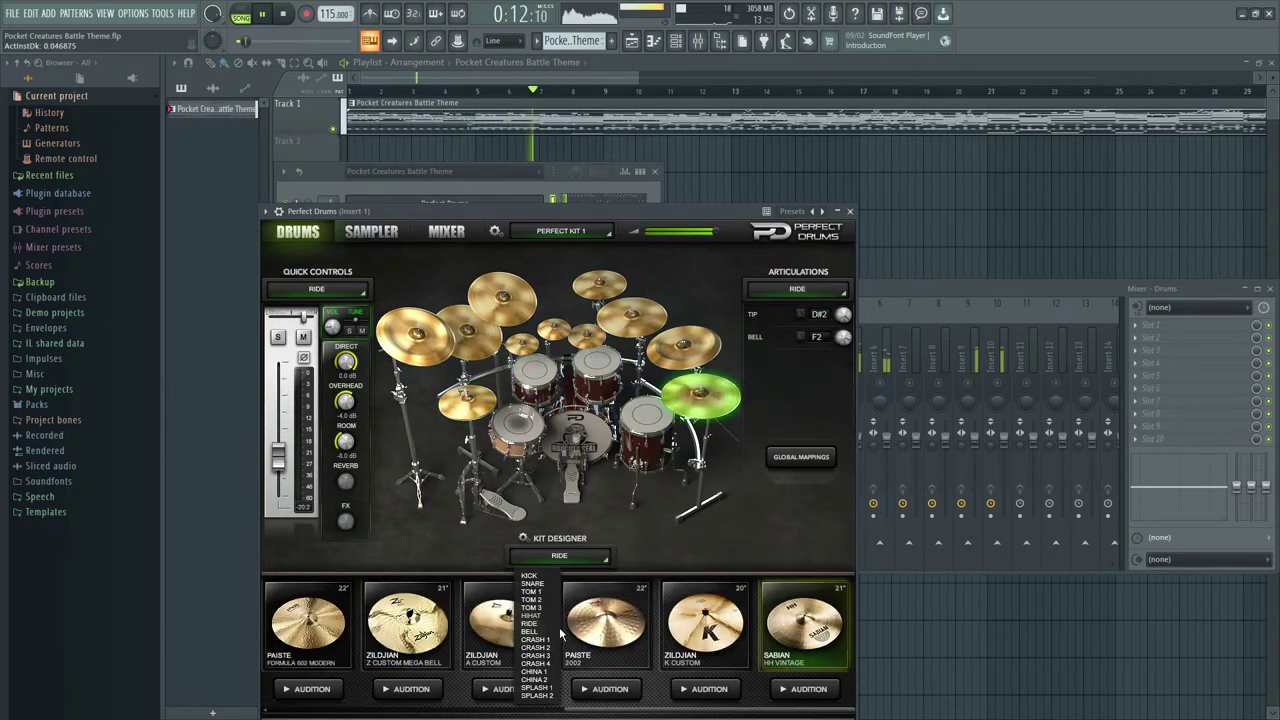
{"action": "left_click", "coordinate": [556, 631]}
Step: Examine the cymbal choices for Crash 1 through Crash 4 in the kit designer
{"action": "left_click", "coordinate": [560, 556]}
{"action": "left_click", "coordinate": [535, 639]}
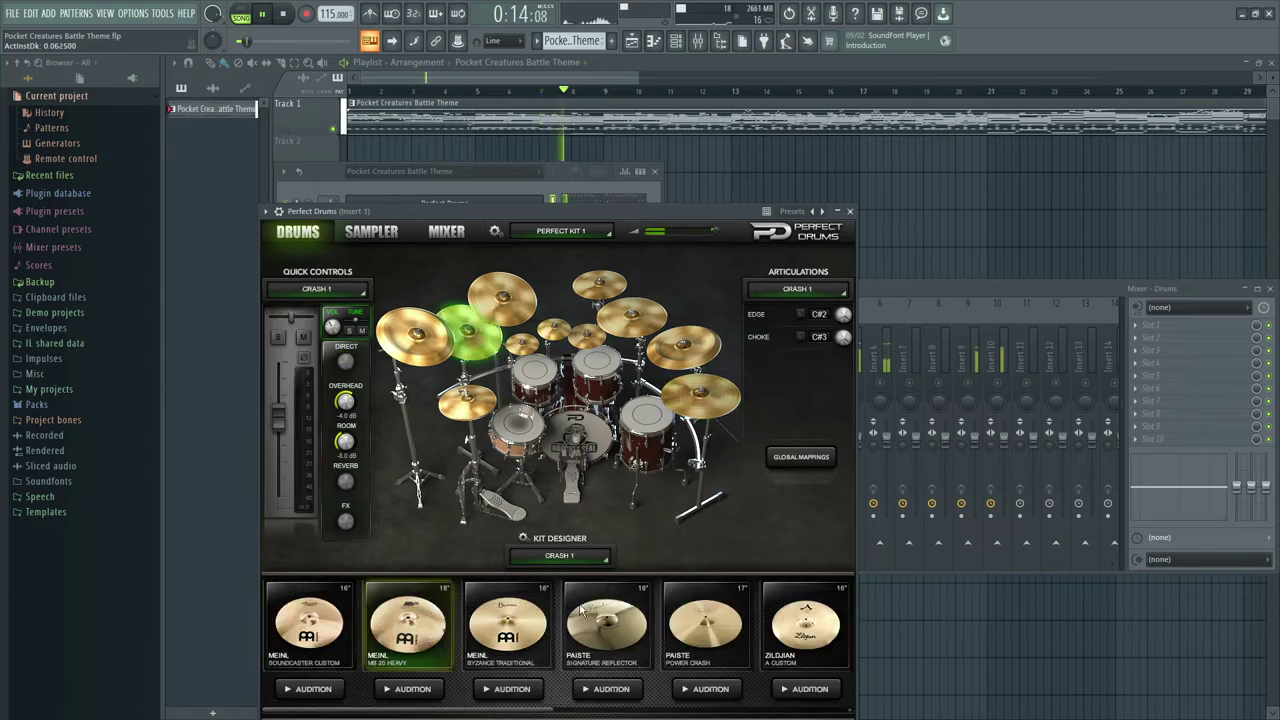
{"action": "left_click", "coordinate": [560, 556]}
{"action": "left_click", "coordinate": [535, 647]}
{"action": "left_click", "coordinate": [560, 556]}
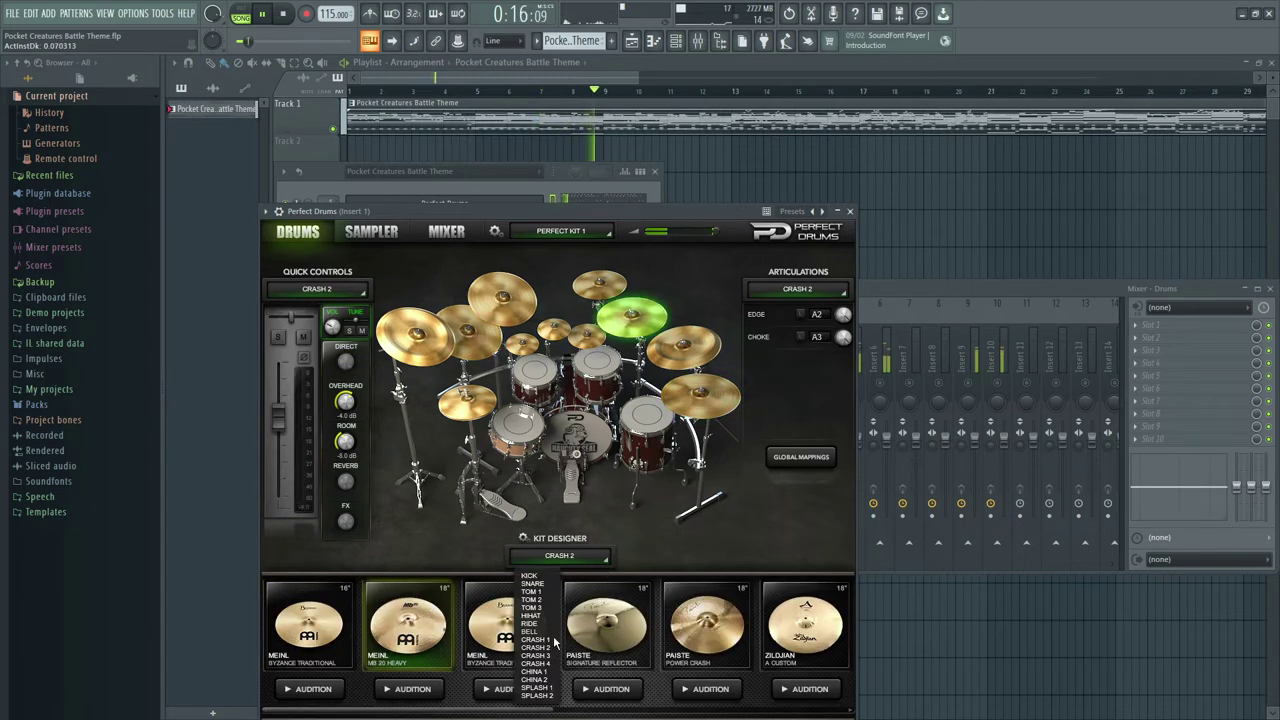
{"action": "left_click", "coordinate": [535, 655]}
{"action": "left_click", "coordinate": [560, 556]}
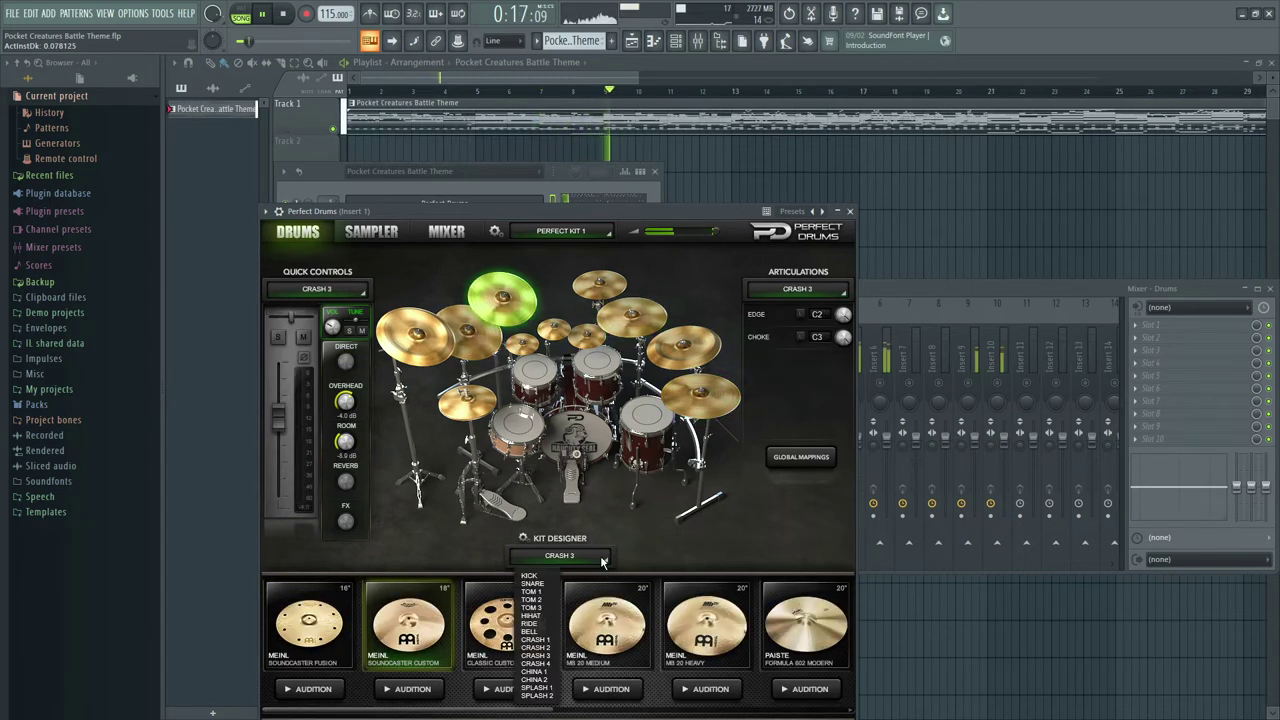
{"action": "left_click", "coordinate": [538, 663]}
Step: Examine the China 1, China 2, Splash 1 and Splash 2 choices, stop playback and move the Perfect Drums window off the channel rack
{"action": "left_click", "coordinate": [548, 556]}
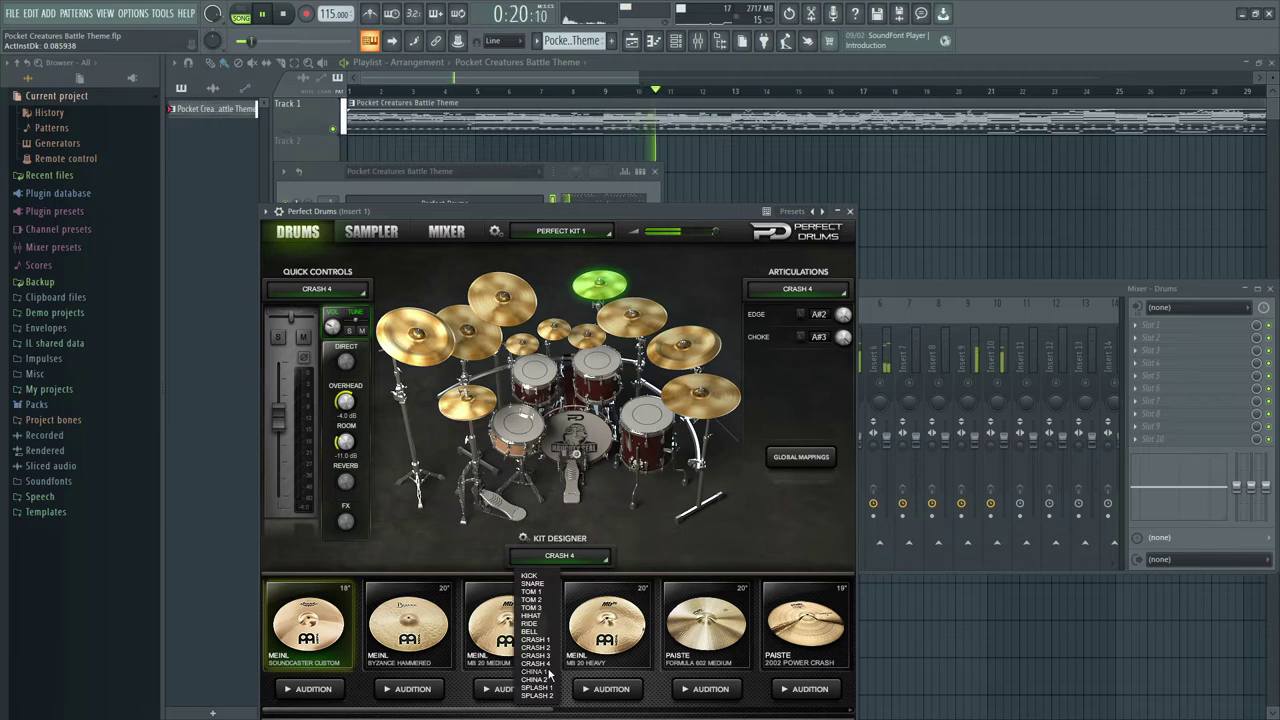
{"action": "left_click", "coordinate": [538, 671]}
{"action": "left_click", "coordinate": [560, 556]}
{"action": "left_click", "coordinate": [590, 558]}
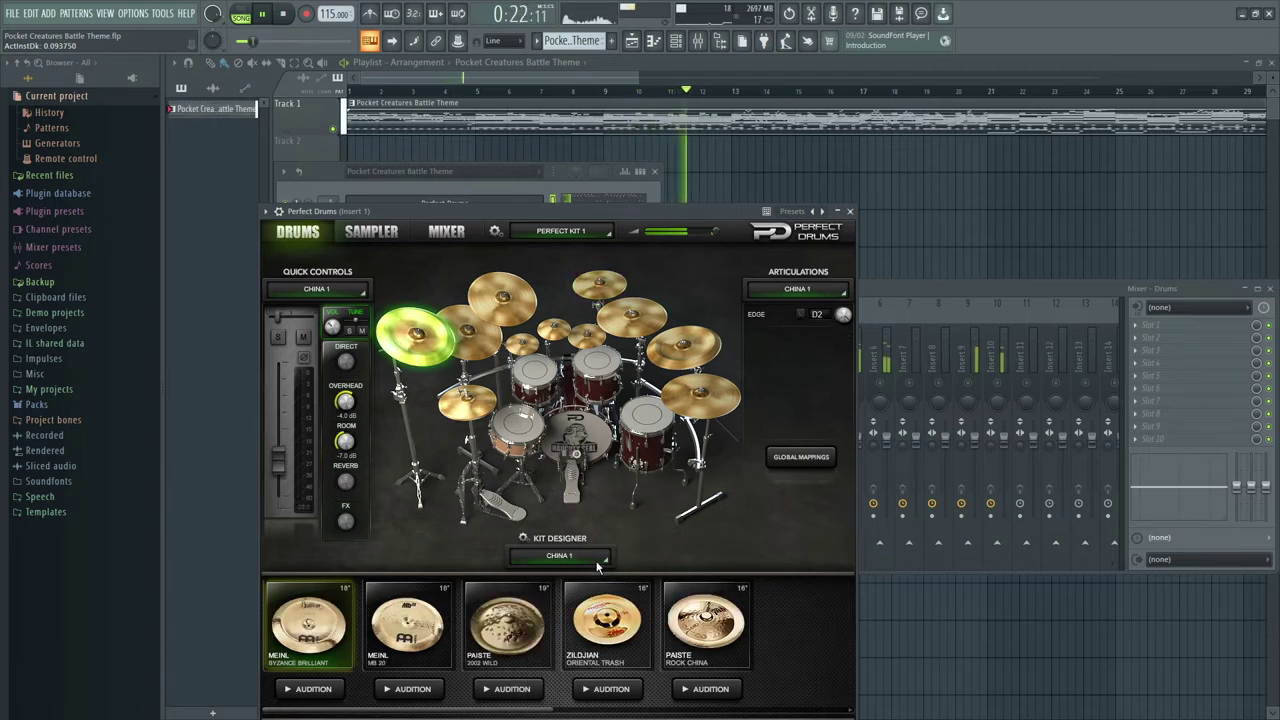
{"action": "left_click", "coordinate": [597, 562]}
{"action": "left_click", "coordinate": [535, 679]}
{"action": "left_click", "coordinate": [555, 556]}
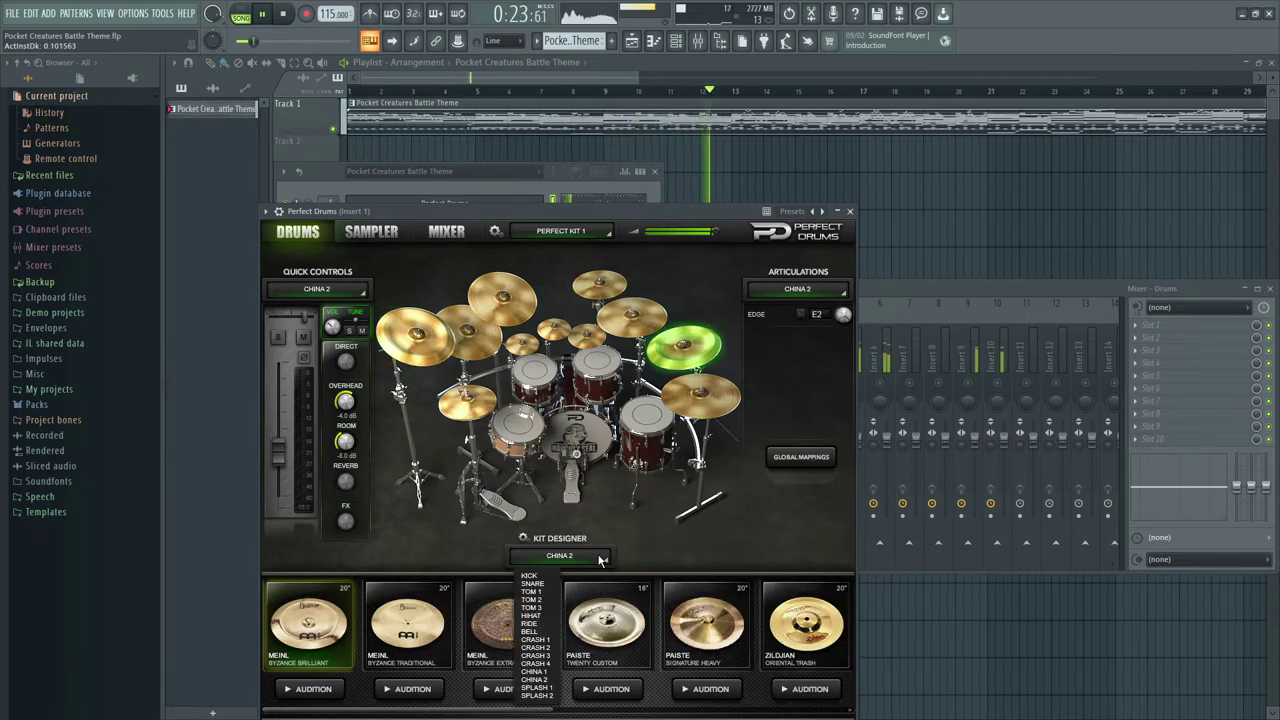
{"action": "left_click", "coordinate": [549, 687]}
{"action": "left_click", "coordinate": [555, 556]}
{"action": "left_click", "coordinate": [540, 695]}
{"action": "left_click", "coordinate": [283, 14]}
{"action": "left_click_drag", "start_coordinate": [392, 214], "coordinate": [427, 243]}
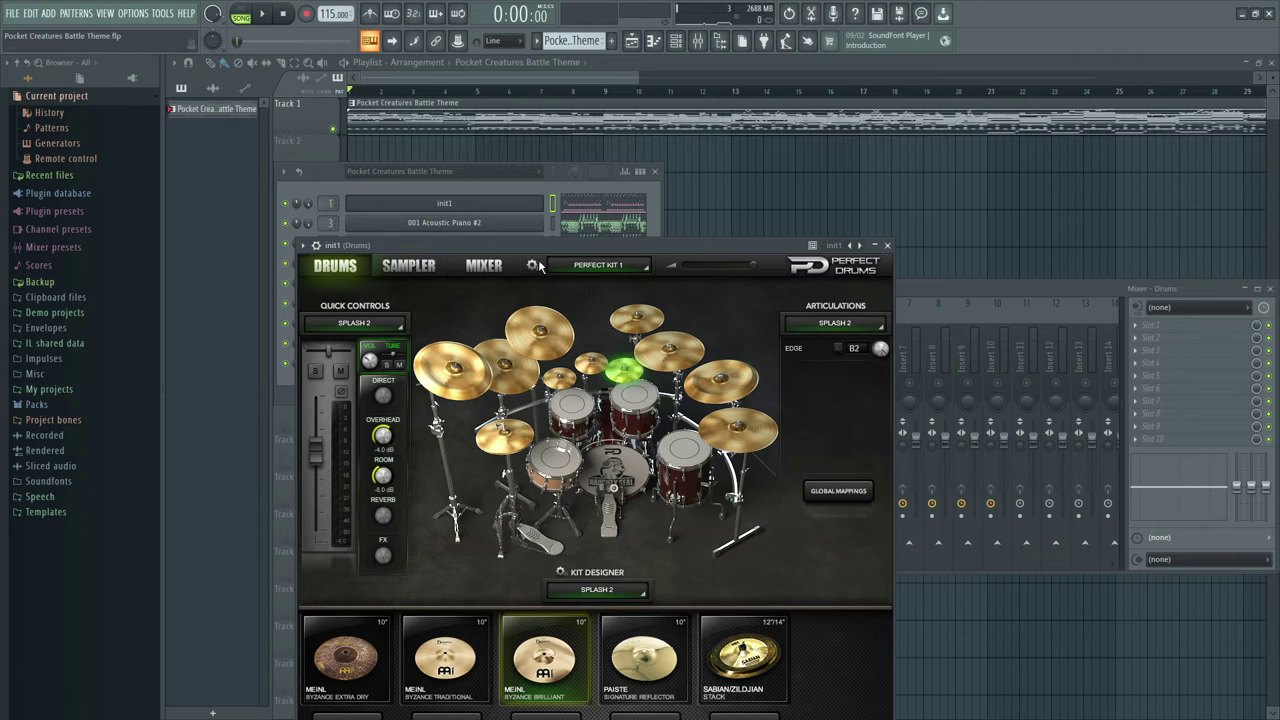
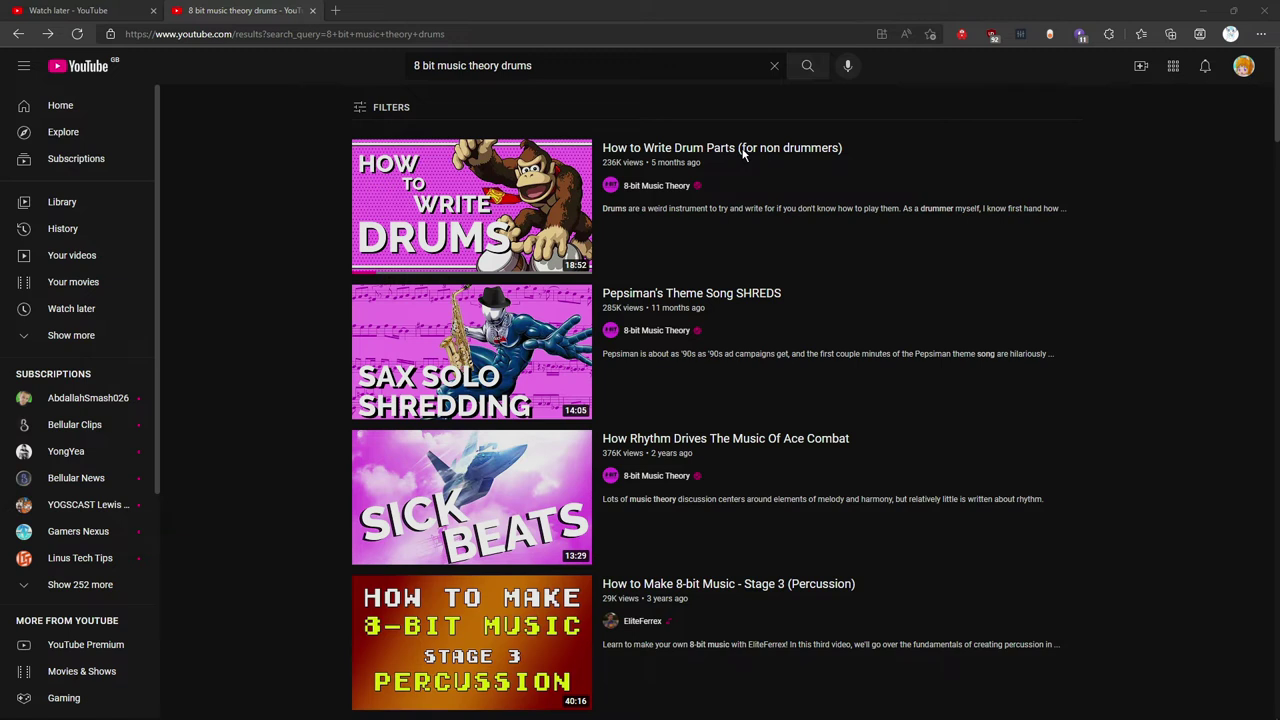
Step: Open the video "How to Write Drum Parts (for non drummers)" from the YouTube search results and pause it
{"action": "left_click", "coordinate": [766, 150]}
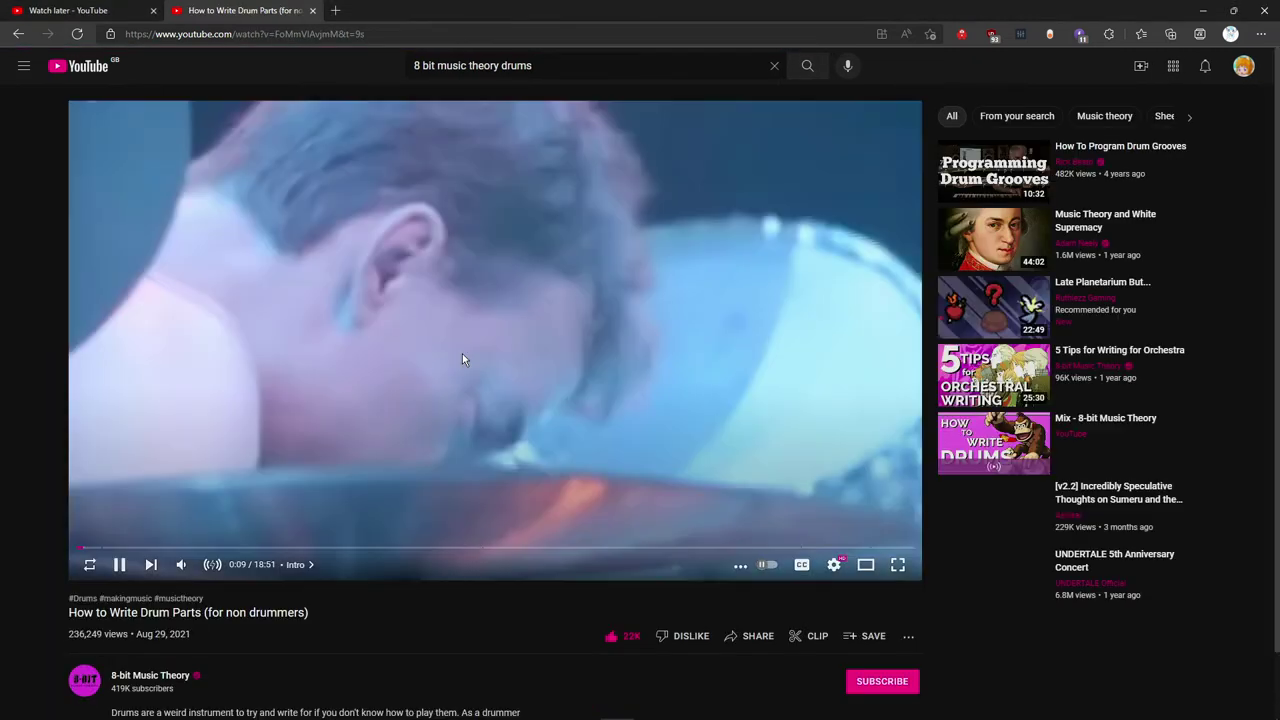
{"action": "left_click", "coordinate": [517, 379]}
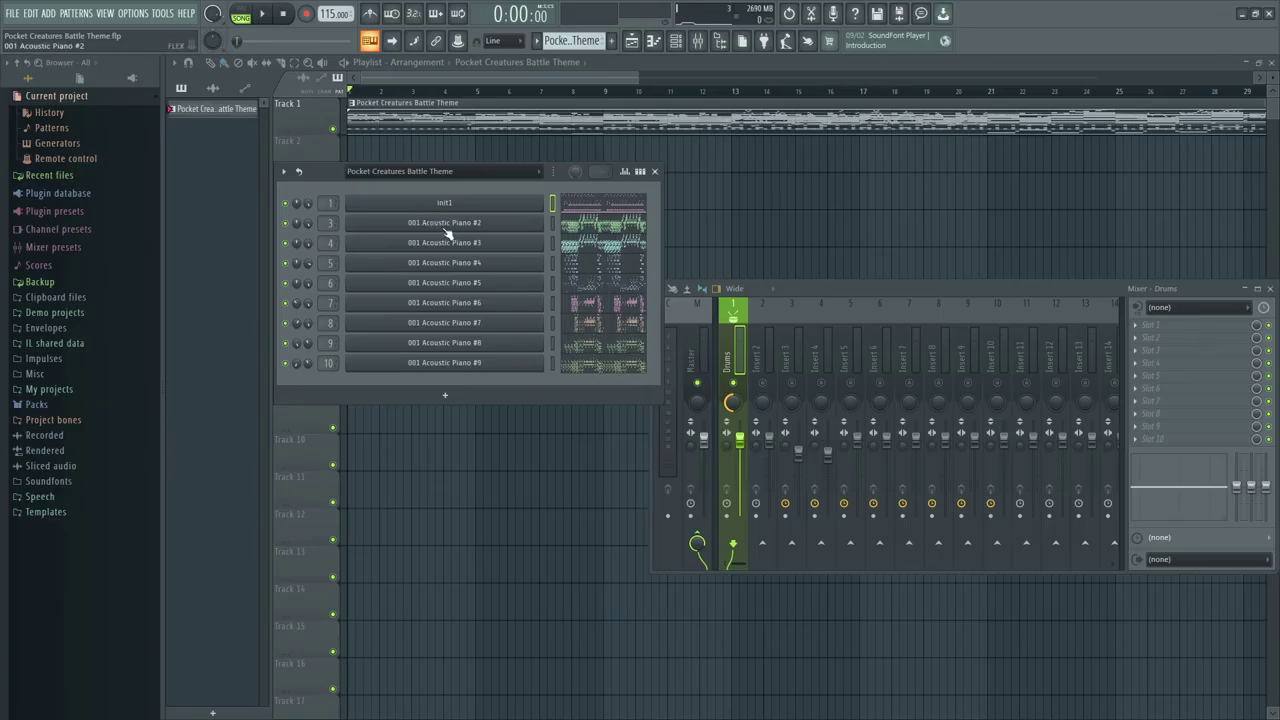
Step: Replace the instrument on the 001 Acoustic Piano #2 channel with DirectWave
{"action": "right_click", "coordinate": [544, 220]}
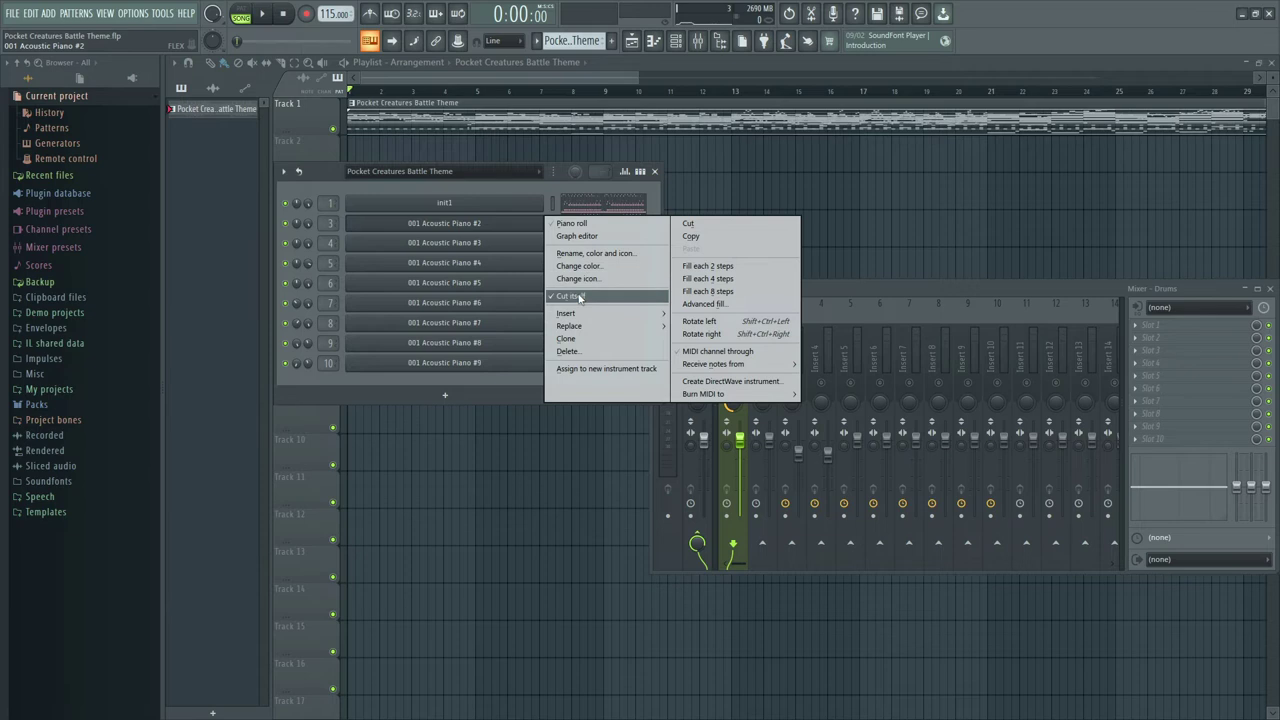
{"action": "mouse_move", "coordinate": [610, 326]}
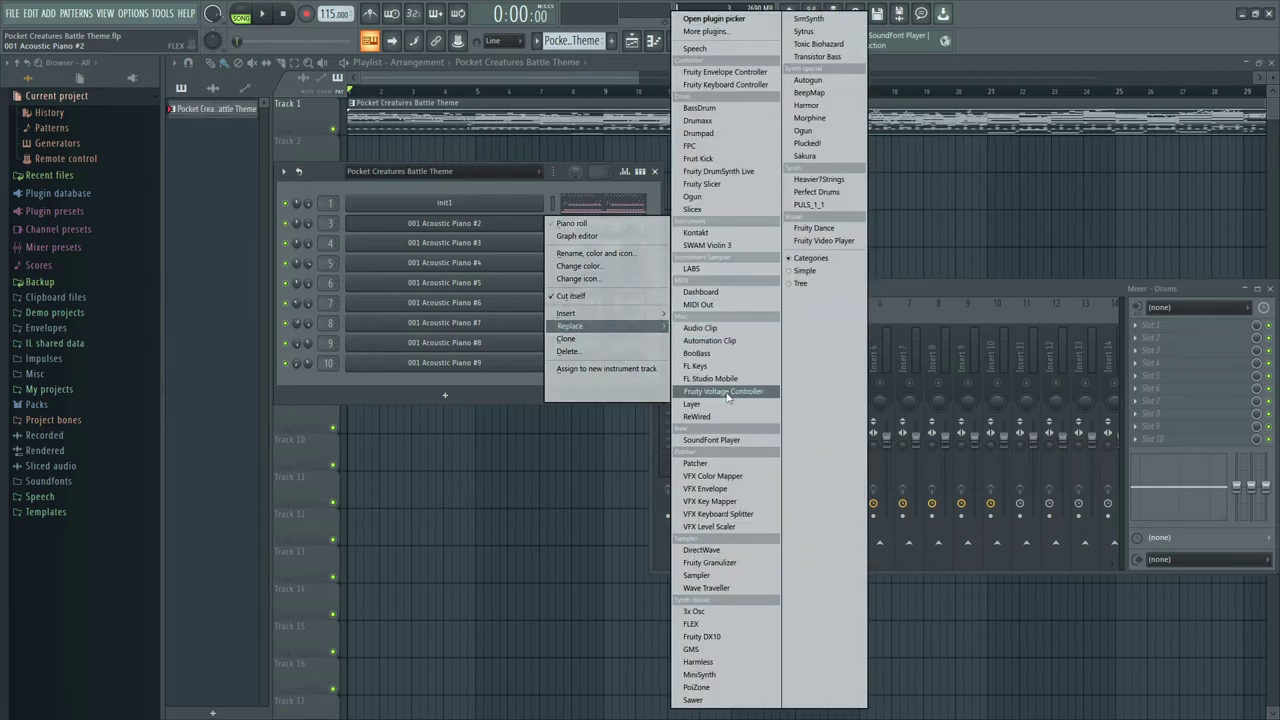
{"action": "left_click", "coordinate": [717, 548]}
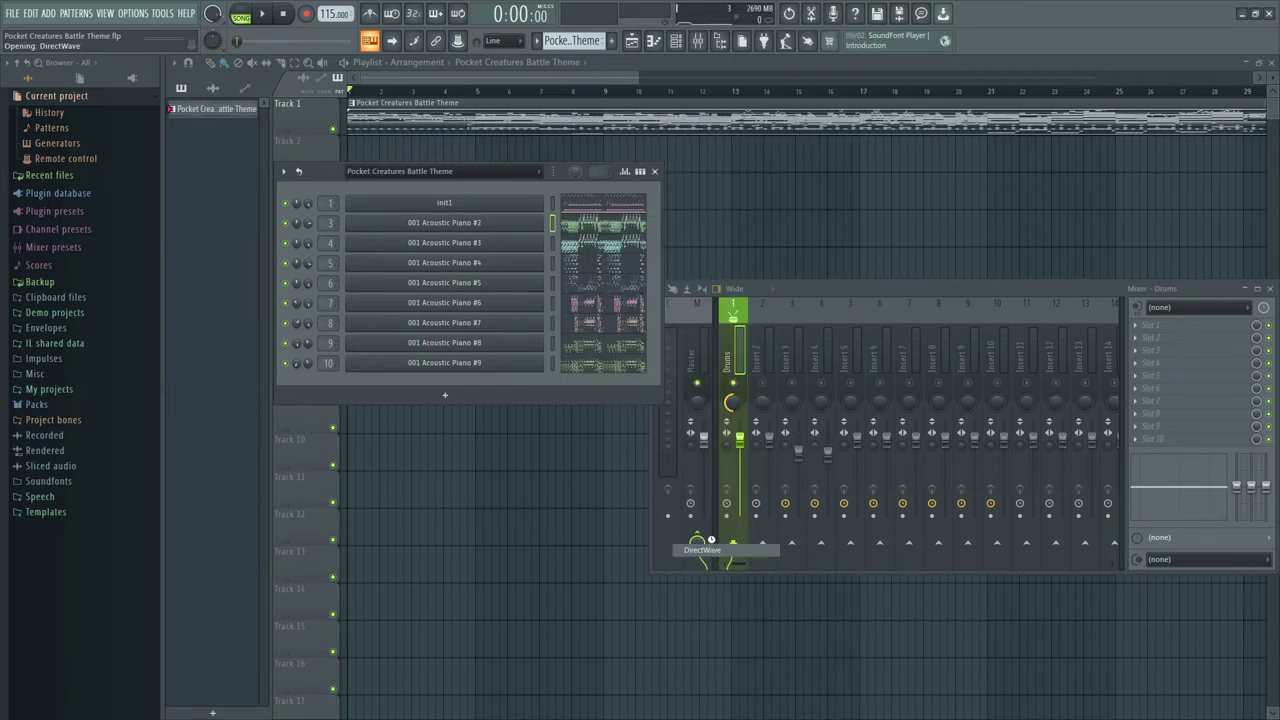
Step: Reposition the DirectWave window and load the Acoustic Guitar program from its library
{"action": "left_click_drag", "start_coordinate": [566, 236], "coordinate": [596, 240]}
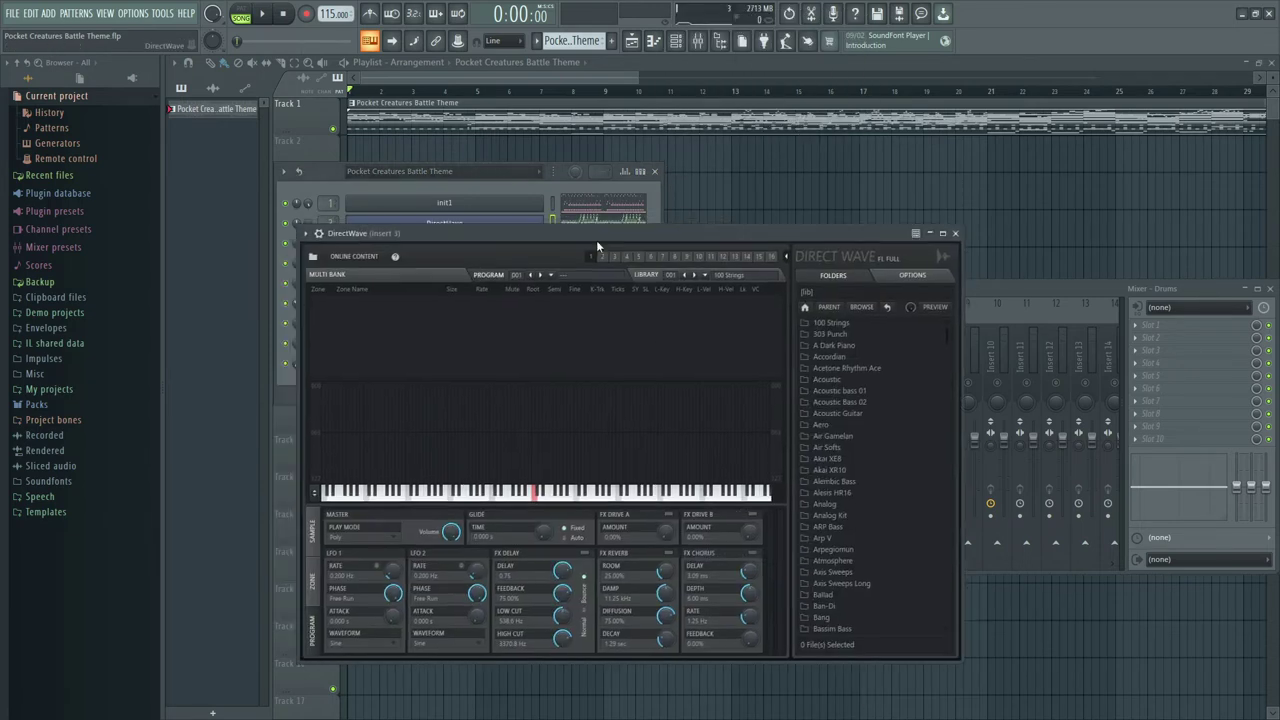
{"action": "left_click_drag", "start_coordinate": [518, 233], "coordinate": [578, 262]}
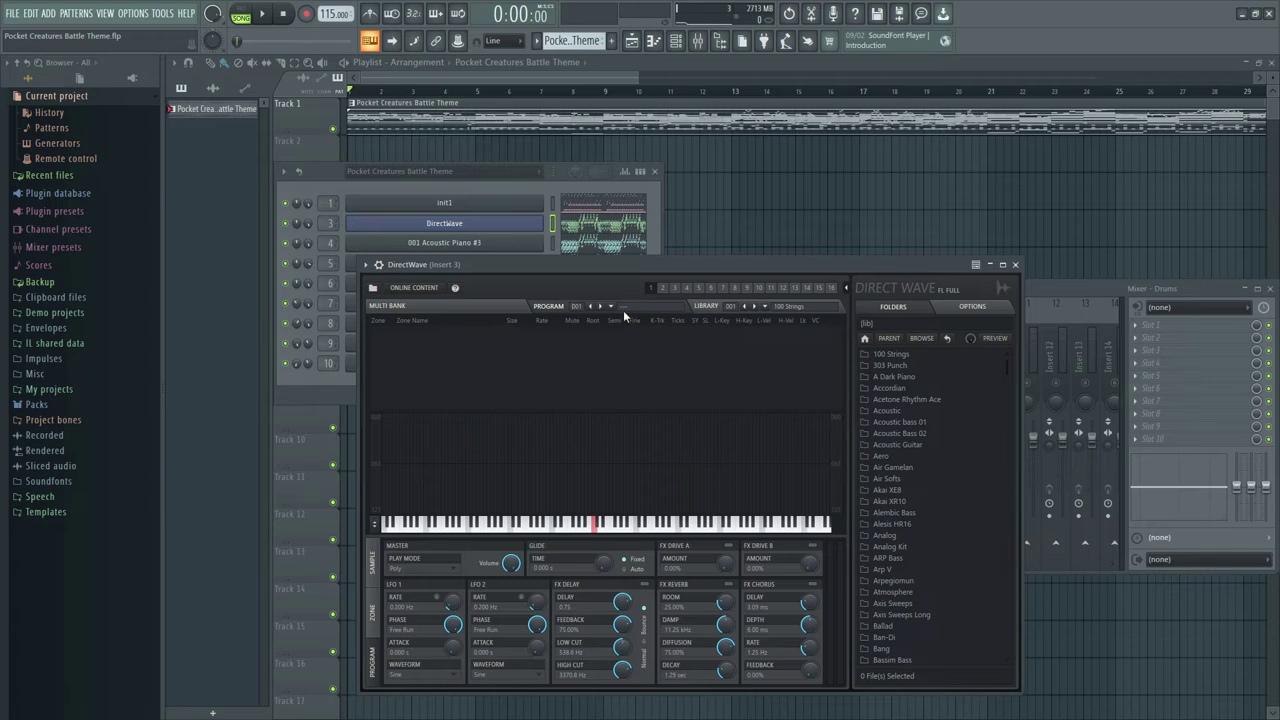
{"action": "left_click", "coordinate": [706, 308]}
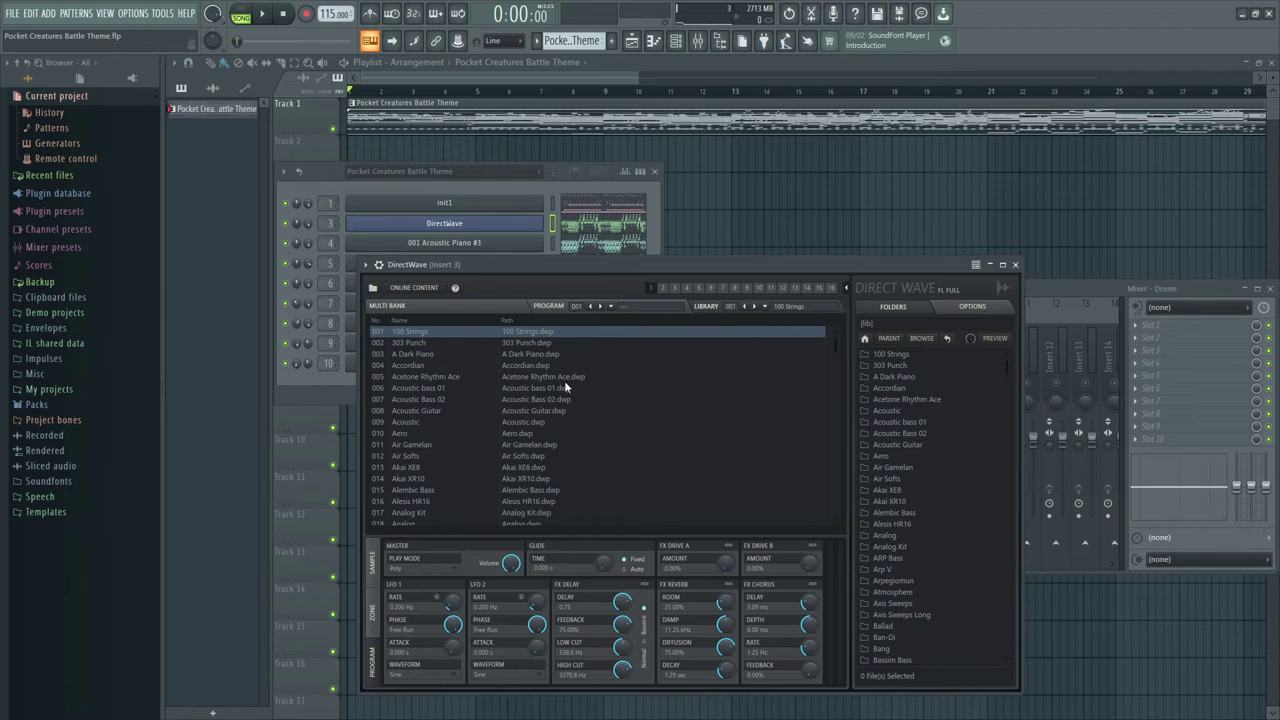
{"action": "left_click", "coordinate": [540, 410]}
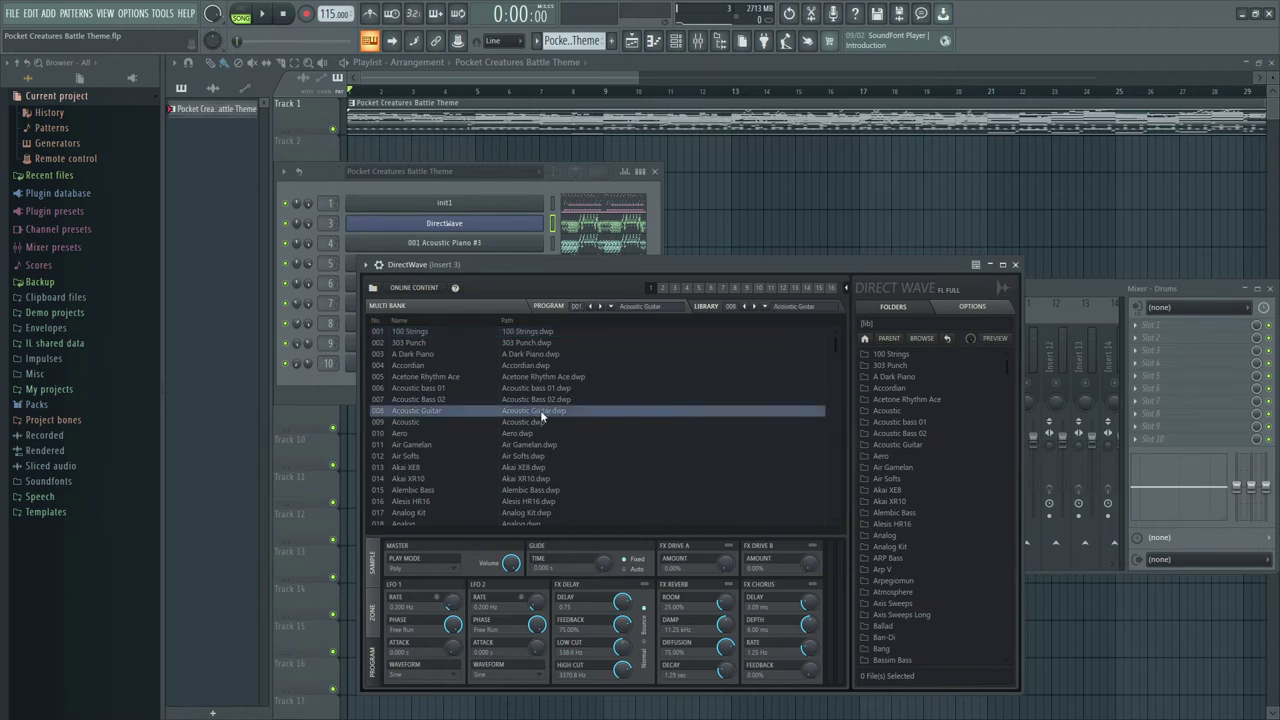
Step: Examine the DirectWave notes in the piano roll, the note color groups and the properties of the A5 note at 1:02:00
{"action": "left_click", "coordinate": [653, 41]}
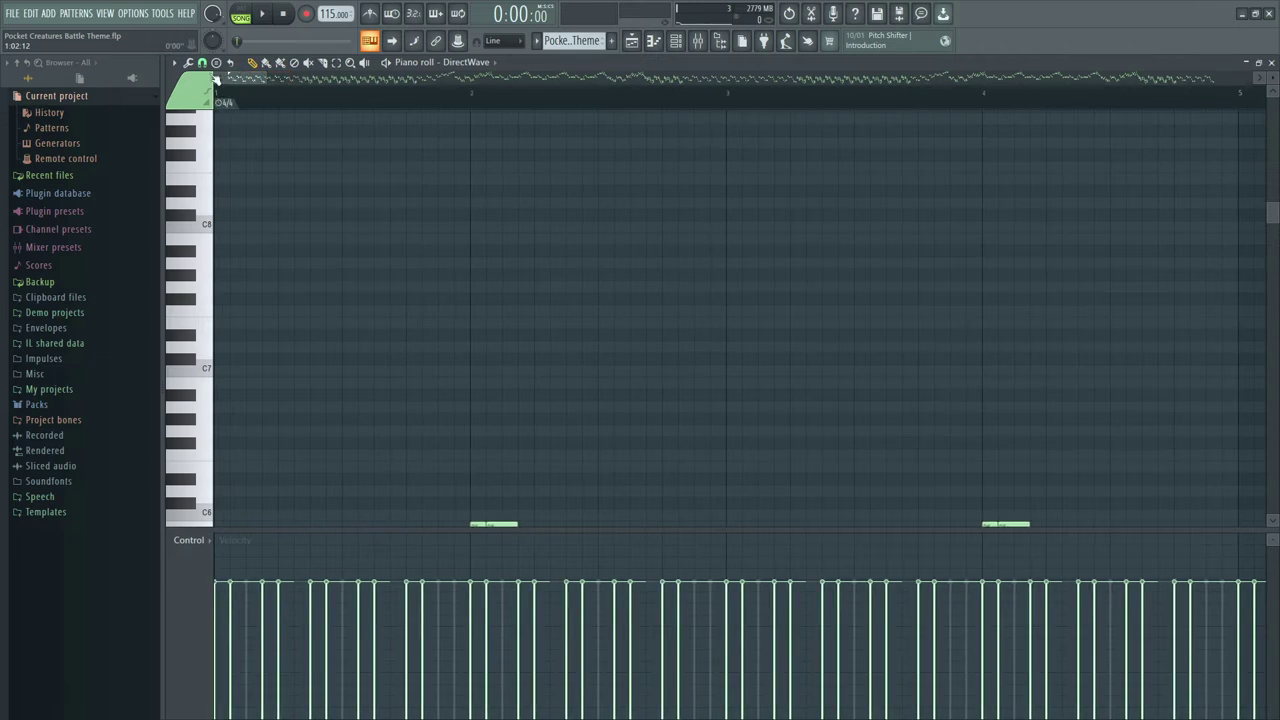
{"action": "scroll", "coordinate": [439, 259], "scroll_direction": "down", "scroll_amount": 1}
{"action": "scroll", "coordinate": [439, 259], "scroll_direction": "down", "scroll_amount": 4}
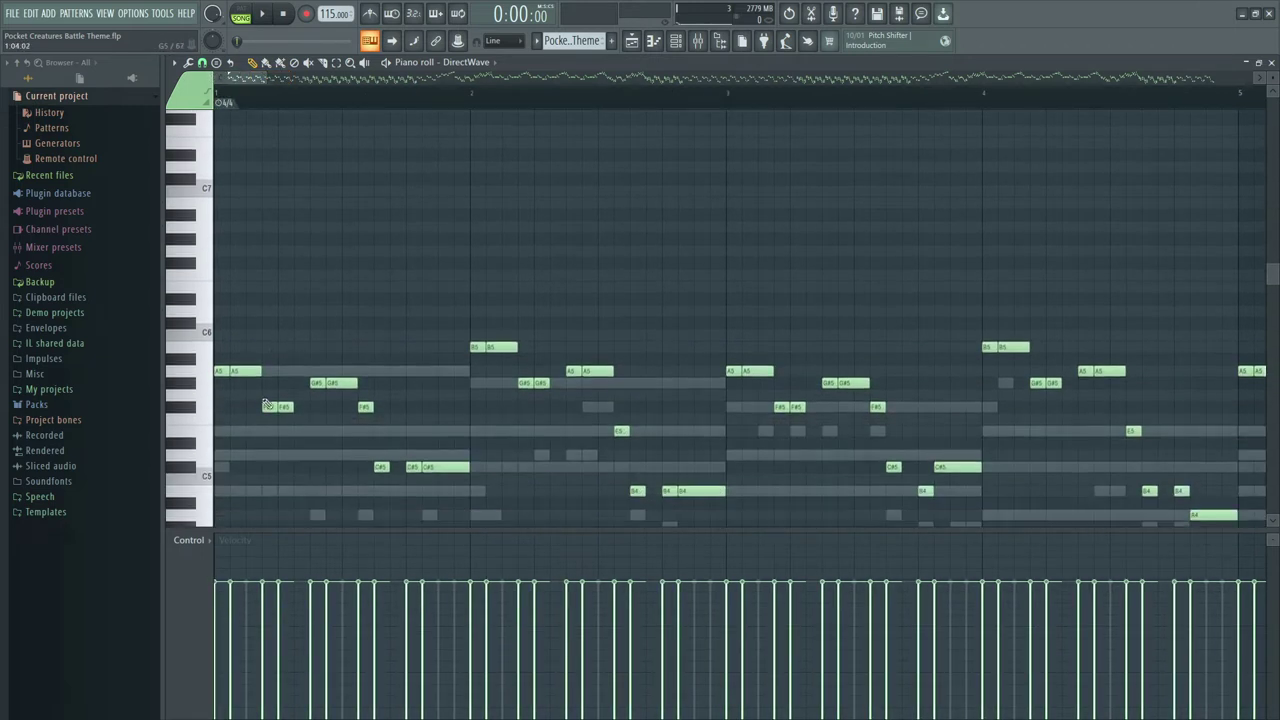
{"action": "left_click", "coordinate": [198, 100]}
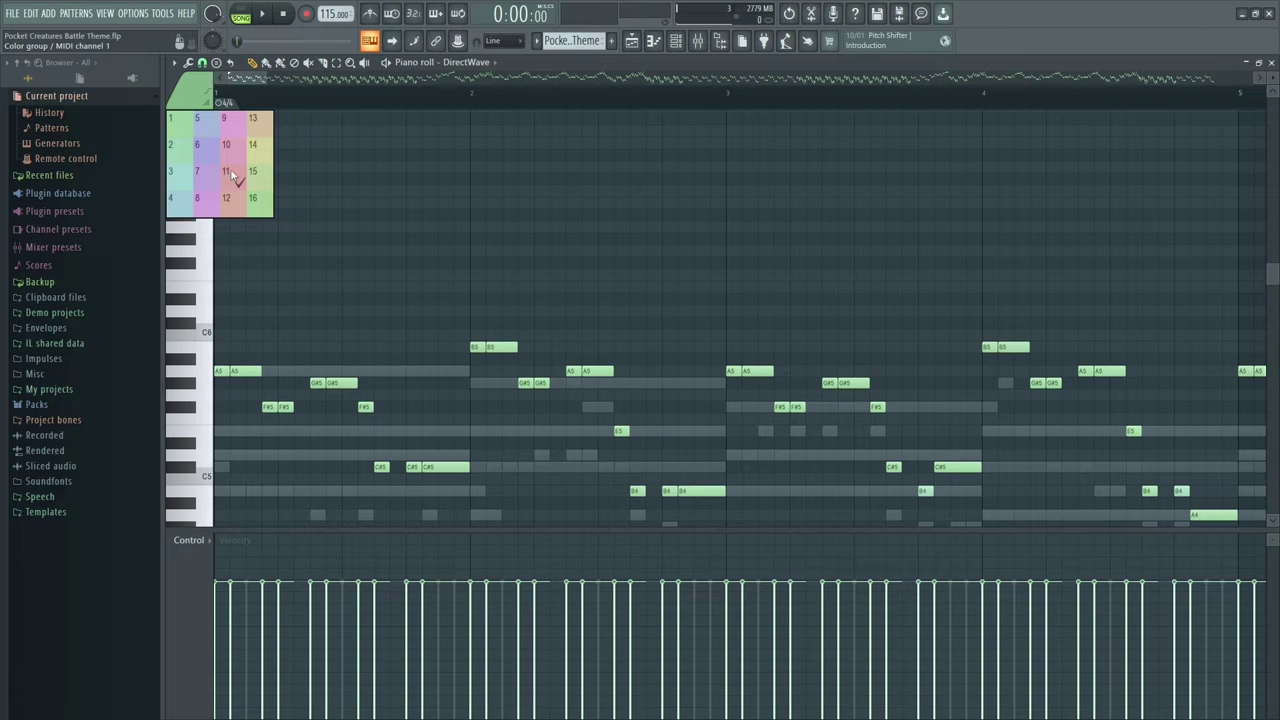
{"action": "double_click", "coordinate": [262, 375]}
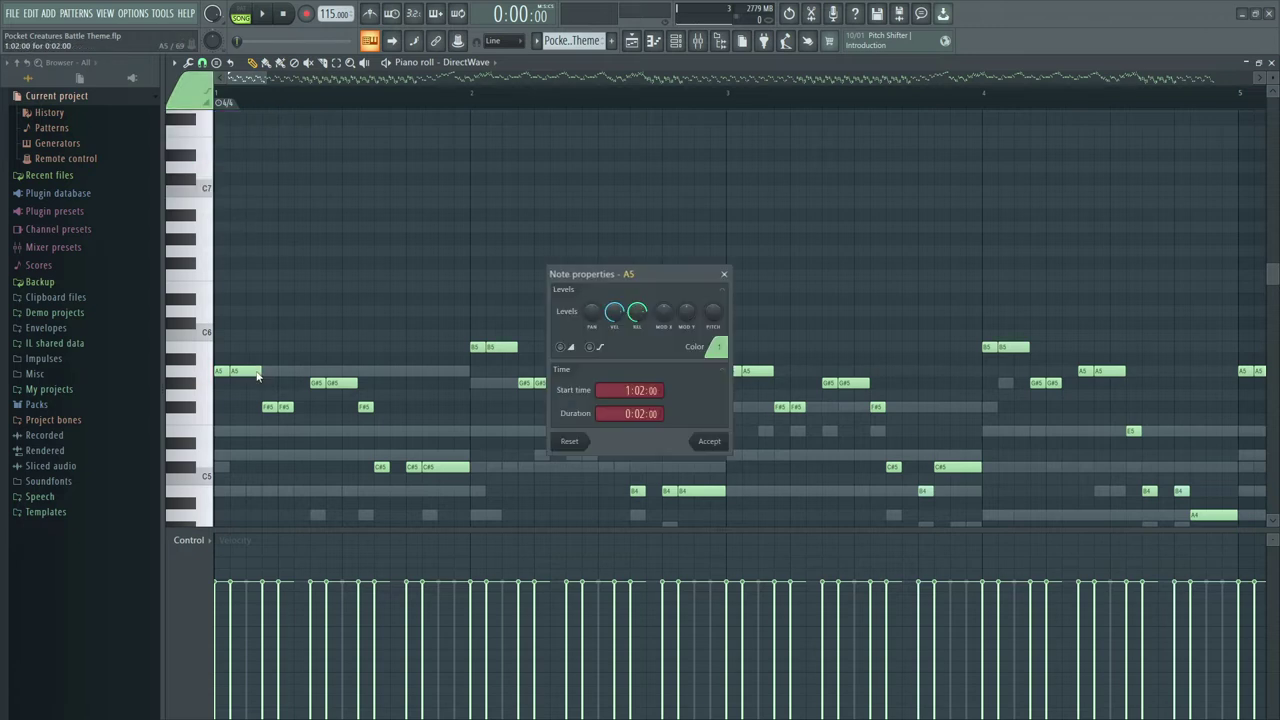
{"action": "left_click", "coordinate": [724, 275]}
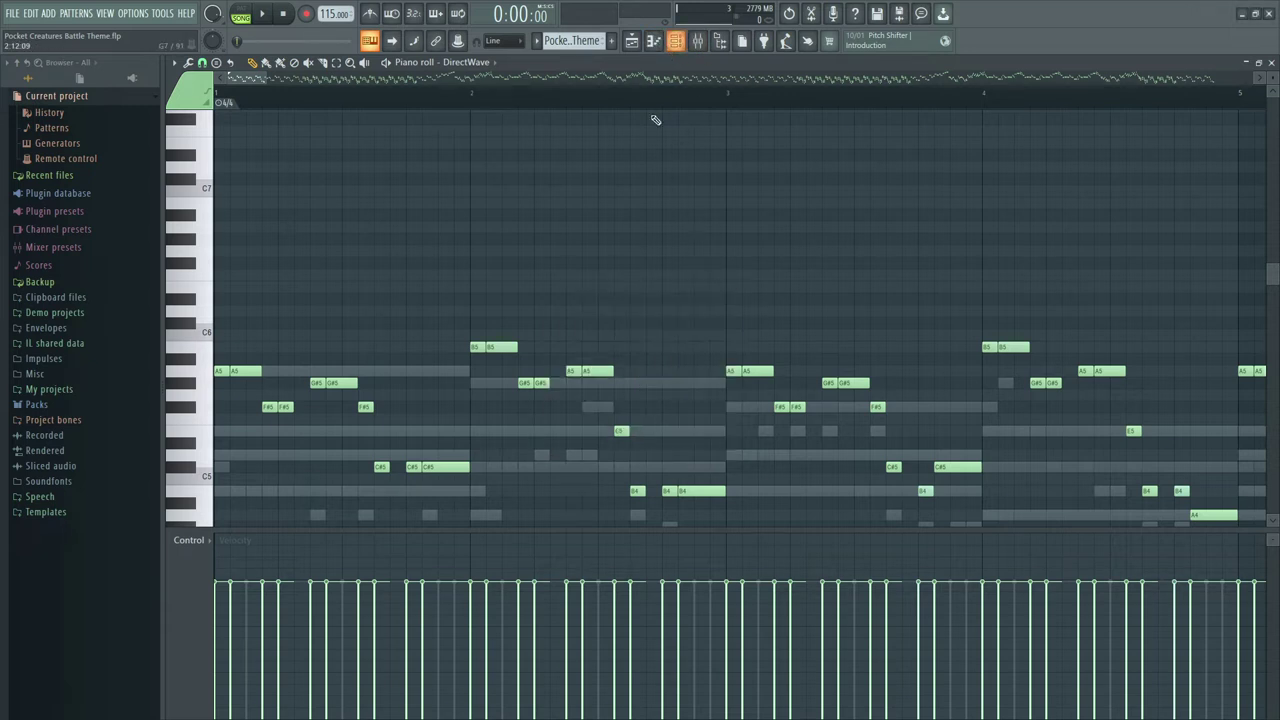
Step: Bring up the DirectWave plugin from the channel rack and step through its neighbouring program slots
{"action": "left_click", "coordinate": [675, 44]}
{"action": "left_click", "coordinate": [472, 223]}
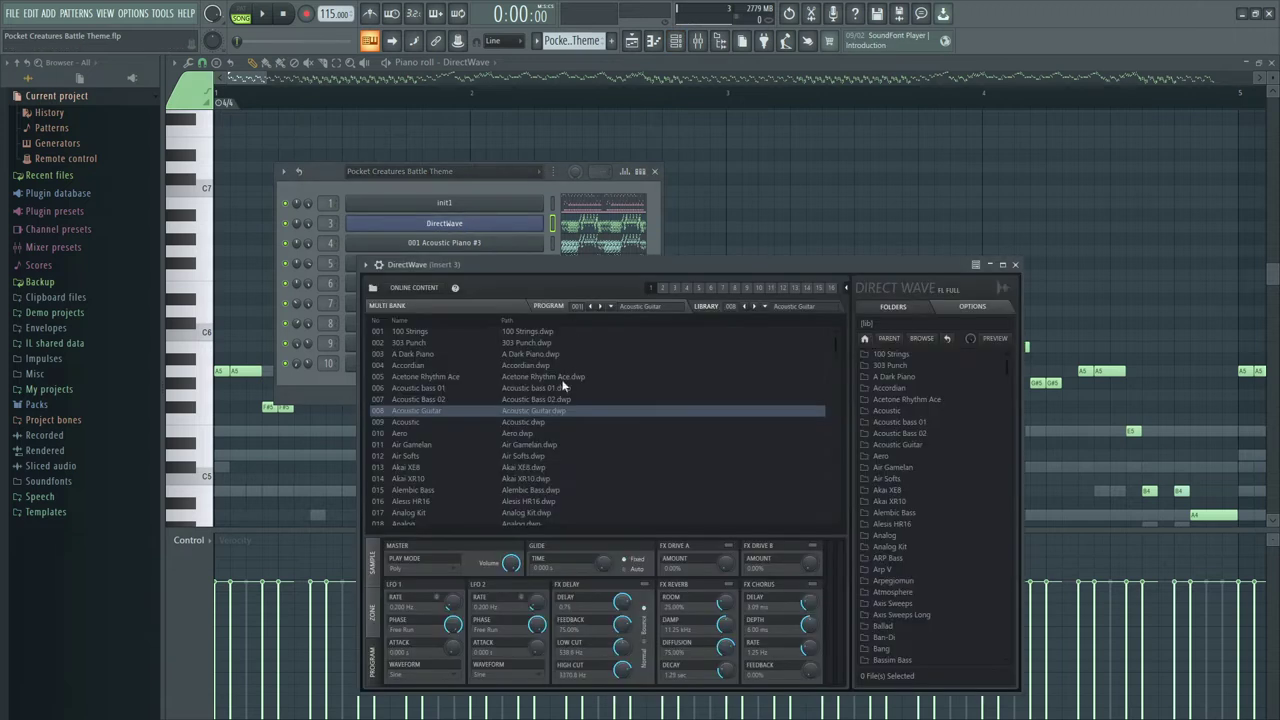
{"action": "left_click", "coordinate": [602, 308]}
{"action": "left_click", "coordinate": [592, 307]}
{"action": "left_click", "coordinate": [592, 307]}
{"action": "left_click", "coordinate": [549, 244]}
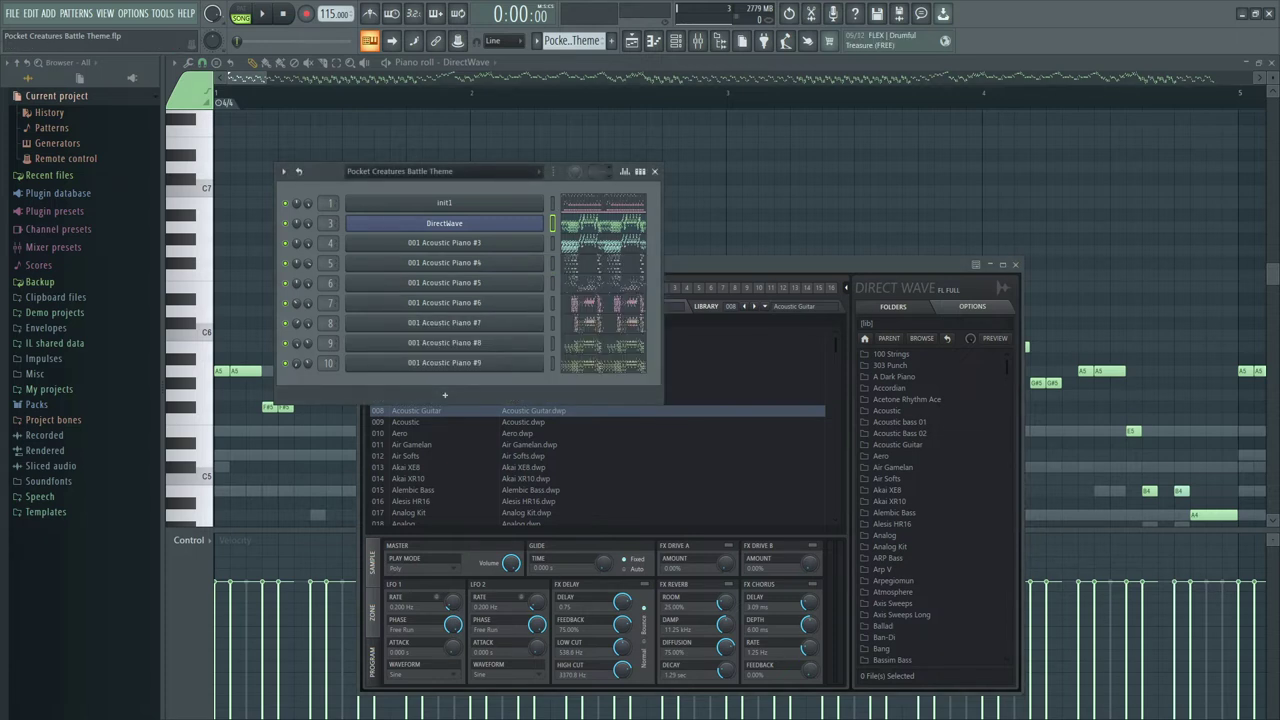
{"action": "left_click", "coordinate": [546, 412]}
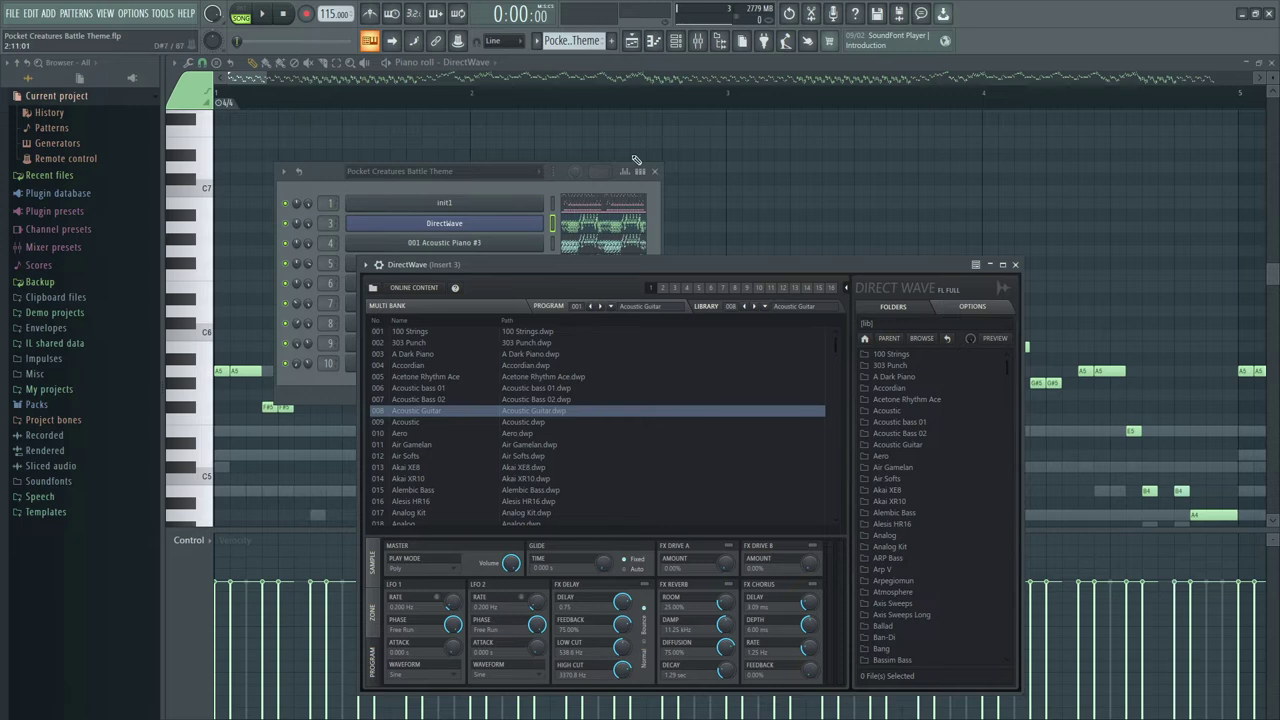
Step: Play the song from the start with the mixer in view to check the DirectWave track's output, and stop playback
{"action": "left_click", "coordinate": [696, 44]}
{"action": "key", "text": "F12"}
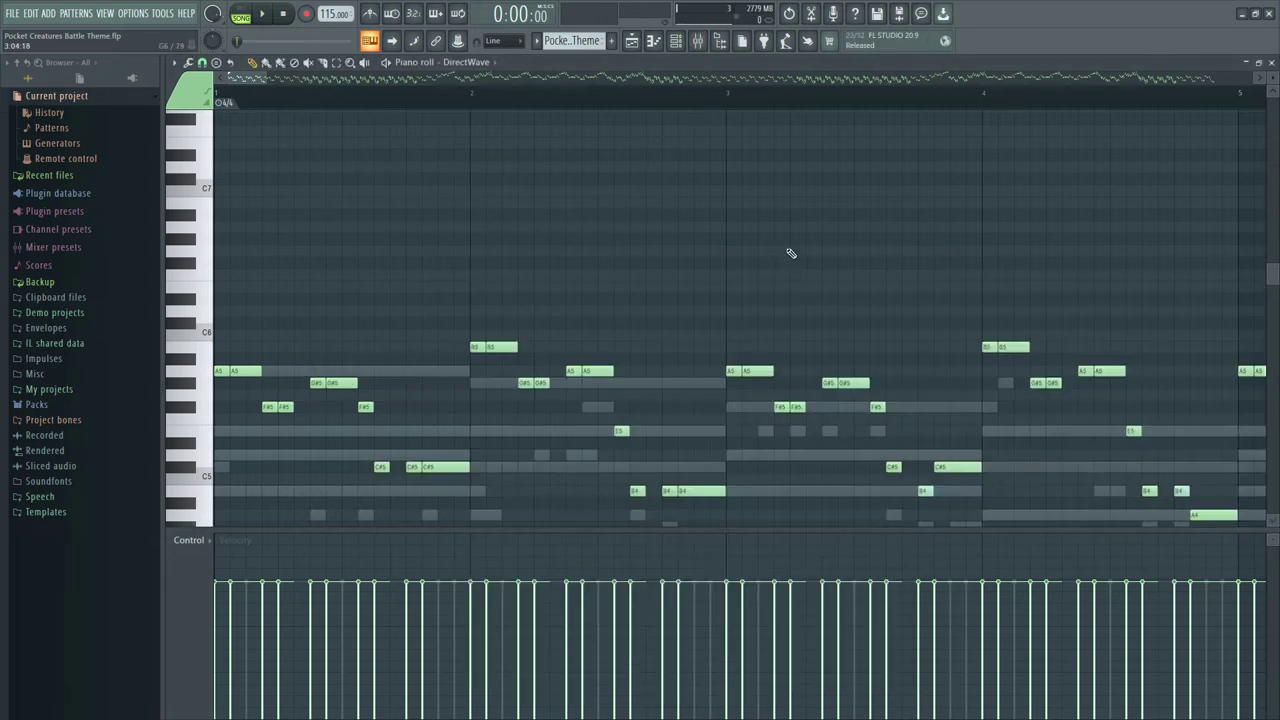
{"action": "left_click", "coordinate": [697, 42]}
{"action": "key", "text": "space"}
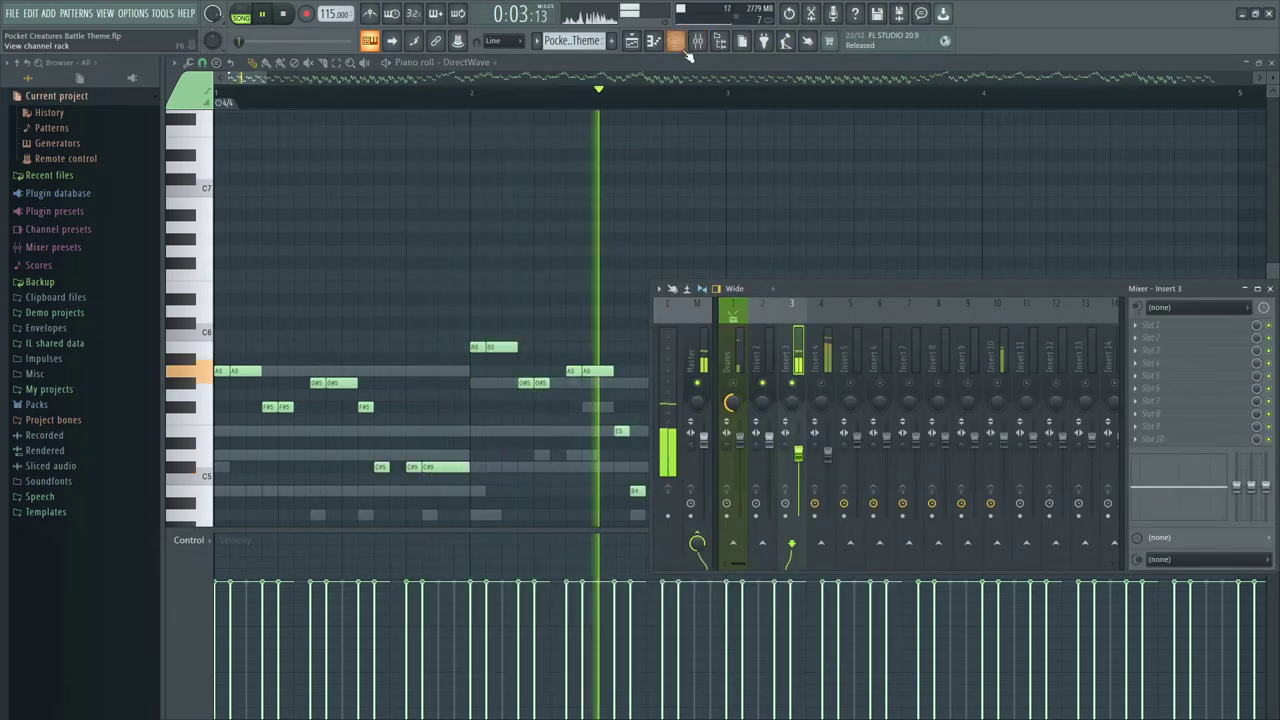
{"action": "key", "text": "ctrl+F8"}
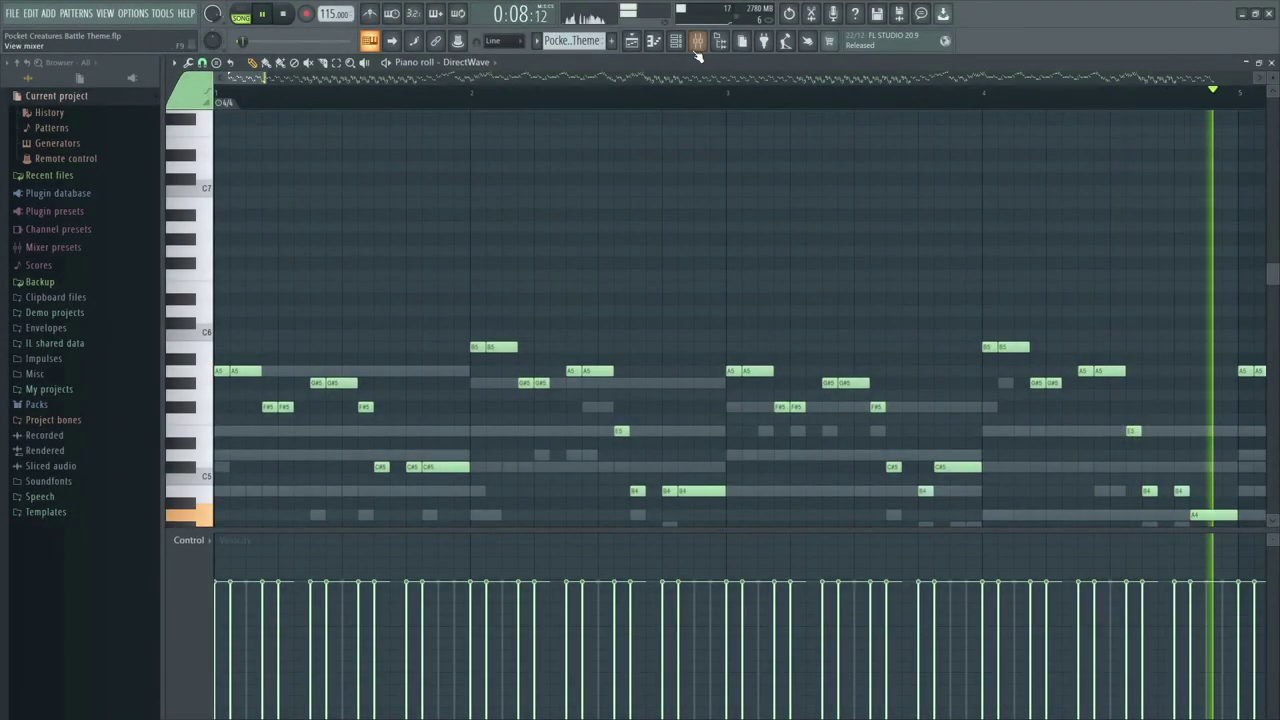
{"action": "left_click", "coordinate": [697, 40]}
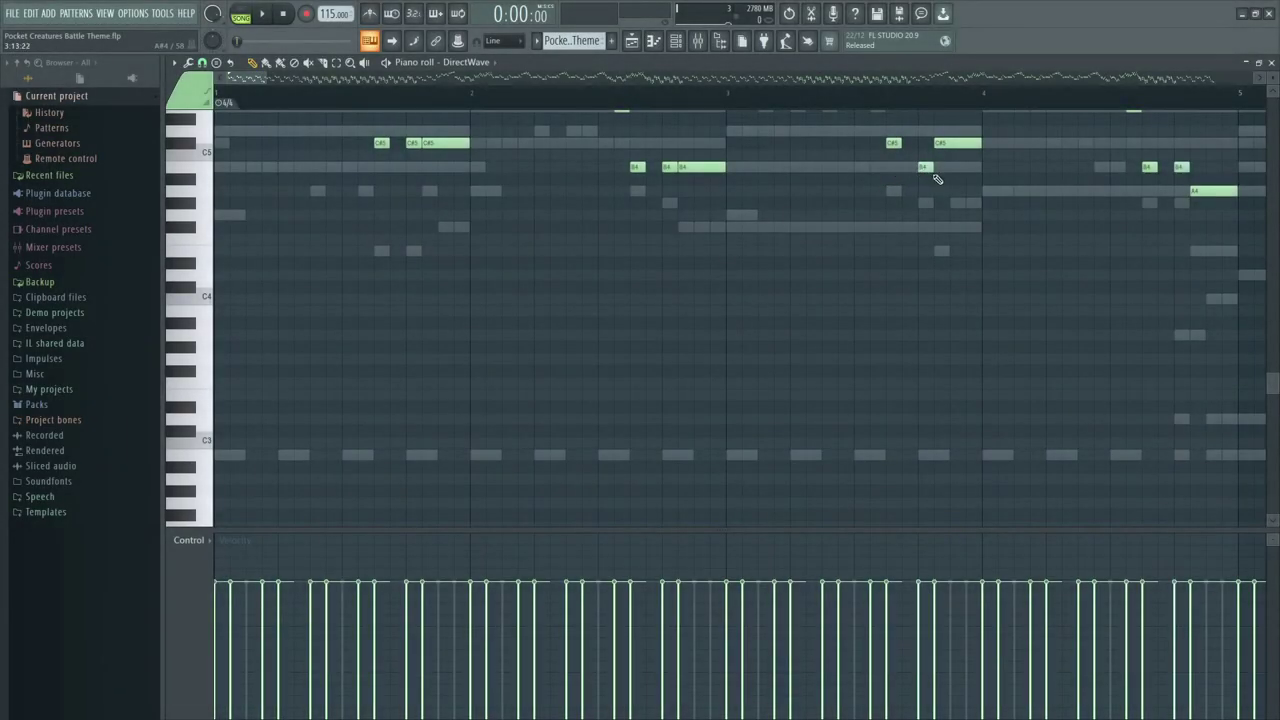
Step: Check the color group of the B4 note at 3:13:00 in its note properties
{"action": "double_click", "coordinate": [925, 167]}
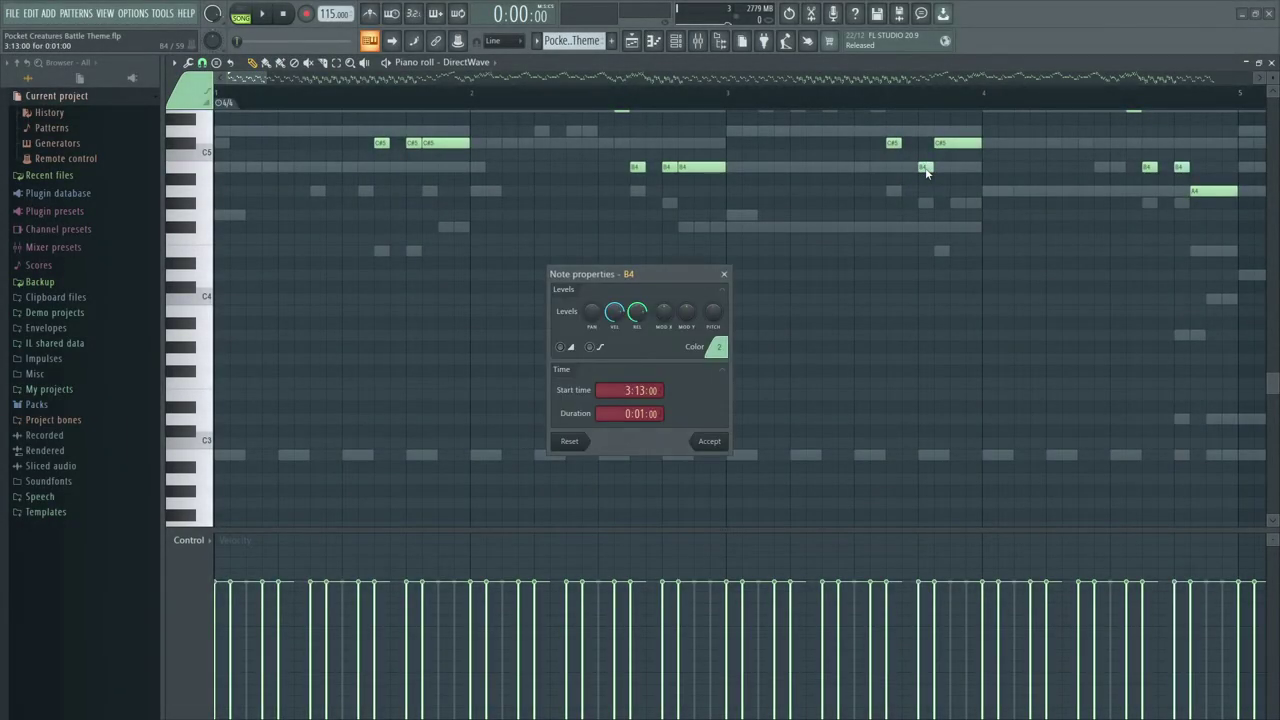
{"action": "left_click", "coordinate": [718, 347]}
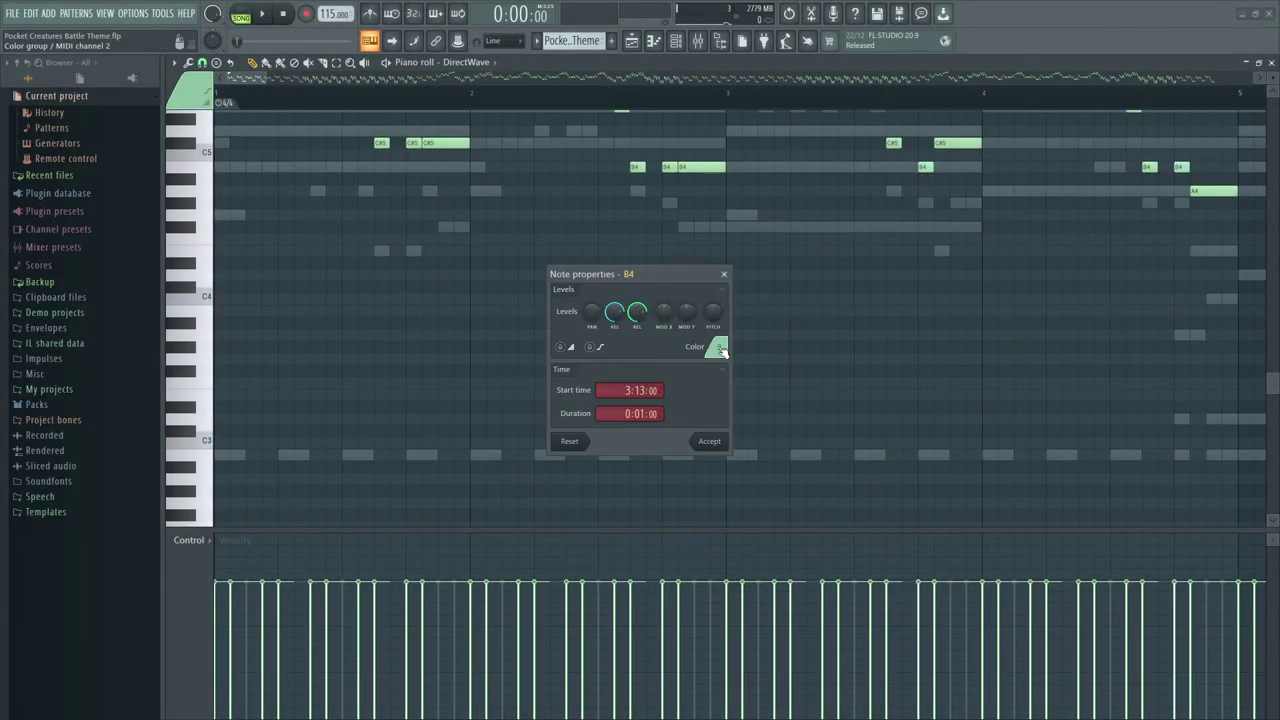
{"action": "left_click", "coordinate": [724, 274]}
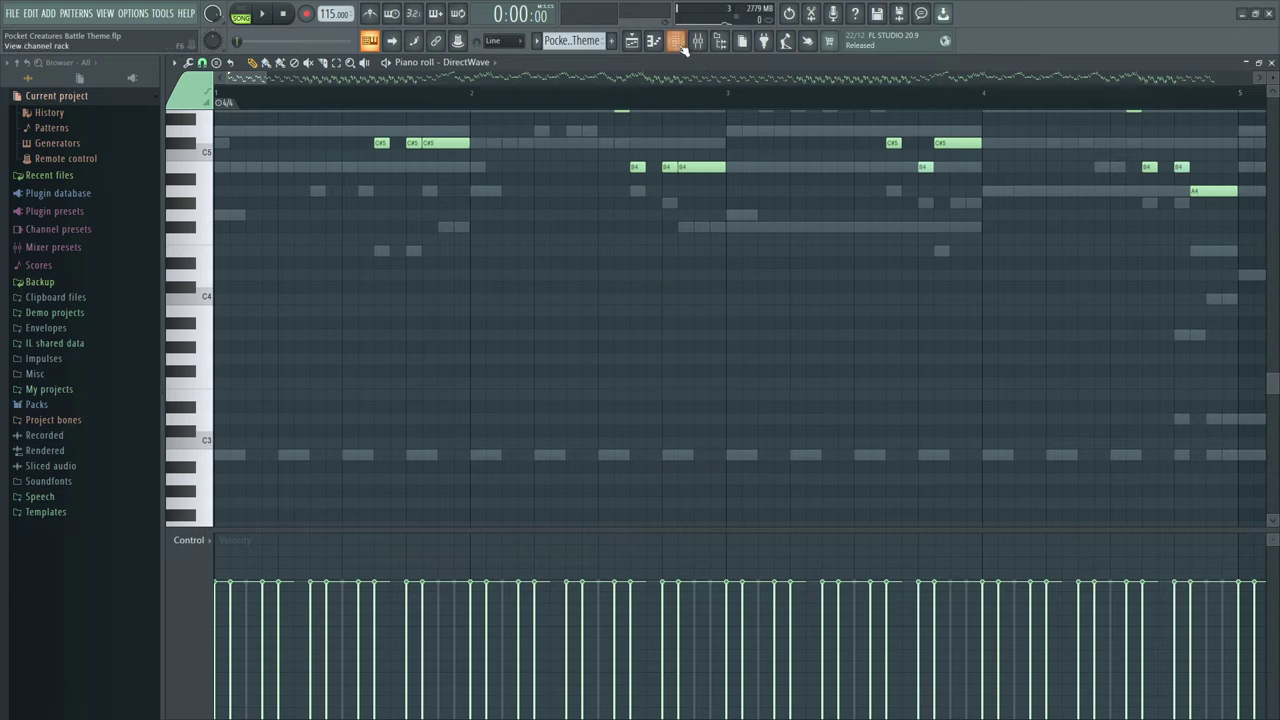
Step: Load Acoustic Guitar into program slot 002 of the DirectWave channel, close the plugin and play the song briefly
{"action": "key", "text": "F6"}
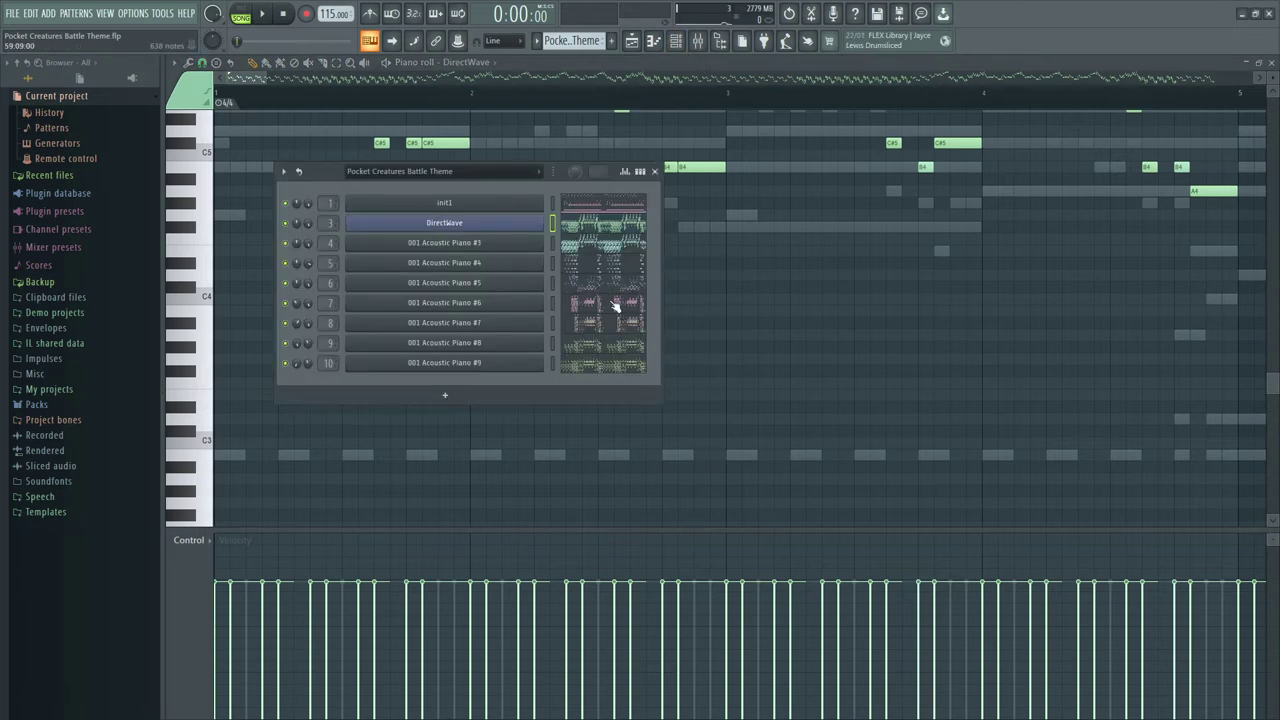
{"action": "left_click", "coordinate": [494, 223]}
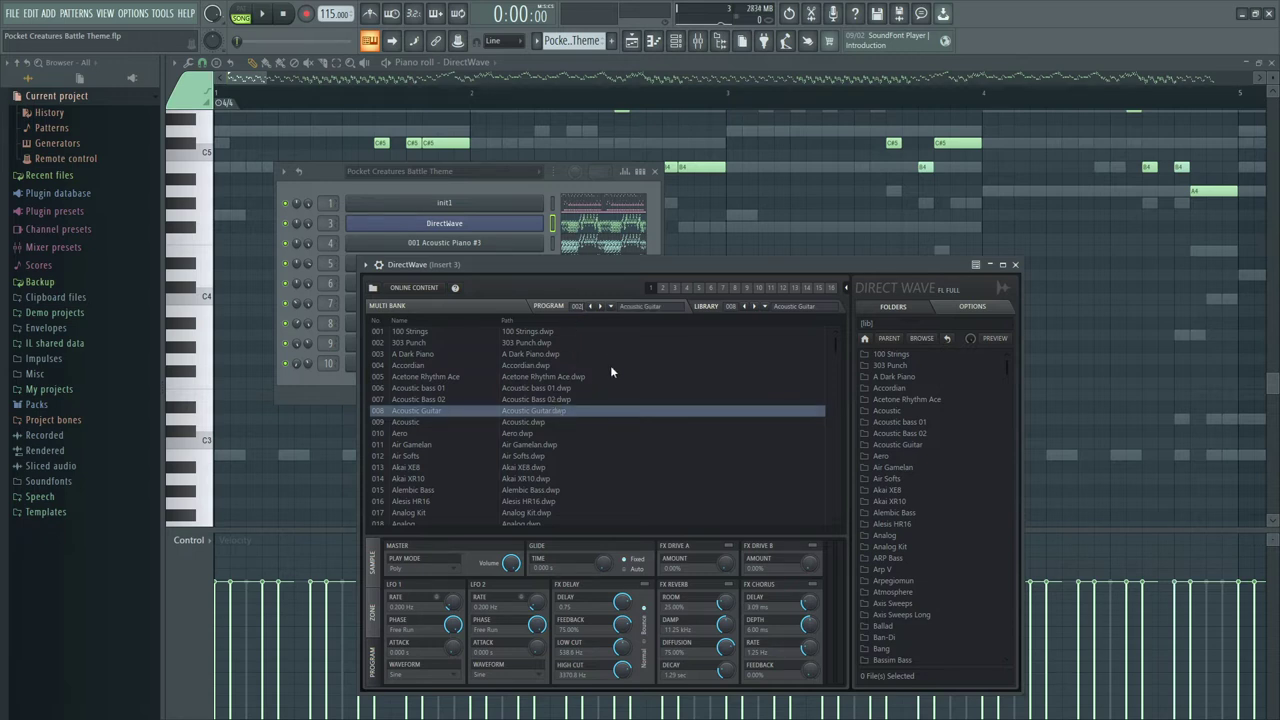
{"action": "left_click", "coordinate": [1016, 265]}
{"action": "key", "text": "space"}
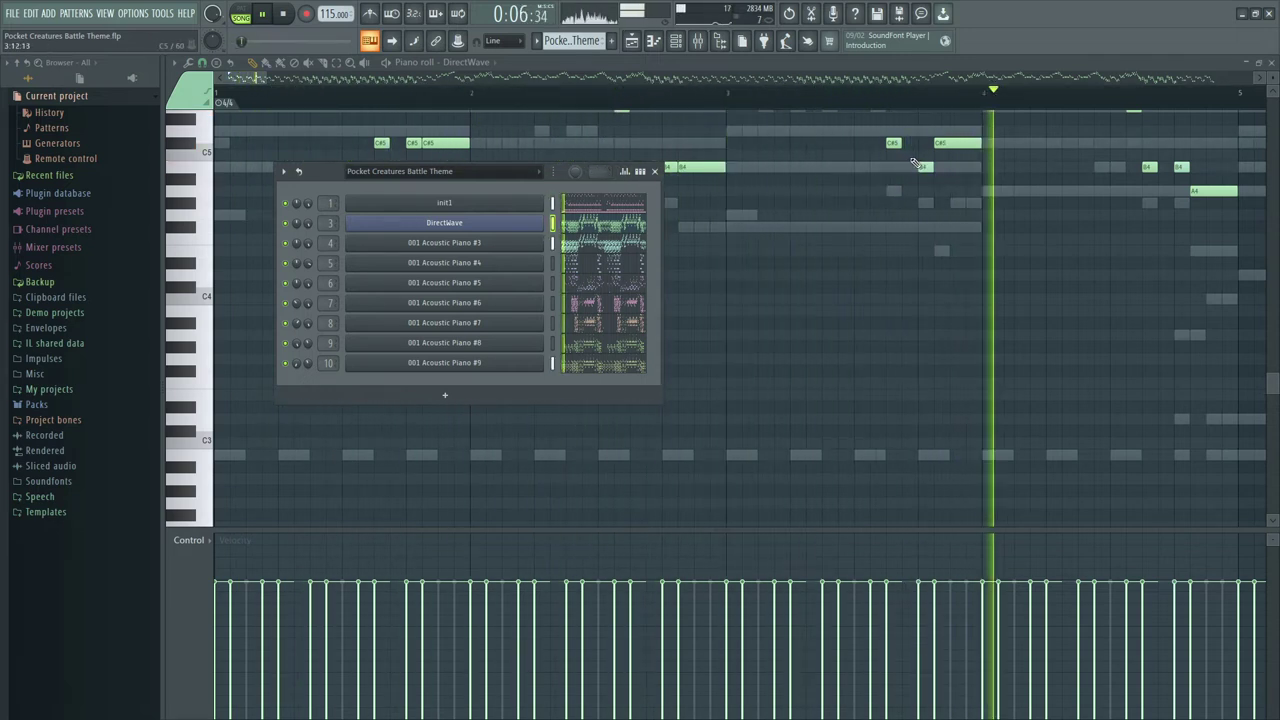
{"action": "key", "text": "space"}
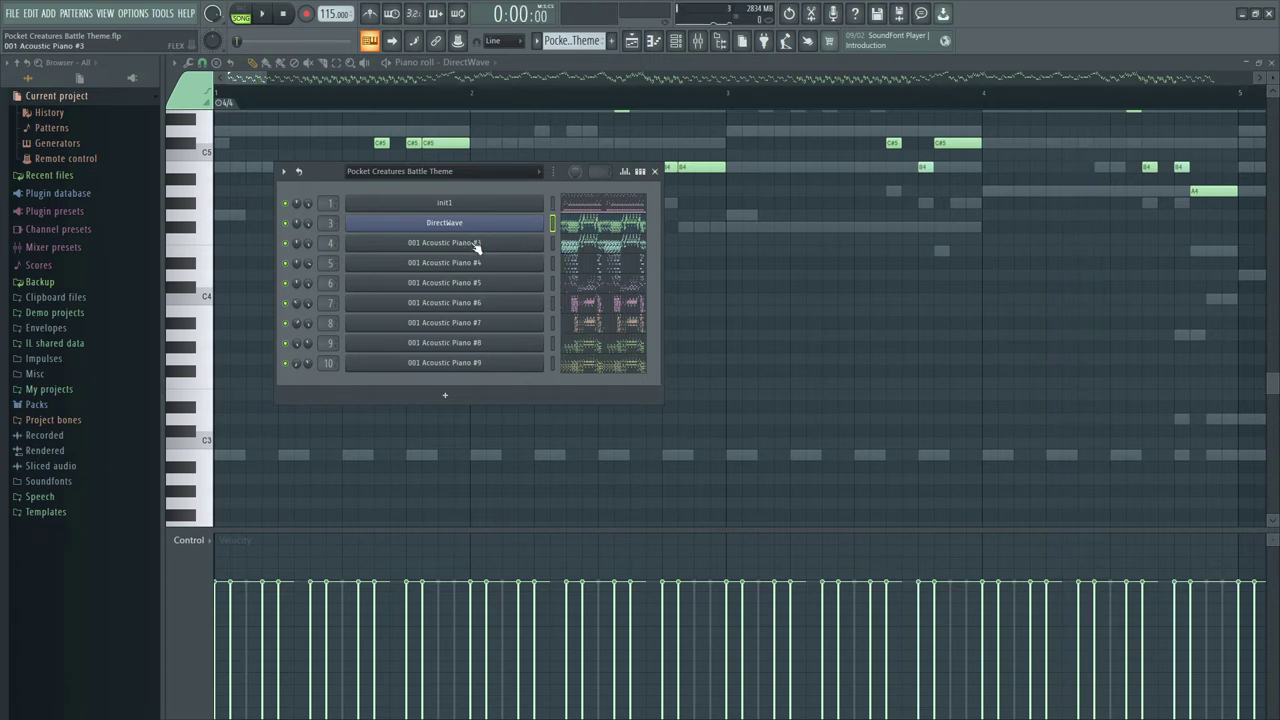
Step: Replace the instrument on the 001 Acoustic Piano #3 channel with DirectWave
{"action": "right_click", "coordinate": [542, 242]}
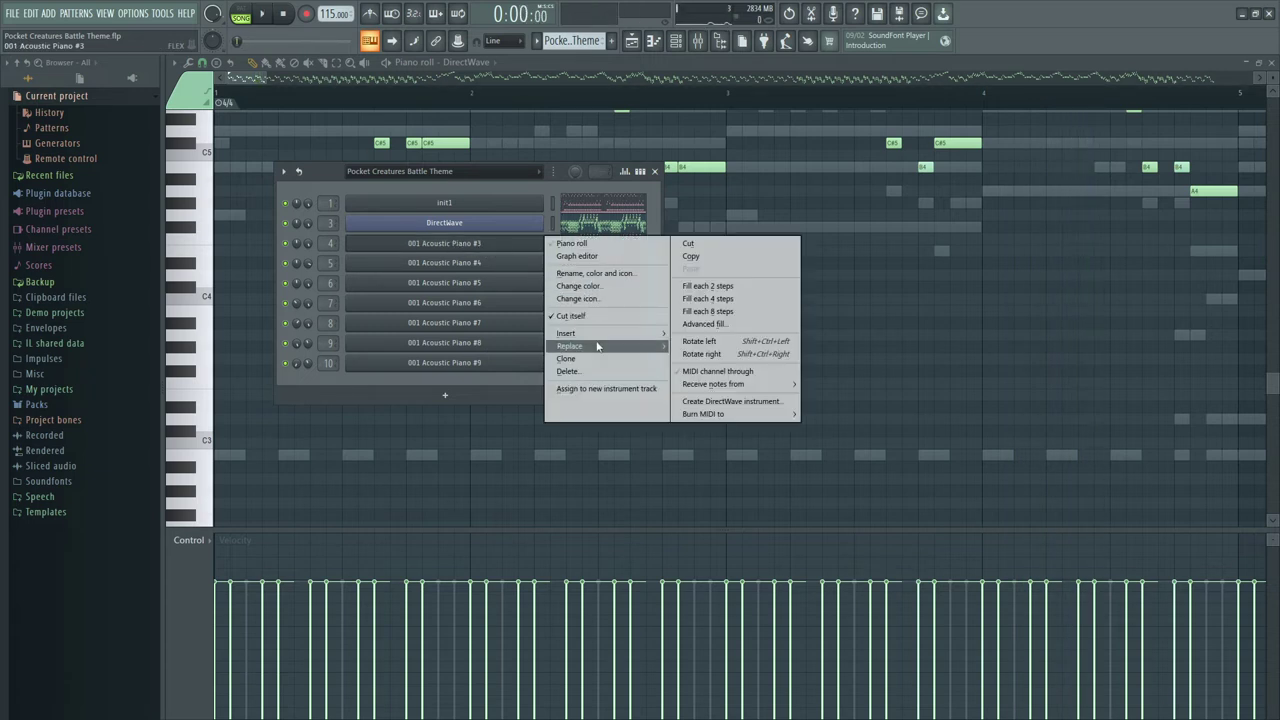
{"action": "mouse_move", "coordinate": [610, 345]}
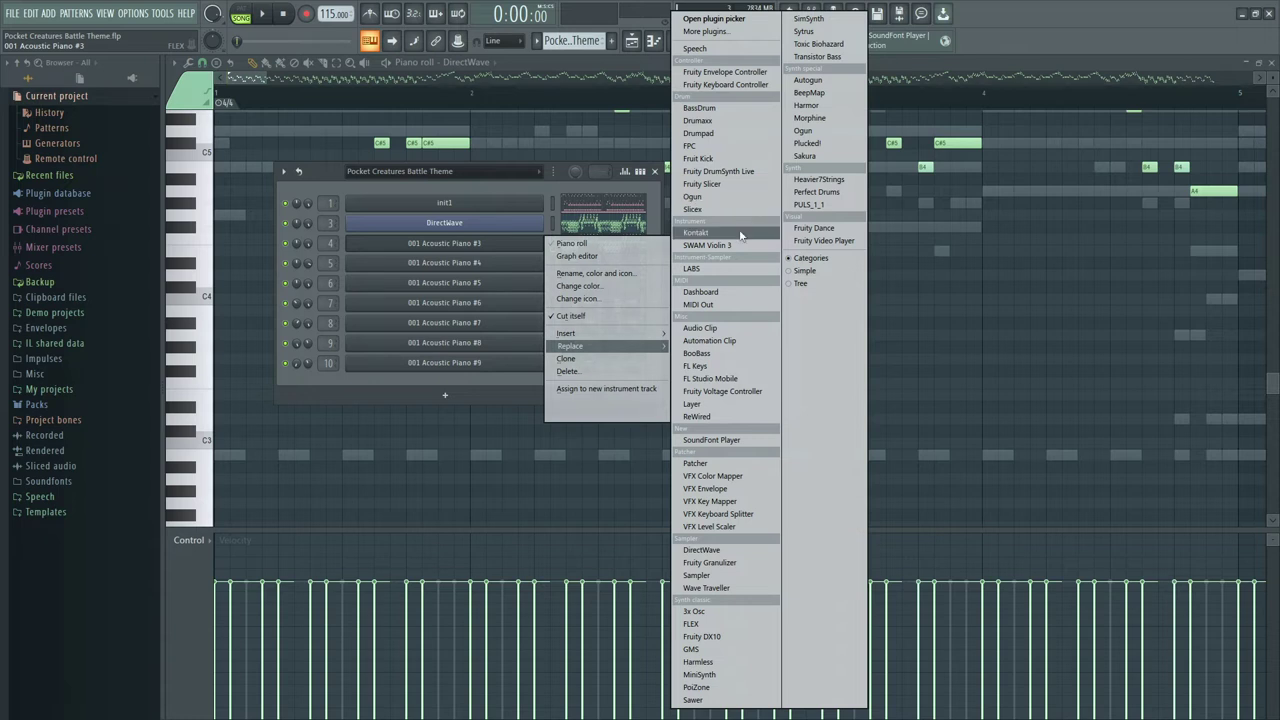
{"action": "left_click", "coordinate": [702, 550]}
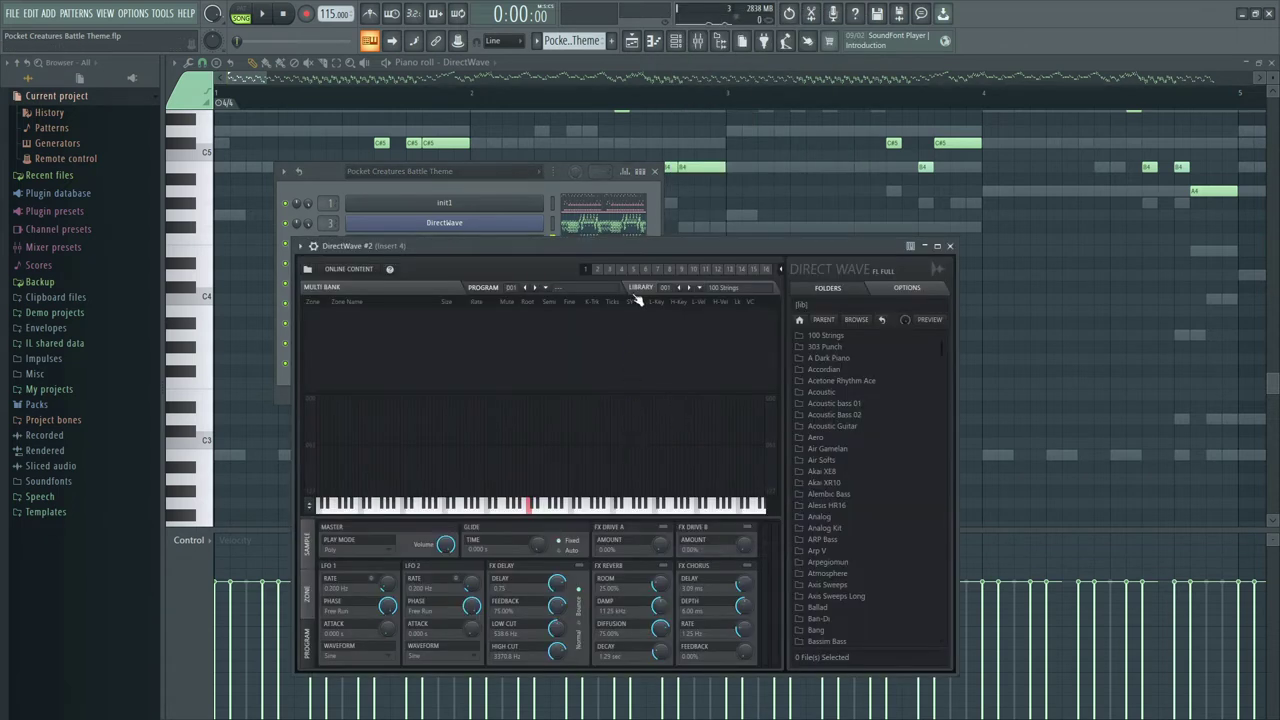
Step: Examine the DirectWave #2 notes in the piano roll and check the color group of the B4 note at 3:13:00
{"action": "left_click", "coordinate": [487, 63]}
{"action": "left_click", "coordinate": [500, 114]}
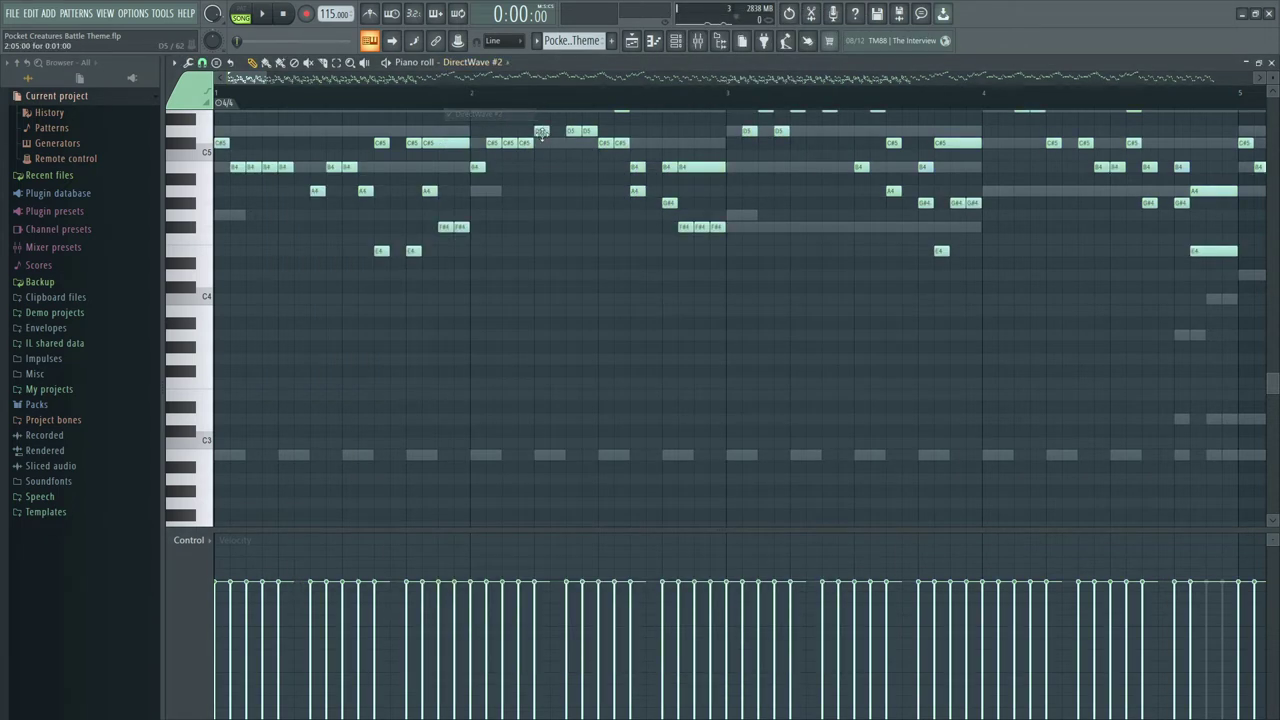
{"action": "middle_click", "coordinate": [541, 133]}
{"action": "left_click", "coordinate": [492, 173]}
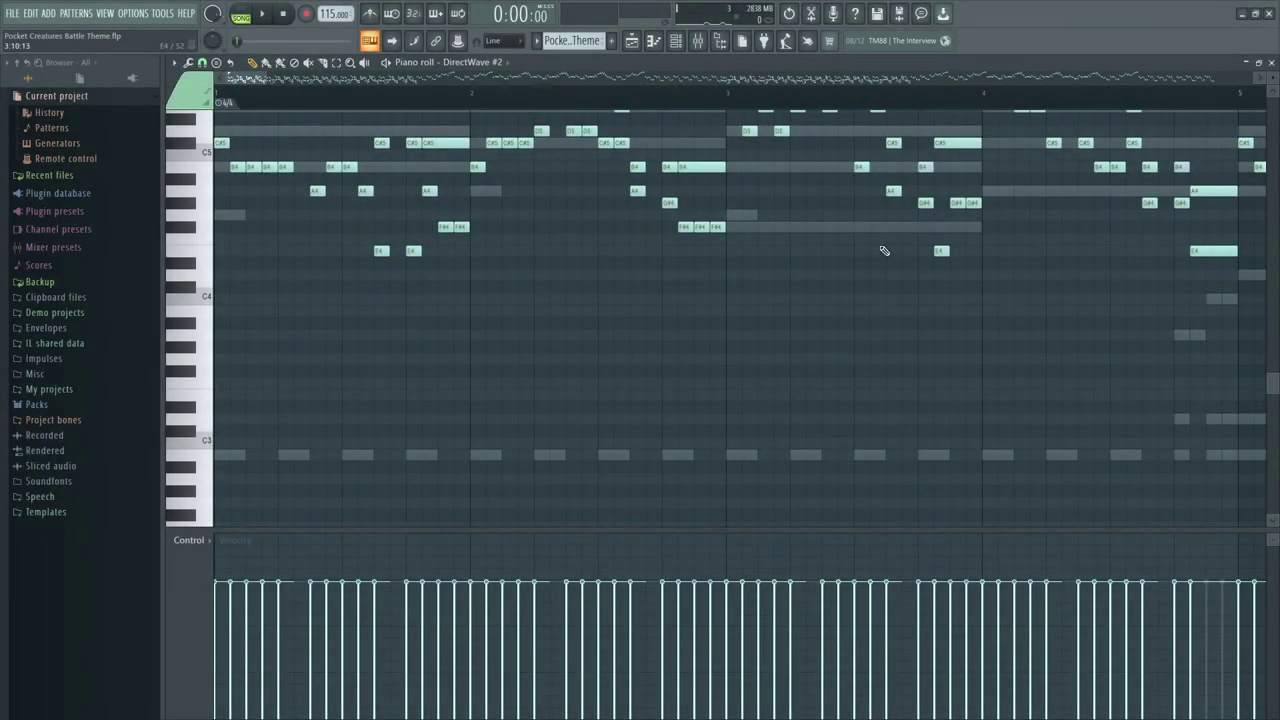
{"action": "double_click", "coordinate": [927, 168]}
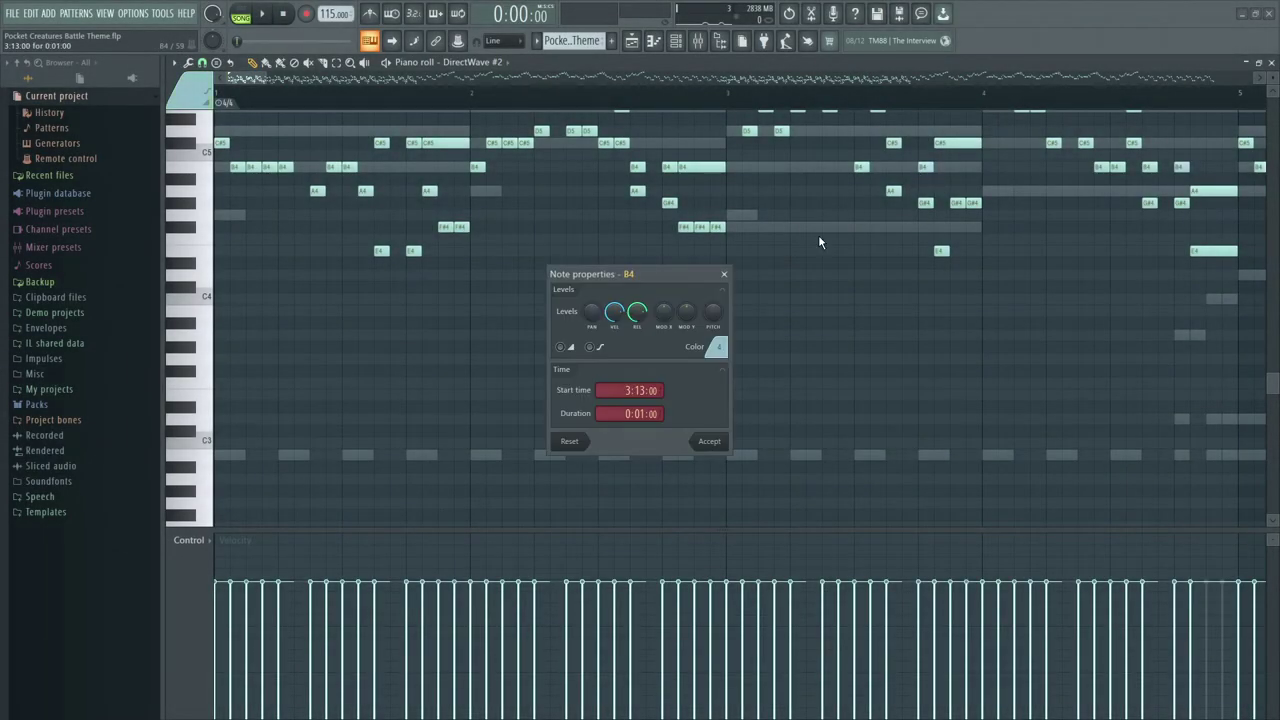
{"action": "left_click", "coordinate": [724, 274]}
{"action": "double_click", "coordinate": [968, 146]}
{"action": "left_click", "coordinate": [725, 274]}
{"action": "middle_click", "coordinate": [724, 228]}
{"action": "left_click", "coordinate": [706, 94]}
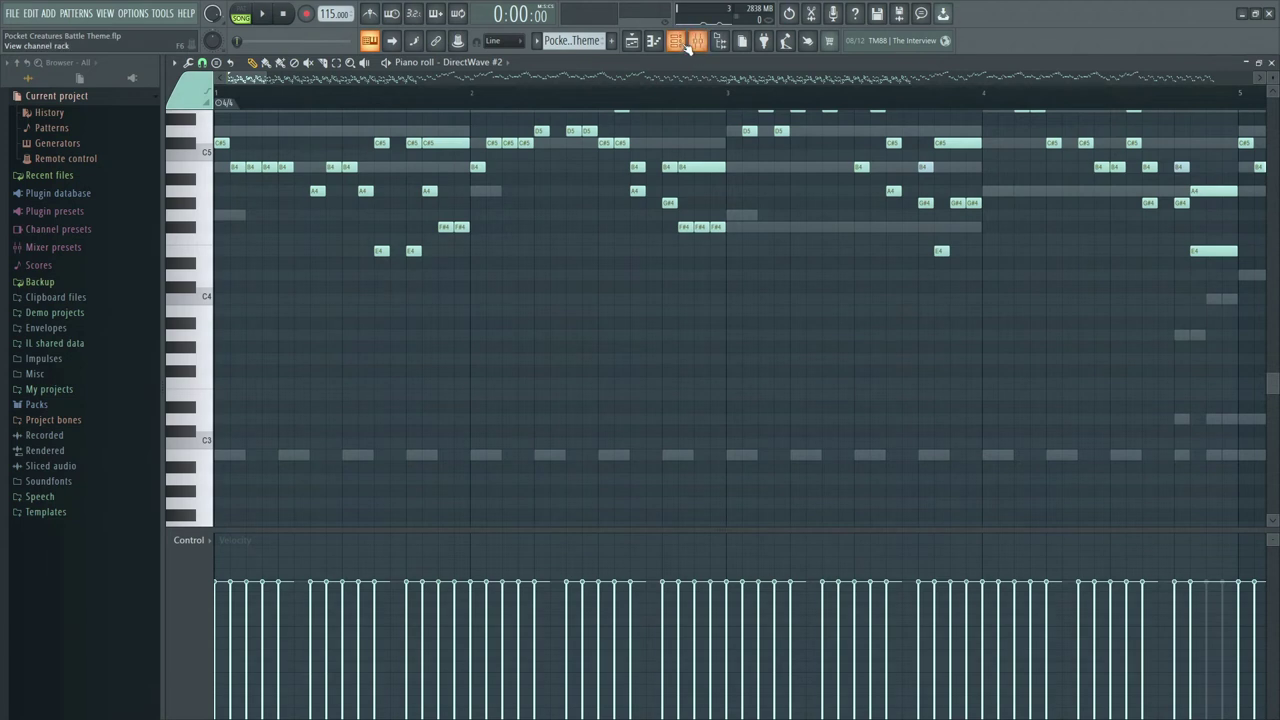
Step: Load the Guzhen program from the library into program slot 004 of DirectWave #2
{"action": "left_click", "coordinate": [687, 45]}
{"action": "left_click", "coordinate": [466, 248]}
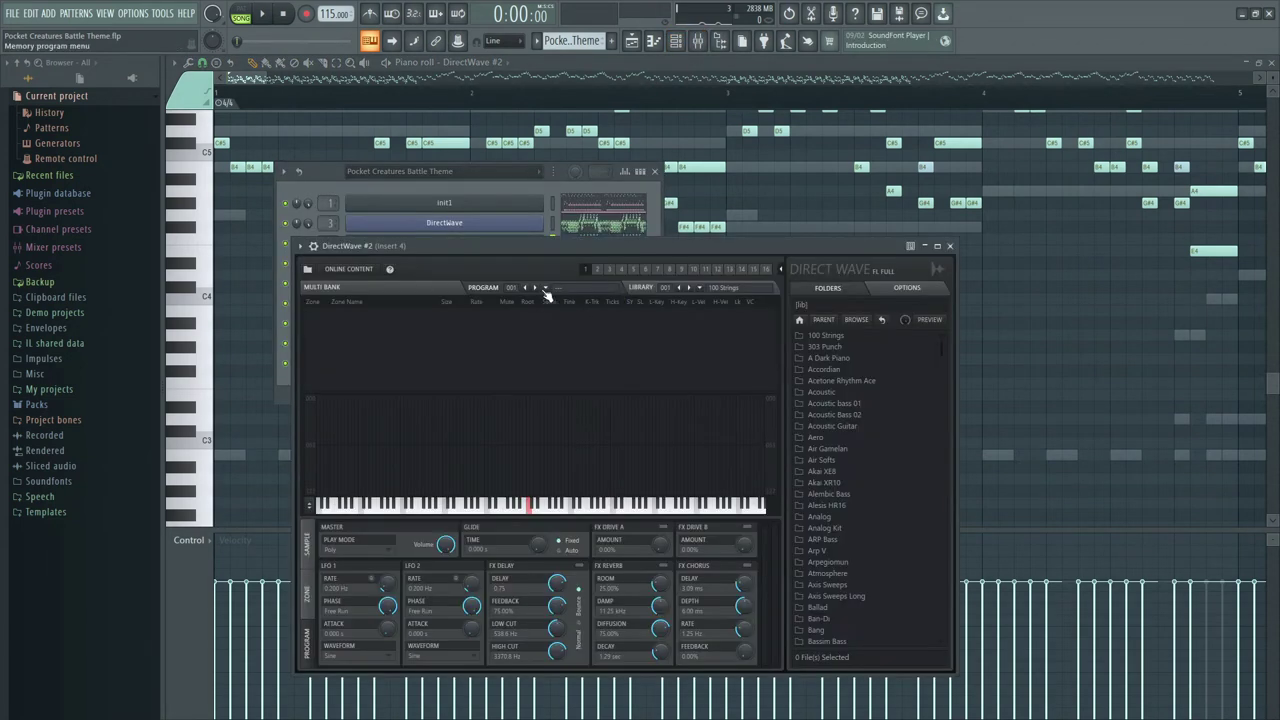
{"action": "left_click", "coordinate": [545, 289]}
{"action": "scroll", "coordinate": [564, 414], "scroll_direction": "down", "scroll_amount": 5}
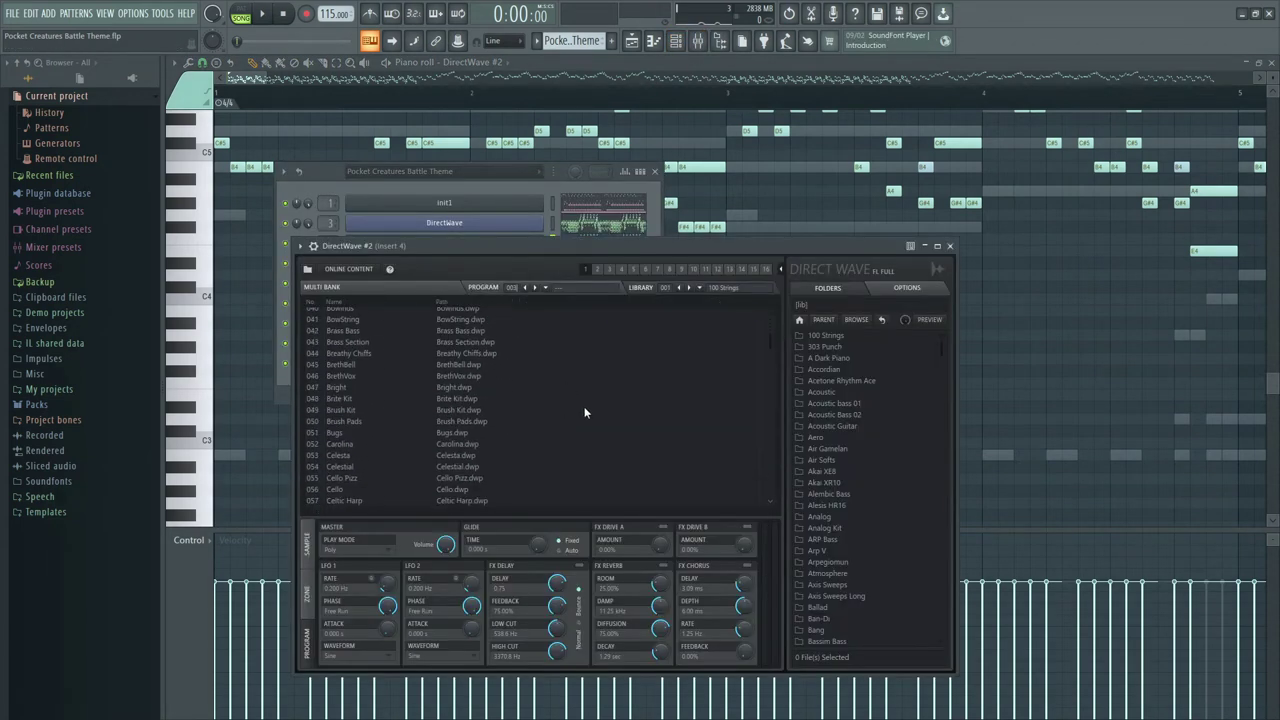
{"action": "left_click_drag", "start_coordinate": [775, 342], "coordinate": [789, 396]}
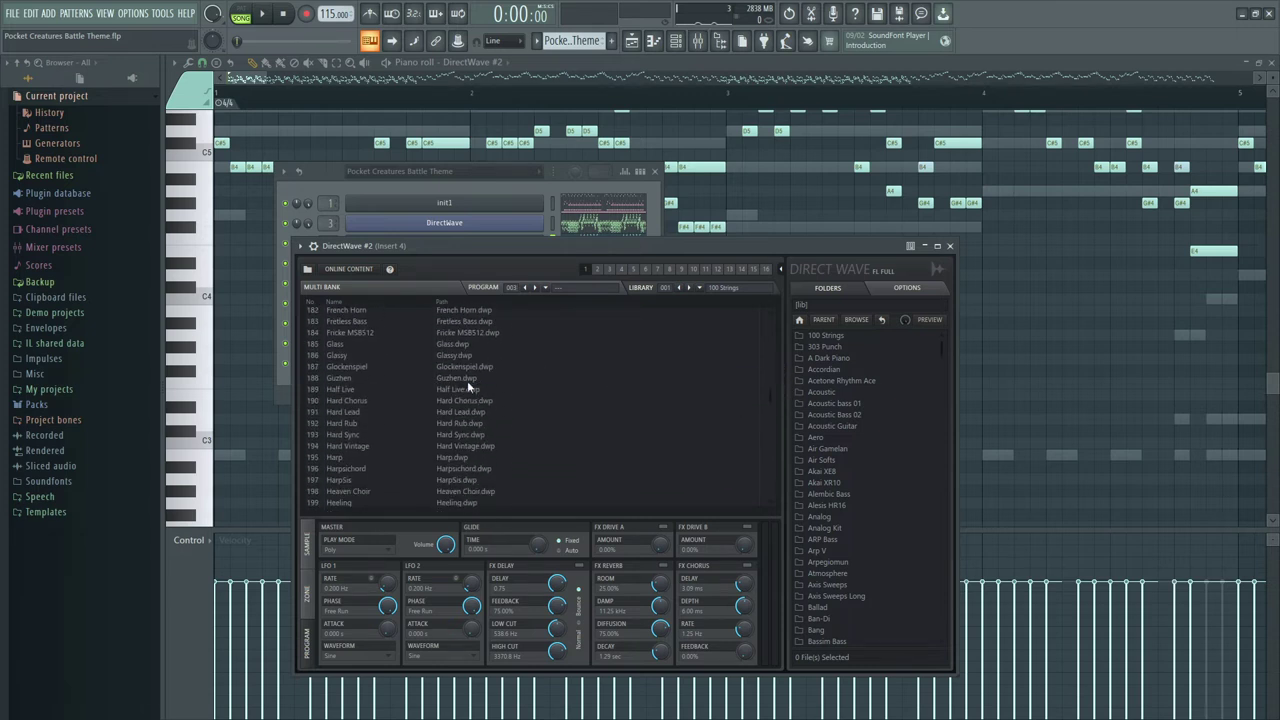
{"action": "left_click", "coordinate": [467, 380]}
{"action": "left_click", "coordinate": [535, 288]}
{"action": "left_click", "coordinate": [470, 379]}
Step: Play the song with the Drums, Insert 3 and Insert 4 mixer tracks enabled, stop playback and close DirectWave #2
{"action": "left_click", "coordinate": [697, 40]}
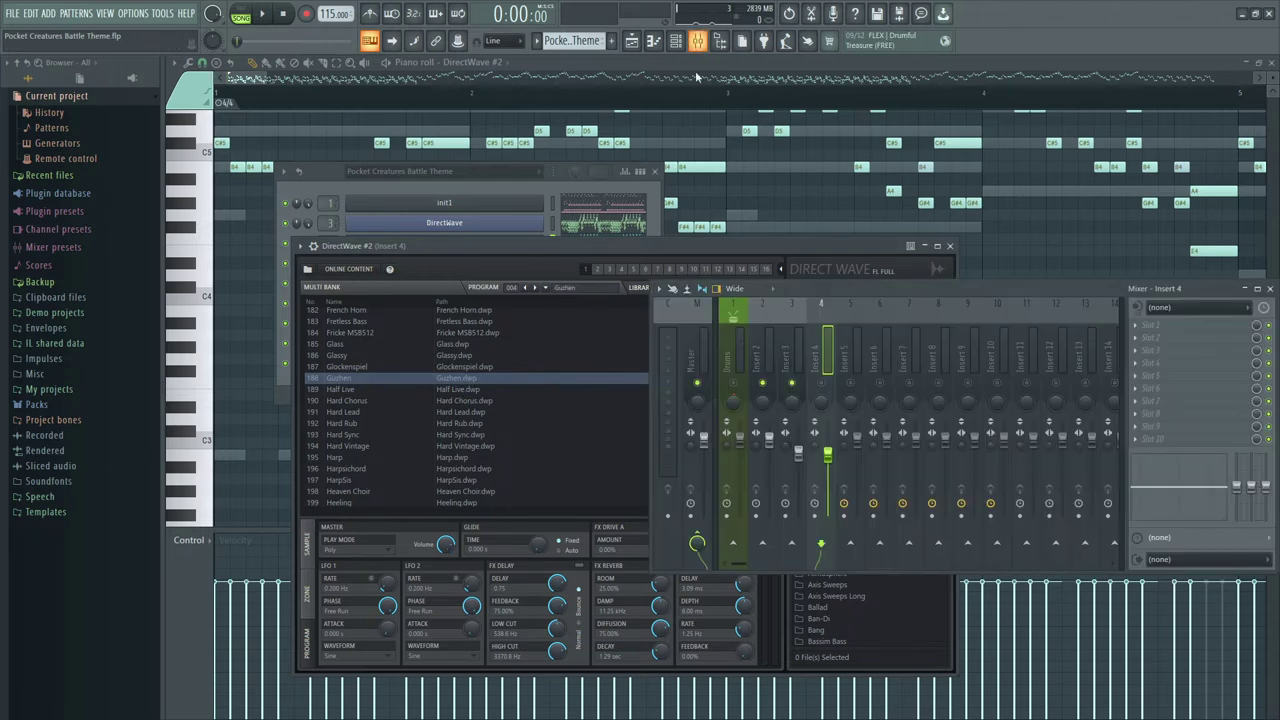
{"action": "key", "text": "space"}
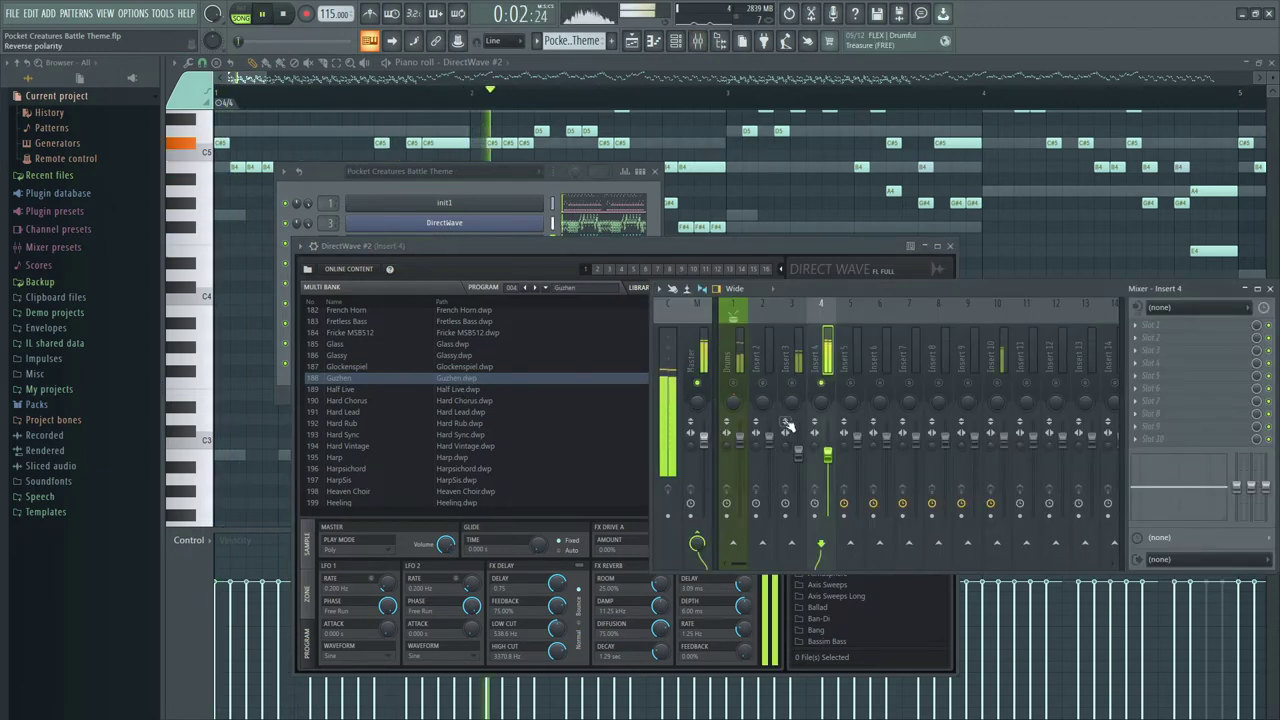
{"action": "left_click", "coordinate": [733, 388]}
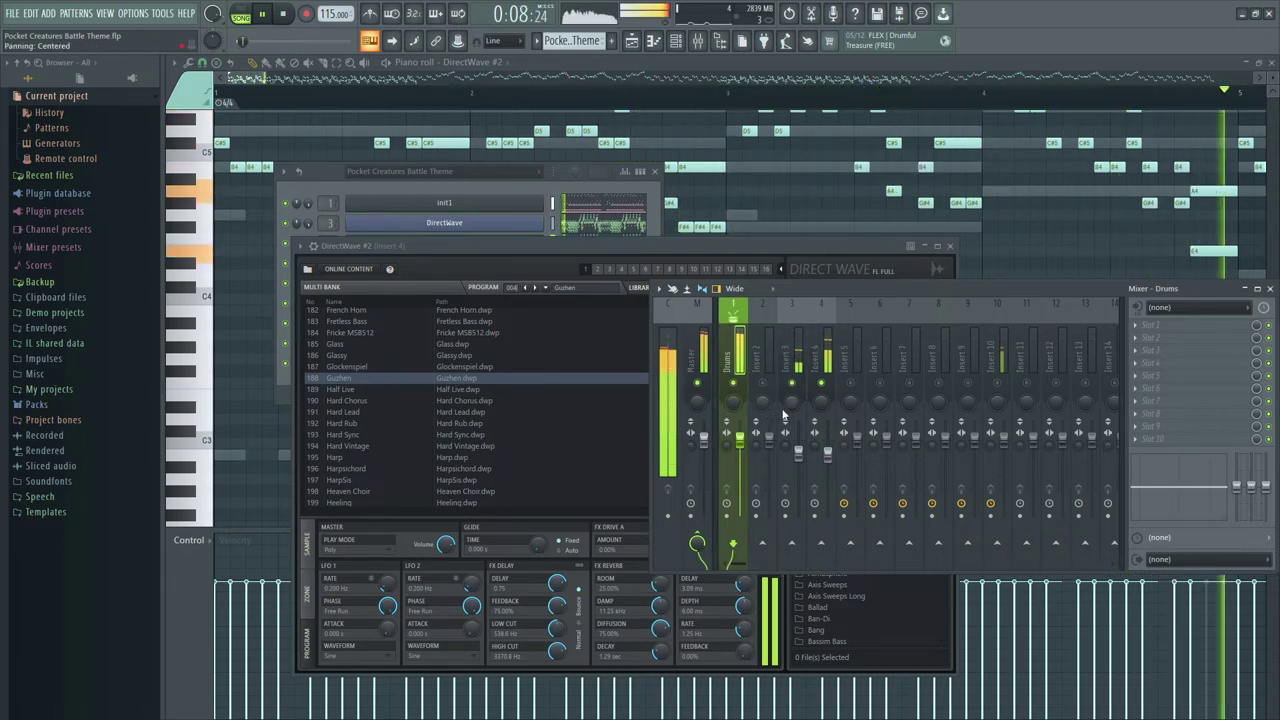
{"action": "key", "text": "space"}
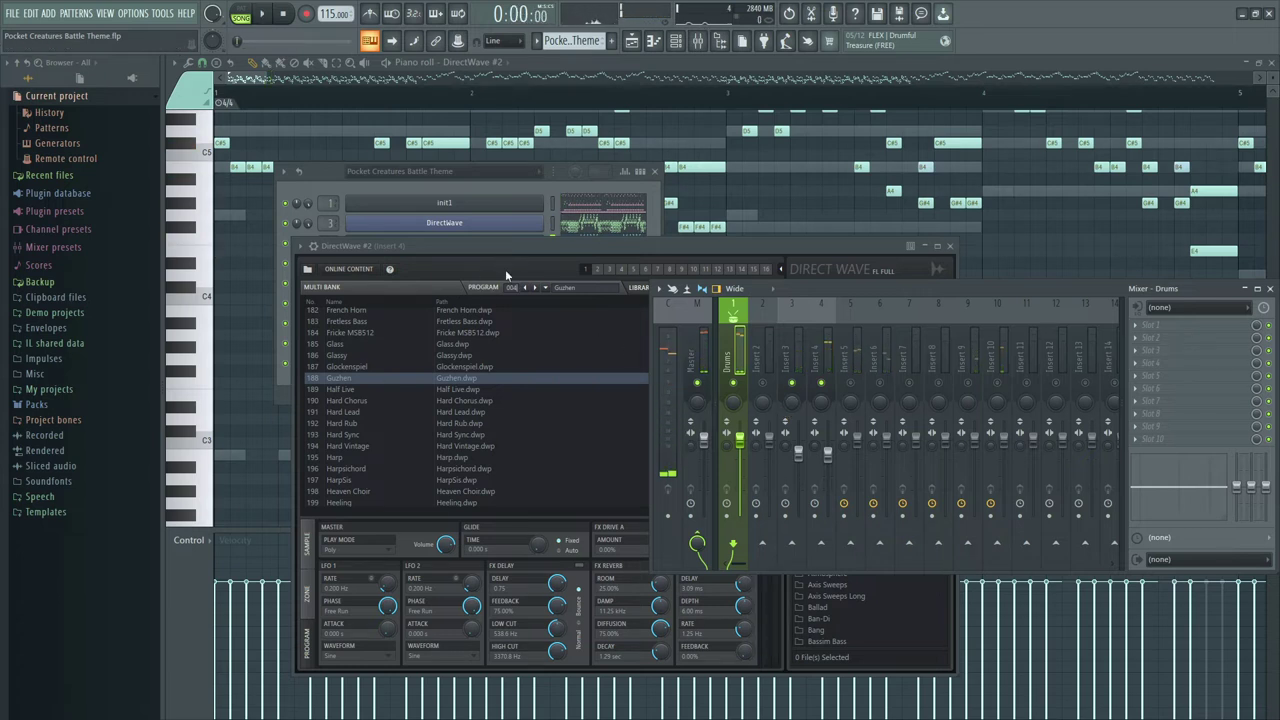
{"action": "left_click", "coordinate": [556, 271]}
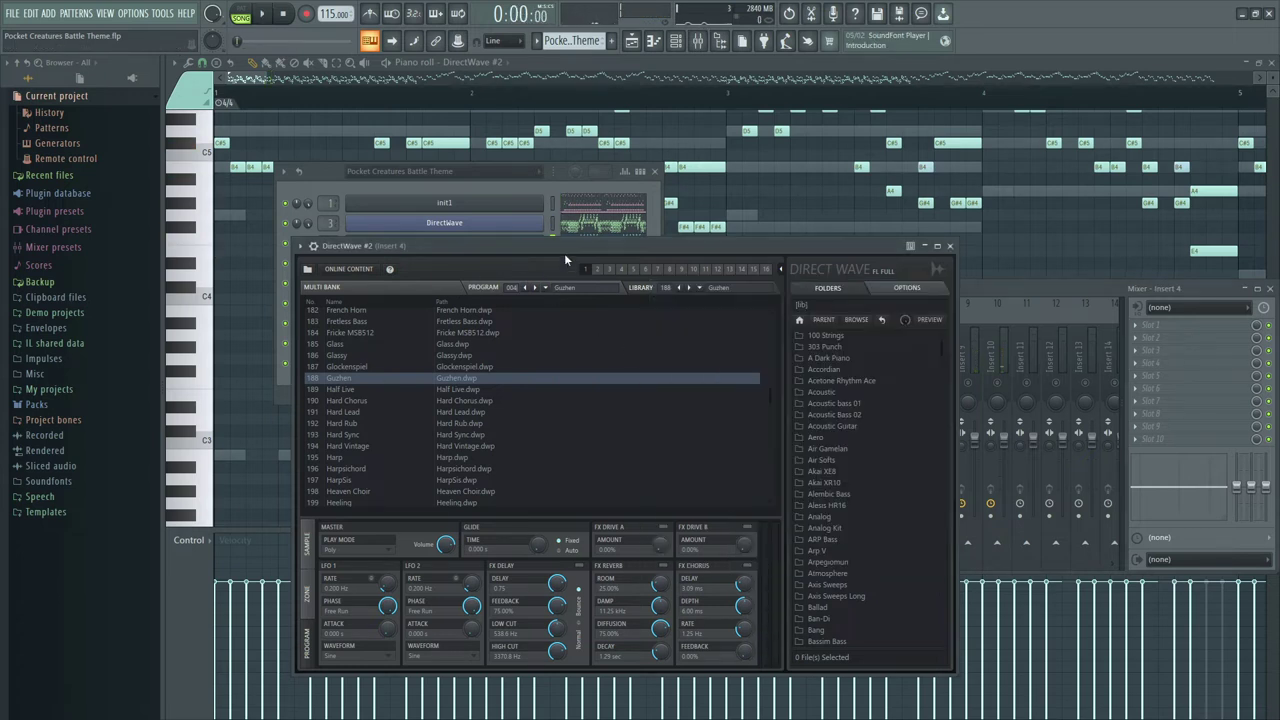
{"action": "left_click", "coordinate": [950, 245]}
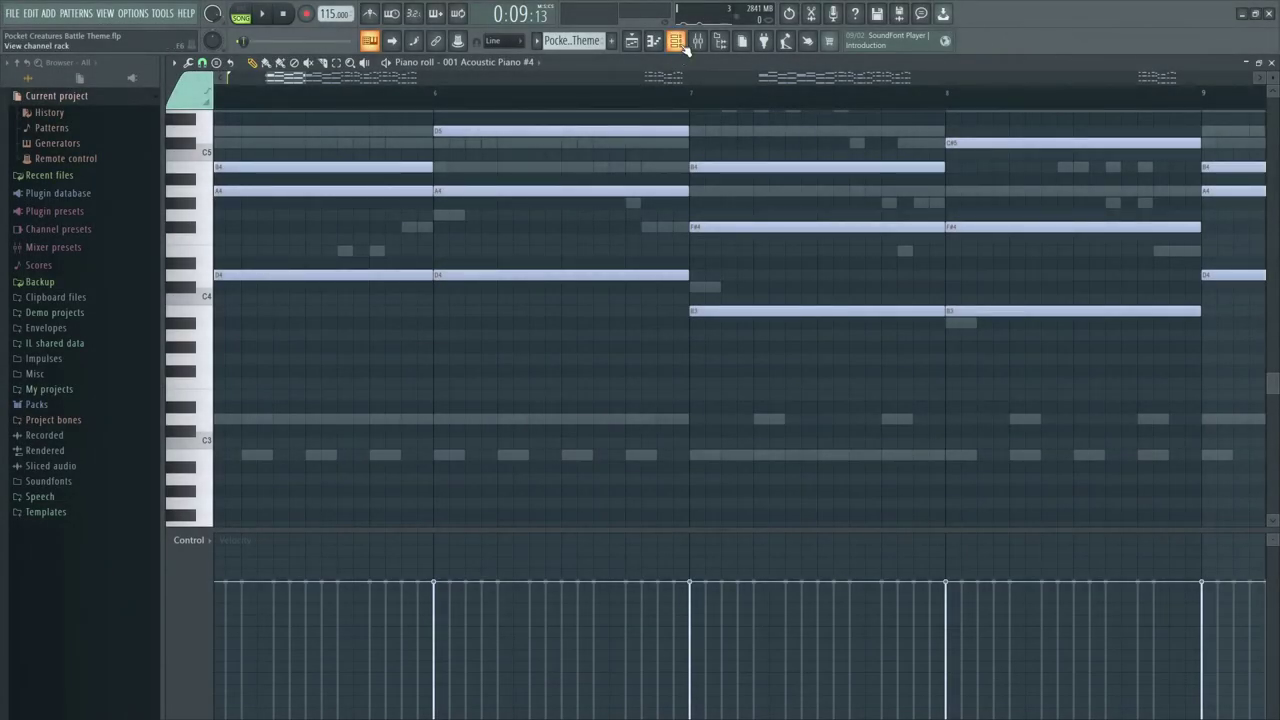
Step: Replace the instrument on the 001 Acoustic Piano #4 channel with Heavier7Strings
{"action": "key", "text": "F6"}
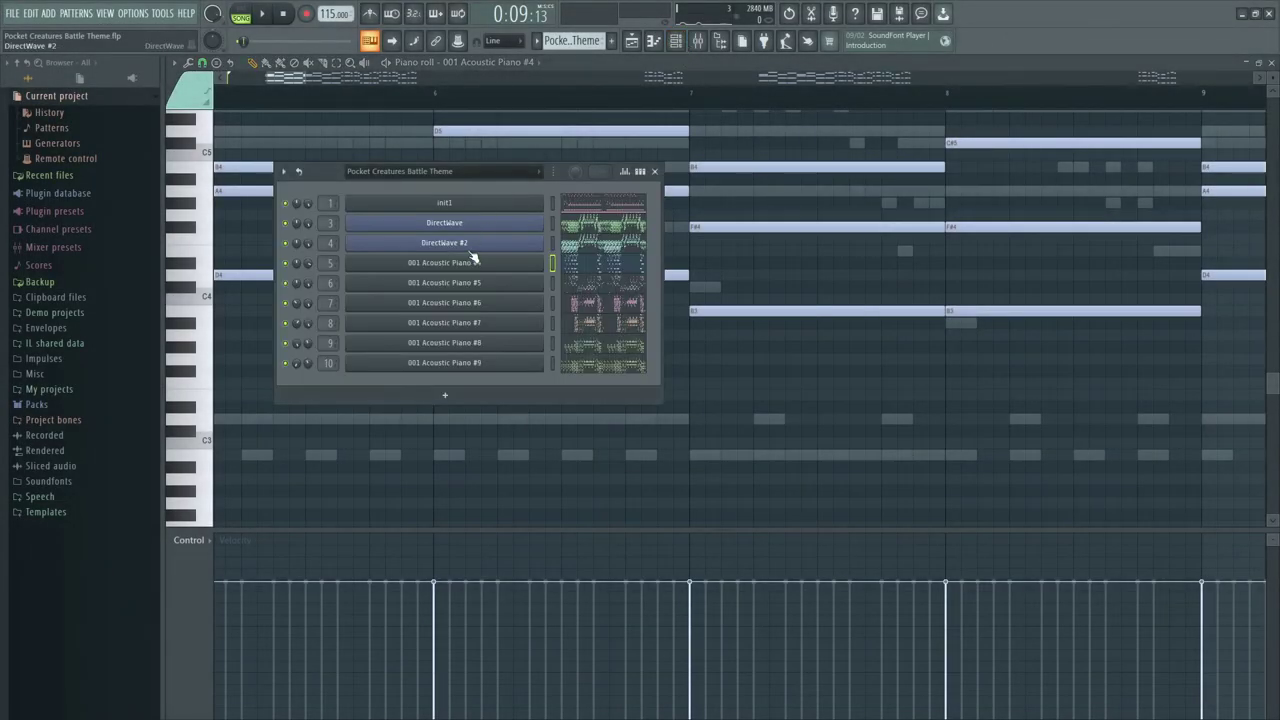
{"action": "right_click", "coordinate": [483, 267]}
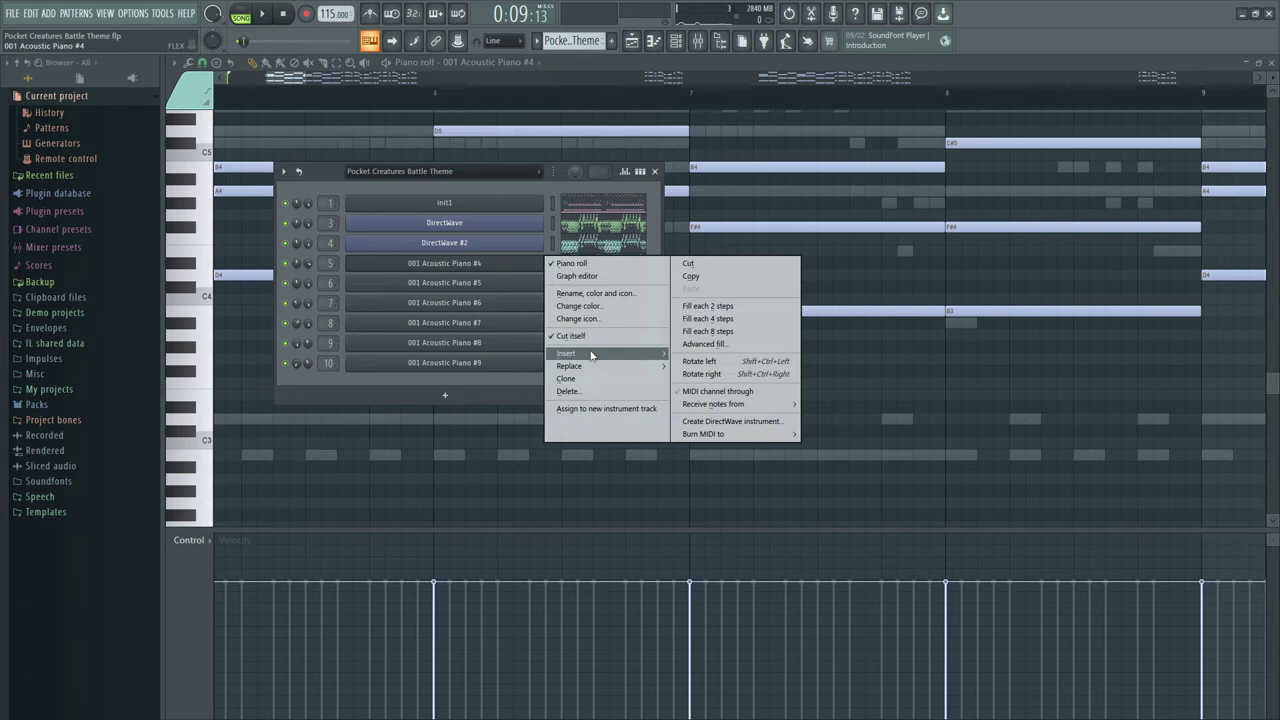
{"action": "mouse_move", "coordinate": [590, 368]}
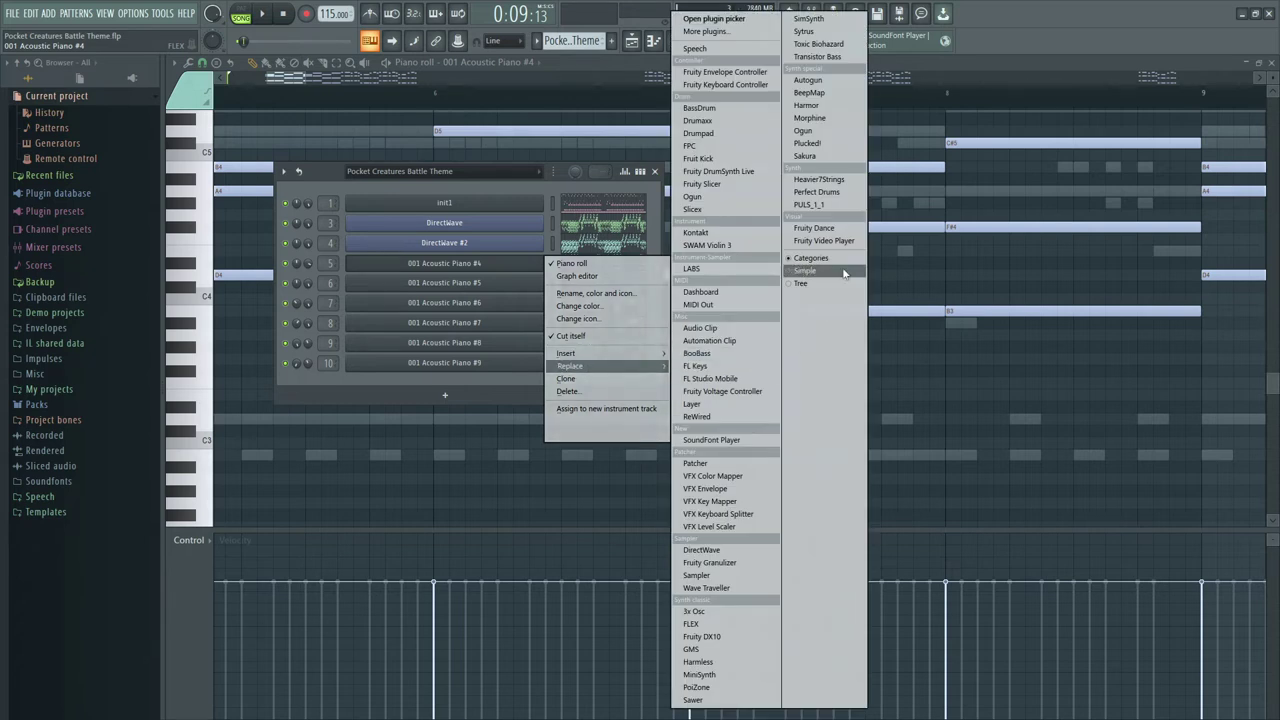
{"action": "left_click", "coordinate": [818, 179]}
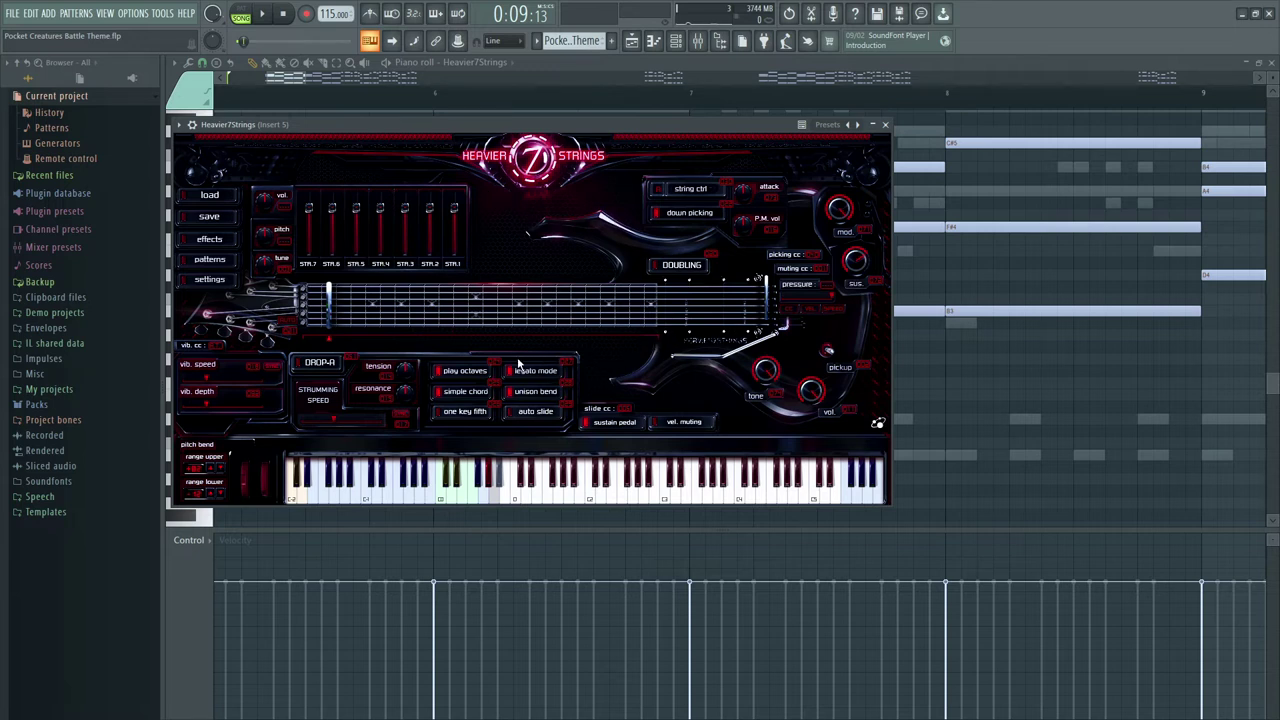
Step: Look through the patterns, settings and effects pages of Heavier7Strings
{"action": "left_click", "coordinate": [210, 259]}
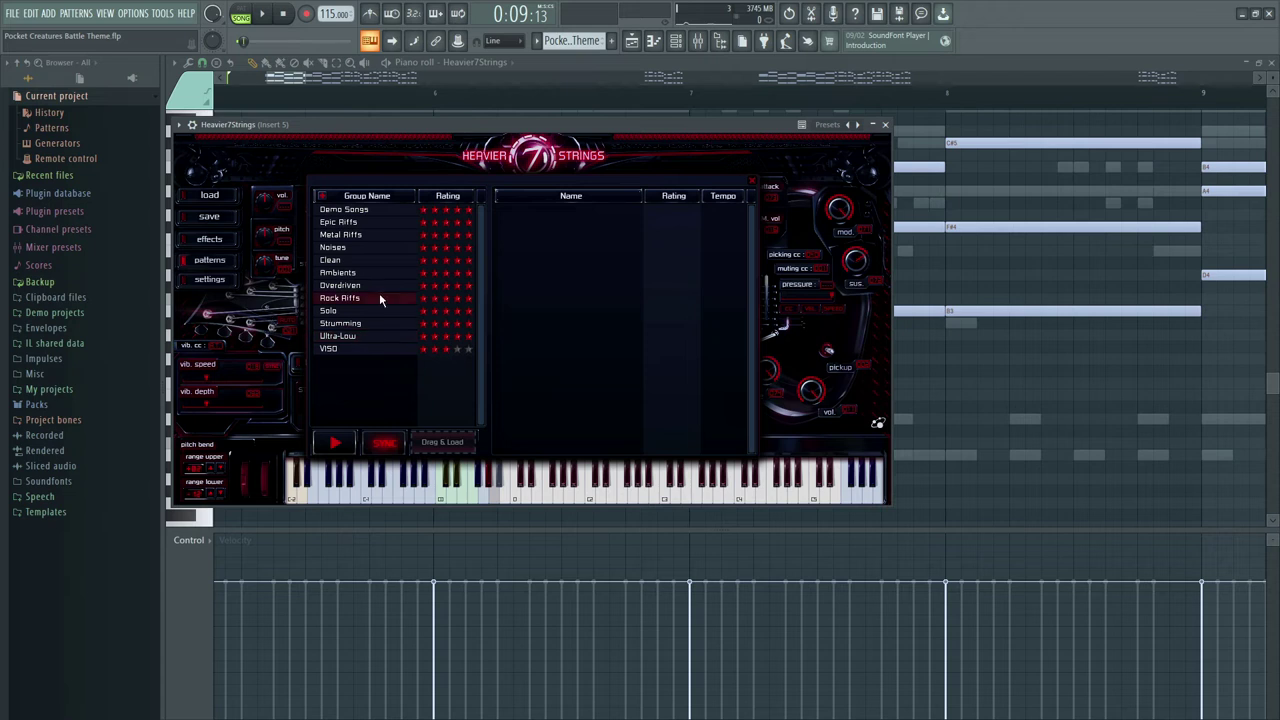
{"action": "left_click", "coordinate": [752, 181]}
{"action": "left_click", "coordinate": [212, 283]}
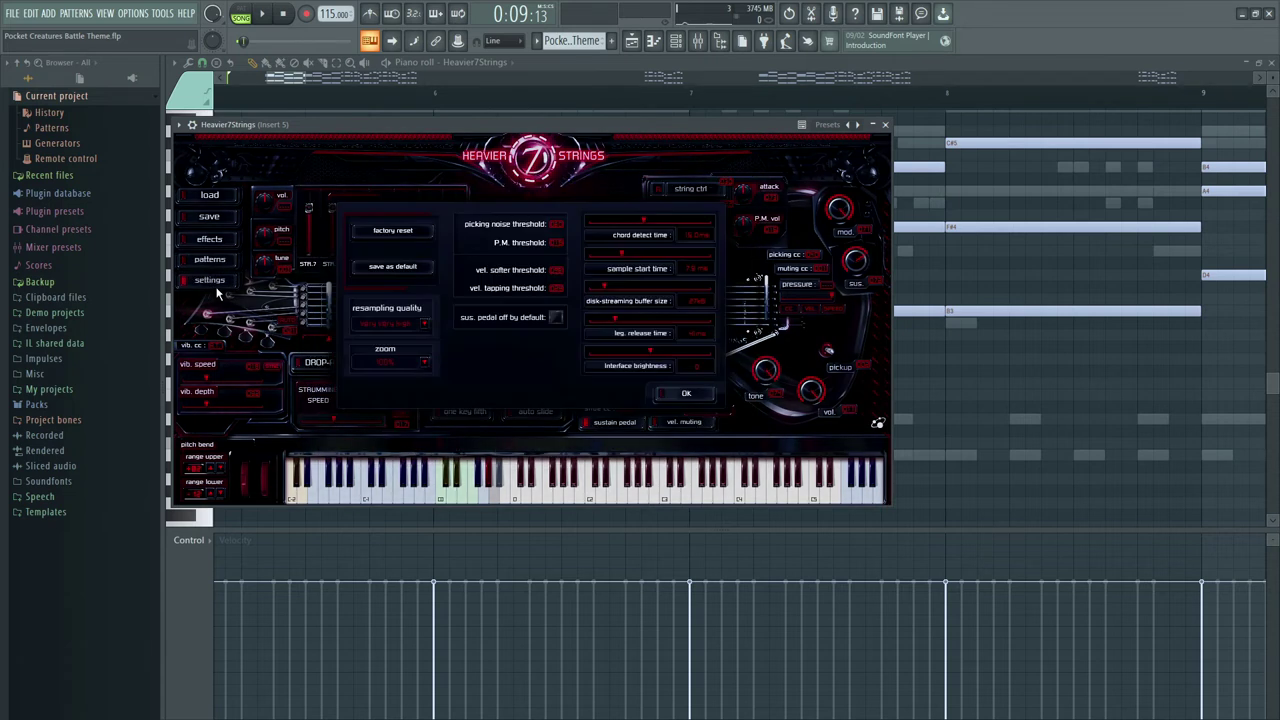
{"action": "left_click", "coordinate": [688, 393]}
{"action": "left_click", "coordinate": [216, 244]}
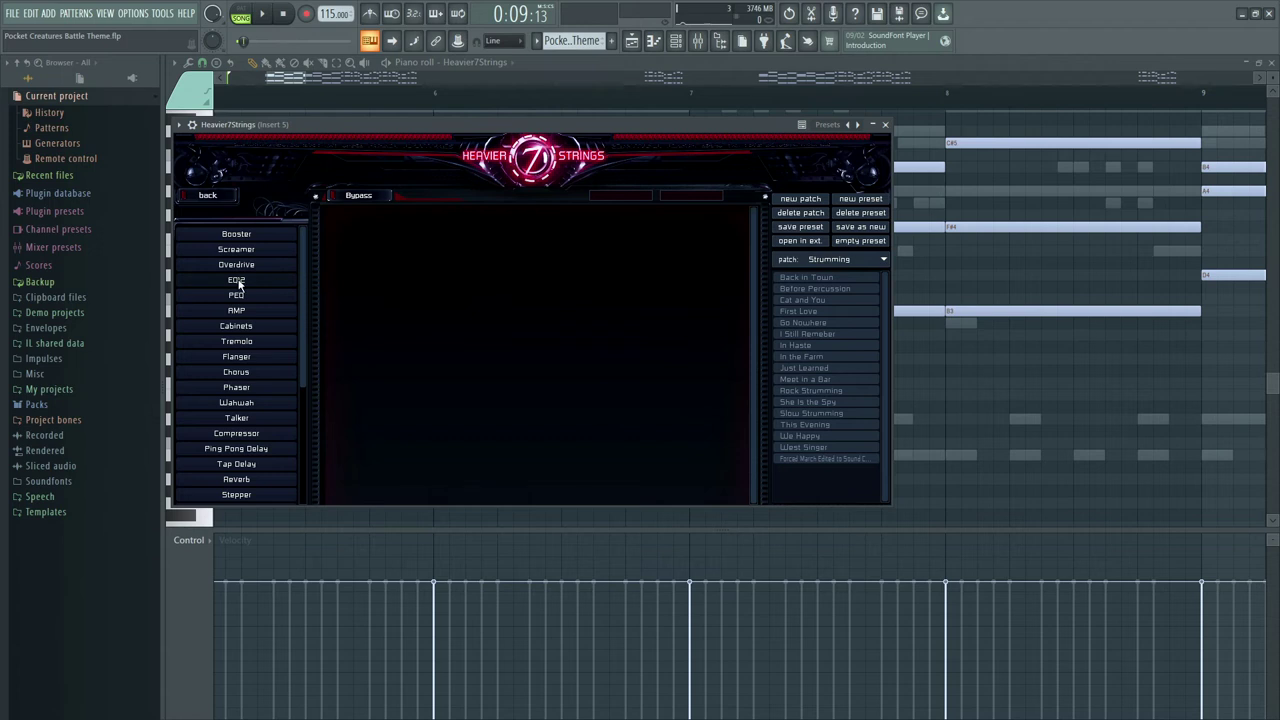
{"action": "left_click", "coordinate": [206, 197]}
Step: Browse the Epic Riffs and Metal Riffs pattern groups in Heavier7Strings and close the pattern browser
{"action": "left_click", "coordinate": [210, 259]}
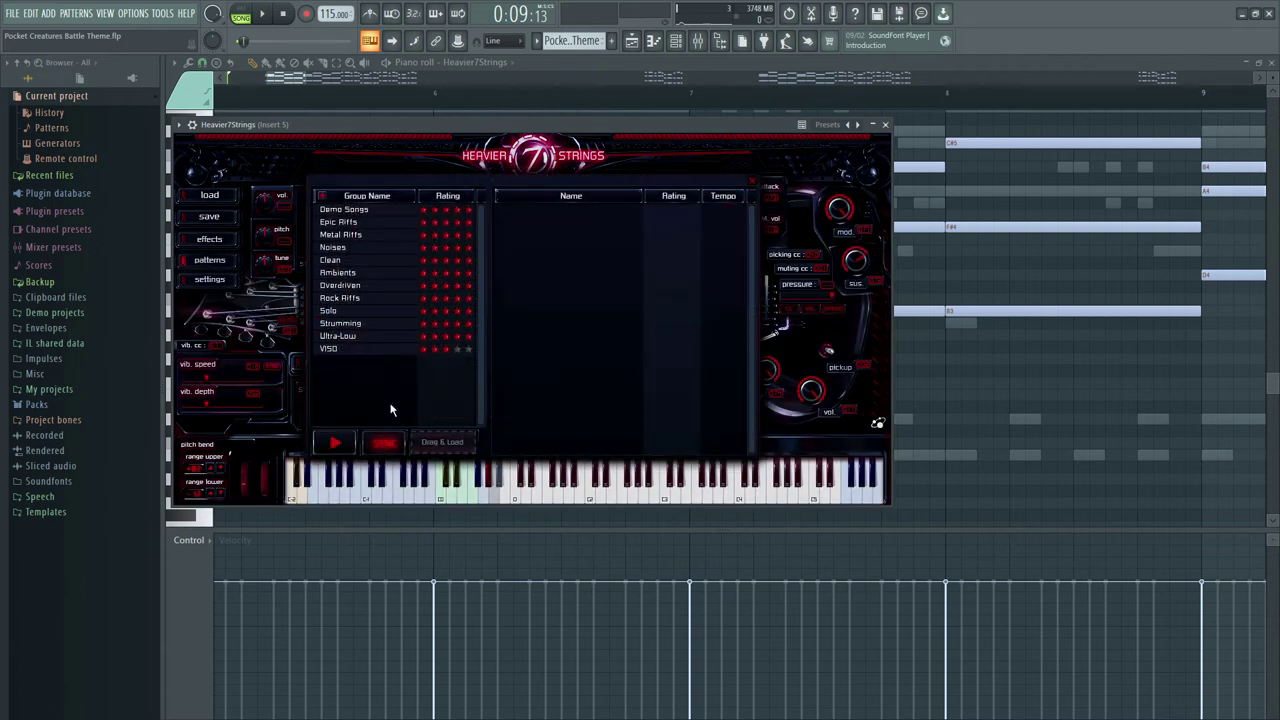
{"action": "left_click", "coordinate": [360, 223]}
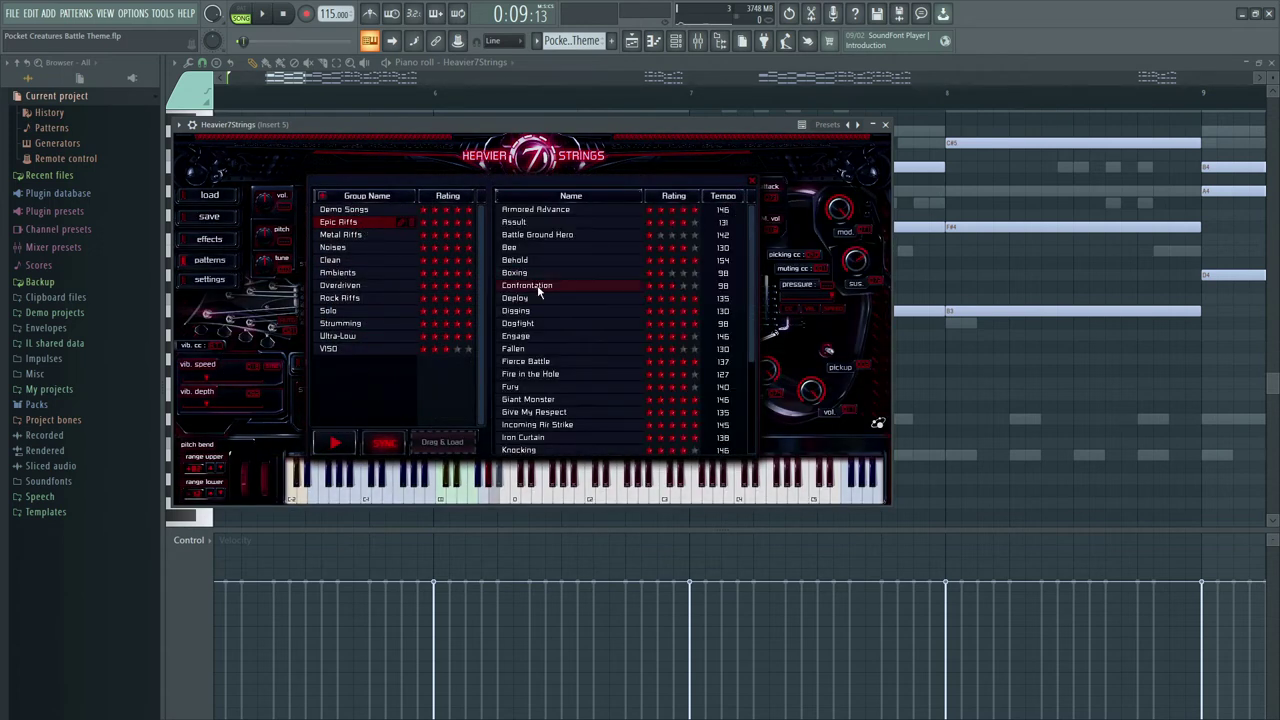
{"action": "scroll", "coordinate": [576, 403], "scroll_direction": "down", "scroll_amount": 4}
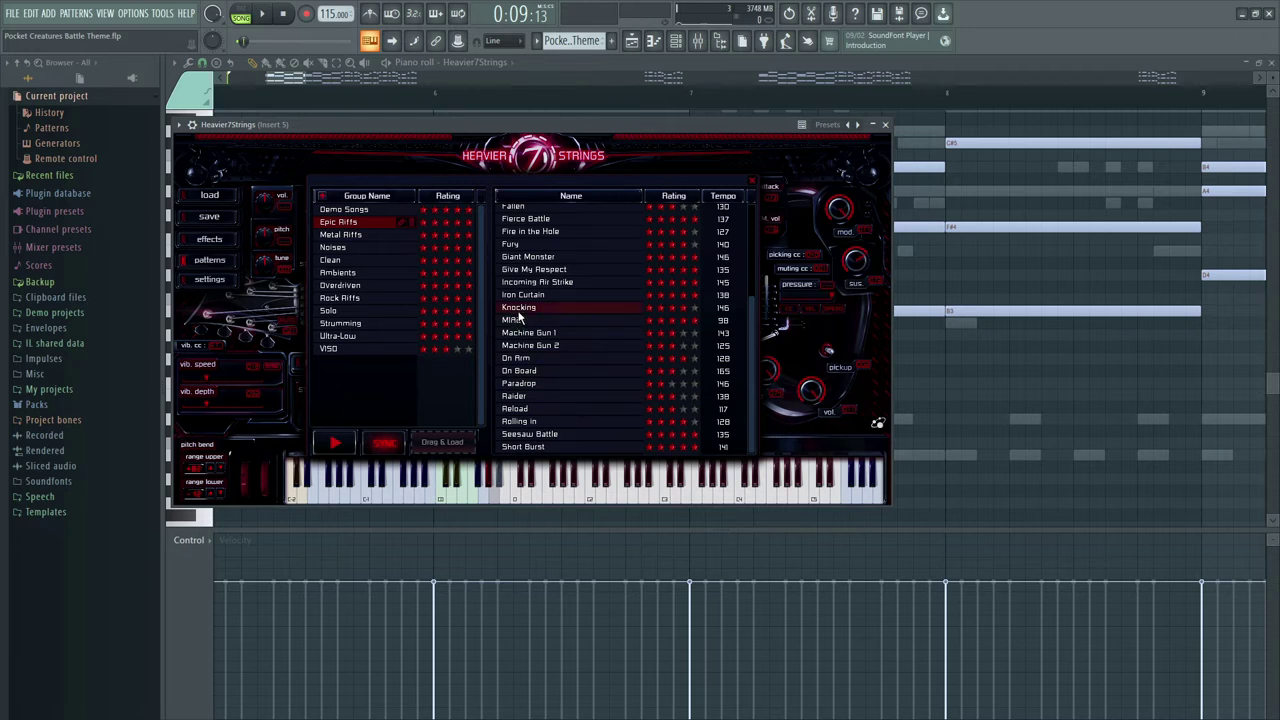
{"action": "left_click", "coordinate": [358, 235]}
{"action": "scroll", "coordinate": [556, 345], "scroll_direction": "up", "scroll_amount": 4}
{"action": "scroll", "coordinate": [543, 356], "scroll_direction": "down", "scroll_amount": 4}
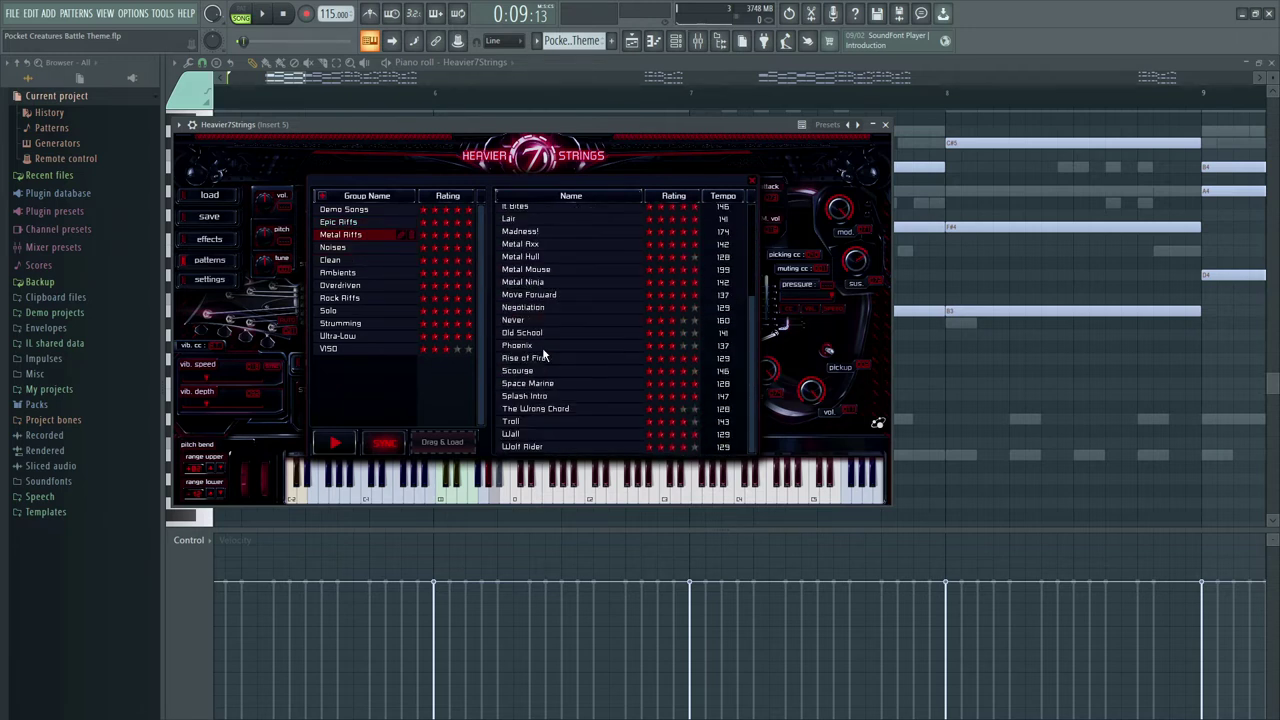
{"action": "left_click", "coordinate": [556, 384]}
{"action": "left_click", "coordinate": [366, 223]}
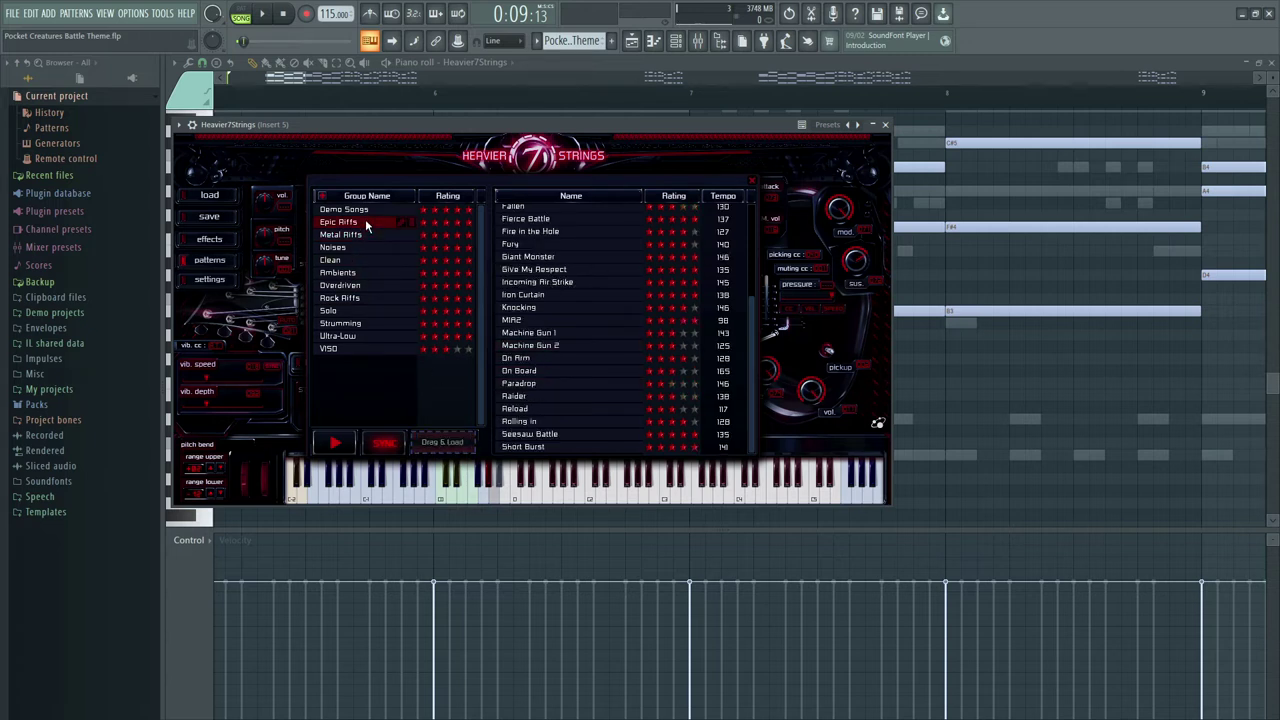
{"action": "left_click", "coordinate": [753, 185]}
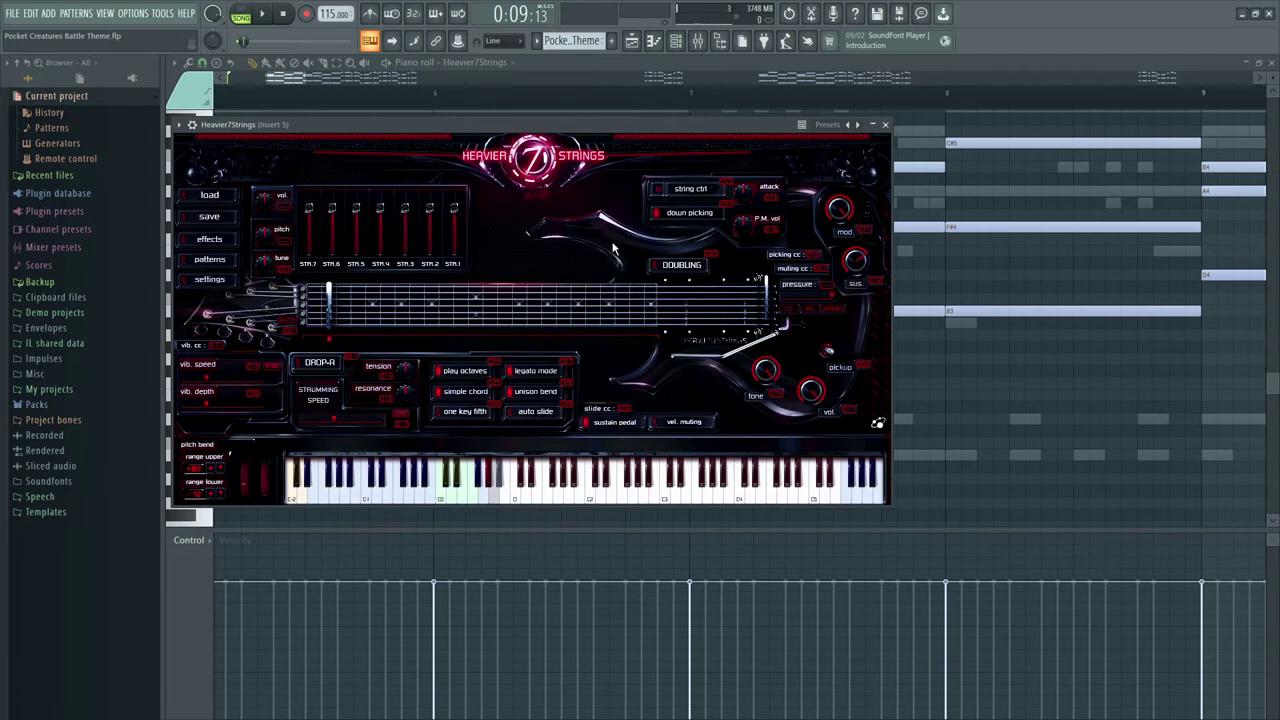
Step: Load the Forced March Edited effects preset from the Strumming patch in Heavier7Strings, and enable Drop-A and auto fret position
{"action": "left_click", "coordinate": [218, 246]}
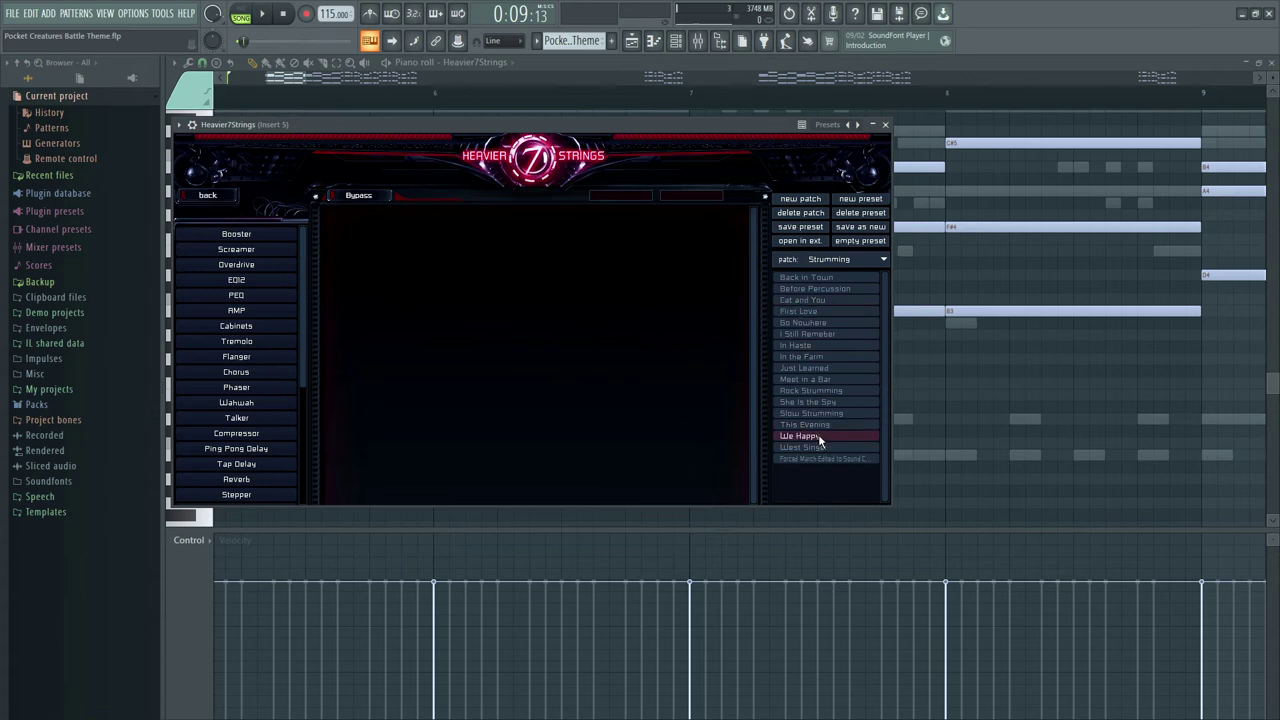
{"action": "left_click", "coordinate": [827, 459]}
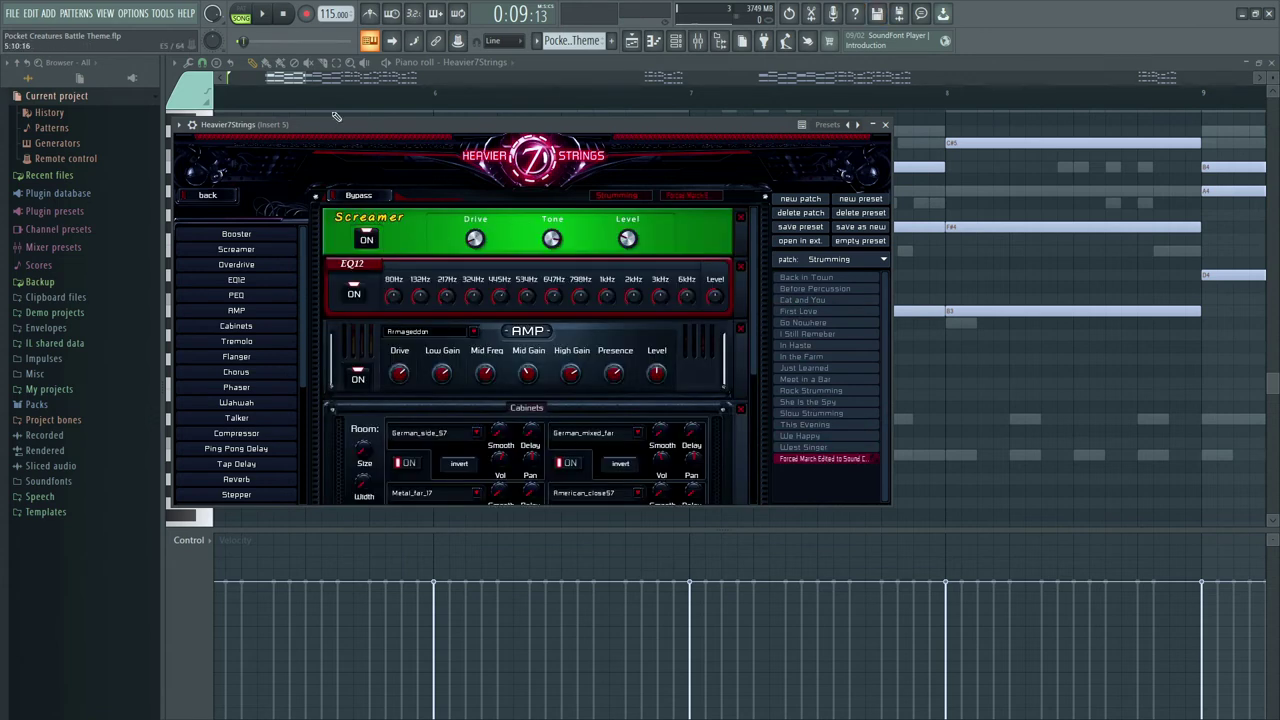
{"action": "left_click", "coordinate": [225, 197]}
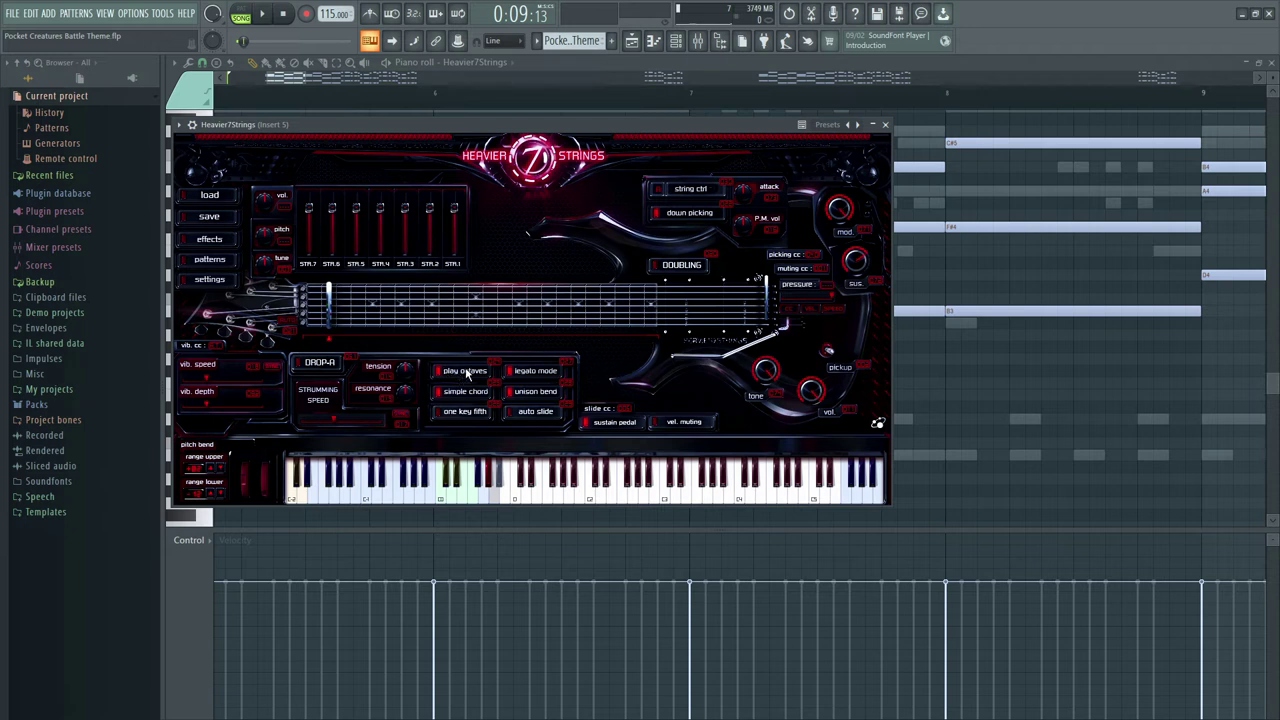
{"action": "left_click", "coordinate": [315, 367]}
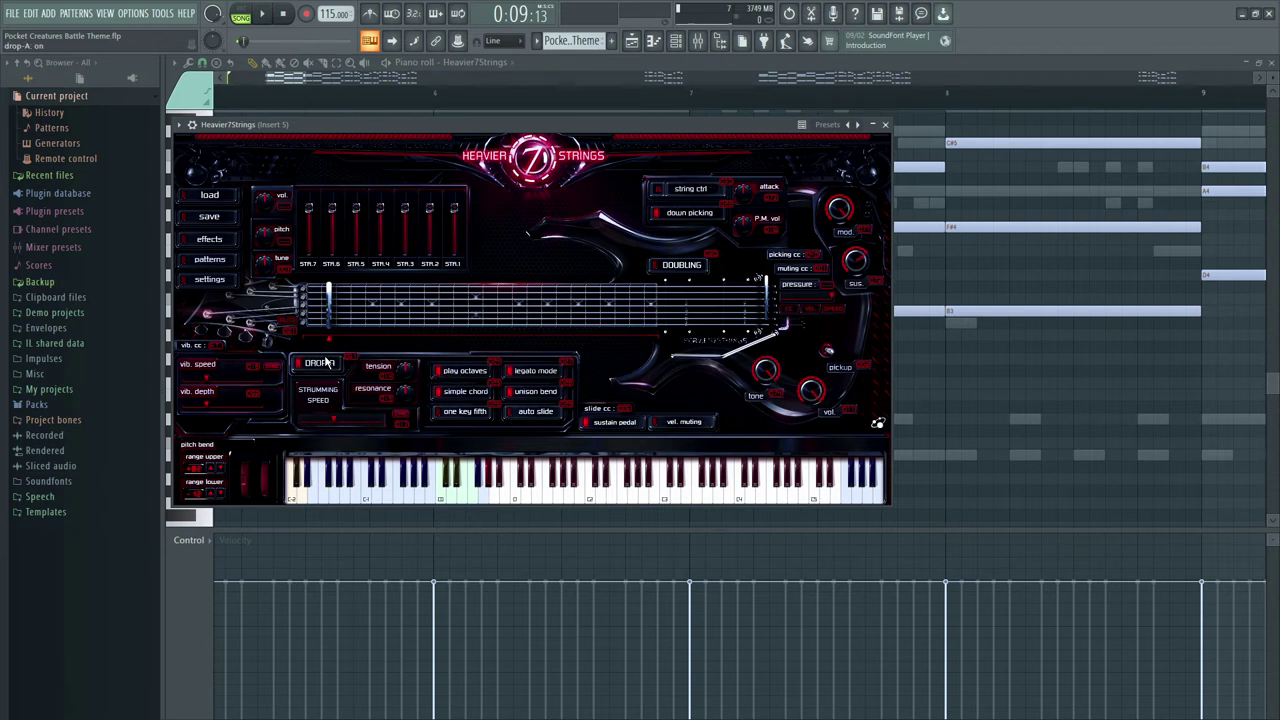
{"action": "left_click", "coordinate": [294, 317]}
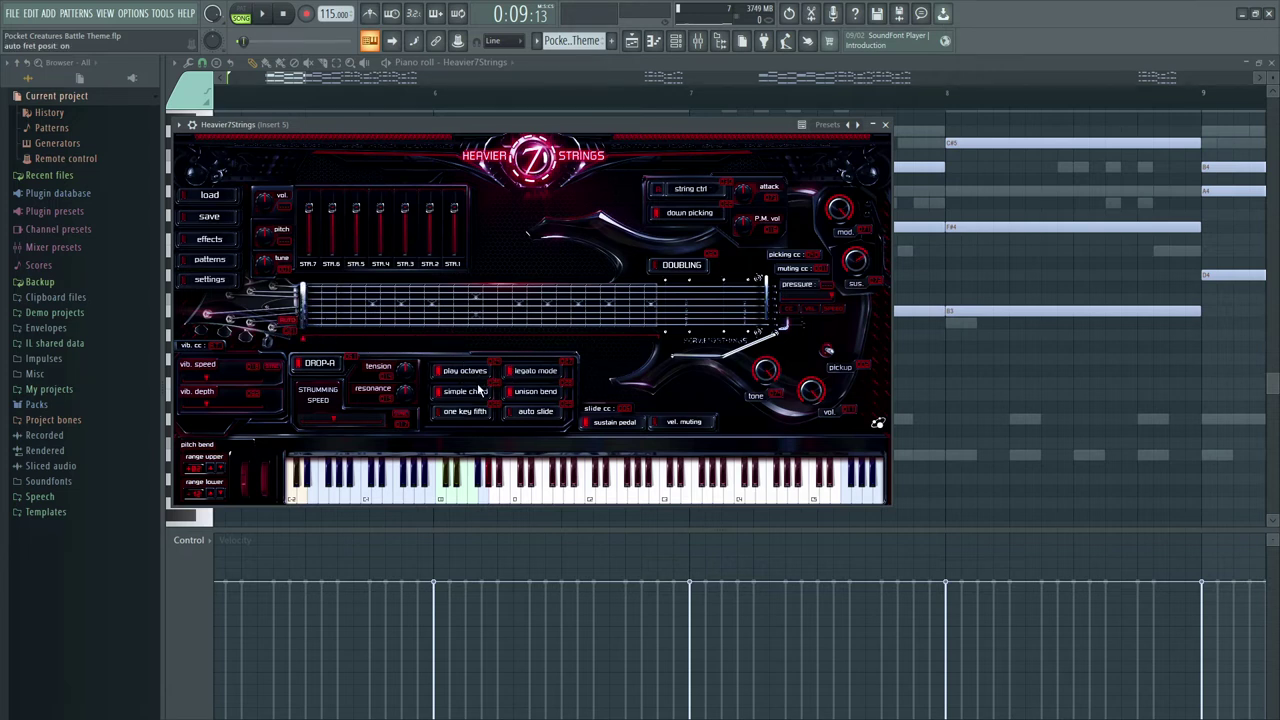
Step: Examine the full length of the song clip in the playlist and reopen Heavier7Strings from the channel rack
{"action": "left_click", "coordinate": [631, 40]}
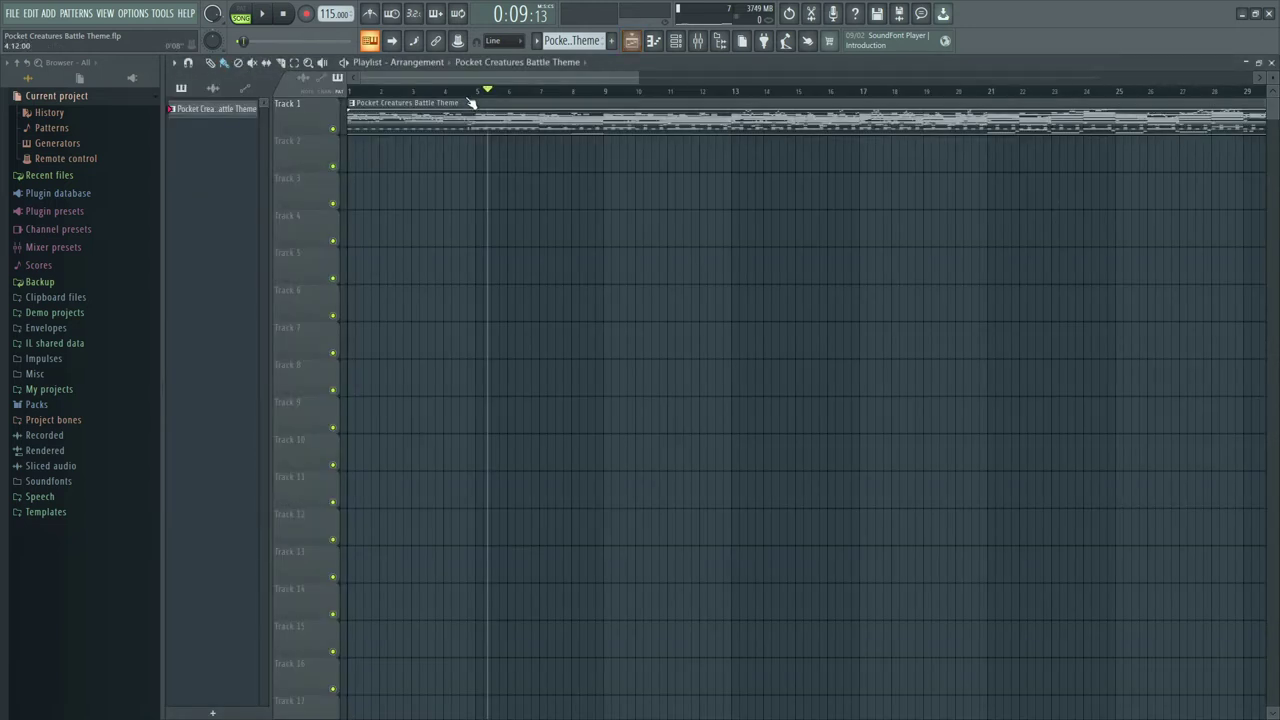
{"action": "left_click_drag", "start_coordinate": [518, 78], "coordinate": [687, 72]}
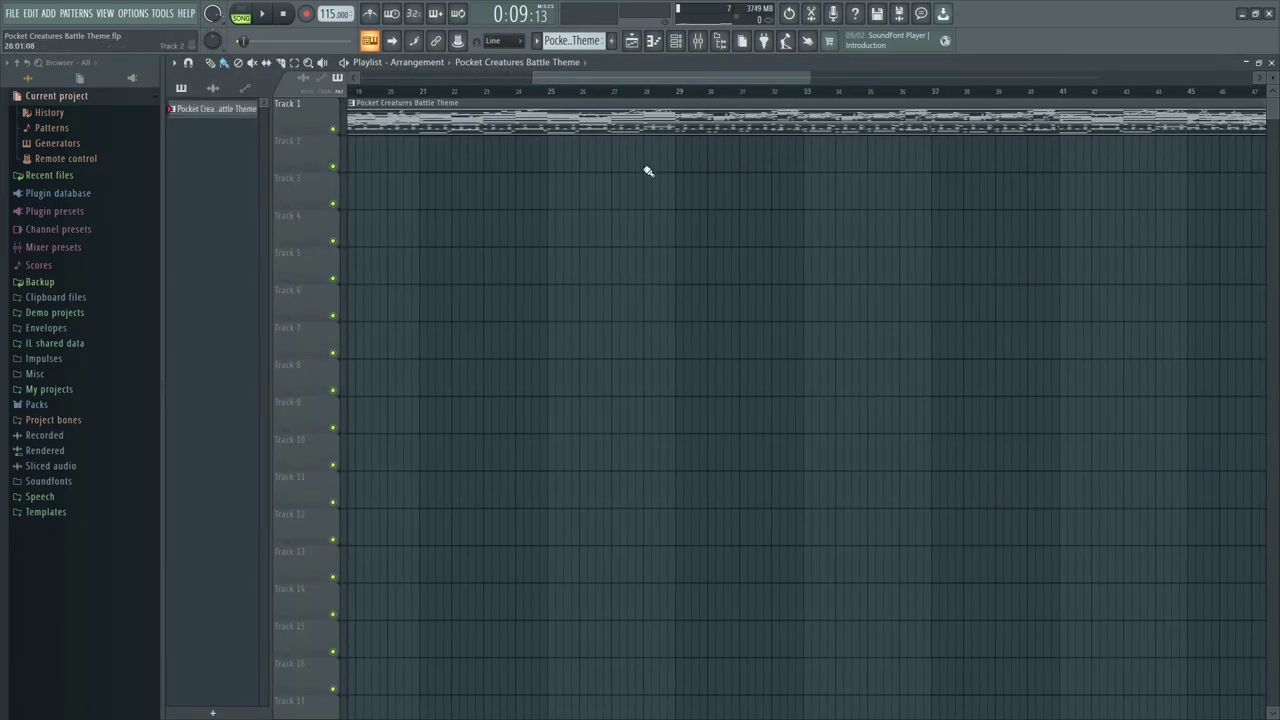
{"action": "scroll", "coordinate": [643, 203], "scroll_direction": "down", "scroll_amount": 4}
{"action": "left_click_drag", "start_coordinate": [1100, 78], "coordinate": [545, 79]}
{"action": "left_click", "coordinate": [676, 40]}
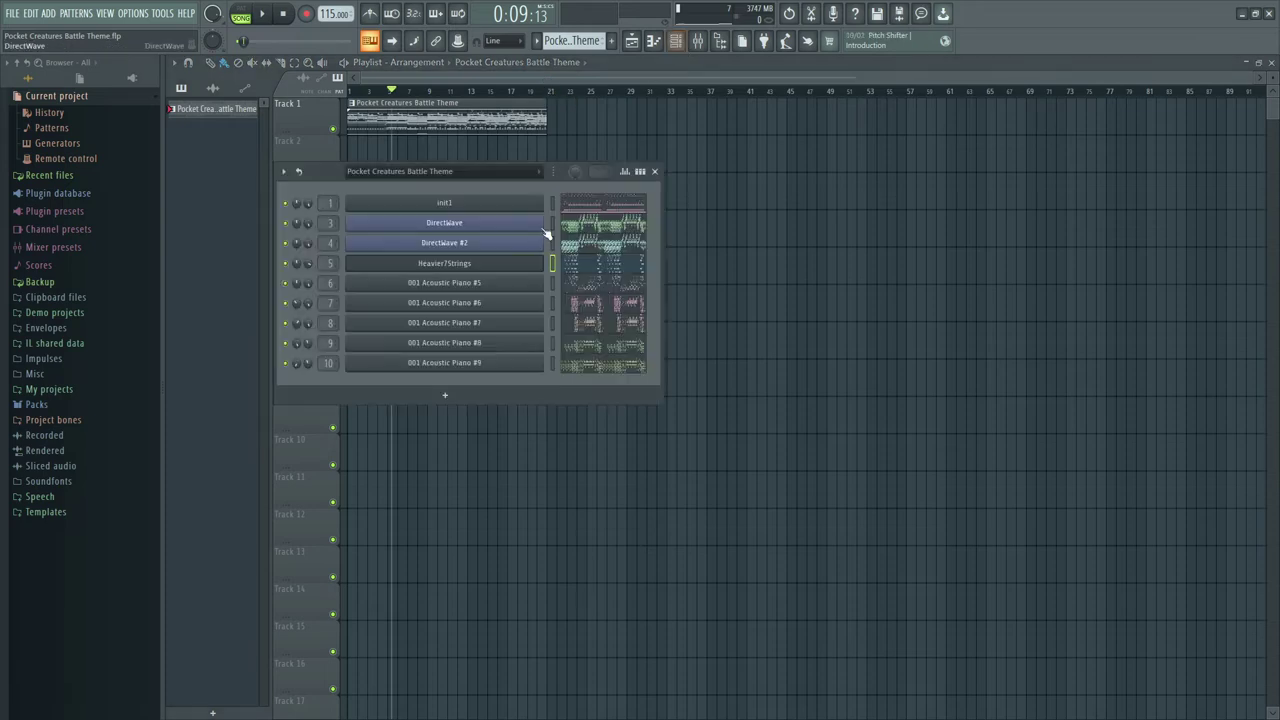
{"action": "left_click", "coordinate": [499, 268]}
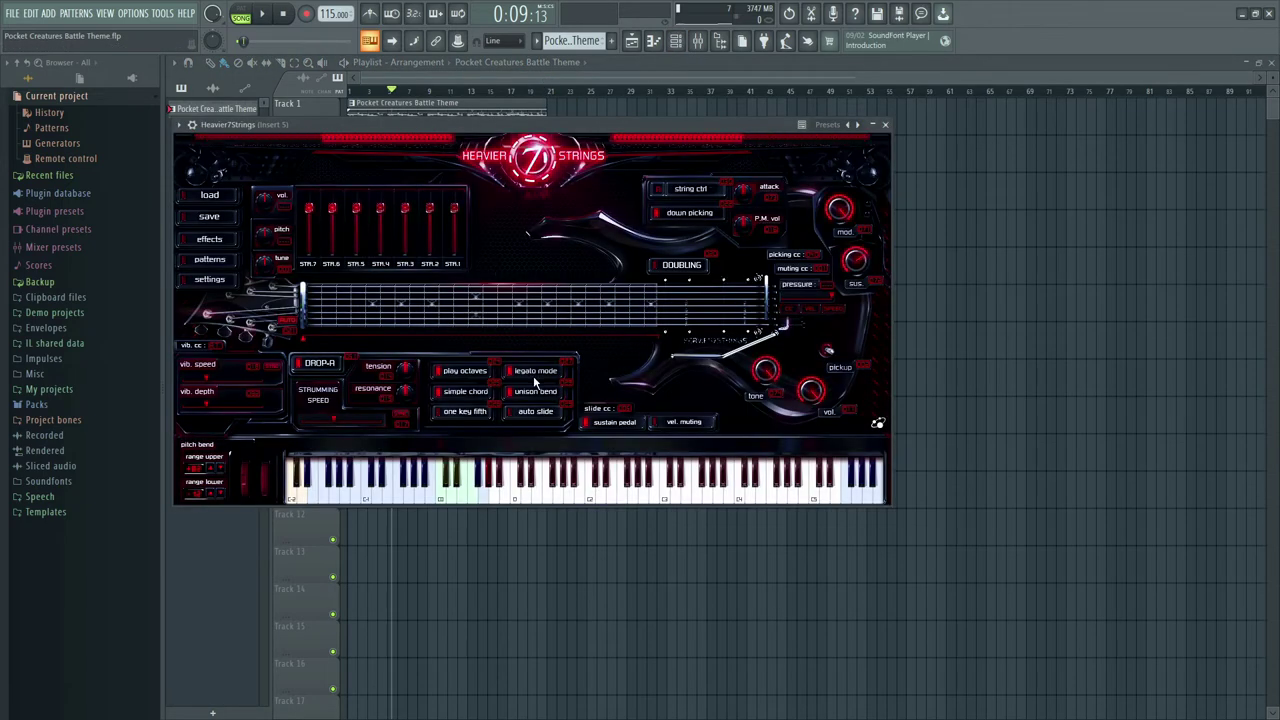
Step: Disable simple chord, legato mode and unison bend in Heavier7Strings while keeping play octaves enabled
{"action": "left_click", "coordinate": [471, 372]}
{"action": "left_click", "coordinate": [466, 392]}
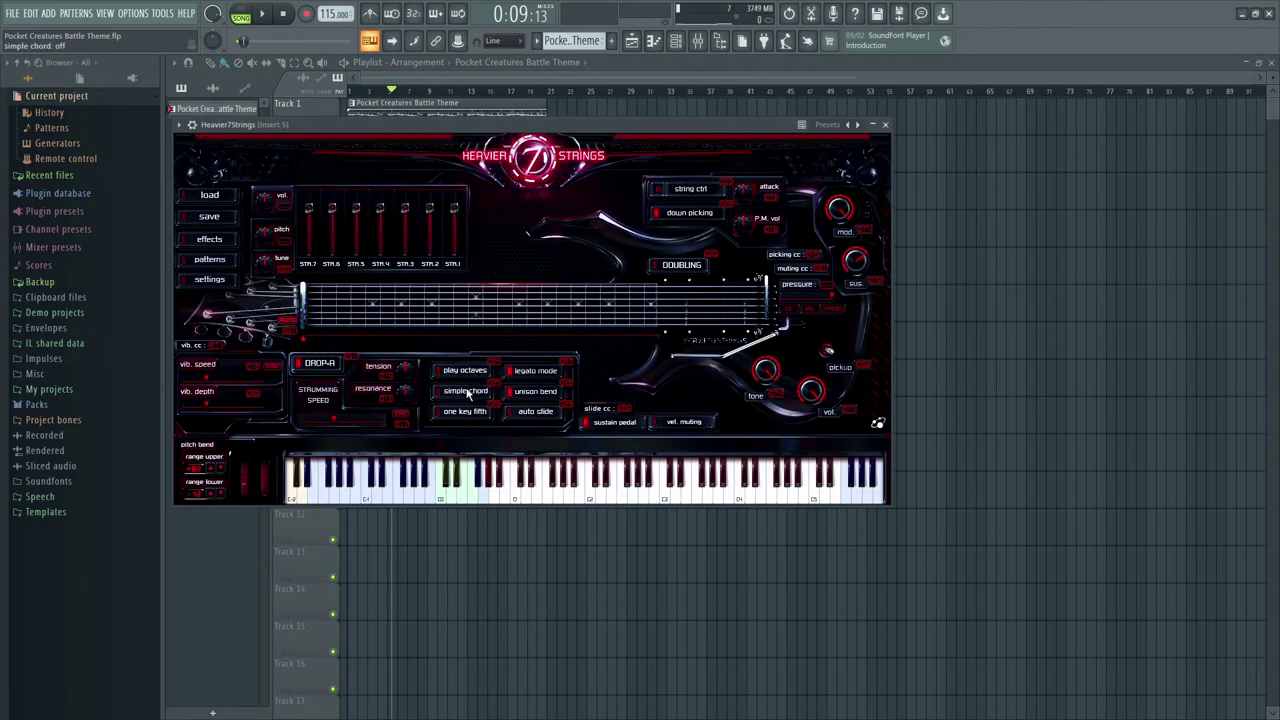
{"action": "left_click", "coordinate": [532, 372]}
{"action": "left_click", "coordinate": [549, 393]}
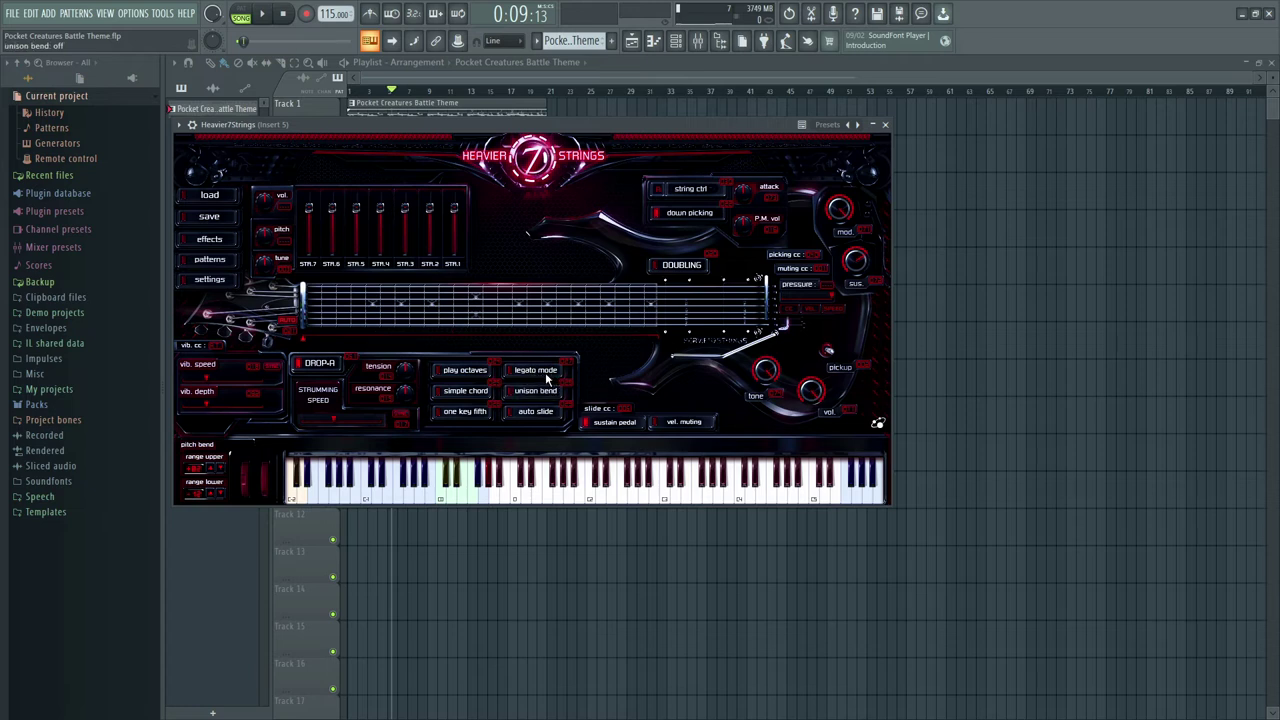
{"action": "left_click", "coordinate": [490, 378]}
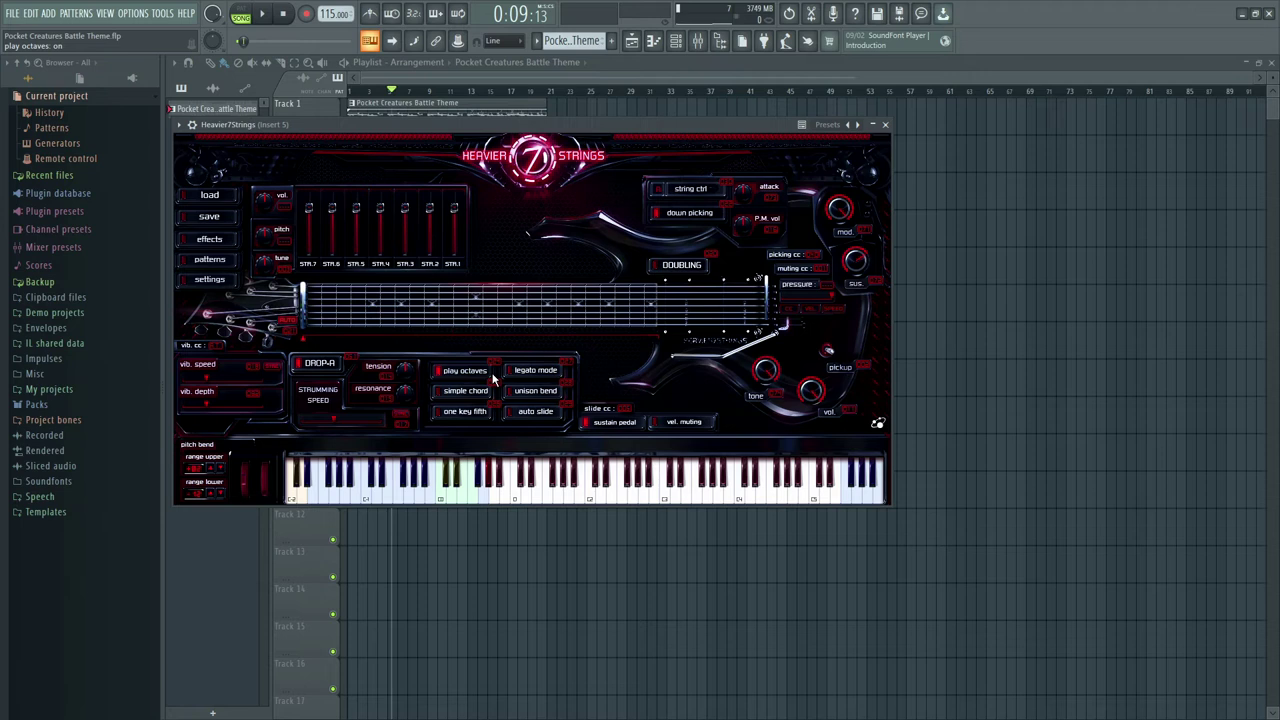
{"action": "left_click", "coordinate": [465, 369]}
Step: Play the song with only the Drums and Insert 5 mixer tracks enabled besides the Master, and stop playback
{"action": "left_click", "coordinate": [697, 41]}
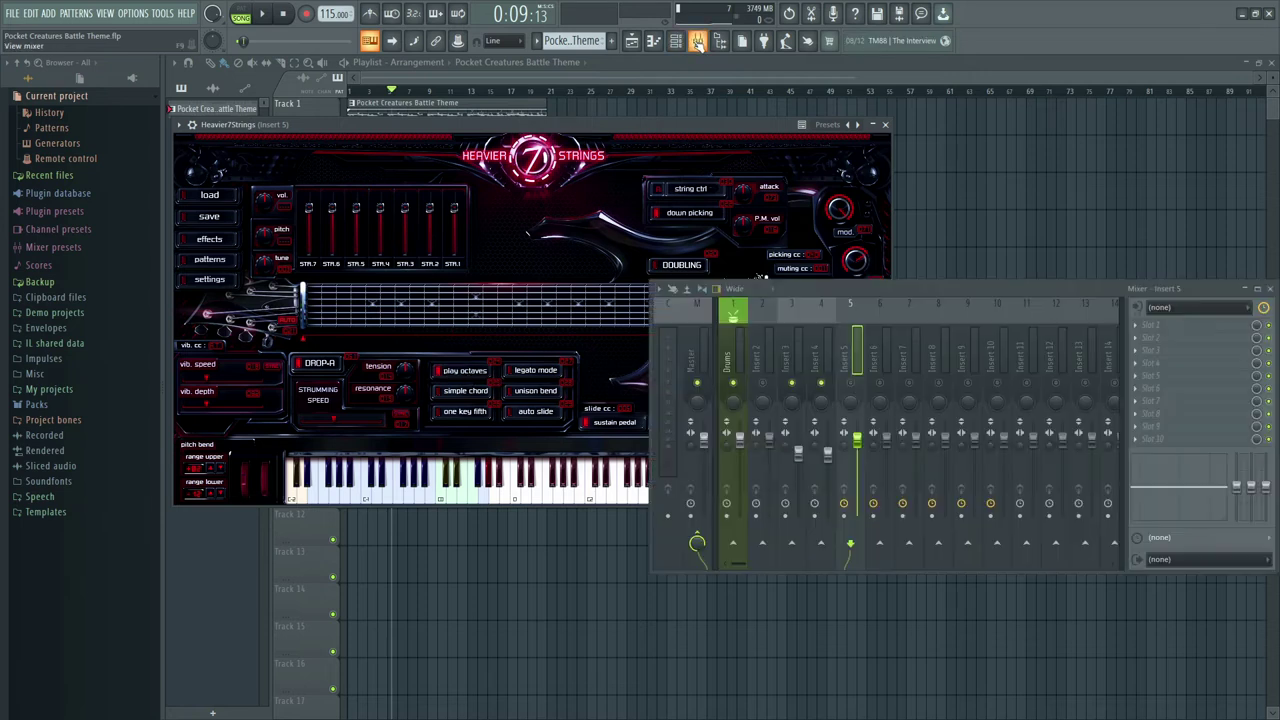
{"action": "left_click", "coordinate": [926, 292]}
{"action": "left_click", "coordinate": [852, 383]}
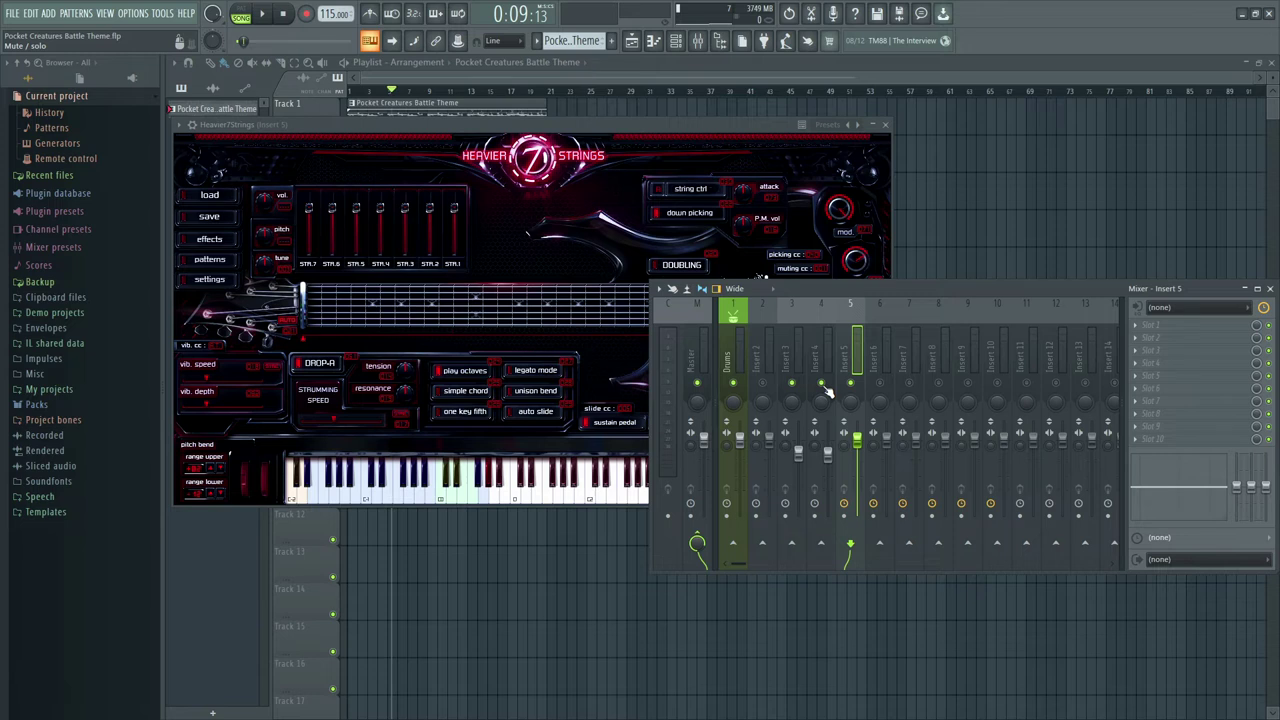
{"action": "key", "text": "space"}
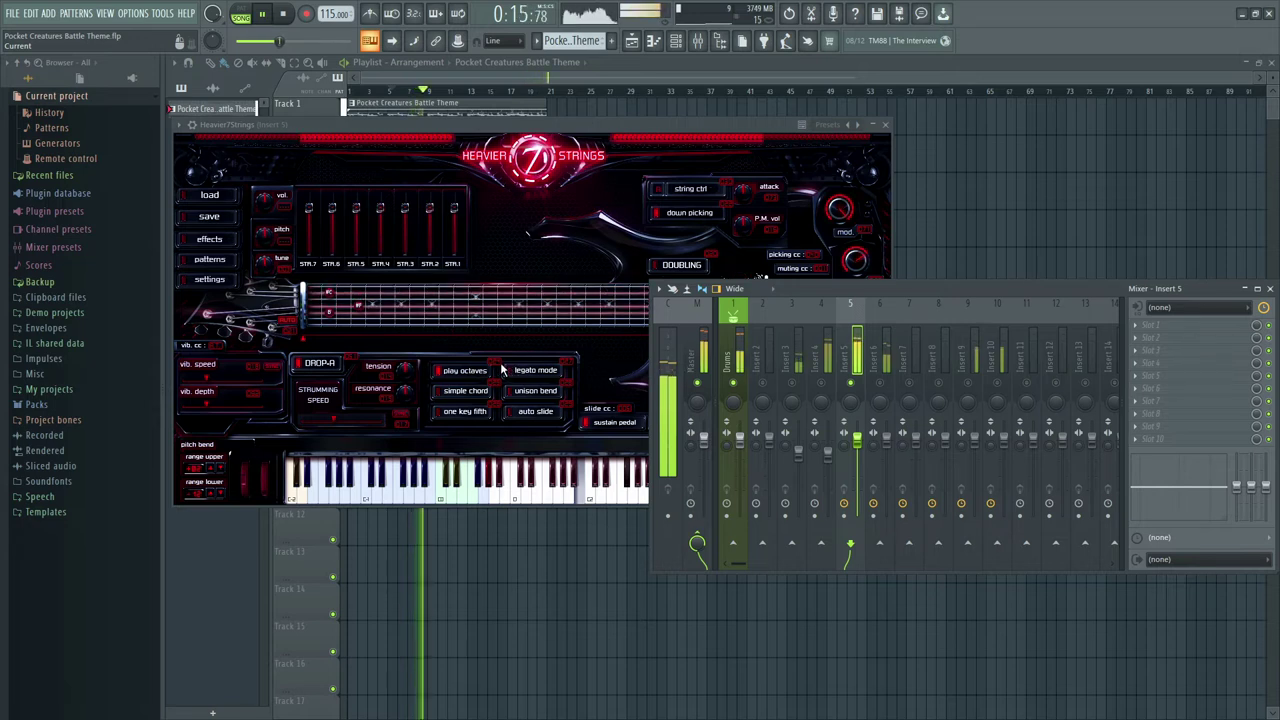
{"action": "key", "text": "space"}
Step: Compare song playback with play octaves off and on in Heavier7Strings, and leave play octaves off
{"action": "left_click", "coordinate": [463, 373]}
{"action": "key", "text": "space"}
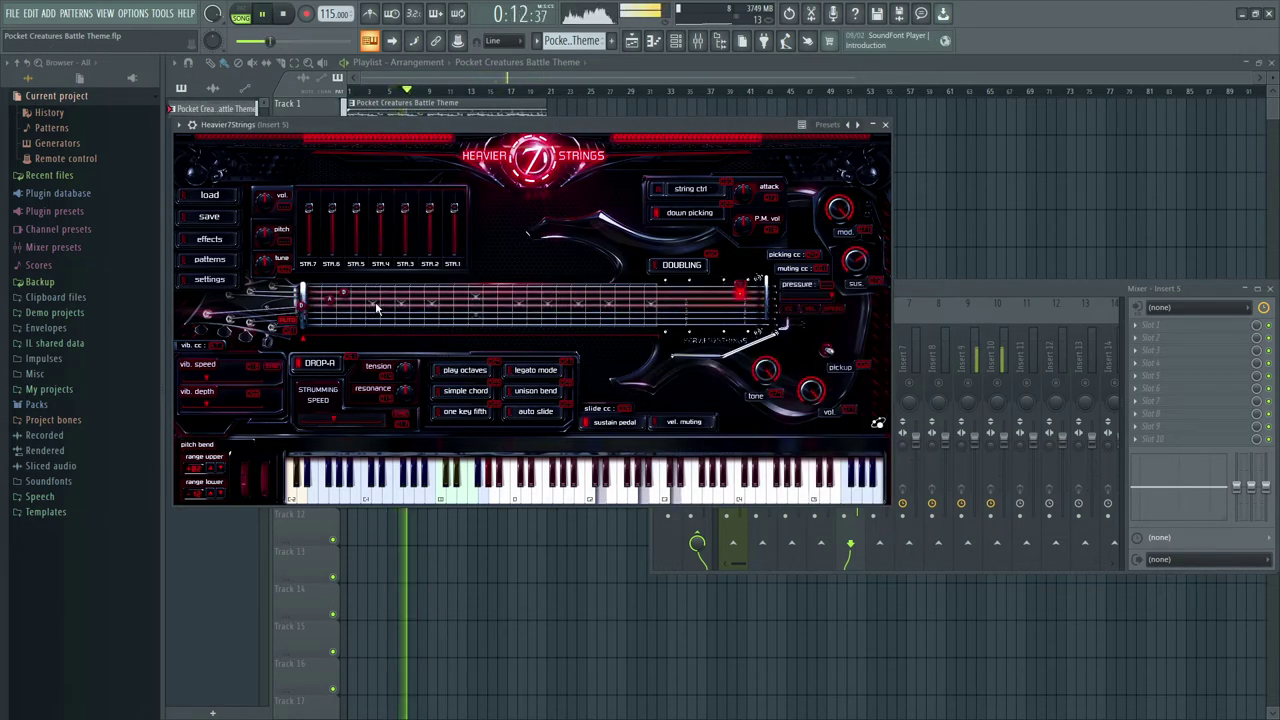
{"action": "key", "text": "space"}
{"action": "left_click", "coordinate": [476, 369]}
{"action": "key", "text": "space"}
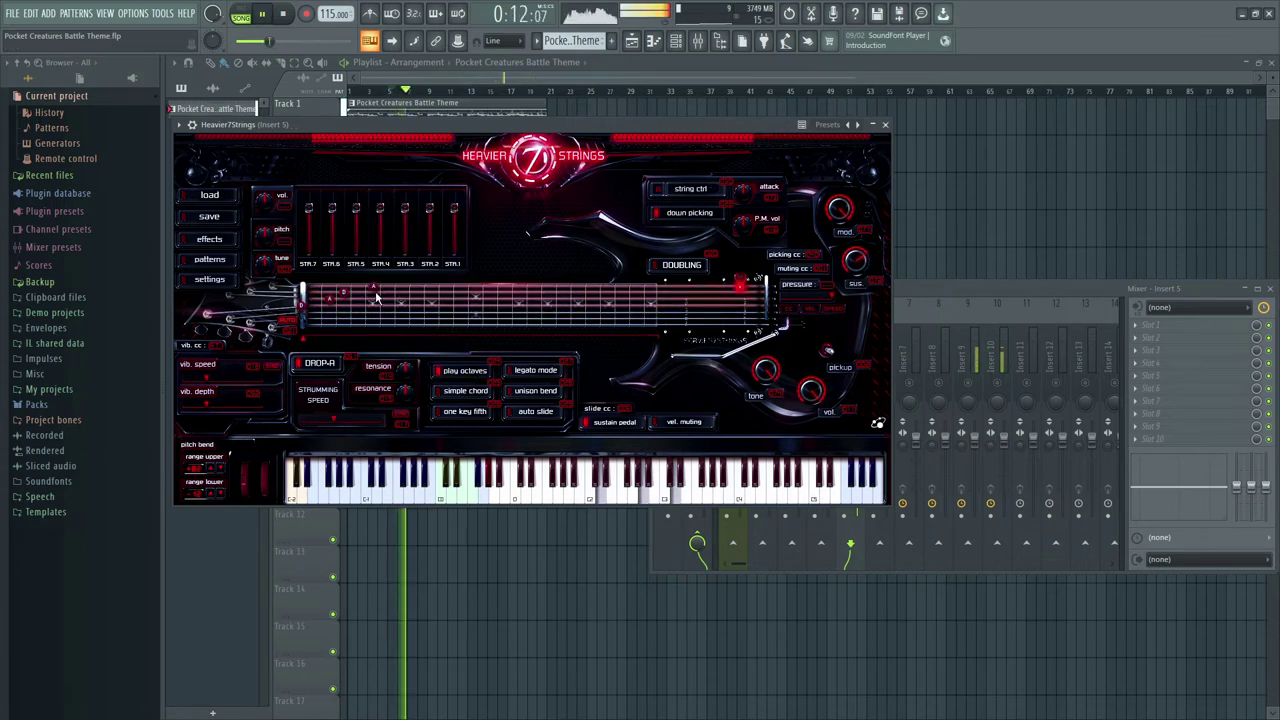
{"action": "key", "text": "space"}
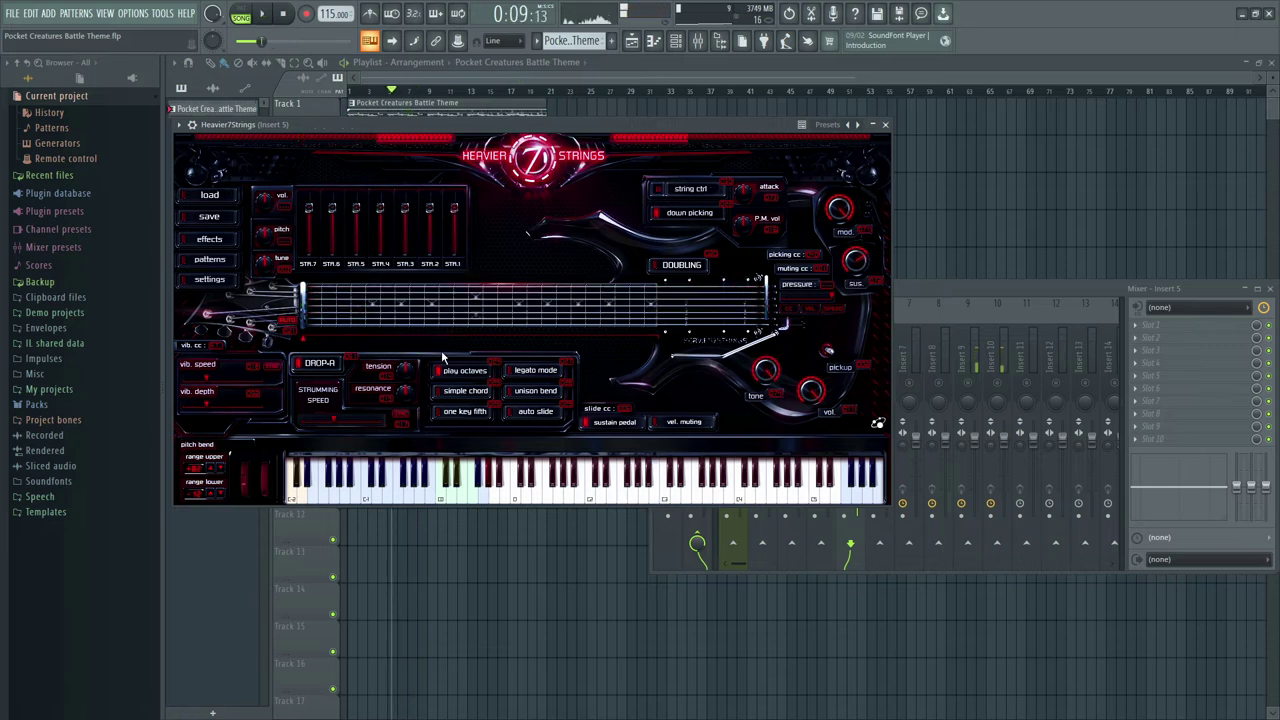
{"action": "left_click", "coordinate": [460, 370]}
Step: Turn off sustain pedal and down picking in Heavier7Strings, and turn on velocity muting and doubling
{"action": "left_click", "coordinate": [612, 422]}
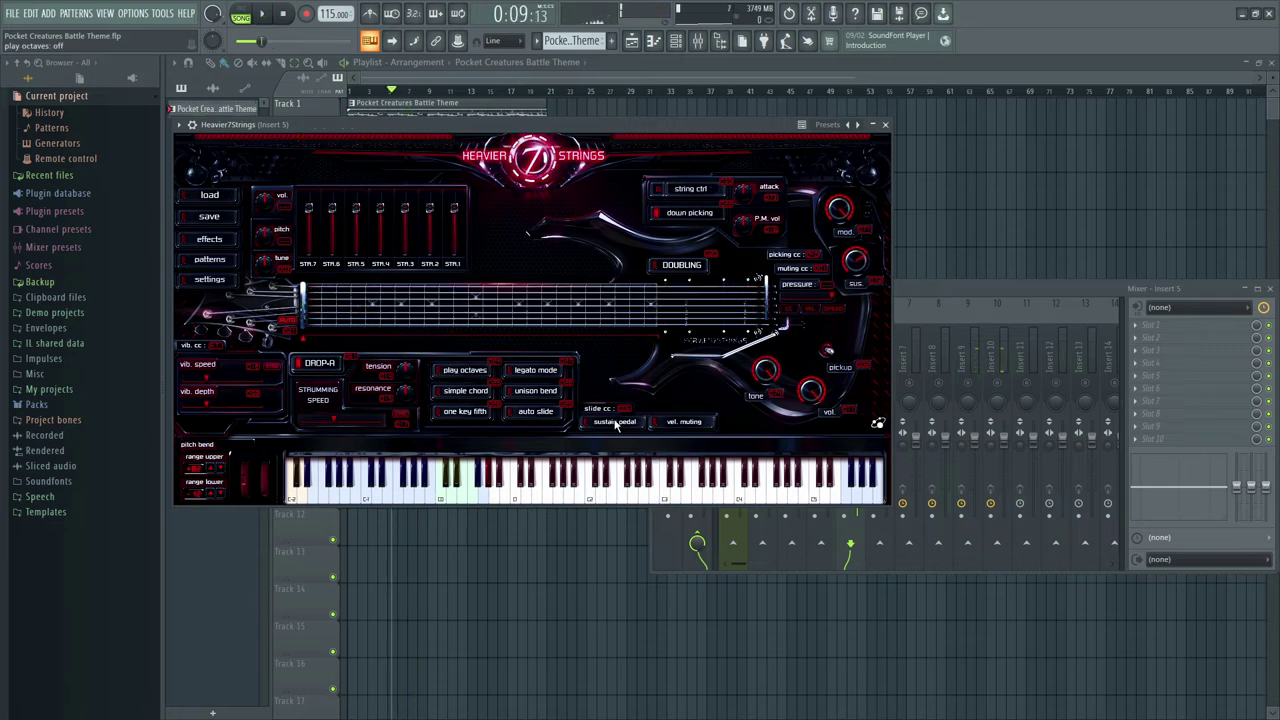
{"action": "left_click", "coordinate": [683, 422]}
{"action": "left_click", "coordinate": [670, 265]}
{"action": "left_click", "coordinate": [676, 218]}
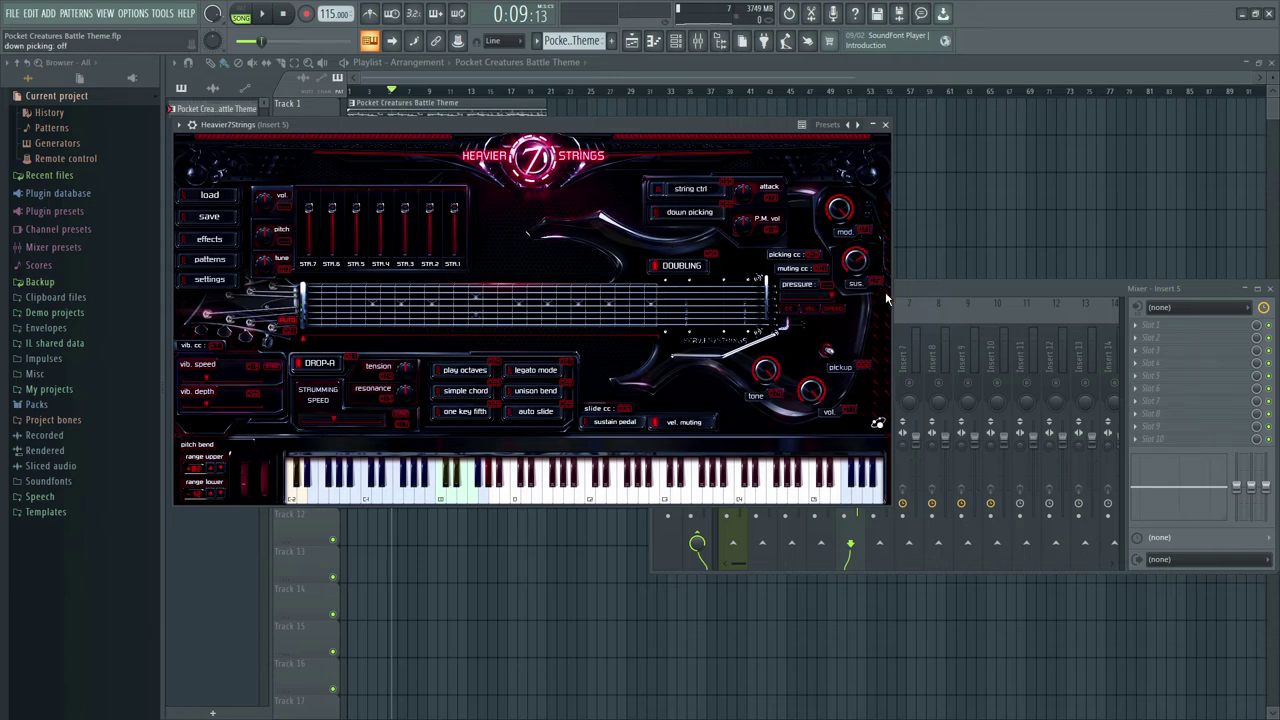
Step: Play the song to hear the updated Heavier7Strings settings, stop playback and bring up the channel rack
{"action": "left_click", "coordinate": [918, 292]}
{"action": "key", "text": "space"}
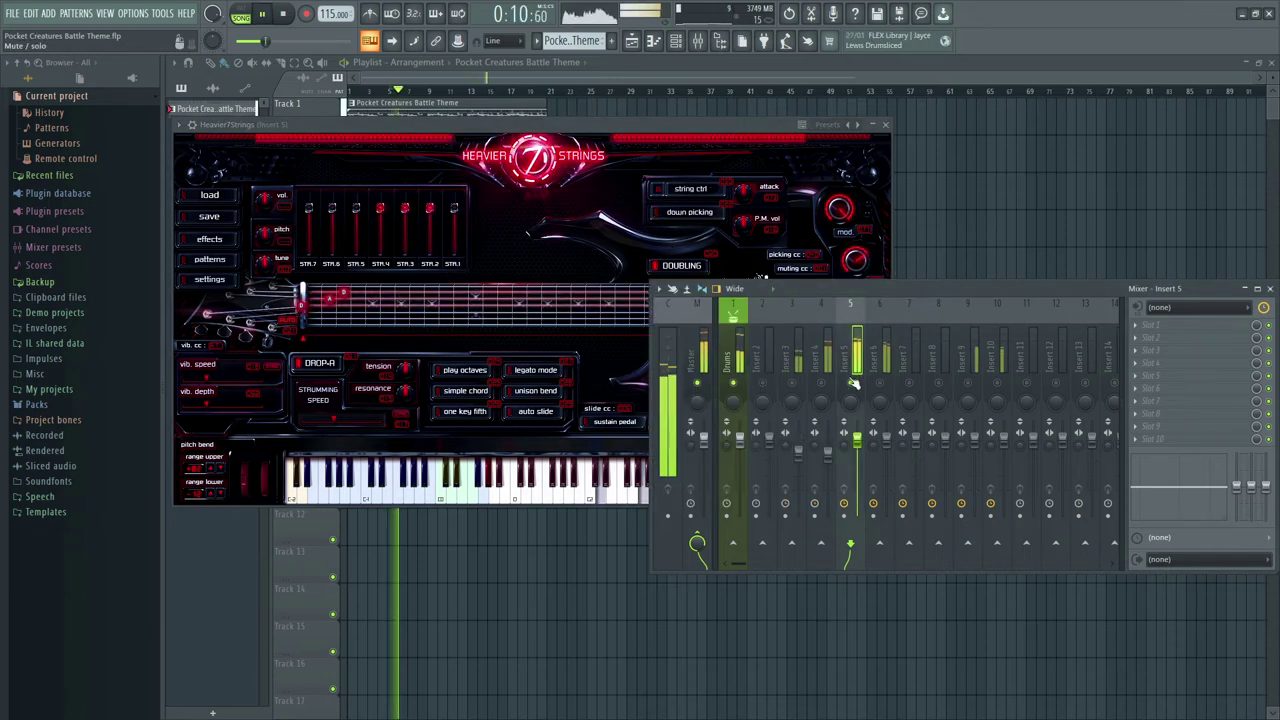
{"action": "left_click", "coordinate": [613, 370]}
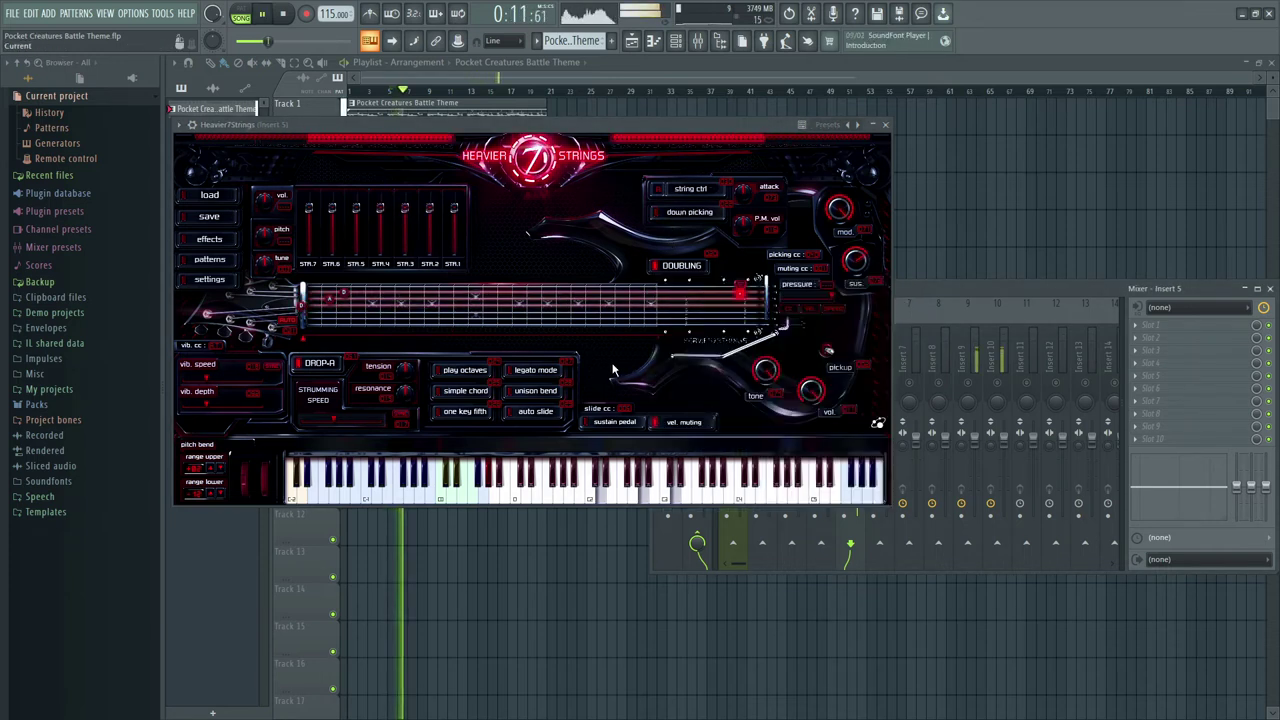
{"action": "left_click", "coordinate": [659, 64]}
{"action": "left_click", "coordinate": [675, 40]}
{"action": "key", "text": "space"}
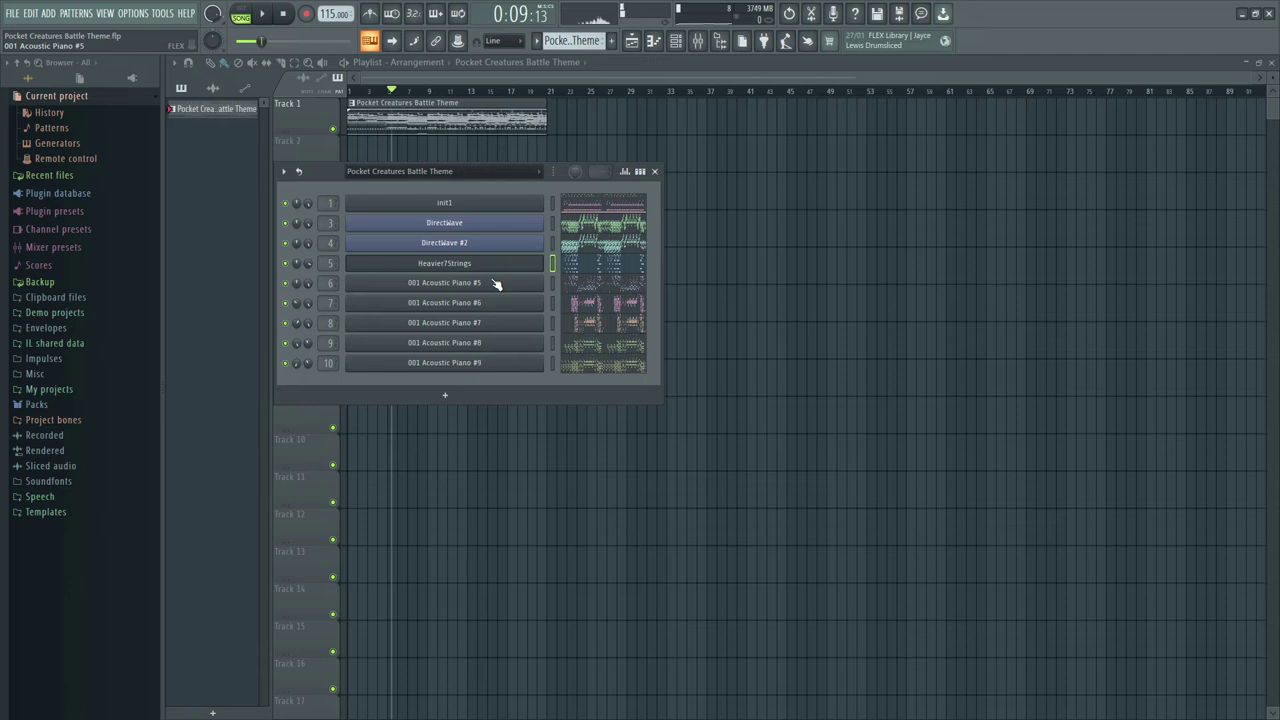
Step: Examine the notes of the 001 Acoustic Piano #5 channel in the piano roll
{"action": "left_click", "coordinate": [584, 63]}
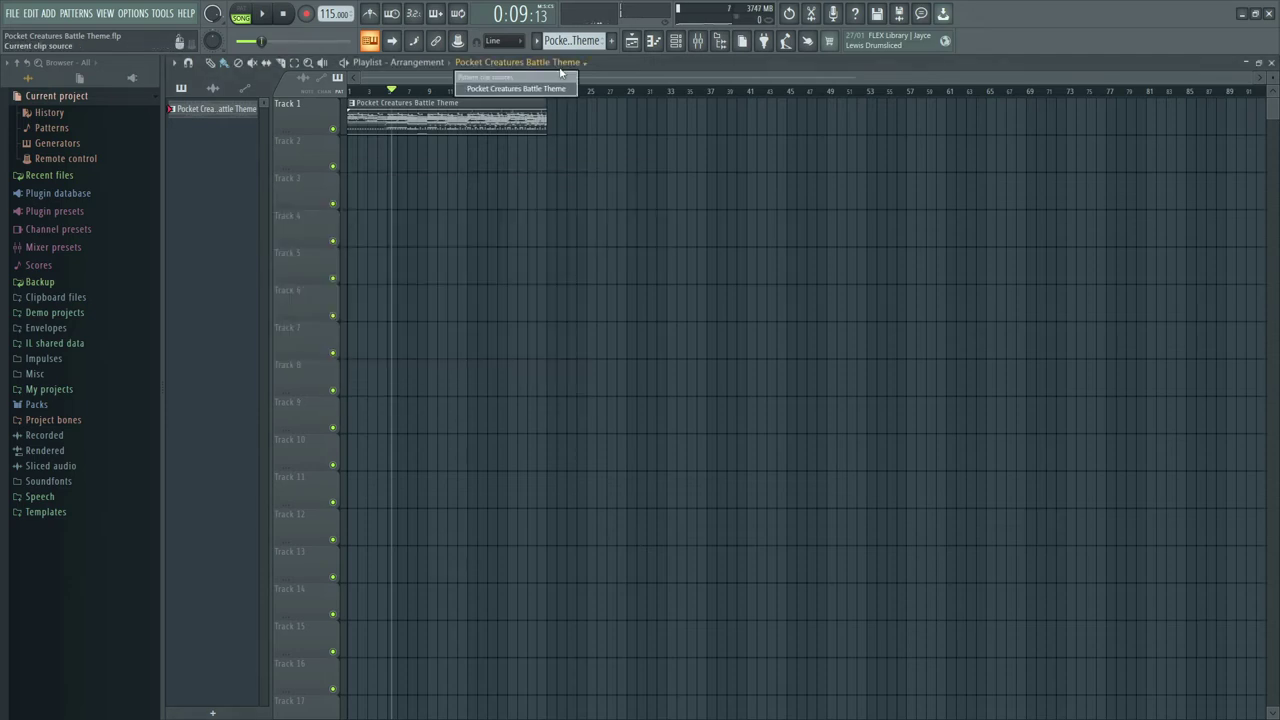
{"action": "left_click", "coordinate": [656, 43]}
{"action": "left_click", "coordinate": [509, 65]}
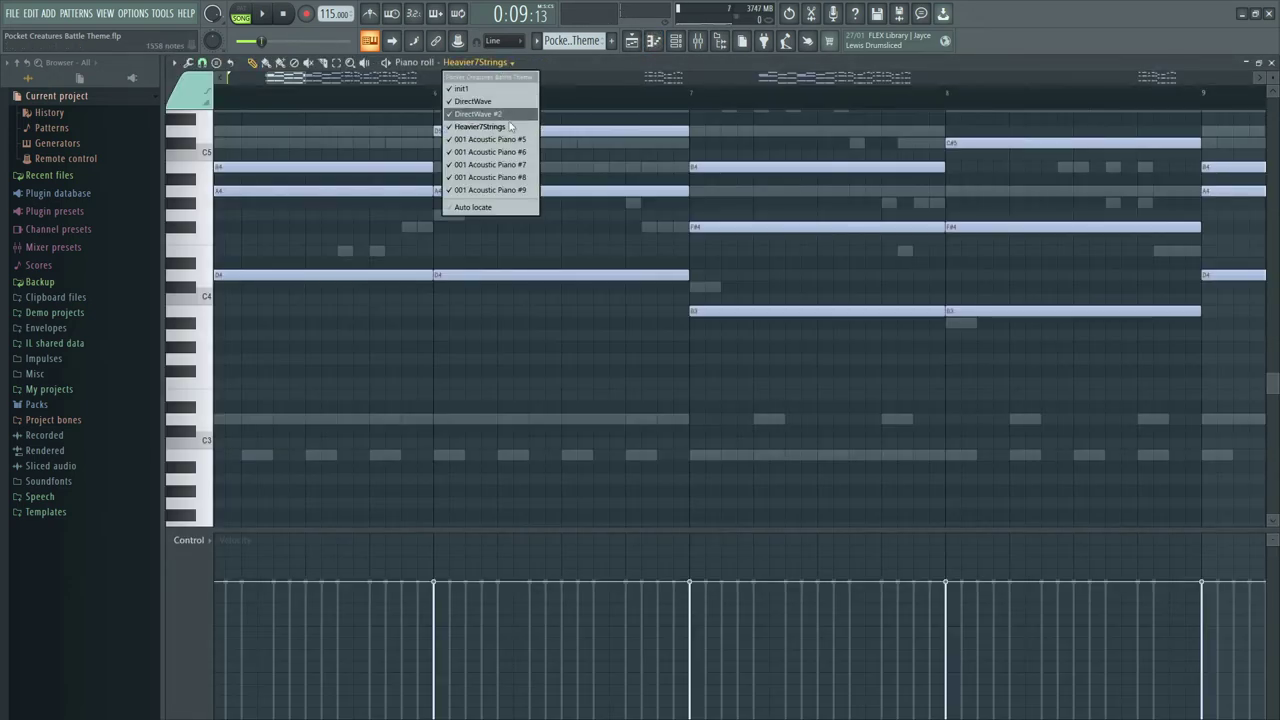
{"action": "left_click", "coordinate": [517, 138]}
{"action": "mouse_move", "coordinate": [298, 79]}
{"action": "left_mouse_down"}
{"action": "mouse_move", "coordinate": [327, 79]}
{"action": "mouse_move", "coordinate": [304, 80]}
{"action": "left_mouse_up"}
{"action": "scroll", "coordinate": [409, 157], "scroll_direction": "down", "scroll_amount": 2}
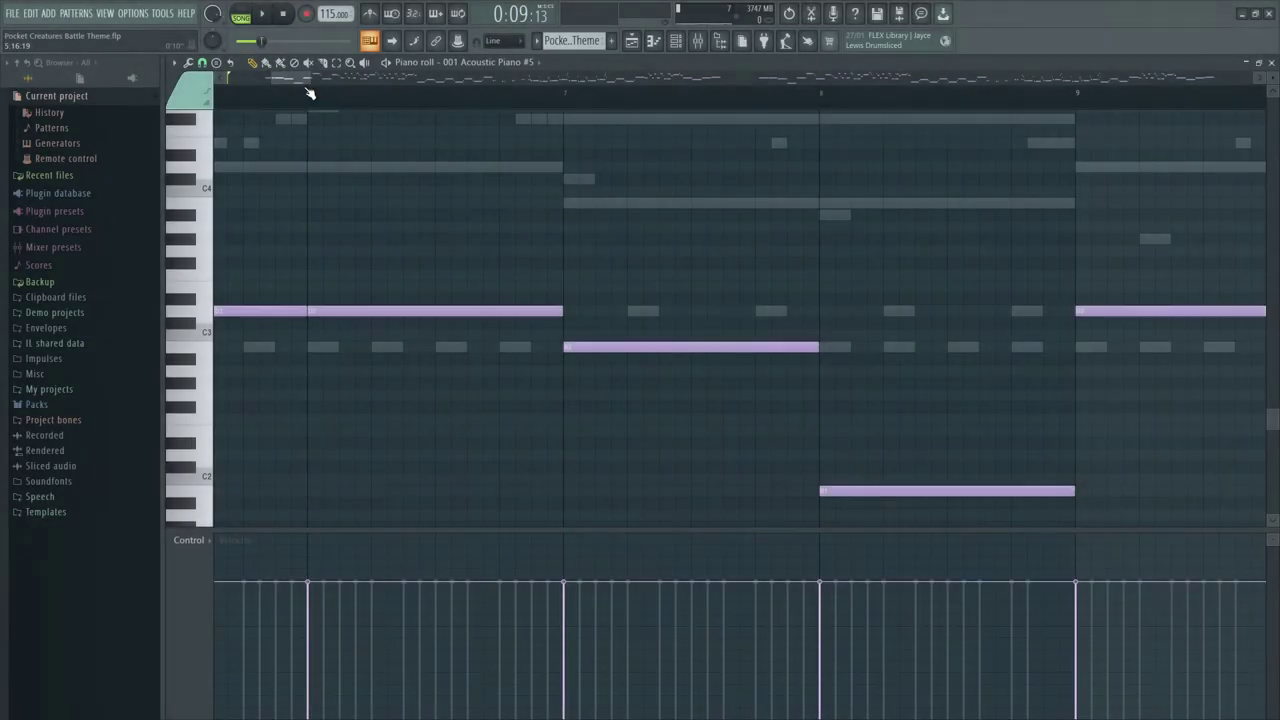
{"action": "left_click_drag", "start_coordinate": [292, 80], "coordinate": [282, 85]}
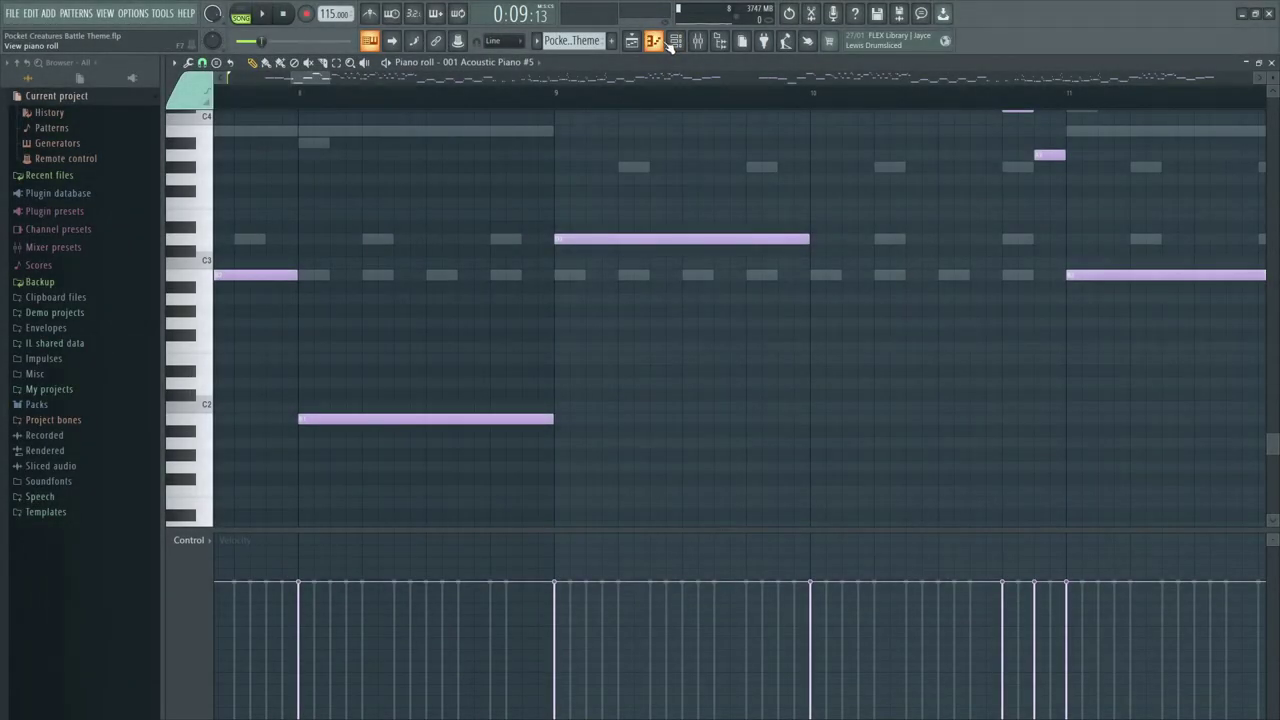
Step: Replace the 001 Acoustic Piano #5 channel with the Kontakt instrument
{"action": "left_click", "coordinate": [675, 42]}
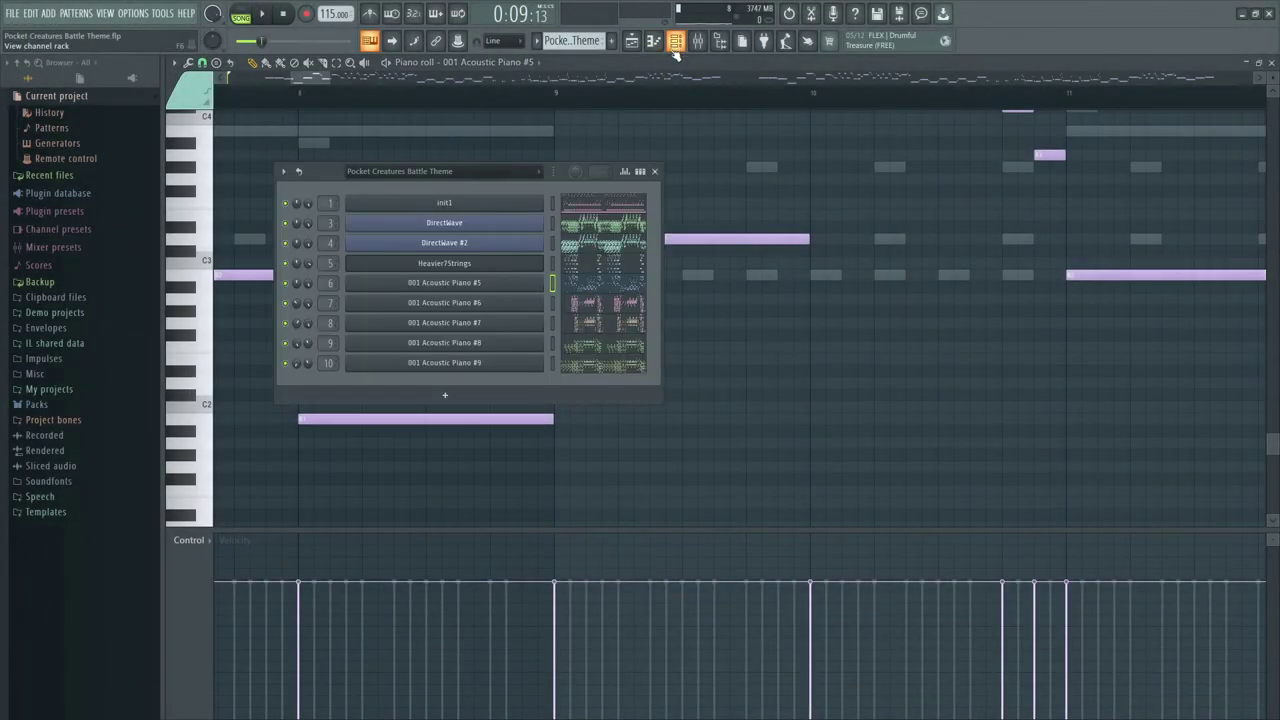
{"action": "right_click", "coordinate": [496, 289]}
{"action": "mouse_move", "coordinate": [575, 386]}
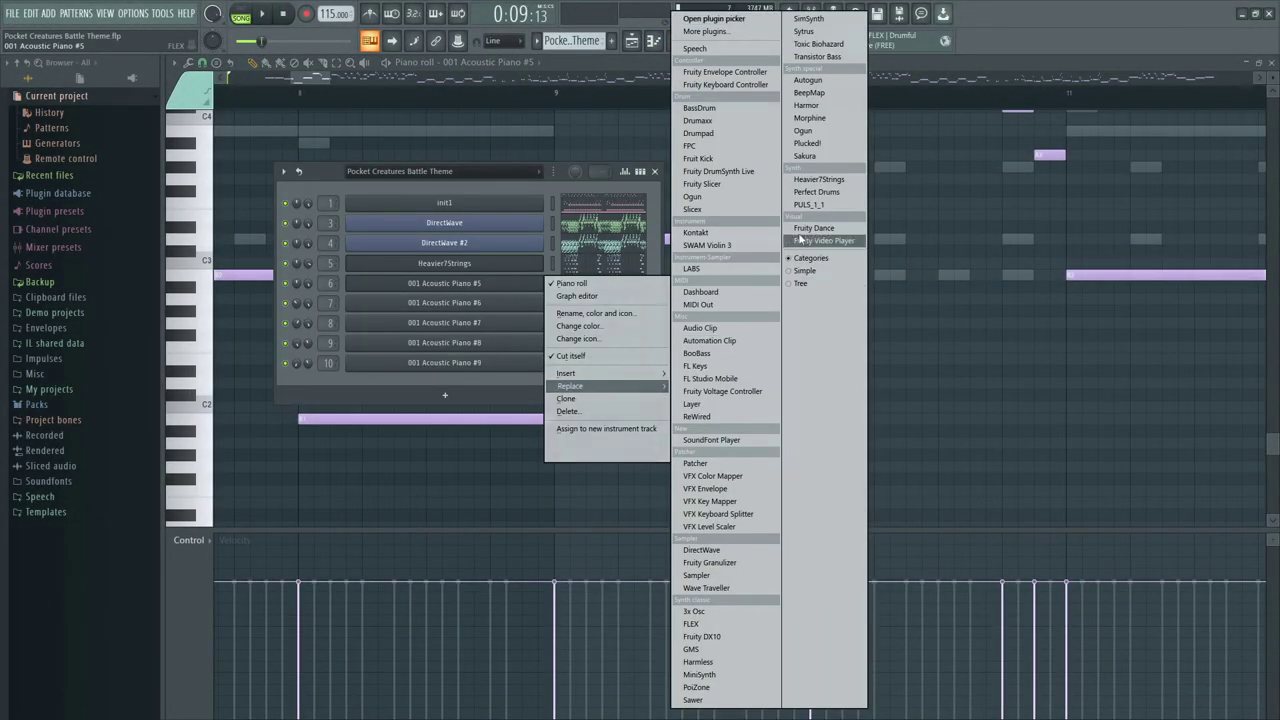
{"action": "left_click", "coordinate": [690, 232]}
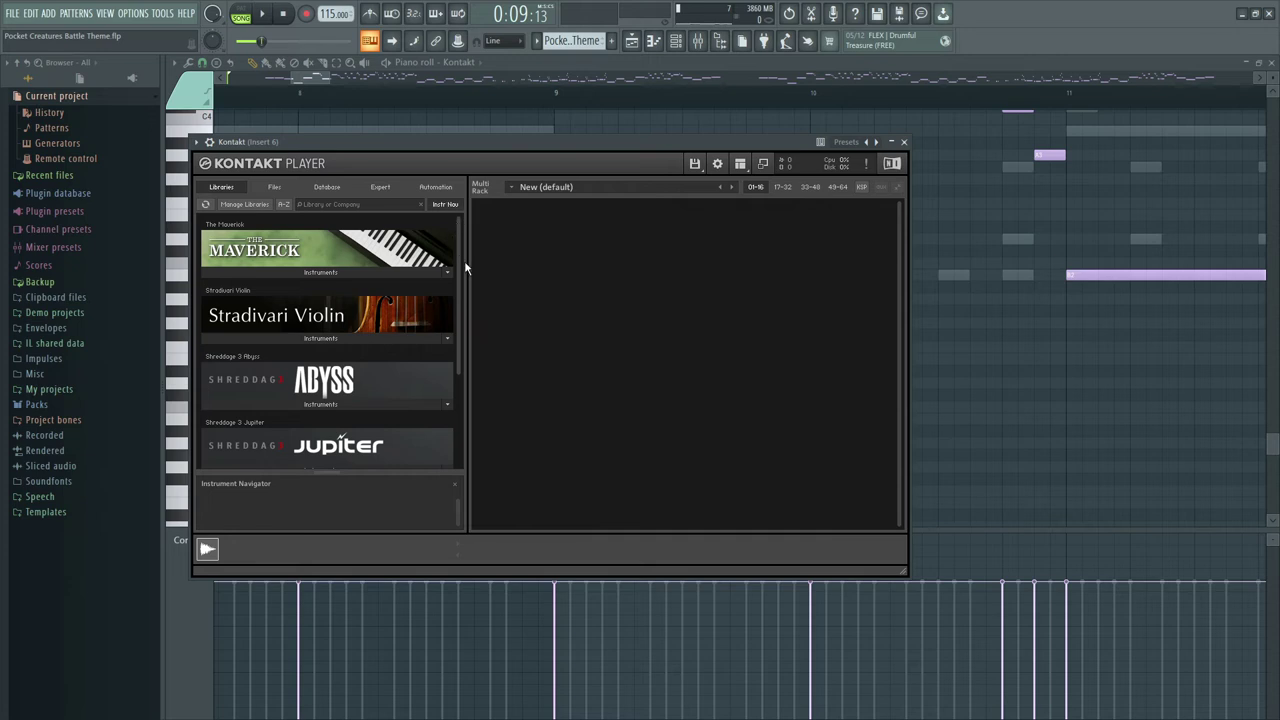
Step: Look through the Kontakt Player libraries, including the instruments available in Shreddage 3 Hydra
{"action": "scroll", "coordinate": [375, 289], "scroll_direction": "down", "scroll_amount": 5}
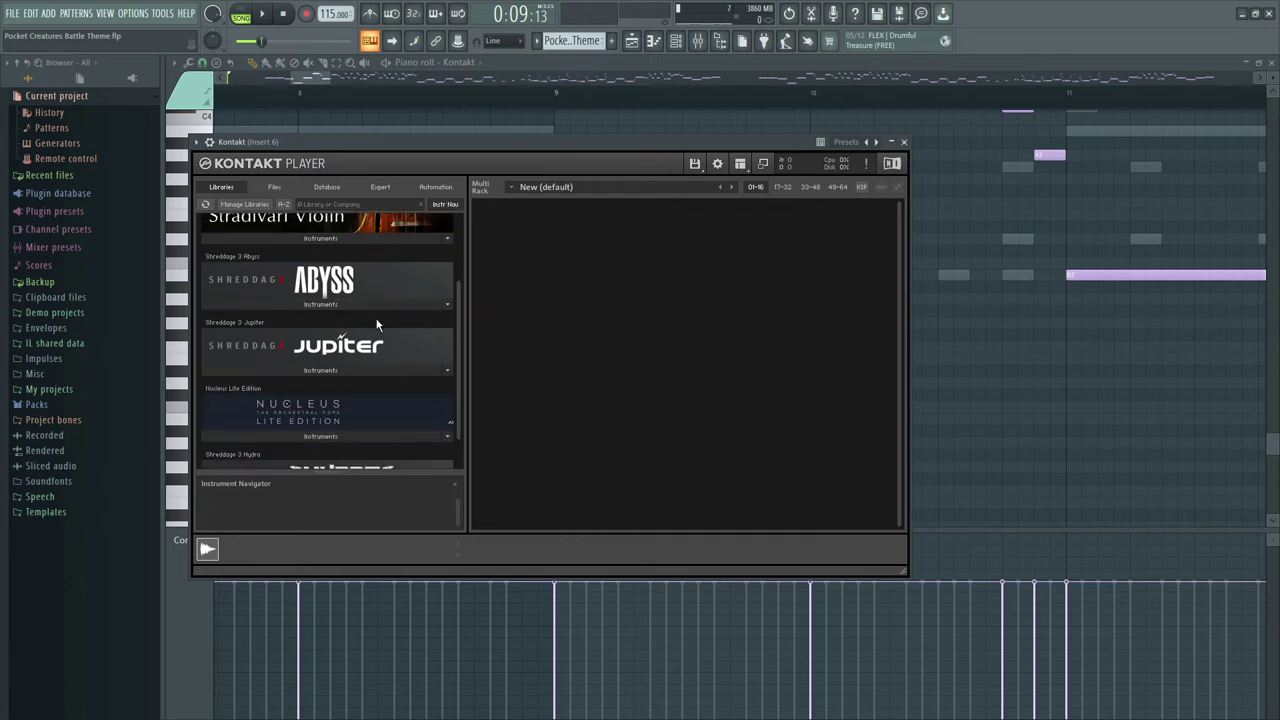
{"action": "scroll", "coordinate": [369, 313], "scroll_direction": "down", "scroll_amount": 2}
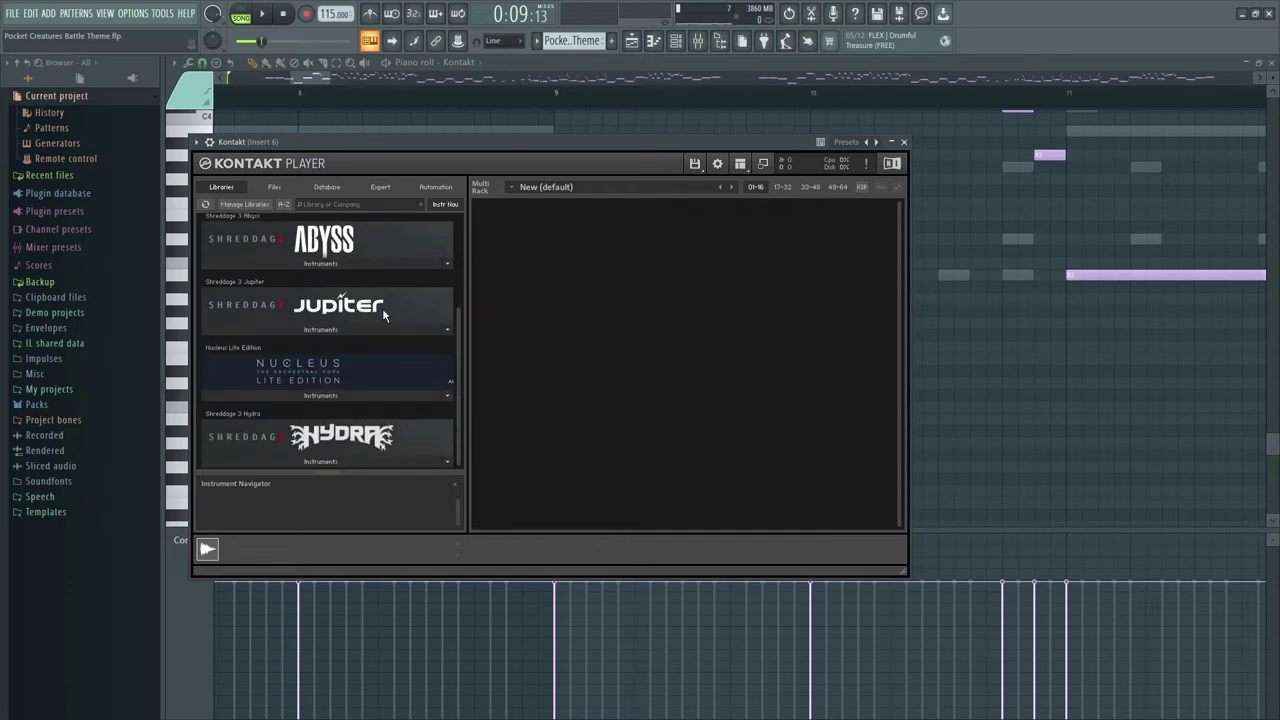
{"action": "scroll", "coordinate": [386, 318], "scroll_direction": "up", "scroll_amount": 7}
{"action": "scroll", "coordinate": [380, 360], "scroll_direction": "down", "scroll_amount": 3}
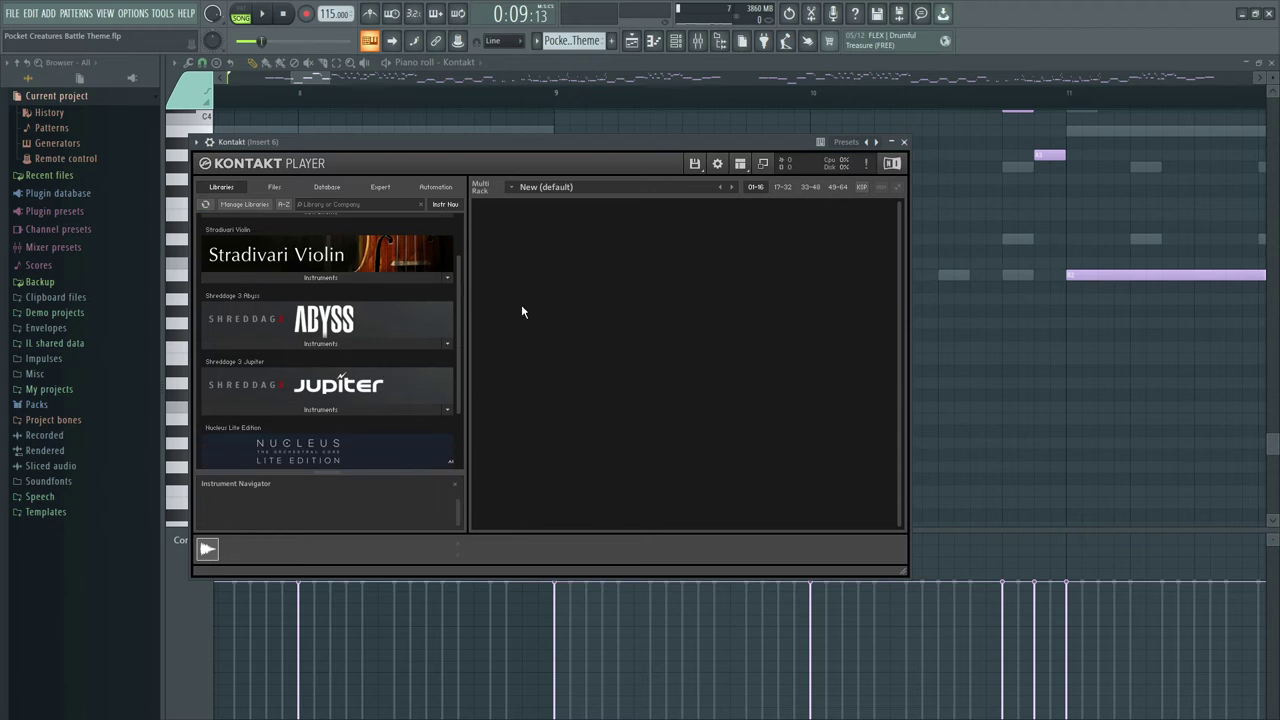
{"action": "scroll", "coordinate": [446, 324], "scroll_direction": "up", "scroll_amount": 3}
{"action": "scroll", "coordinate": [385, 372], "scroll_direction": "down", "scroll_amount": 7}
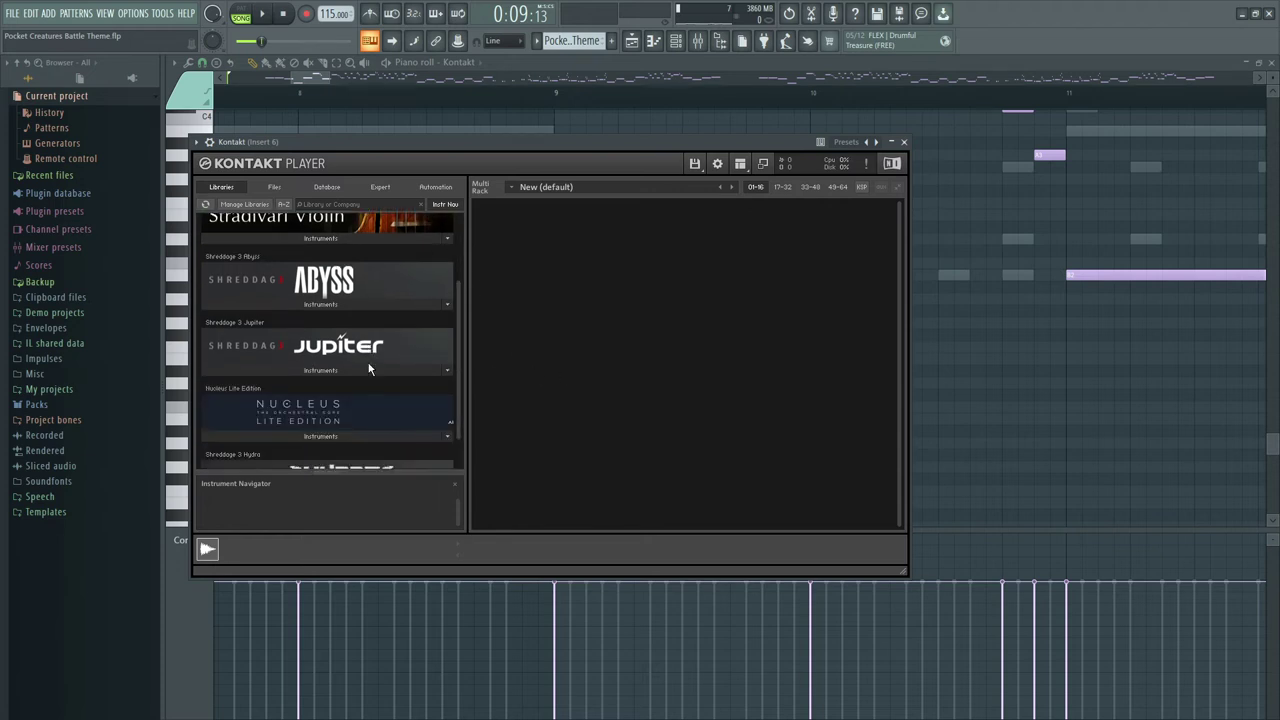
{"action": "scroll", "coordinate": [368, 361], "scroll_direction": "up", "scroll_amount": 5}
{"action": "scroll", "coordinate": [350, 400], "scroll_direction": "down", "scroll_amount": 5}
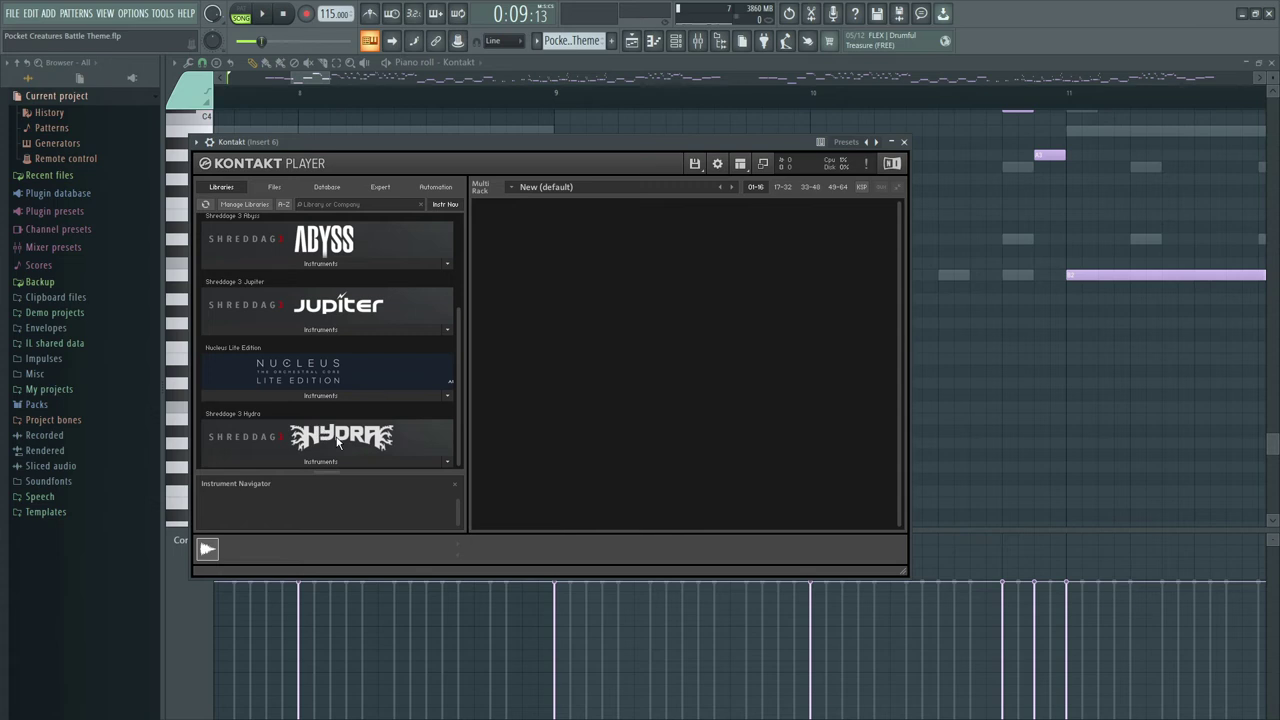
{"action": "scroll", "coordinate": [345, 400], "scroll_direction": "up", "scroll_amount": 5}
{"action": "scroll", "coordinate": [352, 393], "scroll_direction": "down", "scroll_amount": 7}
{"action": "left_click", "coordinate": [333, 461]}
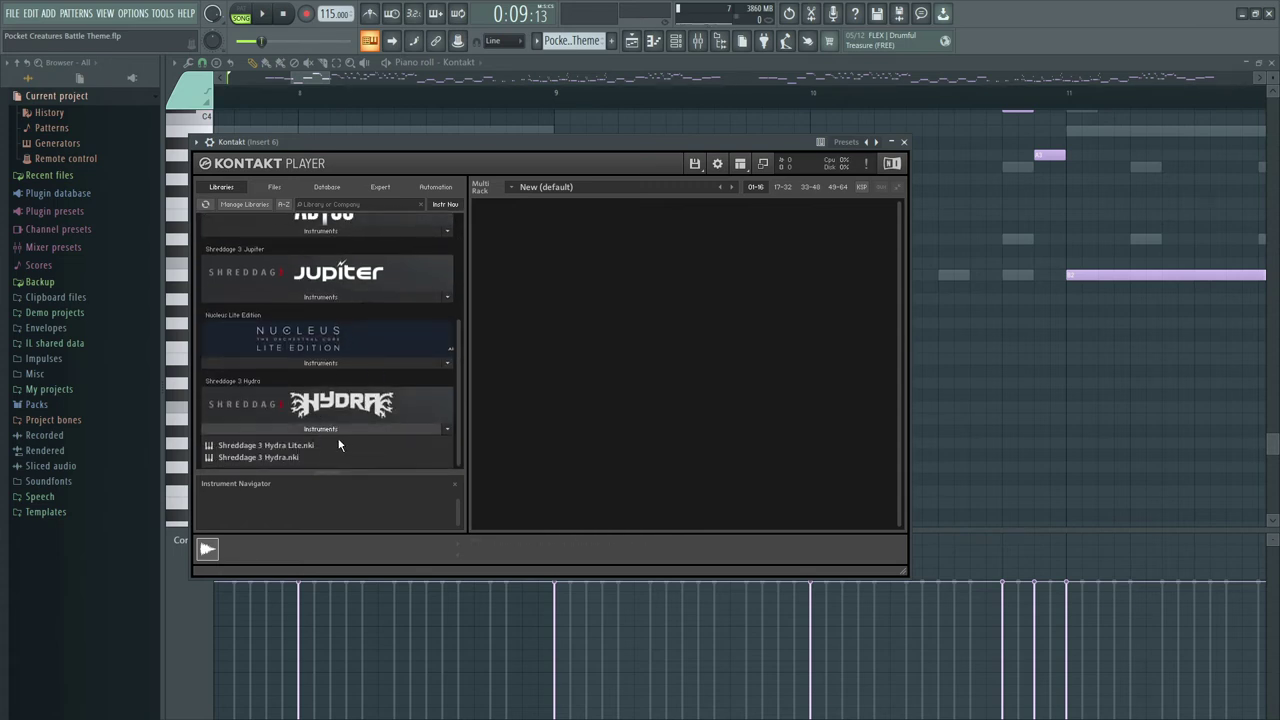
Step: Load the Shreddage 3 Abyss.nki instrument from the Shreddage 3 Abyss library into Kontakt
{"action": "scroll", "coordinate": [350, 312], "scroll_direction": "up", "scroll_amount": 2}
{"action": "left_click", "coordinate": [352, 311]}
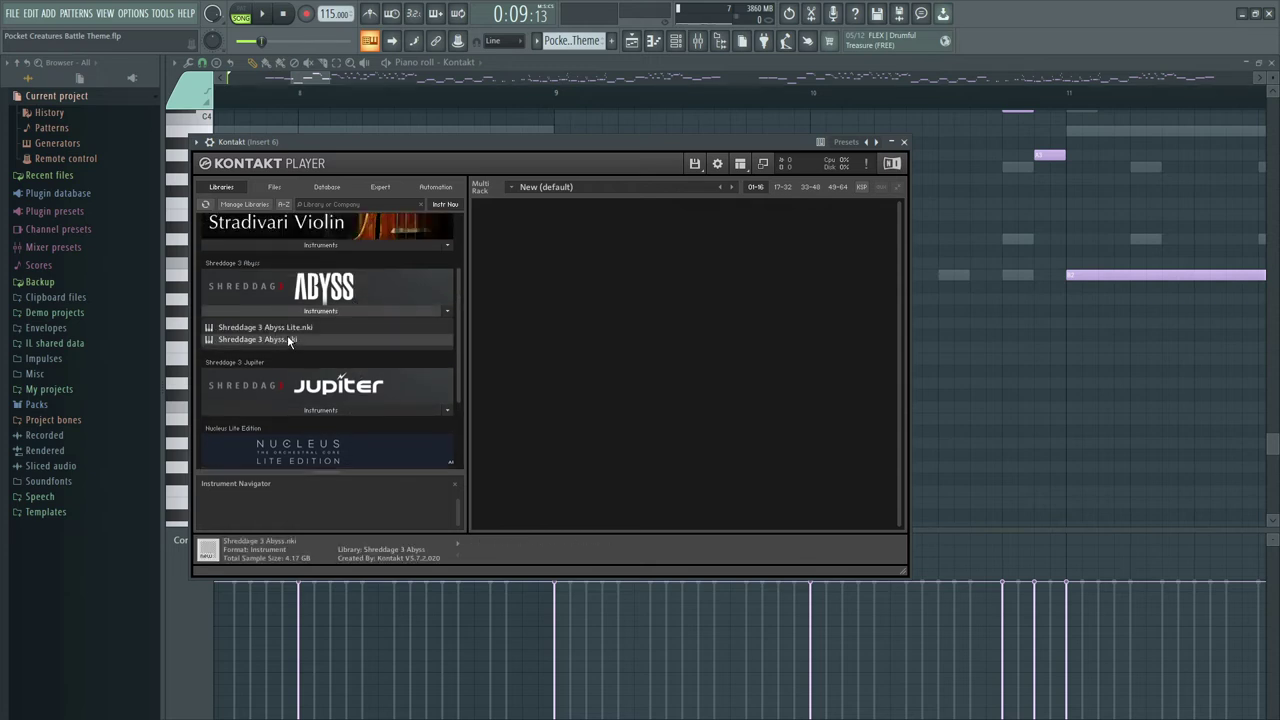
{"action": "double_click", "coordinate": [281, 341]}
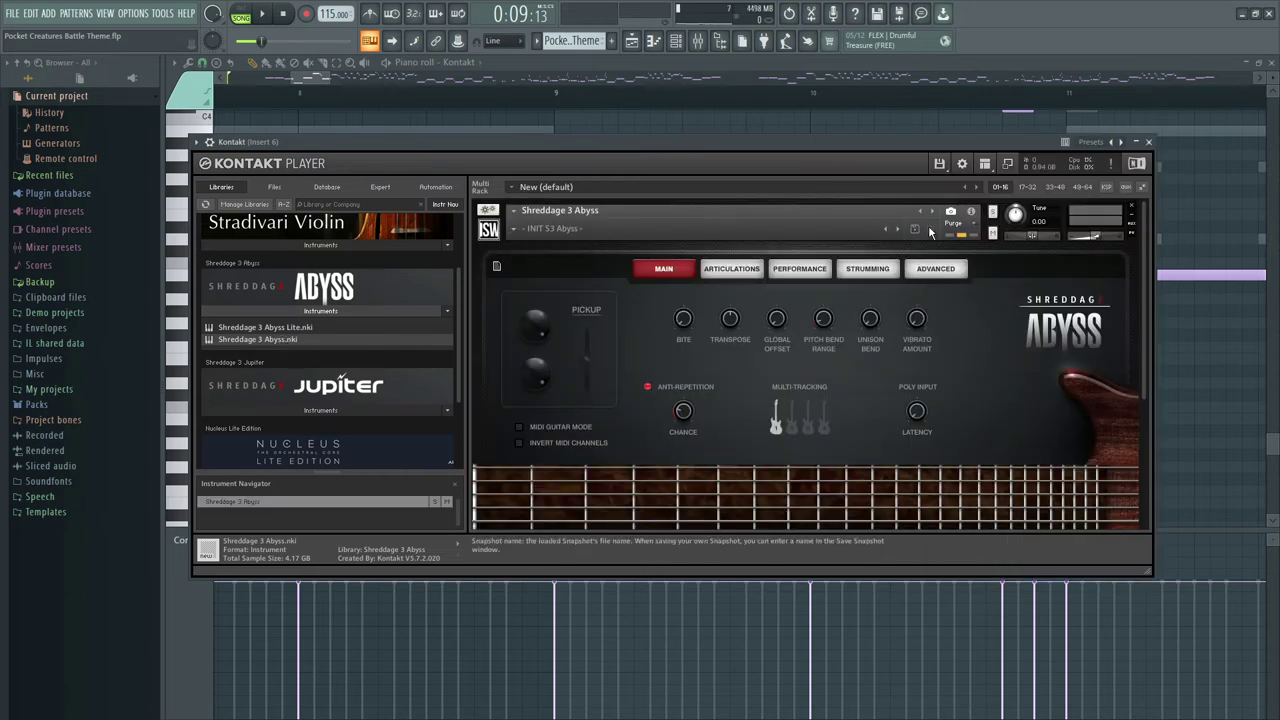
Step: Configure Shreddage 3 Abyss with its MIDI channel on omni, multi-tracking on two guitars and anti-repetition off
{"action": "left_click", "coordinate": [970, 211]}
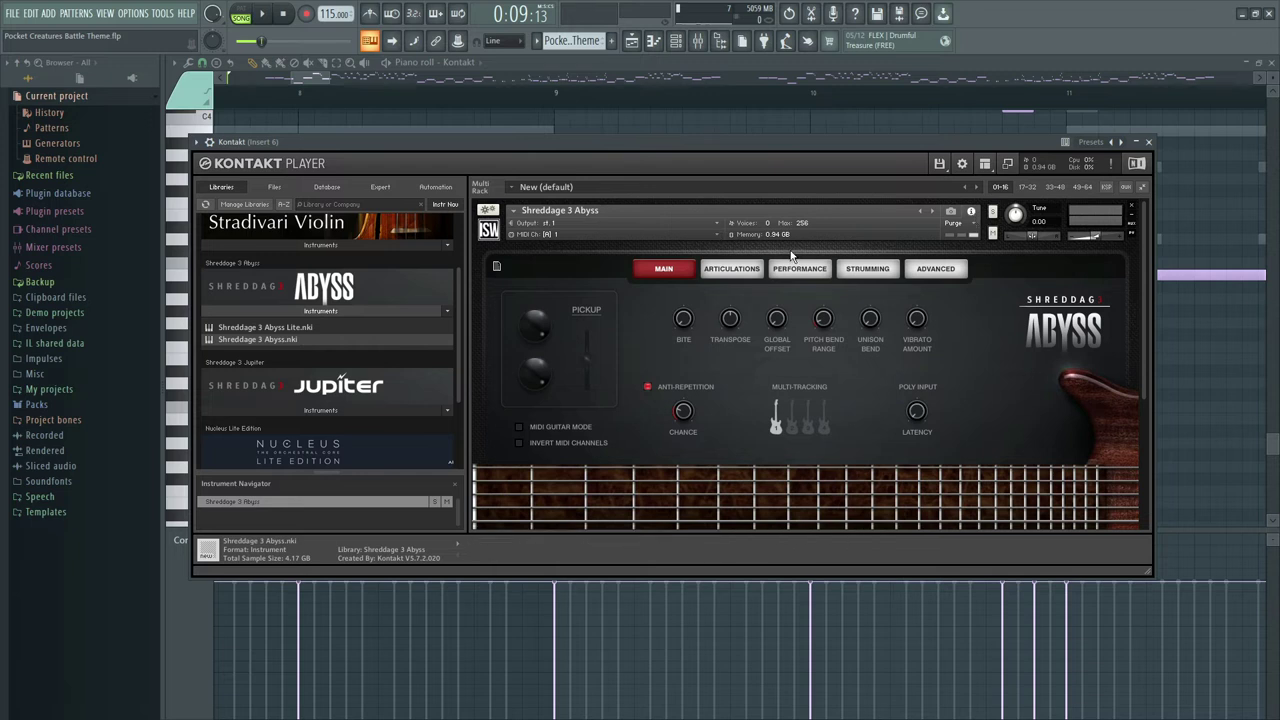
{"action": "left_click", "coordinate": [710, 233]}
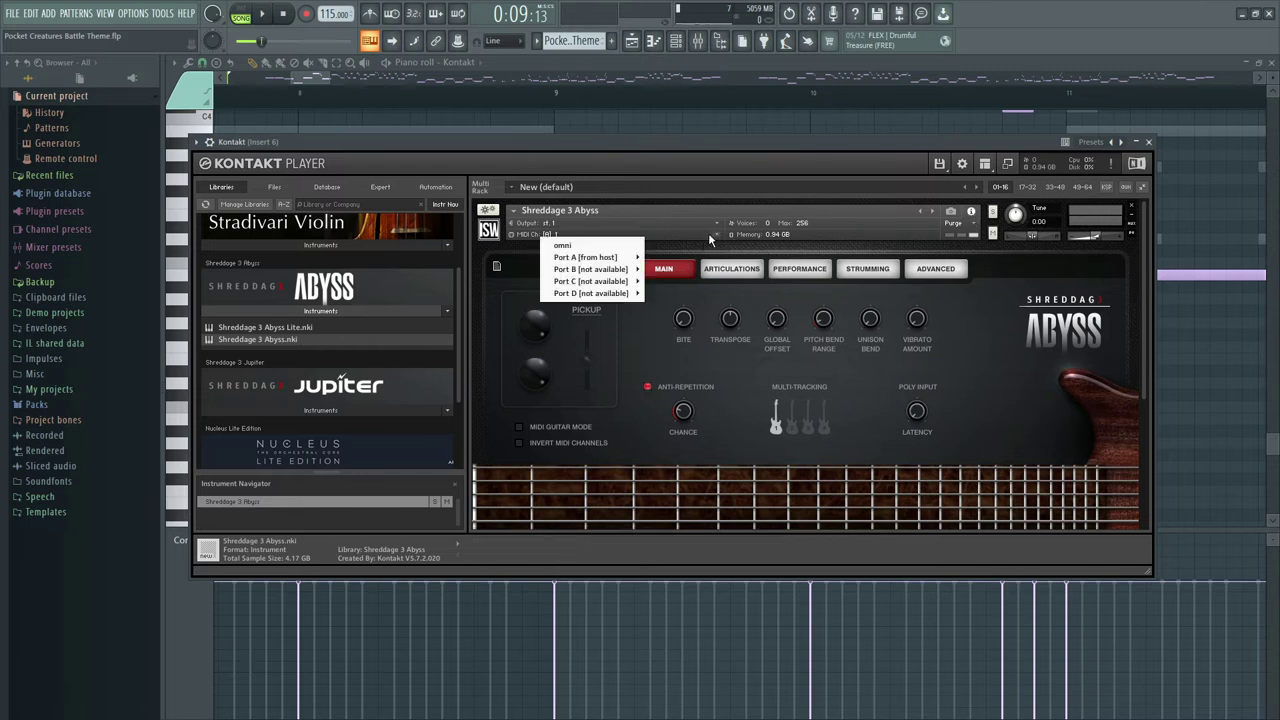
{"action": "left_click", "coordinate": [626, 245]}
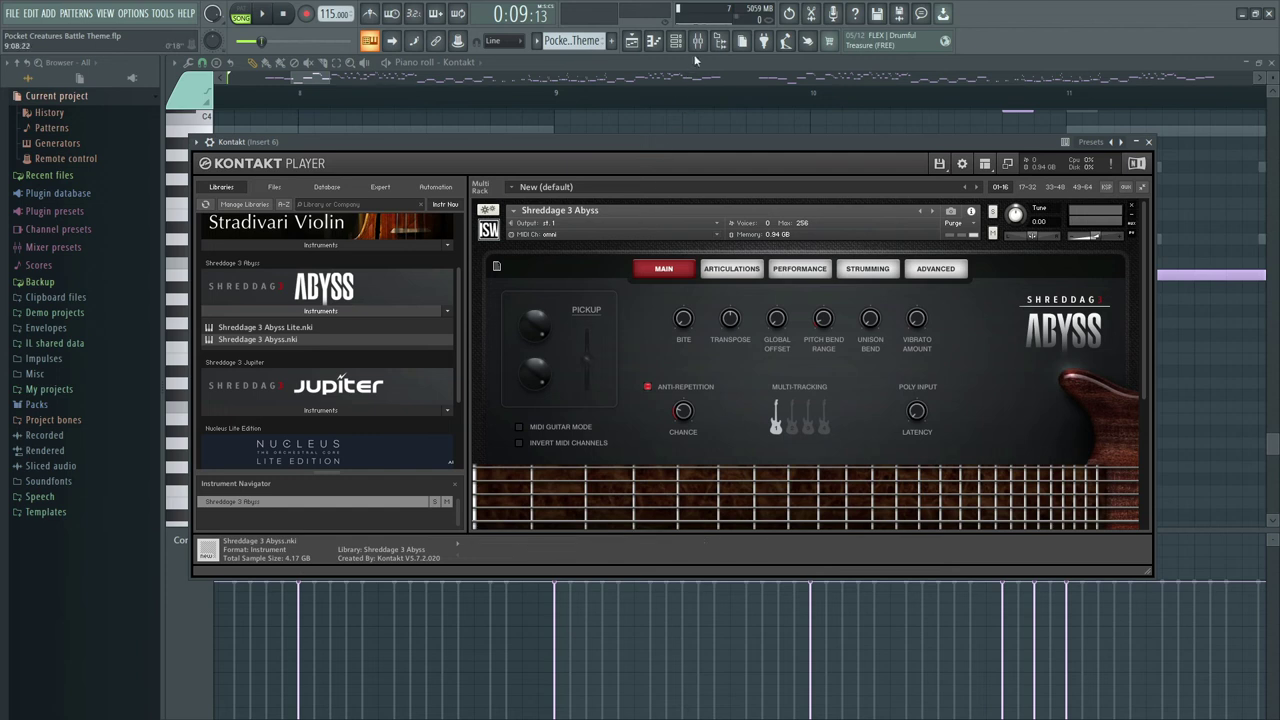
{"action": "left_click", "coordinate": [792, 418]}
{"action": "left_click", "coordinate": [650, 388]}
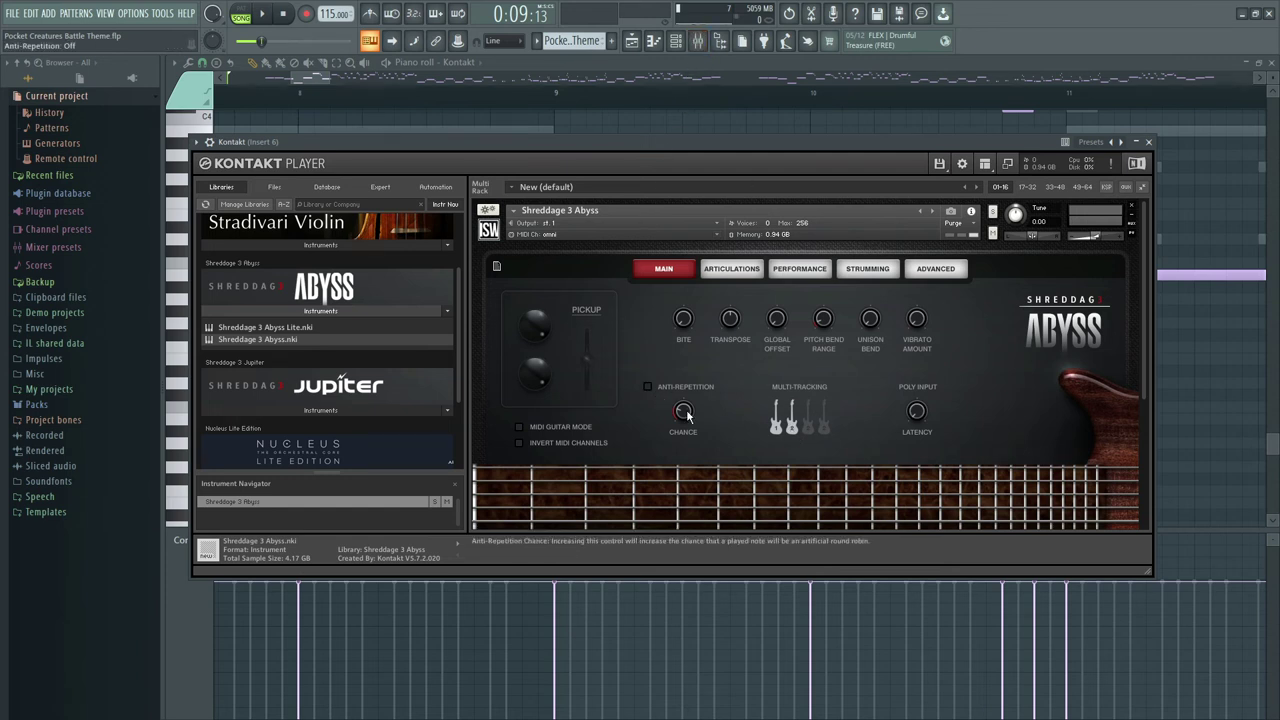
Step: Review the articulations, performance, strumming and advanced settings of Shreddage 3 Abyss, and return to its main settings
{"action": "left_click", "coordinate": [730, 270]}
{"action": "left_click", "coordinate": [799, 269]}
{"action": "left_click", "coordinate": [867, 269]}
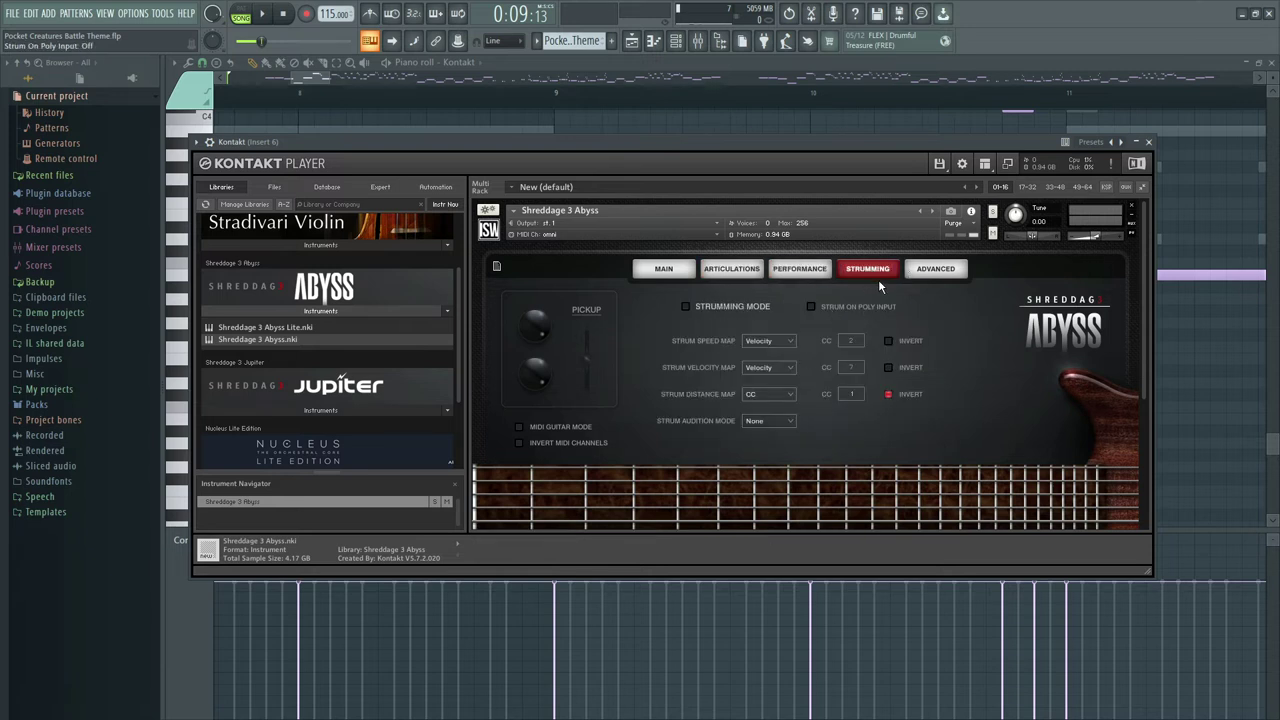
{"action": "left_click", "coordinate": [937, 273]}
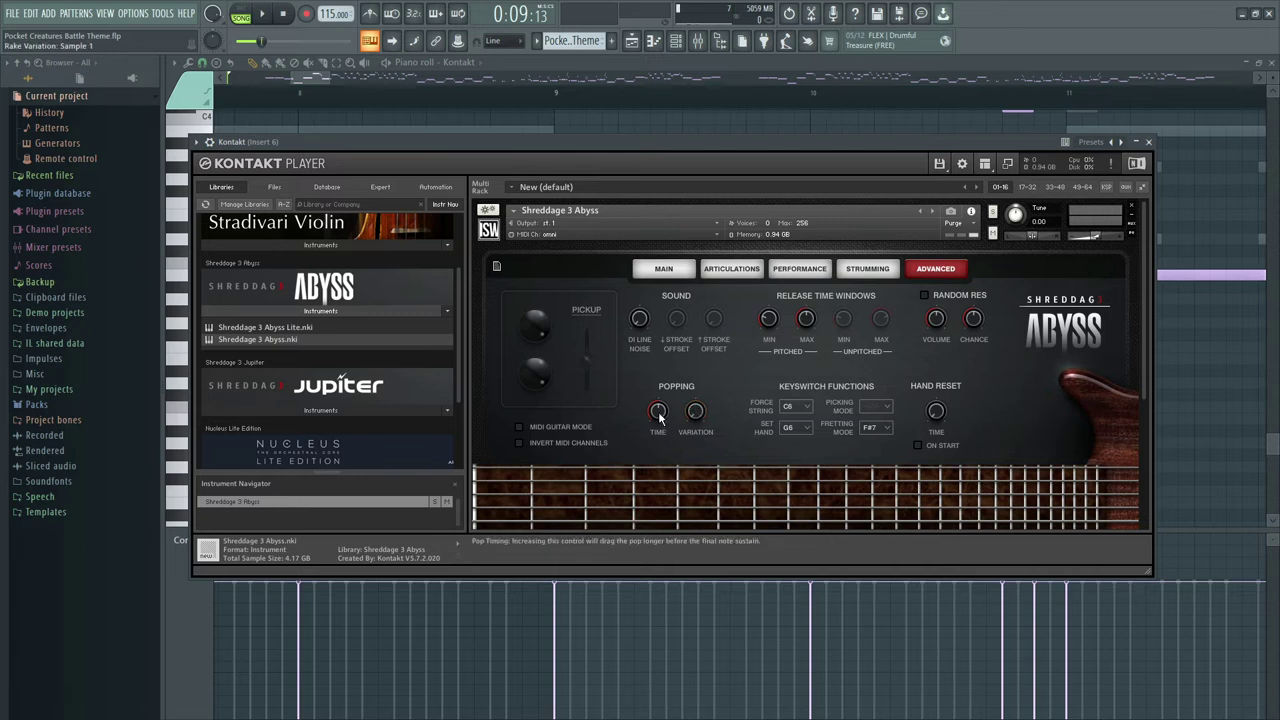
{"action": "scroll", "coordinate": [928, 292], "scroll_direction": "down", "scroll_amount": 4}
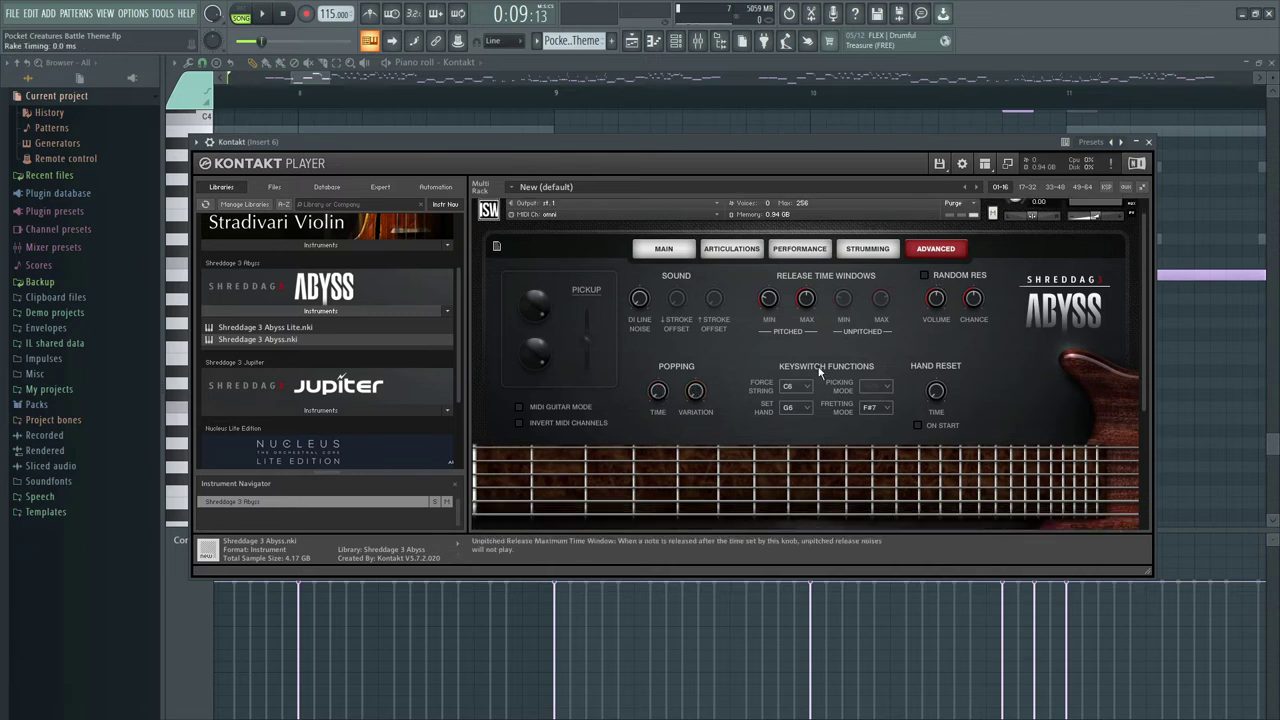
{"action": "scroll", "coordinate": [682, 253], "scroll_direction": "up", "scroll_amount": 4}
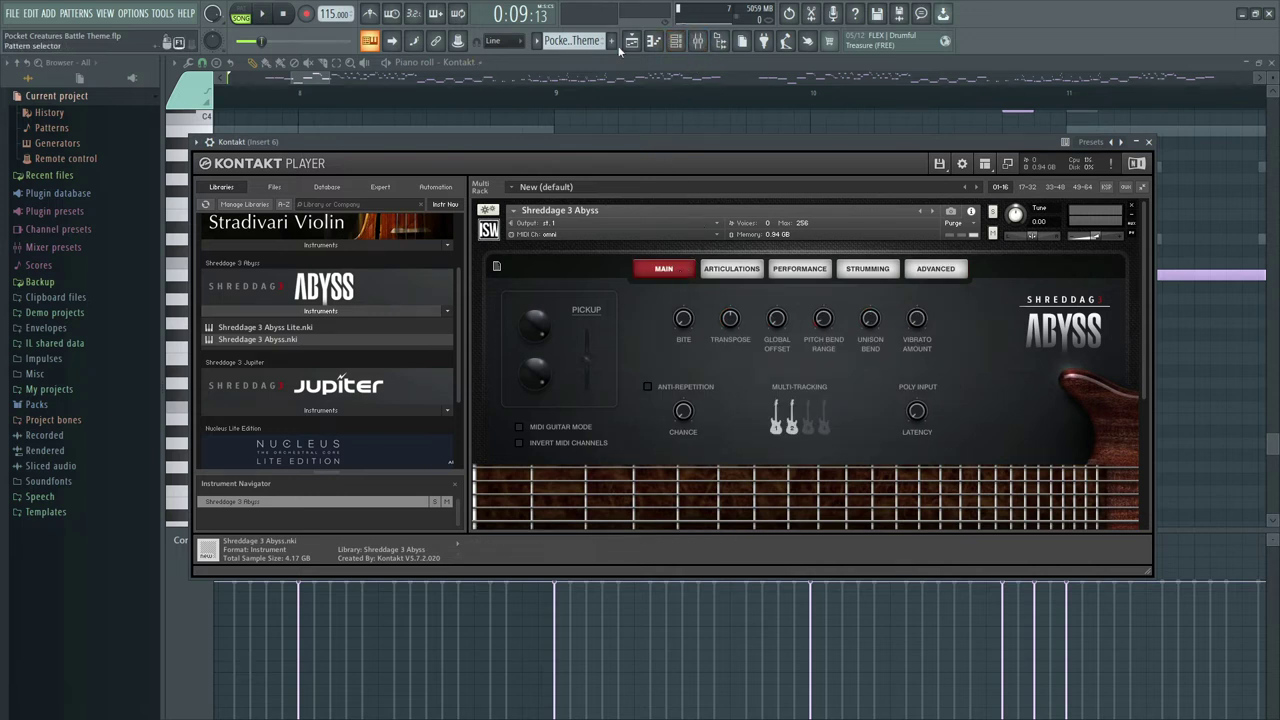
Step: Play the song with only Insert 6 enabled besides the Master, following the Kontakt notes in the piano roll, and stop playback
{"action": "left_click", "coordinate": [697, 41]}
{"action": "key", "text": "space"}
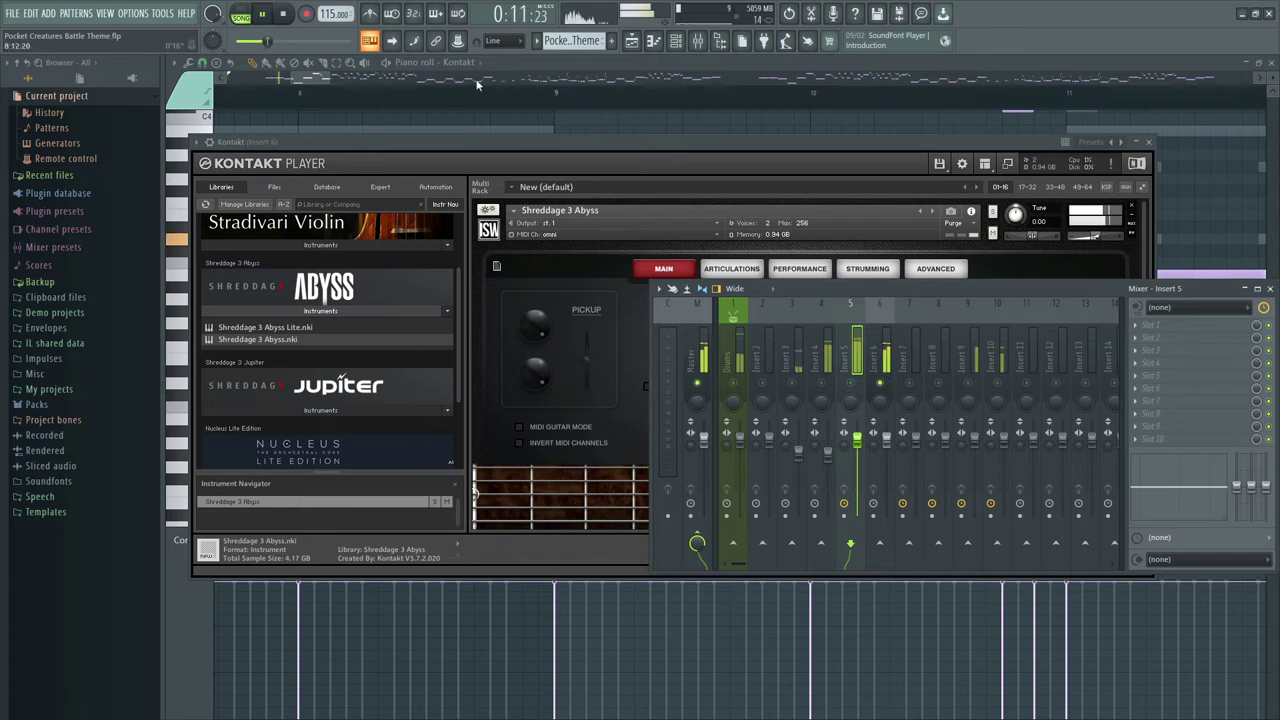
{"action": "scroll", "coordinate": [418, 102], "scroll_direction": "down", "scroll_amount": 1}
{"action": "left_click_drag", "start_coordinate": [439, 142], "coordinate": [432, 207]}
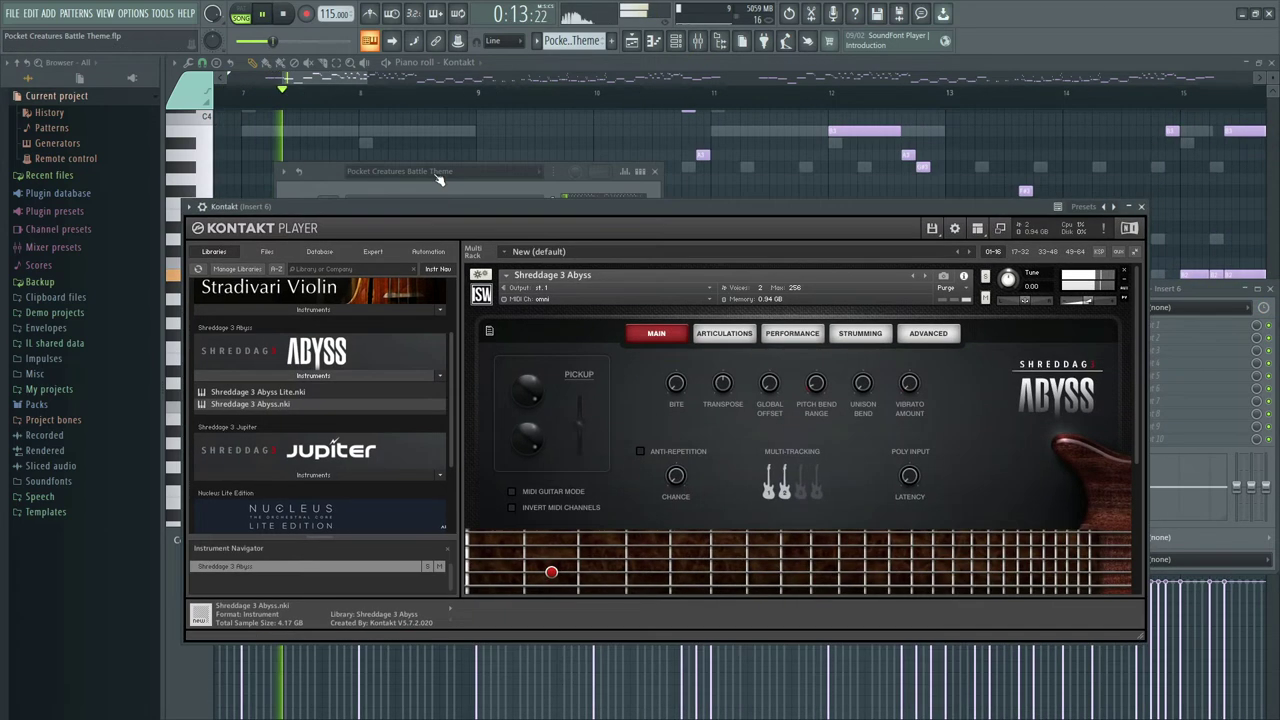
{"action": "scroll", "coordinate": [465, 150], "scroll_direction": "down", "scroll_amount": 3}
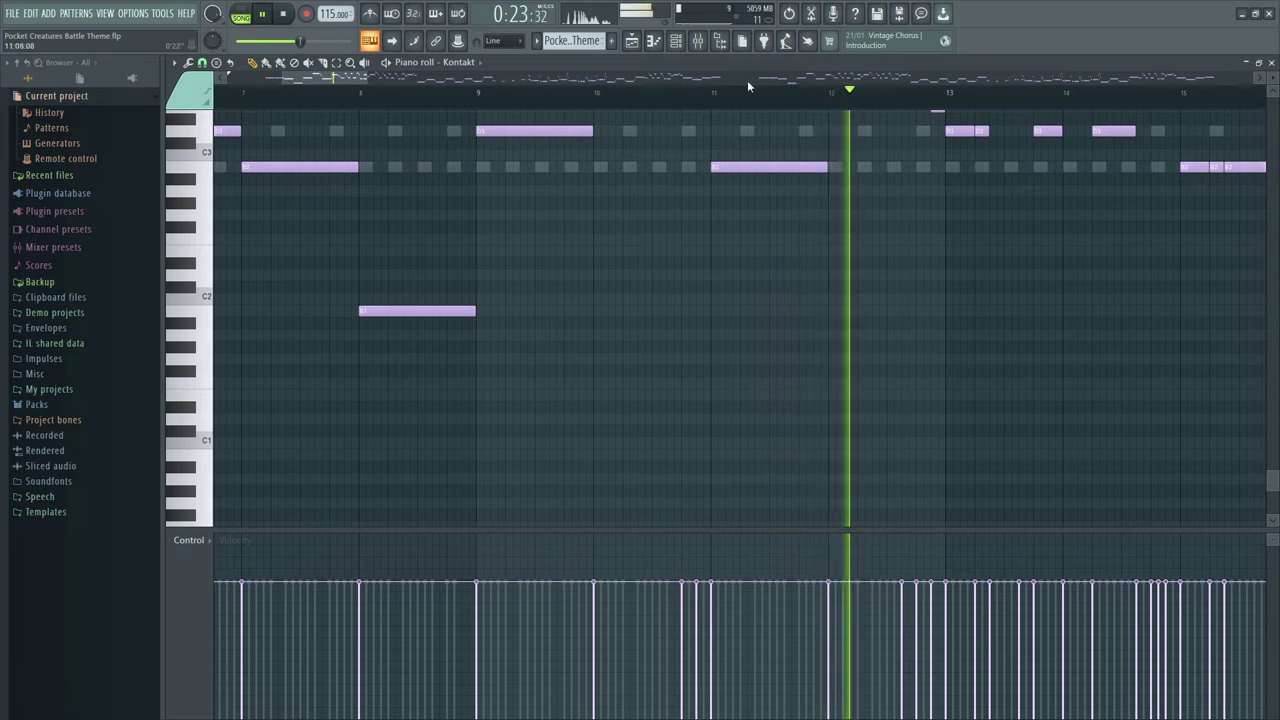
{"action": "scroll", "coordinate": [710, 92], "scroll_direction": "up", "scroll_amount": 2}
{"action": "scroll", "coordinate": [728, 122], "scroll_direction": "up", "scroll_amount": 4}
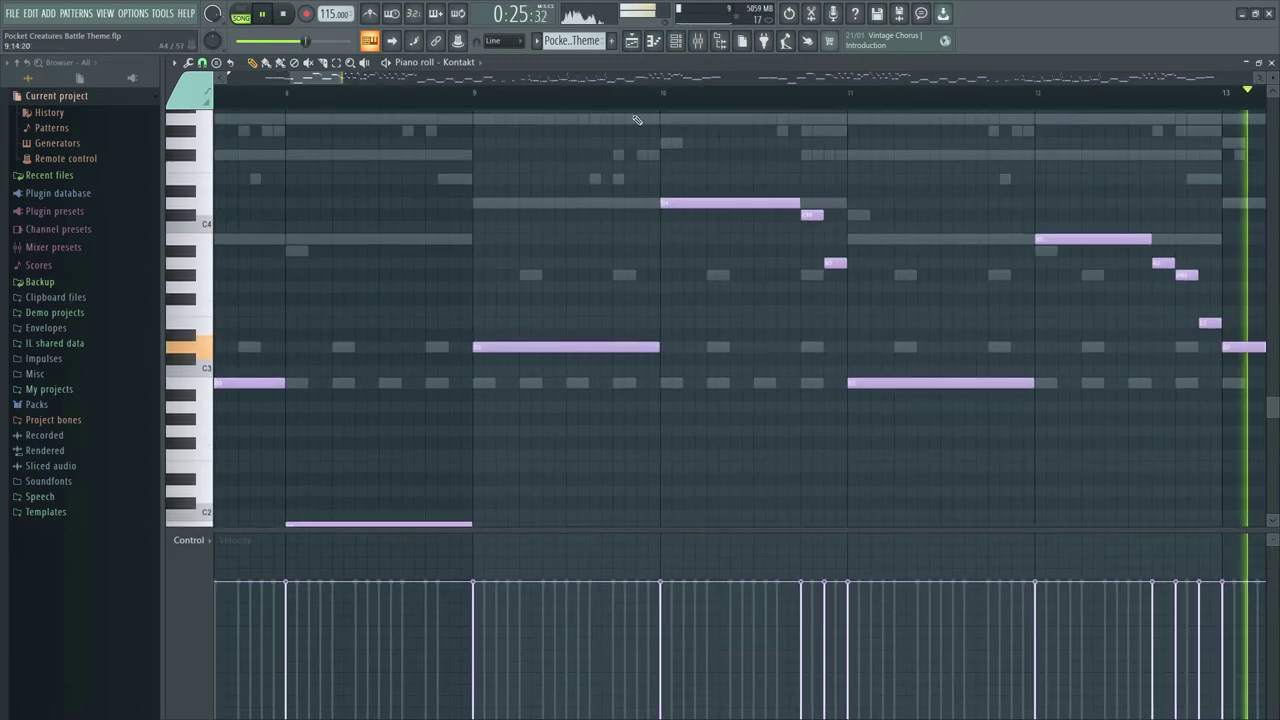
{"action": "left_click_drag", "start_coordinate": [332, 78], "coordinate": [358, 78]}
{"action": "left_click", "coordinate": [676, 42]}
{"action": "key", "text": "space"}
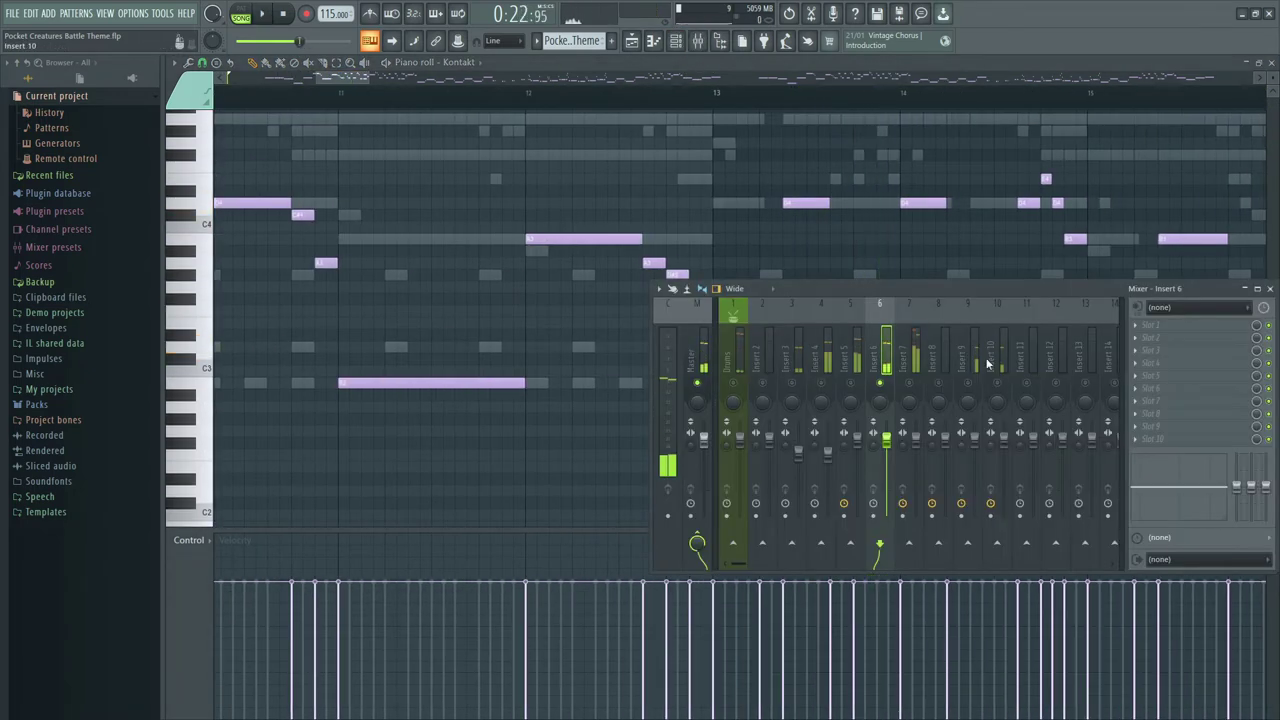
Step: Add Guitar Rig 5 to the first effect slot of Insert 6 and load its My Fingered Bass preset
{"action": "left_click", "coordinate": [1140, 325]}
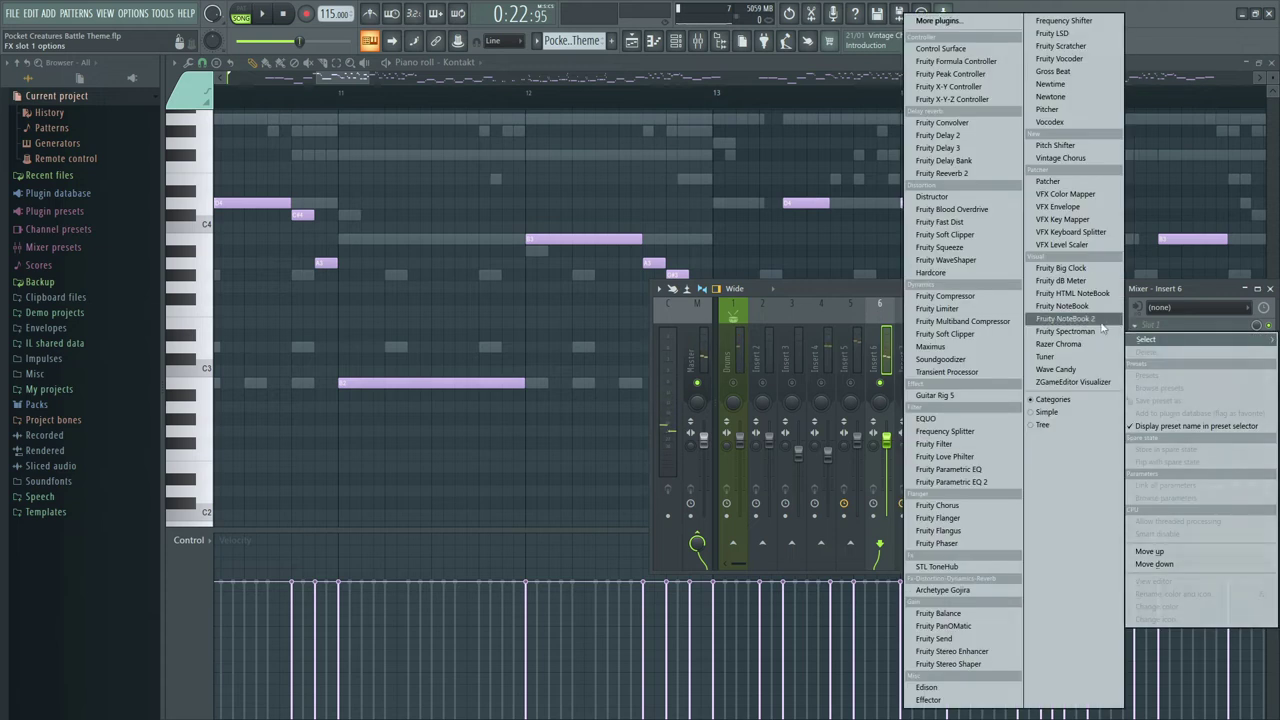
{"action": "left_click", "coordinate": [946, 395]}
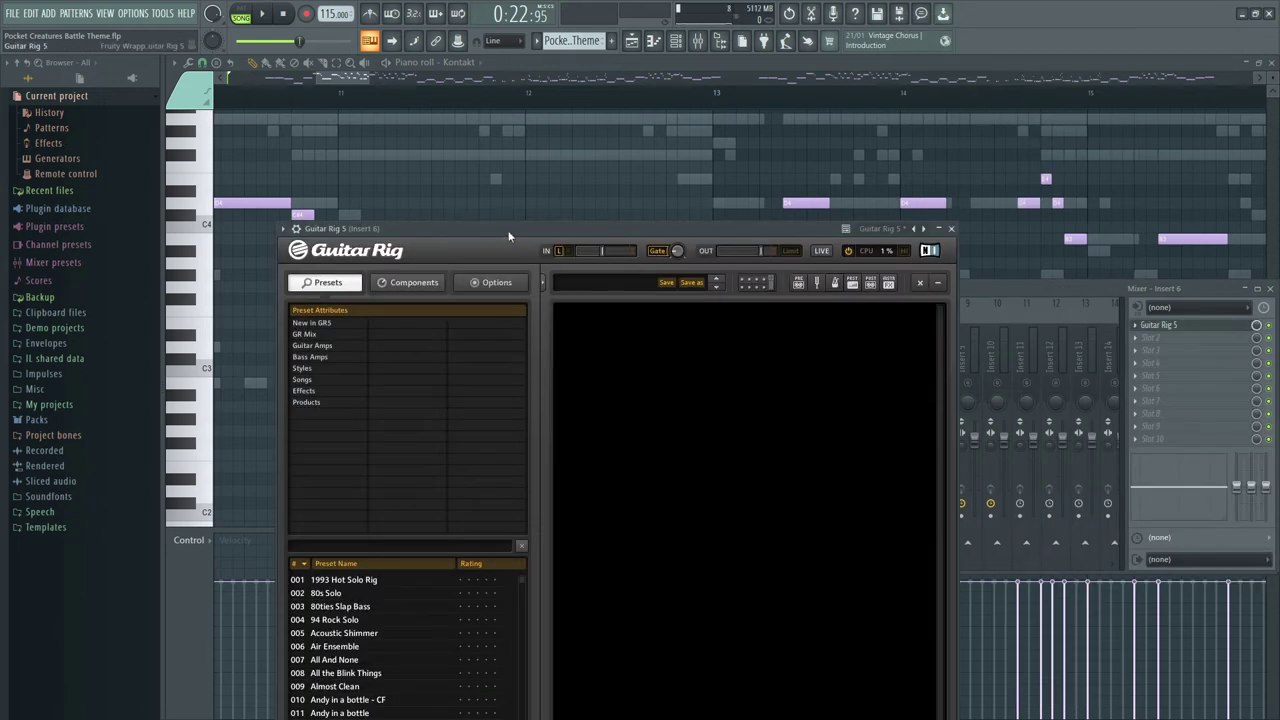
{"action": "left_click_drag", "start_coordinate": [508, 472], "coordinate": [535, 688]}
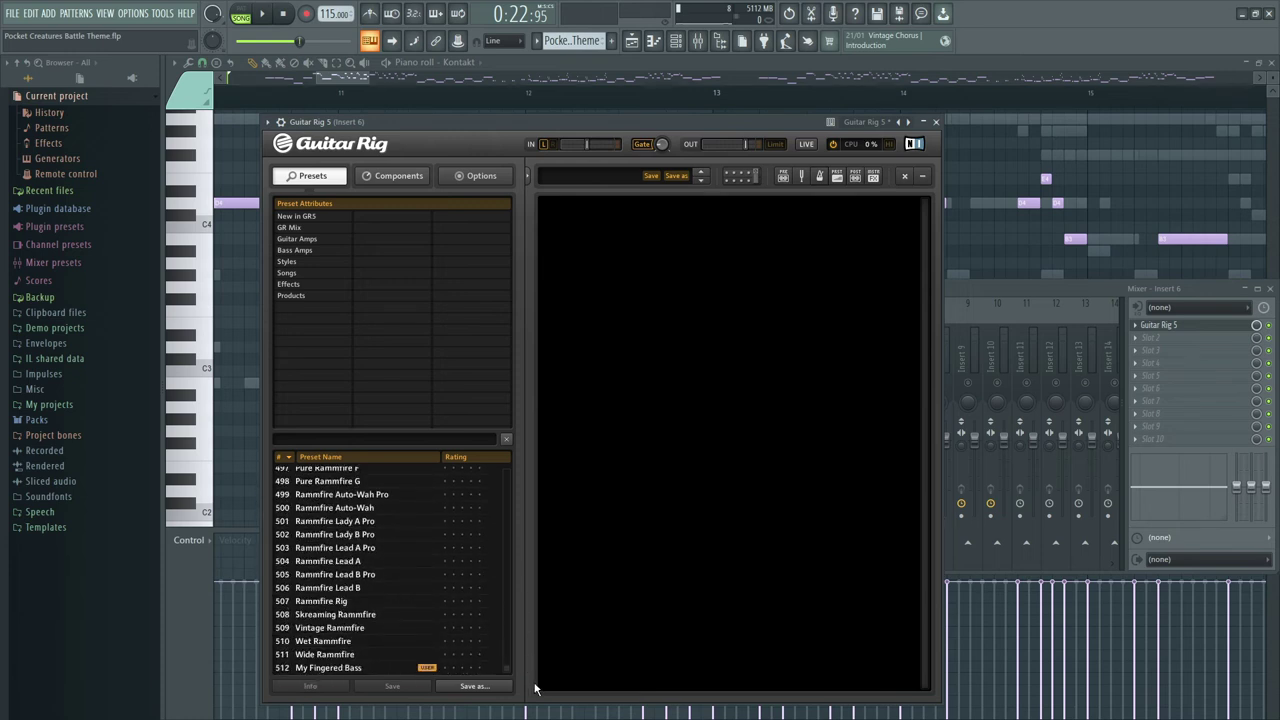
{"action": "left_click", "coordinate": [355, 668]}
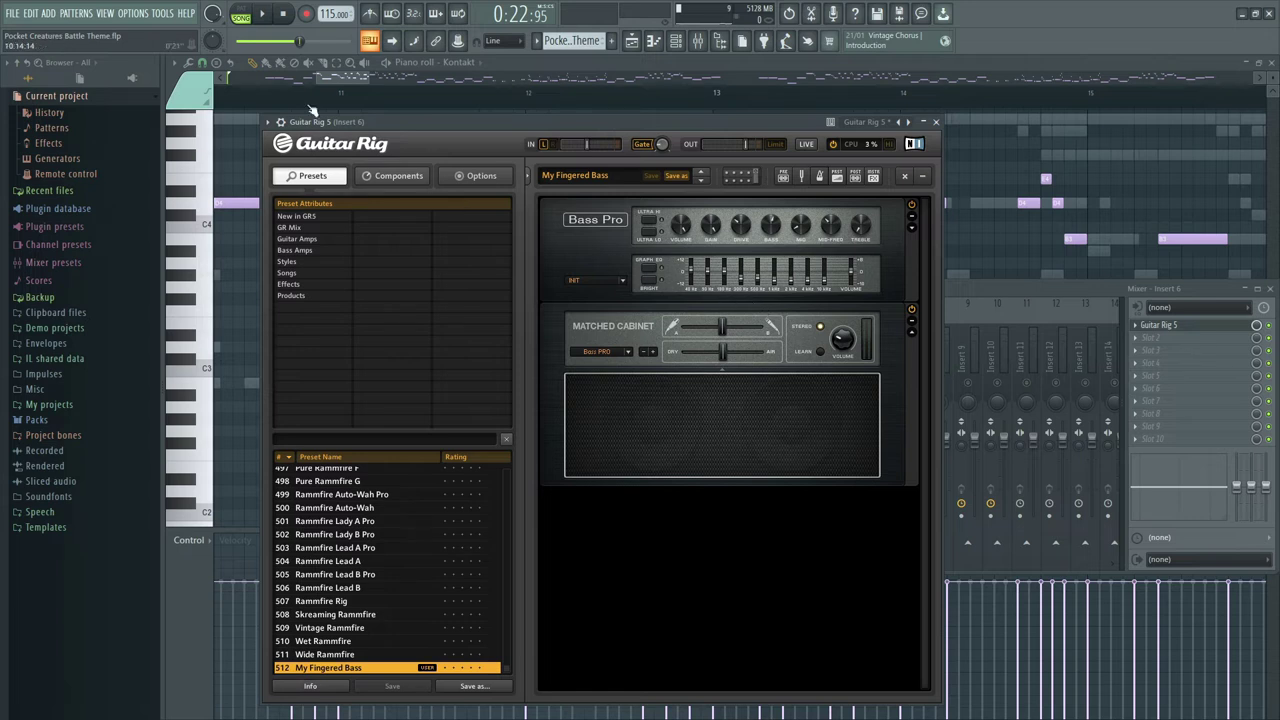
Step: Search the Guitar Rig 5 presets for "finger" during playback, load Fingered Bass deep, then close the plugin and stop the song
{"action": "left_click", "coordinate": [265, 14]}
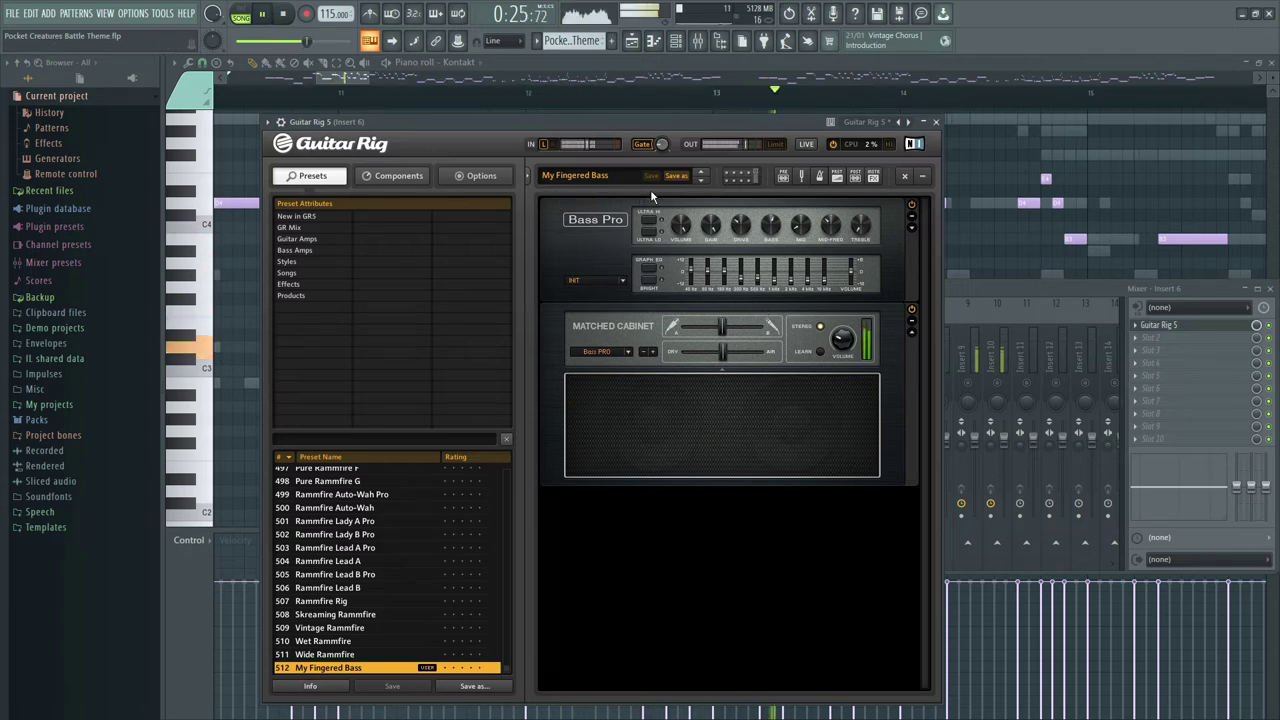
{"action": "left_click", "coordinate": [409, 437]}
{"action": "type", "text": "finger"}
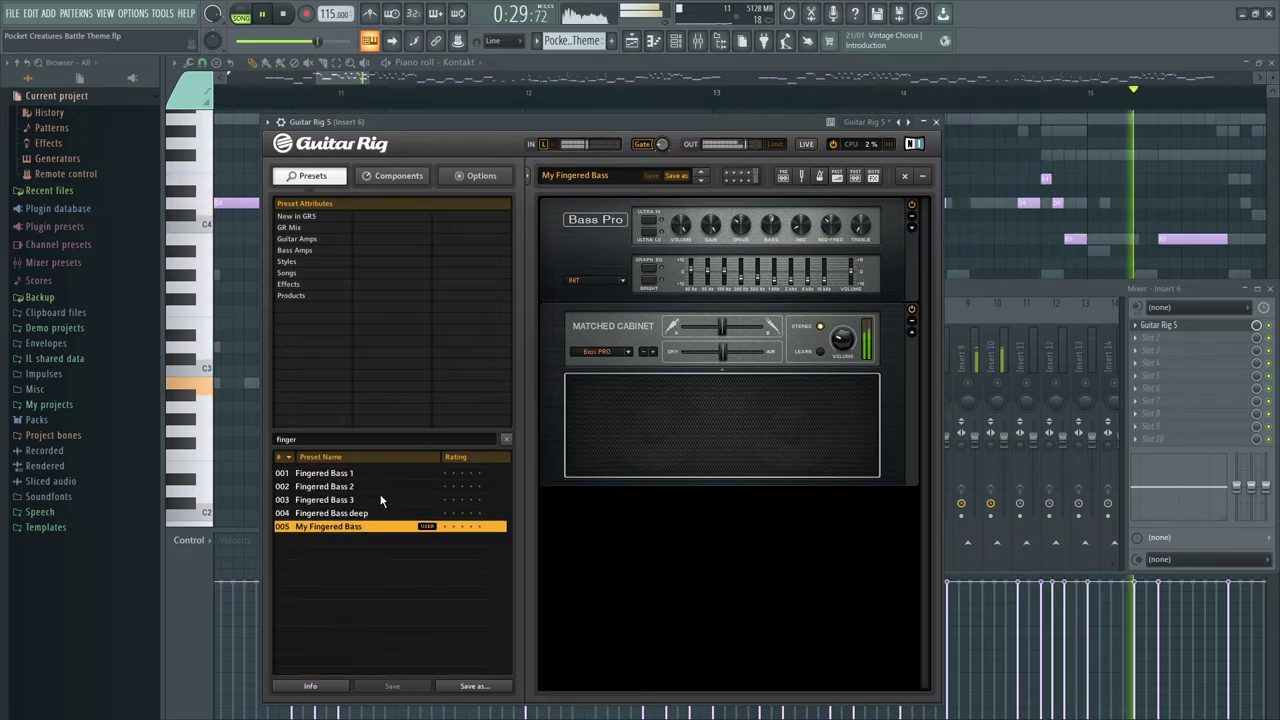
{"action": "left_click", "coordinate": [380, 513]}
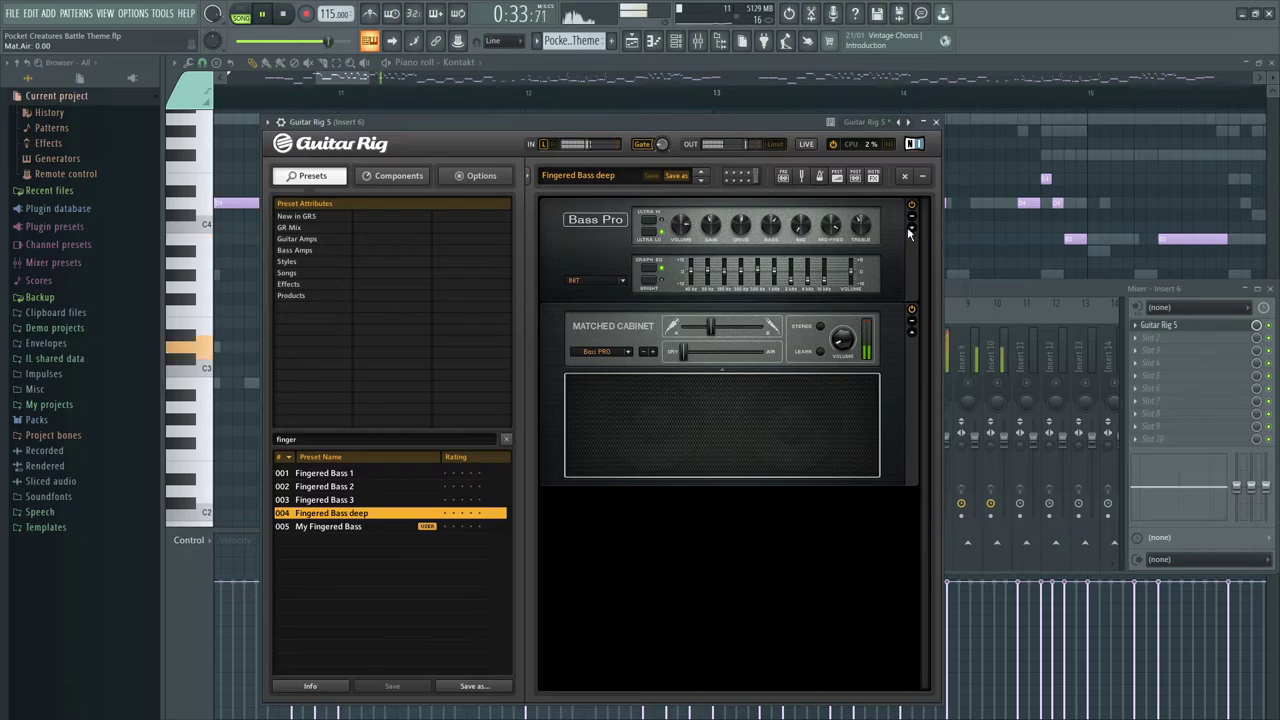
{"action": "left_click", "coordinate": [936, 122]}
{"action": "key", "text": "F8"}
{"action": "key", "text": "F9"}
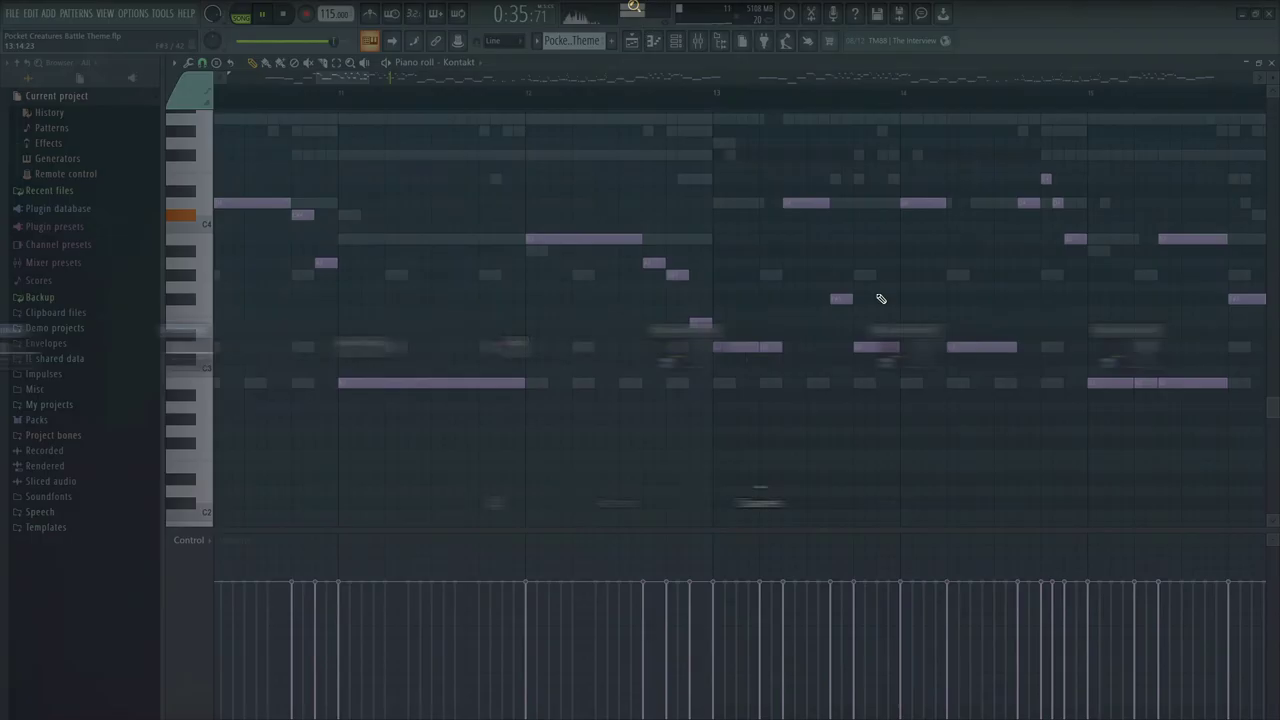
{"action": "key", "text": "space"}
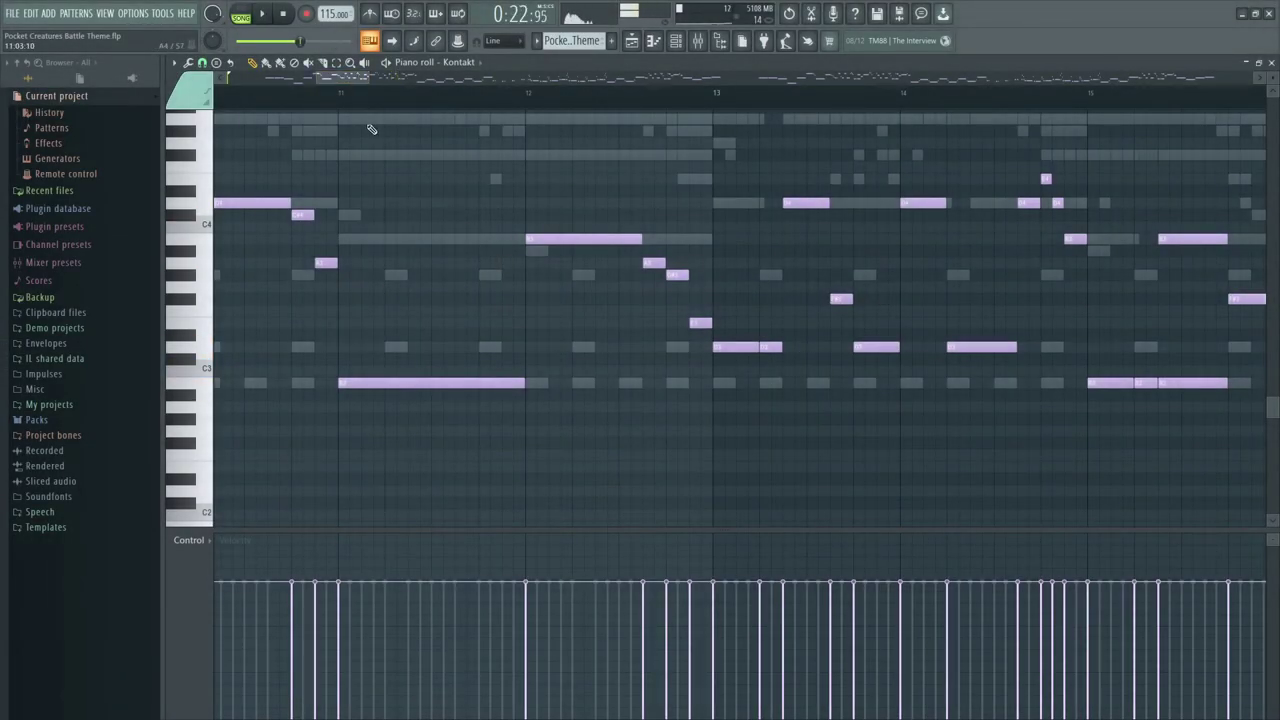
{"action": "key", "text": "F8"}
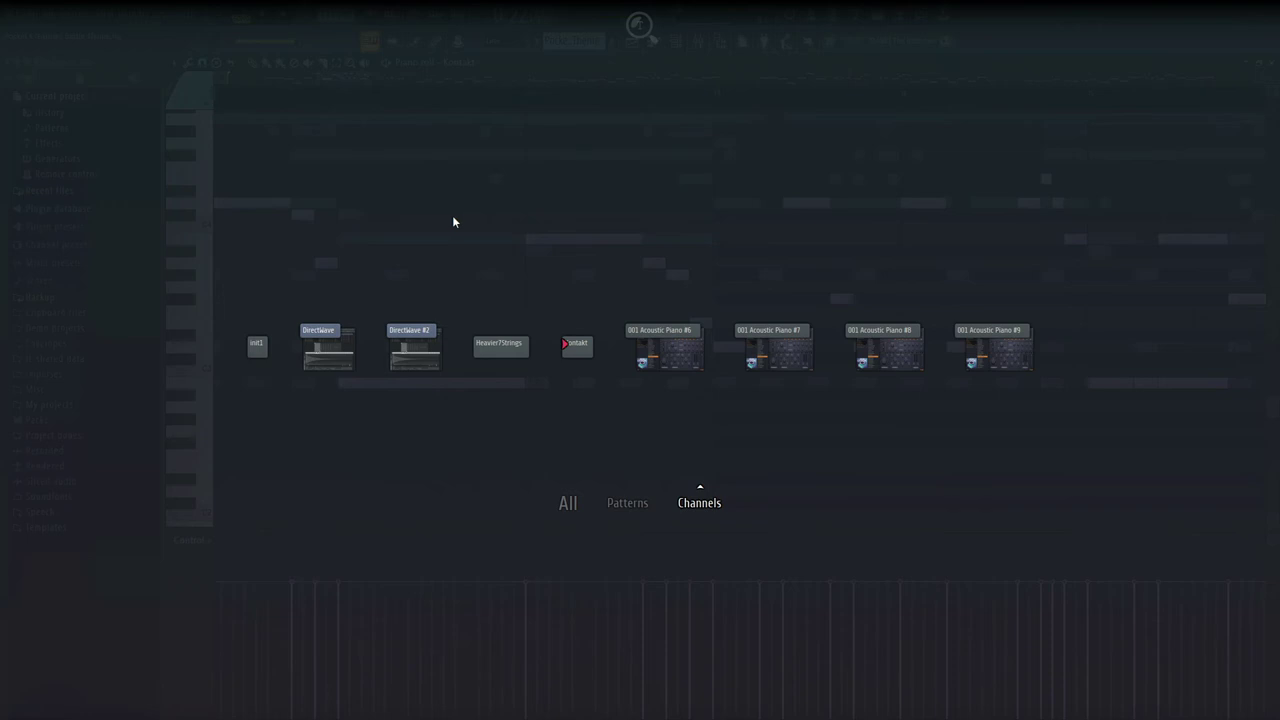
{"action": "key", "text": "F8"}
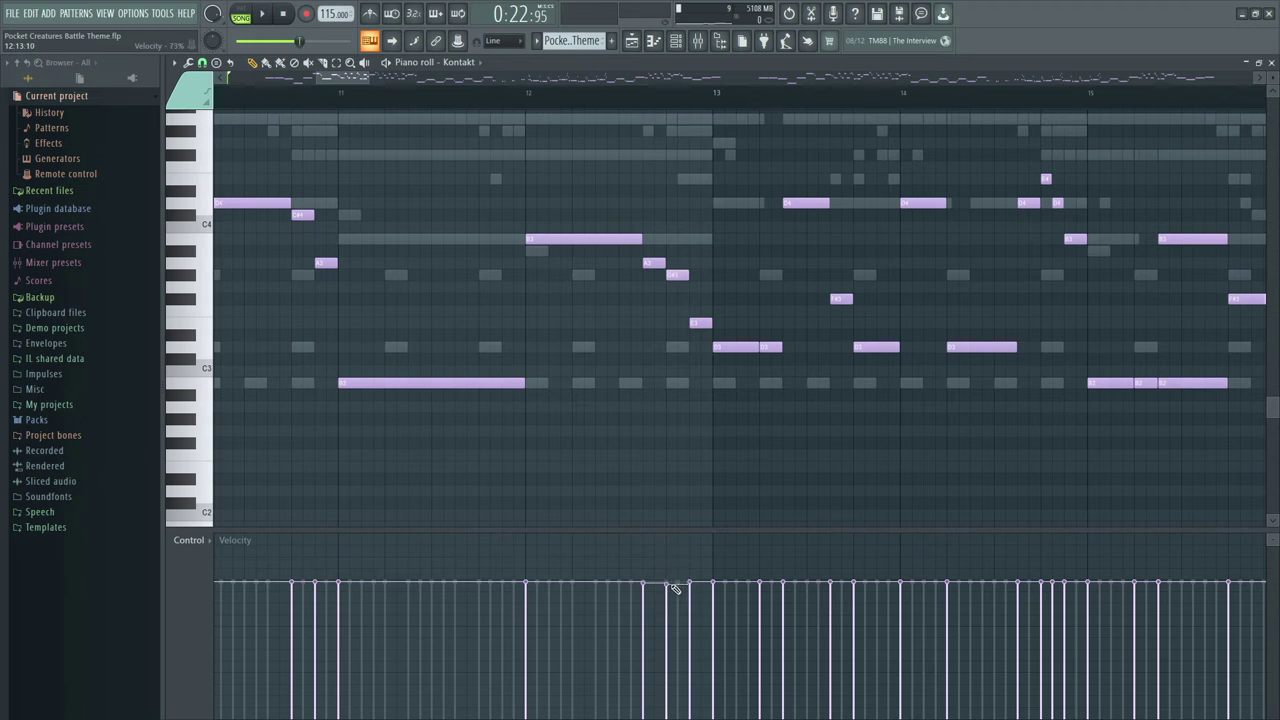
Step: Lower the velocities of the Kontakt notes before bar 13 to one uniform level and play from bars 5 and 10
{"action": "mouse_move", "coordinate": [687, 647]}
{"action": "left_mouse_down"}
{"action": "mouse_move", "coordinate": [249, 666]}
{"action": "mouse_move", "coordinate": [40, 645]}
{"action": "left_mouse_up"}
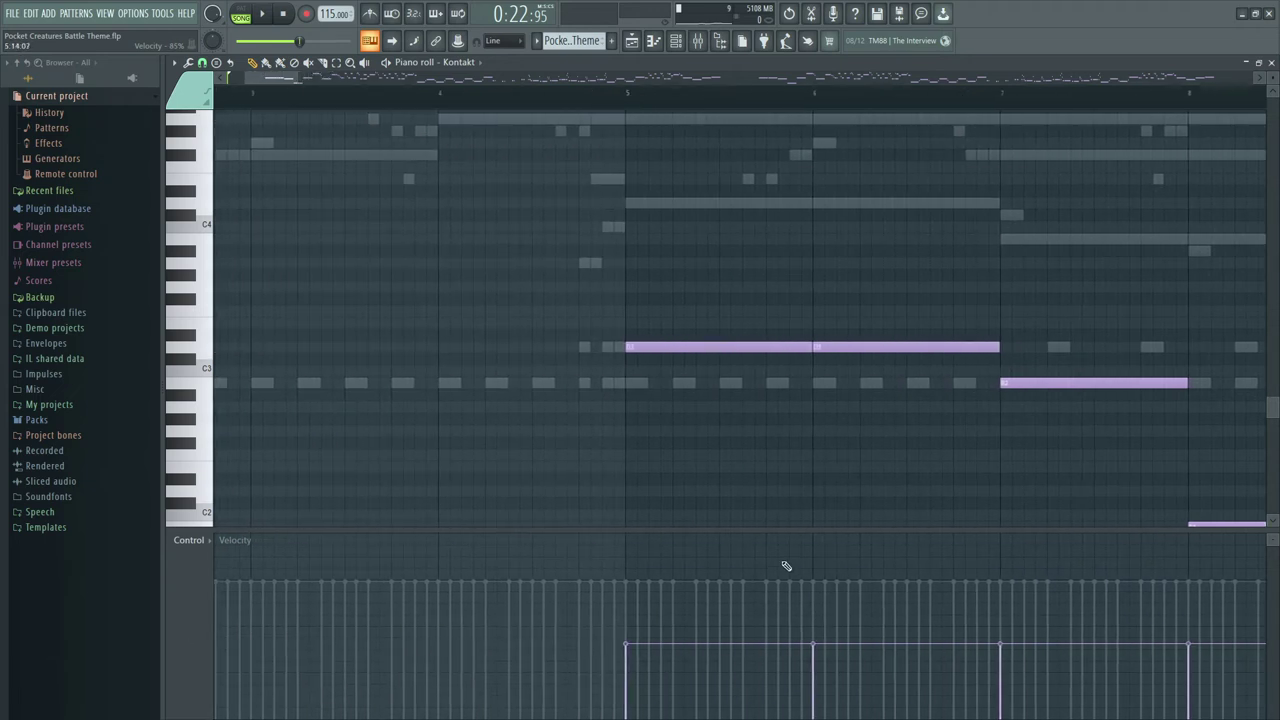
{"action": "left_click", "coordinate": [634, 94]}
{"action": "key", "text": "space"}
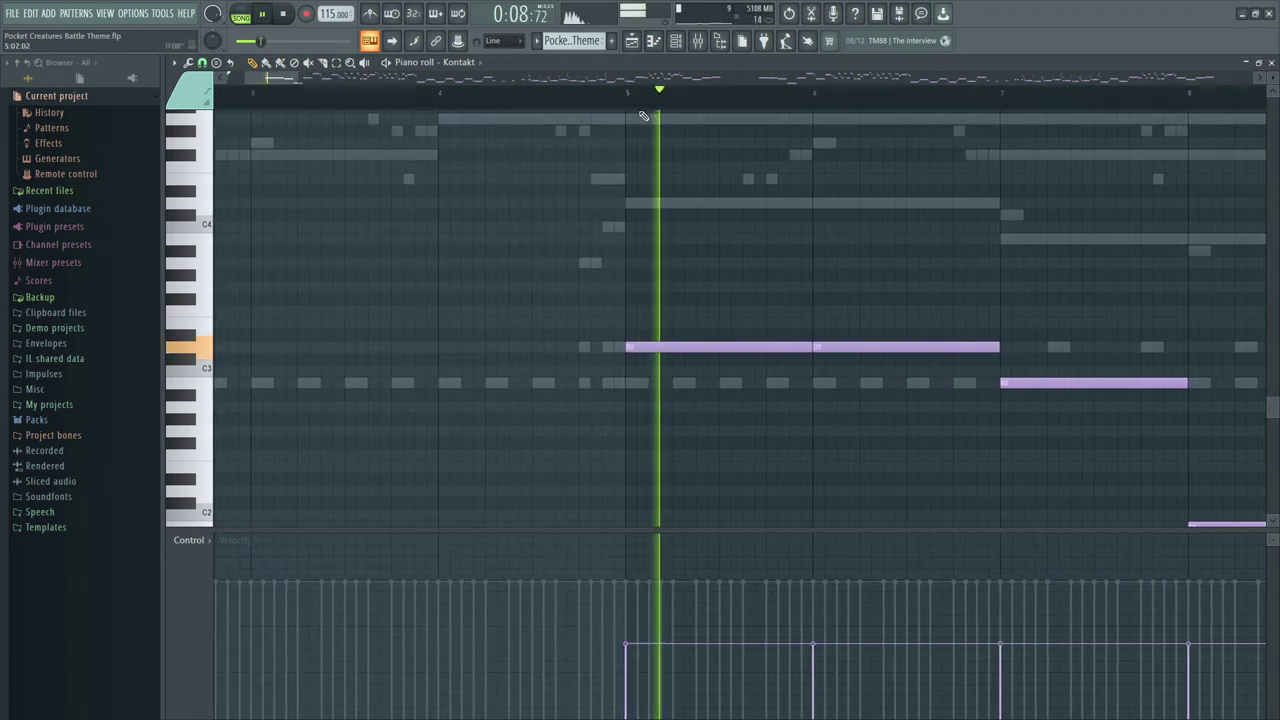
{"action": "left_click_drag", "start_coordinate": [288, 78], "coordinate": [338, 78]}
{"action": "left_click", "coordinate": [604, 88]}
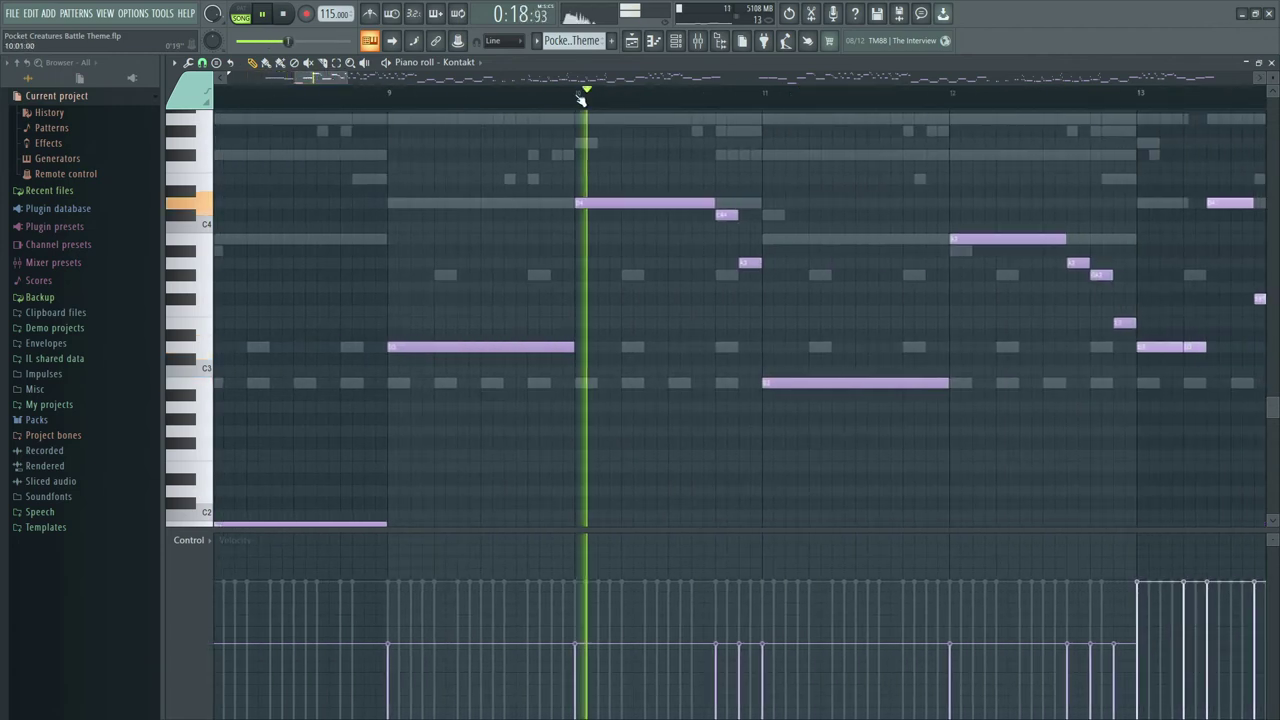
{"action": "key", "text": "space"}
Step: Audition the Kontakt notes from bar 10 with raised velocities, then lower them back to the uniform level and play again
{"action": "left_click_drag", "start_coordinate": [578, 584], "coordinate": [775, 585]}
{"action": "key", "text": "space"}
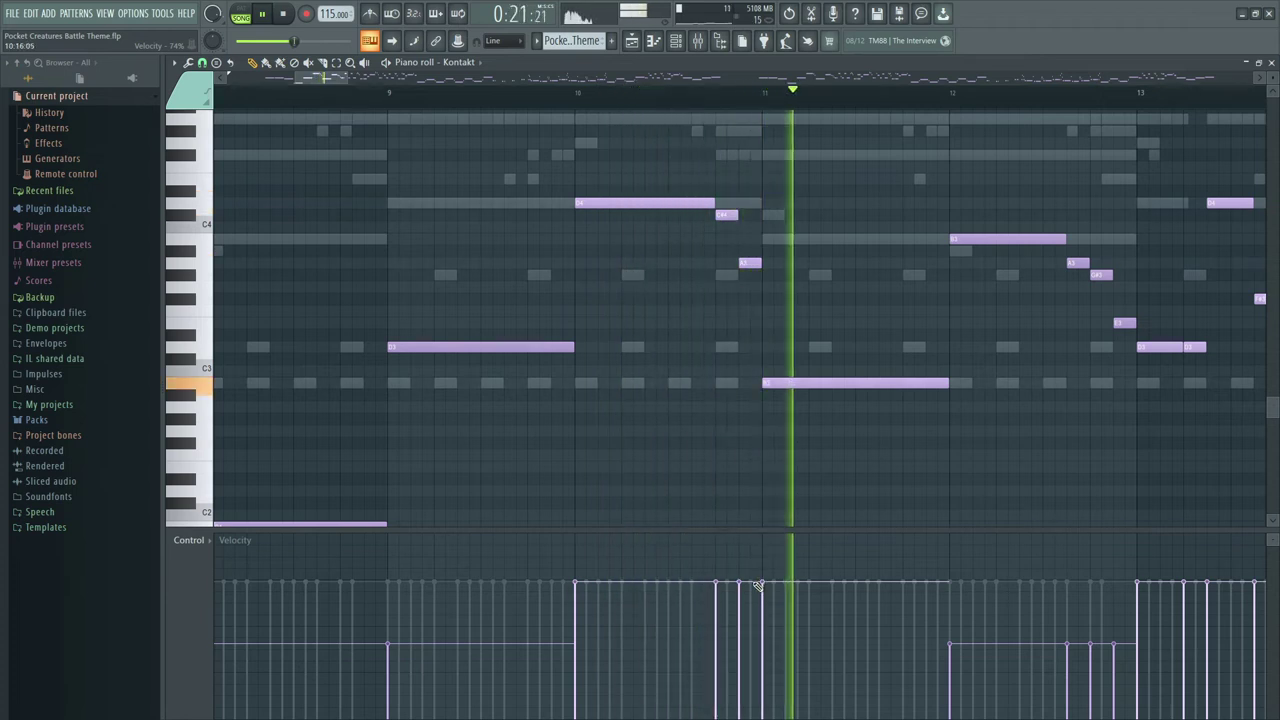
{"action": "key", "text": "space"}
{"action": "left_click_drag", "start_coordinate": [590, 655], "coordinate": [814, 634]}
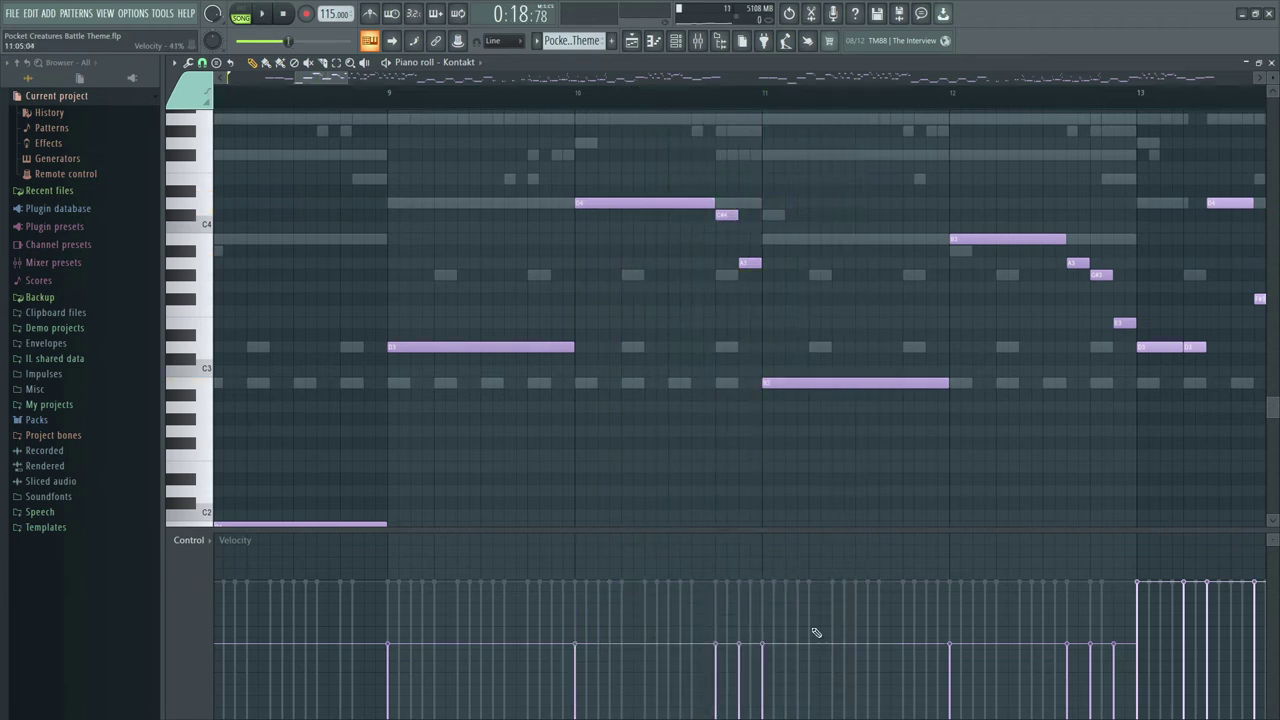
{"action": "key", "text": "space"}
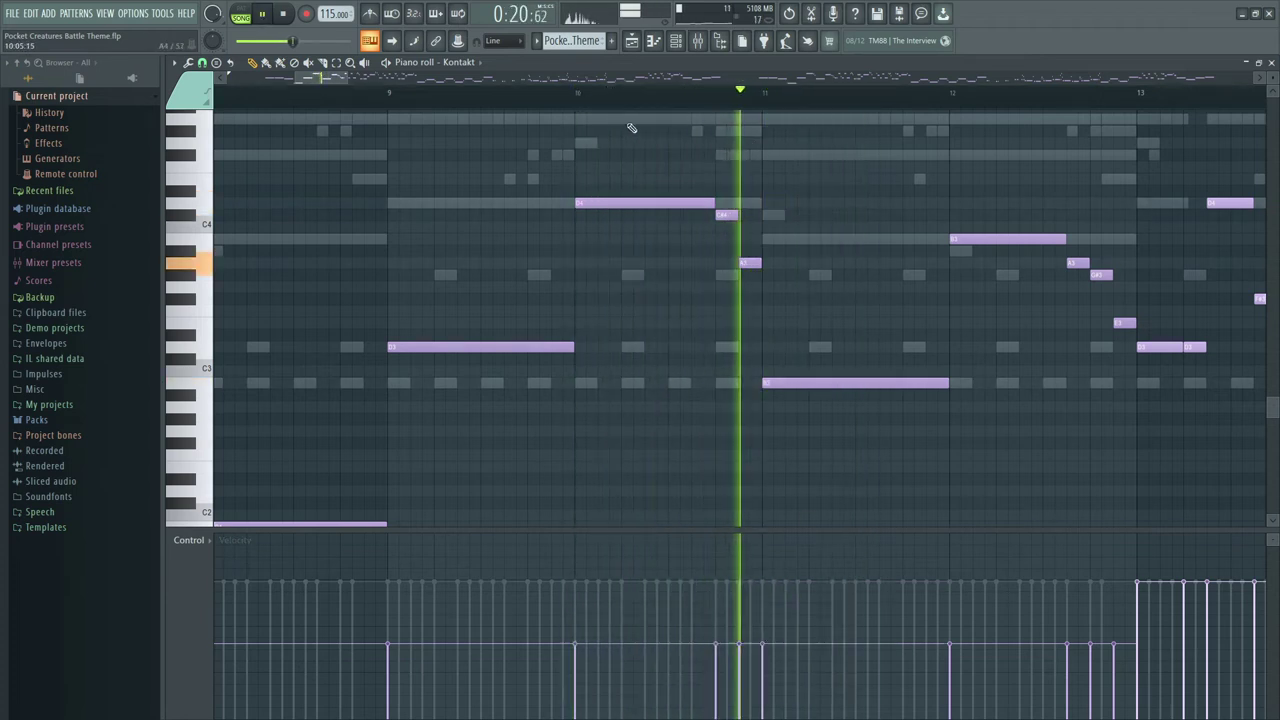
{"action": "left_click_drag", "start_coordinate": [316, 79], "coordinate": [338, 82]}
{"action": "key", "text": "space"}
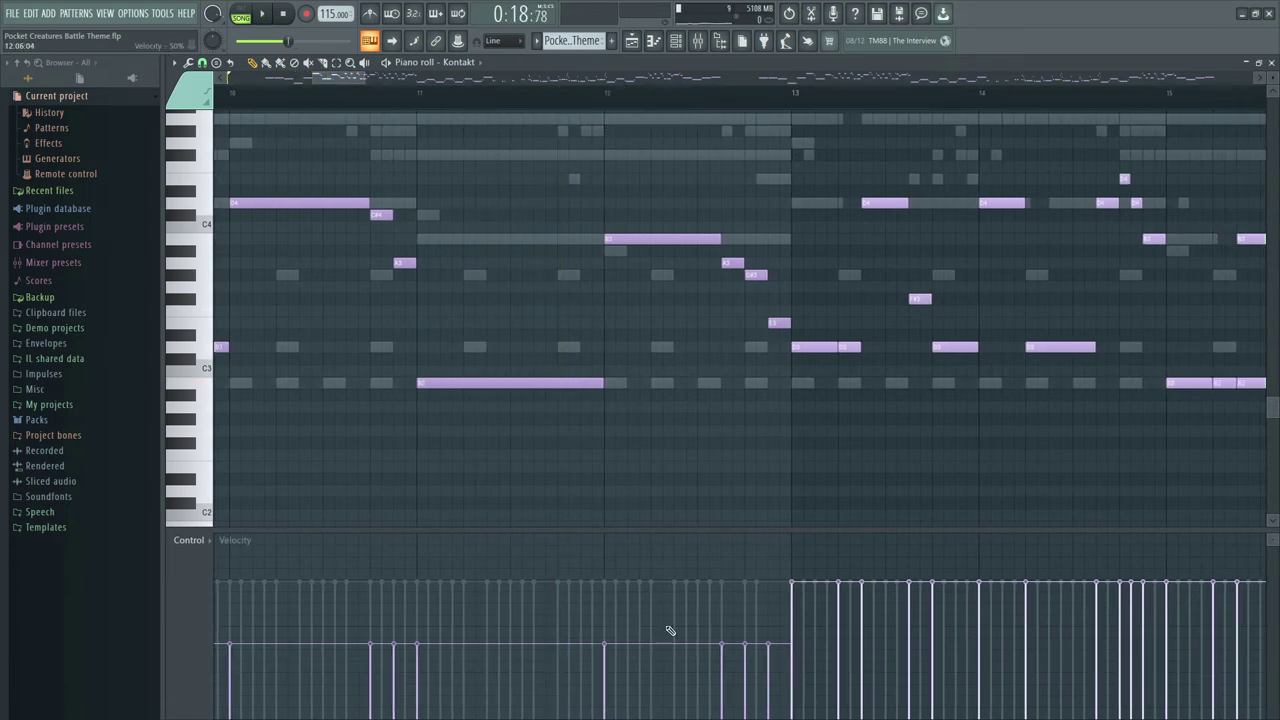
Step: Switch the piano roll to the Heavier7Strings notes around bar 13
{"action": "left_click", "coordinate": [460, 63]}
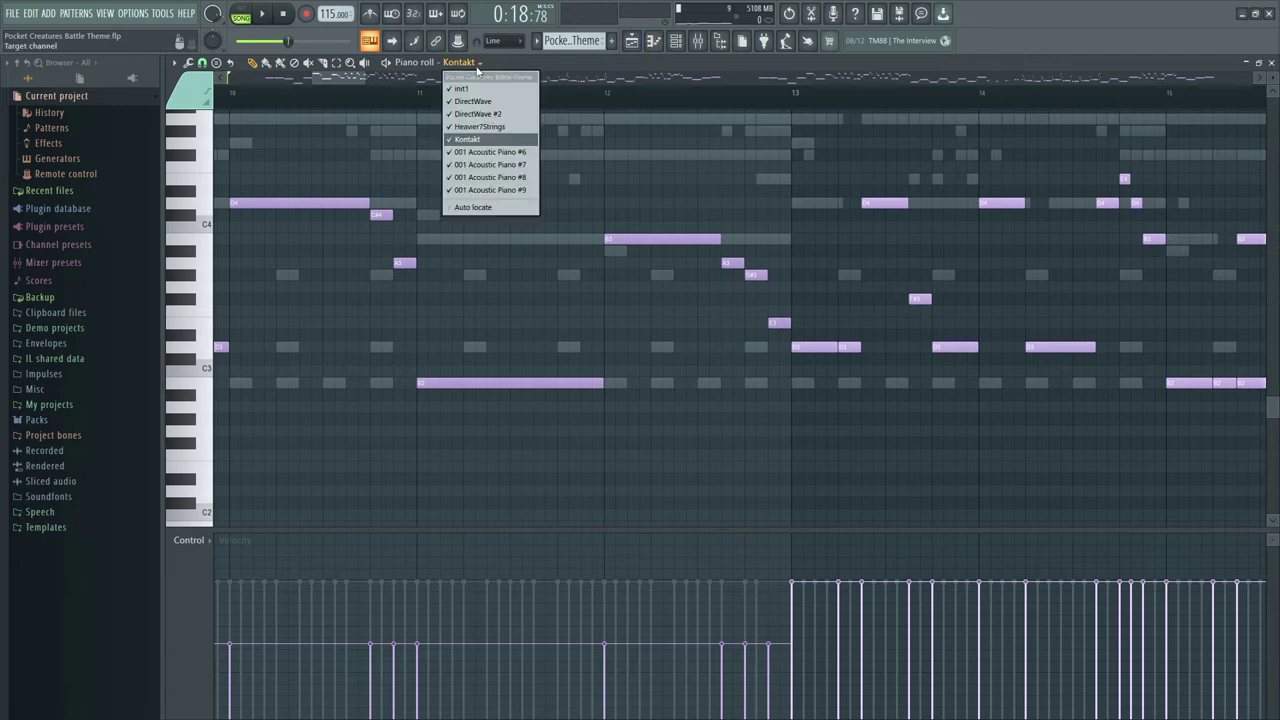
{"action": "left_click", "coordinate": [506, 129]}
{"action": "middle_click", "coordinate": [508, 143]}
{"action": "left_click", "coordinate": [316, 92]}
{"action": "left_click_drag", "start_coordinate": [319, 81], "coordinate": [356, 82]}
{"action": "scroll", "coordinate": [355, 170], "scroll_direction": "up", "scroll_amount": 3}
{"action": "scroll", "coordinate": [430, 455], "scroll_direction": "up", "scroll_amount": 2}
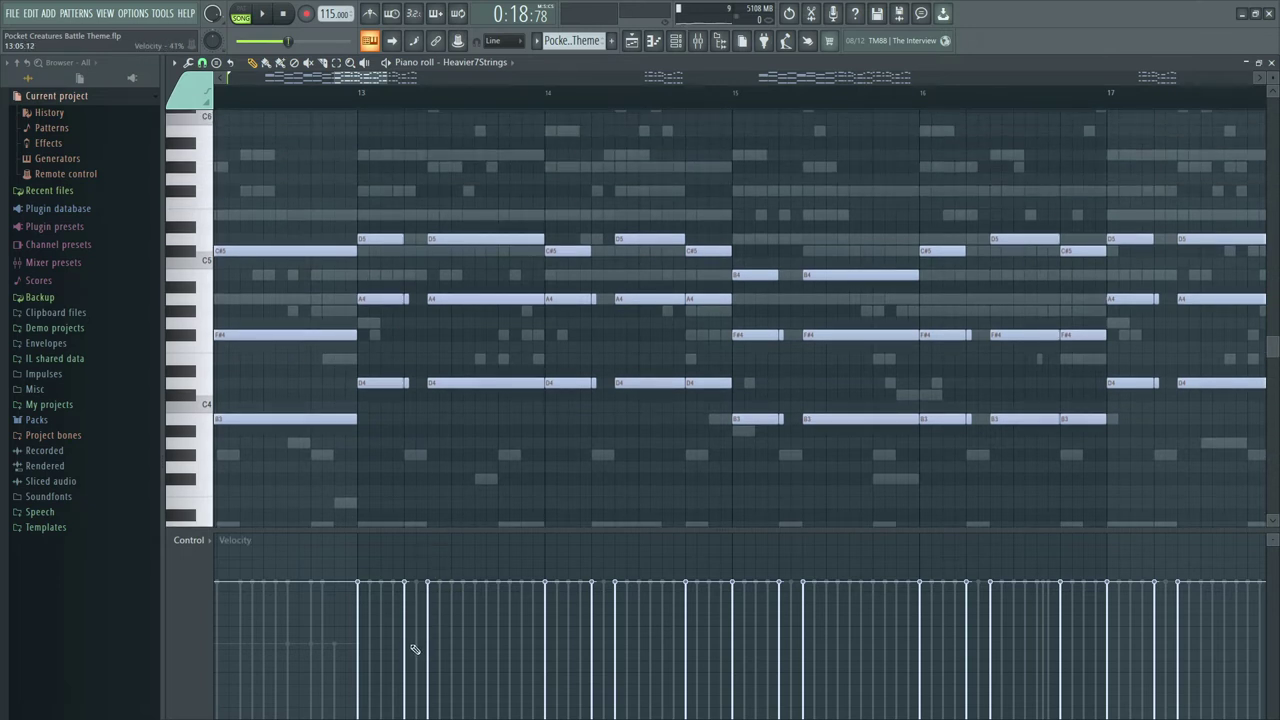
Step: Lower the velocity of the short Heavier7Strings chord in bar 13, play the song and bring up the mixer
{"action": "key", "text": "alt+t"}
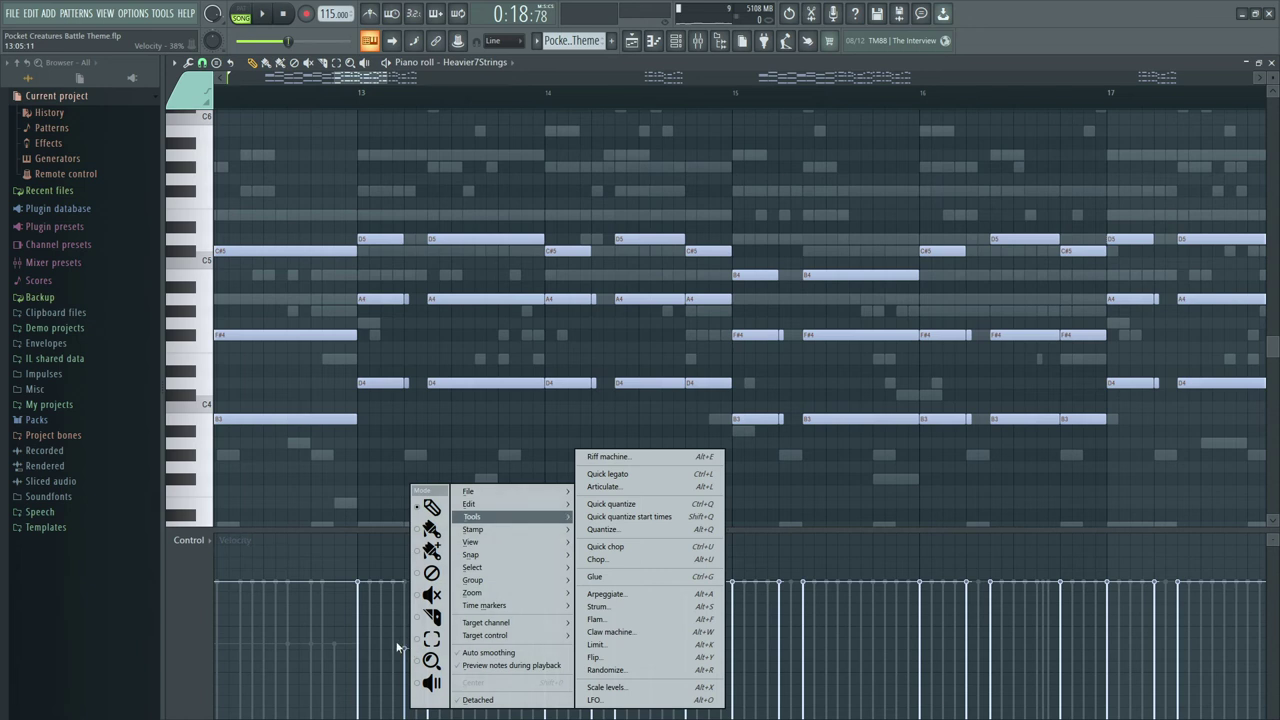
{"action": "key", "text": "Escape"}
{"action": "key", "text": "Escape"}
{"action": "left_click", "coordinate": [362, 93]}
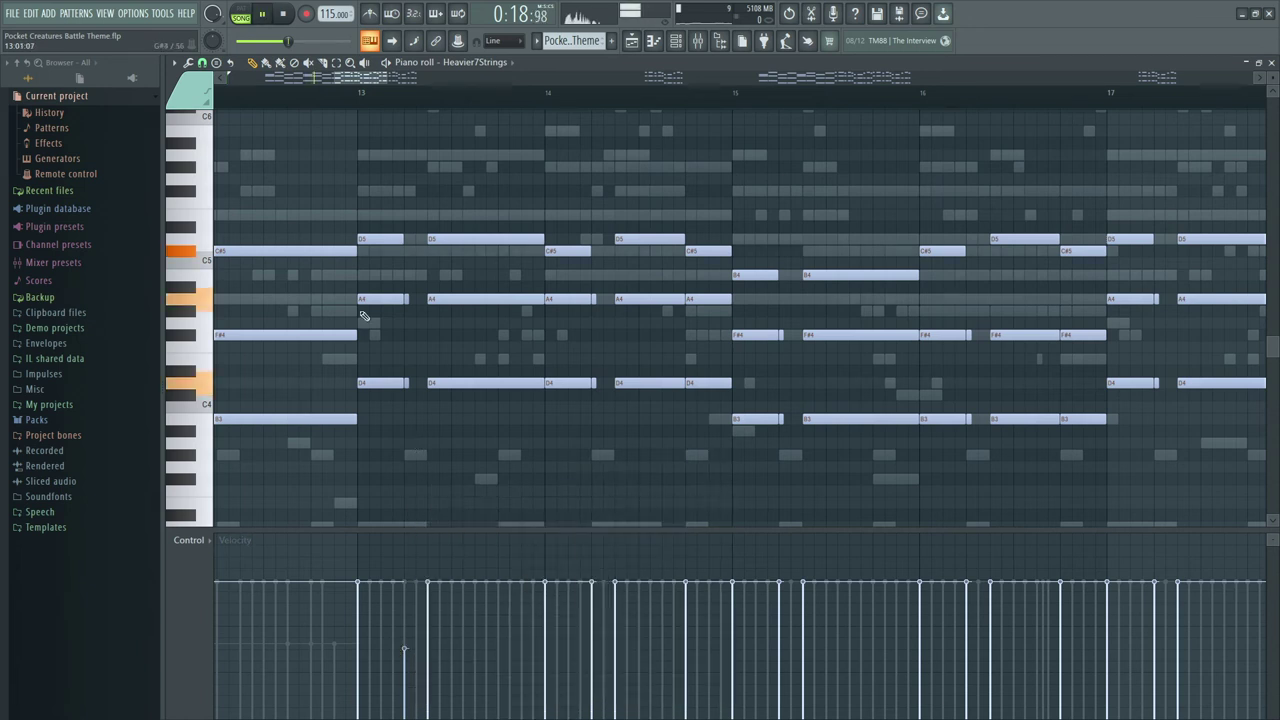
{"action": "left_click", "coordinate": [702, 44]}
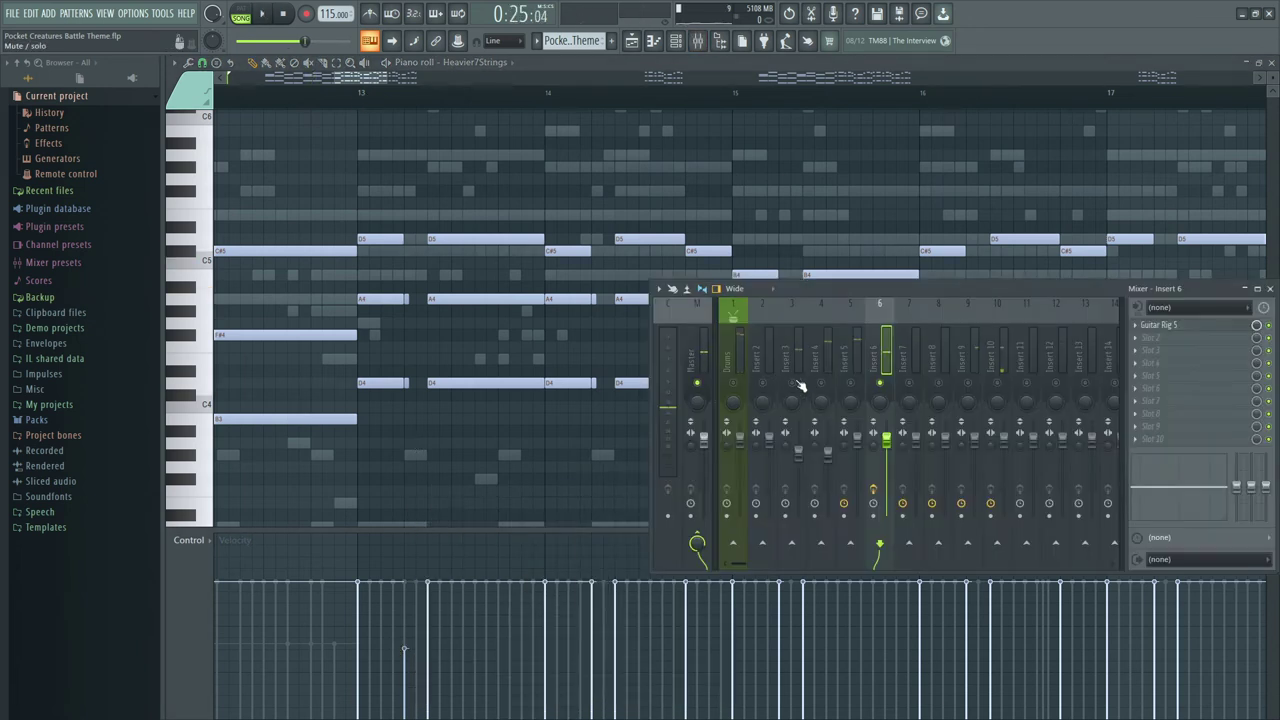
{"action": "key", "text": "space"}
Step: Select the short A4 and D4 notes in bar 13 and audition the passage from the start of that bar
{"action": "left_click_drag", "start_coordinate": [418, 411], "coordinate": [411, 295]}
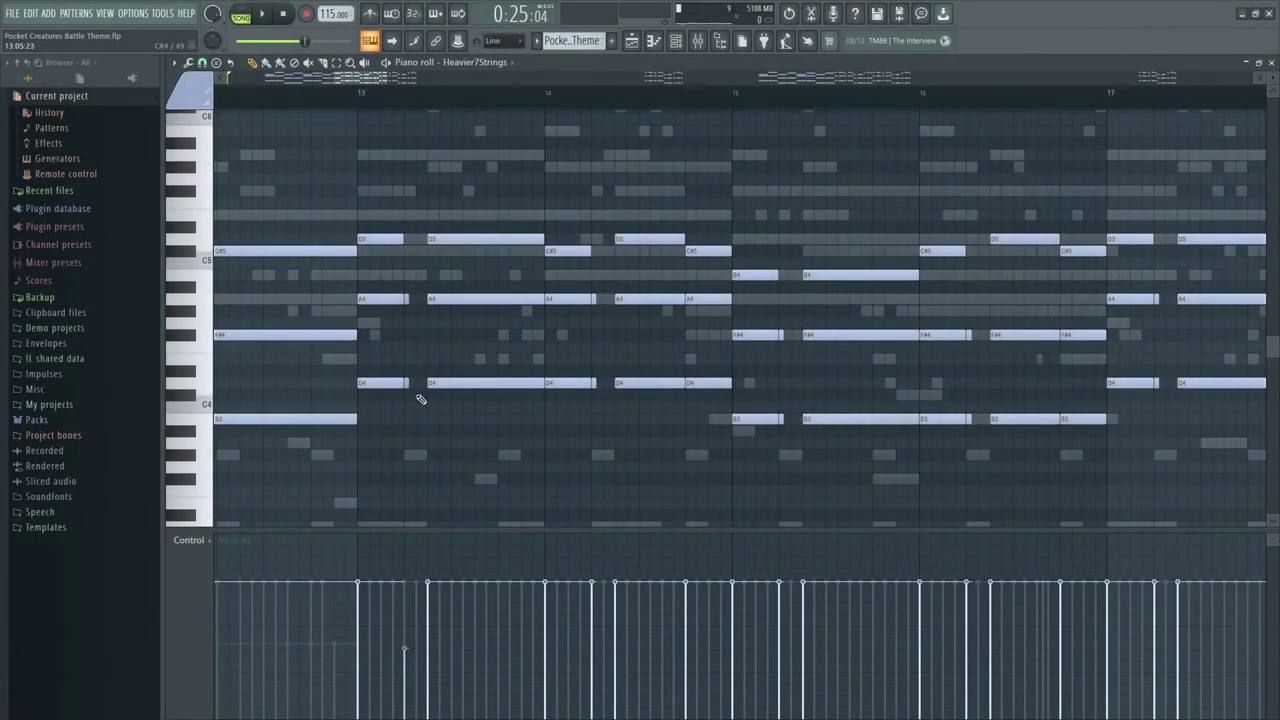
{"action": "left_click_drag", "start_coordinate": [418, 396], "coordinate": [415, 304]}
{"action": "key", "text": "space"}
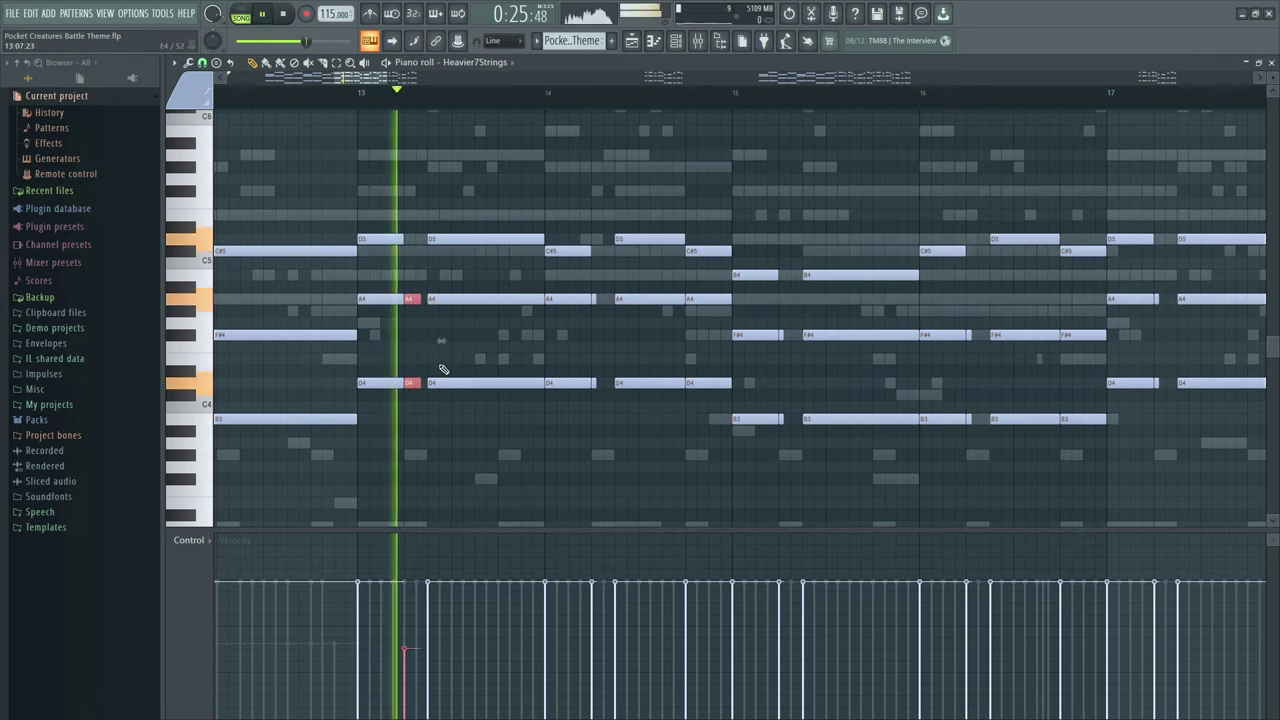
{"action": "key", "text": "space"}
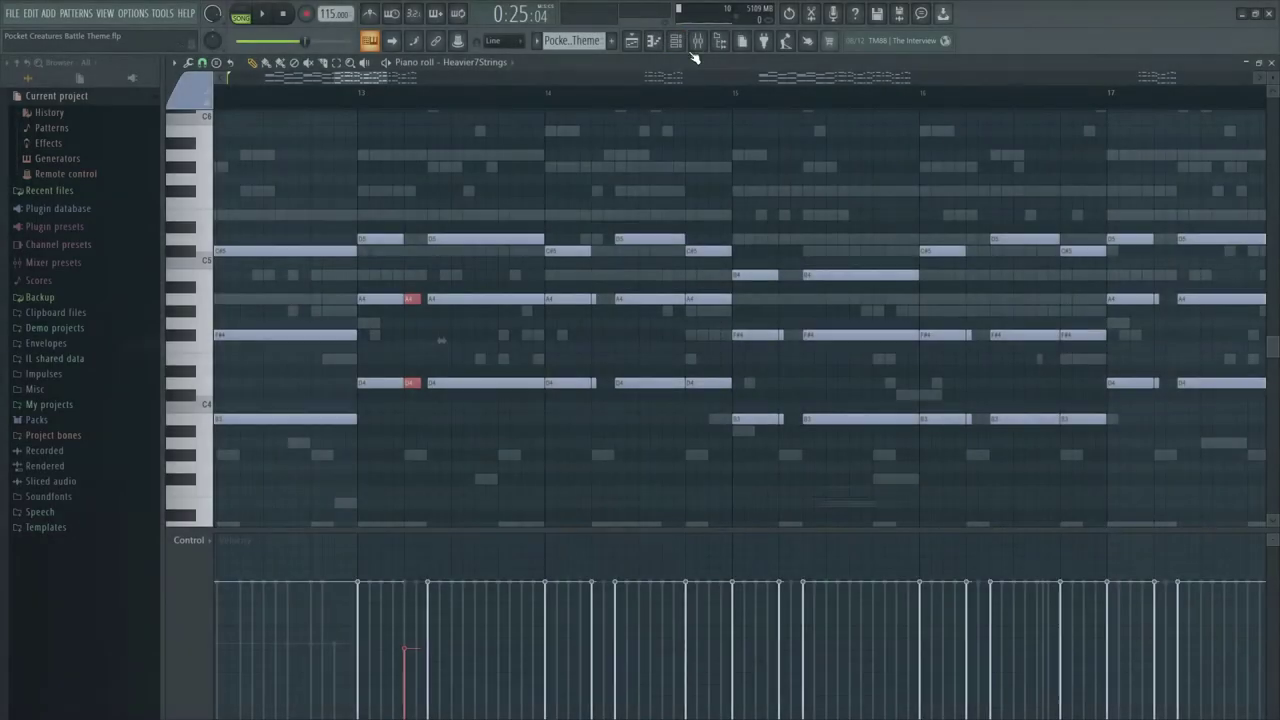
Step: Open the Heavier7Strings instrument from the channel rack to check its settings, and close it
{"action": "left_click", "coordinate": [676, 40]}
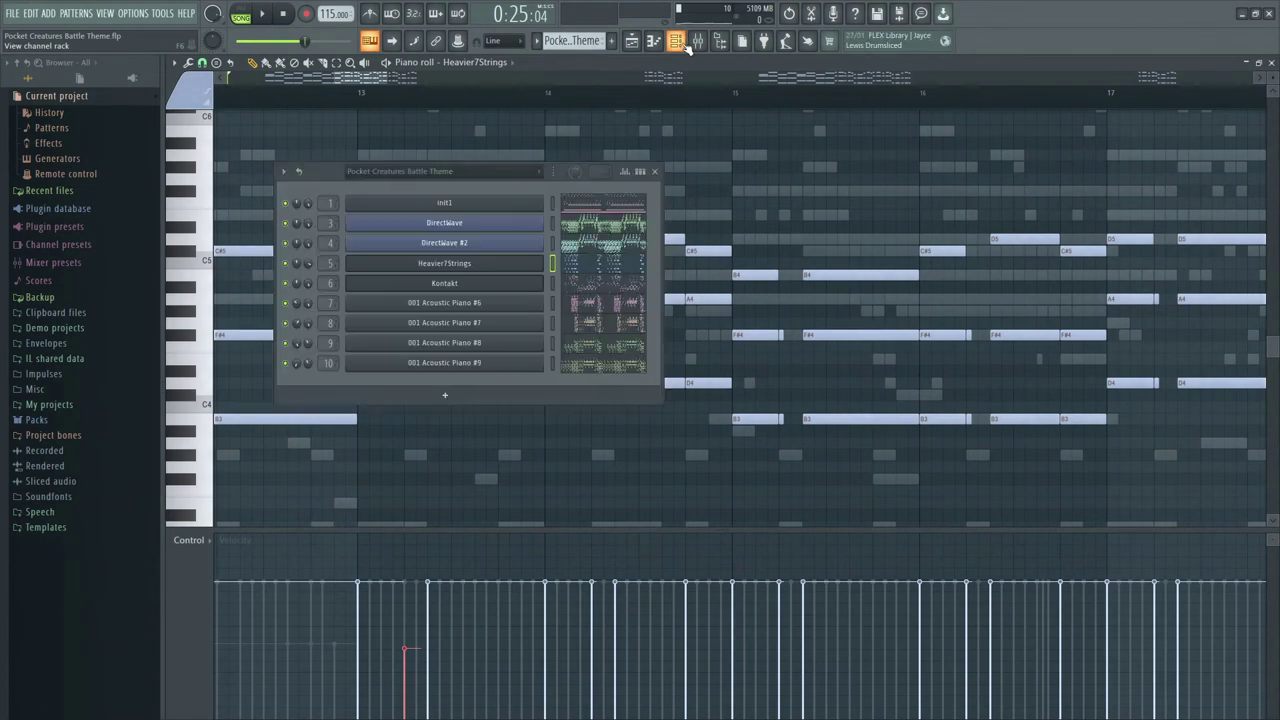
{"action": "left_click", "coordinate": [491, 271]}
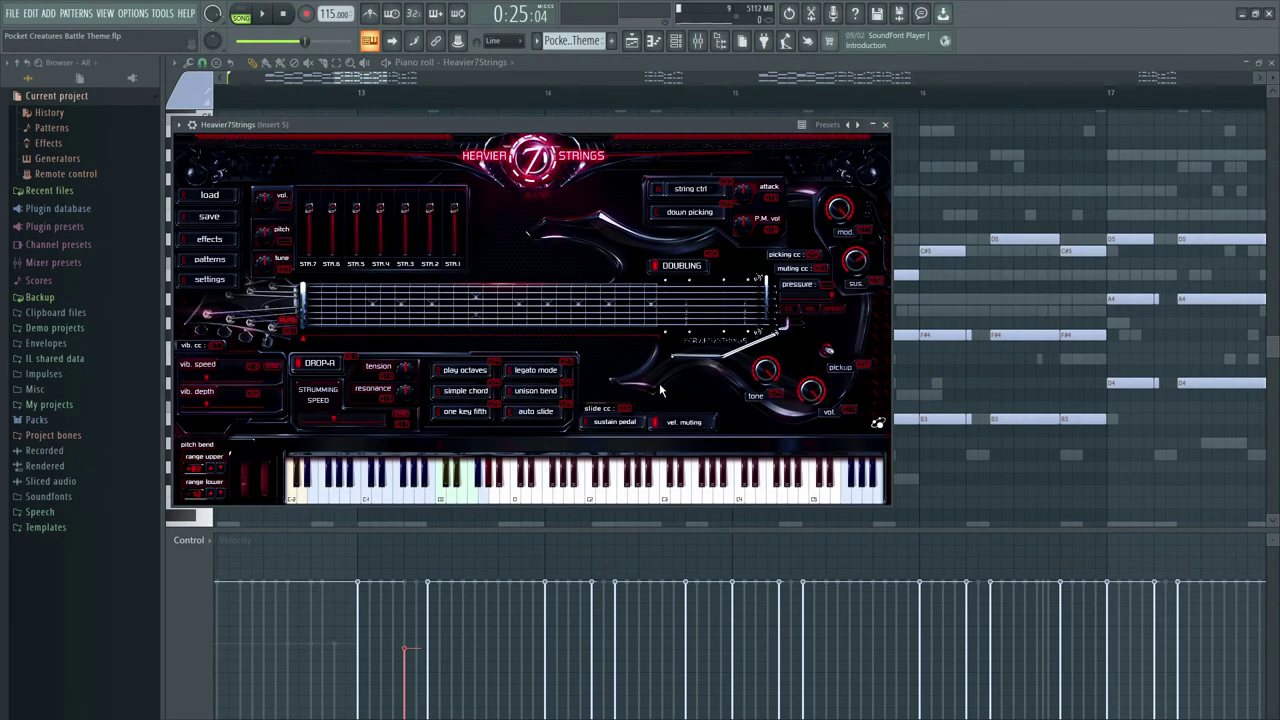
{"action": "left_click", "coordinate": [885, 124]}
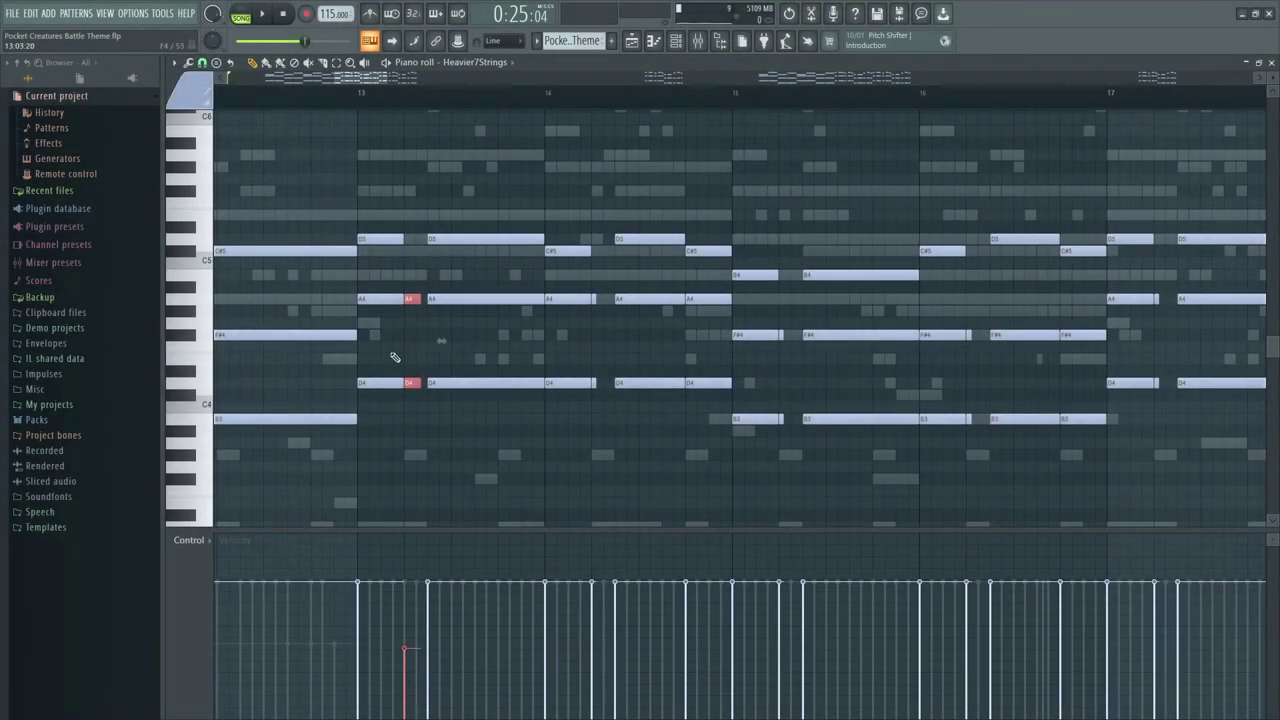
Step: Play the chords from bar 13, stop, and delete the short A4 and D4 notes in that bar
{"action": "scroll", "coordinate": [396, 357], "scroll_direction": "up", "scroll_amount": 3}
{"action": "scroll", "coordinate": [402, 357], "scroll_direction": "down", "scroll_amount": 3}
{"action": "key", "text": "space"}
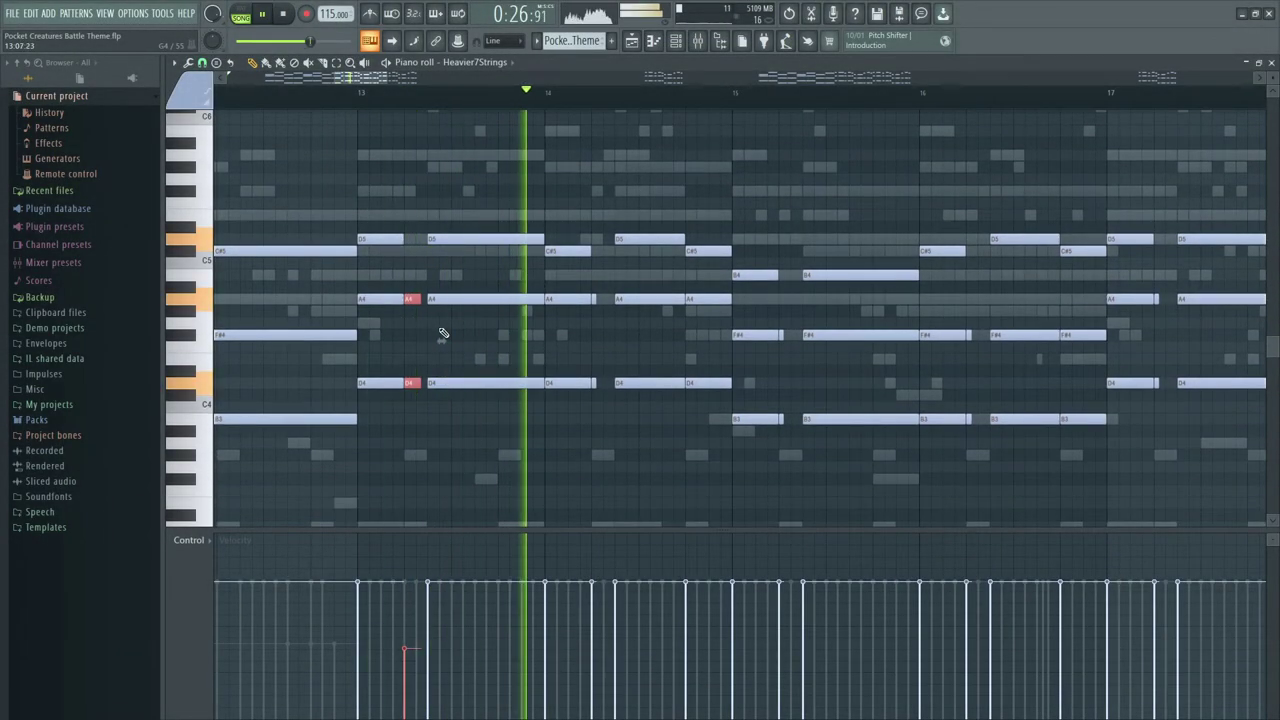
{"action": "key", "text": "space"}
{"action": "right_click", "coordinate": [414, 300]}
{"action": "right_click", "coordinate": [415, 384]}
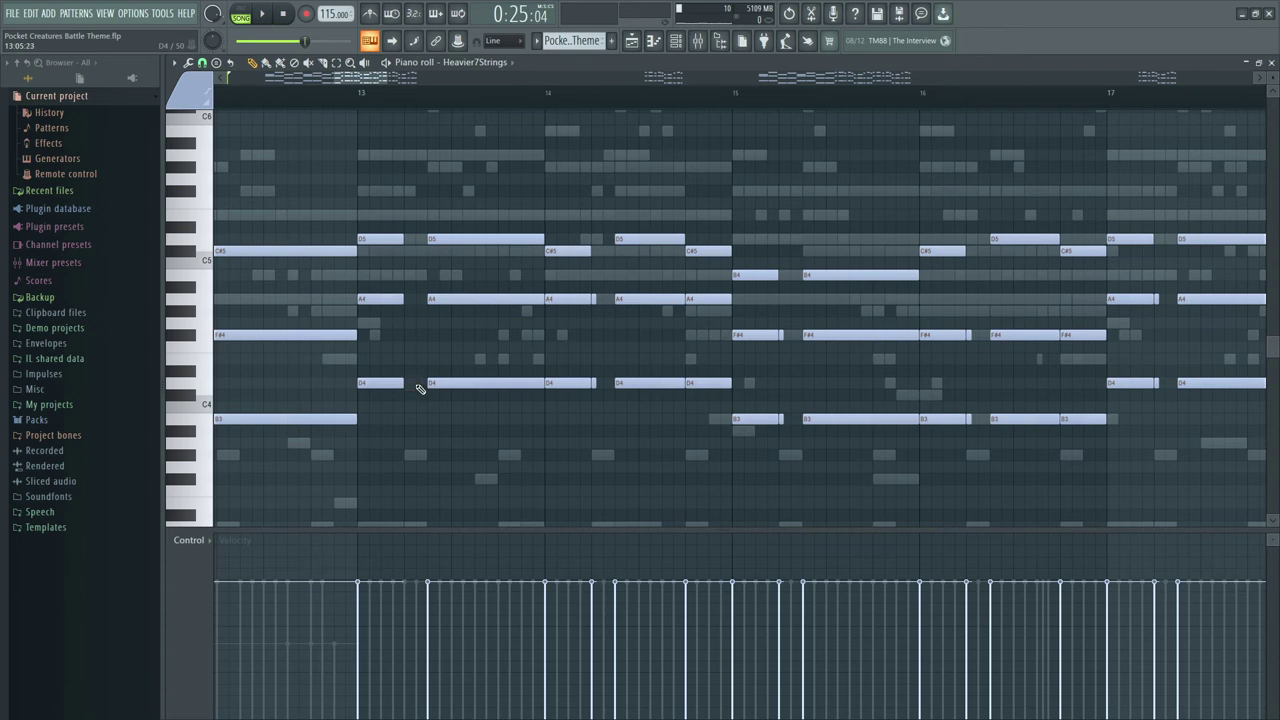
Step: Add a two-step D4 note with lowered velocity in the gap at 13:05 and audition it
{"action": "left_click", "coordinate": [584, 388]}
{"action": "left_click", "coordinate": [425, 407]}
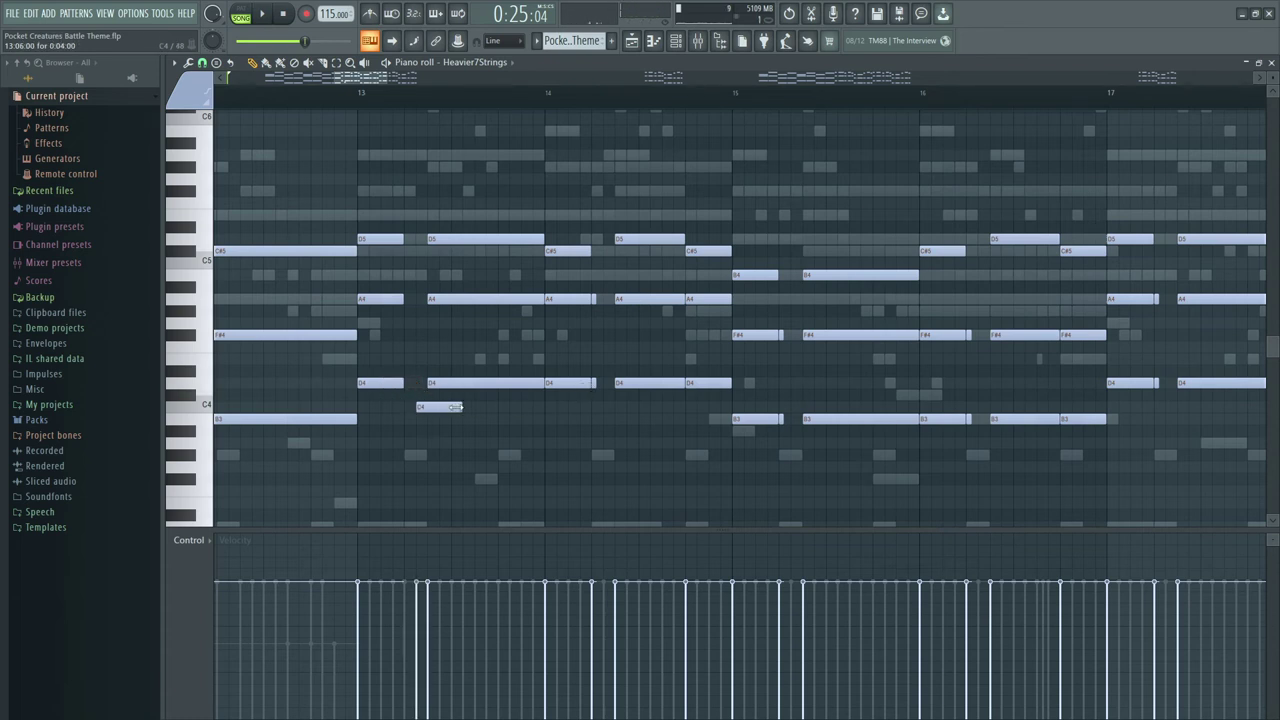
{"action": "left_click_drag", "start_coordinate": [437, 407], "coordinate": [425, 407]}
{"action": "left_click", "coordinate": [405, 646]}
{"action": "key", "text": "space"}
{"action": "key", "text": "space"}
{"action": "left_click_drag", "start_coordinate": [413, 407], "coordinate": [414, 383]}
{"action": "key", "text": "space"}
{"action": "key", "text": "space"}
Step: Add a matching low-velocity A4 note above the new D4 in bar 13, test its pitch and audition the chord
{"action": "left_click", "coordinate": [410, 299]}
{"action": "key", "text": "space"}
{"action": "key", "text": "space"}
{"action": "left_click_drag", "start_coordinate": [414, 299], "coordinate": [416, 275]}
{"action": "key", "text": "space"}
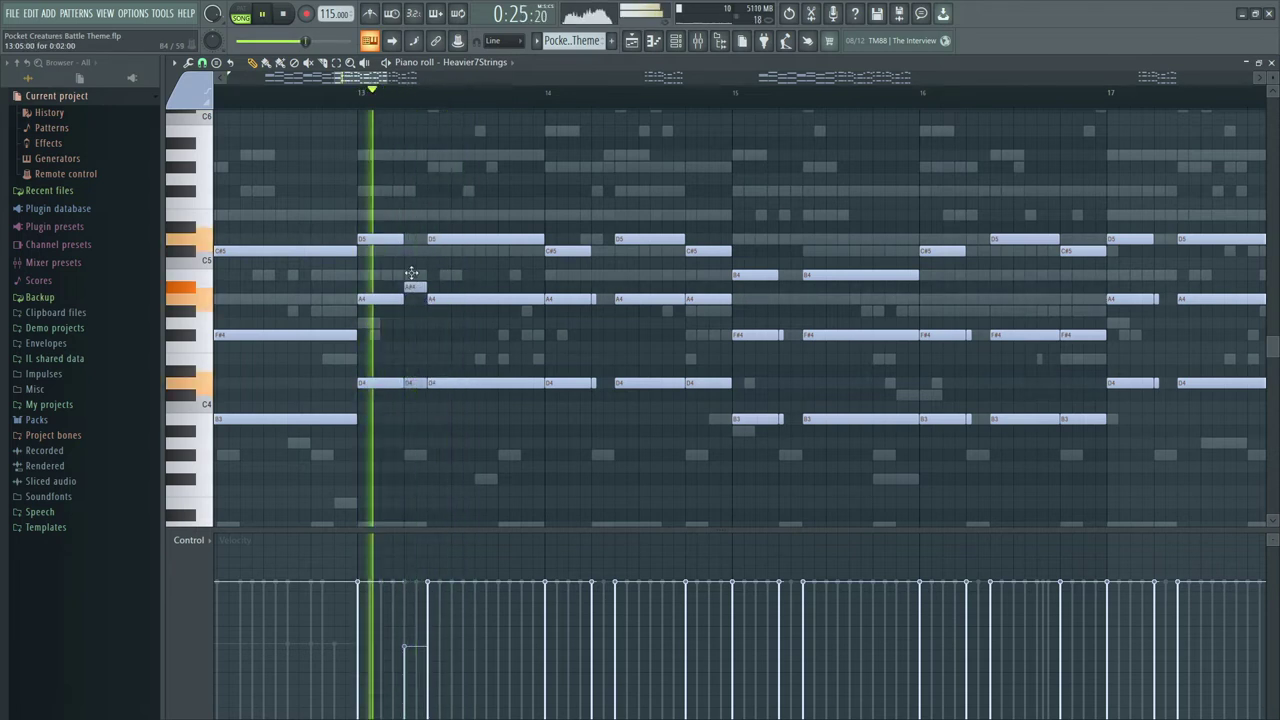
{"action": "key", "text": "space"}
{"action": "key", "text": "F8"}
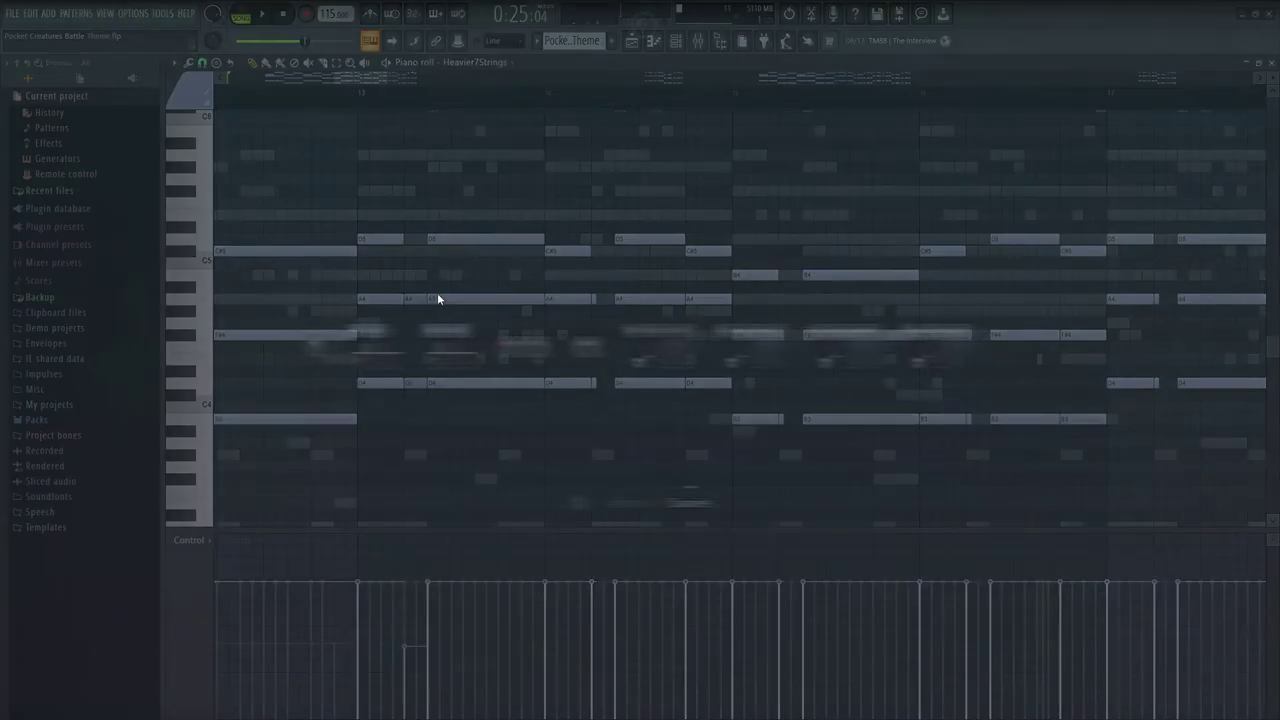
{"action": "key", "text": "F8"}
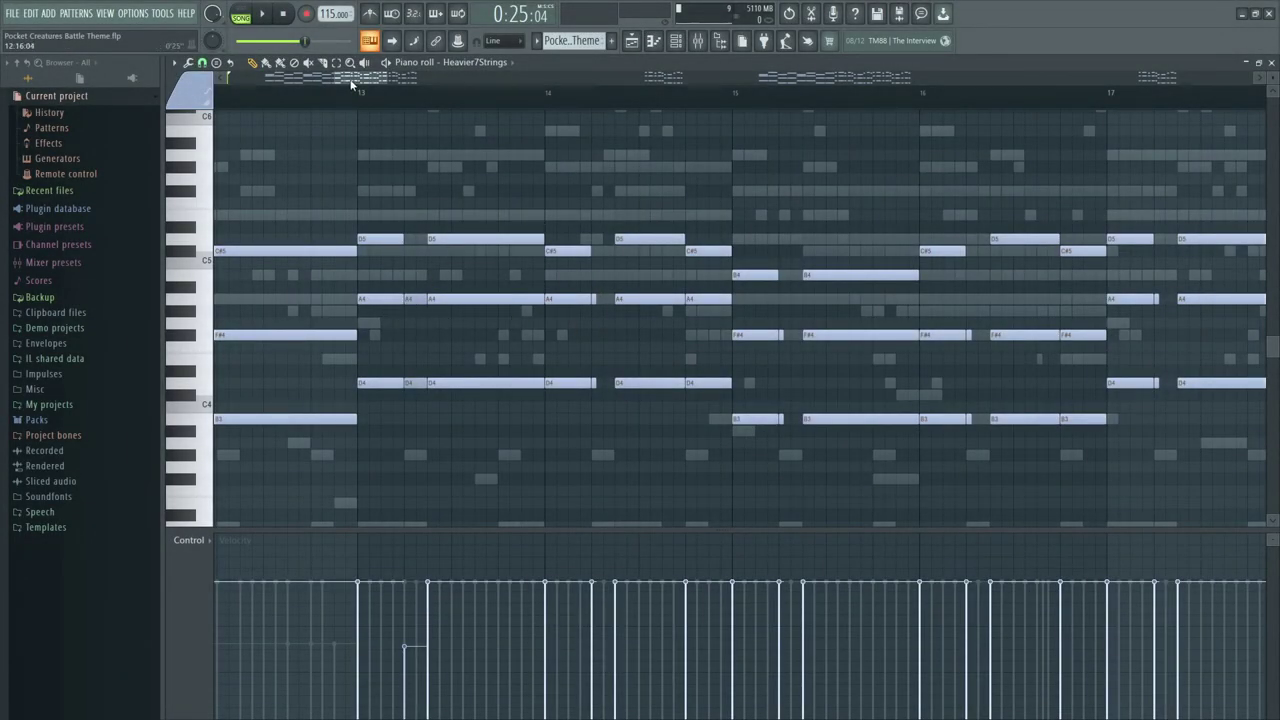
Step: Replace the short A4 and D4 notes in bar 14 with low-velocity notes that fill the gap, and audition the result
{"action": "scroll", "coordinate": [351, 84], "scroll_direction": "left", "scroll_amount": 4}
{"action": "scroll", "coordinate": [345, 82], "scroll_direction": "right", "scroll_amount": 6}
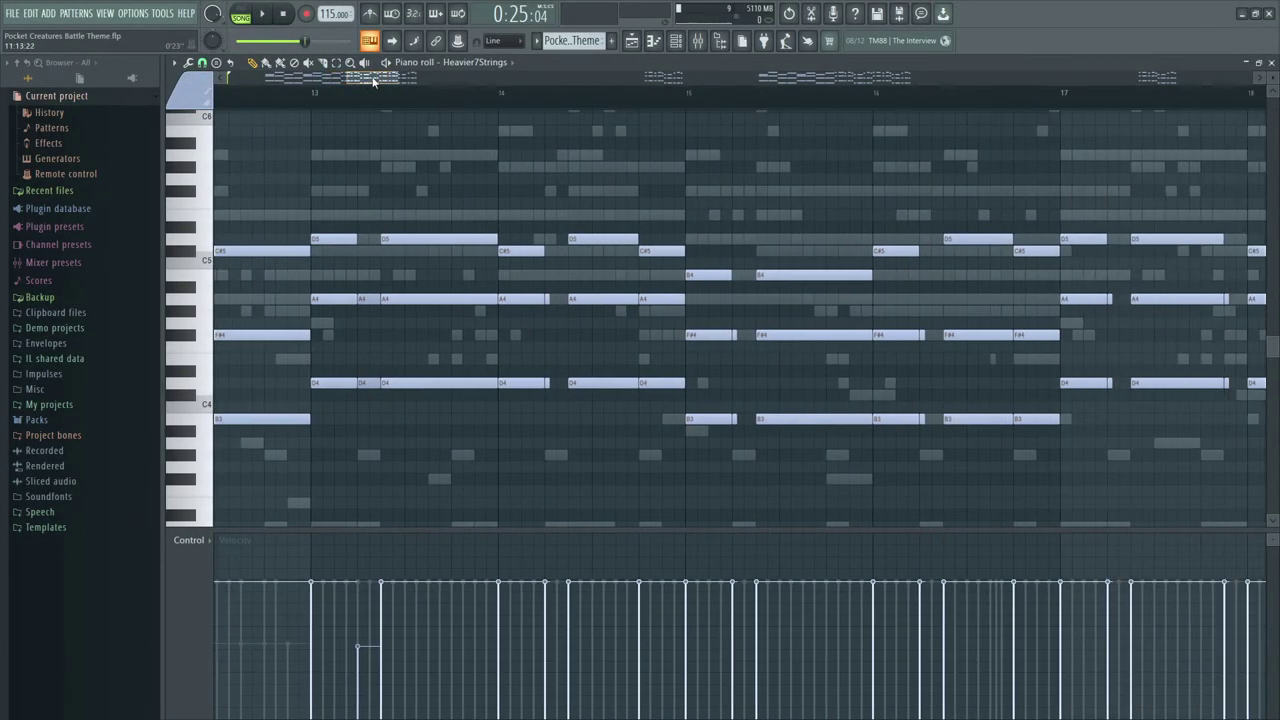
{"action": "mouse_move", "coordinate": [471, 398]}
{"action": "left_mouse_down"}
{"action": "mouse_move", "coordinate": [461, 272]}
{"action": "mouse_move", "coordinate": [464, 385]}
{"action": "left_mouse_up"}
{"action": "left_click", "coordinate": [471, 393]}
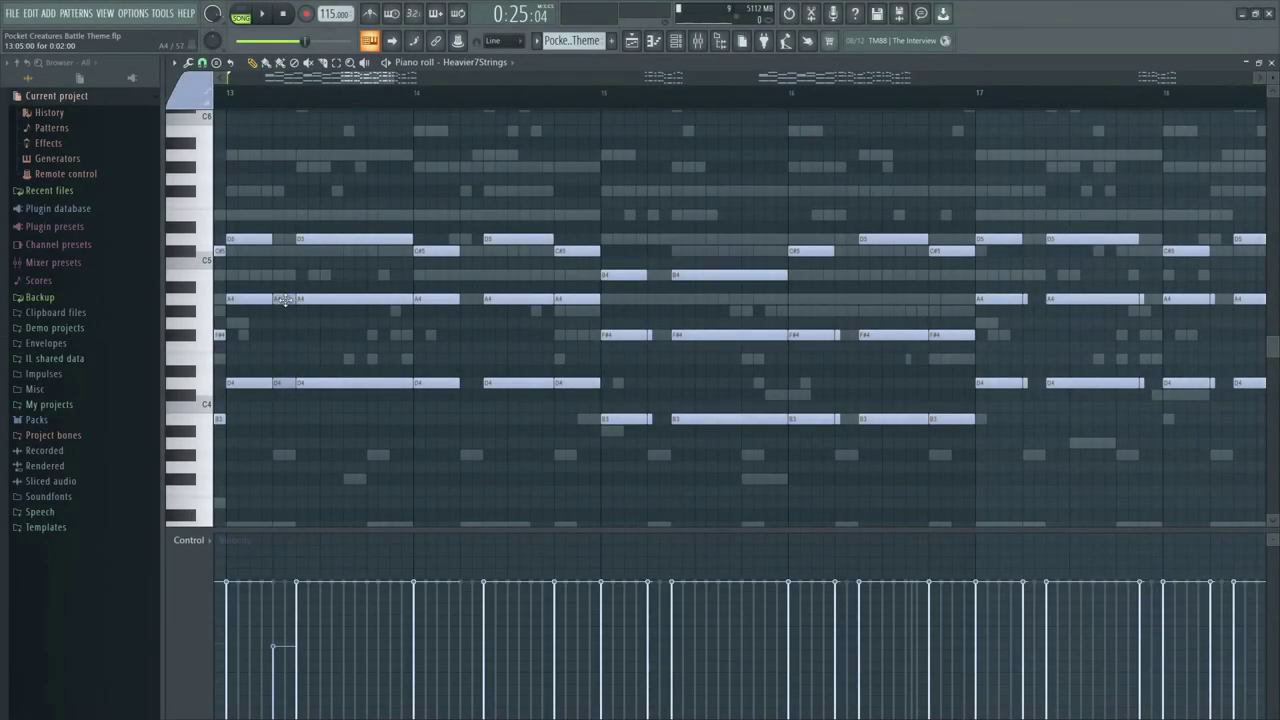
{"action": "left_click", "coordinate": [472, 300]}
{"action": "left_click", "coordinate": [472, 383]}
{"action": "key", "text": "space"}
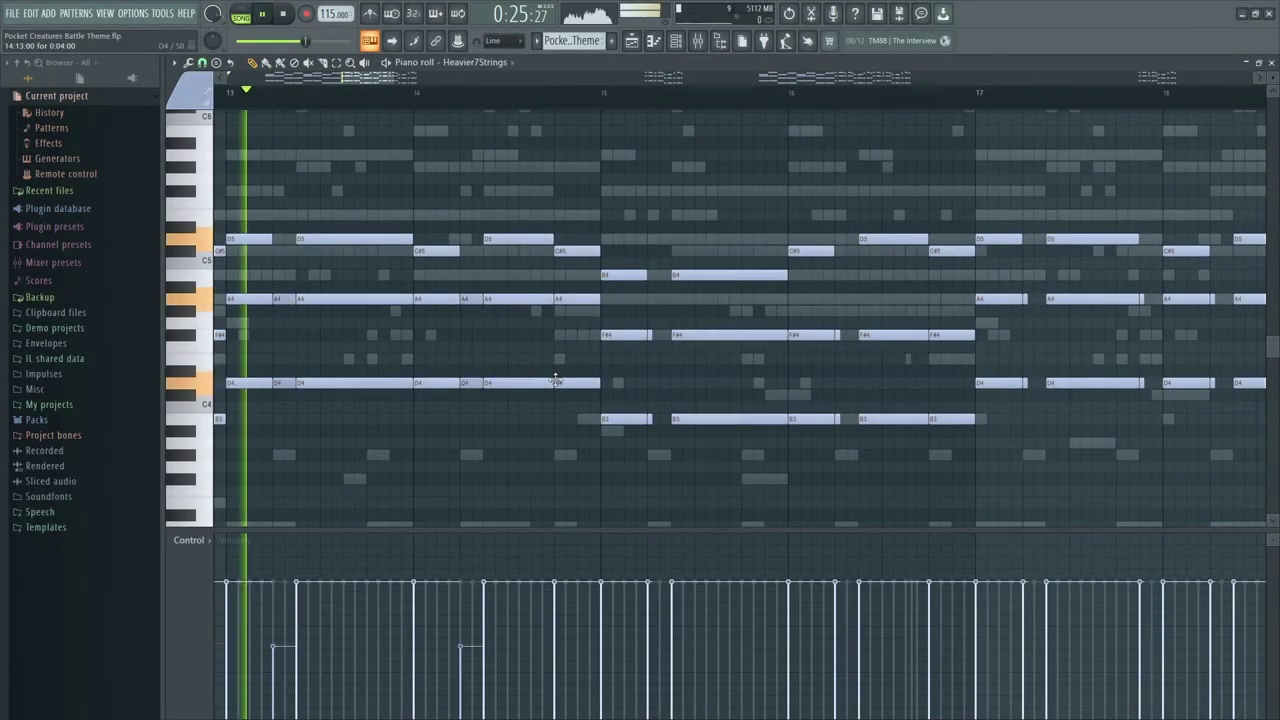
{"action": "key", "text": "space"}
Step: Fill the gap in bar 15 with low-velocity F#4 and B3 notes and play from bar 15
{"action": "left_click", "coordinate": [652, 335]}
{"action": "left_click", "coordinate": [652, 418]}
{"action": "left_click", "coordinate": [601, 95]}
{"action": "key", "text": "space"}
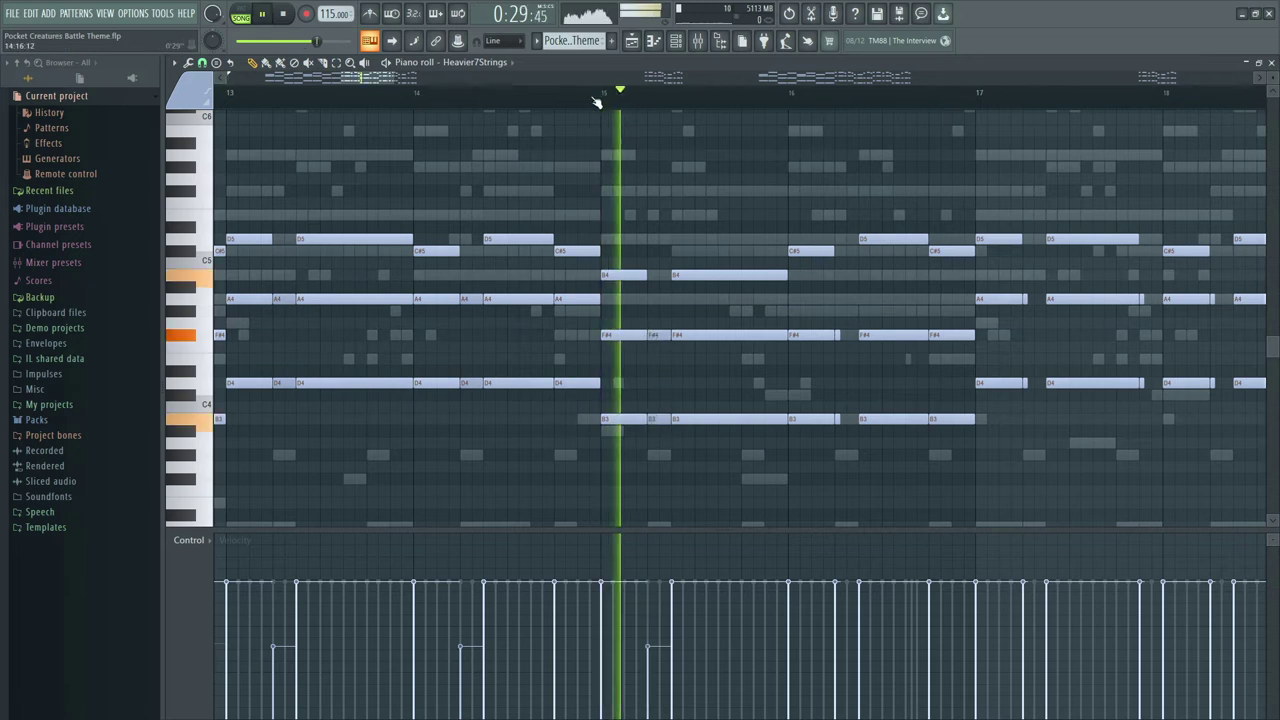
Step: Fill the gap in bar 16 with low-velocity F#4 and B3 notes and play the passage from bar 15
{"action": "key", "text": "space"}
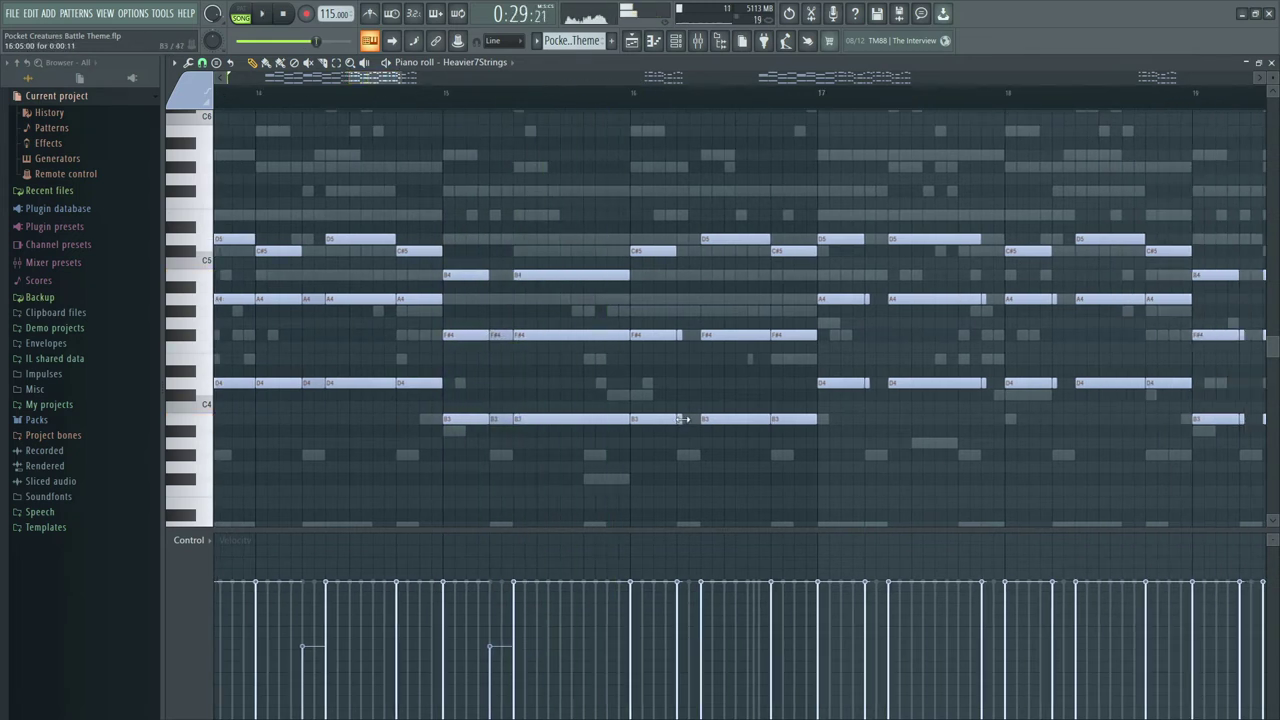
{"action": "left_click", "coordinate": [502, 420]}
{"action": "key", "text": "space"}
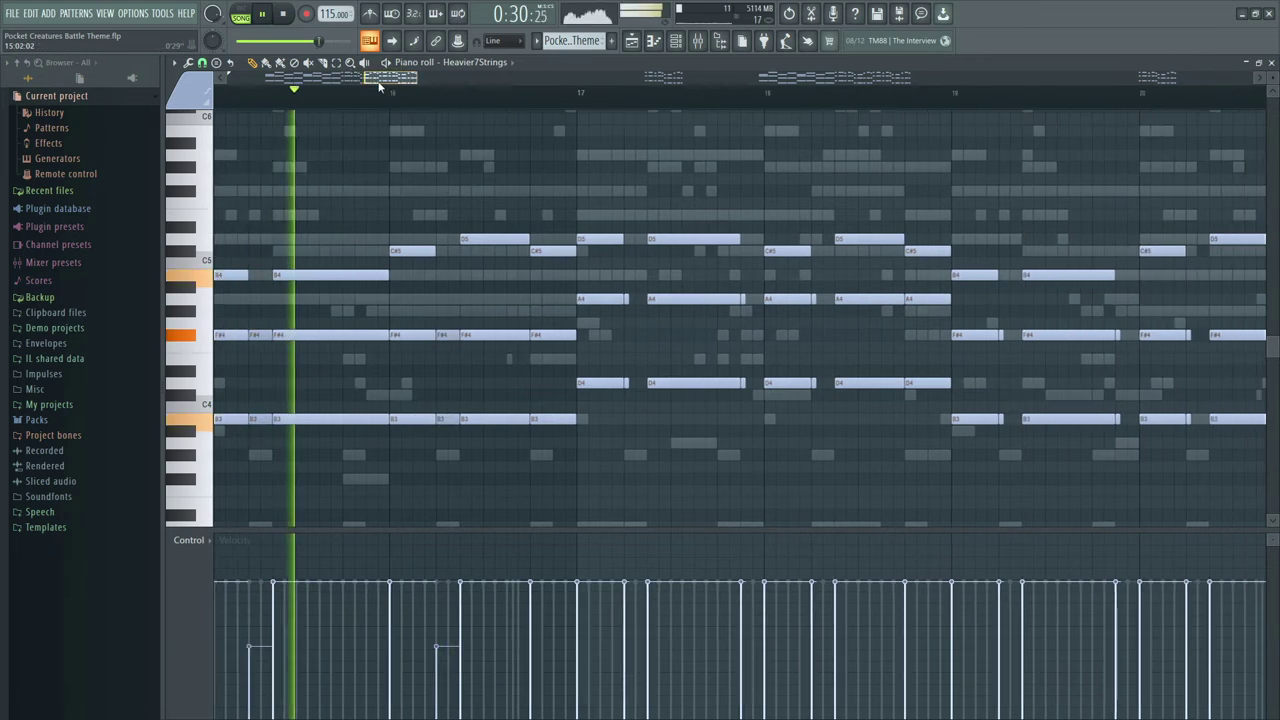
{"action": "scroll", "coordinate": [531, 314], "scroll_direction": "down", "scroll_amount": 4}
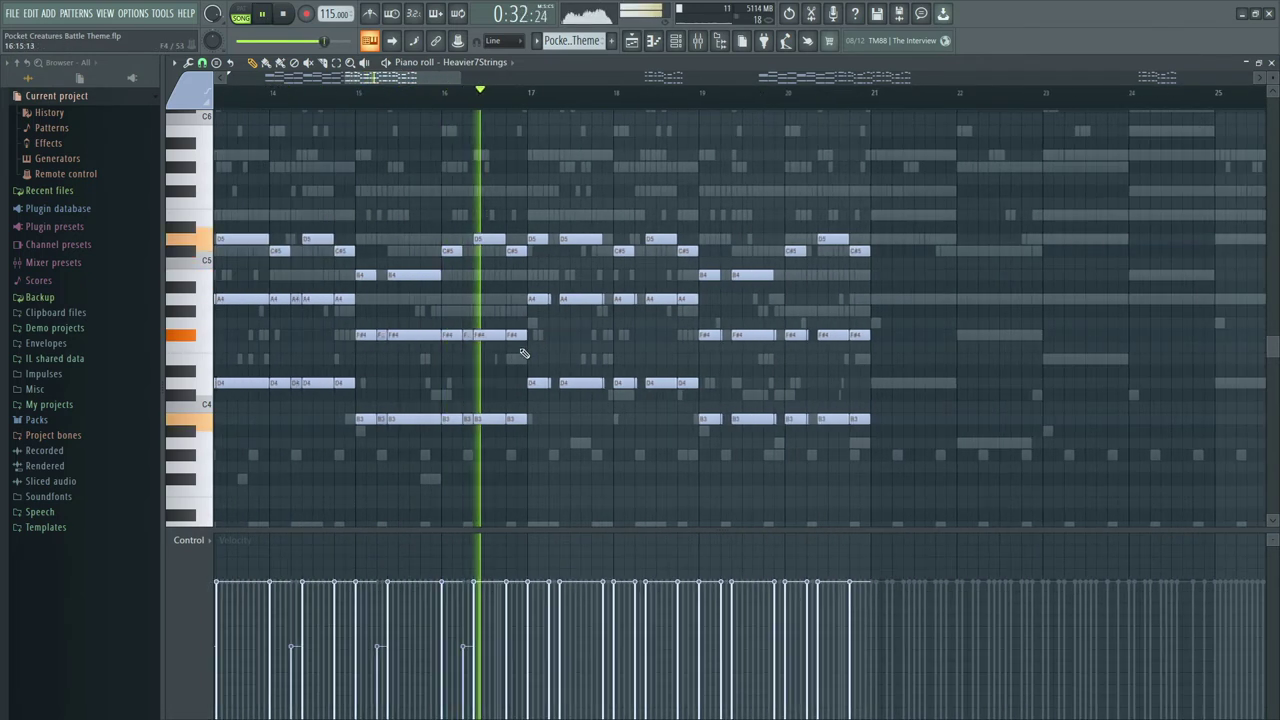
{"action": "scroll", "coordinate": [524, 354], "scroll_direction": "down", "scroll_amount": 3}
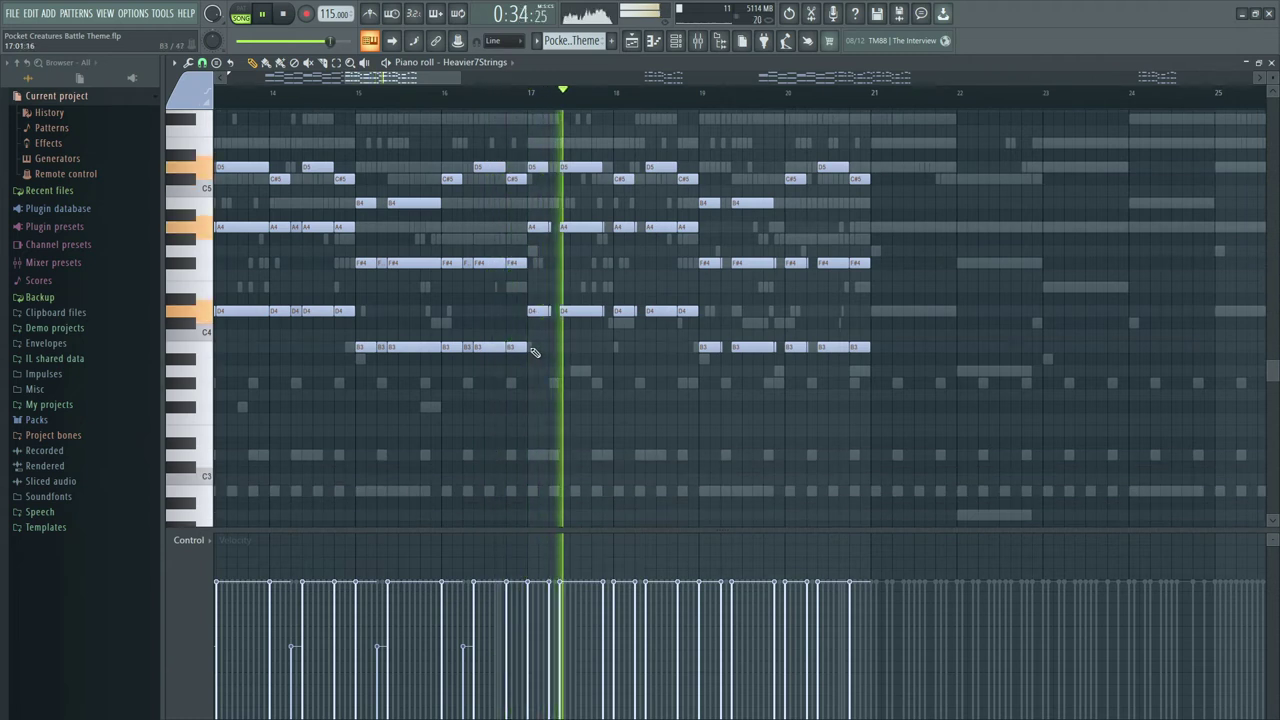
{"action": "key", "text": "space"}
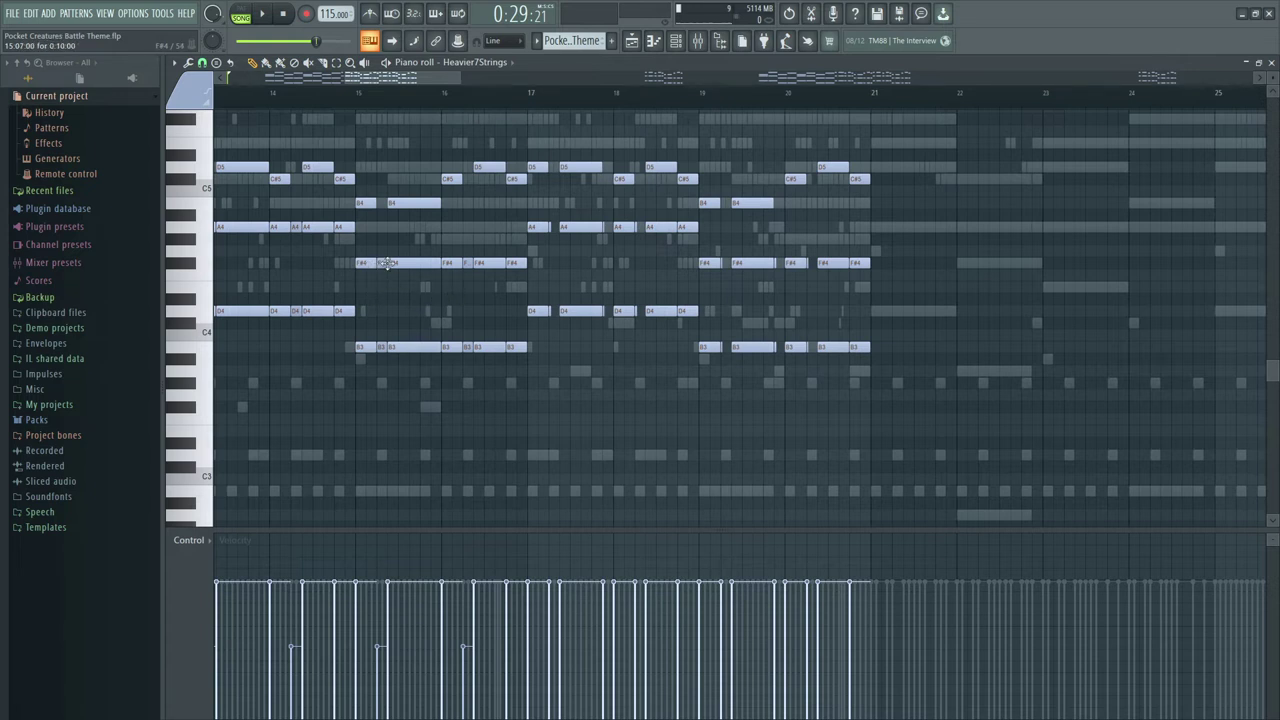
Step: Try out temporary B3, G3, F3, E3 and G#3 notes around bars 15 to 17 and delete them
{"action": "left_click", "coordinate": [413, 350]}
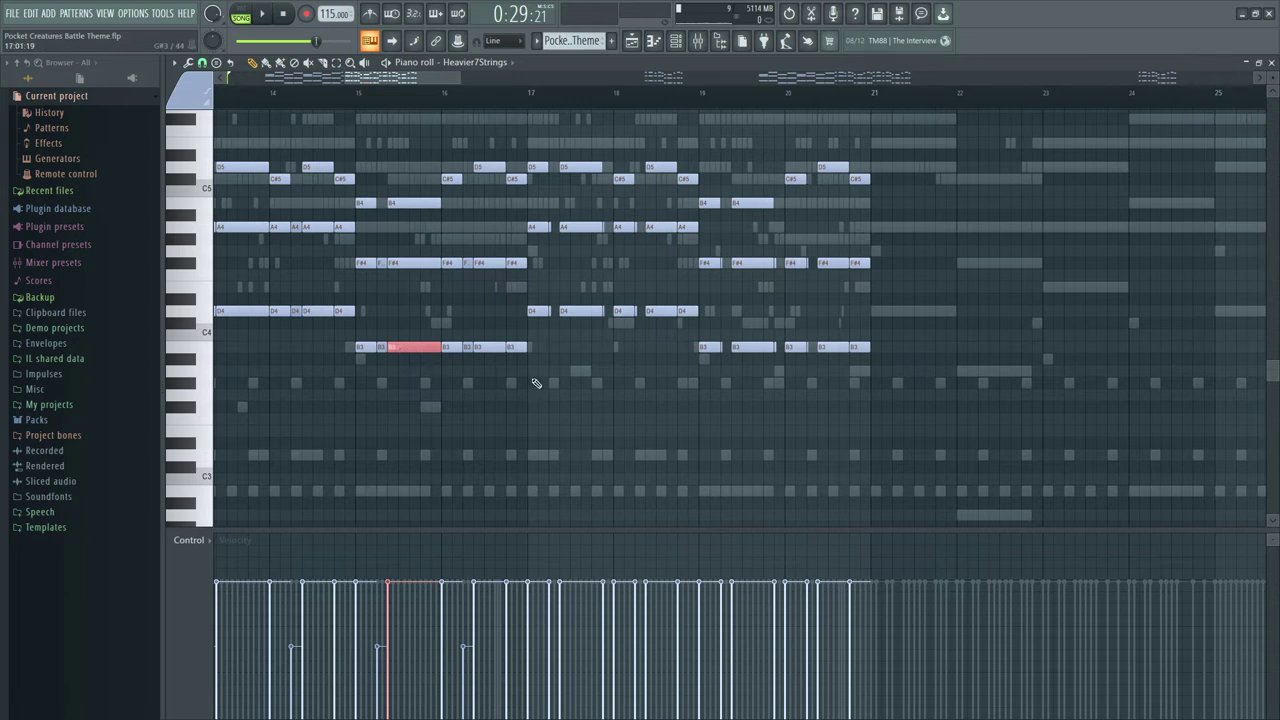
{"action": "left_click", "coordinate": [547, 350]}
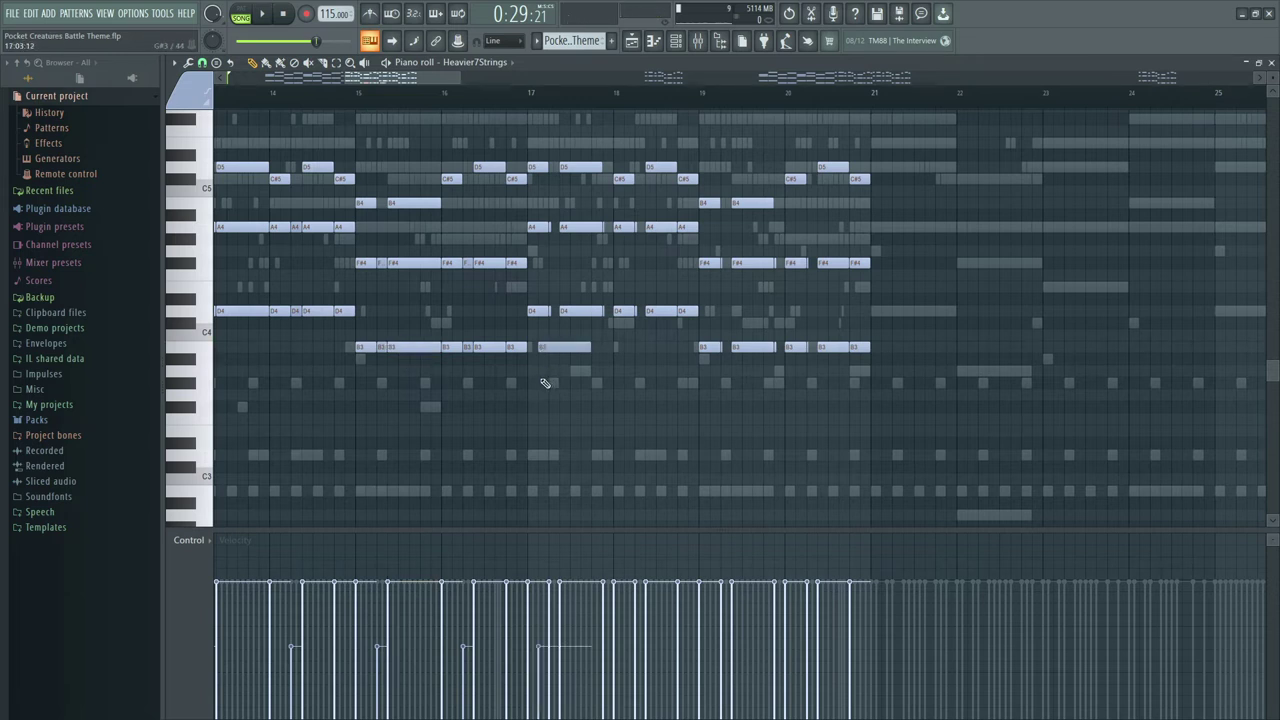
{"action": "right_click", "coordinate": [549, 352]}
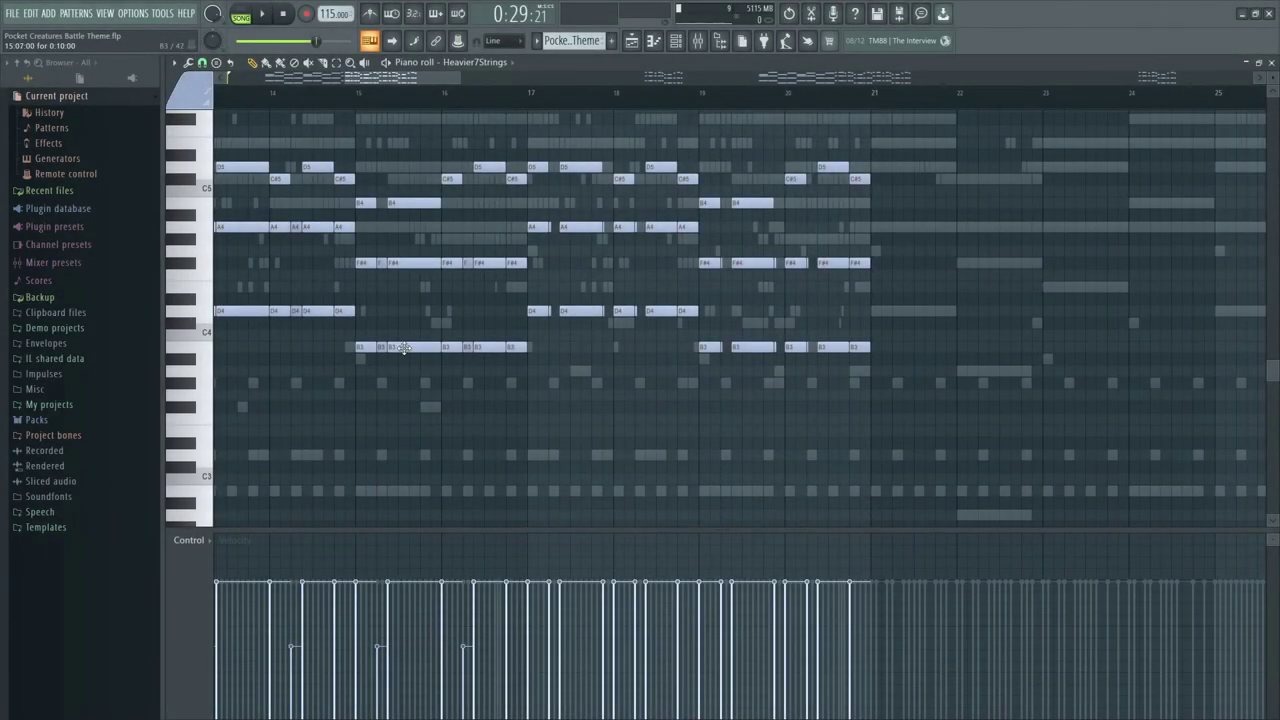
{"action": "left_click", "coordinate": [412, 394]}
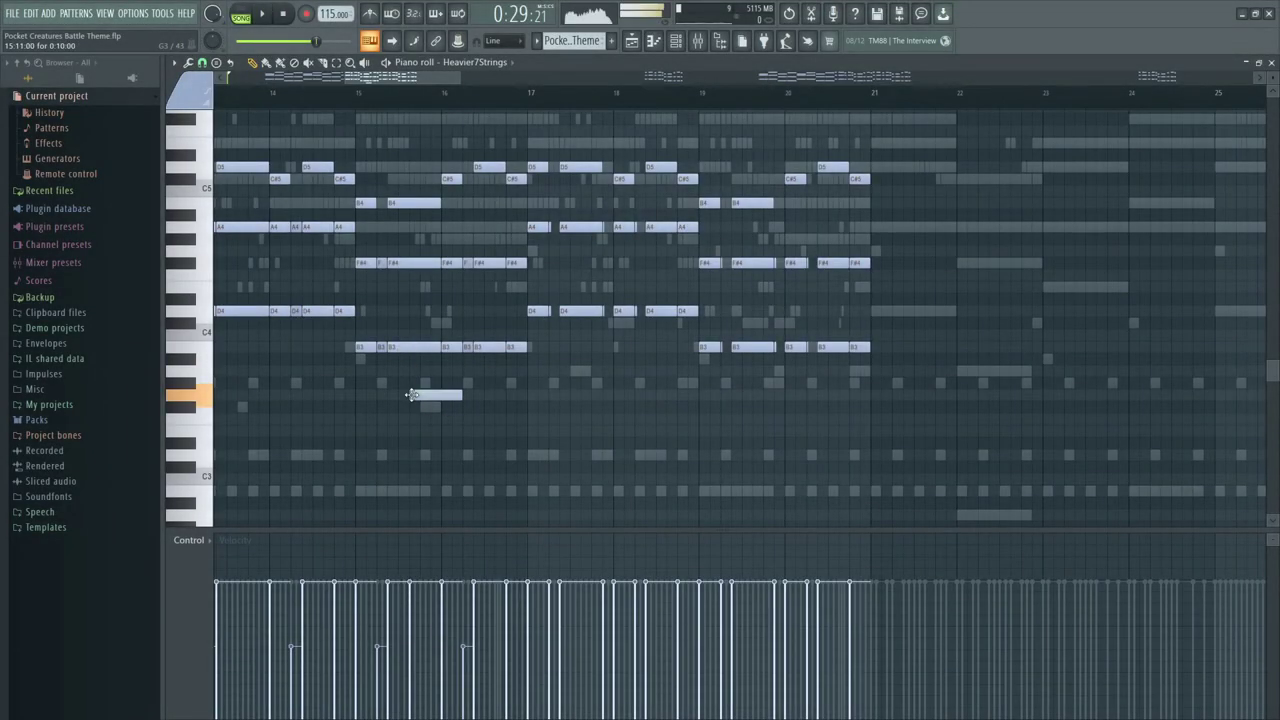
{"action": "left_click_drag", "start_coordinate": [425, 394], "coordinate": [520, 428]}
{"action": "left_click", "coordinate": [577, 382]}
{"action": "left_click", "coordinate": [462, 421]}
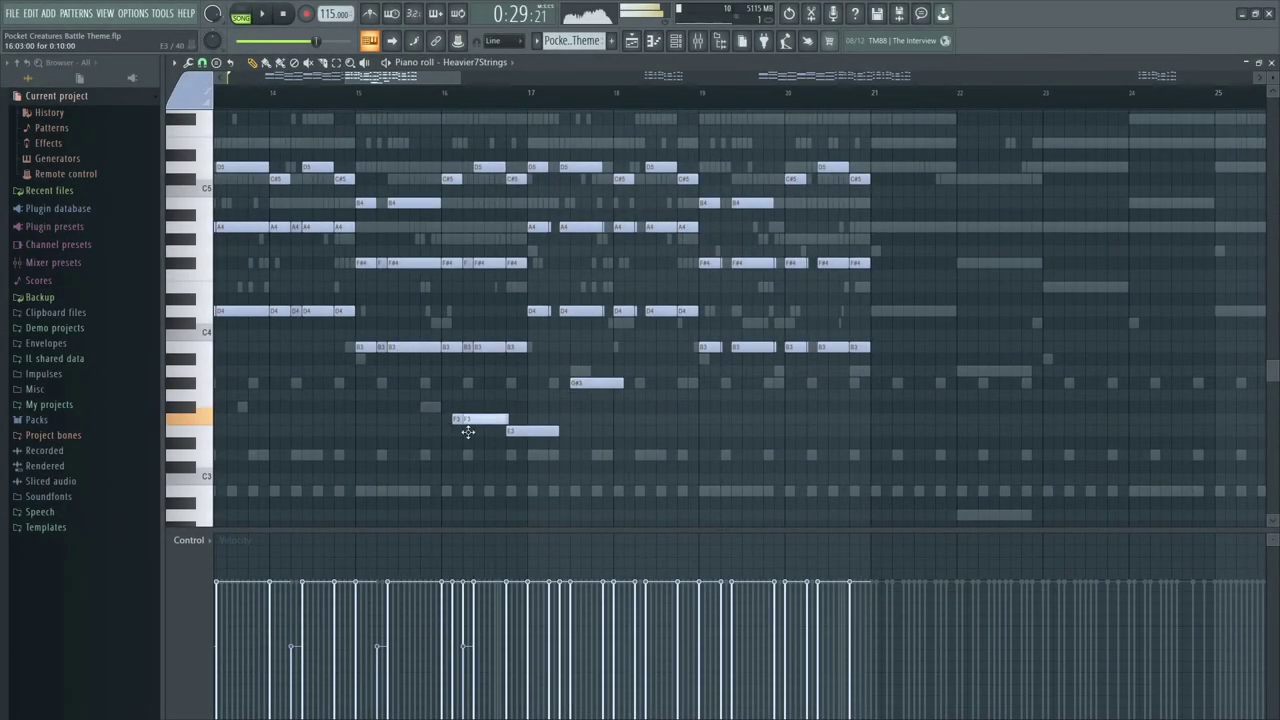
{"action": "right_click", "coordinate": [485, 419]}
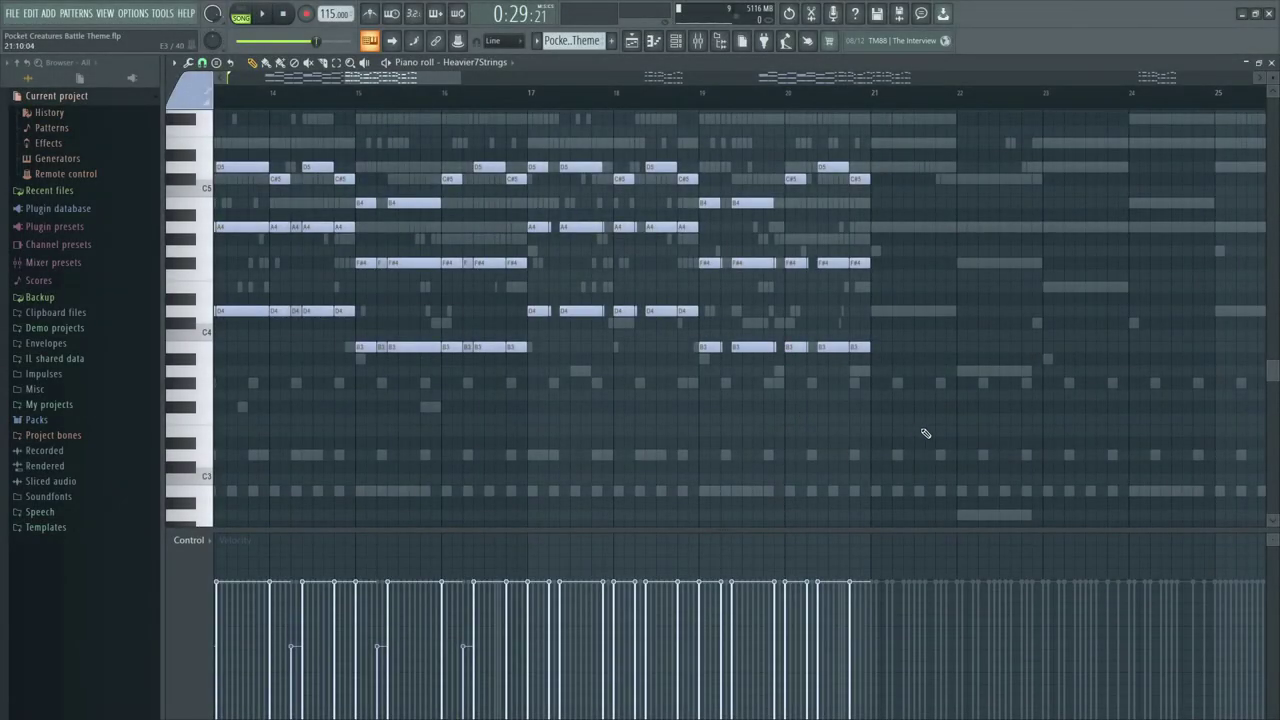
{"action": "left_click_drag", "start_coordinate": [925, 433], "coordinate": [734, 414]}
{"action": "left_click_drag", "start_coordinate": [388, 79], "coordinate": [327, 81]}
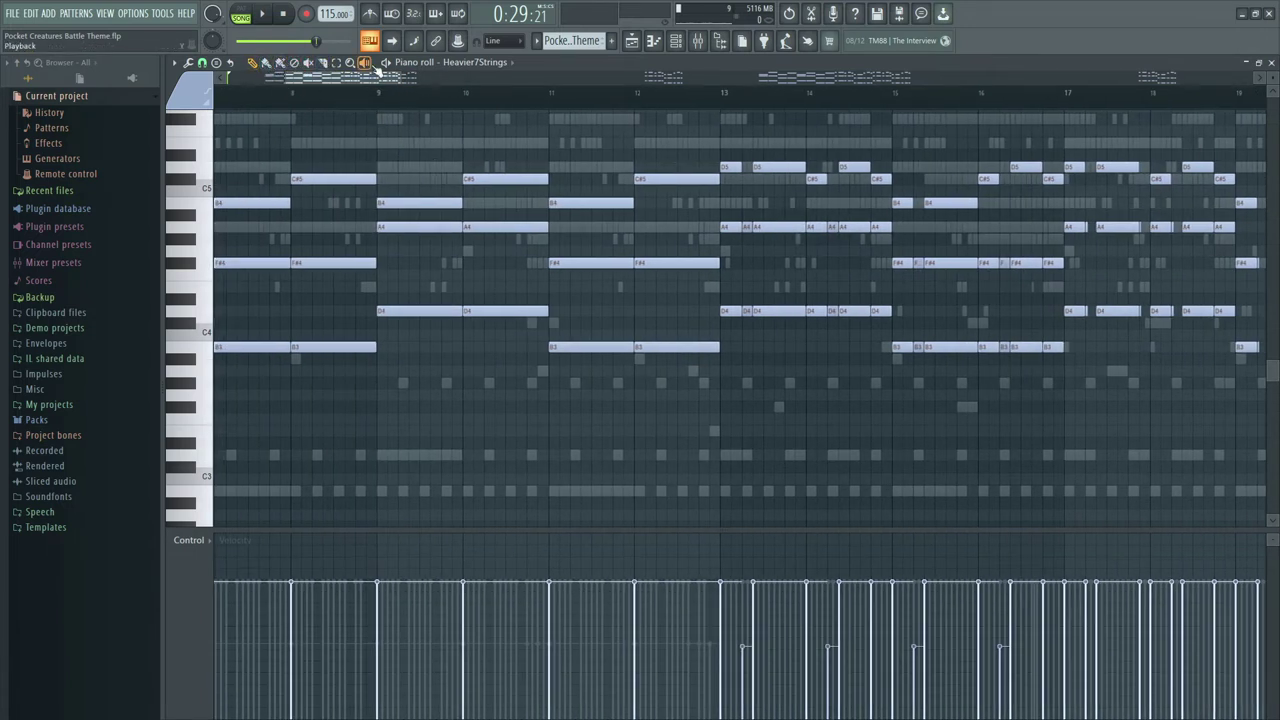
{"action": "left_click", "coordinate": [310, 63]}
{"action": "left_click", "coordinate": [180, 63]}
{"action": "left_click", "coordinate": [180, 63]}
{"action": "left_click", "coordinate": [202, 63]}
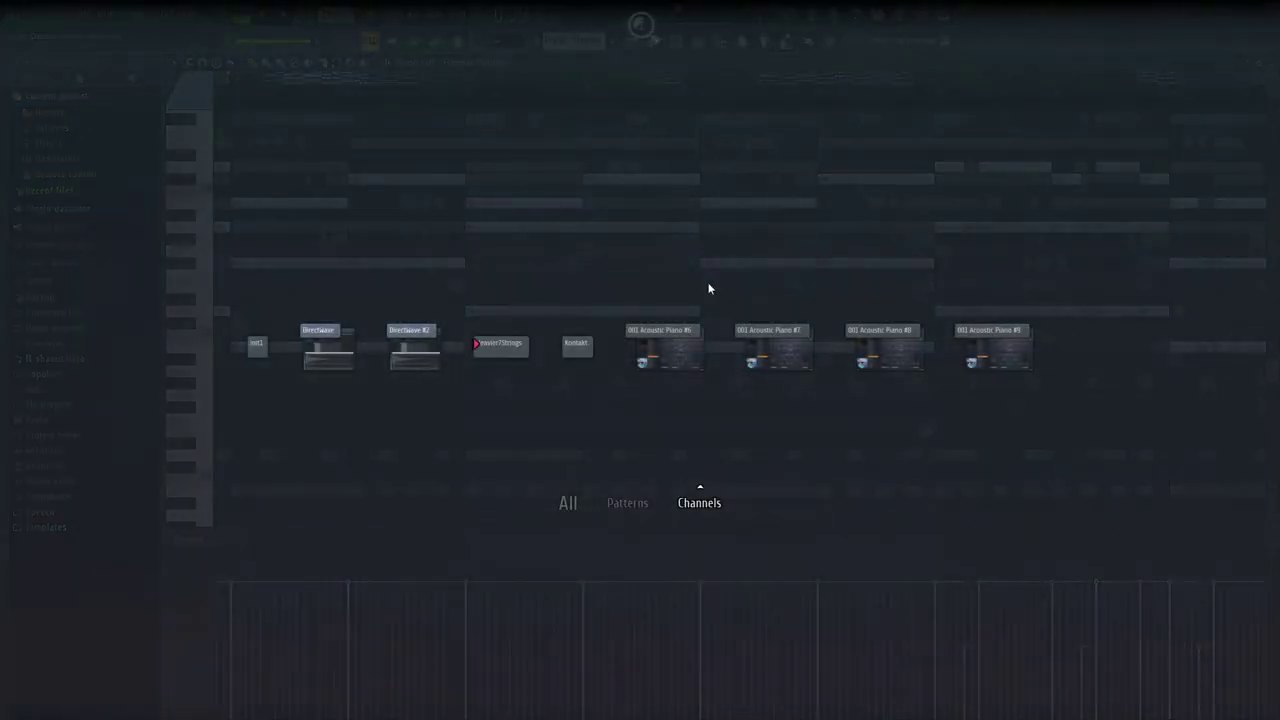
Step: Switch the piano roll to the 001 Acoustic Piano #6 channel and show its notes from bar 21 onward
{"action": "scroll", "coordinate": [658, 261], "scroll_direction": "down", "scroll_amount": 5}
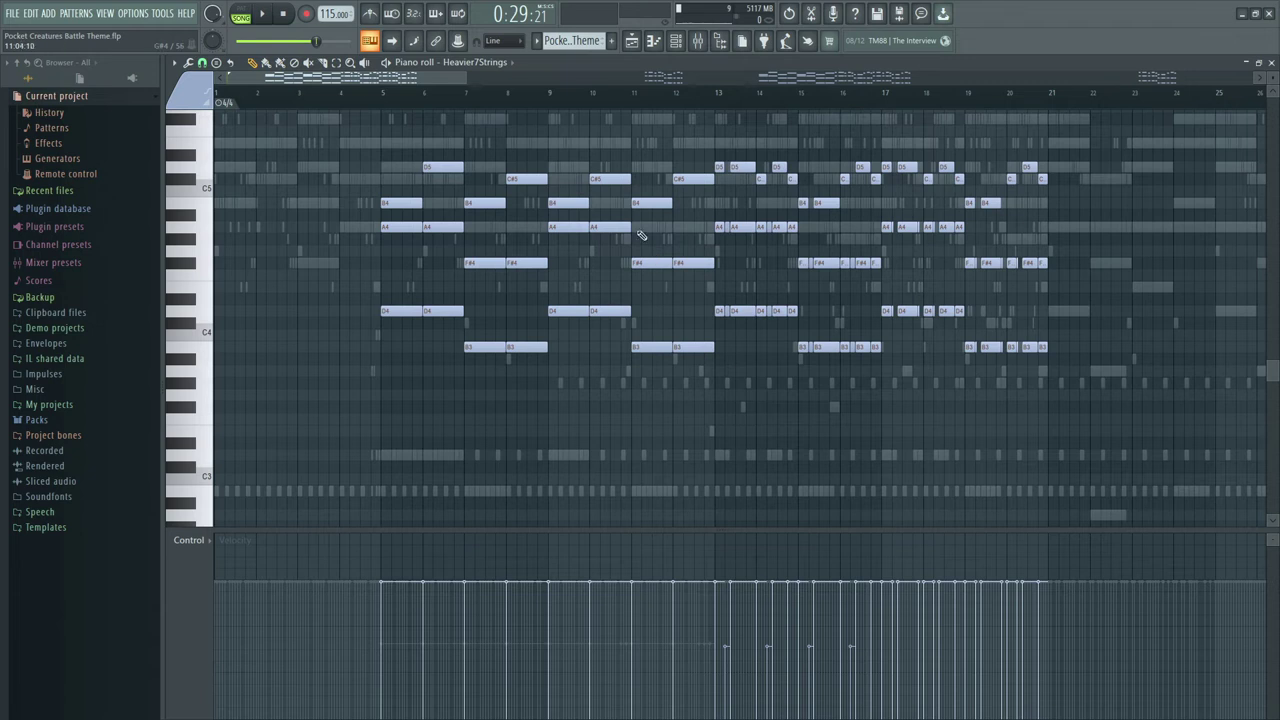
{"action": "left_click_drag", "start_coordinate": [350, 83], "coordinate": [492, 93]}
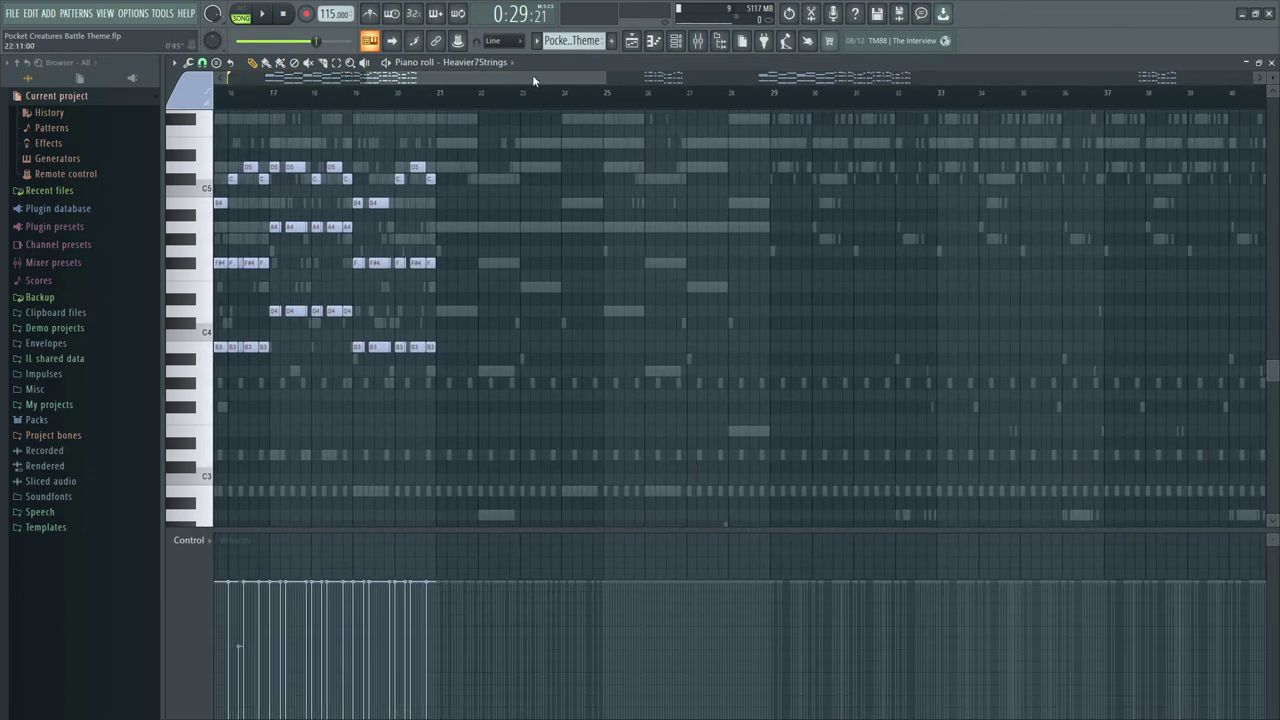
{"action": "left_click_drag", "start_coordinate": [533, 78], "coordinate": [528, 79]}
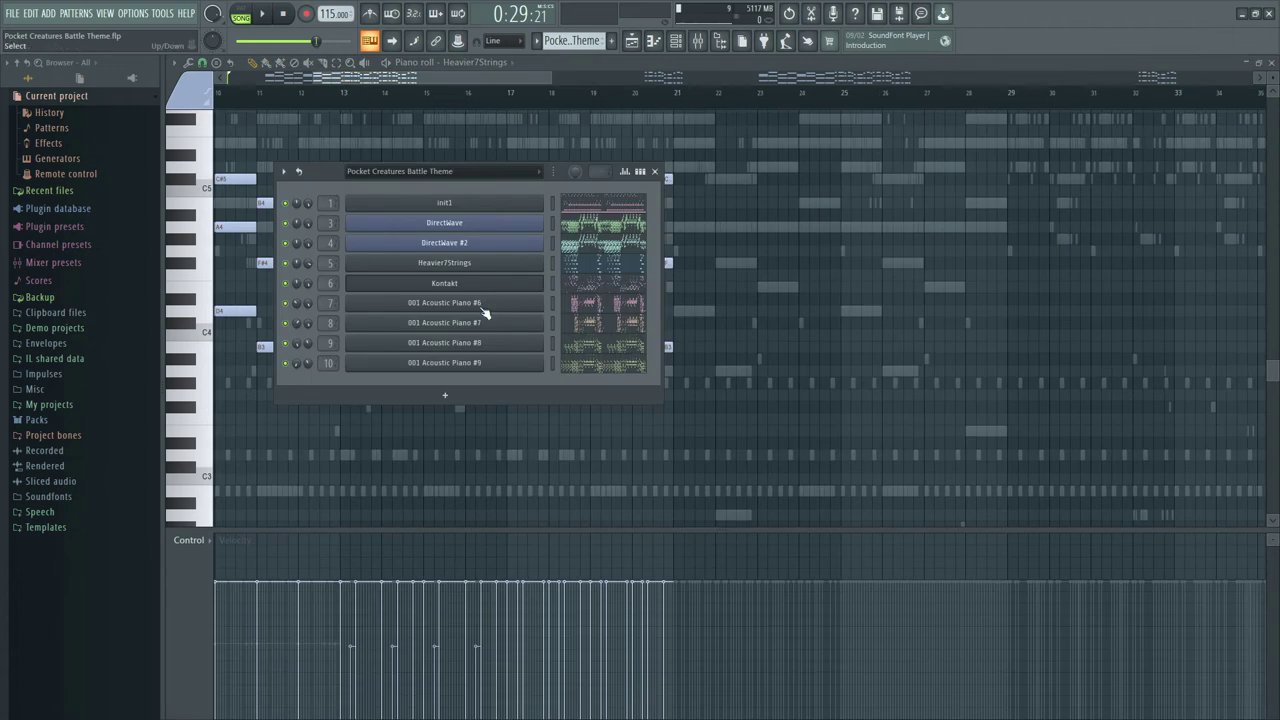
{"action": "left_click", "coordinate": [474, 63]}
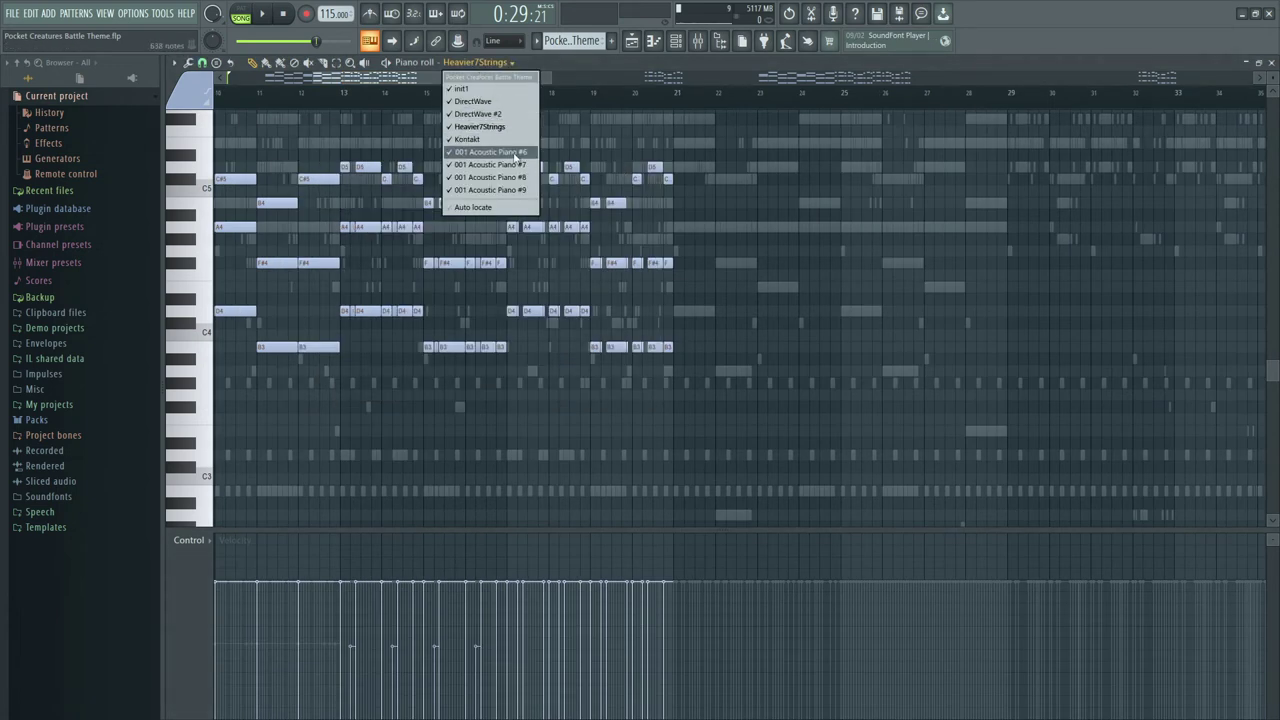
{"action": "left_click", "coordinate": [519, 153]}
{"action": "mouse_move", "coordinate": [463, 75]}
{"action": "left_mouse_down"}
{"action": "mouse_move", "coordinate": [473, 80]}
{"action": "mouse_move", "coordinate": [430, 84]}
{"action": "mouse_move", "coordinate": [477, 84]}
{"action": "left_mouse_up"}
{"action": "scroll", "coordinate": [536, 116], "scroll_direction": "up", "scroll_amount": 3}
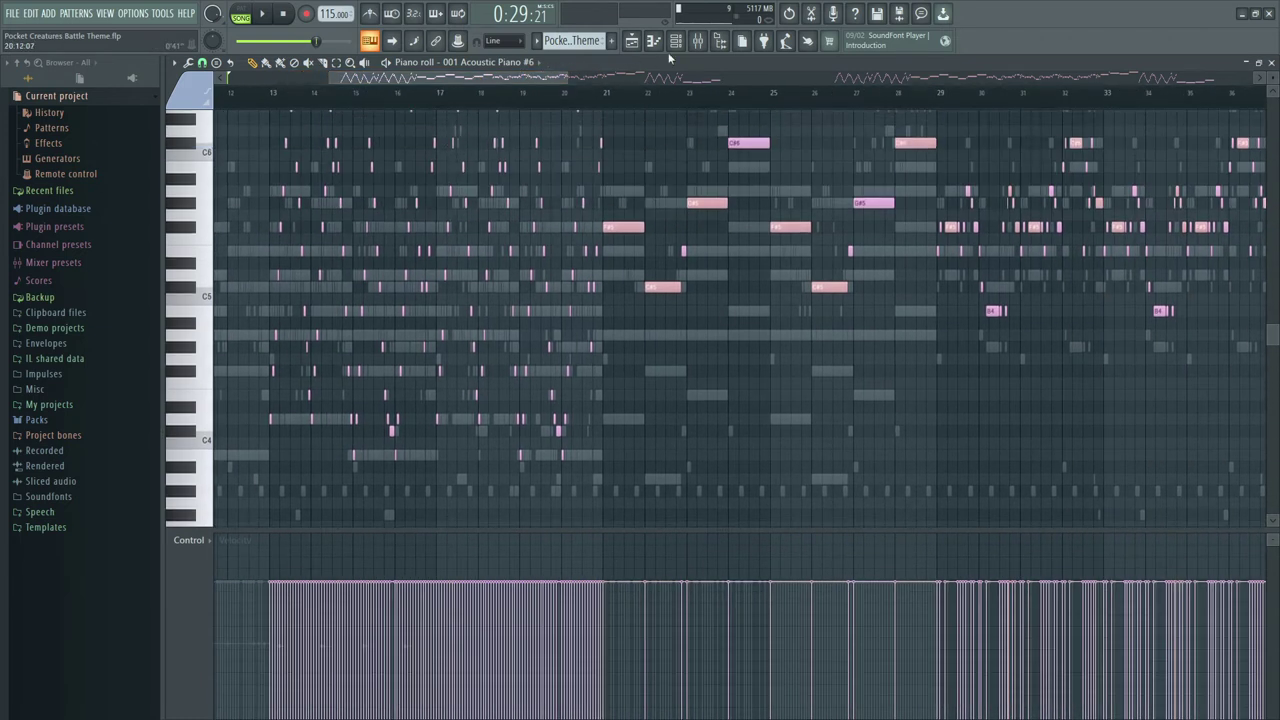
Step: Replace the 001 Acoustic Piano #6 channel with the Heavier7Strings instrument
{"action": "left_click", "coordinate": [675, 41]}
{"action": "left_click", "coordinate": [677, 69]}
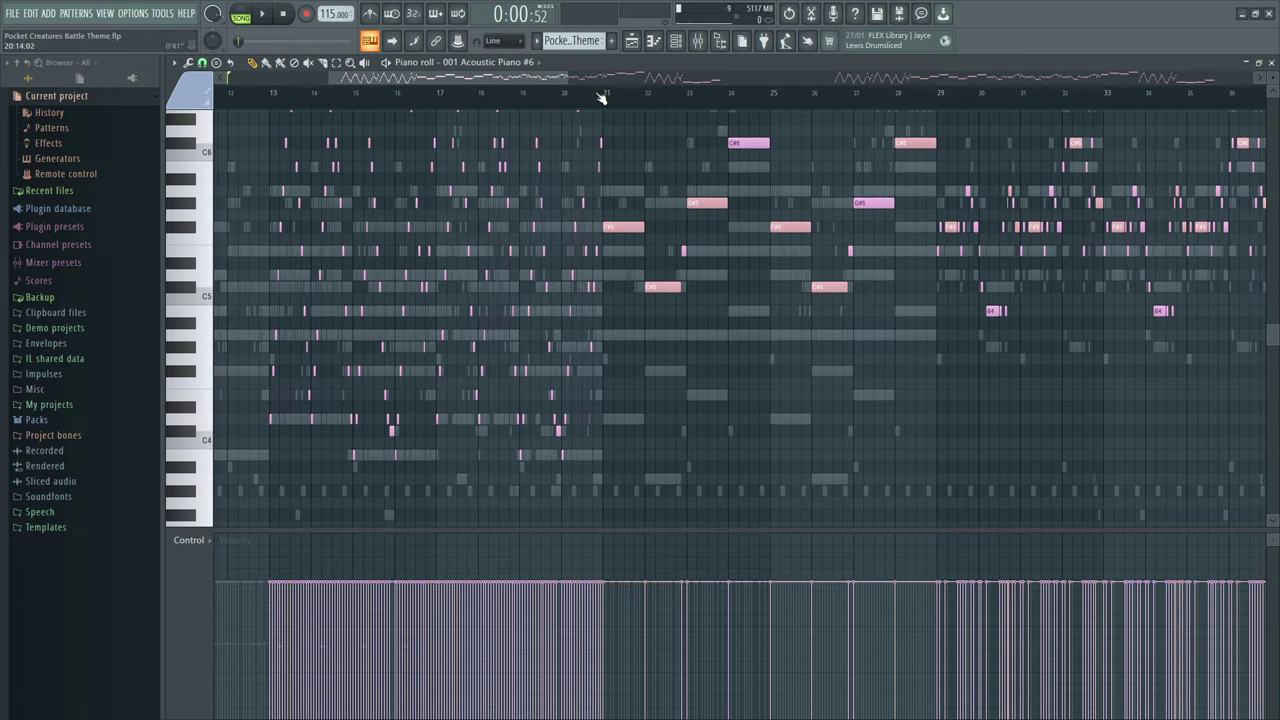
{"action": "left_click", "coordinate": [697, 41]}
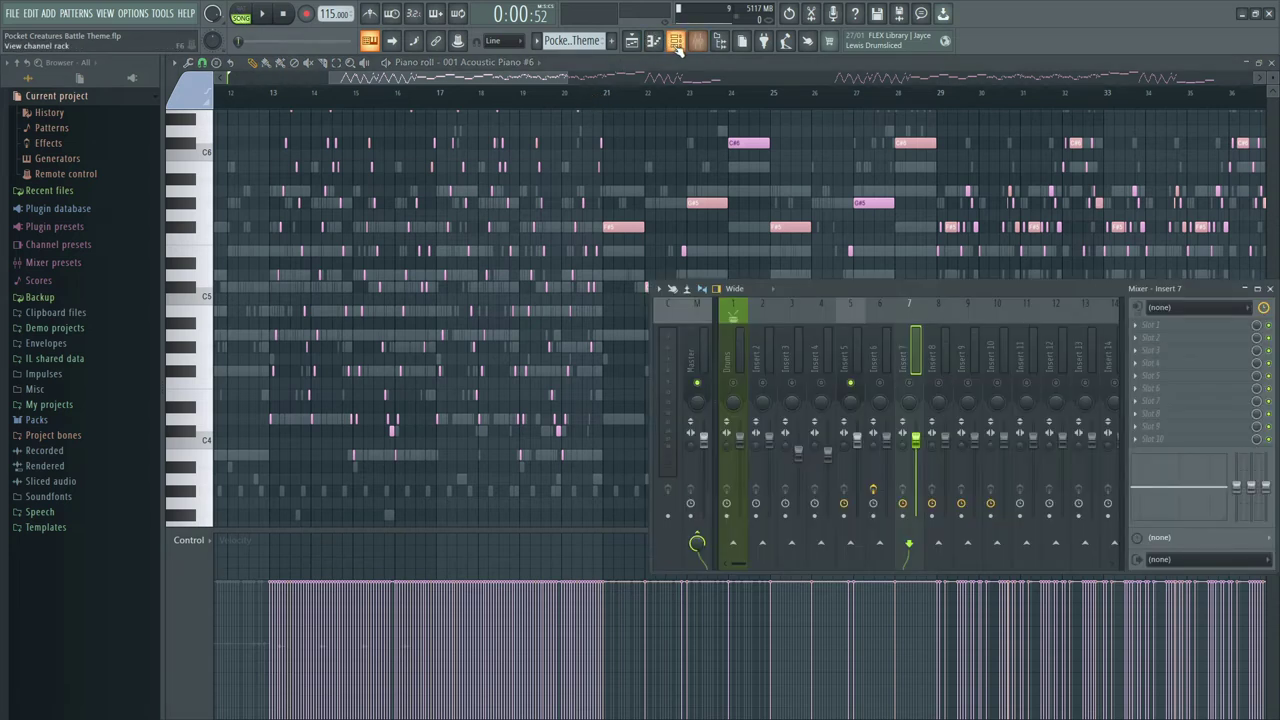
{"action": "left_click", "coordinate": [675, 41]}
{"action": "right_click", "coordinate": [484, 308]}
{"action": "mouse_move", "coordinate": [569, 406]}
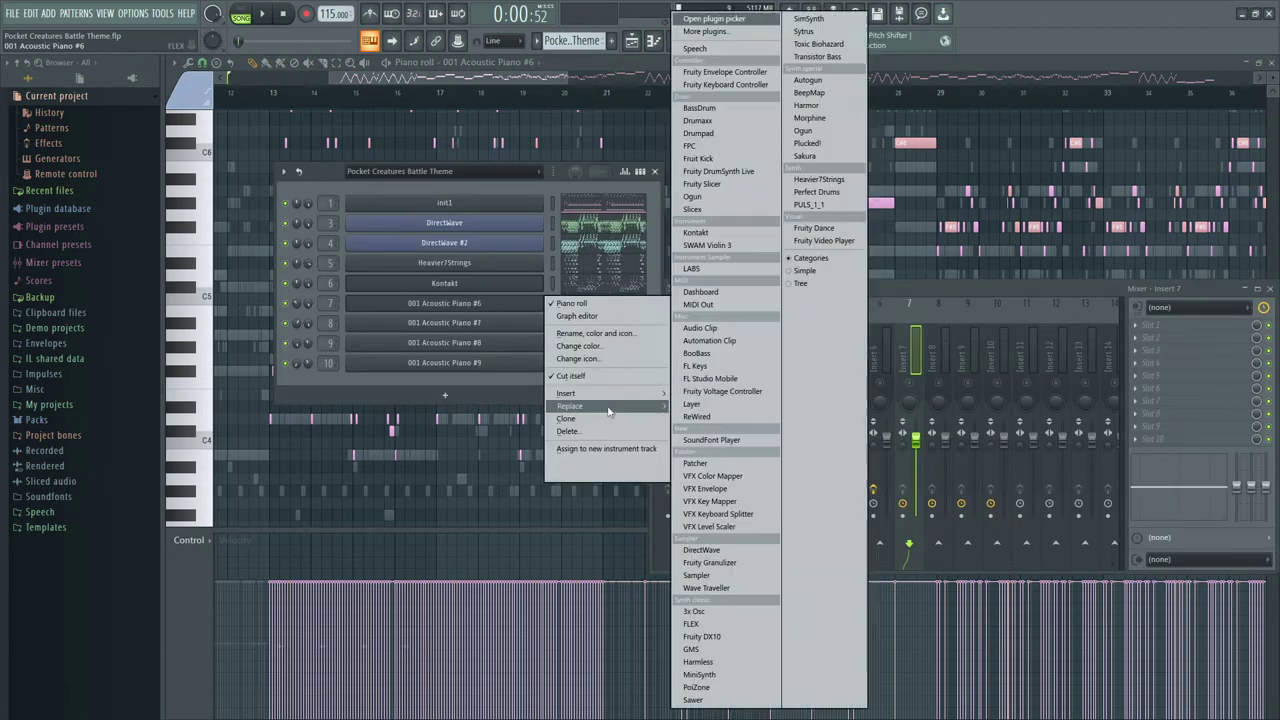
{"action": "left_click", "coordinate": [819, 179]}
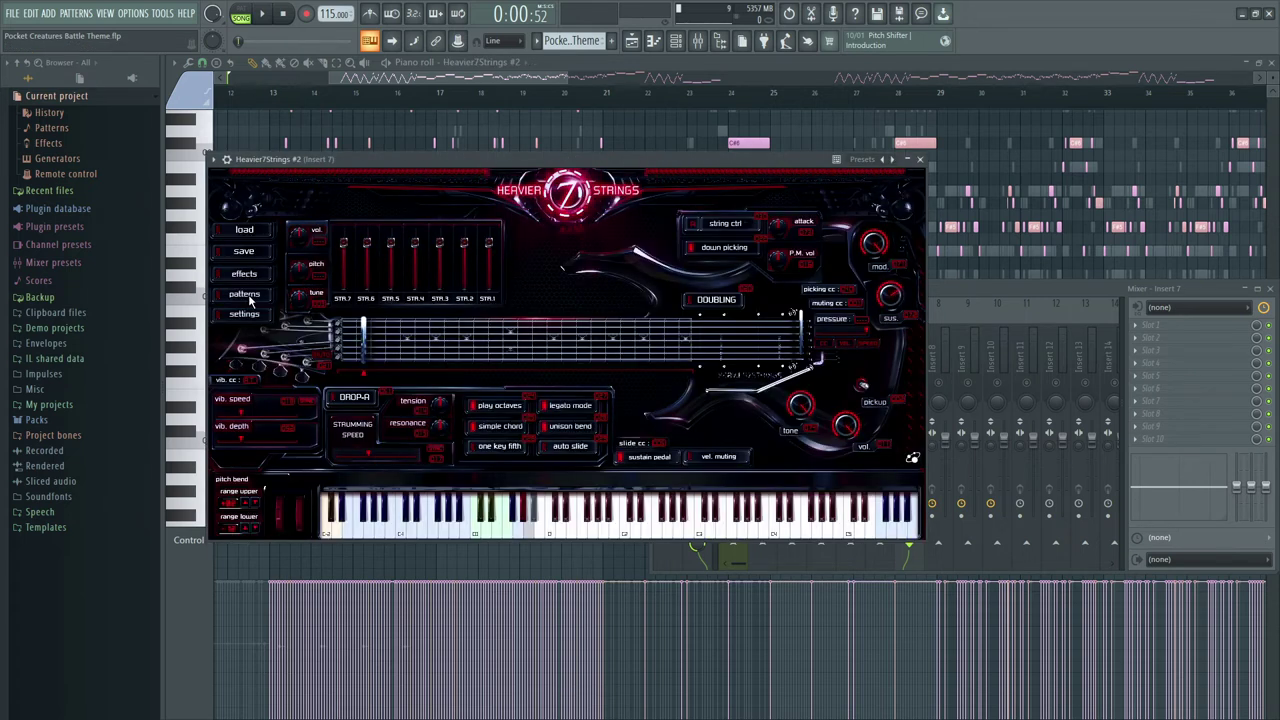
Step: Look through the Epic Riffs group in the guitar's pattern library, leaving it without loading a pattern
{"action": "left_click", "coordinate": [245, 294]}
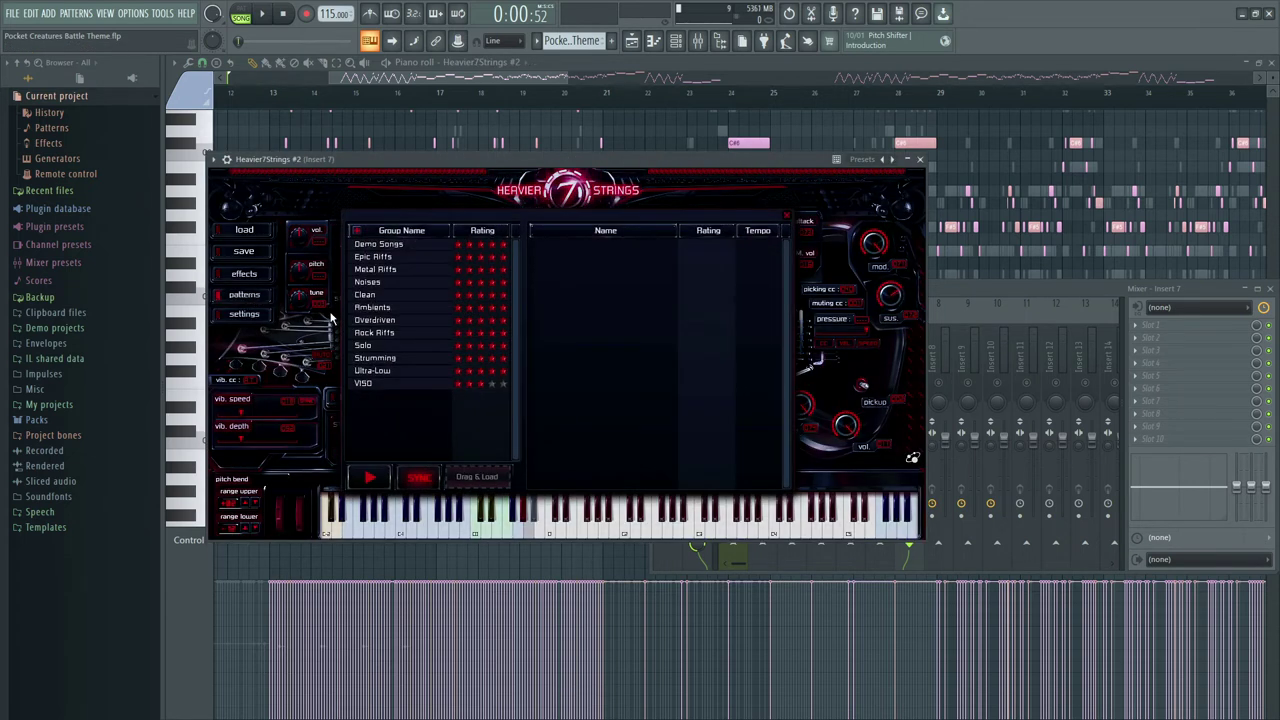
{"action": "left_click", "coordinate": [400, 259]}
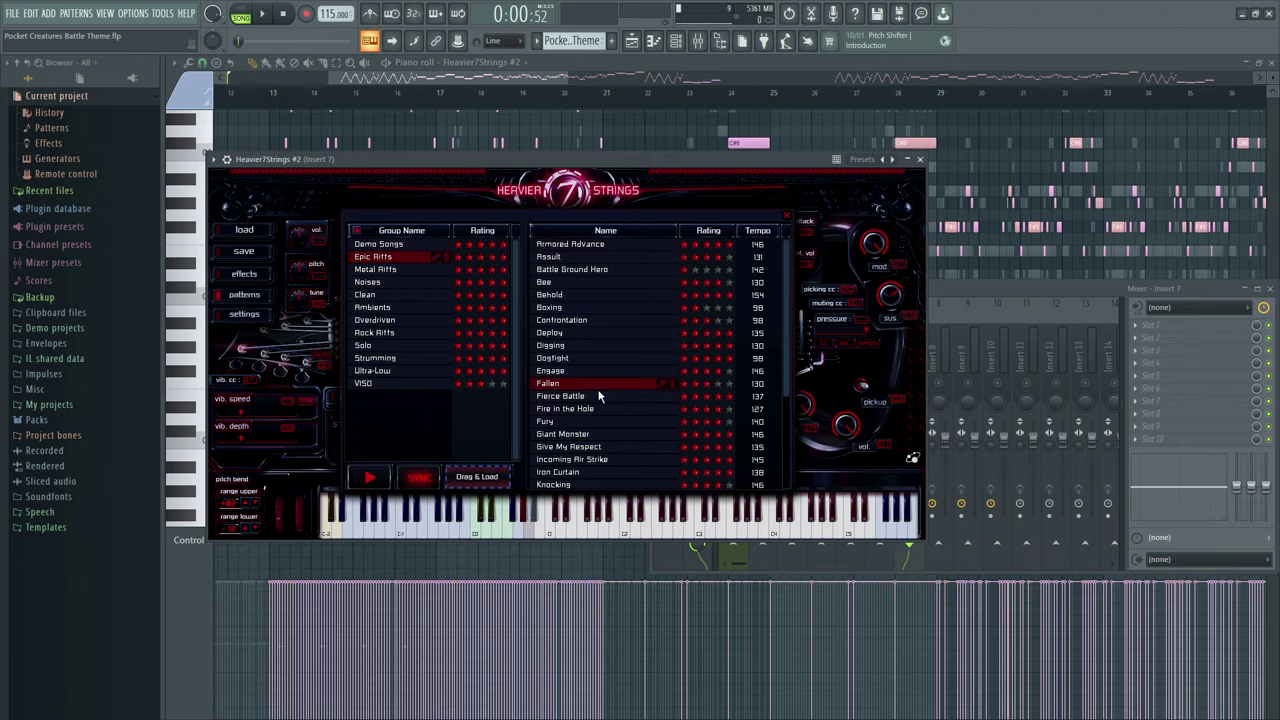
{"action": "left_click", "coordinate": [787, 216]}
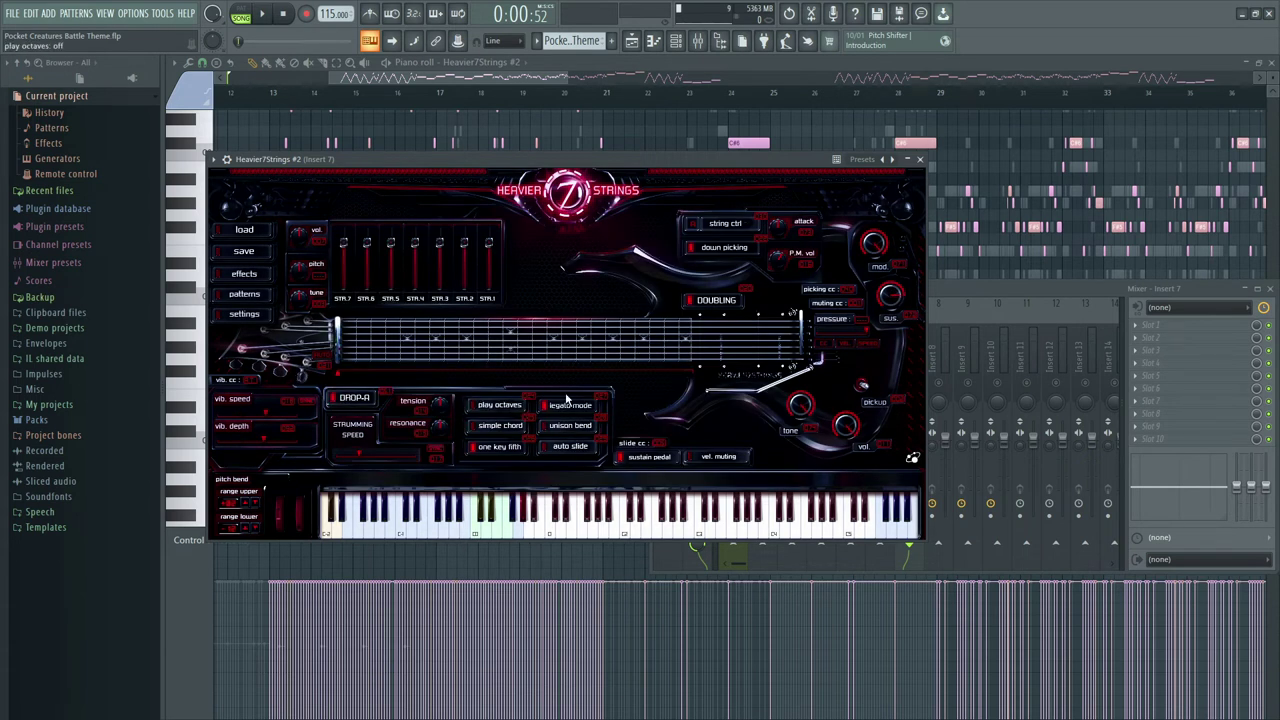
Step: Turn on velocity muting for the guitar, and check its settings and effects chain
{"action": "left_click", "coordinate": [728, 461]}
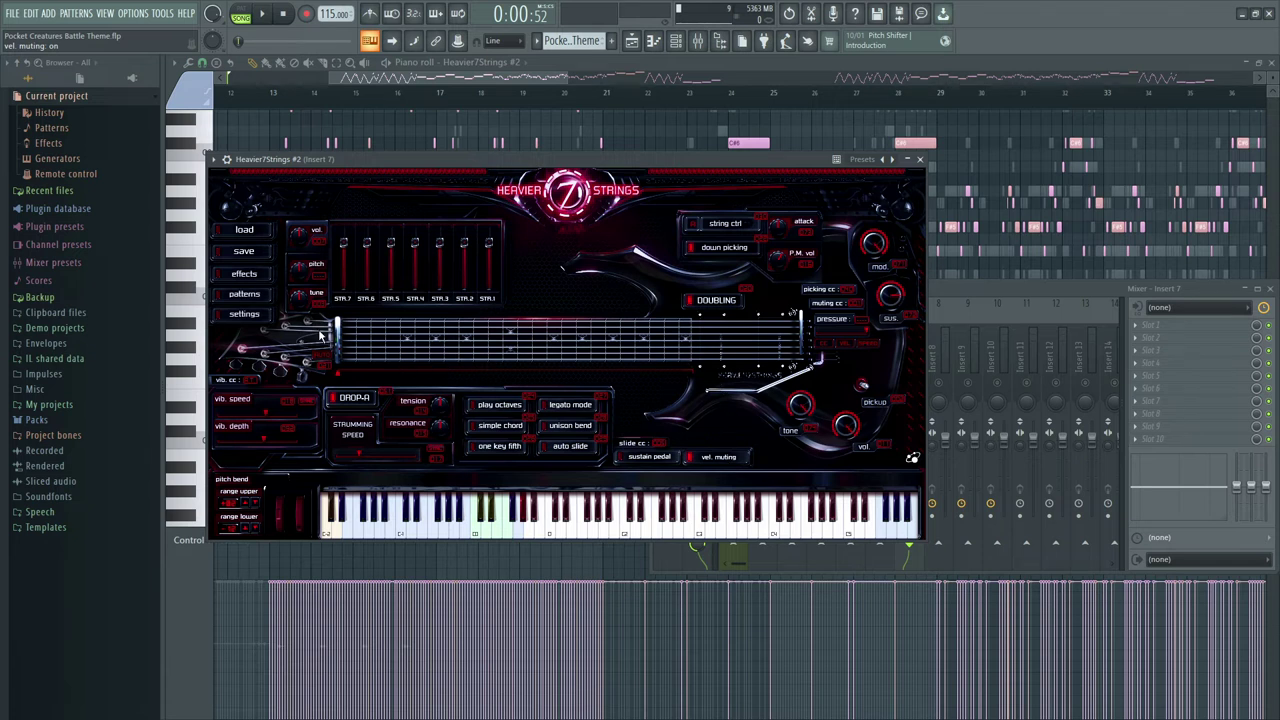
{"action": "left_click", "coordinate": [244, 314]}
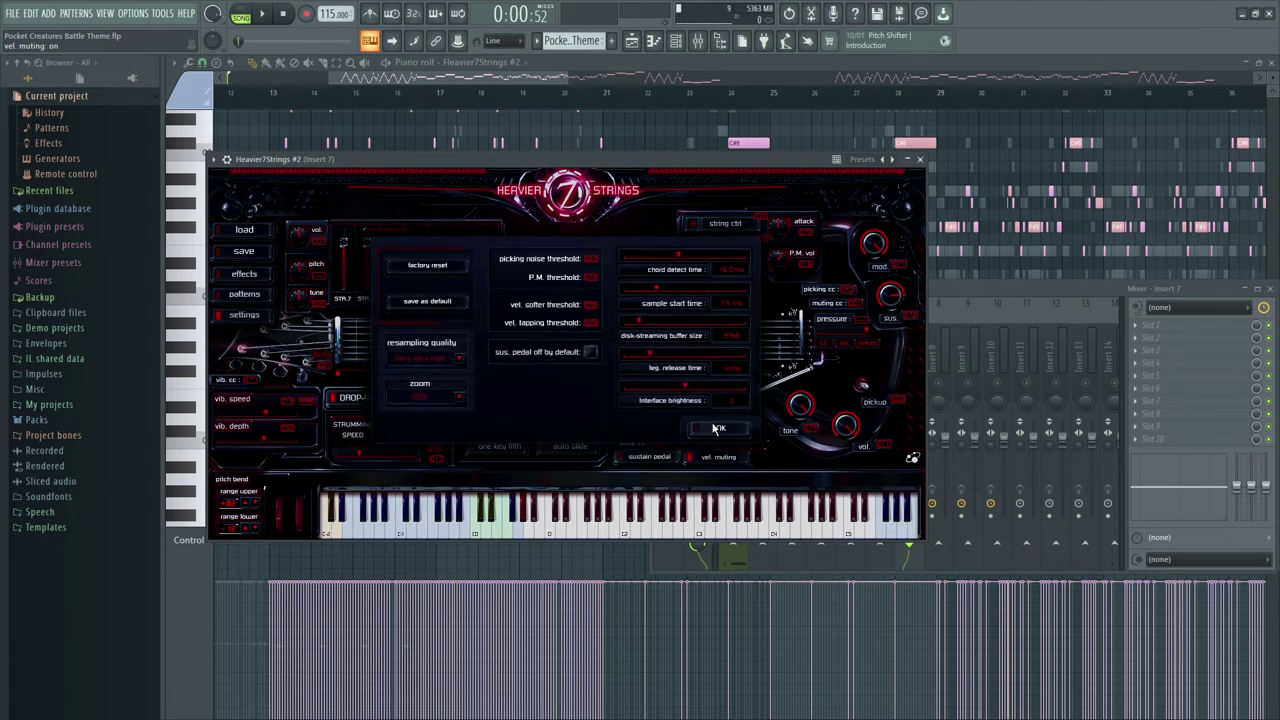
{"action": "left_click", "coordinate": [716, 428]}
{"action": "left_click", "coordinate": [244, 273]}
{"action": "left_click_drag", "start_coordinate": [783, 314], "coordinate": [796, 441]}
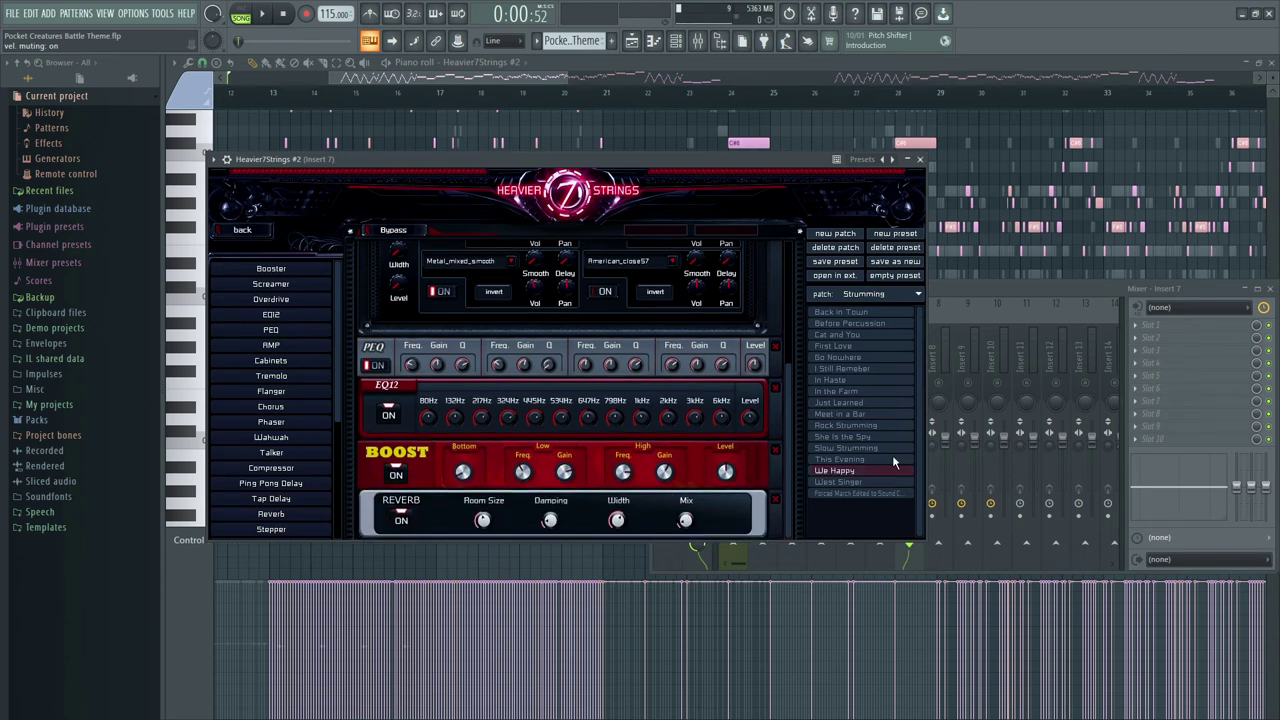
Step: Play the guitar part and watch the fretboard in the Heavier7Strings #2 channel's instrument window
{"action": "left_click", "coordinate": [976, 298]}
{"action": "key", "text": "space"}
{"action": "left_click", "coordinate": [715, 160]}
{"action": "left_click_drag", "start_coordinate": [405, 78], "coordinate": [484, 90]}
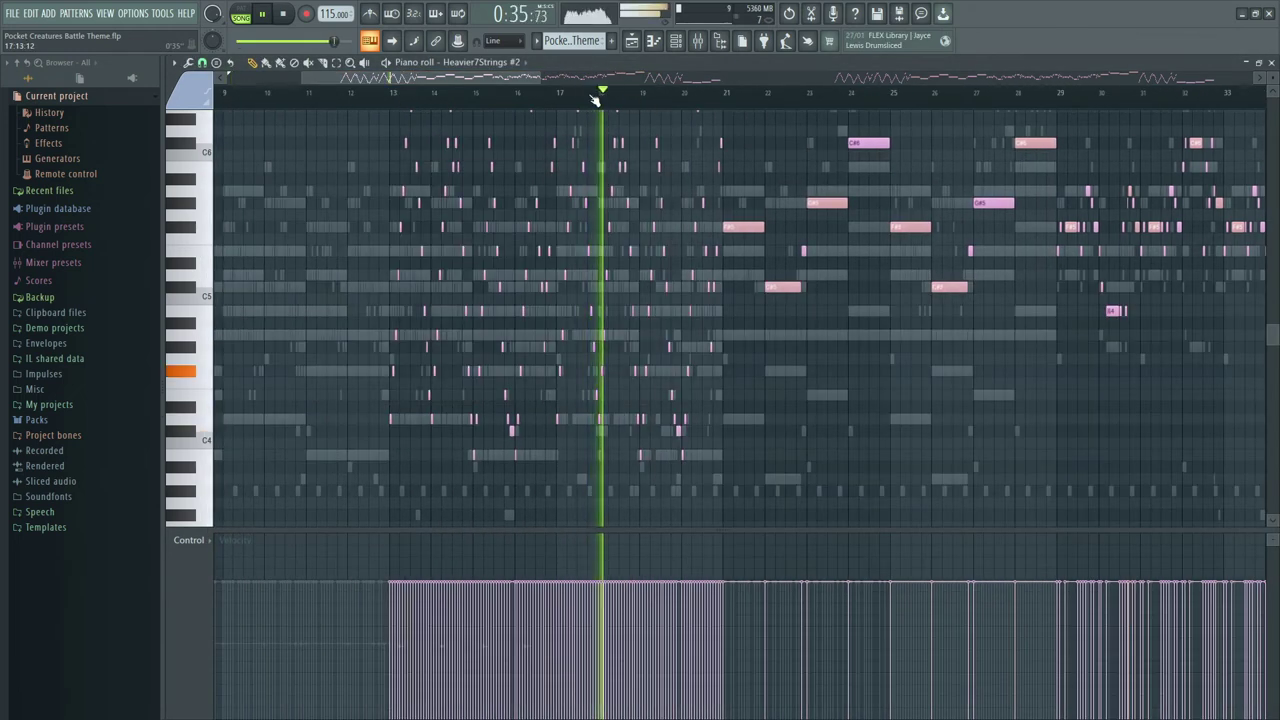
{"action": "key", "text": "F6"}
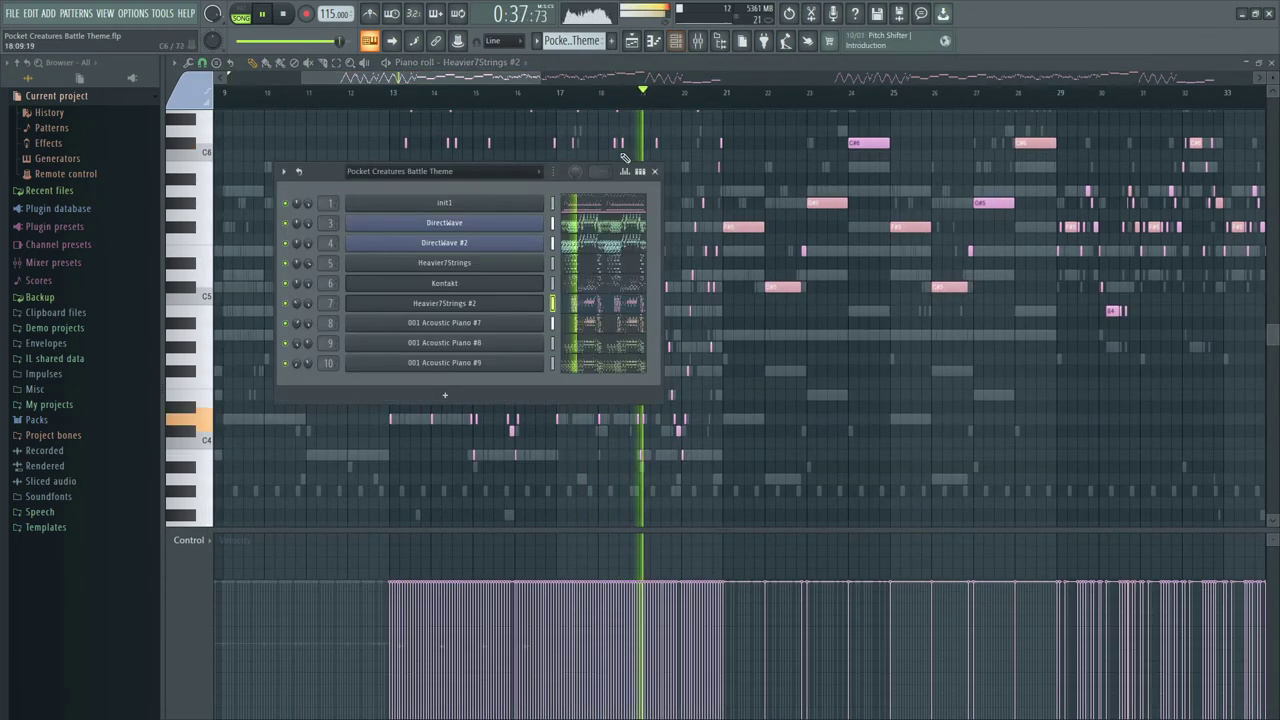
{"action": "left_click", "coordinate": [483, 304]}
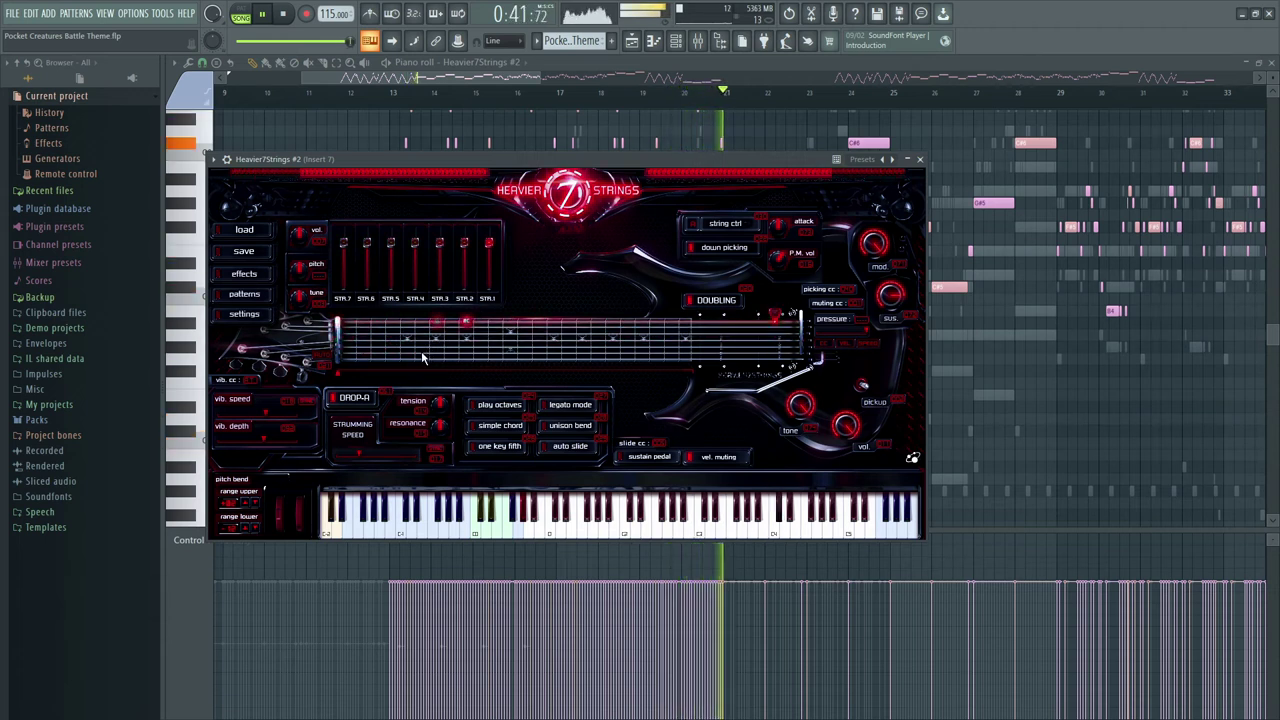
{"action": "key", "text": "space"}
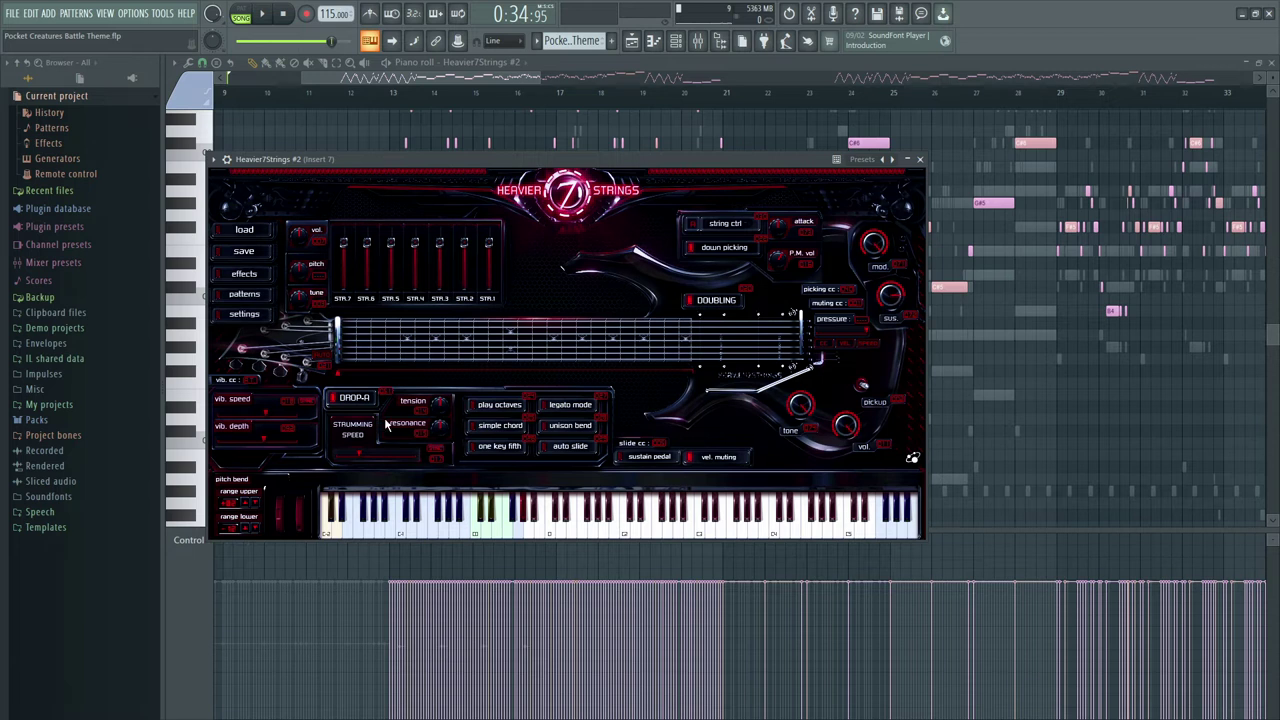
Step: List the Heavier7Strings #2 parameters in the browser and move the guitar's fret position to the 7th fret
{"action": "left_click", "coordinate": [213, 160]}
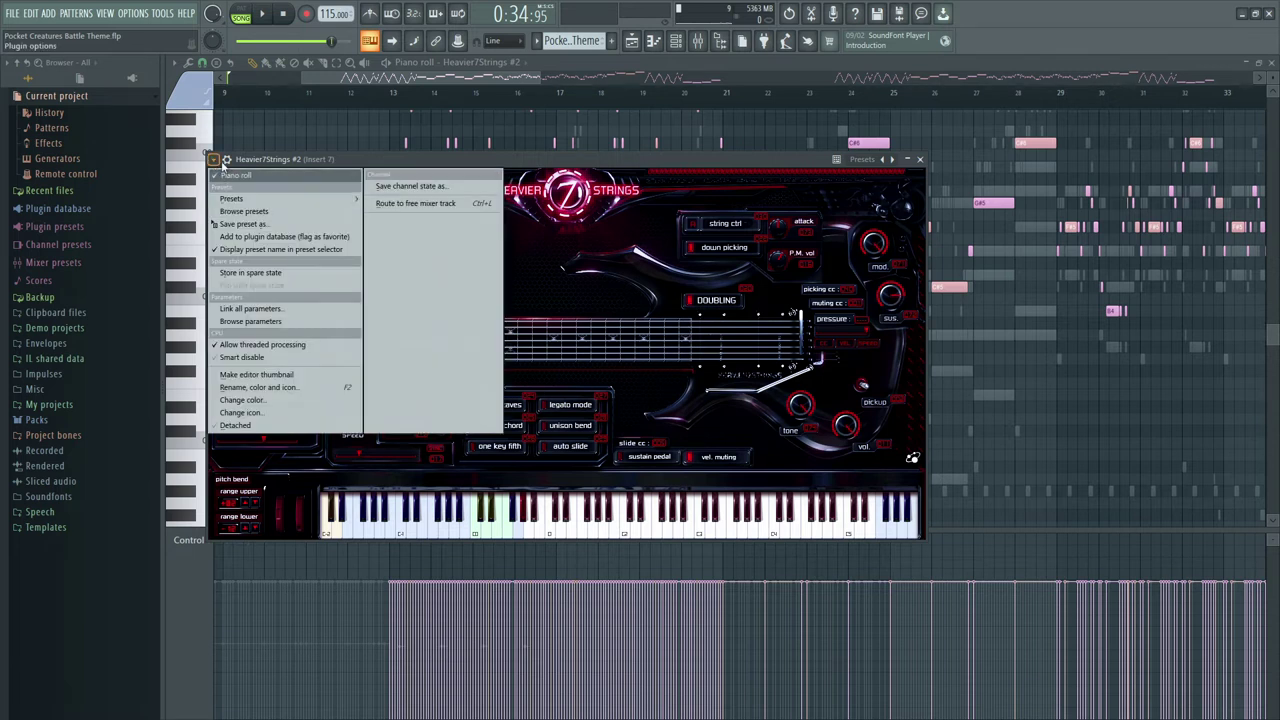
{"action": "left_click", "coordinate": [276, 322]}
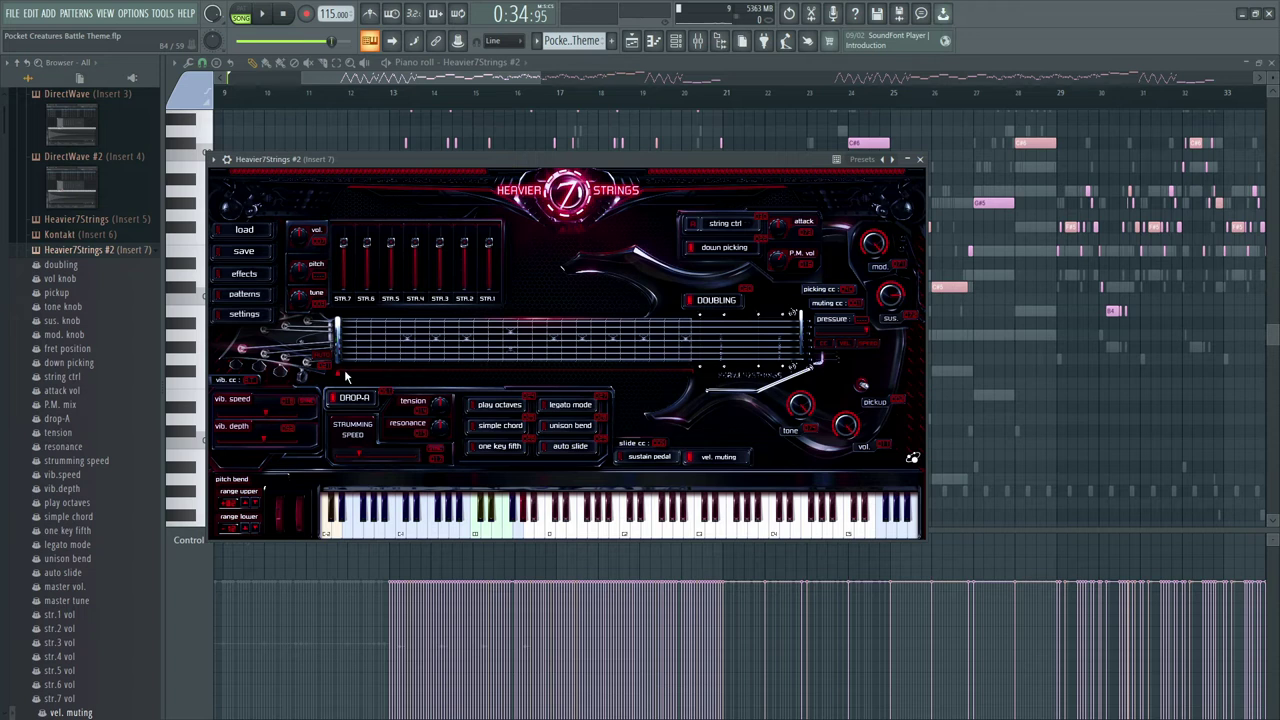
{"action": "left_click_drag", "start_coordinate": [336, 370], "coordinate": [510, 380]}
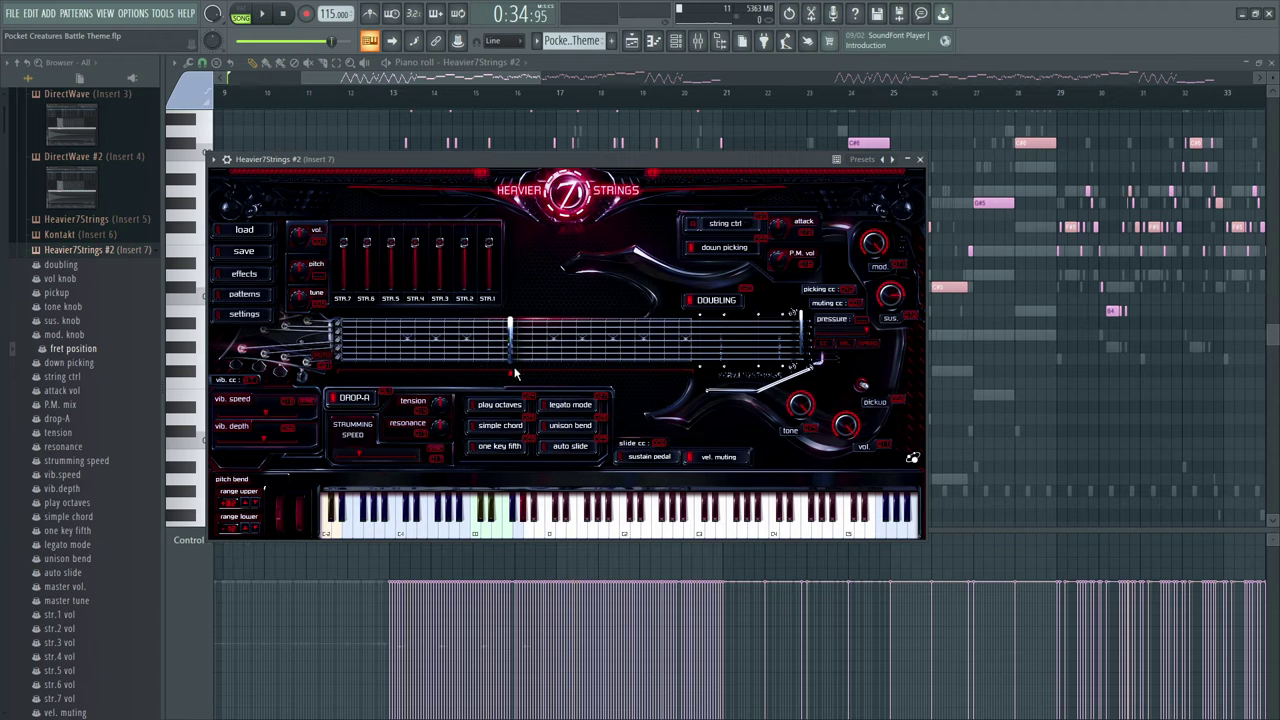
{"action": "mouse_move", "coordinate": [512, 374]}
{"action": "left_mouse_down"}
{"action": "mouse_move", "coordinate": [334, 362]}
{"action": "mouse_move", "coordinate": [436, 374]}
{"action": "left_mouse_up"}
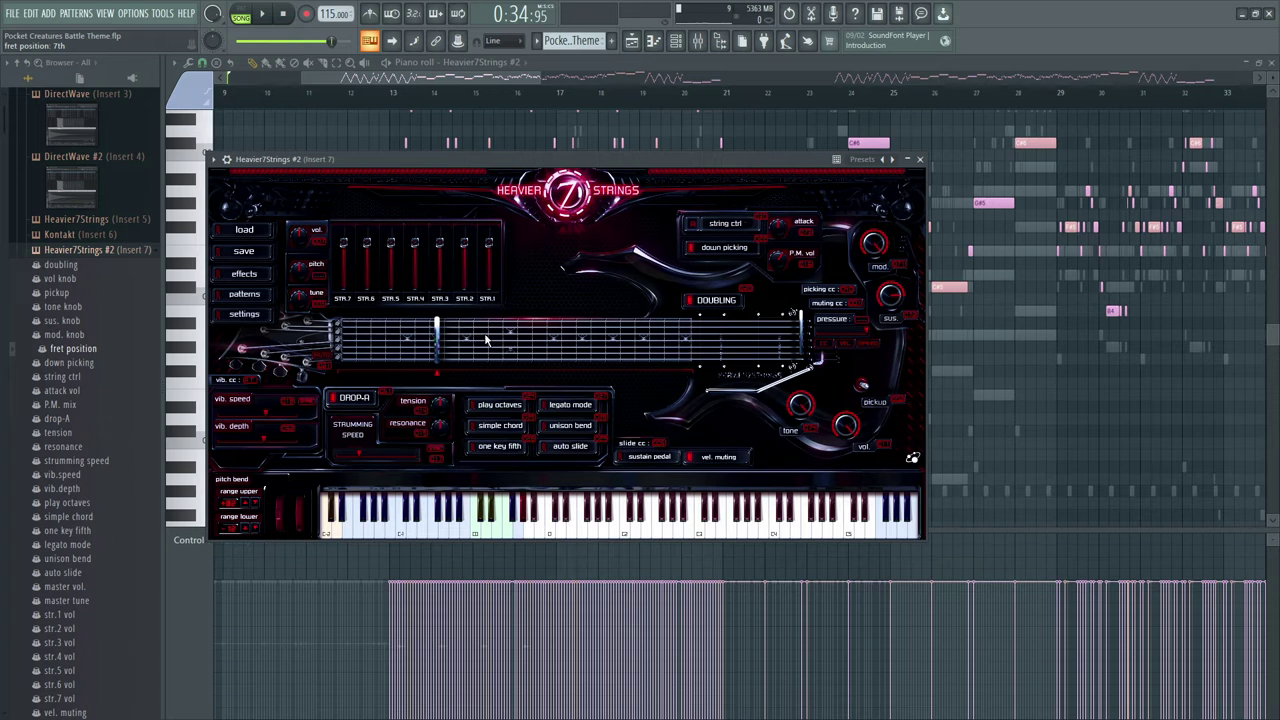
Step: Create an automation clip for the Heavier7Strings #2 fret position parameter
{"action": "right_click", "coordinate": [98, 346]}
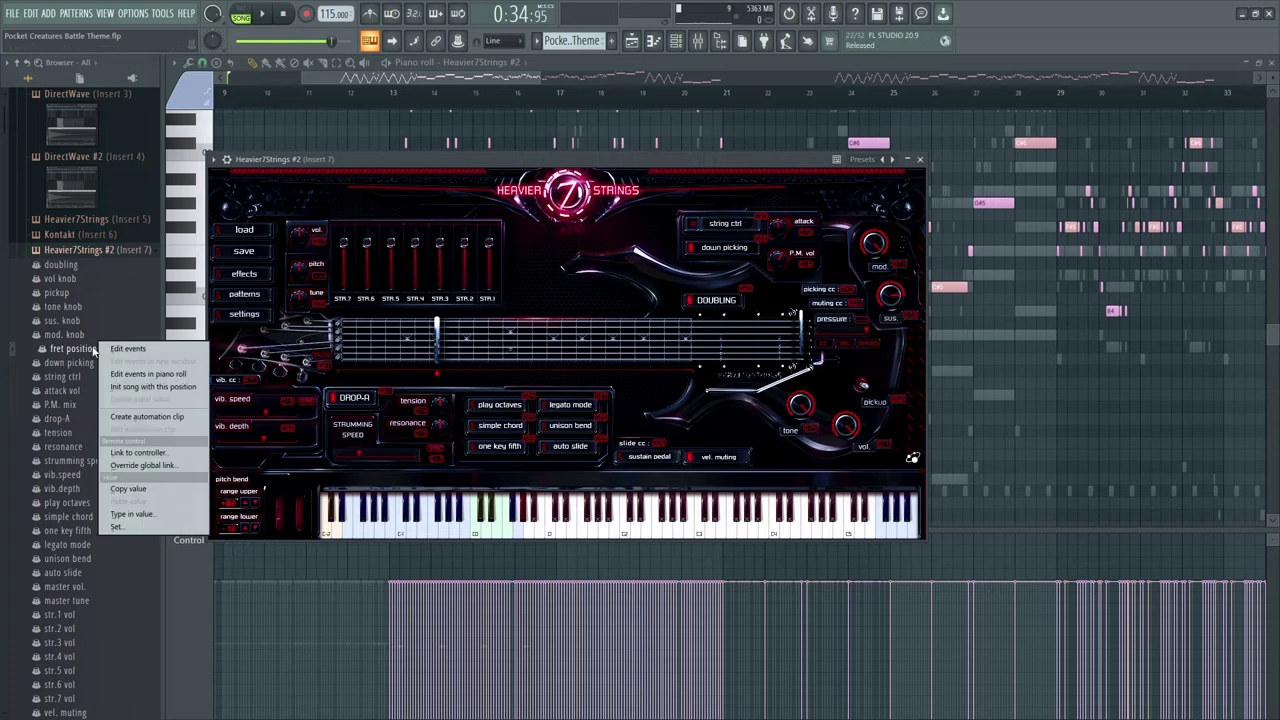
{"action": "left_click", "coordinate": [89, 355]}
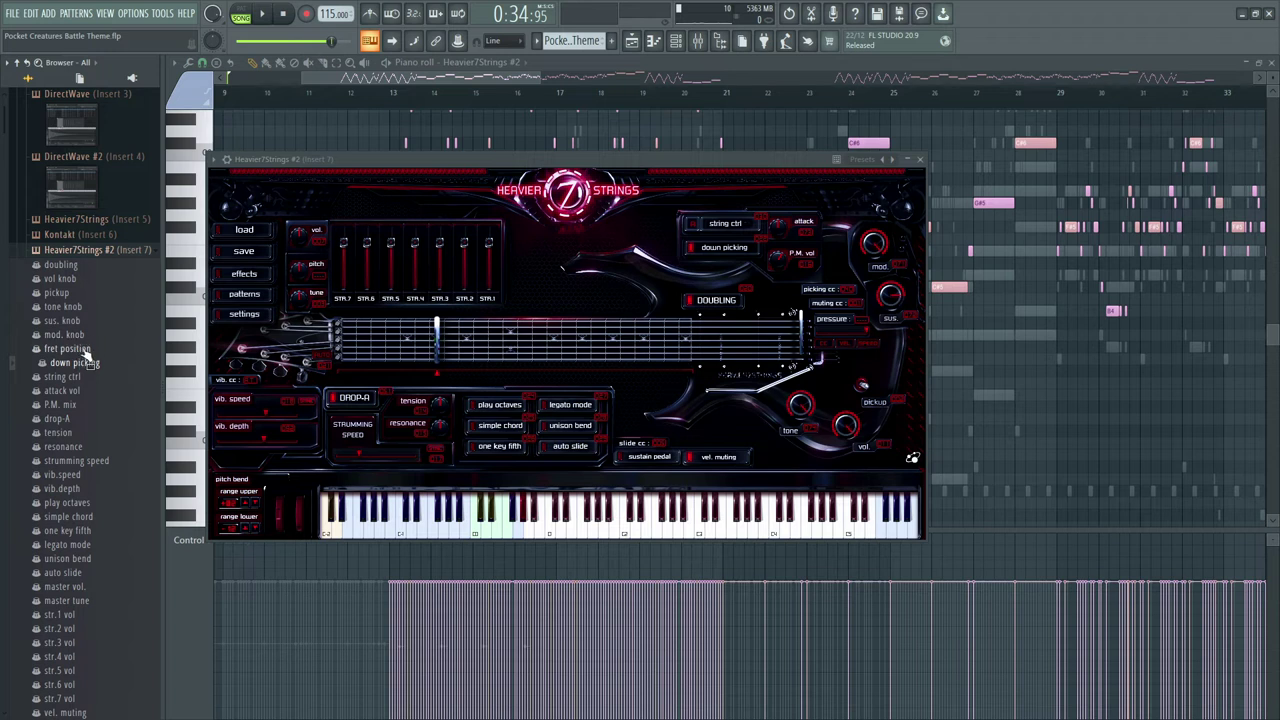
{"action": "right_click", "coordinate": [83, 349]}
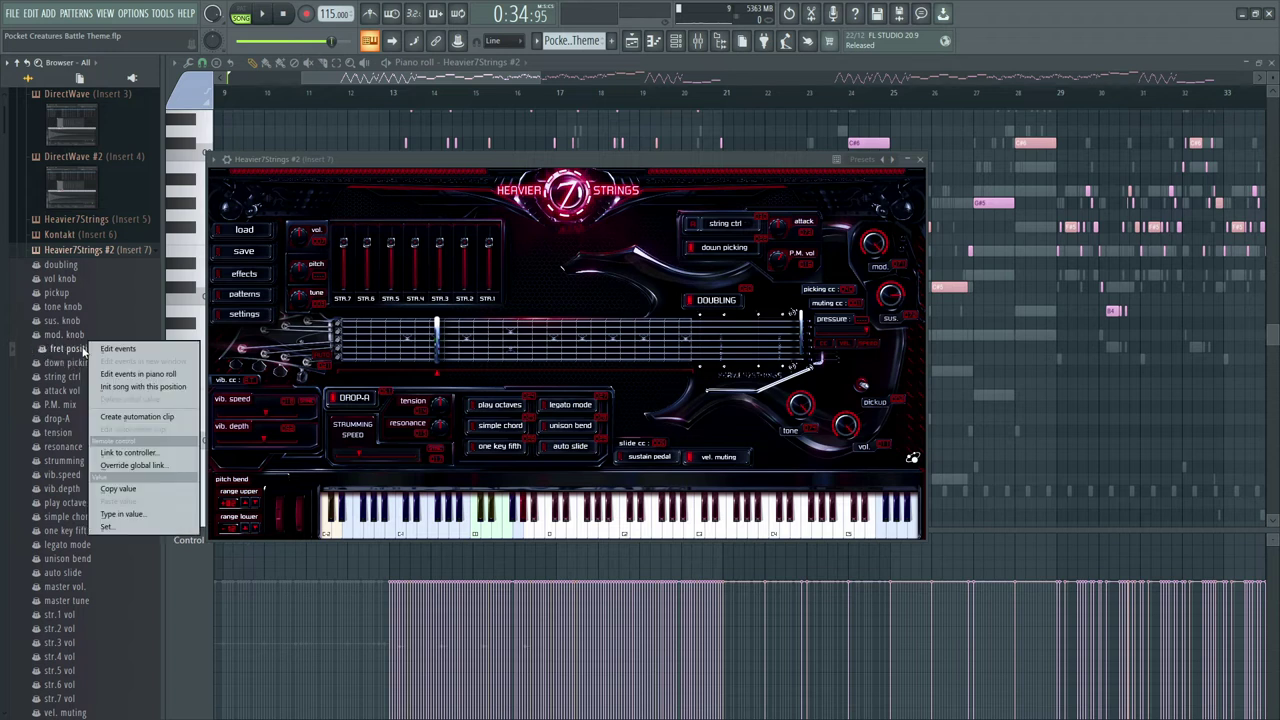
{"action": "left_click", "coordinate": [166, 418]}
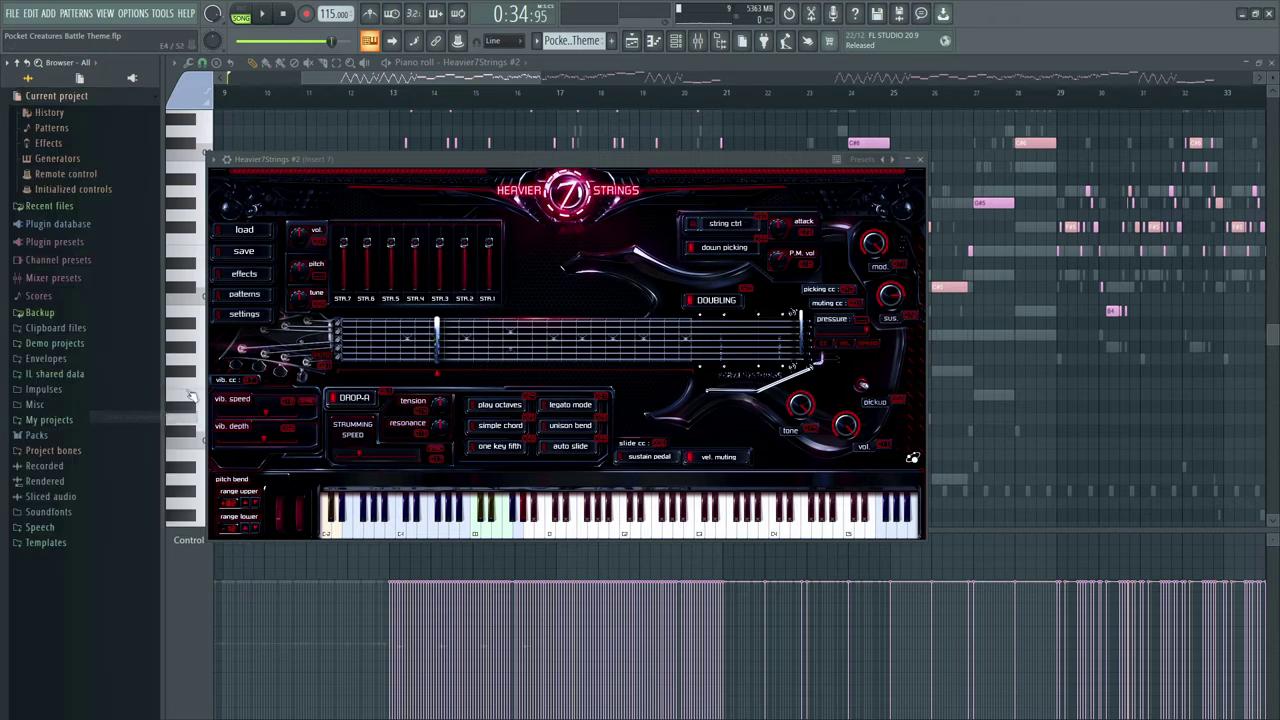
Step: Show the playlist and enlarge Track 2 to about five times its height for the fret position clip
{"action": "left_click", "coordinate": [631, 40]}
{"action": "left_click", "coordinate": [525, 62]}
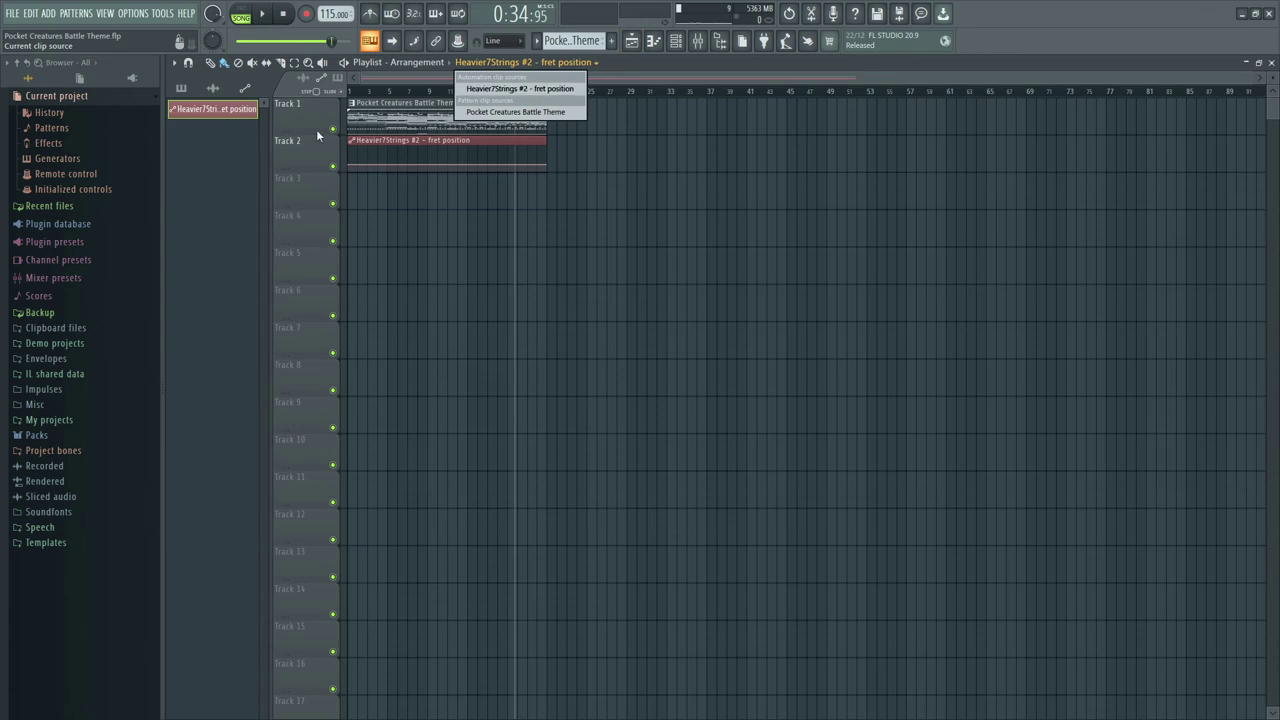
{"action": "left_click", "coordinate": [256, 155]}
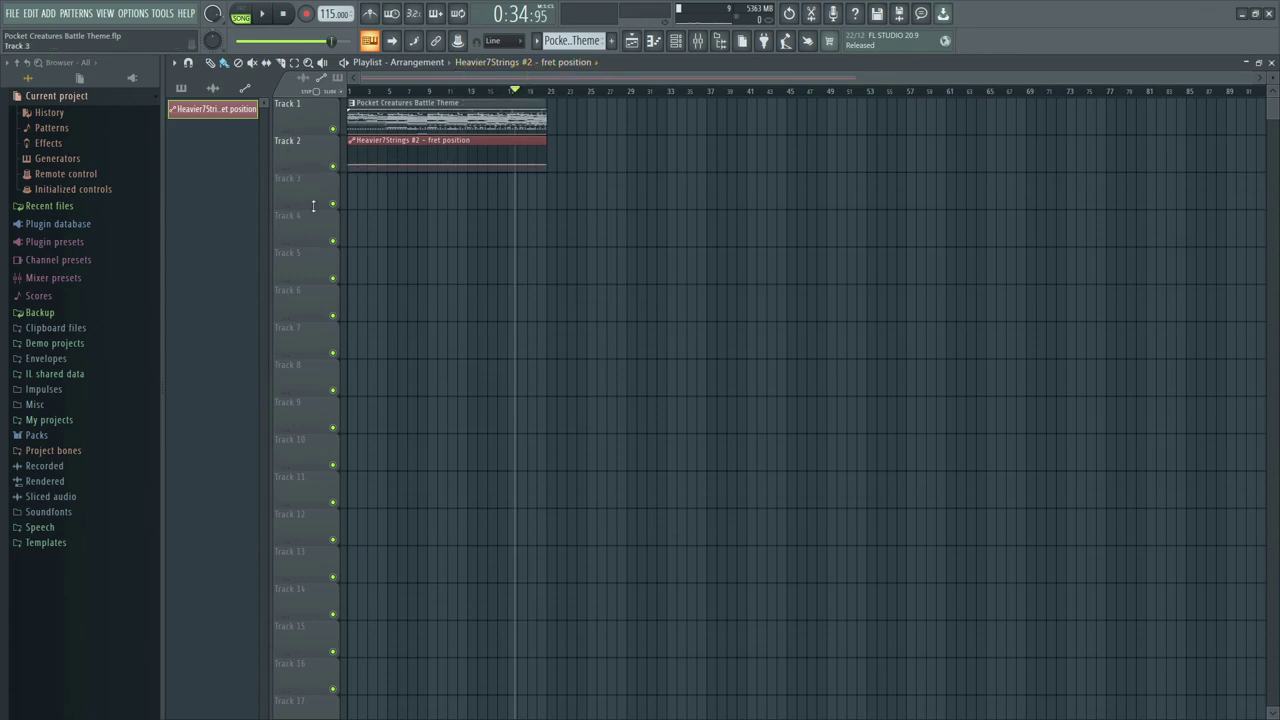
{"action": "left_click_drag", "start_coordinate": [295, 167], "coordinate": [295, 328]}
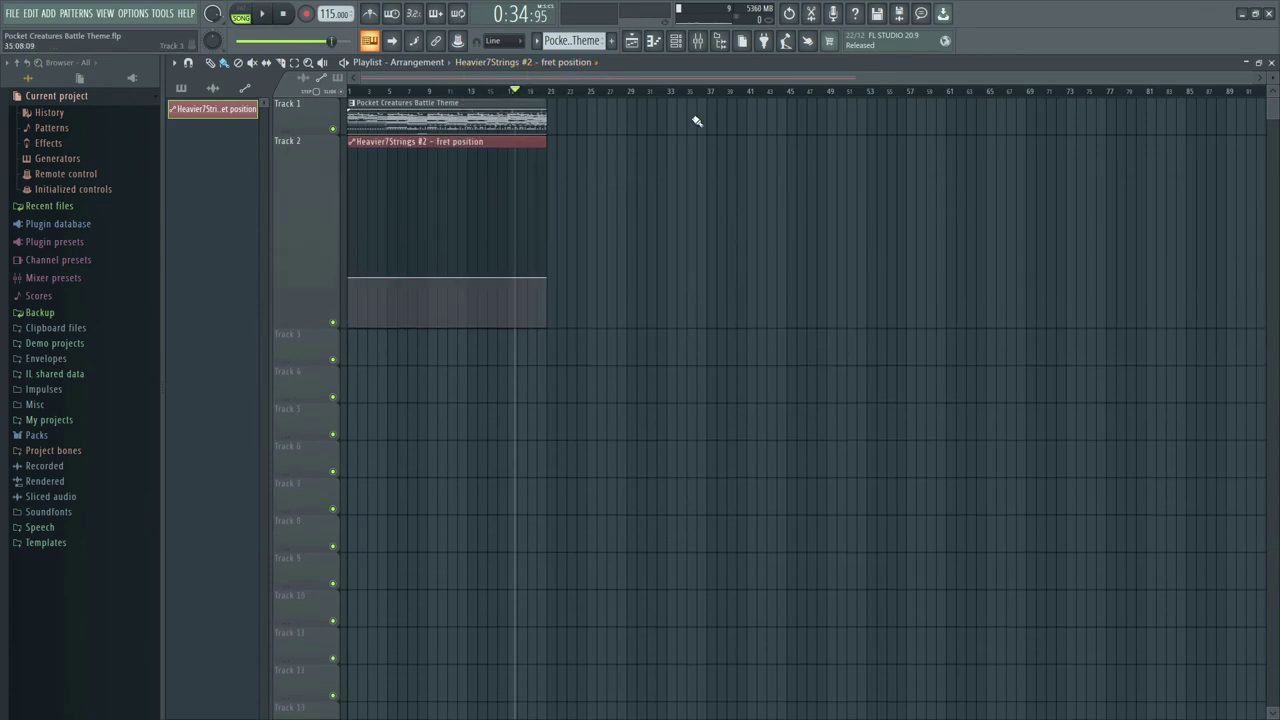
Step: Open Heavier7Strings #2 from the Pocket Creatures Battle Theme channel group and detach its window beside the playlist clips
{"action": "left_click", "coordinate": [676, 40]}
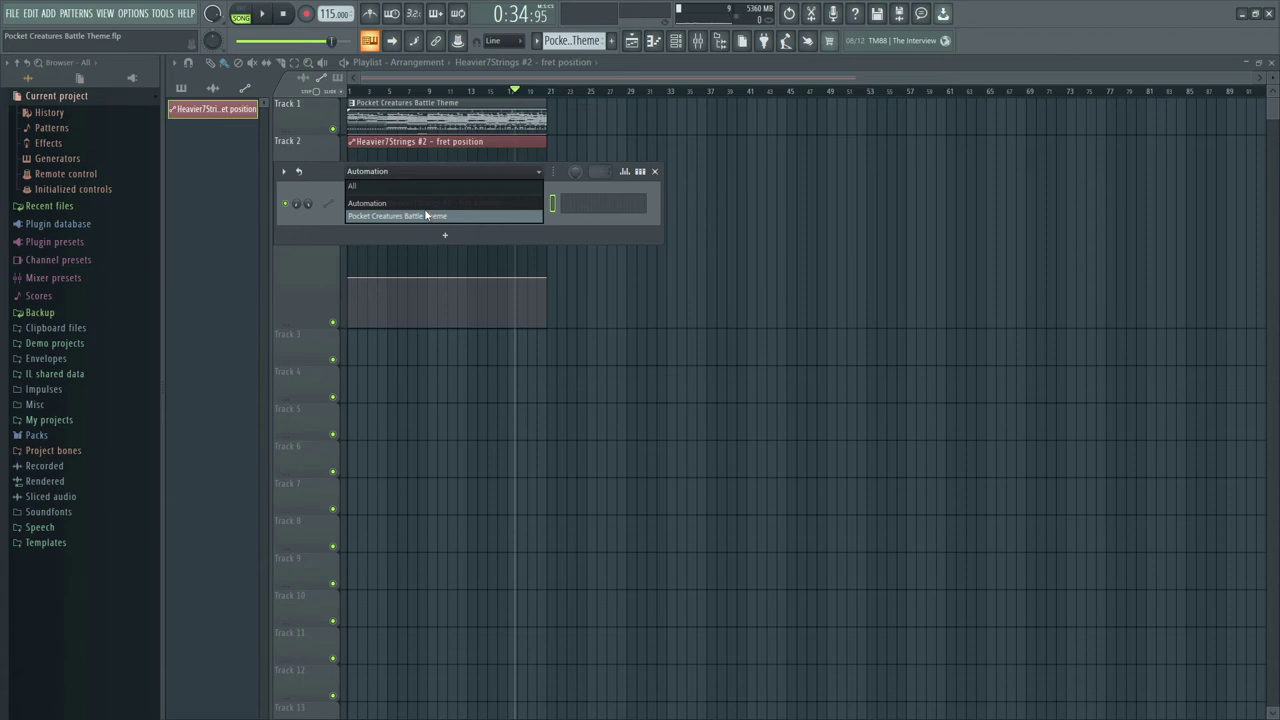
{"action": "left_click_drag", "start_coordinate": [339, 175], "coordinate": [778, 156]}
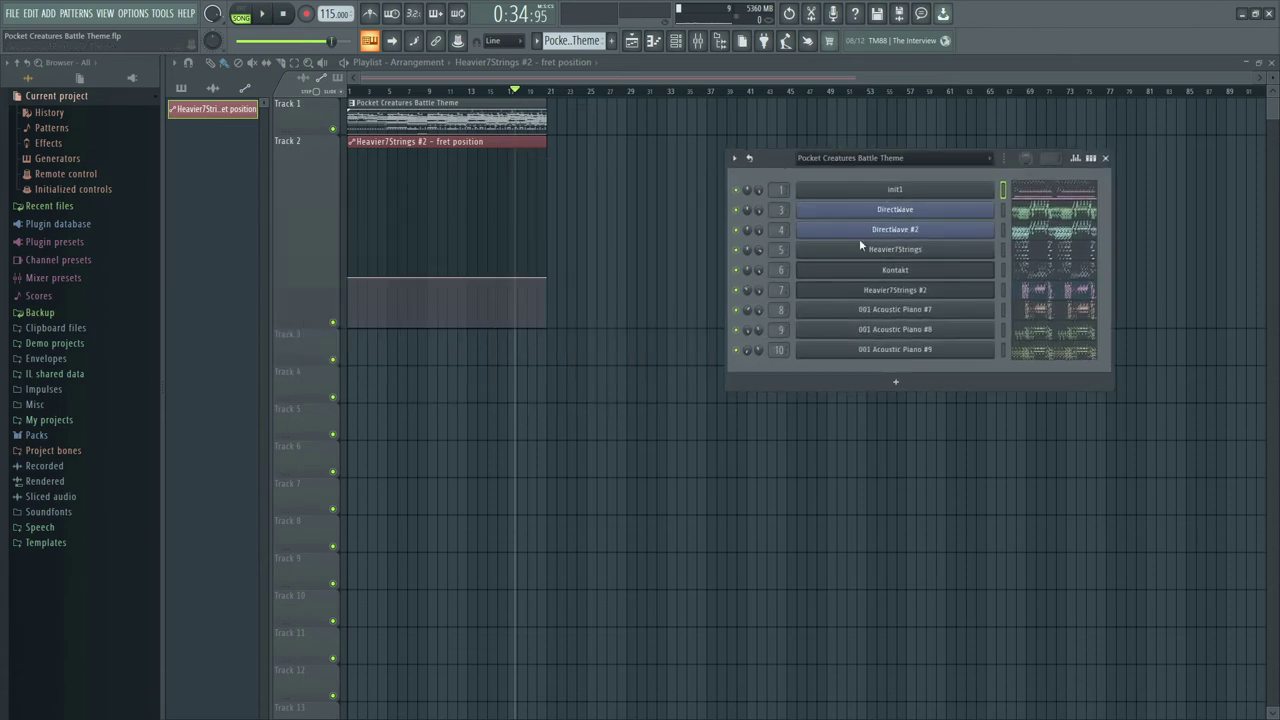
{"action": "left_click", "coordinate": [898, 290]}
{"action": "left_click_drag", "start_coordinate": [469, 164], "coordinate": [822, 194]}
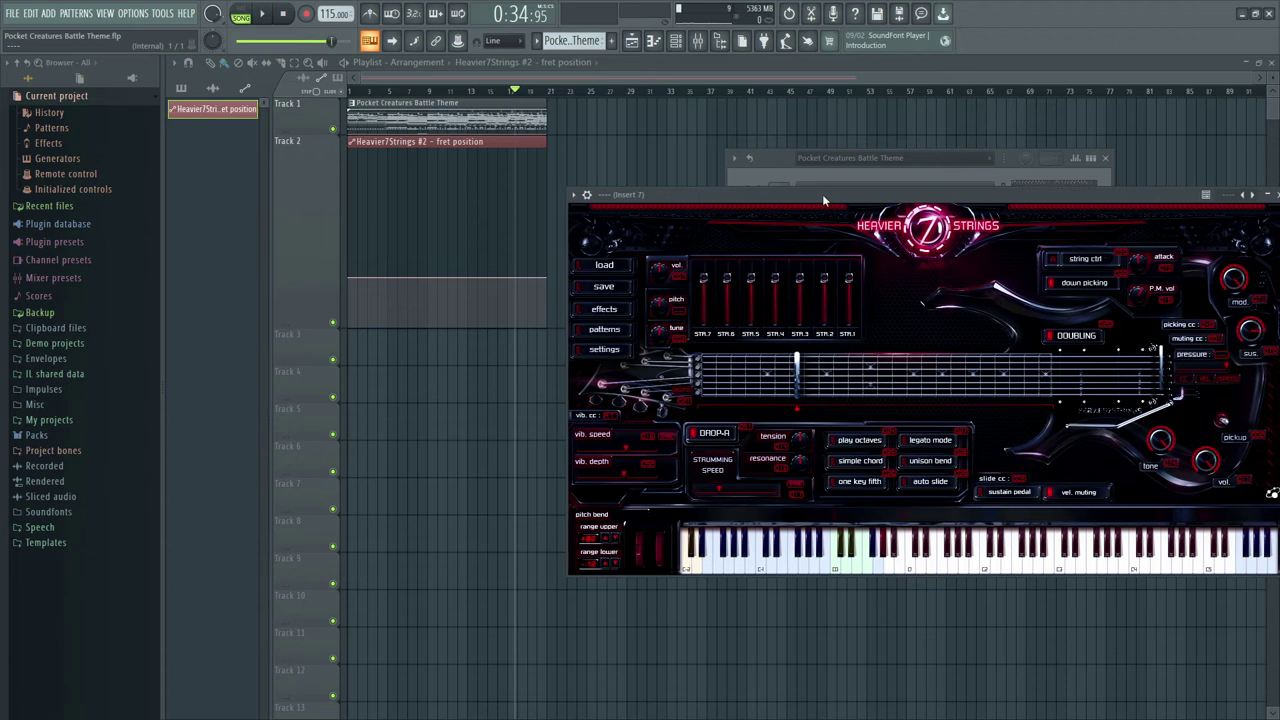
{"action": "left_click", "coordinate": [574, 195]}
{"action": "left_click", "coordinate": [645, 460]}
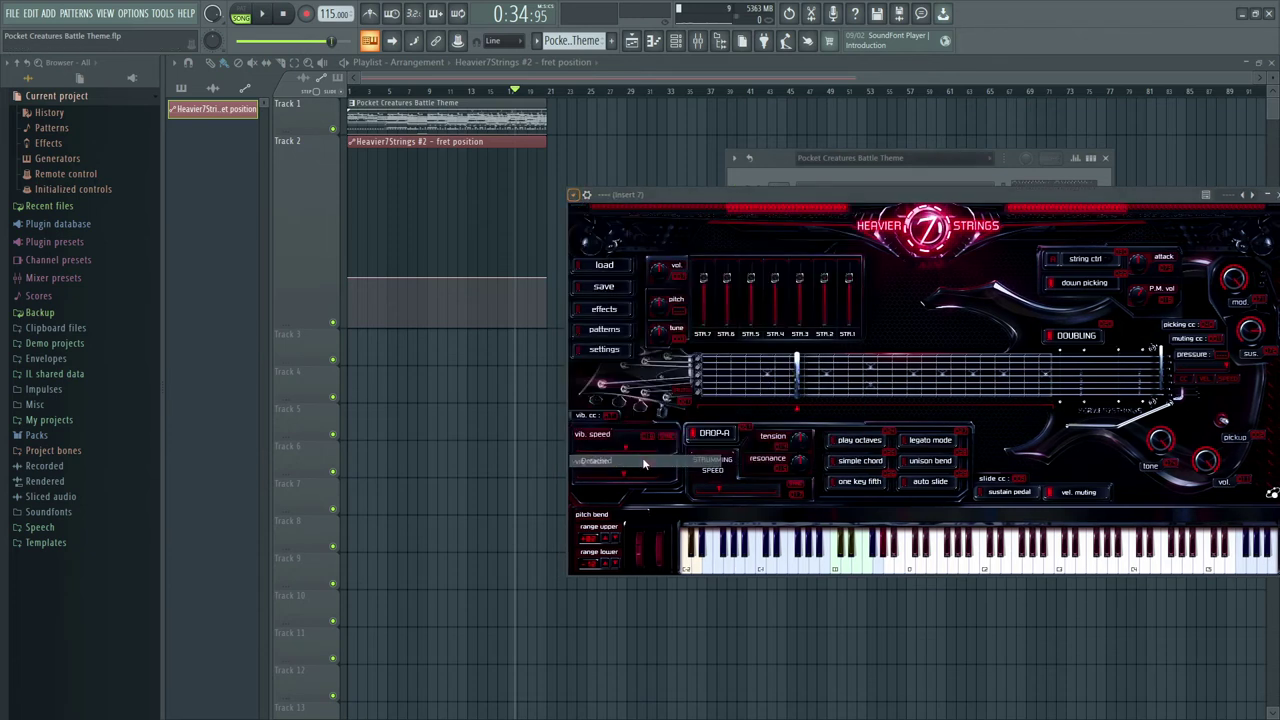
Step: Play short passages of the song and watch the fret position on the guitar's neck
{"action": "left_click", "coordinate": [440, 372]}
{"action": "right_click", "coordinate": [445, 373]}
{"action": "key", "text": "space"}
{"action": "key", "text": "space"}
{"action": "key", "text": "space"}
{"action": "key", "text": "space"}
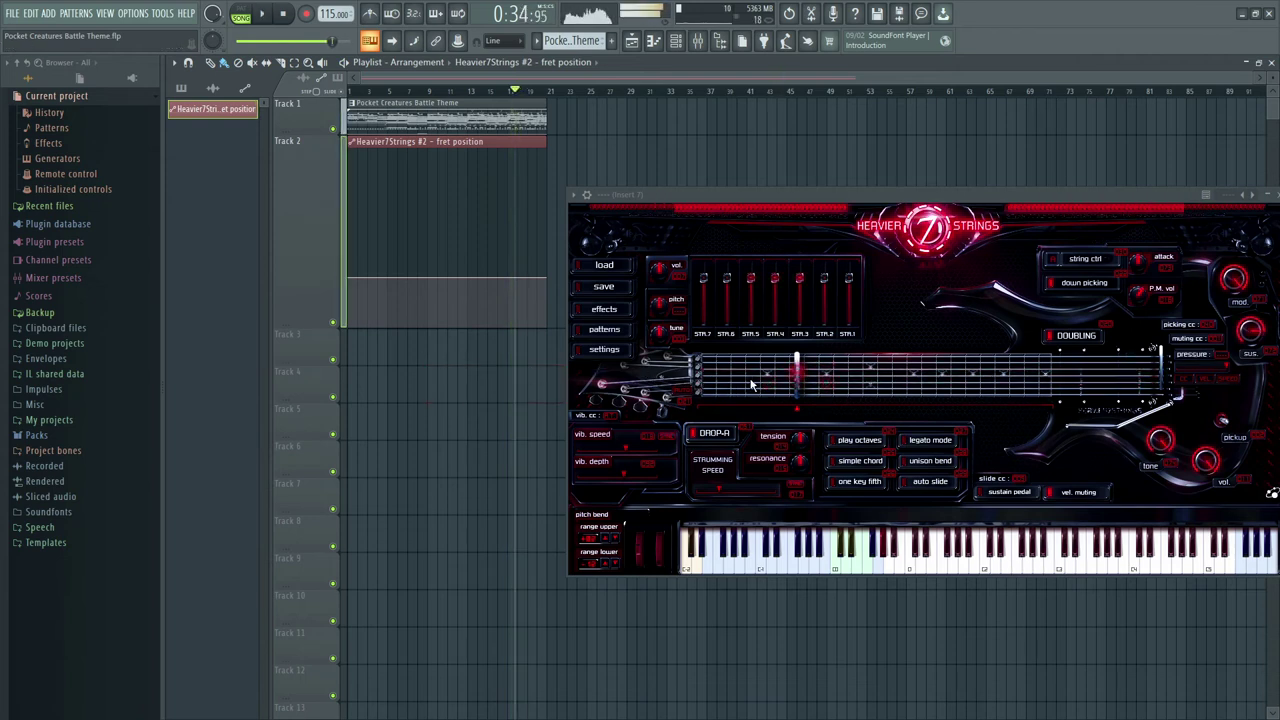
Step: Try the guitar's fret position at the 11th fret, and play the song to compare it with the automation clip
{"action": "left_click_drag", "start_coordinate": [810, 402], "coordinate": [856, 398]}
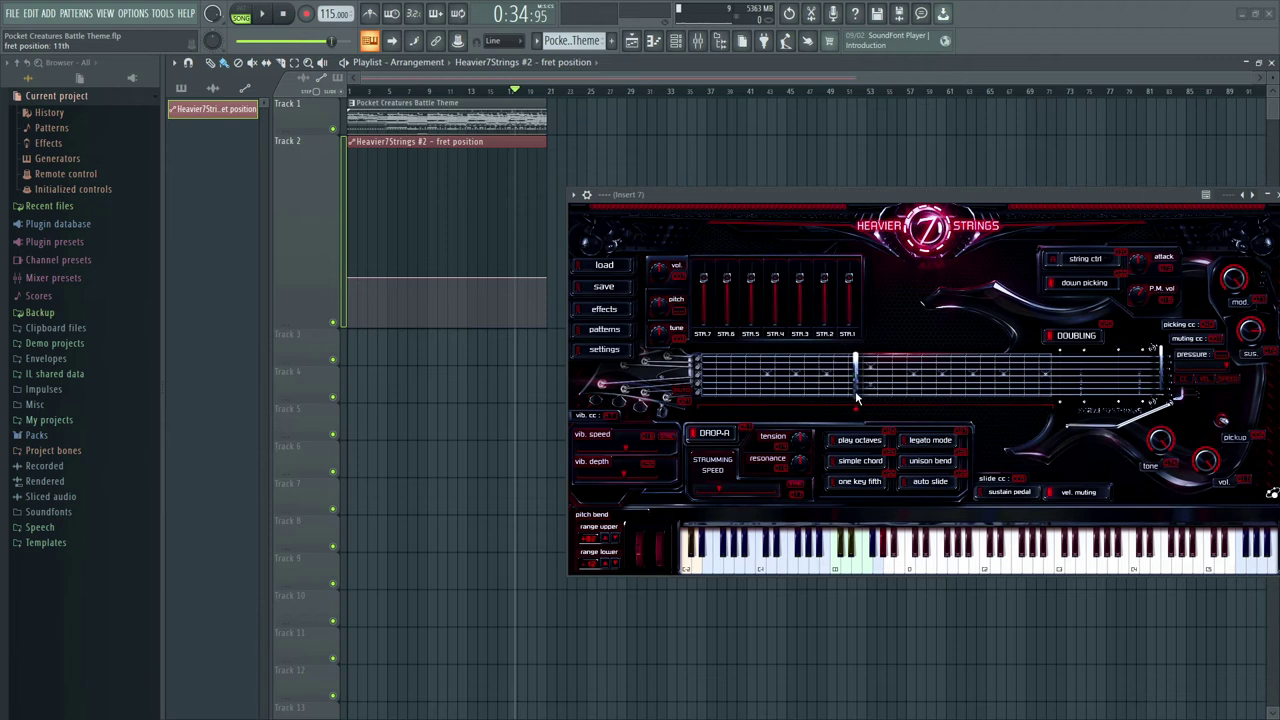
{"action": "left_click_drag", "start_coordinate": [476, 326], "coordinate": [371, 100]}
{"action": "left_click", "coordinate": [262, 14]}
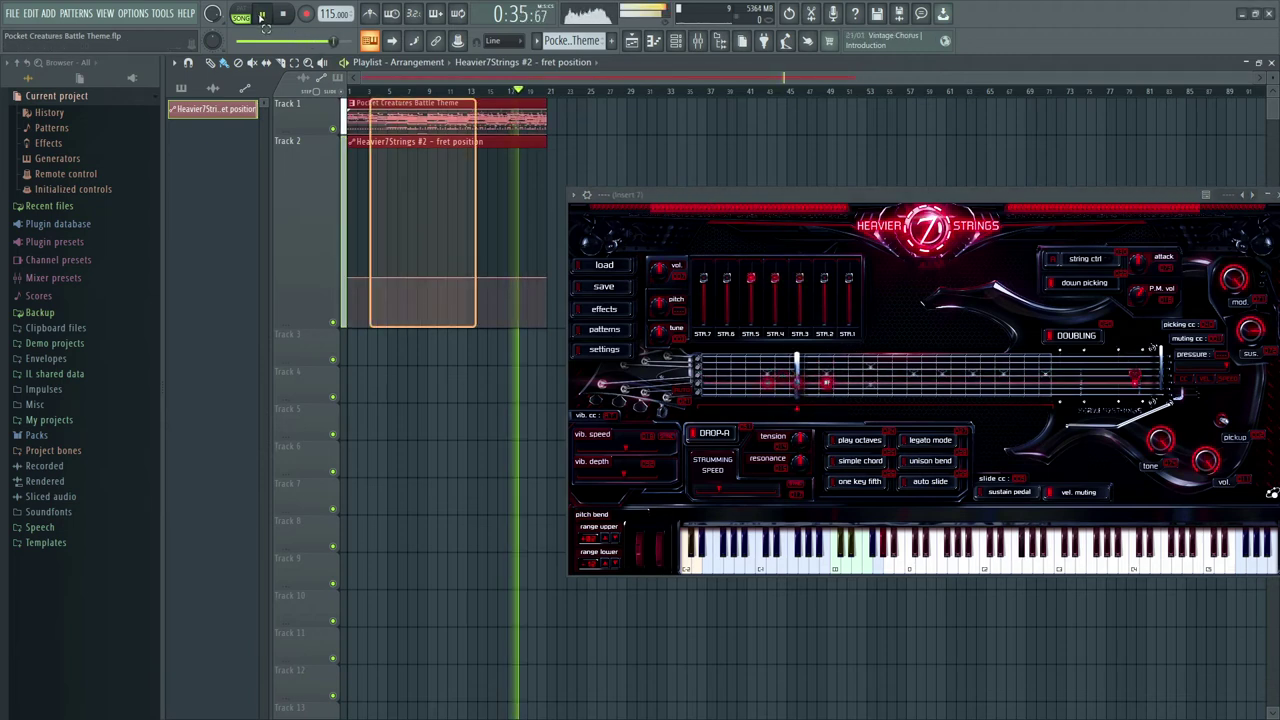
{"action": "key", "text": "space"}
Step: Raise the start and end points of the fret position automation slightly to the same level and preview the result
{"action": "left_click_drag", "start_coordinate": [477, 230], "coordinate": [483, 237]}
{"action": "left_click_drag", "start_coordinate": [433, 270], "coordinate": [350, 257]}
{"action": "mouse_move", "coordinate": [541, 281]}
{"action": "left_mouse_down"}
{"action": "mouse_move", "coordinate": [551, 259]}
{"action": "mouse_move", "coordinate": [610, 270]}
{"action": "mouse_move", "coordinate": [527, 272]}
{"action": "mouse_move", "coordinate": [540, 265]}
{"action": "left_mouse_up"}
{"action": "key", "text": "space"}
{"action": "key", "text": "space"}
Step: Extend the fret position clip on Track 2 to about bar 26 and preview the playback
{"action": "left_click_drag", "start_coordinate": [546, 141], "coordinate": [591, 138]}
{"action": "key", "text": "space"}
{"action": "key", "text": "space"}
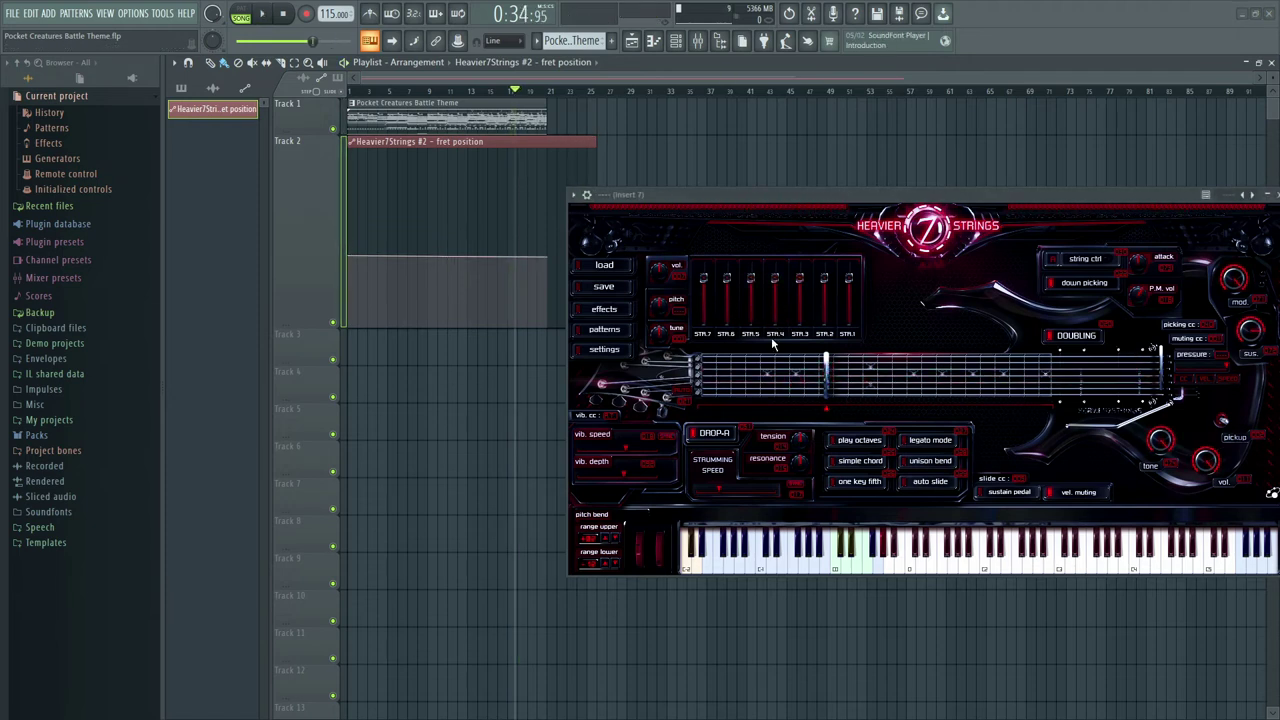
Step: Add a control point to the fret position automation at about bar 13, with the guitar window moved clear of the clip
{"action": "mouse_move", "coordinate": [826, 403]}
{"action": "left_mouse_down"}
{"action": "mouse_move", "coordinate": [783, 406]}
{"action": "mouse_move", "coordinate": [811, 405]}
{"action": "left_mouse_up"}
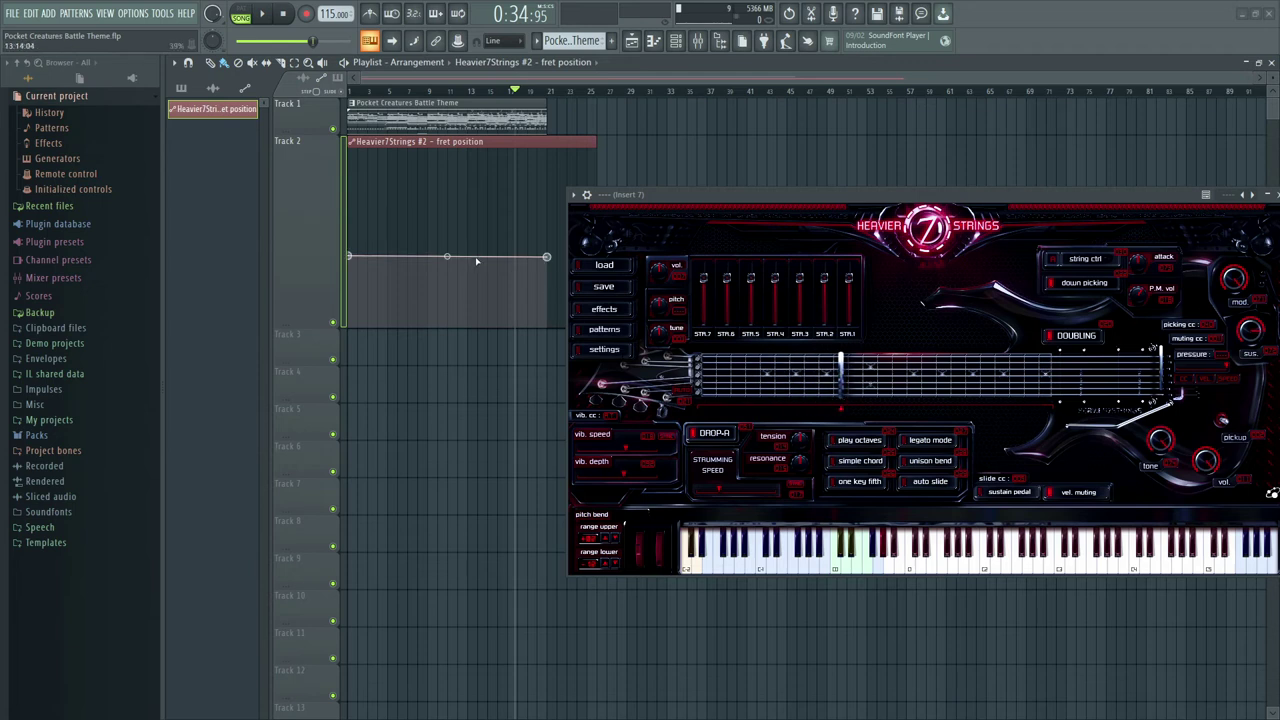
{"action": "scroll", "coordinate": [477, 261], "scroll_direction": "up", "scroll_amount": 3}
{"action": "left_click_drag", "start_coordinate": [782, 195], "coordinate": [823, 310]}
{"action": "left_click_drag", "start_coordinate": [798, 263], "coordinate": [683, 281]}
{"action": "right_click", "coordinate": [681, 257]}
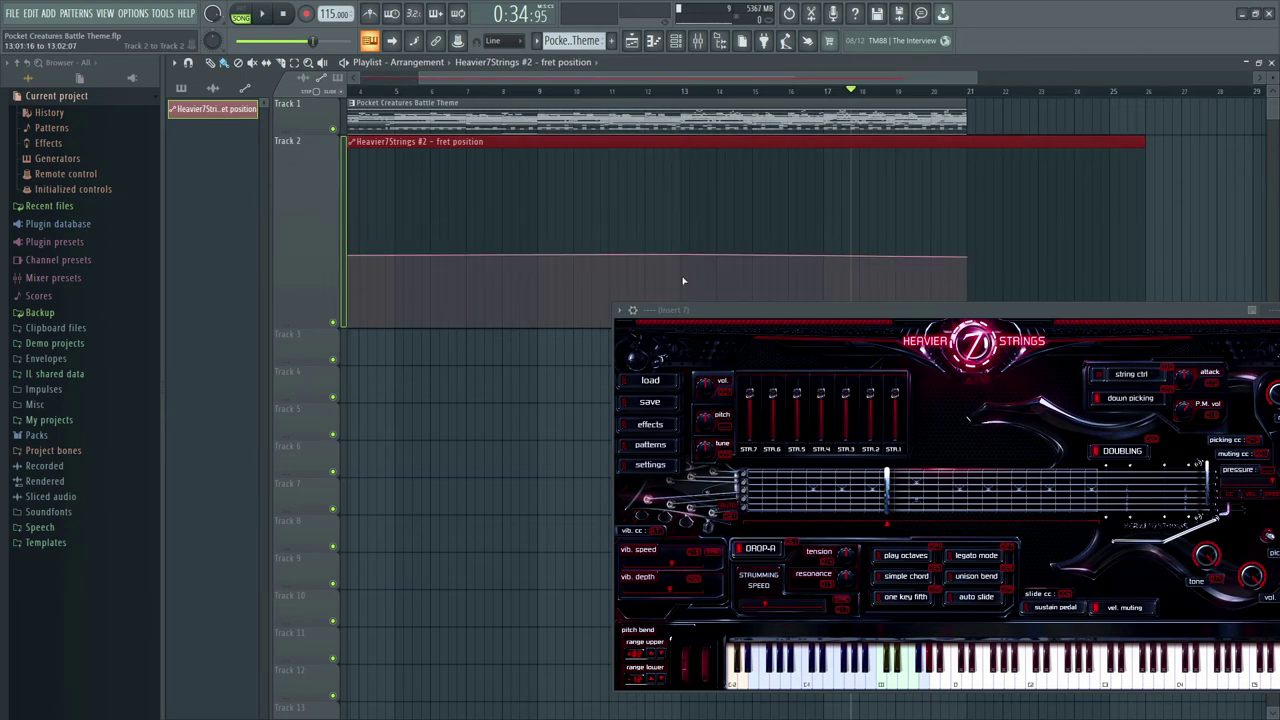
Step: Drop the fret position automation to a lower level at bar 13 and lower its end point near bar 21 to about match
{"action": "right_click", "coordinate": [683, 281]}
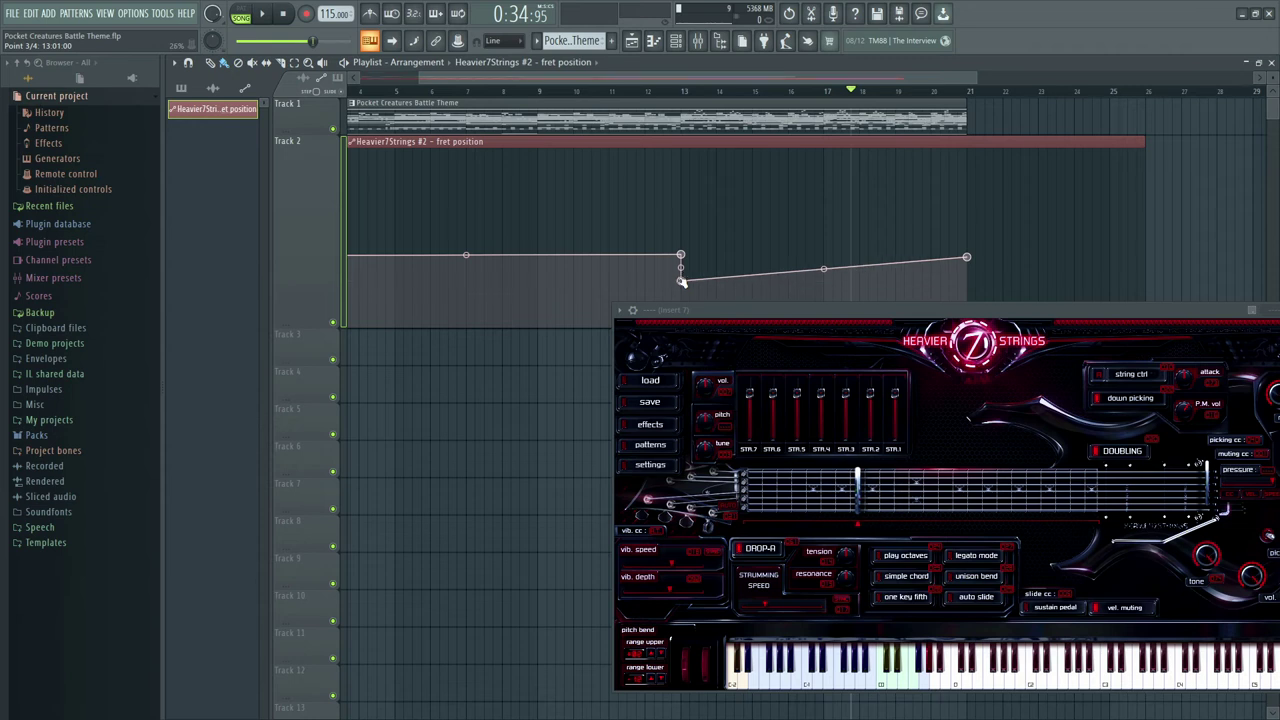
{"action": "left_click_drag", "start_coordinate": [818, 290], "coordinate": [684, 285]}
{"action": "right_click", "coordinate": [684, 285]}
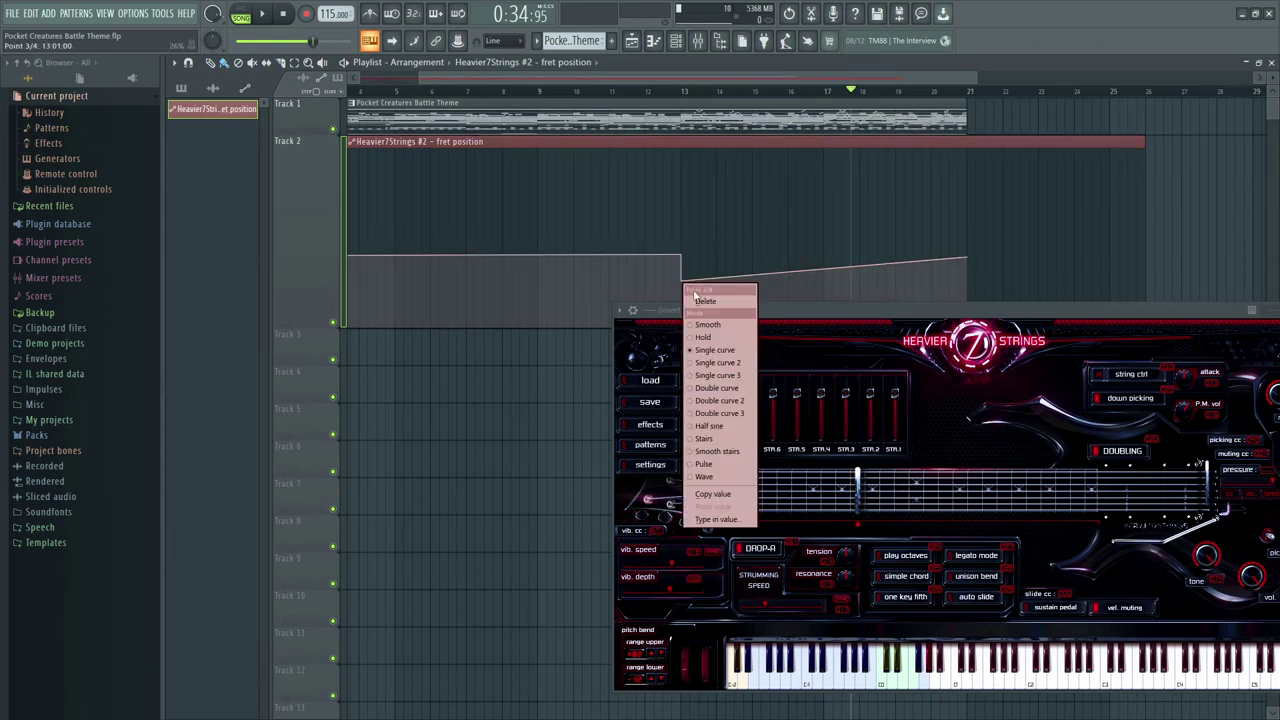
{"action": "left_click", "coordinate": [841, 293]}
{"action": "left_click_drag", "start_coordinate": [882, 269], "coordinate": [824, 281]}
{"action": "mouse_move", "coordinate": [824, 276]}
{"action": "left_mouse_down"}
{"action": "mouse_move", "coordinate": [920, 277]}
{"action": "mouse_move", "coordinate": [824, 268]}
{"action": "left_mouse_up"}
{"action": "left_click_drag", "start_coordinate": [968, 257], "coordinate": [960, 285]}
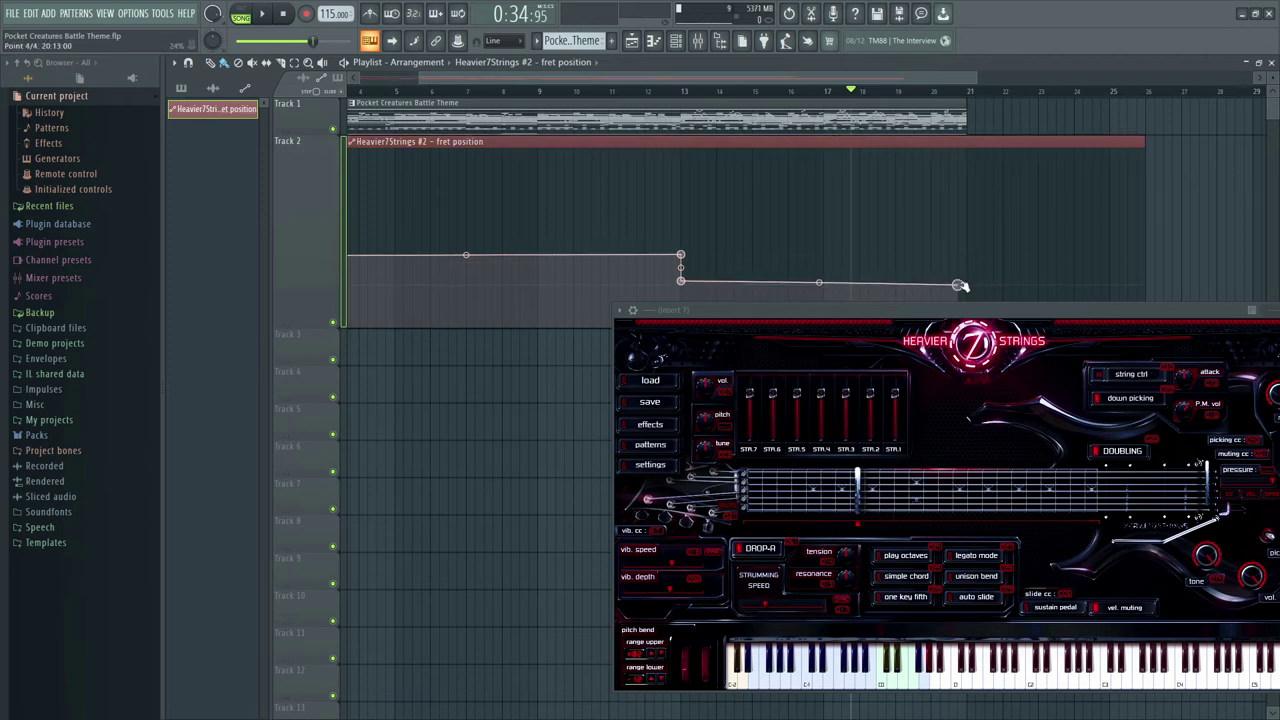
Step: Play the song from about bar 13 to check the lowered fret position
{"action": "left_click", "coordinate": [628, 92]}
{"action": "key", "text": "space"}
{"action": "left_click", "coordinate": [683, 92]}
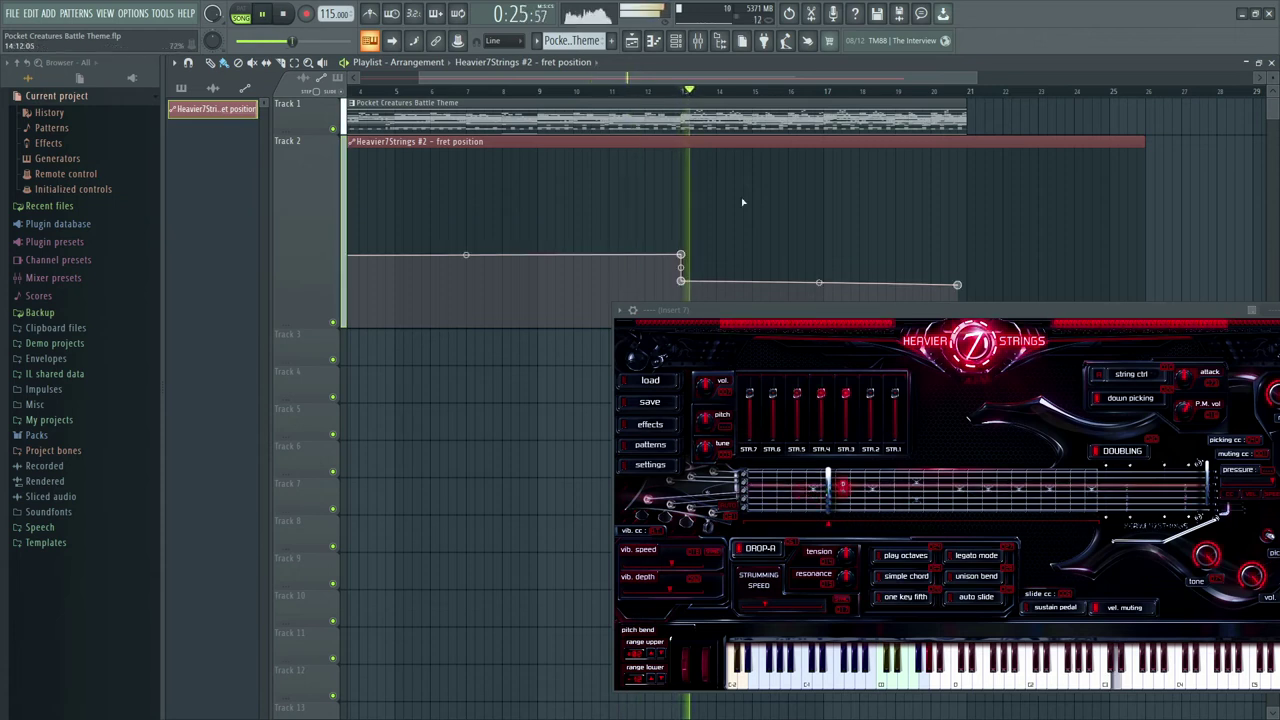
{"action": "key", "text": "space"}
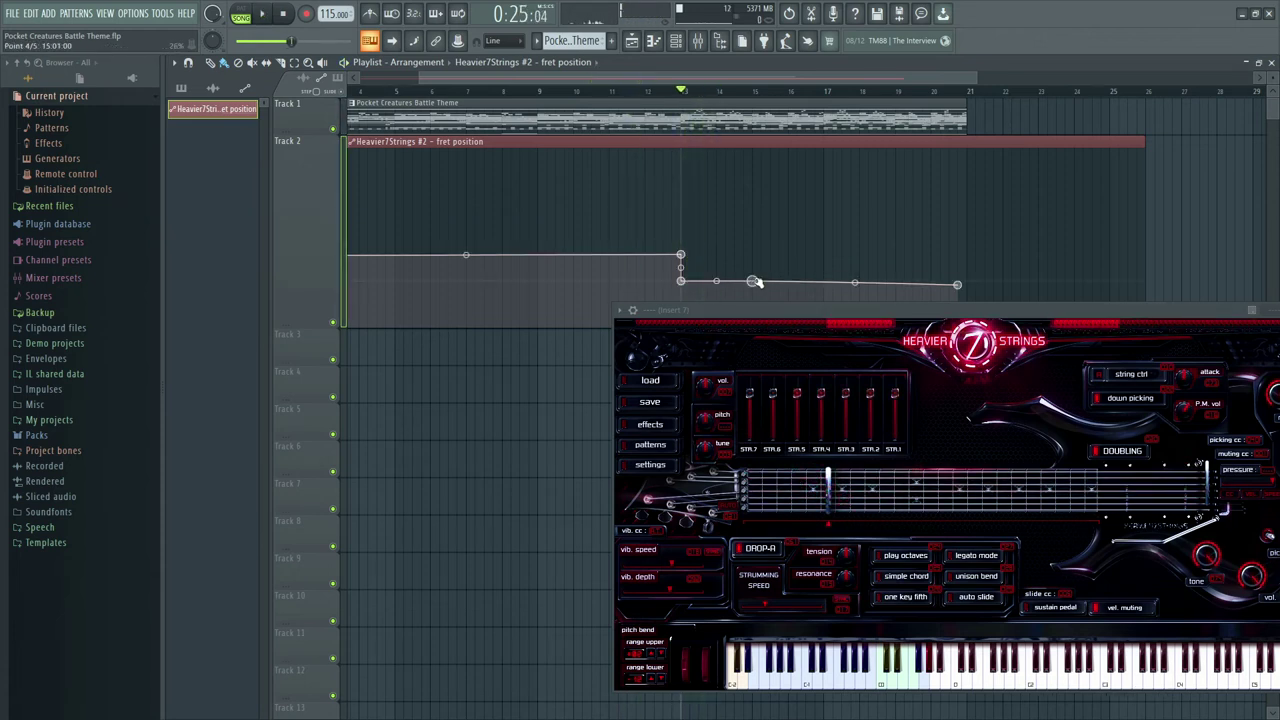
Step: Raise the fret position automation back to its earlier level at bar 15, bring the end point up to match, and preview the playback
{"action": "left_click_drag", "start_coordinate": [755, 281], "coordinate": [752, 254]}
{"action": "key", "text": "space"}
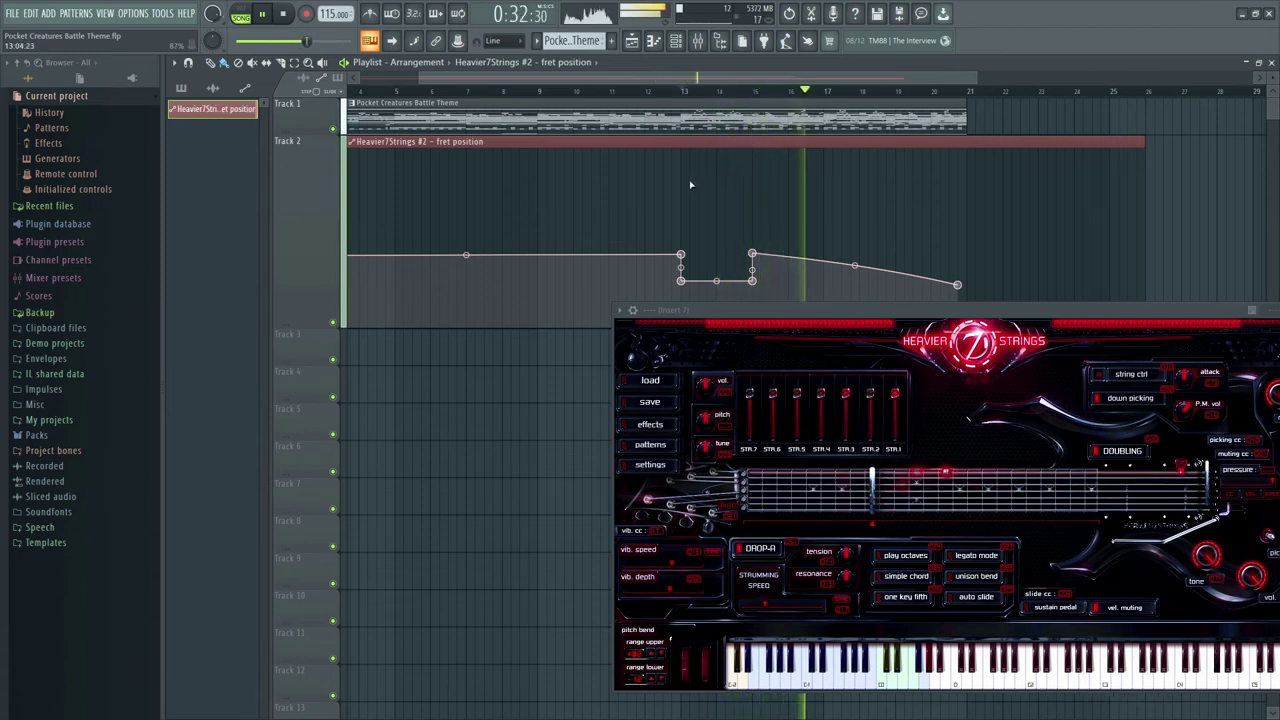
{"action": "left_click_drag", "start_coordinate": [957, 285], "coordinate": [966, 258]}
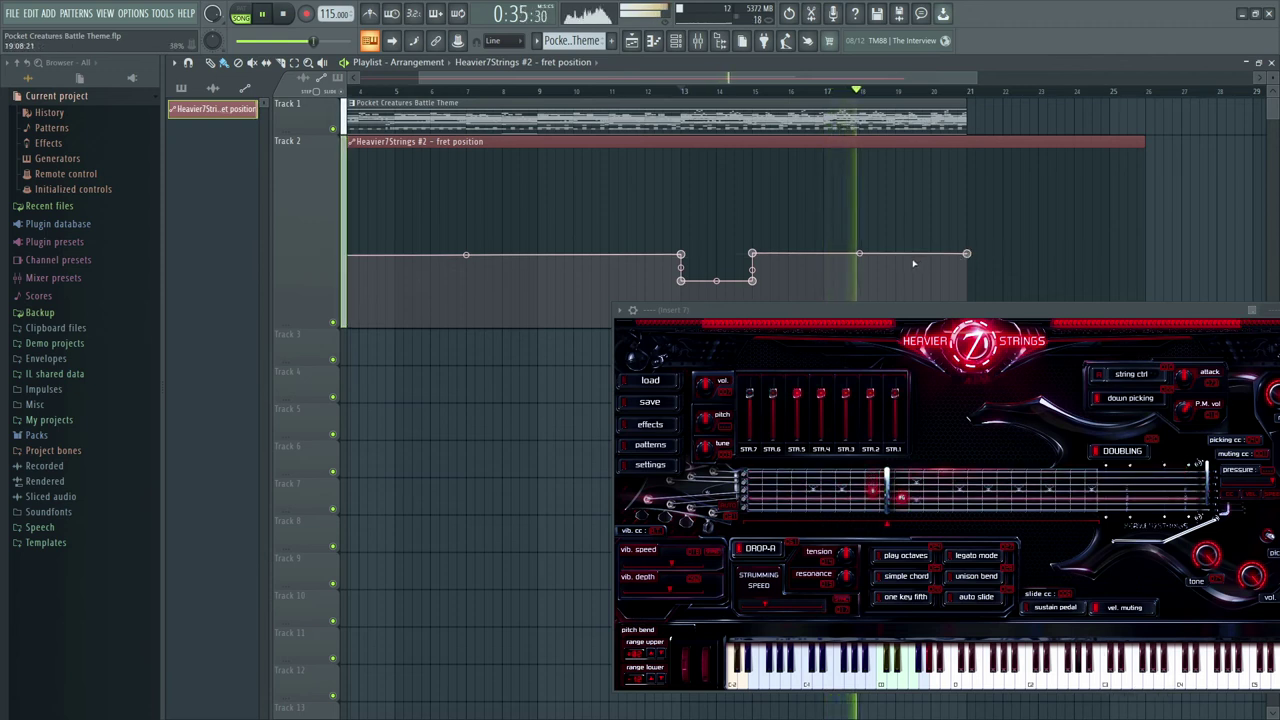
{"action": "key", "text": "space"}
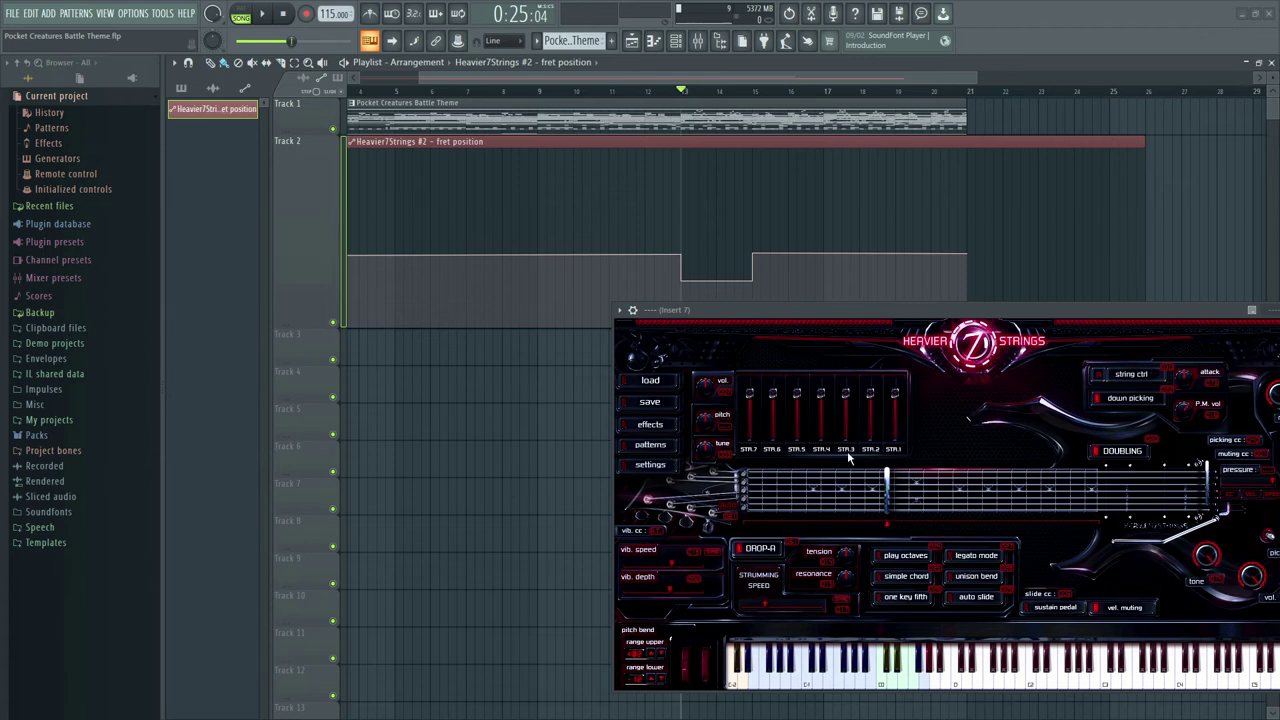
Step: Browse the Insert 7 guitar's parameters and create an automation clip for string ctrl
{"action": "left_click", "coordinate": [619, 310]}
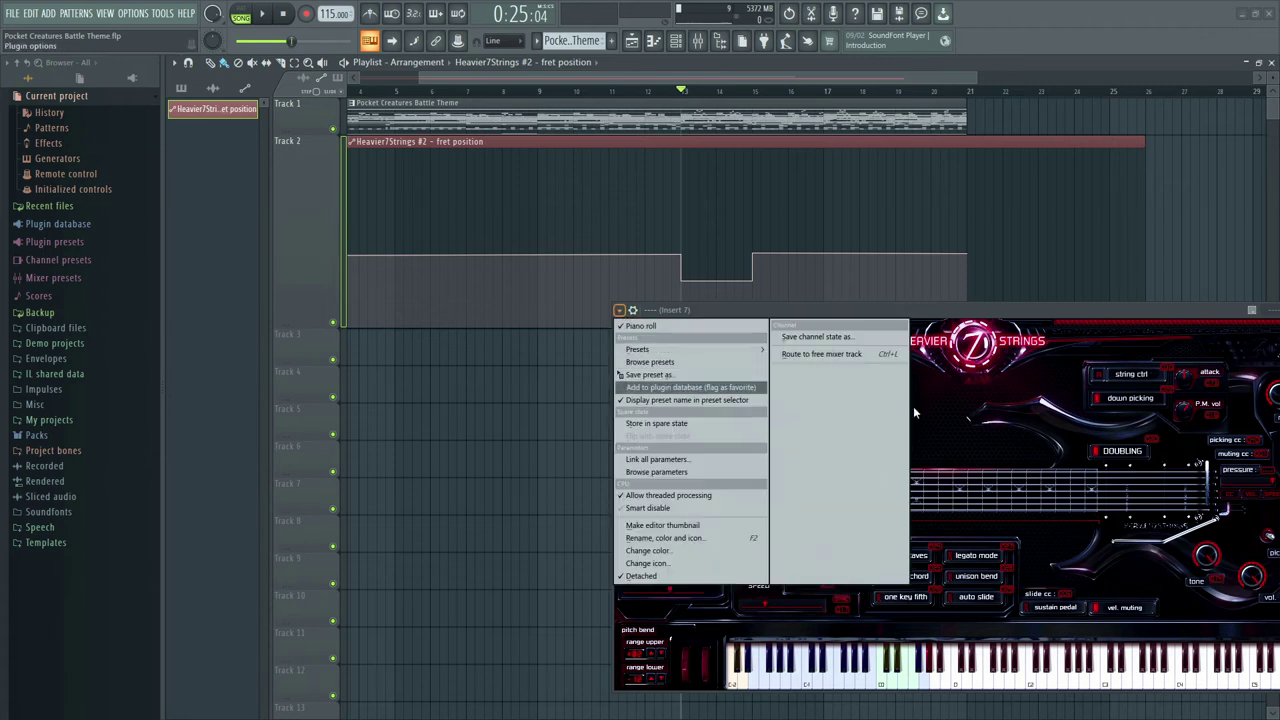
{"action": "left_click", "coordinate": [674, 471]}
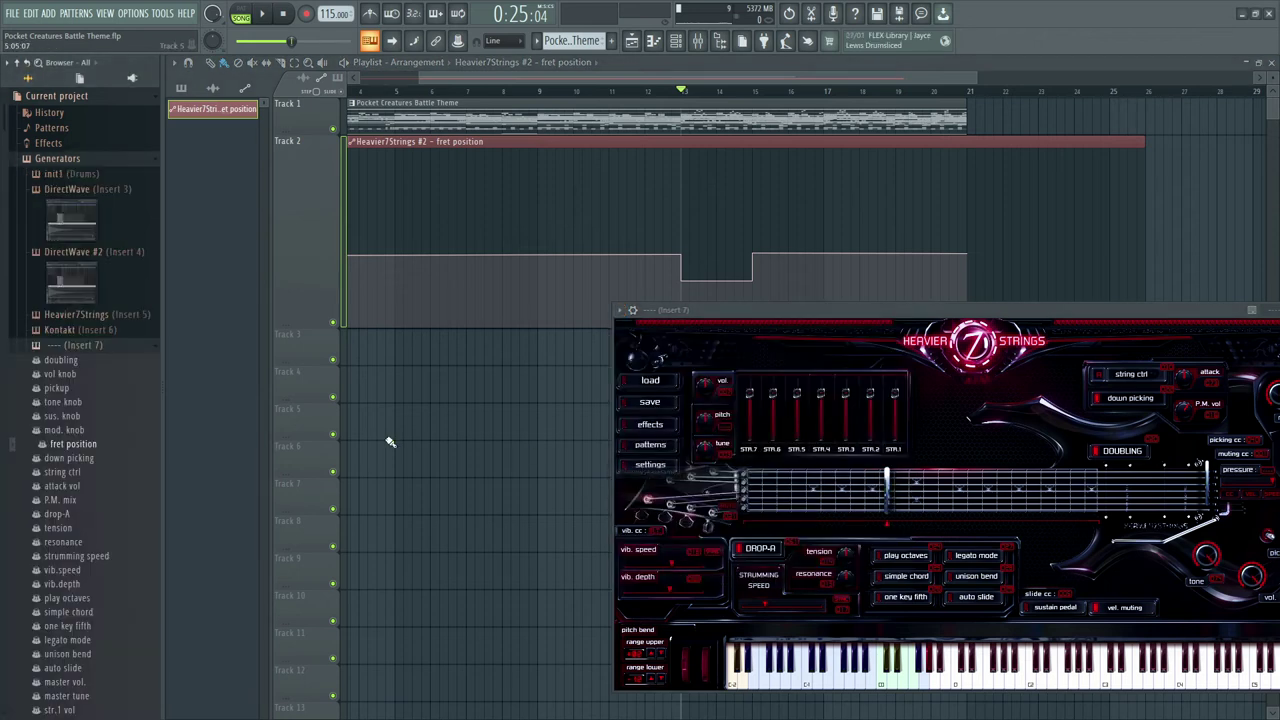
{"action": "scroll", "coordinate": [95, 440], "scroll_direction": "down", "scroll_amount": 3}
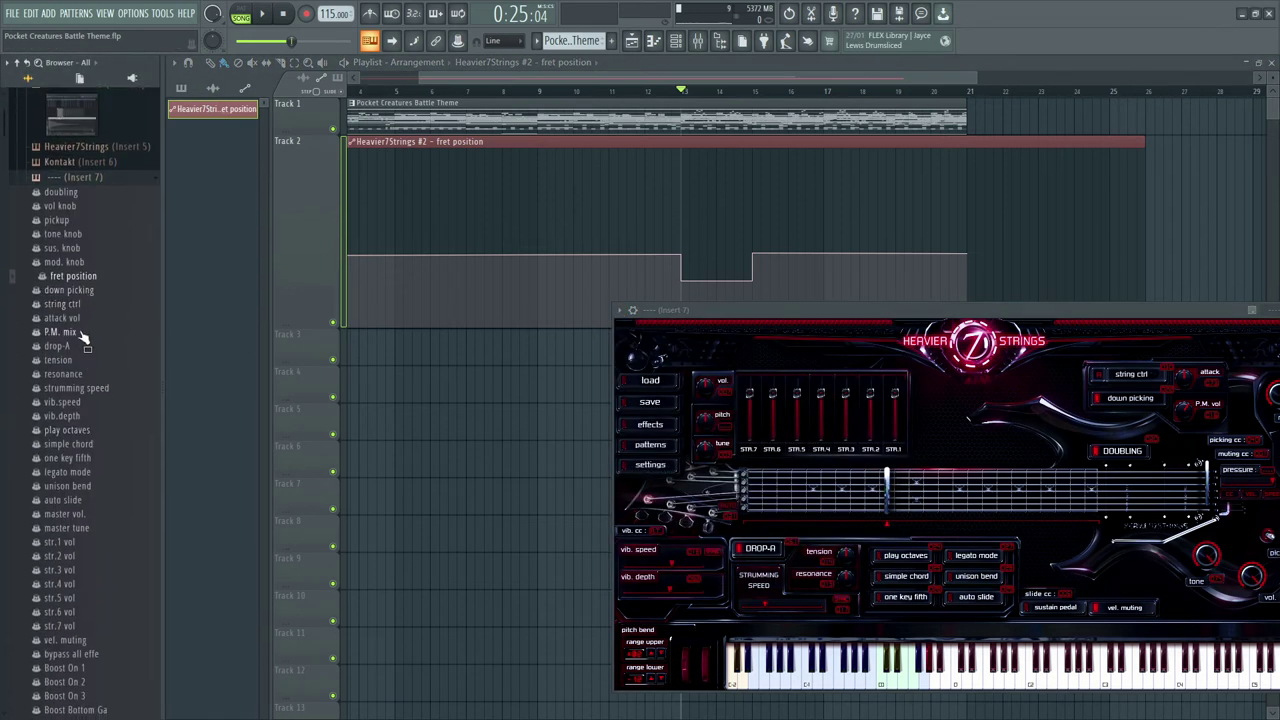
{"action": "scroll", "coordinate": [88, 312], "scroll_direction": "down", "scroll_amount": 2}
{"action": "key", "text": "Down"}
{"action": "left_click", "coordinate": [78, 222]}
{"action": "right_click", "coordinate": [80, 222]}
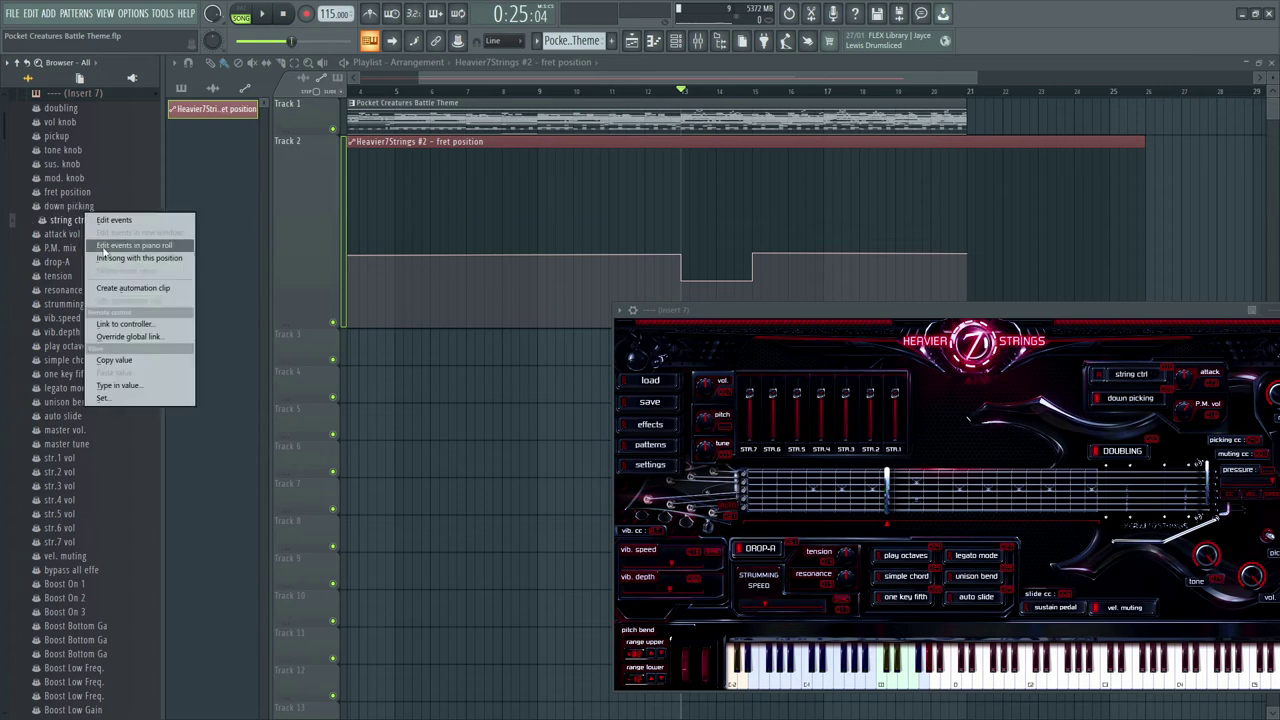
{"action": "left_click", "coordinate": [120, 290]}
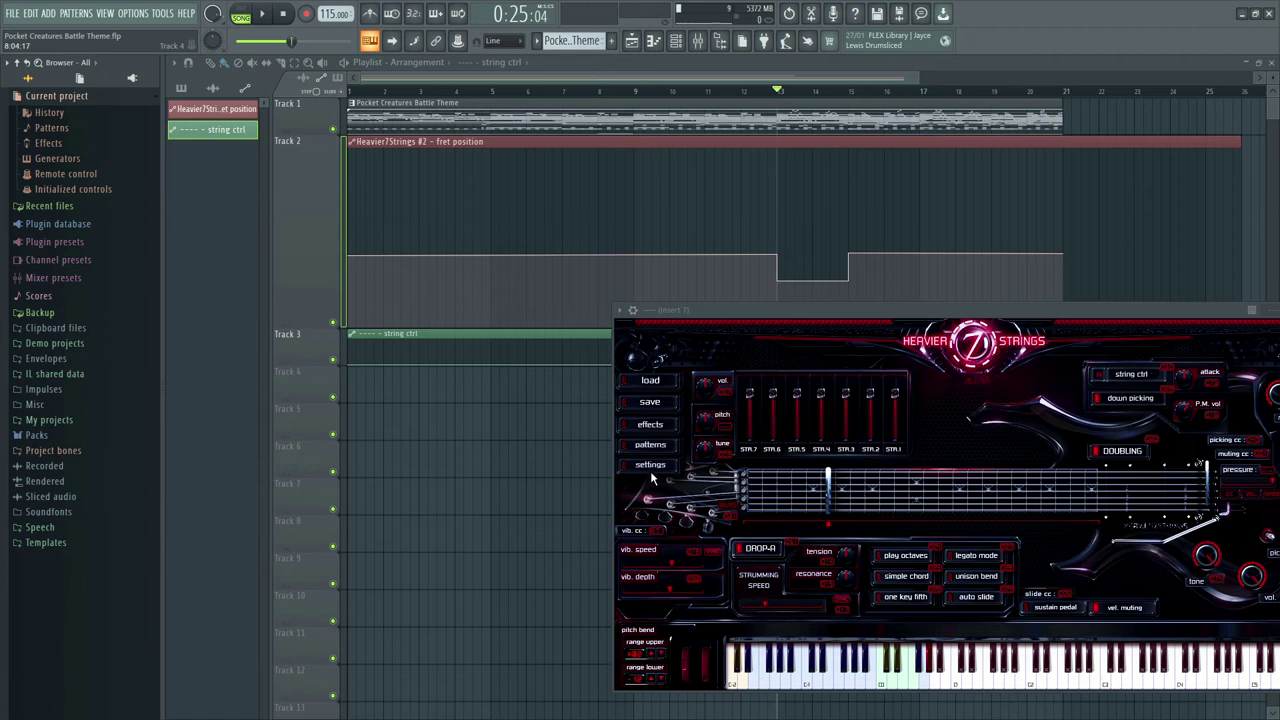
Step: Enlarge Track 3 in the playlist to give the string ctrl automation clip more height
{"action": "left_click", "coordinate": [295, 375]}
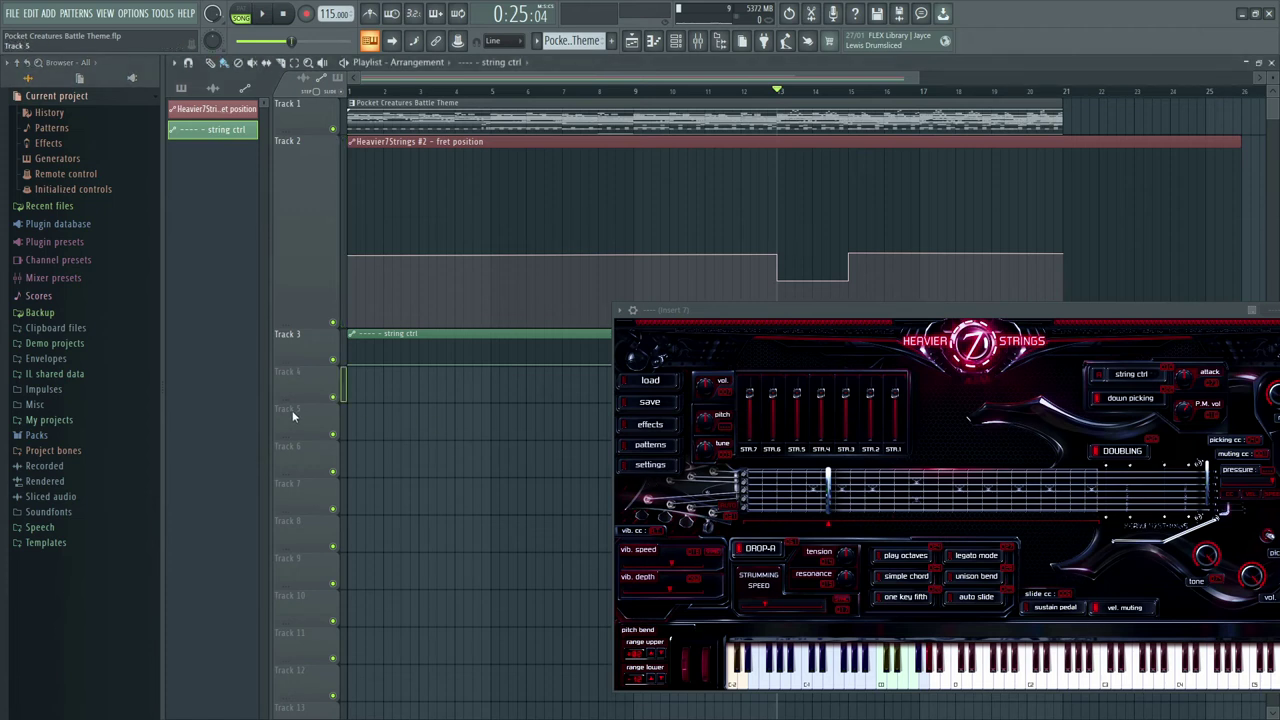
{"action": "left_click_drag", "start_coordinate": [289, 364], "coordinate": [292, 474]}
{"action": "key", "text": "space"}
{"action": "key", "text": "space"}
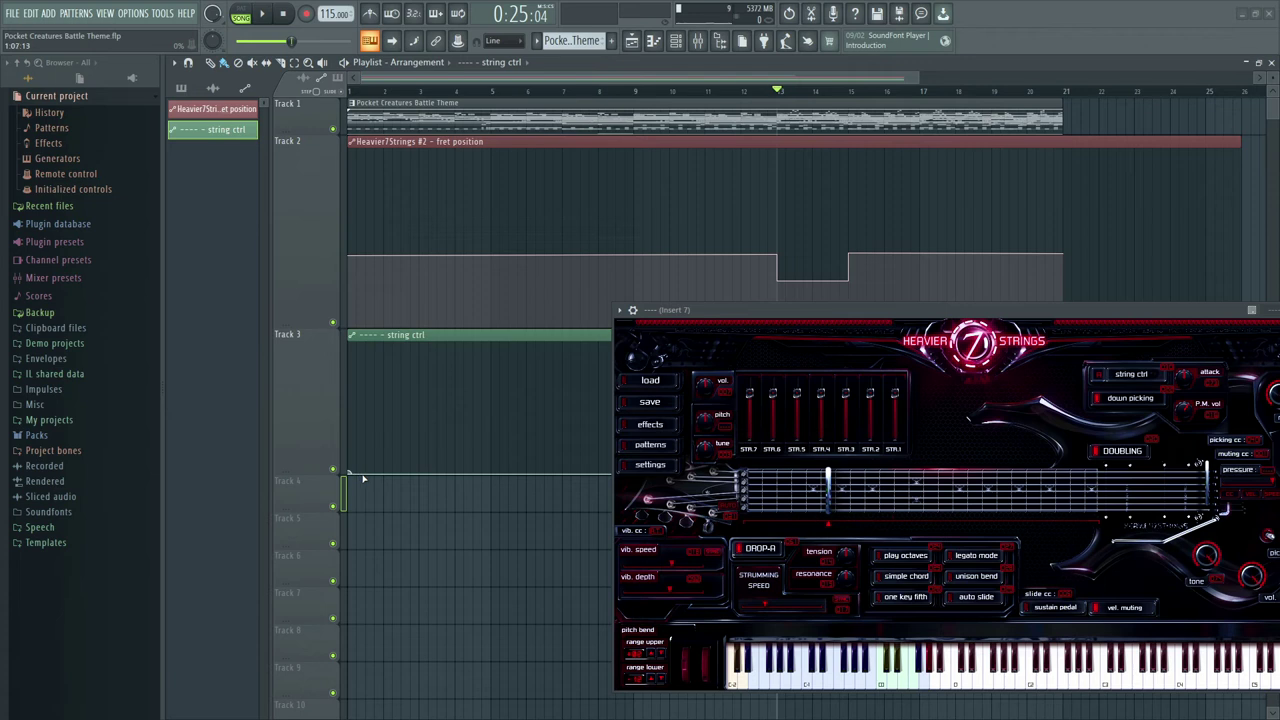
Step: Raise the start and end points of the string ctrl automation to nearly the same high level and preview the playback
{"action": "left_click_drag", "start_coordinate": [352, 475], "coordinate": [1231, 370]}
{"action": "left_click_drag", "start_coordinate": [984, 508], "coordinate": [940, 400]}
{"action": "key", "text": "space"}
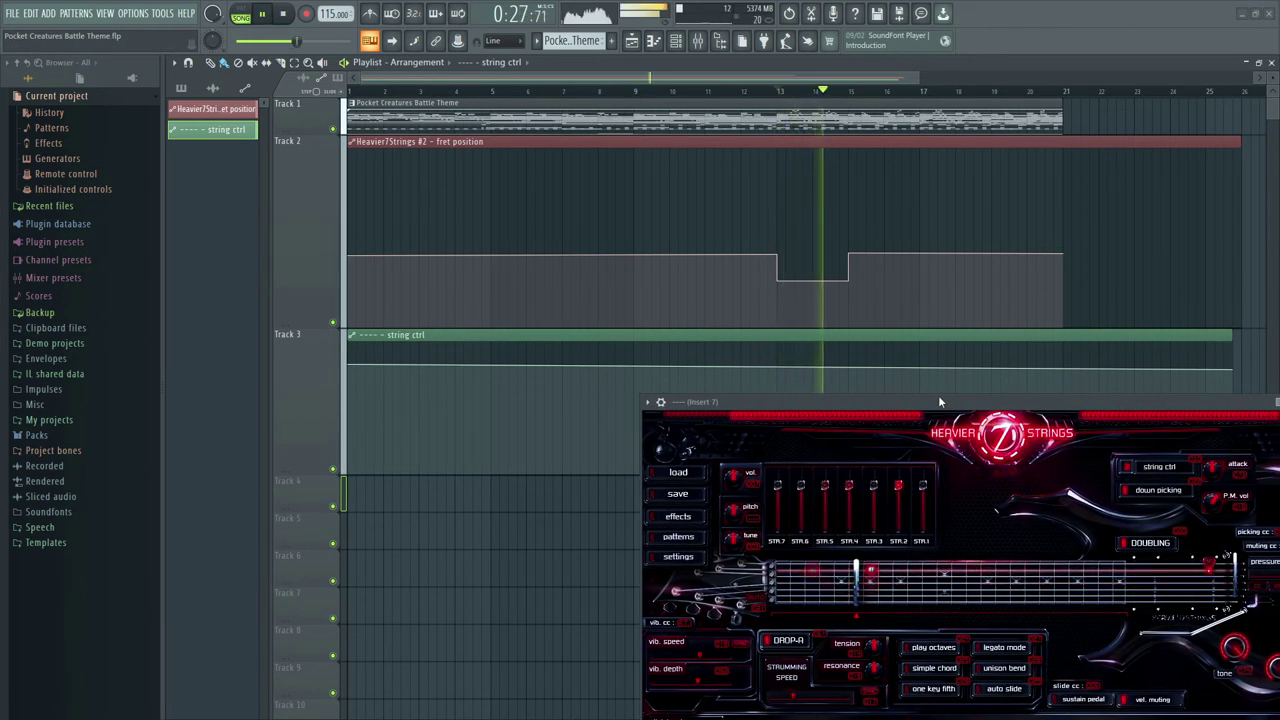
{"action": "left_click_drag", "start_coordinate": [939, 398], "coordinate": [902, 385]}
{"action": "key", "text": "space"}
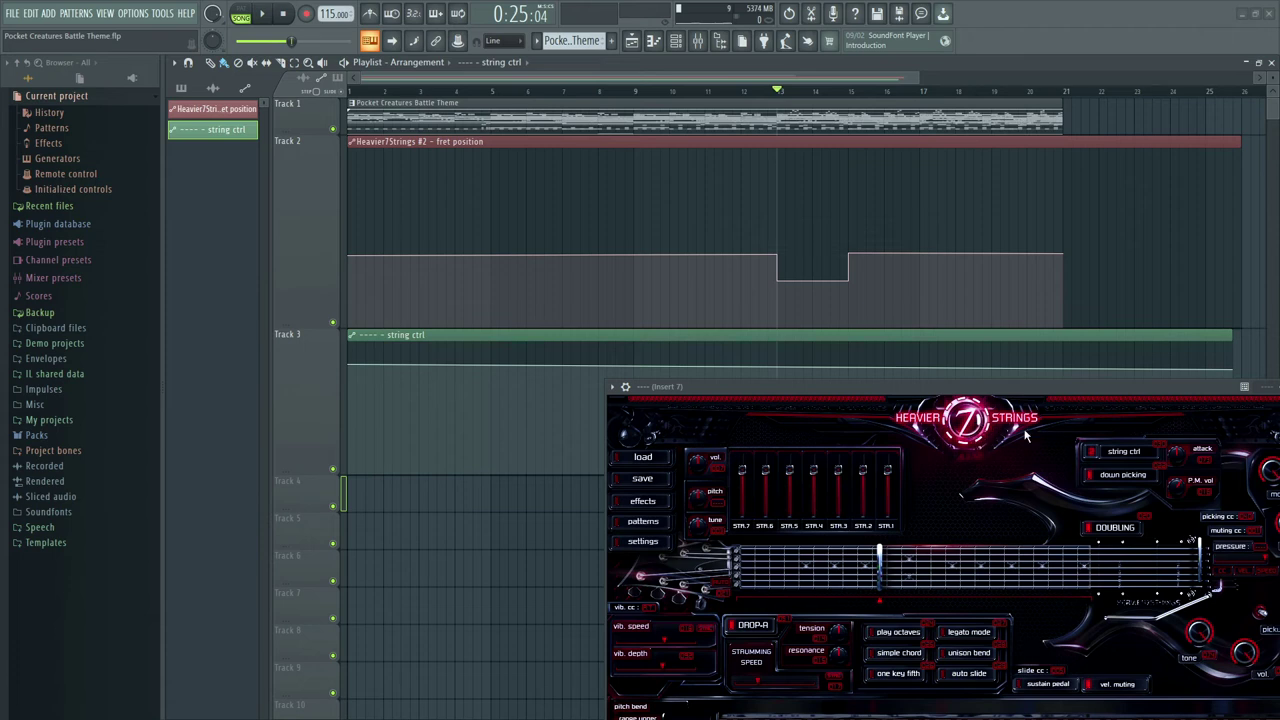
Step: Replace the 001 Acoustic Piano #7 channel with the Heavier7Strings plugin
{"action": "key", "text": "F6"}
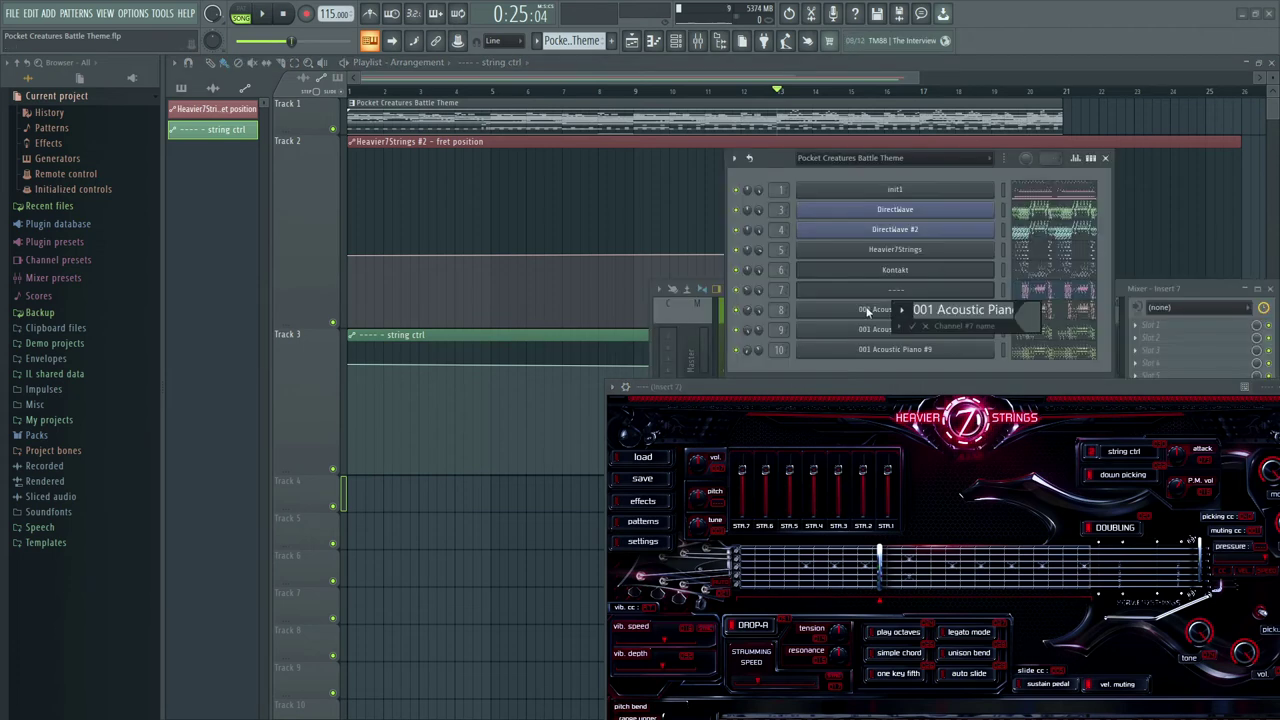
{"action": "right_click", "coordinate": [868, 311]}
{"action": "mouse_move", "coordinate": [1063, 405]}
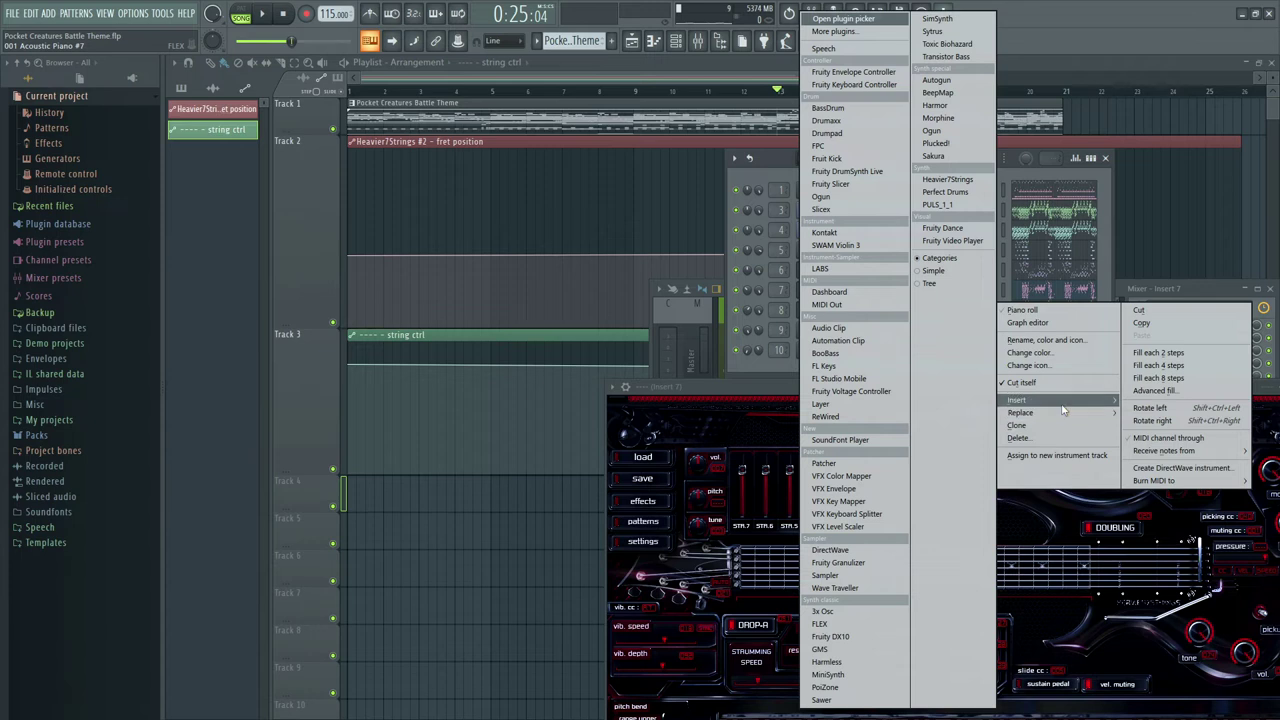
{"action": "left_click", "coordinate": [942, 180]}
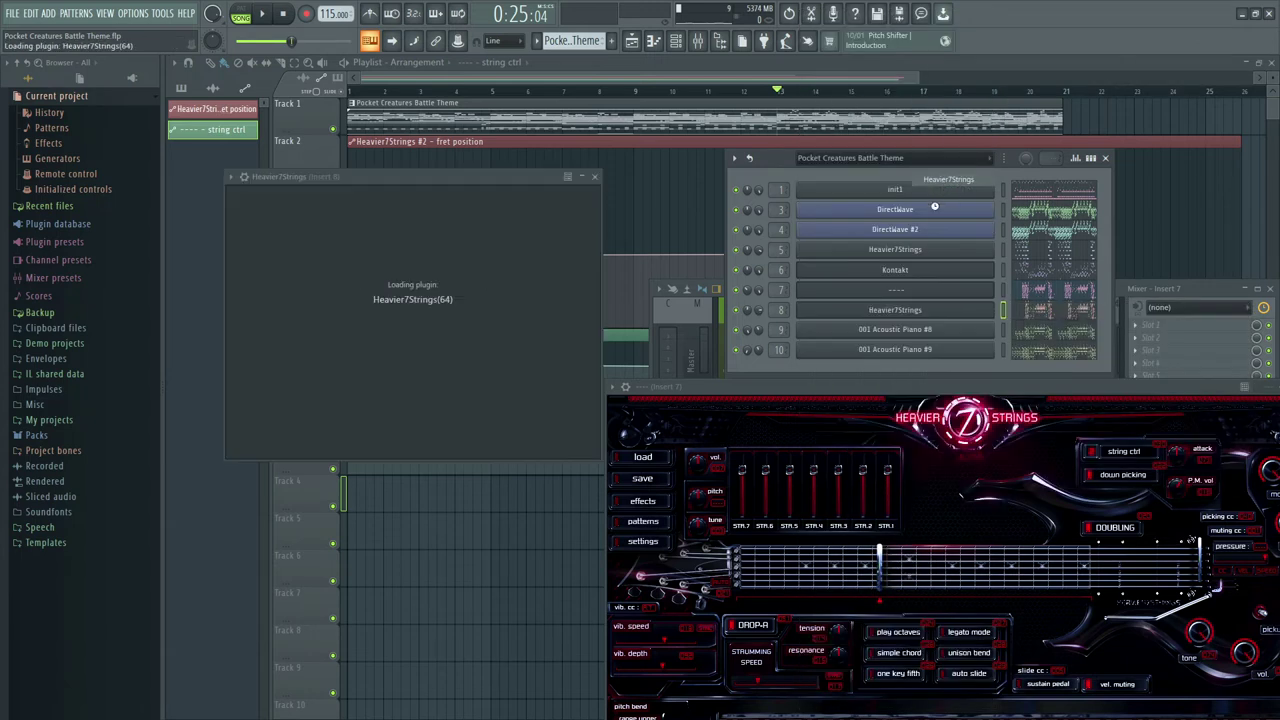
Step: Choose a pattern from the Epic Riffs group in the new Heavier7Strings guitar and close the plugin window
{"action": "left_click", "coordinate": [266, 312]}
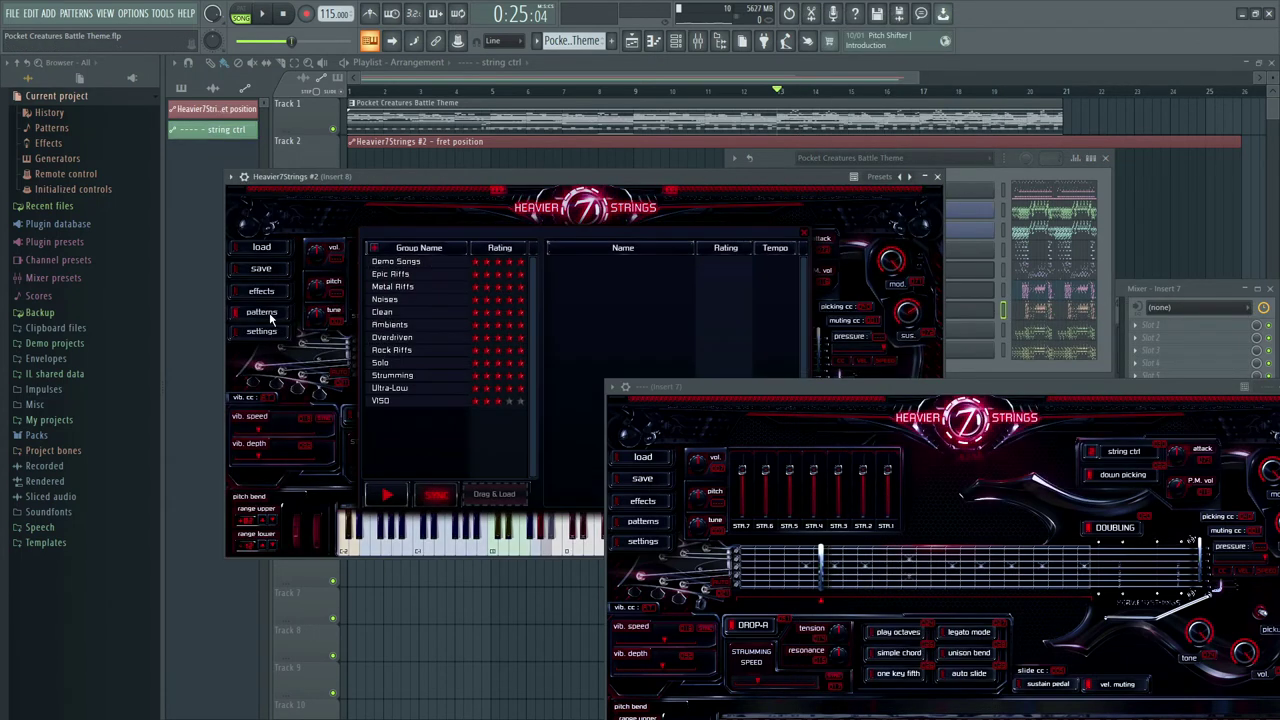
{"action": "left_click", "coordinate": [395, 274]}
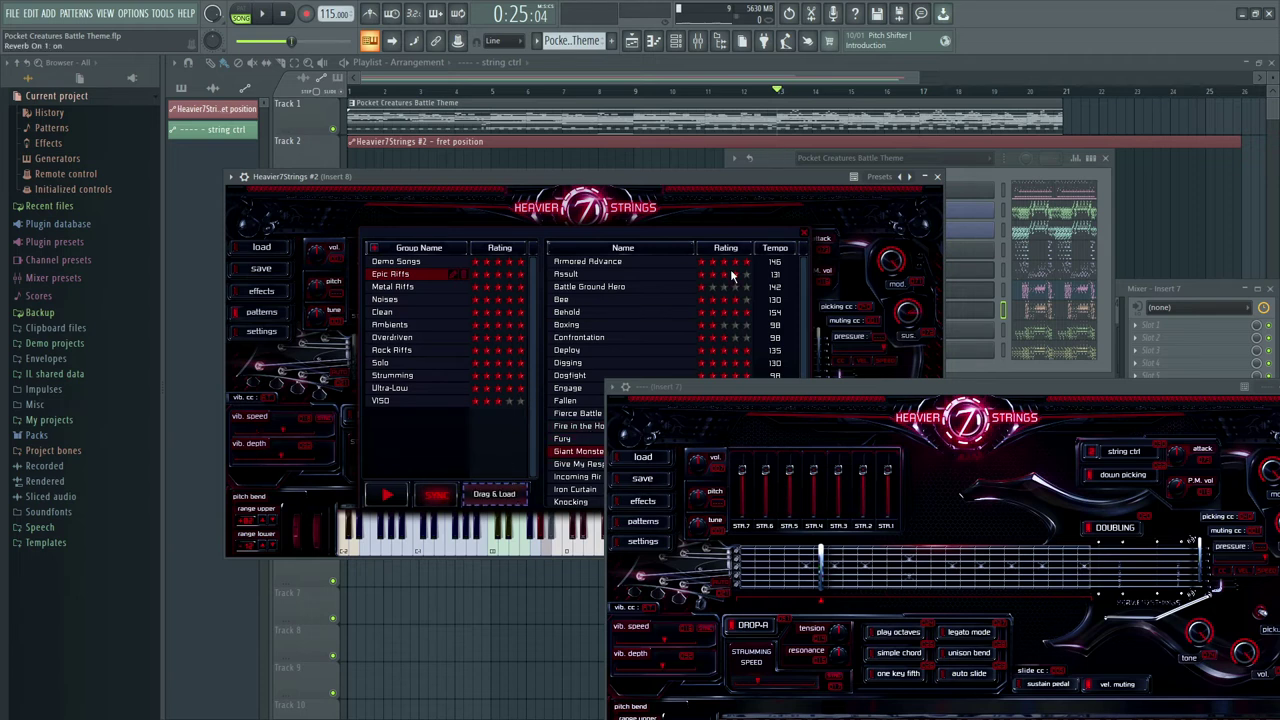
{"action": "left_click", "coordinate": [805, 235]}
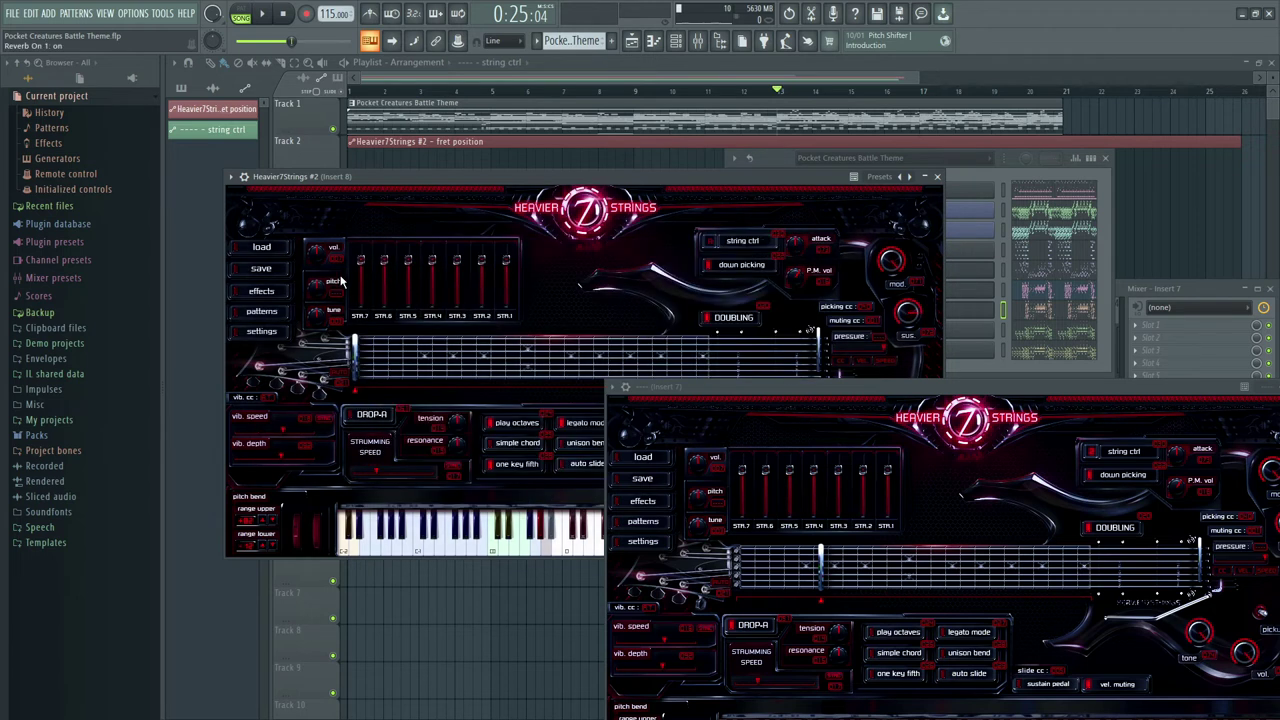
{"action": "left_click", "coordinate": [937, 176]}
Step: Move the mixer into clear view and lower Insert 8's volume to about -7 dB during playback
{"action": "left_click", "coordinate": [1122, 300]}
{"action": "left_click_drag", "start_coordinate": [950, 287], "coordinate": [843, 173]}
{"action": "left_click", "coordinate": [830, 269]}
{"action": "left_click", "coordinate": [838, 326]}
{"action": "left_click_drag", "start_coordinate": [838, 326], "coordinate": [838, 342]}
{"action": "left_click", "coordinate": [263, 14]}
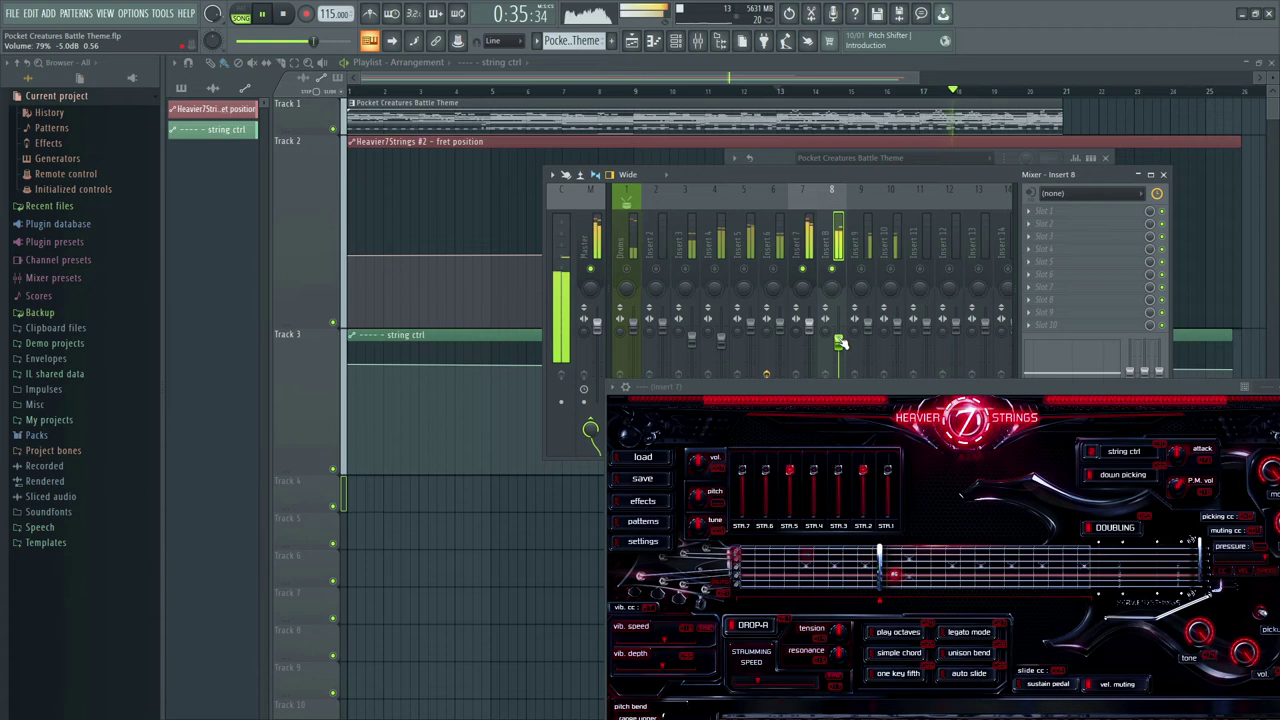
{"action": "left_click_drag", "start_coordinate": [841, 341], "coordinate": [841, 349]}
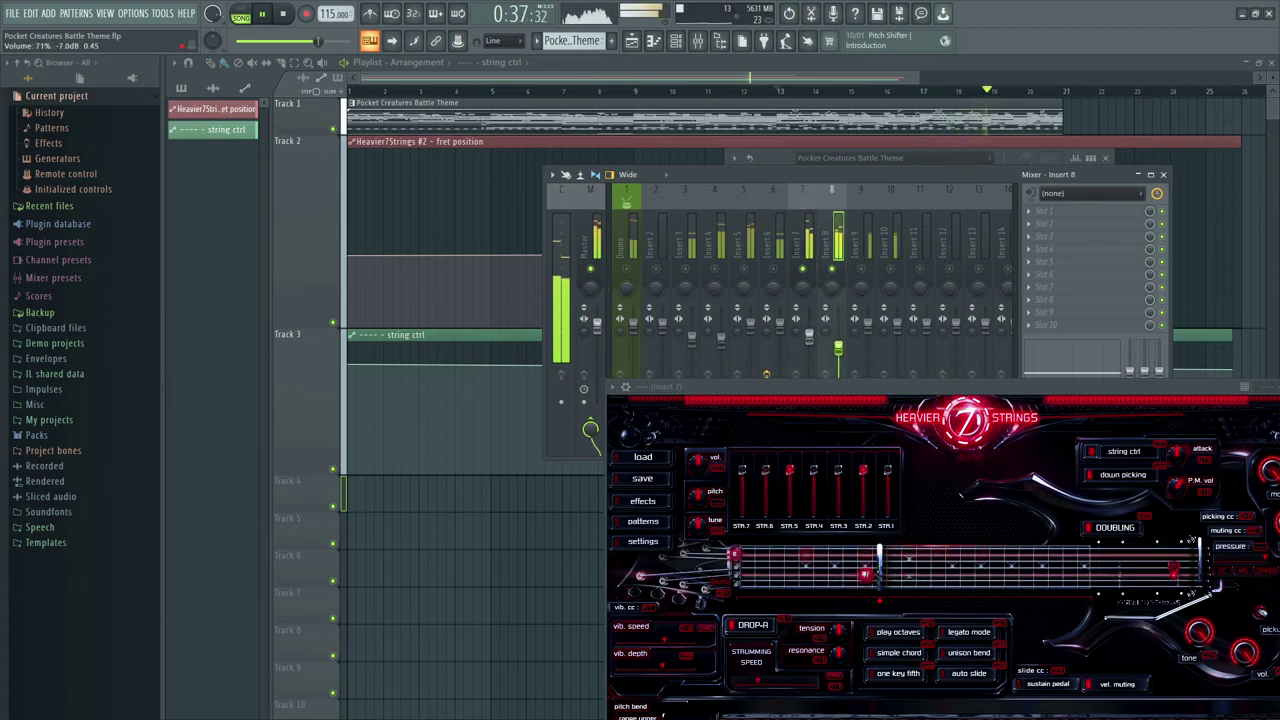
Step: Lower Insert 5's volume to about -4.2 dB, soloing the track to judge its level
{"action": "left_click", "coordinate": [772, 273]}
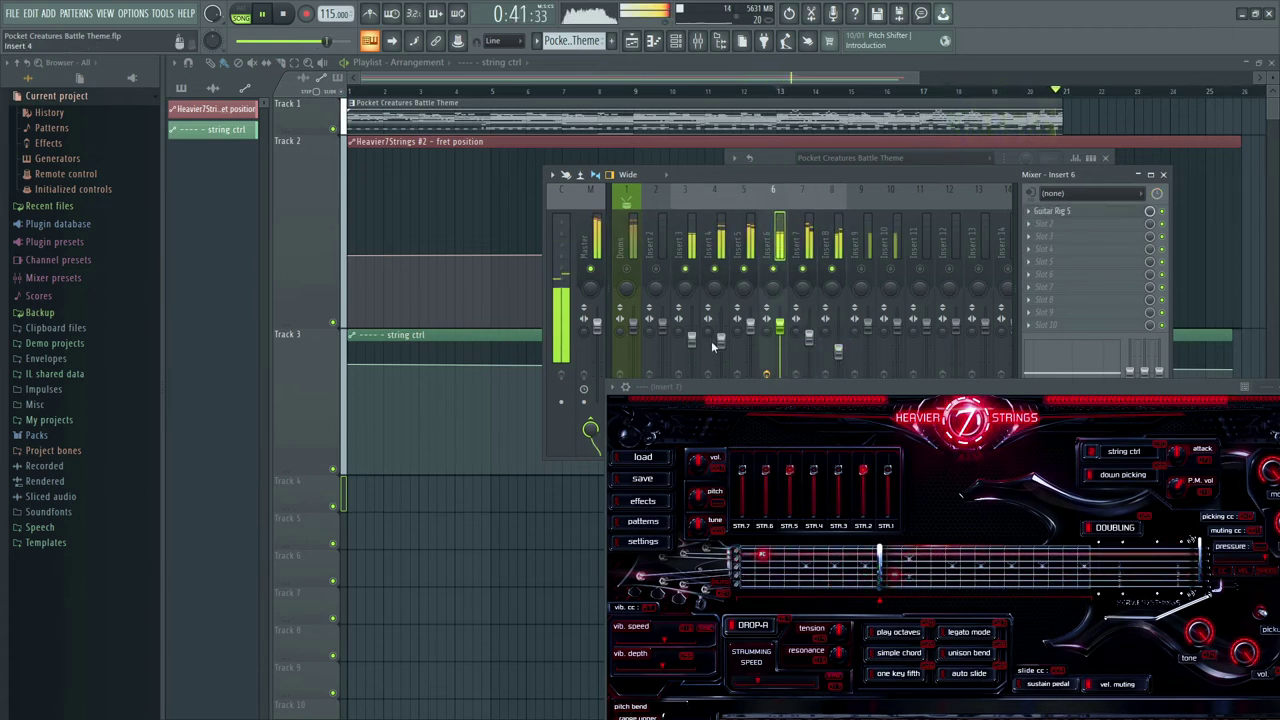
{"action": "left_click_drag", "start_coordinate": [750, 323], "coordinate": [750, 337]}
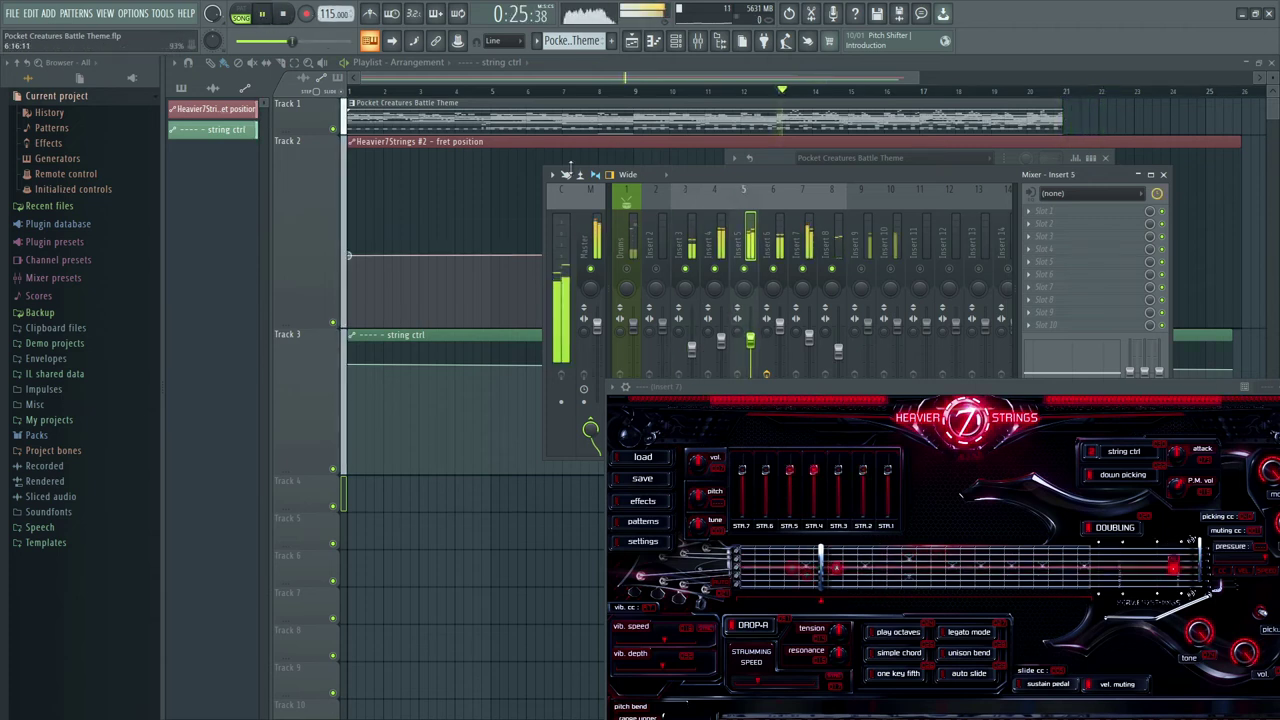
{"action": "right_click", "coordinate": [744, 269]}
{"action": "left_click_drag", "start_coordinate": [751, 343], "coordinate": [751, 341]}
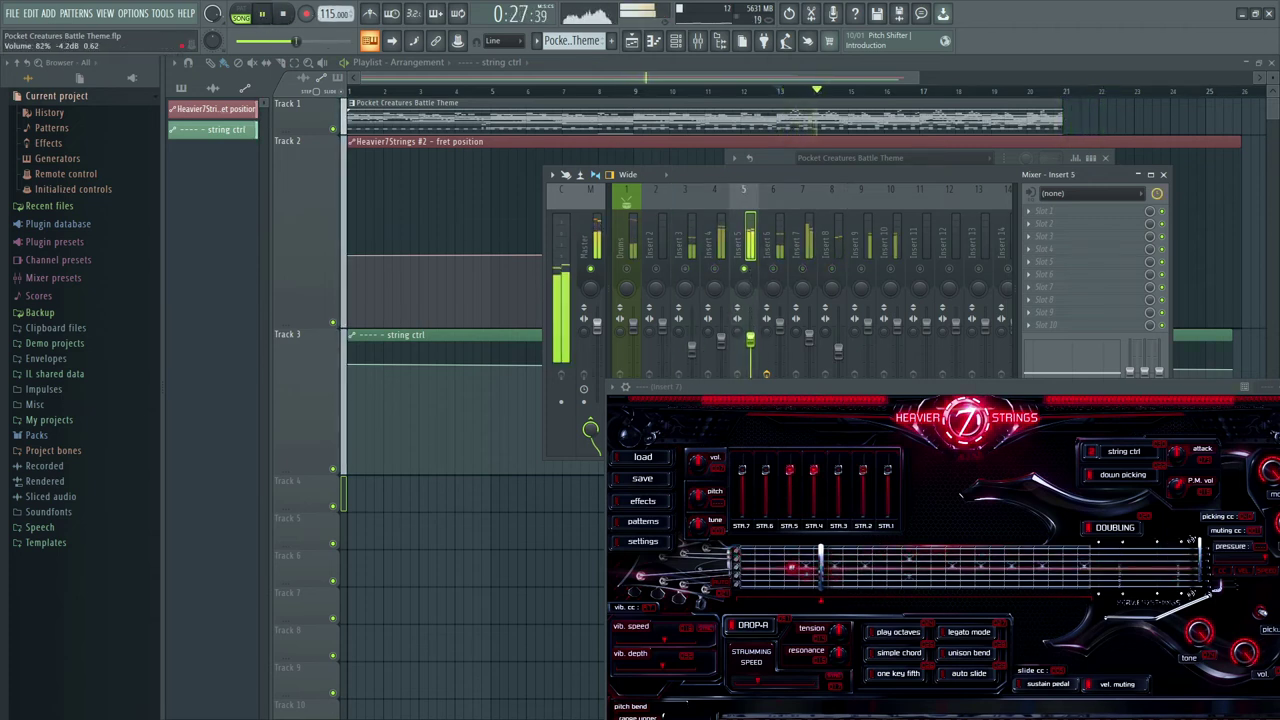
Step: Listen to Insert 6 in solo, and with all tracks playing lower Insert 4 to about -9.3 dB and Insert 7 slightly
{"action": "left_click", "coordinate": [774, 269]}
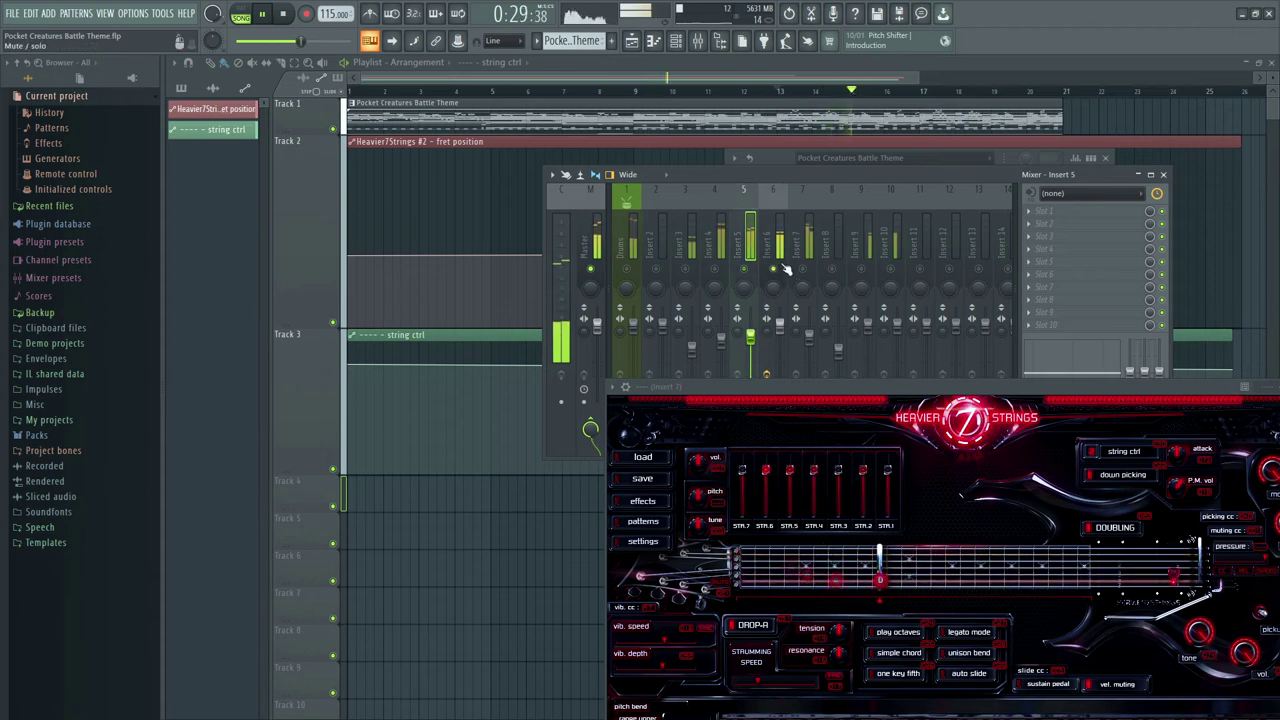
{"action": "right_click", "coordinate": [780, 268]}
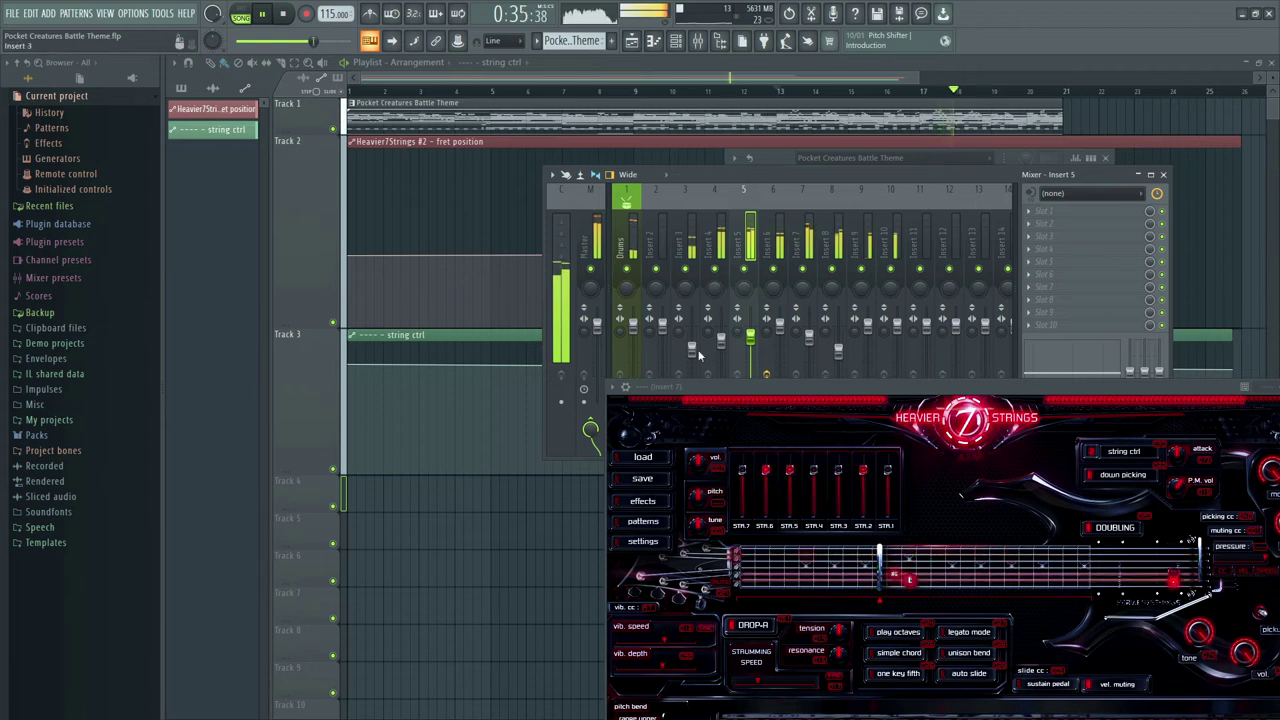
{"action": "left_click_drag", "start_coordinate": [720, 333], "coordinate": [721, 356]}
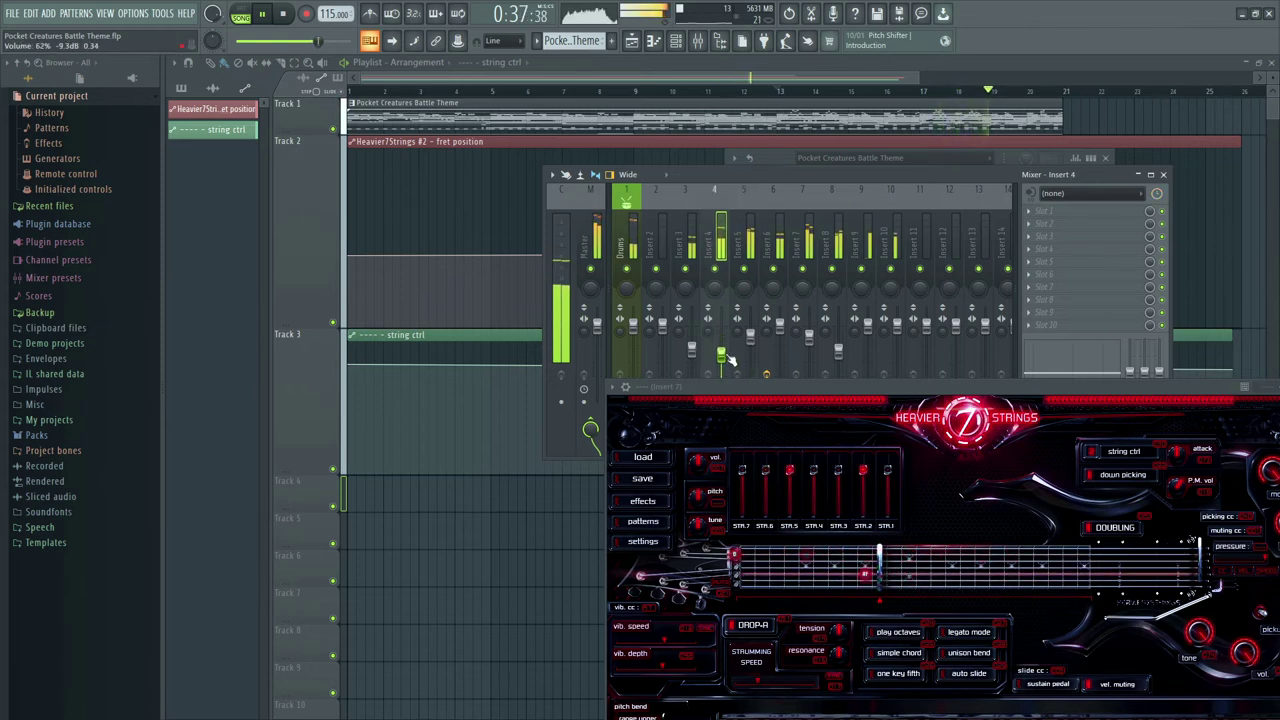
{"action": "left_click_drag", "start_coordinate": [812, 339], "coordinate": [814, 349]}
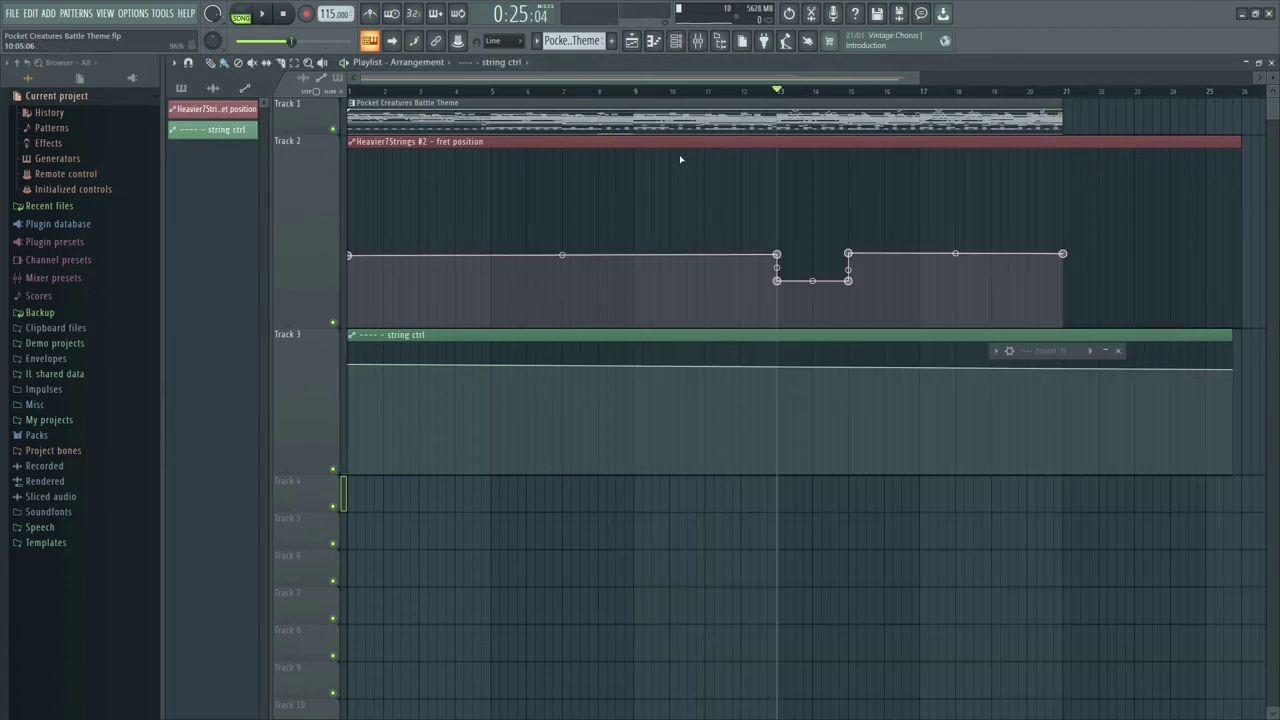
Step: Replace the 001 Acoustic Piano #8 channel's instrument with Kontakt
{"action": "left_click", "coordinate": [675, 41]}
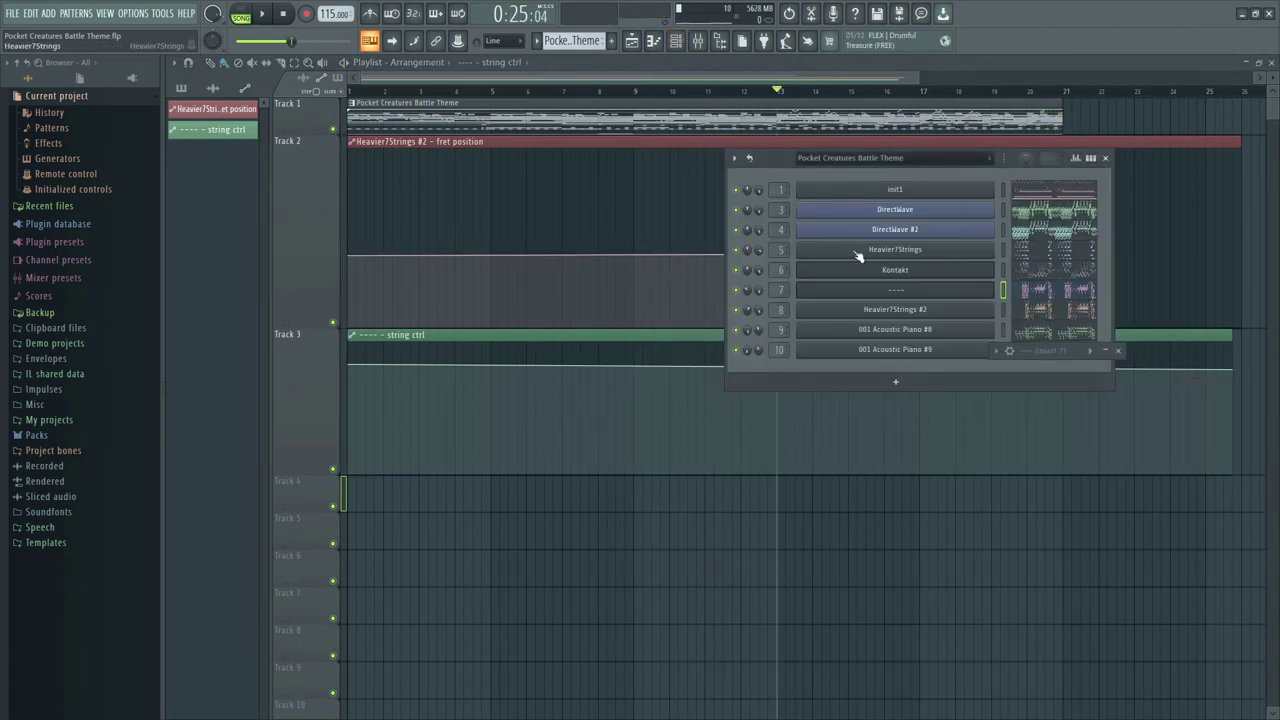
{"action": "right_click", "coordinate": [908, 330]}
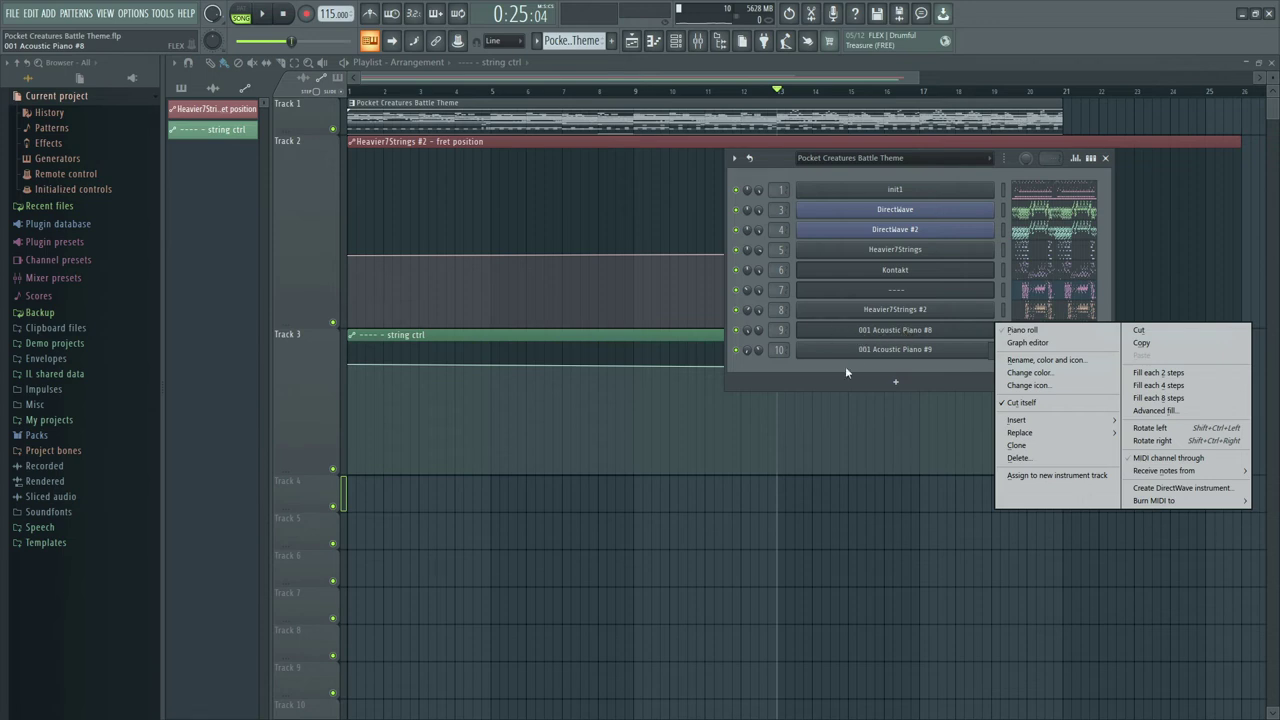
{"action": "left_click", "coordinate": [895, 381]}
{"action": "left_click", "coordinate": [771, 366]}
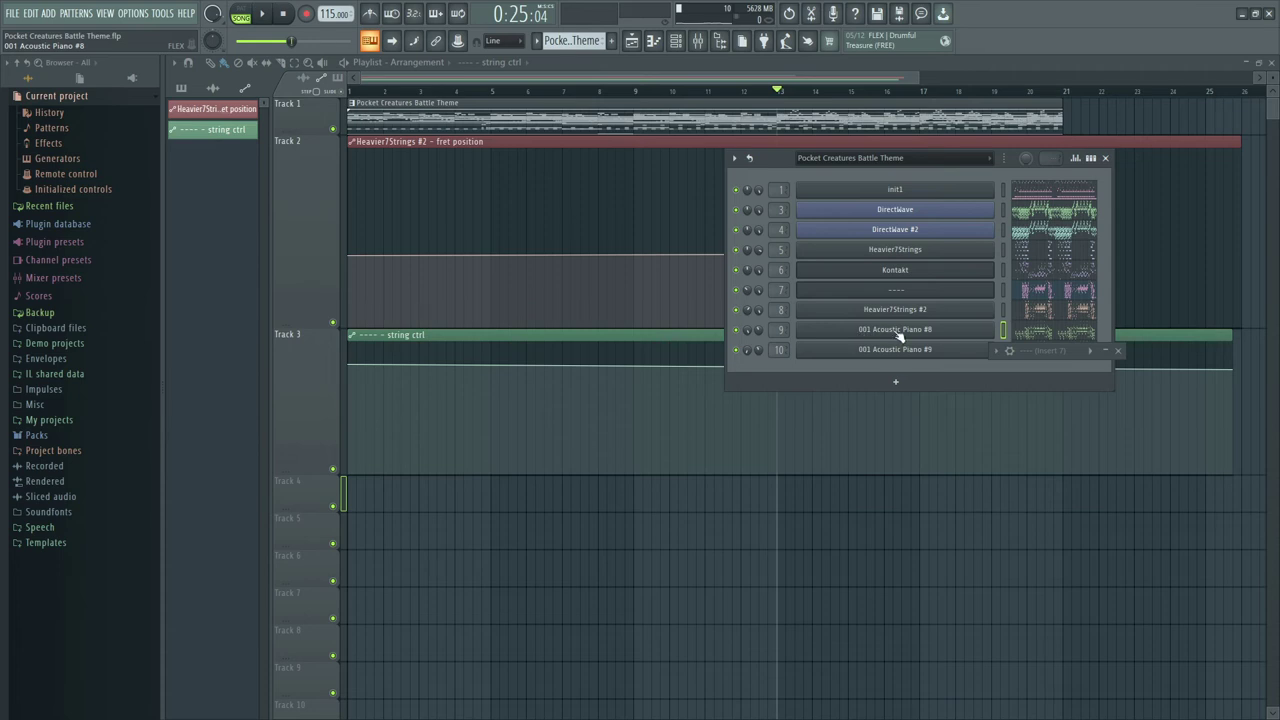
{"action": "right_click", "coordinate": [990, 329]}
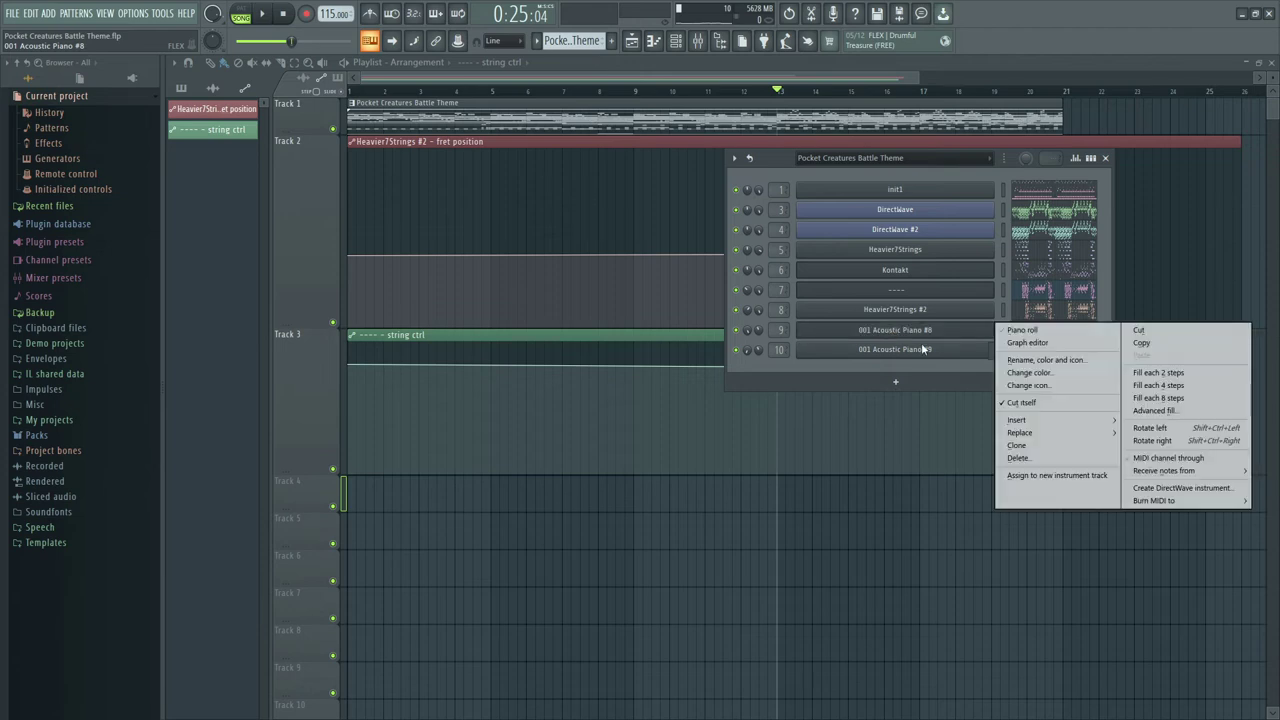
{"action": "mouse_move", "coordinate": [1042, 434]}
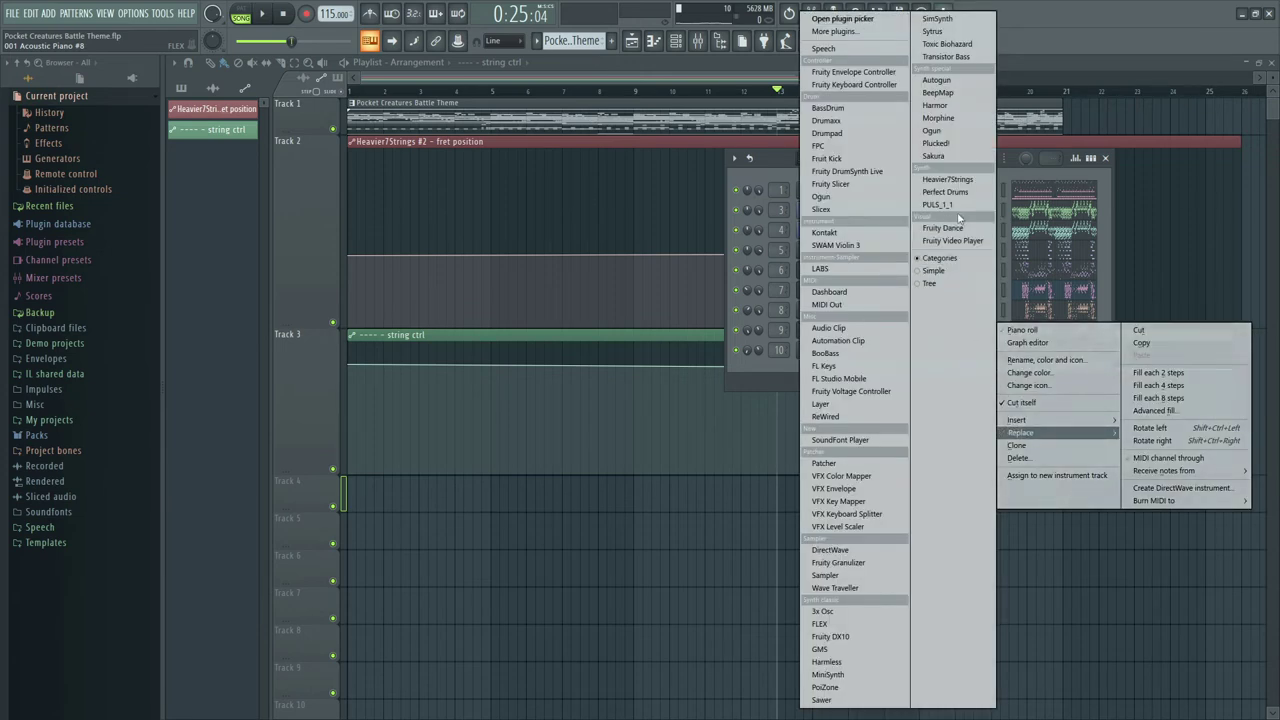
{"action": "left_click", "coordinate": [878, 240]}
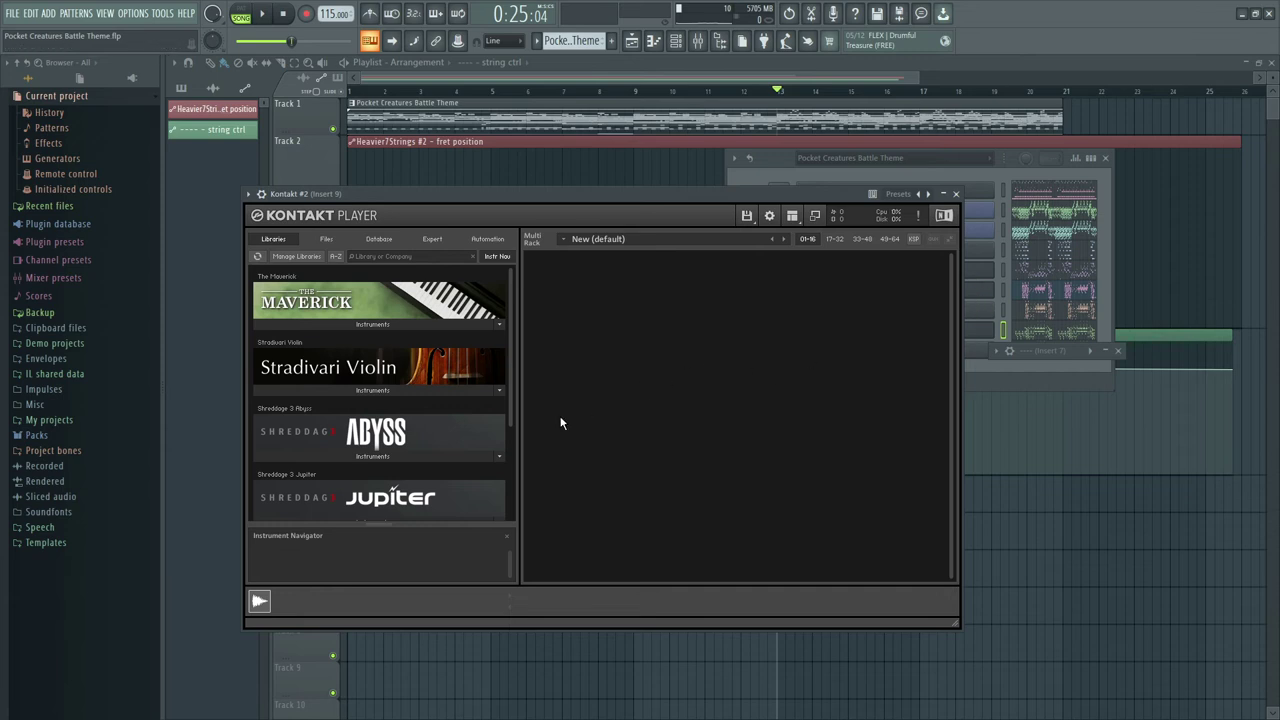
Step: Load the Nucleus LE - 01 Strings - Full Ens instrument from the Nucleus Lite Edition library into Kontakt
{"action": "scroll", "coordinate": [429, 372], "scroll_direction": "down", "scroll_amount": 3}
{"action": "scroll", "coordinate": [395, 340], "scroll_direction": "up", "scroll_amount": 2}
{"action": "scroll", "coordinate": [404, 340], "scroll_direction": "down", "scroll_amount": 4}
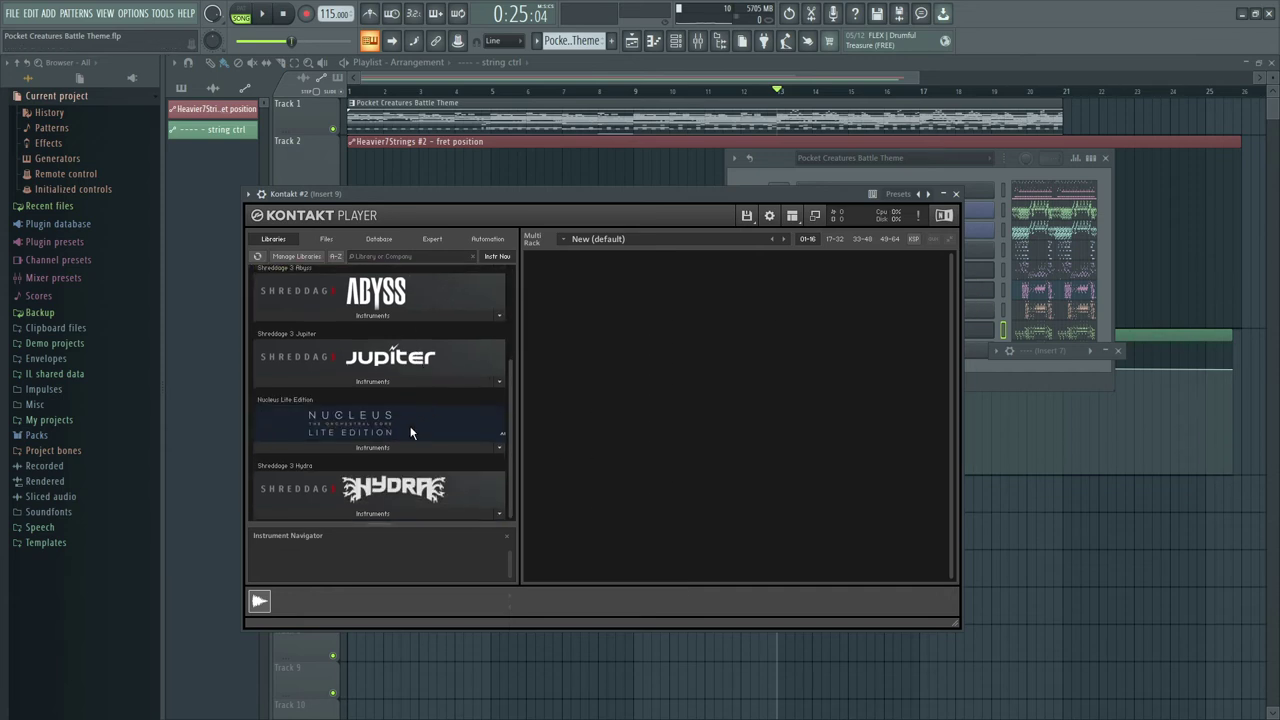
{"action": "left_click", "coordinate": [410, 432]}
{"action": "left_click", "coordinate": [369, 443]}
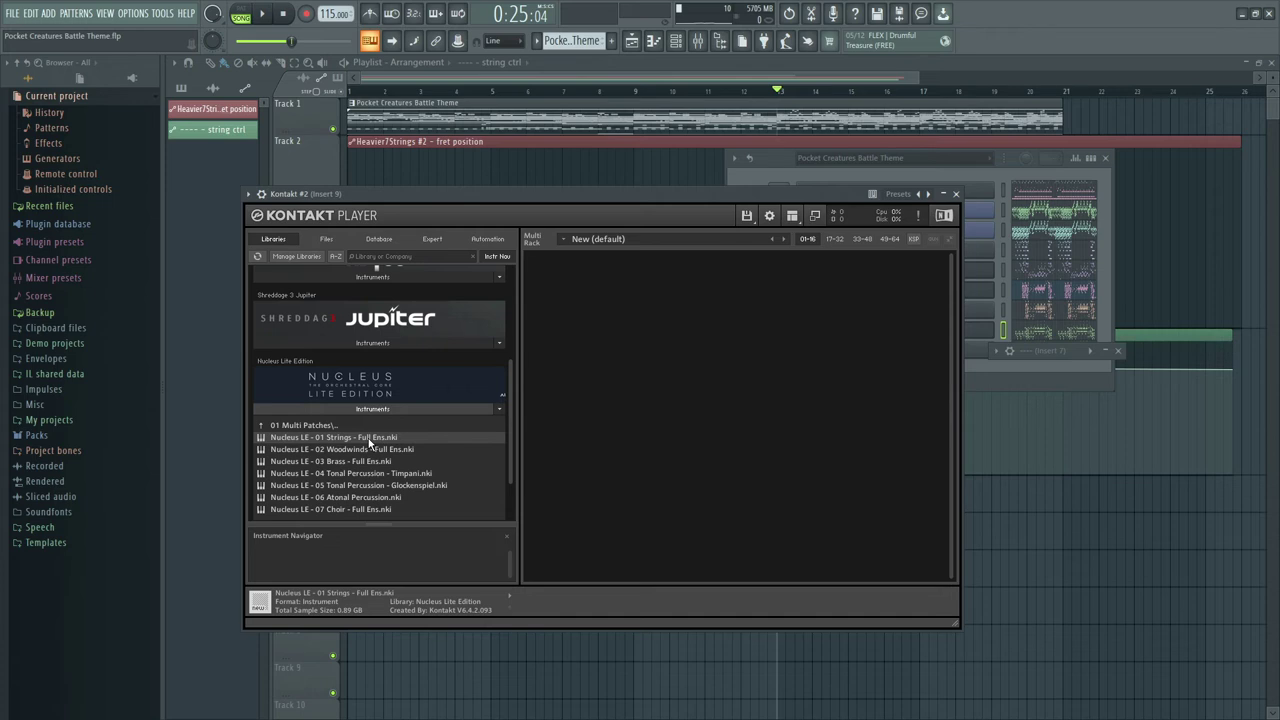
{"action": "double_click", "coordinate": [369, 443]}
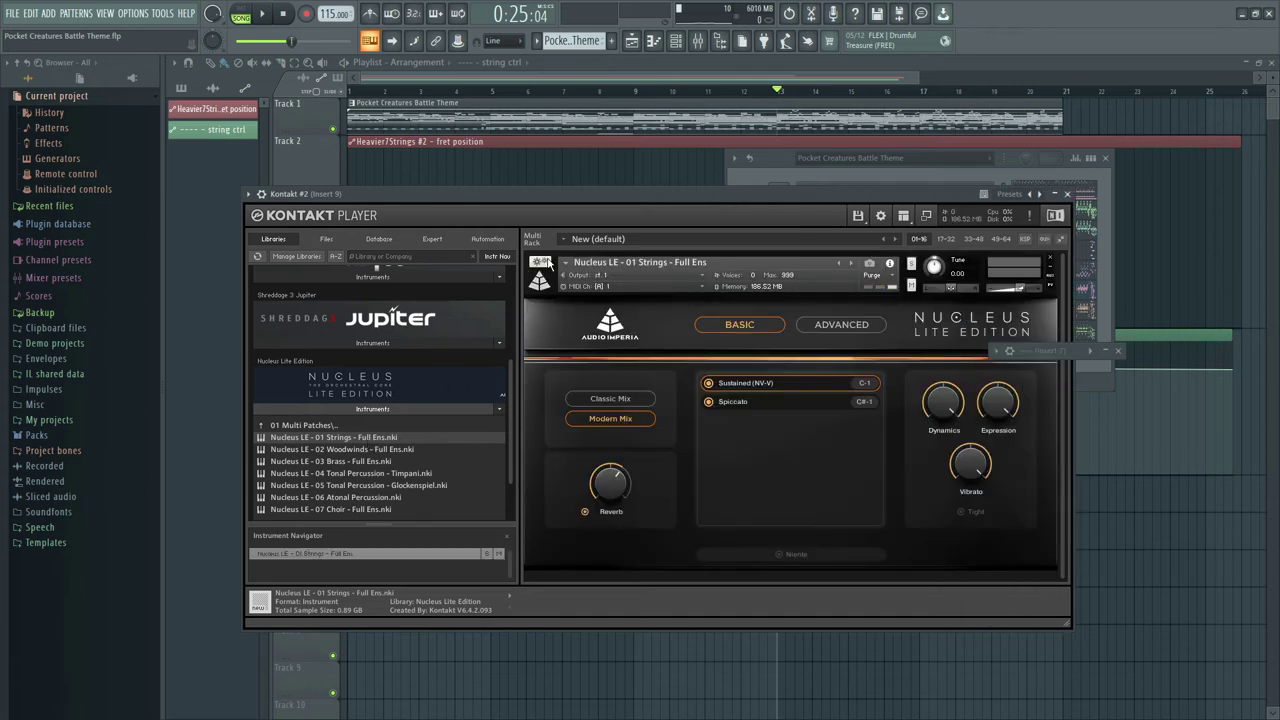
Step: Browse the Kontakt strings plugin's automatable parameters and switch Nucleus to its Advanced controls
{"action": "left_click", "coordinate": [248, 194]}
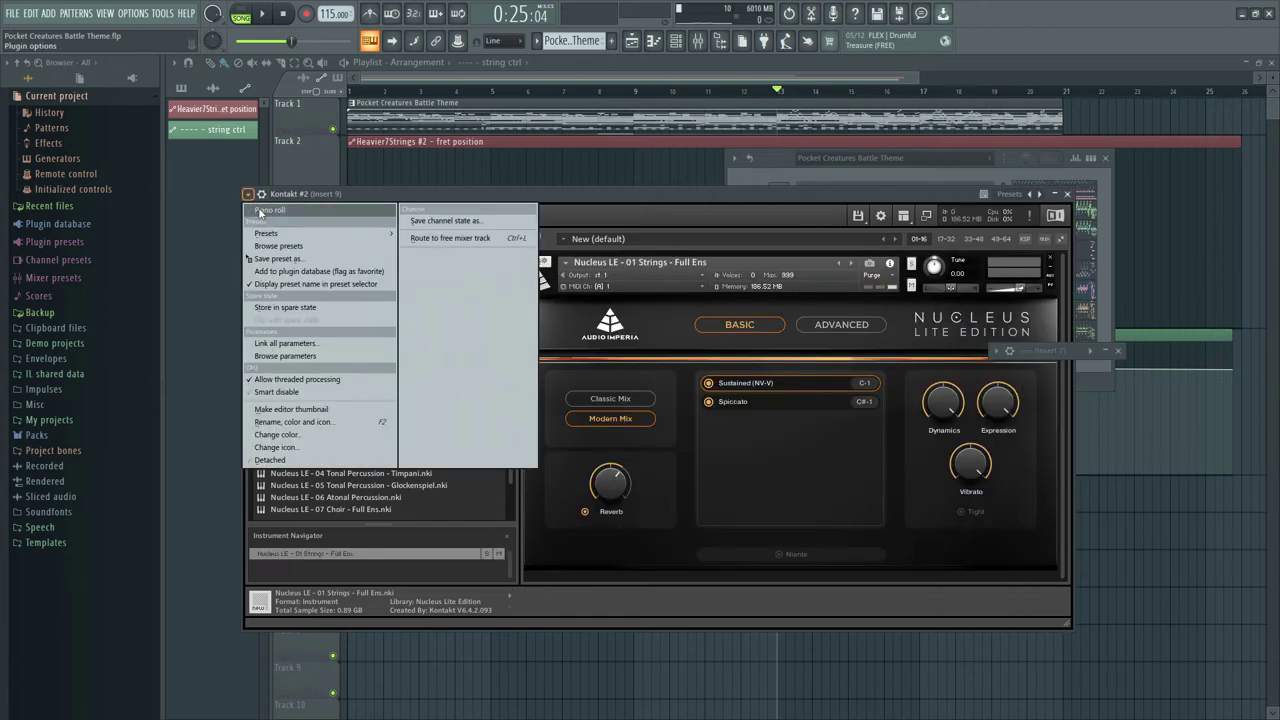
{"action": "left_click", "coordinate": [315, 357]}
{"action": "scroll", "coordinate": [100, 410], "scroll_direction": "down", "scroll_amount": 12}
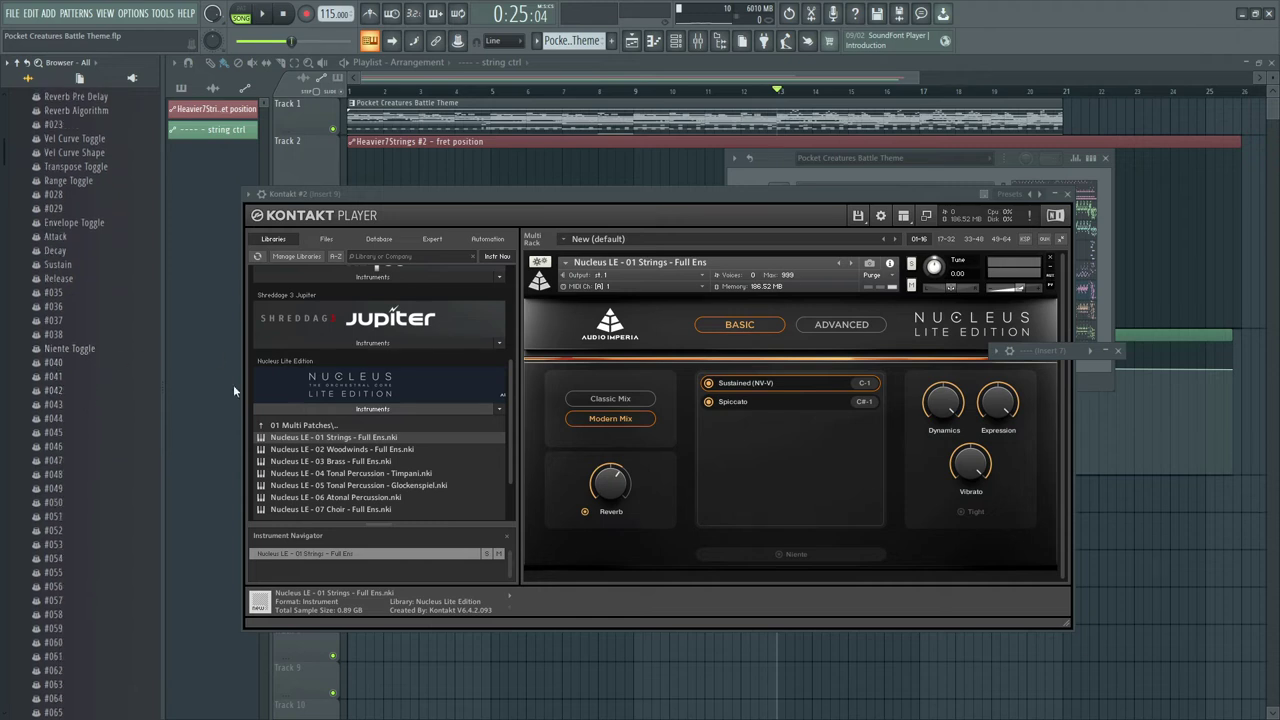
{"action": "scroll", "coordinate": [620, 150], "scroll_direction": "down", "scroll_amount": 3}
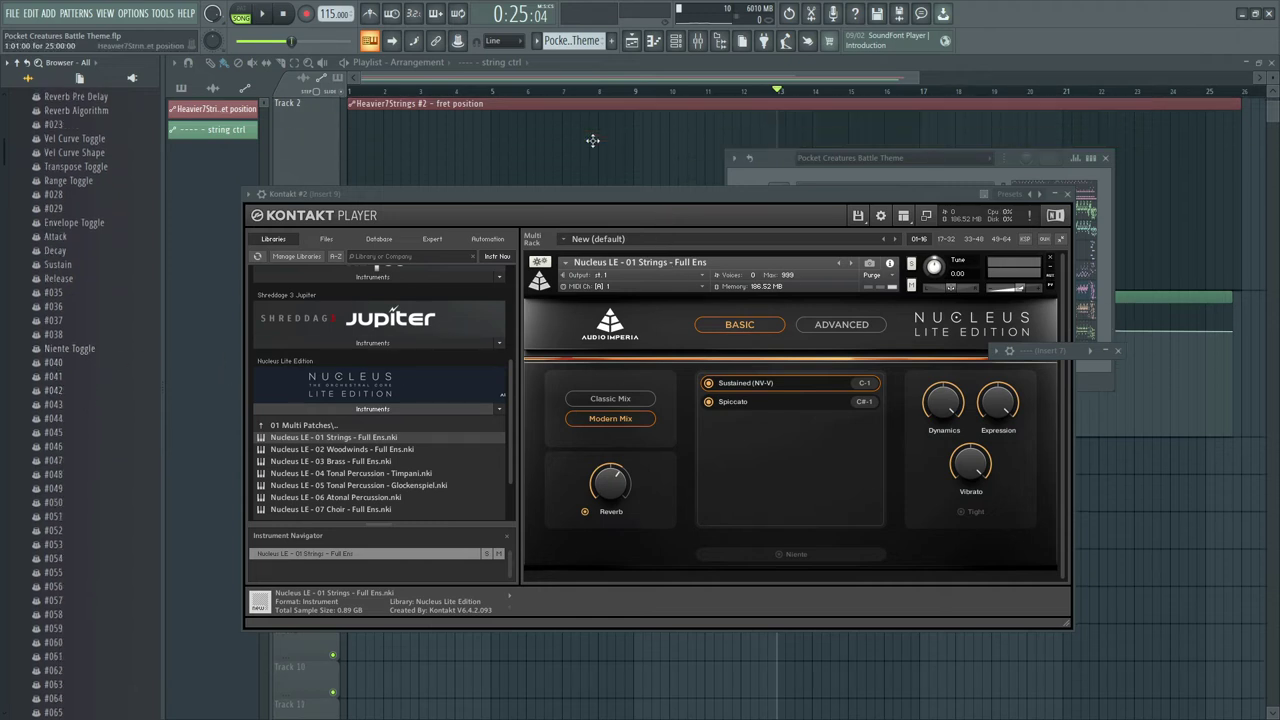
{"action": "scroll", "coordinate": [600, 135], "scroll_direction": "down", "scroll_amount": 1}
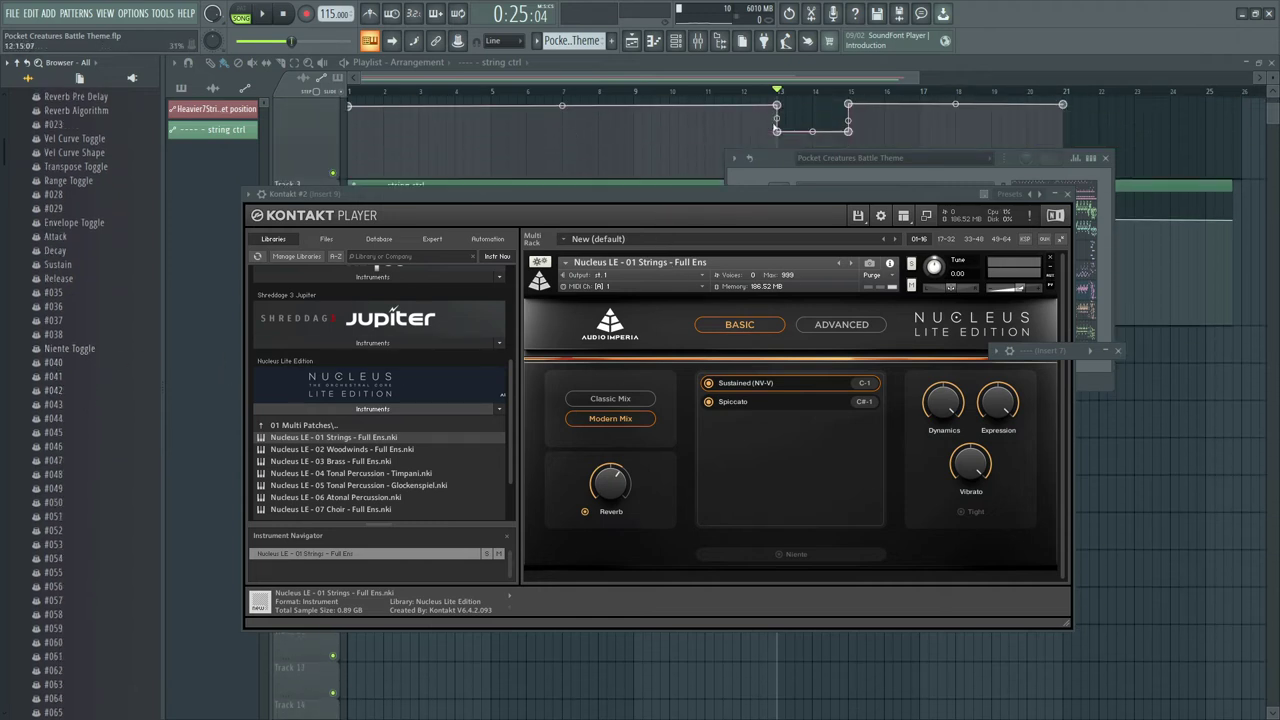
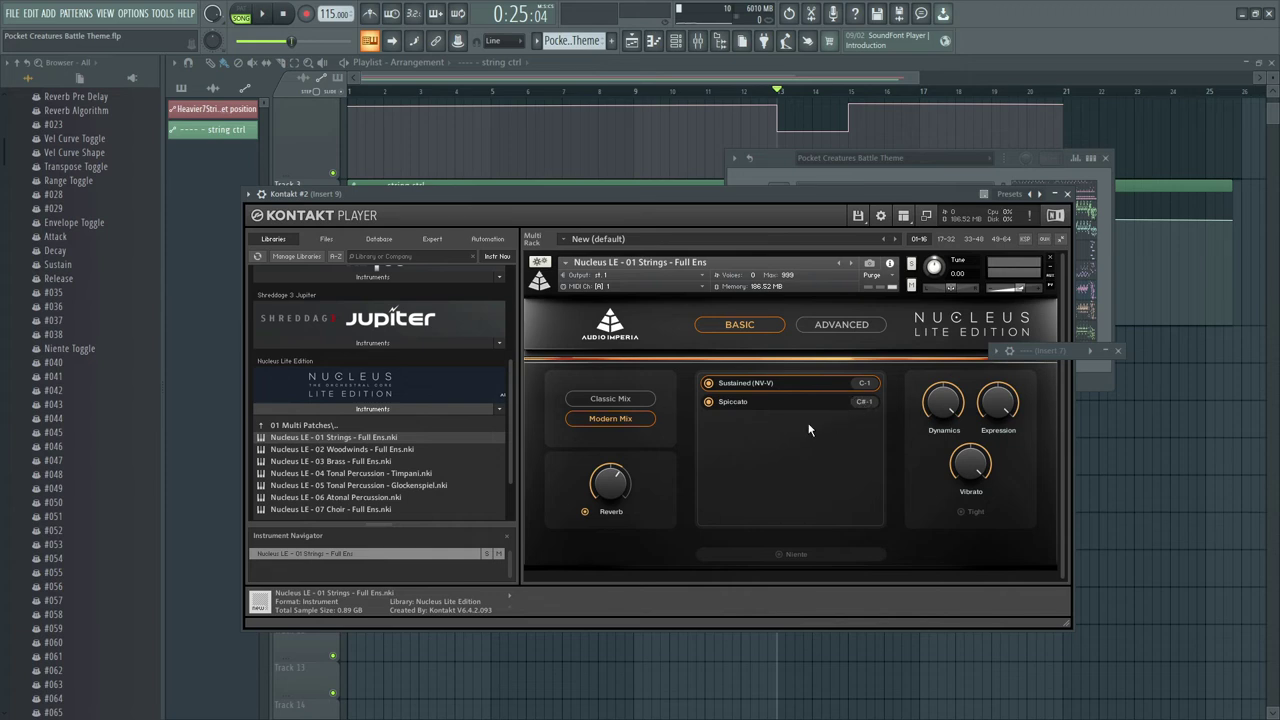
{"action": "left_click", "coordinate": [839, 330]}
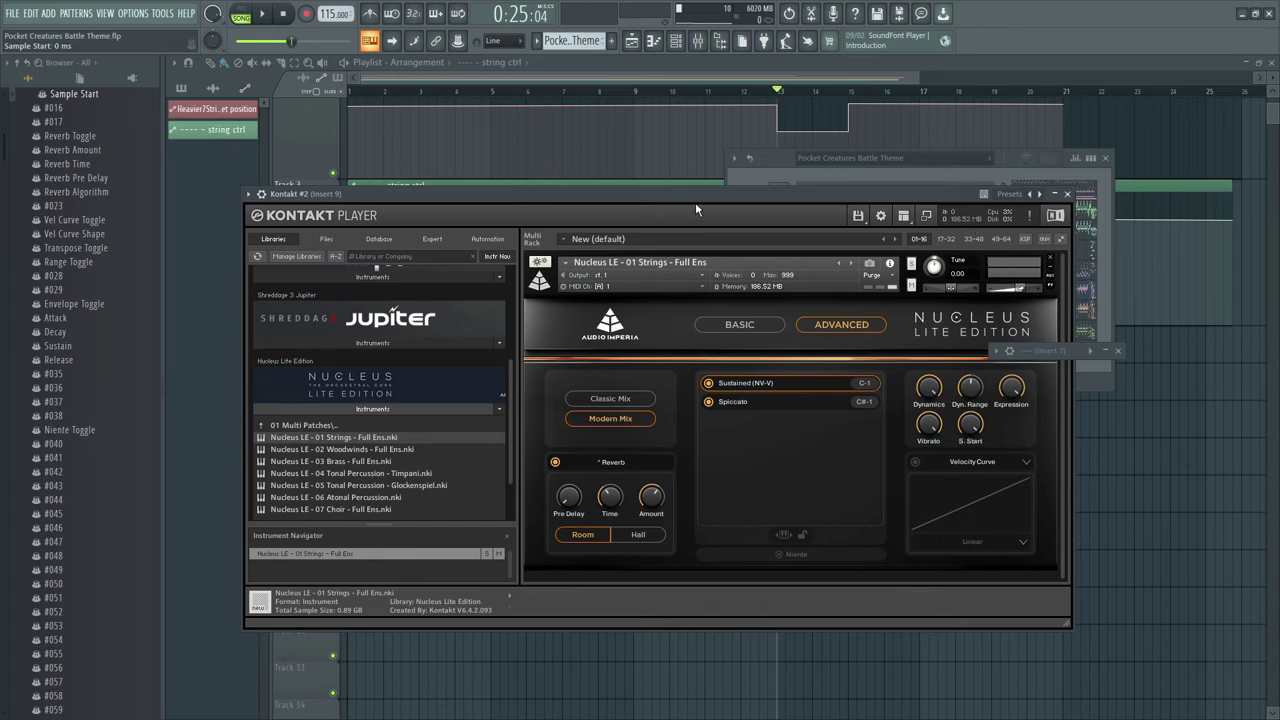
Step: Play the song from bar 10 with Insert 10 soloed in the mixer and pan the track to the left
{"action": "left_click", "coordinate": [670, 91]}
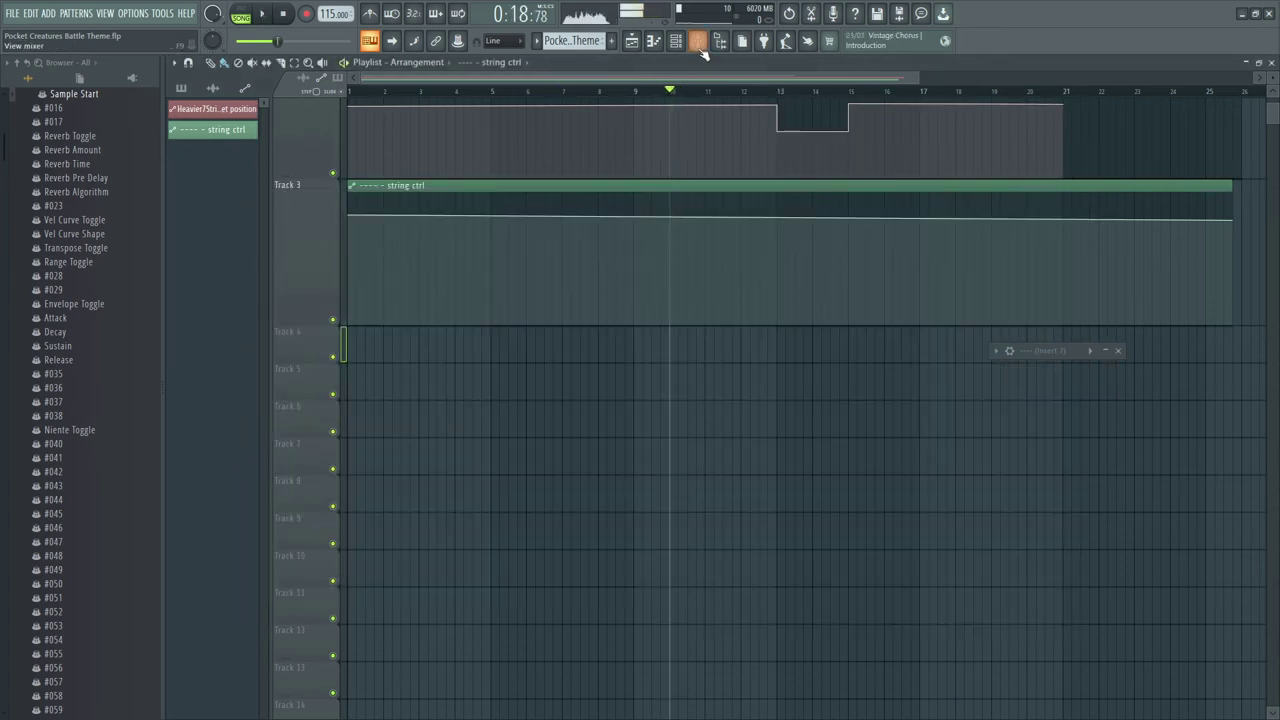
{"action": "left_click", "coordinate": [701, 48]}
{"action": "key", "text": "space"}
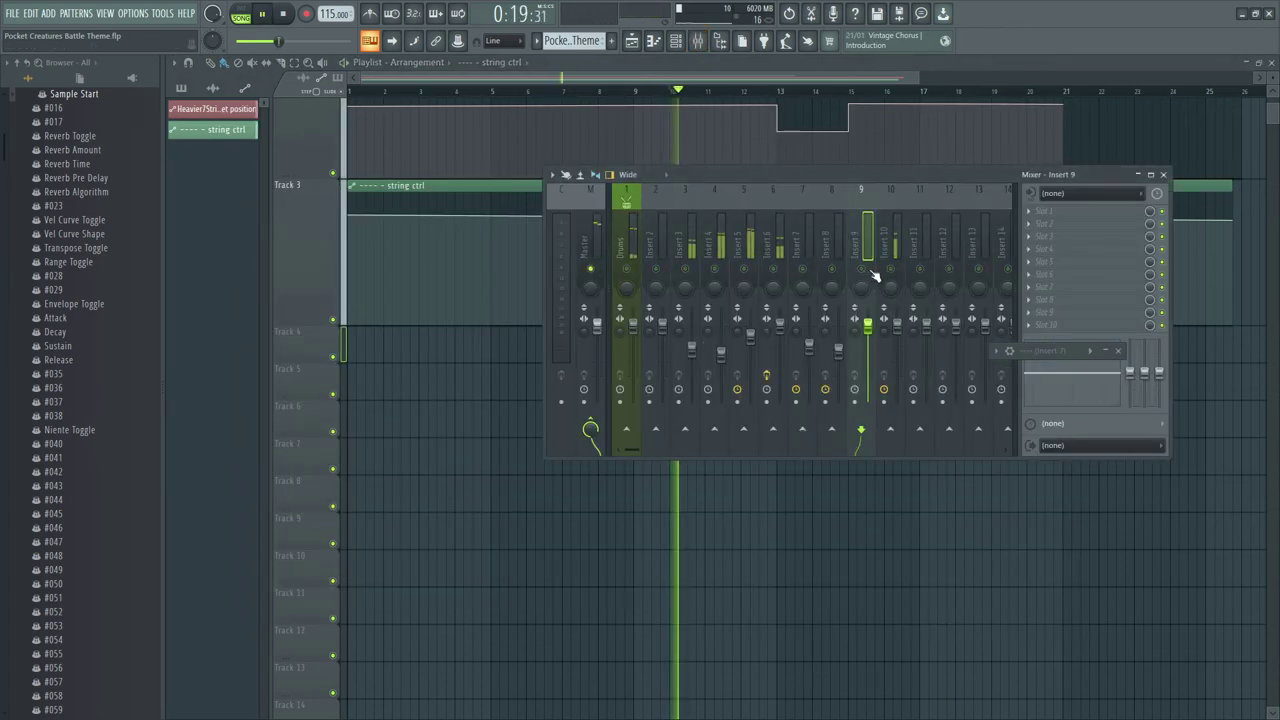
{"action": "key", "text": "space"}
{"action": "right_click", "coordinate": [889, 270]}
{"action": "key", "text": "space"}
{"action": "left_click_drag", "start_coordinate": [890, 287], "coordinate": [890, 310]}
{"action": "key", "text": "space"}
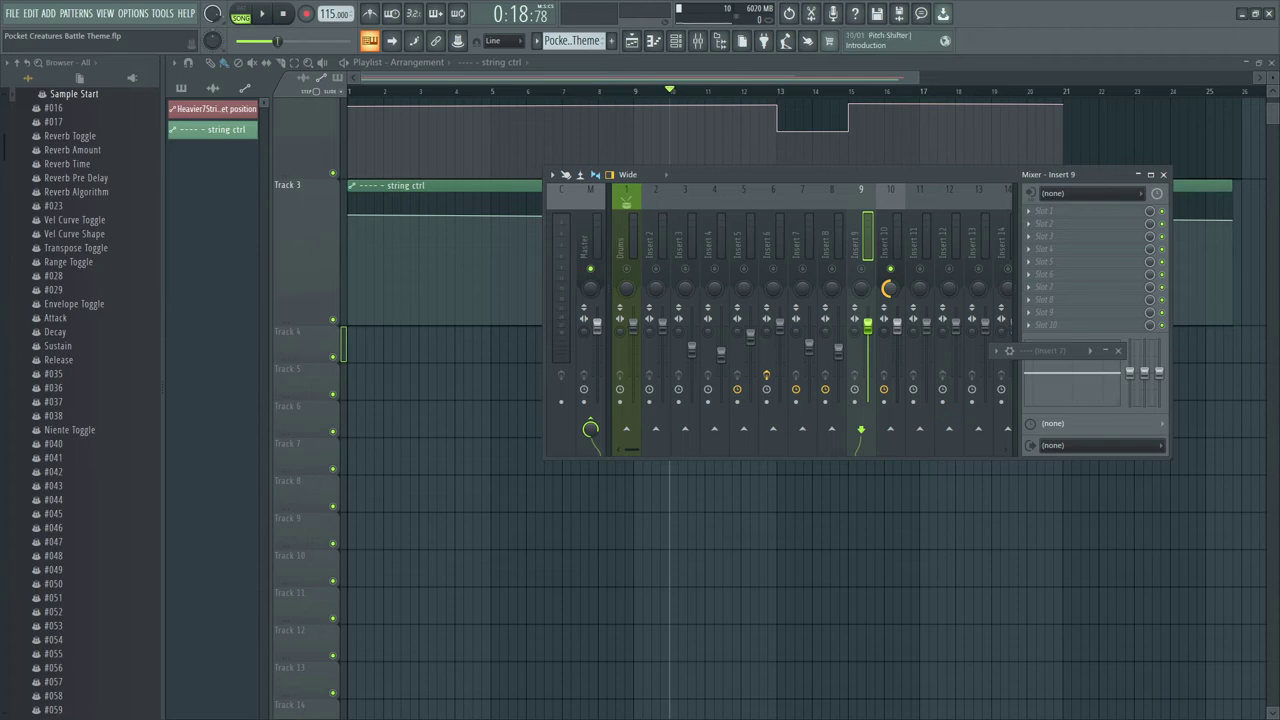
Step: Pan Insert 10 to the right and Insert 11 to 50% left while replaying the passage
{"action": "key", "text": "space"}
{"action": "key", "text": "space"}
{"action": "left_click_drag", "start_coordinate": [888, 288], "coordinate": [890, 280]}
{"action": "key", "text": "space"}
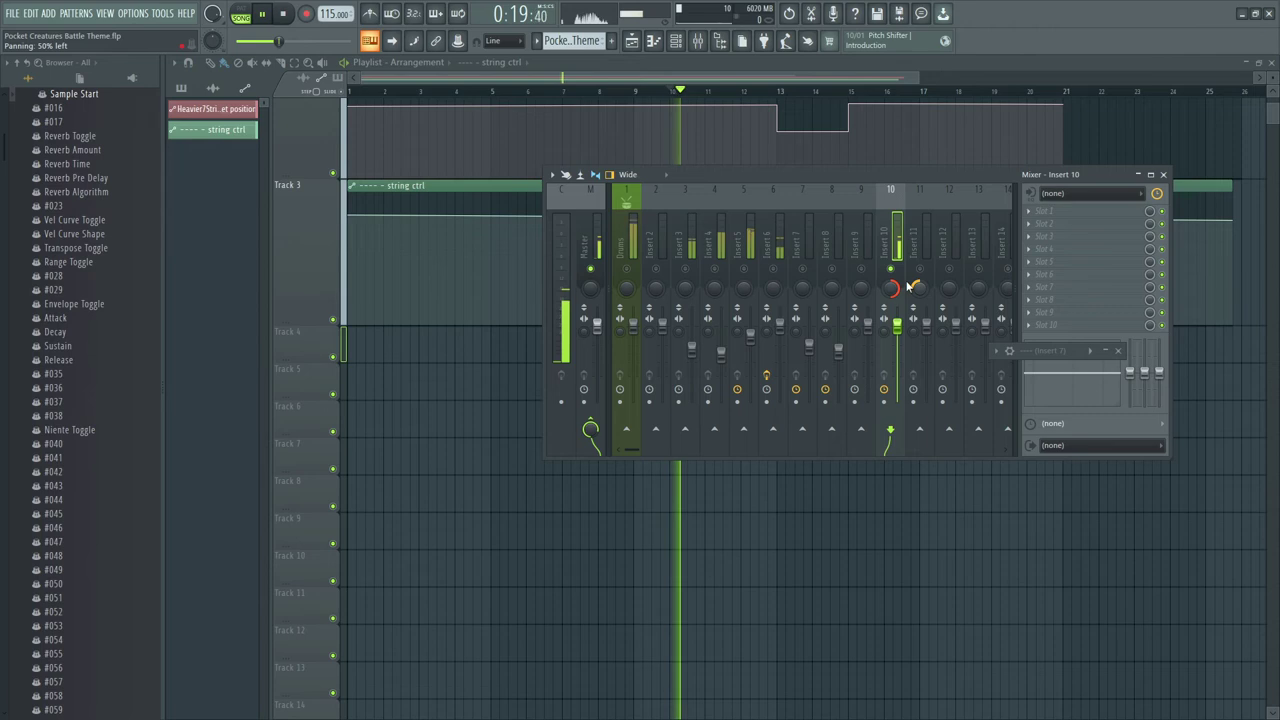
Step: Compare Insert 10 panned 77% left and panned right by replaying the passage, finishing with it panned right
{"action": "key", "text": "space"}
{"action": "mouse_move", "coordinate": [893, 290]}
{"action": "left_mouse_down"}
{"action": "mouse_move", "coordinate": [893, 320]}
{"action": "mouse_move", "coordinate": [890, 300]}
{"action": "left_mouse_up"}
{"action": "key", "text": "space"}
{"action": "key", "text": "space"}
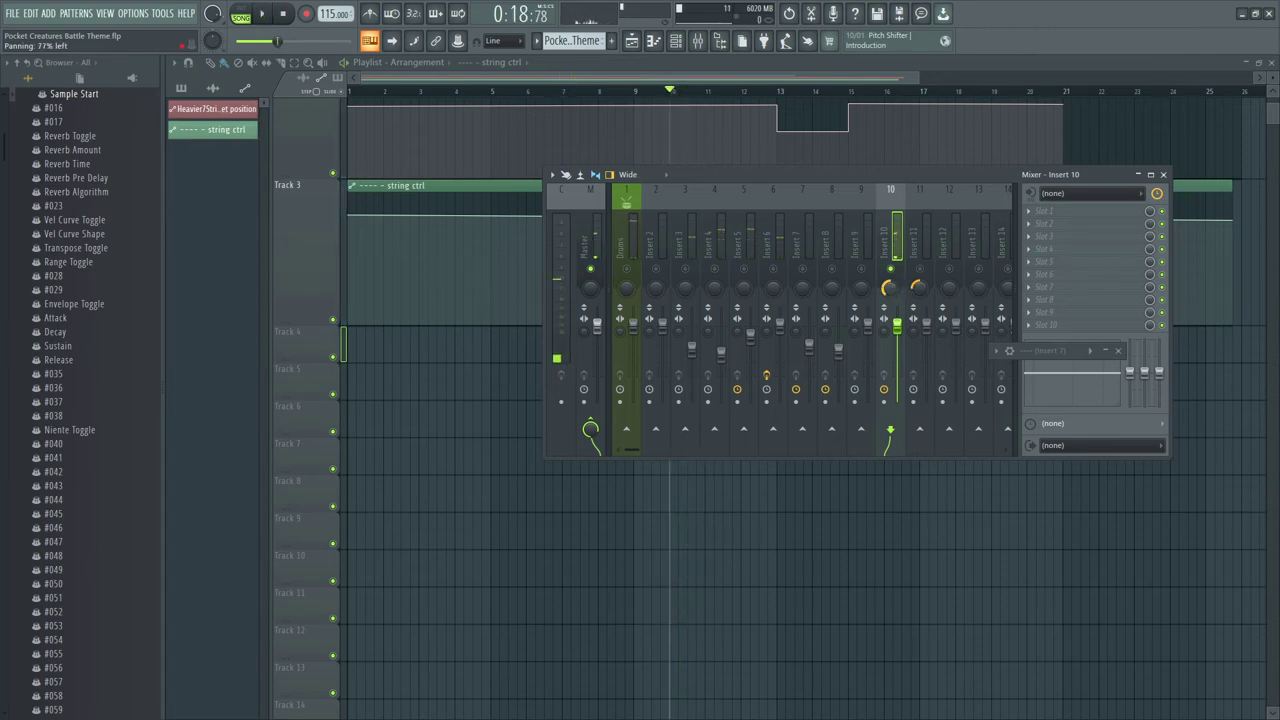
{"action": "key", "text": "space"}
{"action": "key", "text": "space"}
{"action": "mouse_move", "coordinate": [892, 294]}
{"action": "left_mouse_down"}
{"action": "mouse_move", "coordinate": [892, 268]}
{"action": "mouse_move", "coordinate": [895, 306]}
{"action": "left_mouse_up"}
{"action": "key", "text": "space"}
{"action": "key", "text": "space"}
{"action": "left_click_drag", "start_coordinate": [890, 287], "coordinate": [890, 266]}
Step: Show the ---- channel's notes in the piano roll, framed from bar 13 to bar 18
{"action": "left_click", "coordinate": [655, 42]}
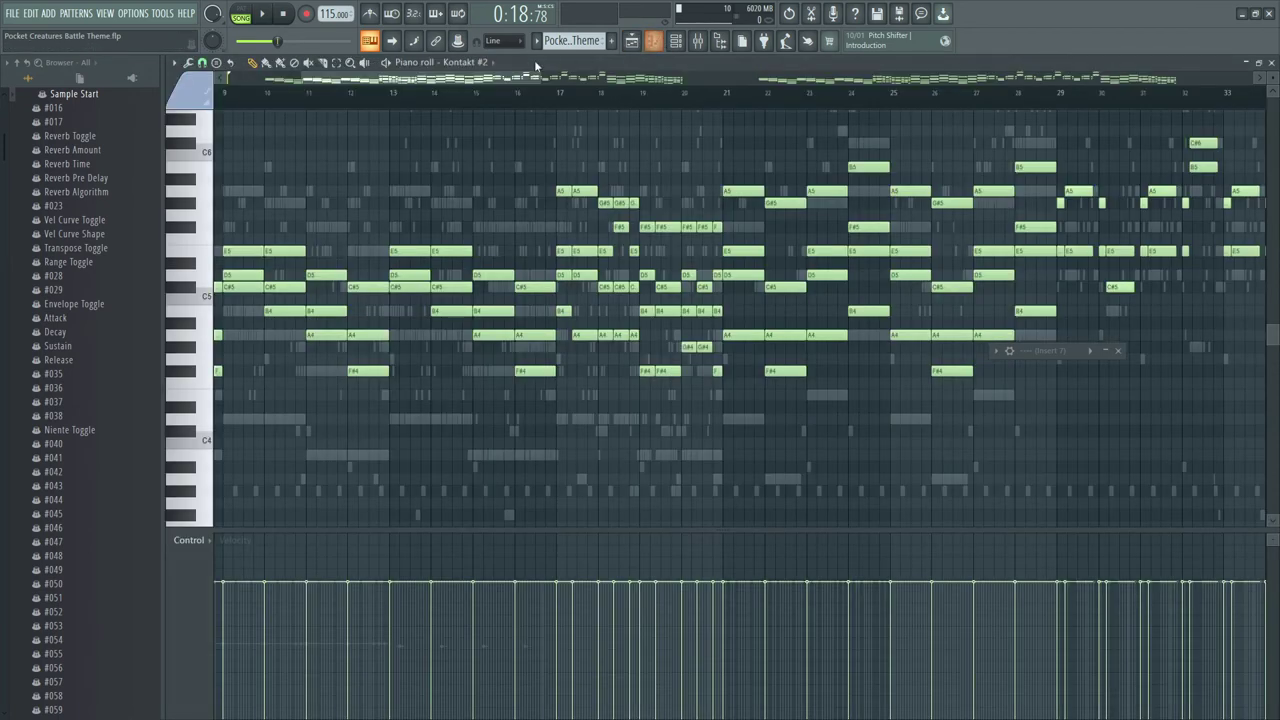
{"action": "left_click", "coordinate": [482, 62]}
{"action": "left_click", "coordinate": [500, 188]}
{"action": "left_click_drag", "start_coordinate": [459, 80], "coordinate": [393, 80]}
{"action": "scroll", "coordinate": [347, 146], "scroll_direction": "up", "scroll_amount": 3}
{"action": "scroll", "coordinate": [349, 147], "scroll_direction": "up", "scroll_amount": 3}
{"action": "scroll", "coordinate": [363, 126], "scroll_direction": "up", "scroll_amount": 2}
Step: Play the passage from bar 13 with Insert 7 audible alongside Insert 10 in the mixer
{"action": "key", "text": "space"}
{"action": "key", "text": "space"}
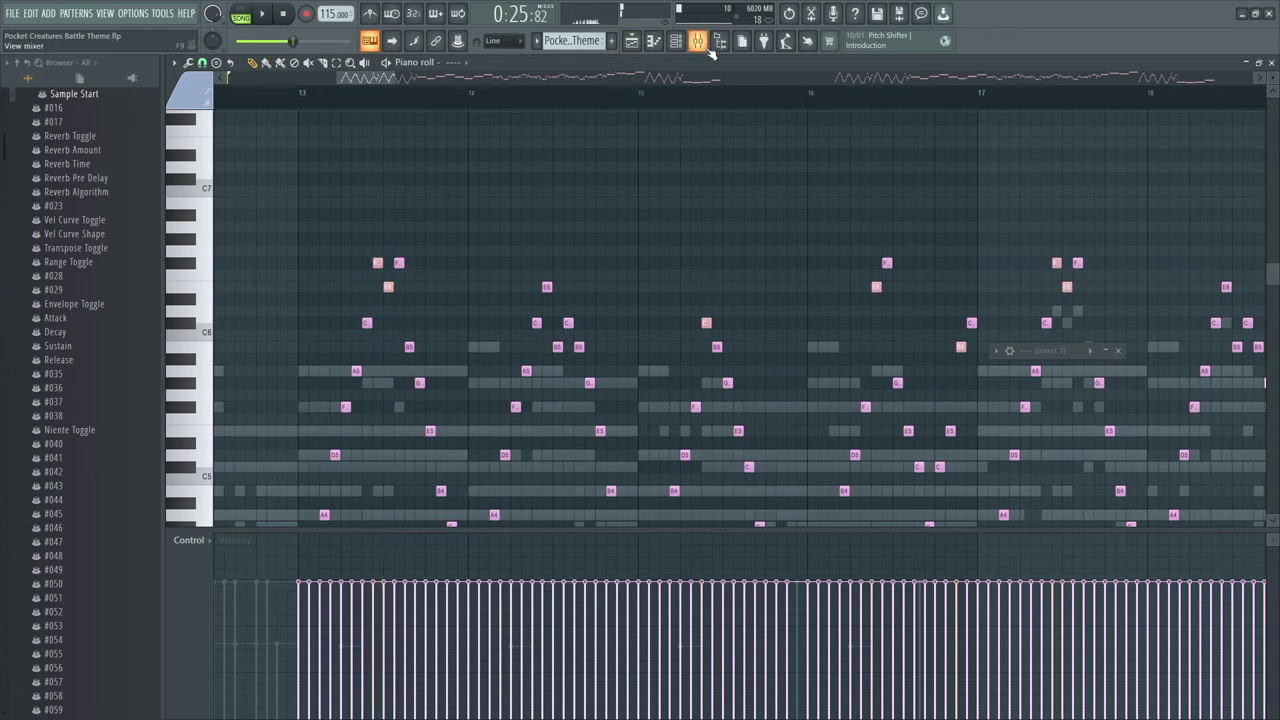
{"action": "left_click", "coordinate": [698, 40]}
{"action": "key", "text": "space"}
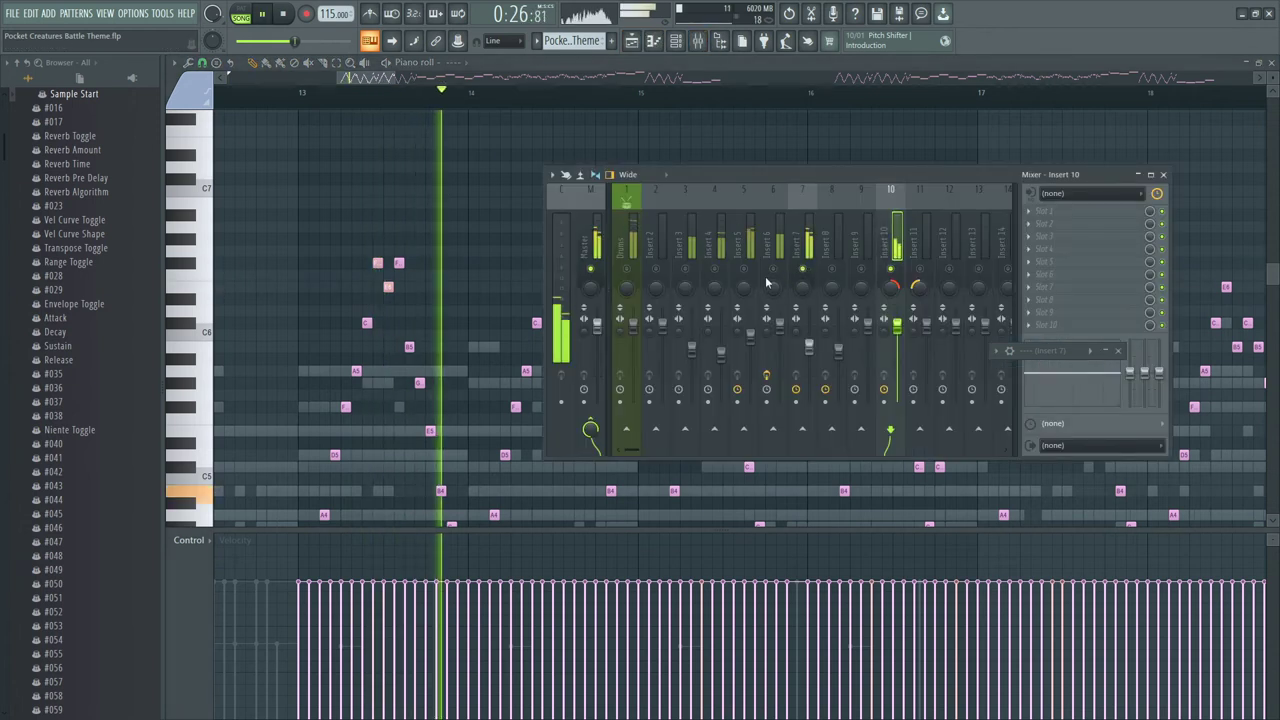
{"action": "key", "text": "space"}
Step: Display channel pitch in the event lane and draw a pitch event of about +162 cents in bar 13
{"action": "scroll", "coordinate": [190, 500], "scroll_direction": "down", "scroll_amount": 3}
{"action": "left_click", "coordinate": [190, 546]}
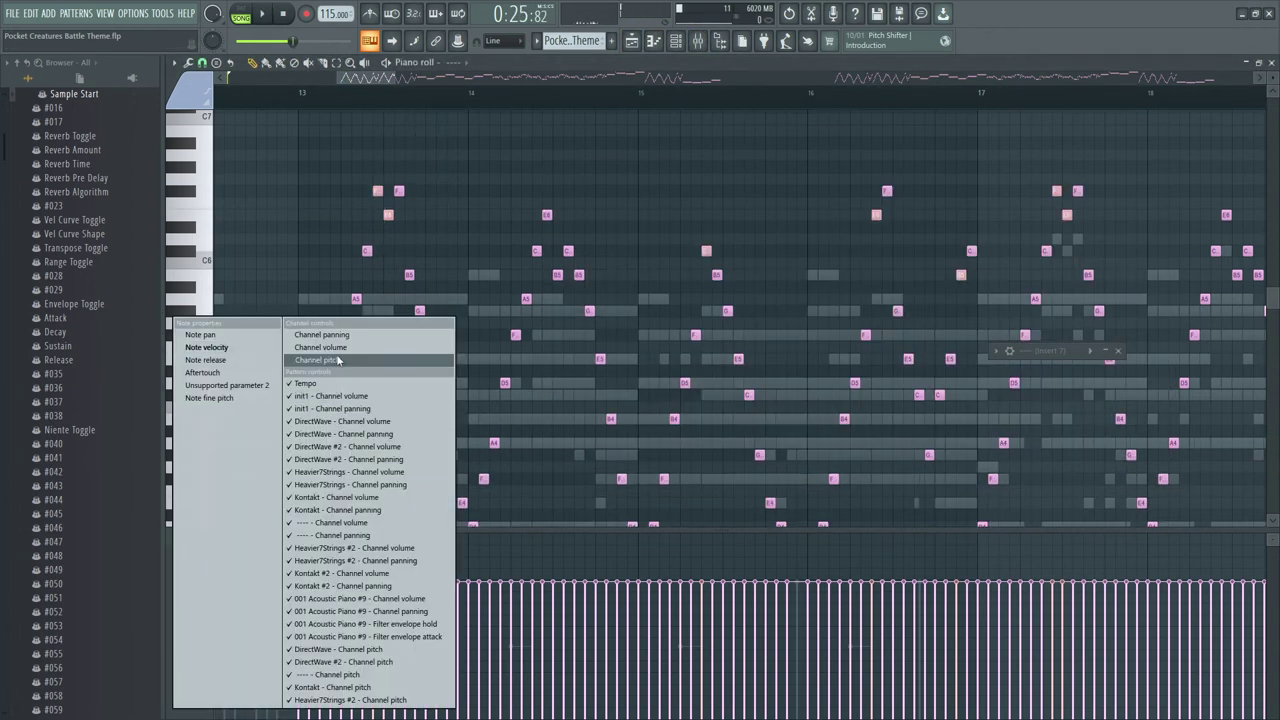
{"action": "left_click", "coordinate": [320, 358]}
{"action": "left_click", "coordinate": [200, 545]}
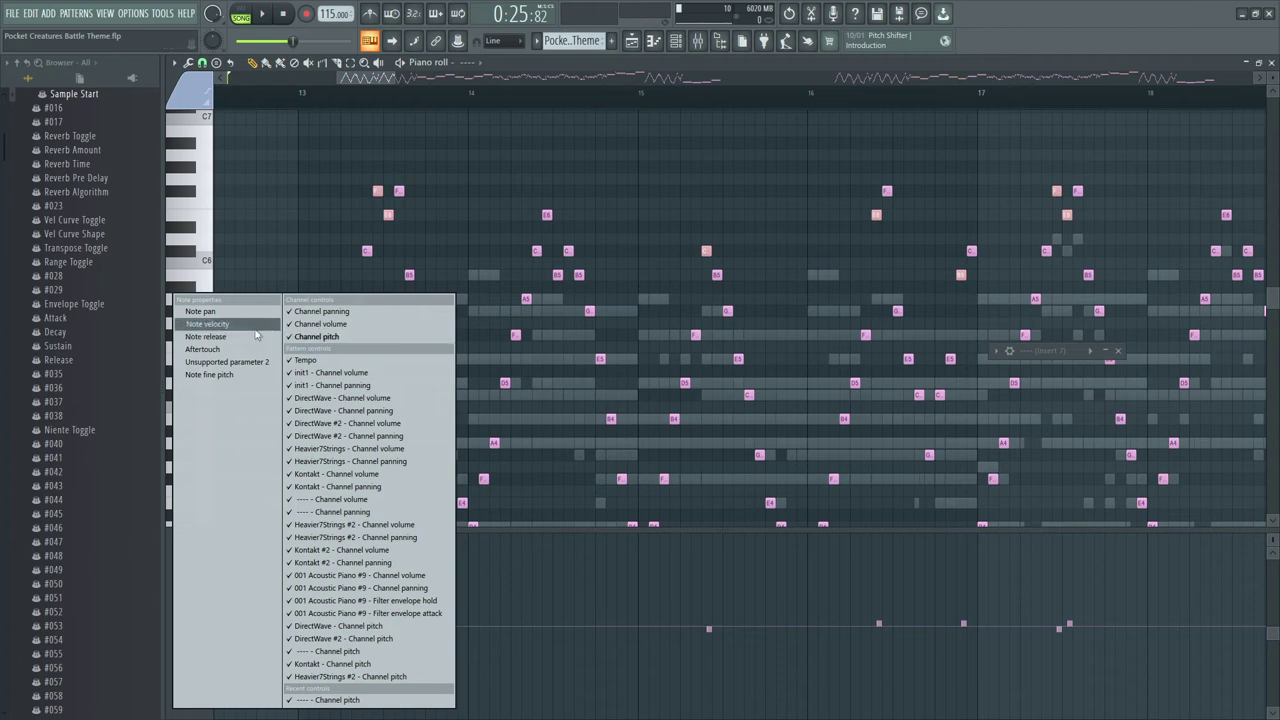
{"action": "right_click", "coordinate": [624, 588]}
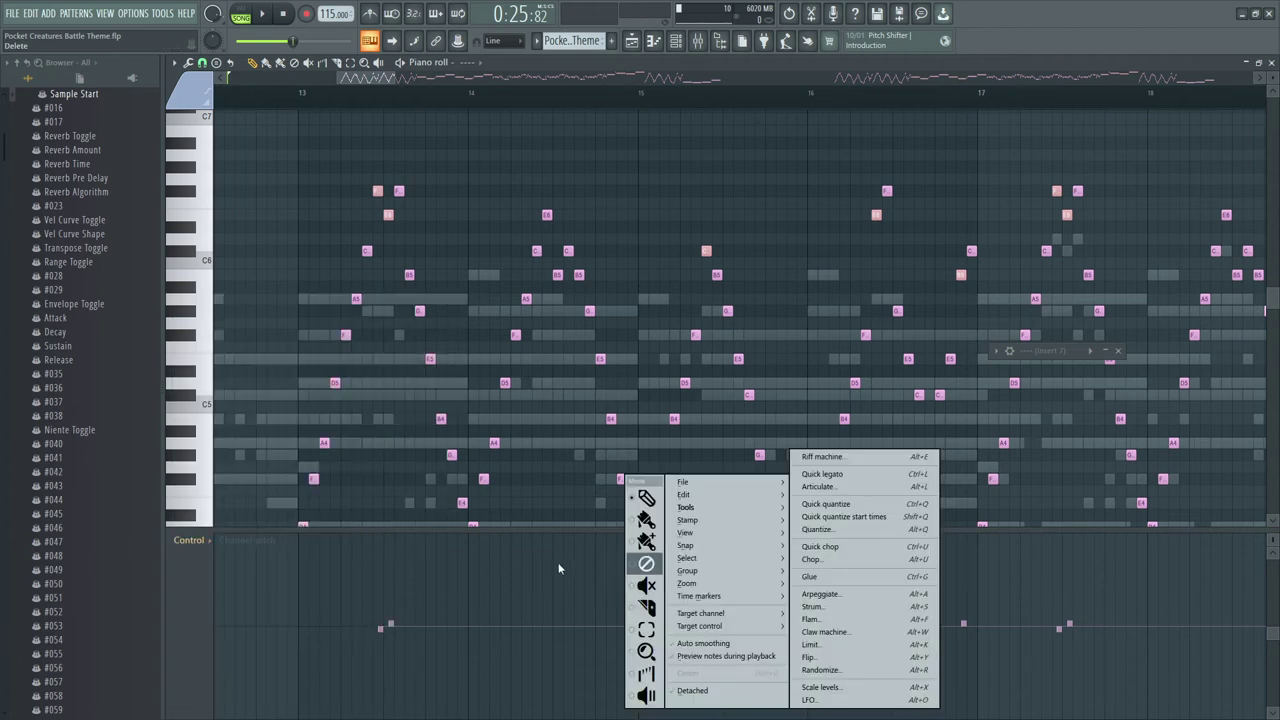
{"action": "left_click", "coordinate": [375, 566]}
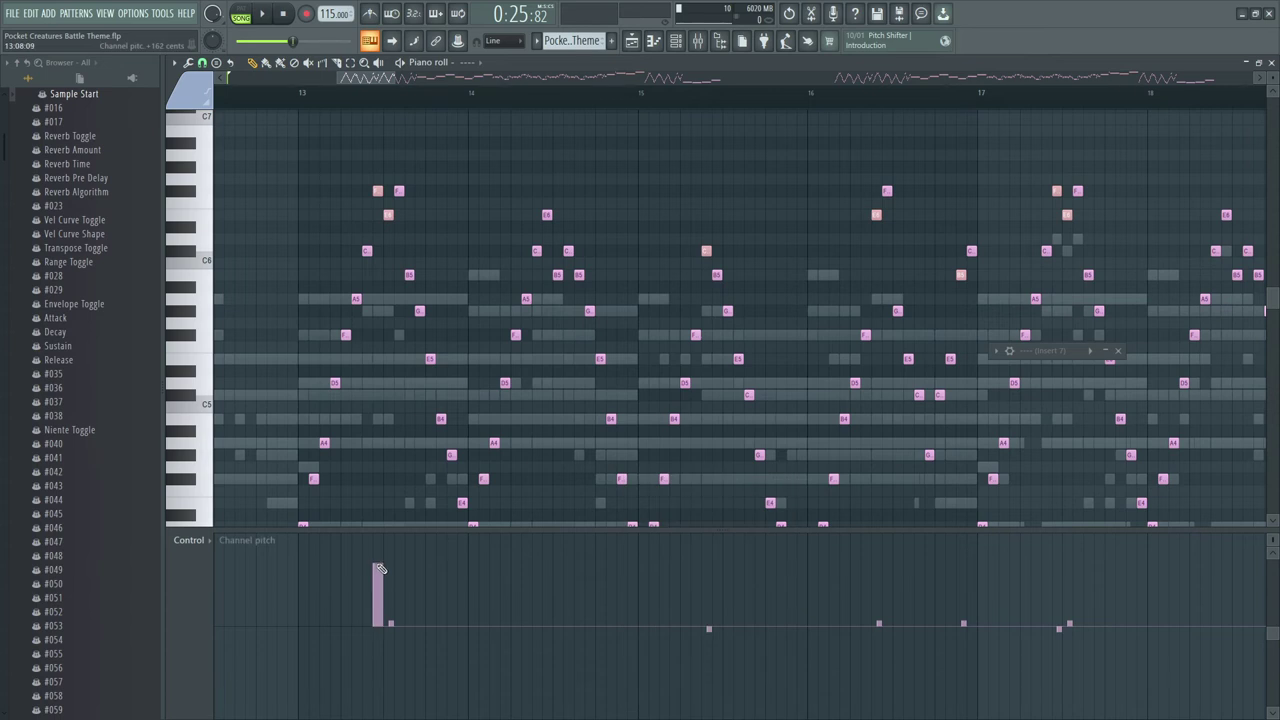
Step: Add a one-bar D5 note at bar 11, removing the extra E5 note above it
{"action": "left_click_drag", "start_coordinate": [386, 80], "coordinate": [349, 82]}
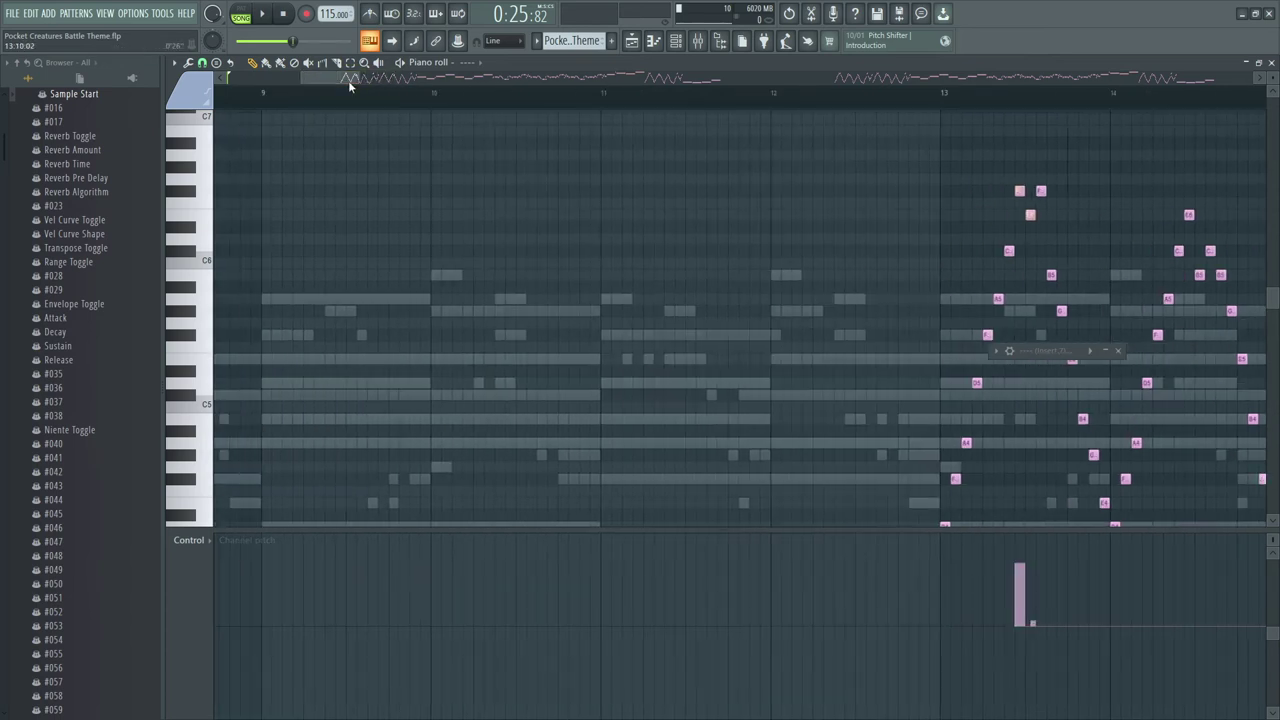
{"action": "left_click", "coordinate": [608, 385]}
{"action": "left_click_drag", "start_coordinate": [697, 385], "coordinate": [770, 385]}
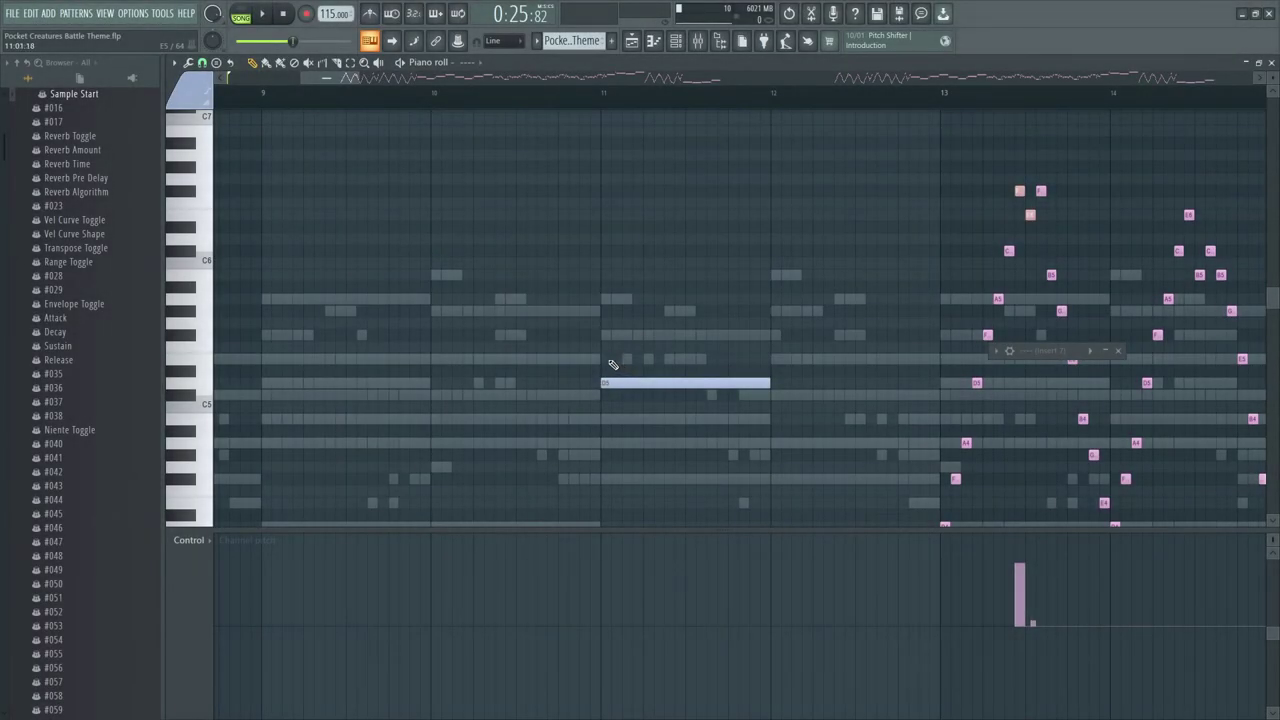
{"action": "left_click", "coordinate": [613, 360]}
{"action": "right_click", "coordinate": [653, 360]}
Step: Draw a channel pitch ramp up to about +154 cents beneath the D5 note and a raised event just before bar 11
{"action": "mouse_move", "coordinate": [606, 626]}
{"action": "left_mouse_down"}
{"action": "mouse_move", "coordinate": [612, 572]}
{"action": "mouse_move", "coordinate": [628, 628]}
{"action": "mouse_move", "coordinate": [628, 568]}
{"action": "mouse_move", "coordinate": [620, 578]}
{"action": "mouse_move", "coordinate": [690, 582]}
{"action": "mouse_move", "coordinate": [638, 607]}
{"action": "mouse_move", "coordinate": [620, 596]}
{"action": "mouse_move", "coordinate": [614, 620]}
{"action": "mouse_move", "coordinate": [638, 606]}
{"action": "mouse_move", "coordinate": [642, 571]}
{"action": "left_mouse_up"}
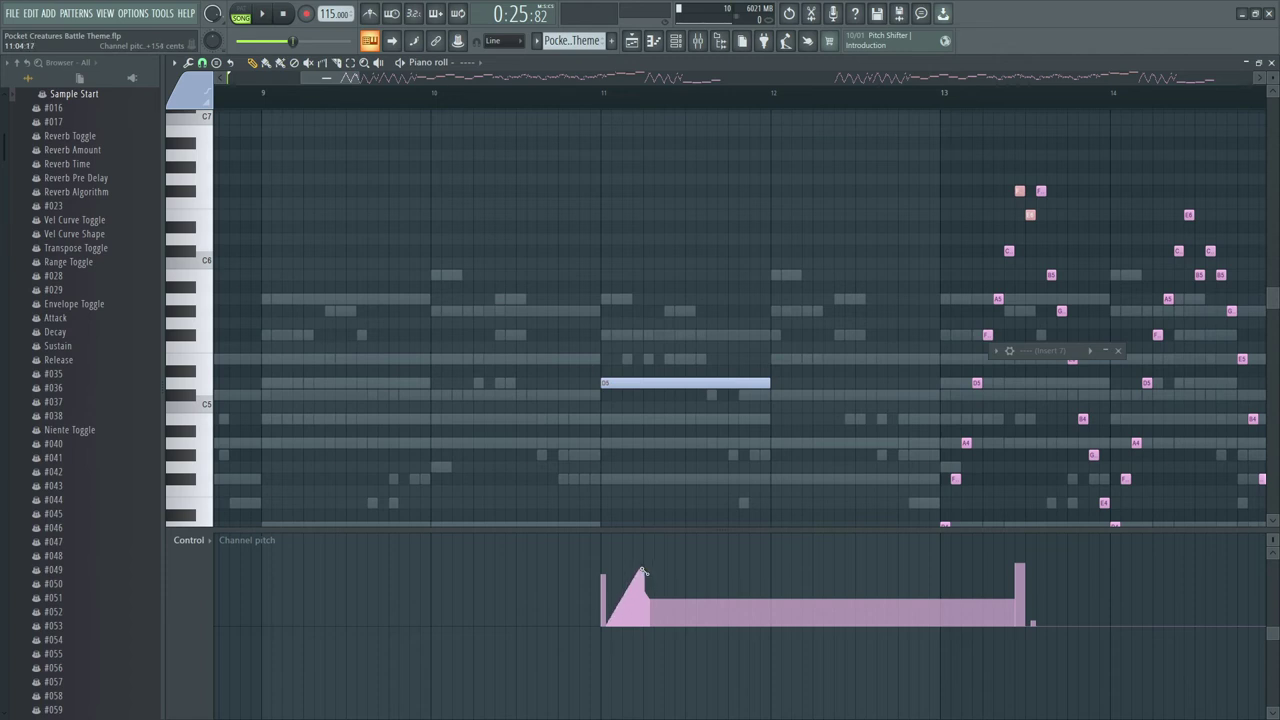
{"action": "right_click", "coordinate": [641, 588]}
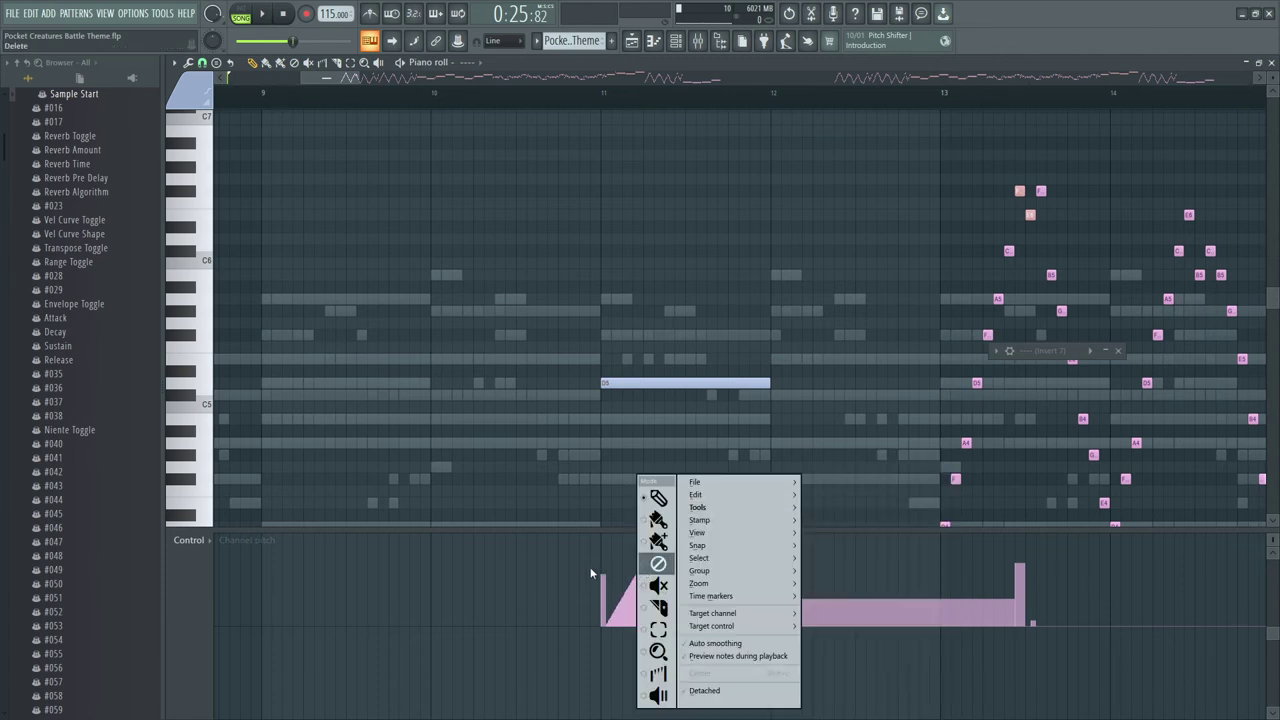
{"action": "left_click", "coordinate": [588, 573]}
{"action": "right_click", "coordinate": [622, 586]}
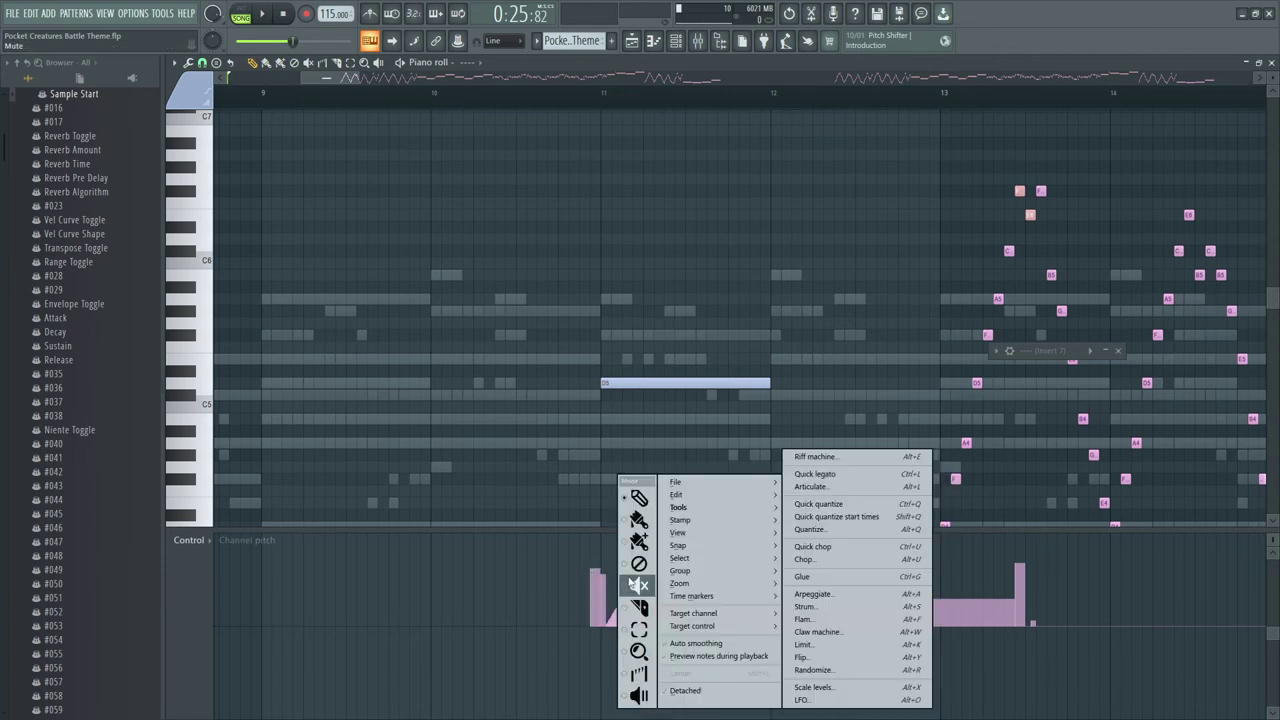
{"action": "left_click", "coordinate": [614, 580]}
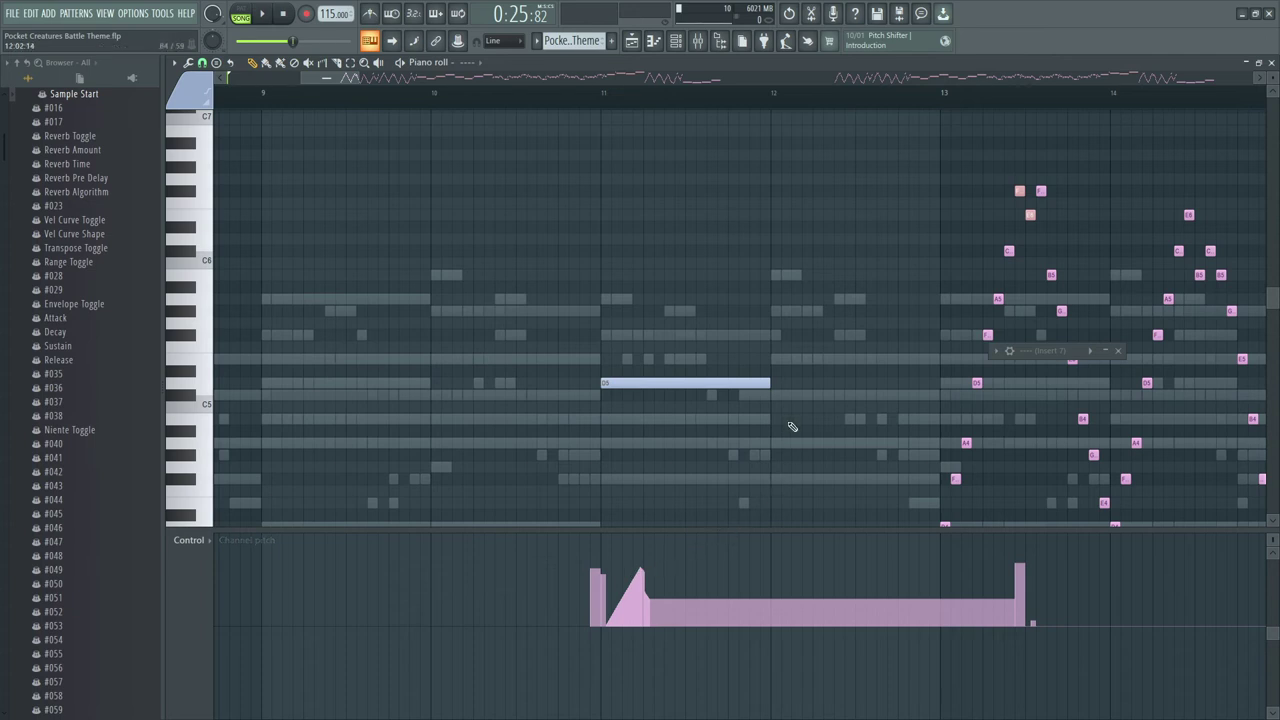
Step: Add a one-bar C#5 note at bar 12, directly after the D5 note
{"action": "left_click", "coordinate": [786, 396]}
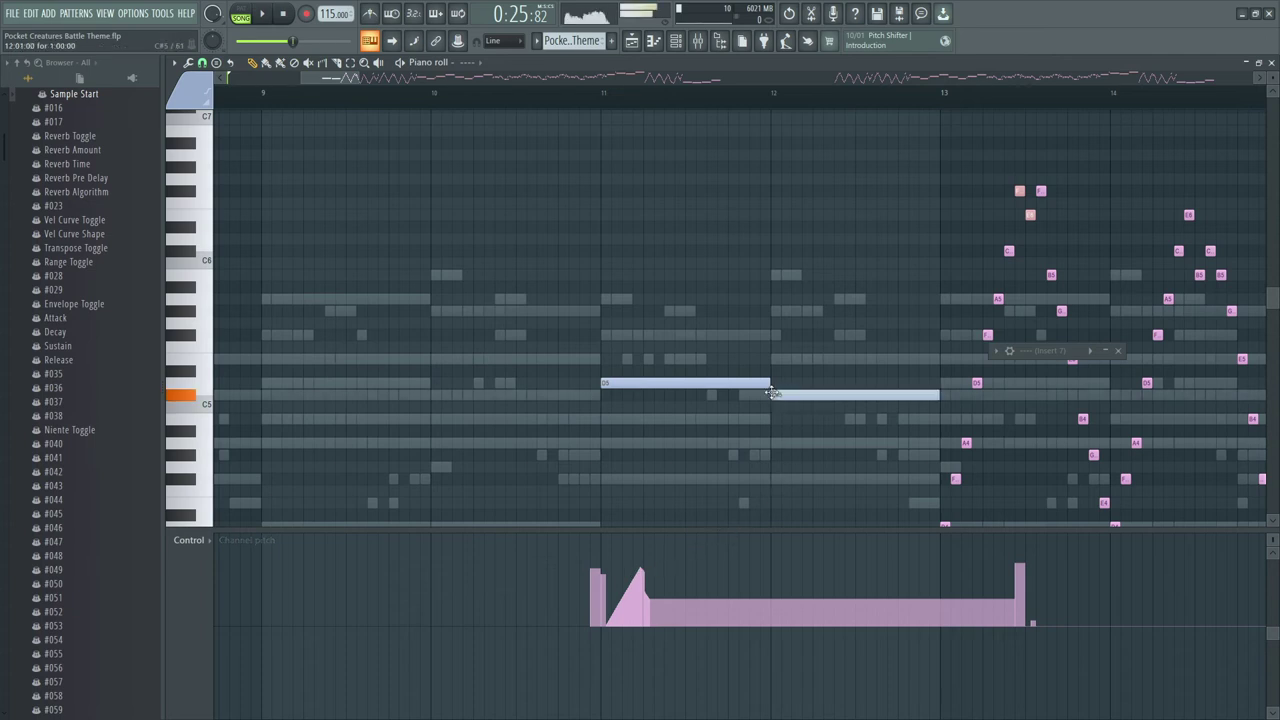
{"action": "right_click", "coordinate": [1245, 546]}
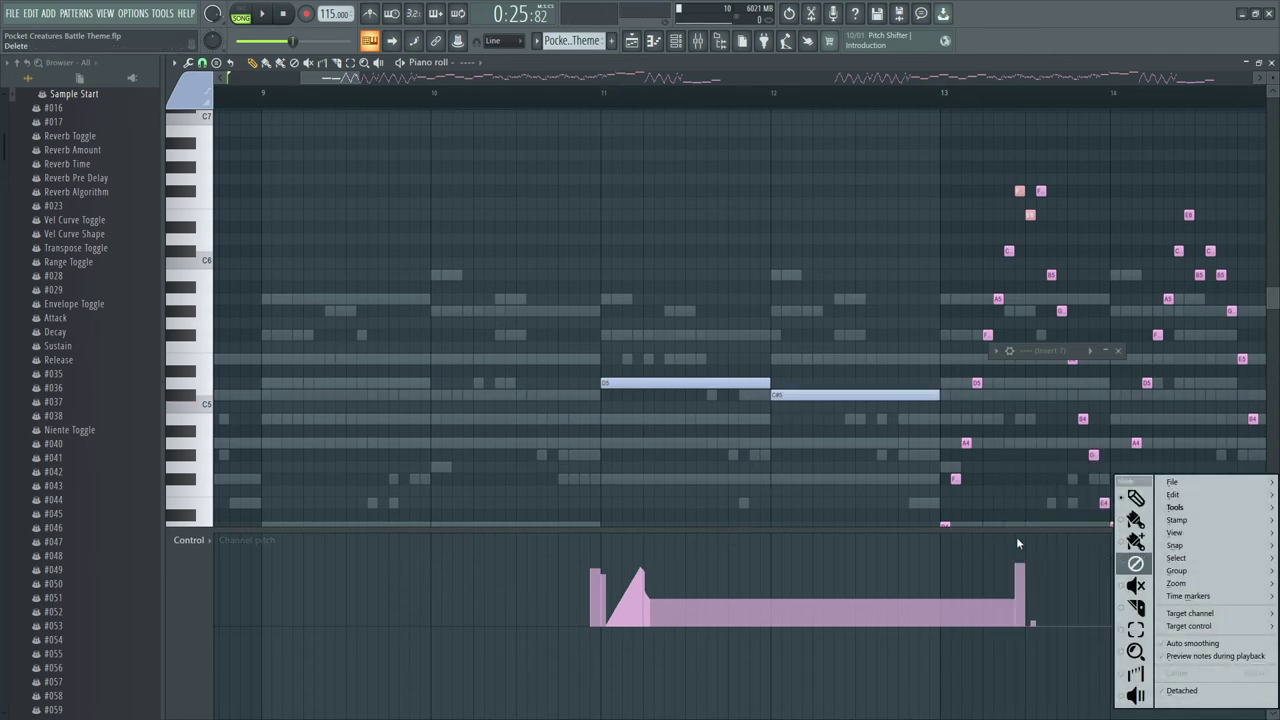
Step: Open the unnamed Heavier7Strings channel's plugin to check its pitch bend range, and close it
{"action": "right_click", "coordinate": [1018, 543]}
{"action": "left_click", "coordinate": [842, 532]}
{"action": "left_click_drag", "start_coordinate": [1272, 540], "coordinate": [1272, 575]}
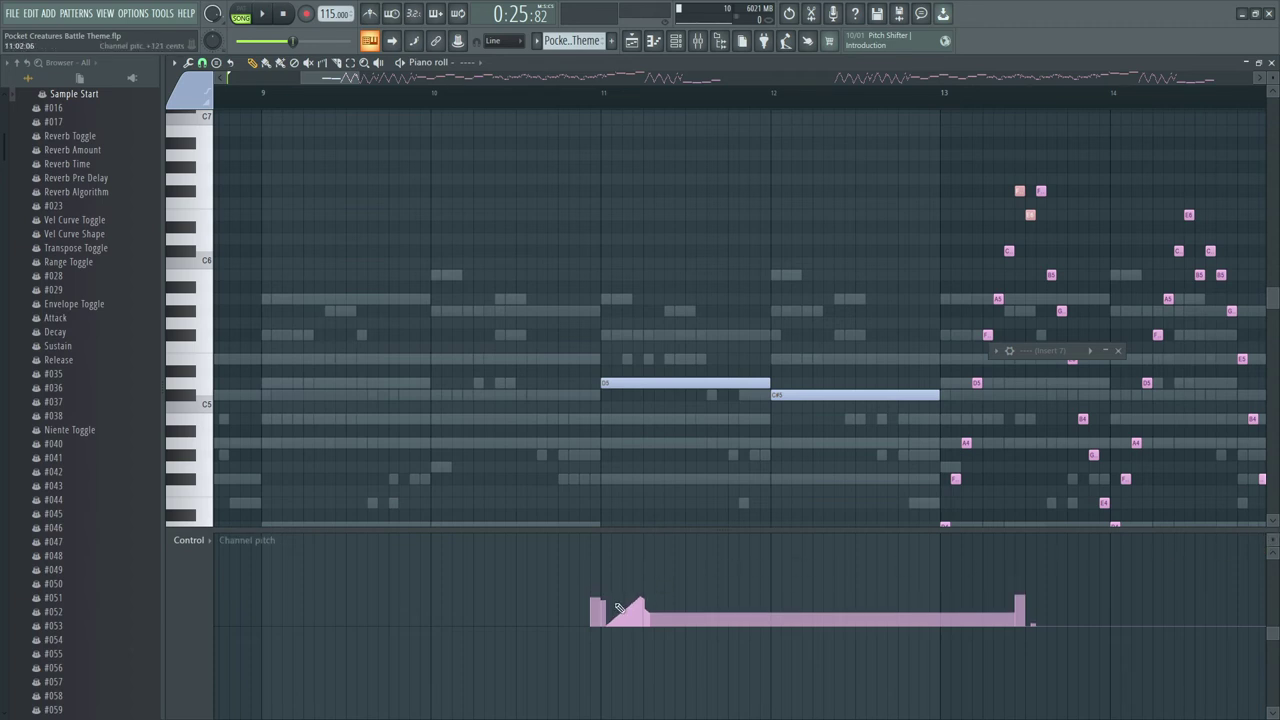
{"action": "left_click", "coordinate": [676, 41]}
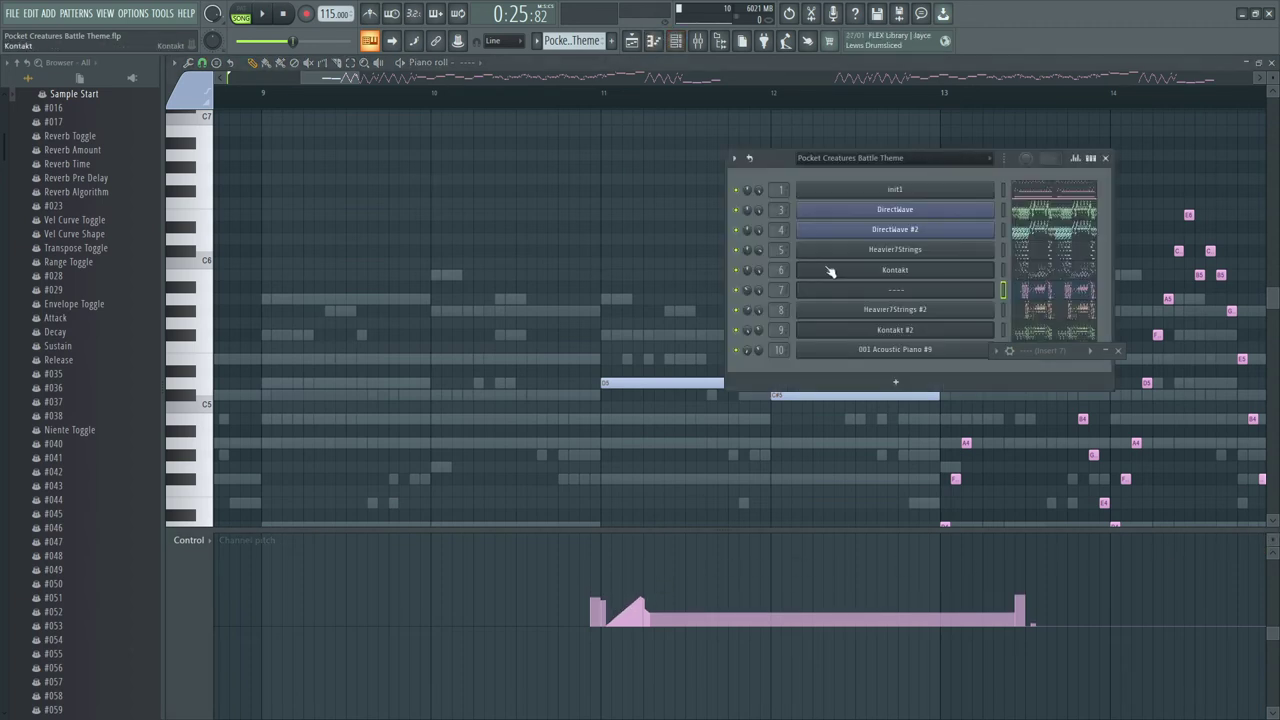
{"action": "left_click", "coordinate": [902, 292]}
{"action": "left_click_drag", "start_coordinate": [1090, 350], "coordinate": [539, 87]}
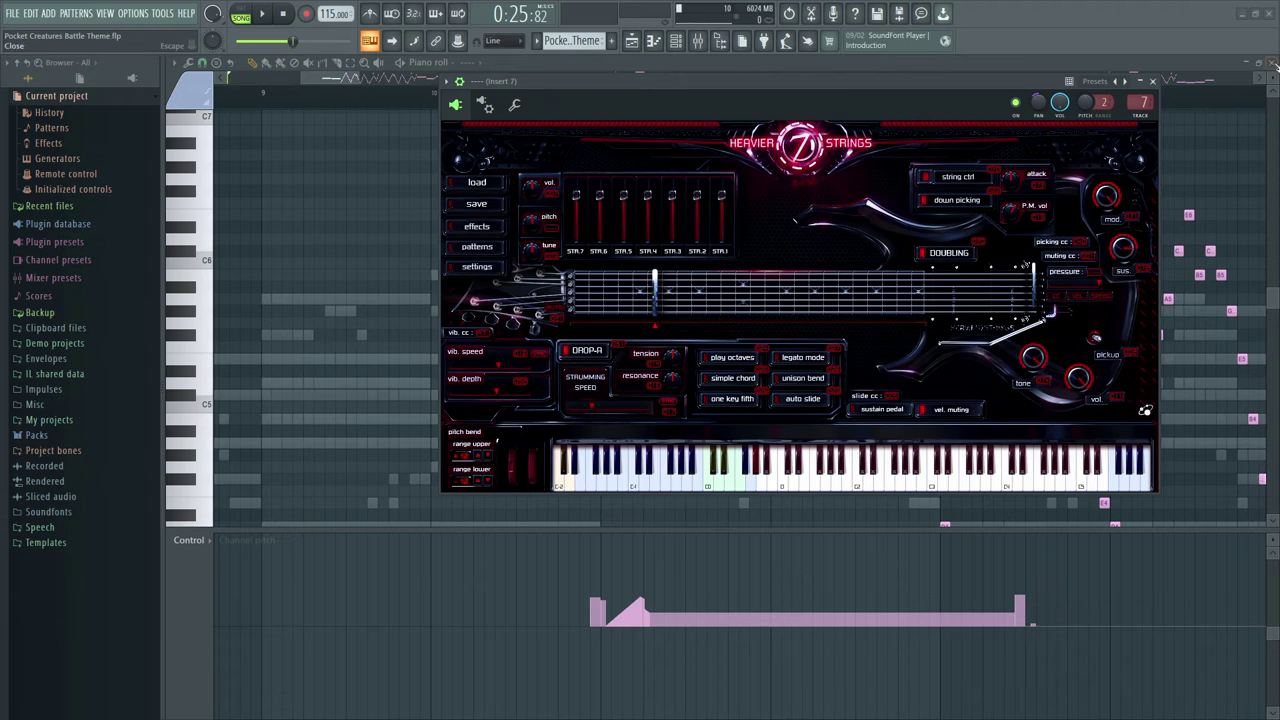
{"action": "left_click_drag", "start_coordinate": [1214, 80], "coordinate": [1133, 42]}
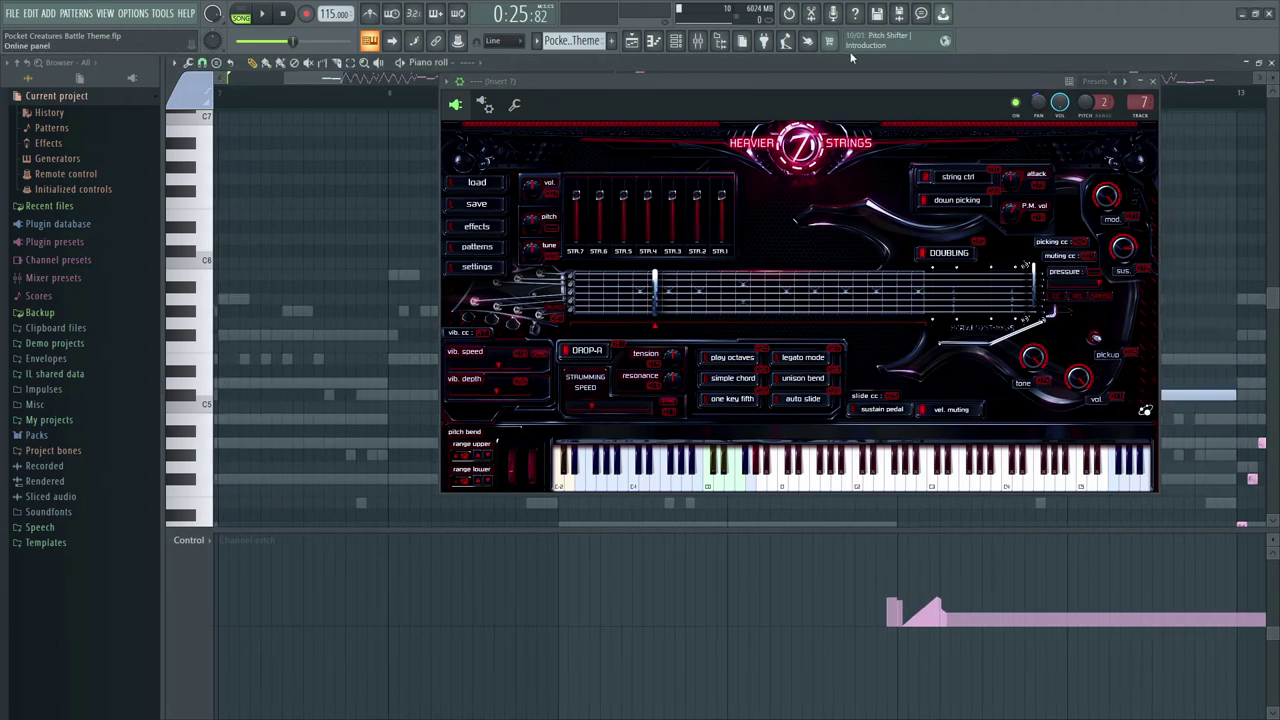
{"action": "left_click", "coordinate": [1152, 81]}
{"action": "mouse_move", "coordinate": [1272, 541]}
{"action": "left_mouse_down"}
{"action": "mouse_move", "coordinate": [1272, 556]}
{"action": "mouse_move", "coordinate": [1272, 543]}
{"action": "left_mouse_up"}
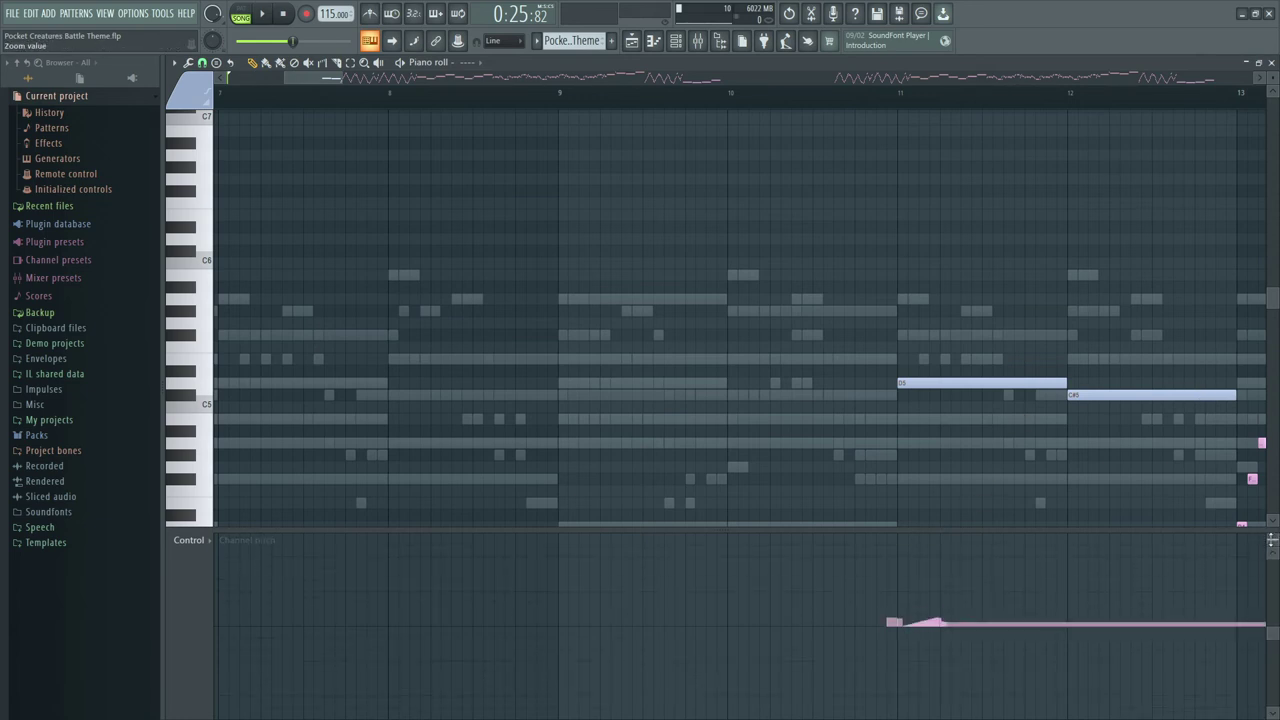
Step: View the DirectWave channel's notes and pitch events in the piano roll, and return to the unnamed channel
{"action": "left_click", "coordinate": [478, 66]}
{"action": "left_click", "coordinate": [514, 137]}
{"action": "left_click", "coordinate": [482, 65]}
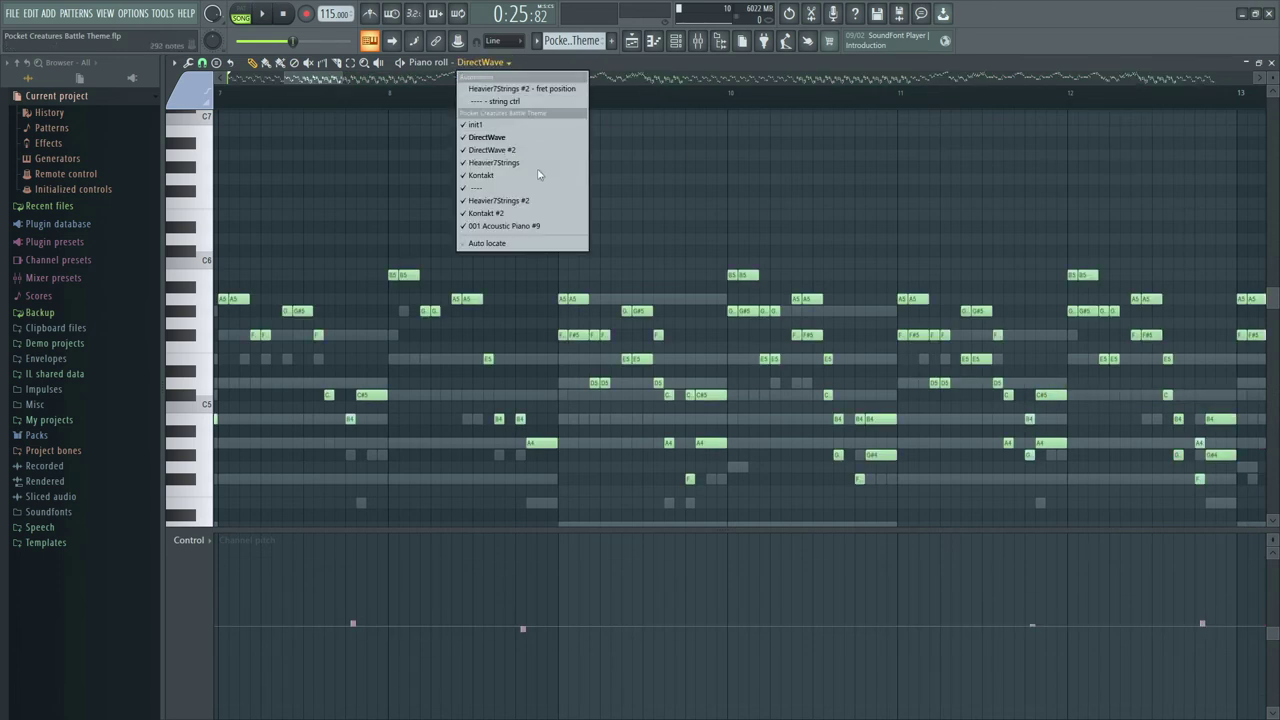
{"action": "left_click", "coordinate": [530, 188]}
Step: Set the channel pitch to 0 cents from bar 10 and flatten the raised event just before bar 11
{"action": "key", "text": "alt"}
{"action": "left_click", "coordinate": [825, 545]}
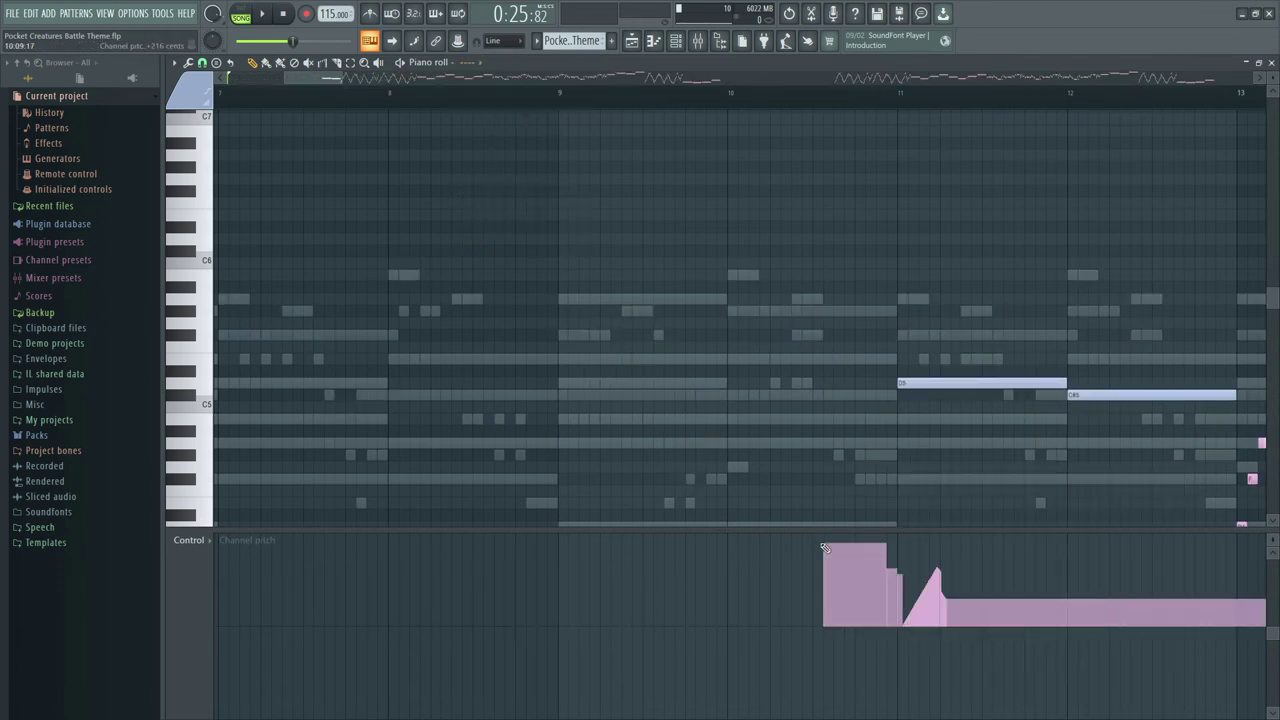
{"action": "left_click", "coordinate": [831, 629]}
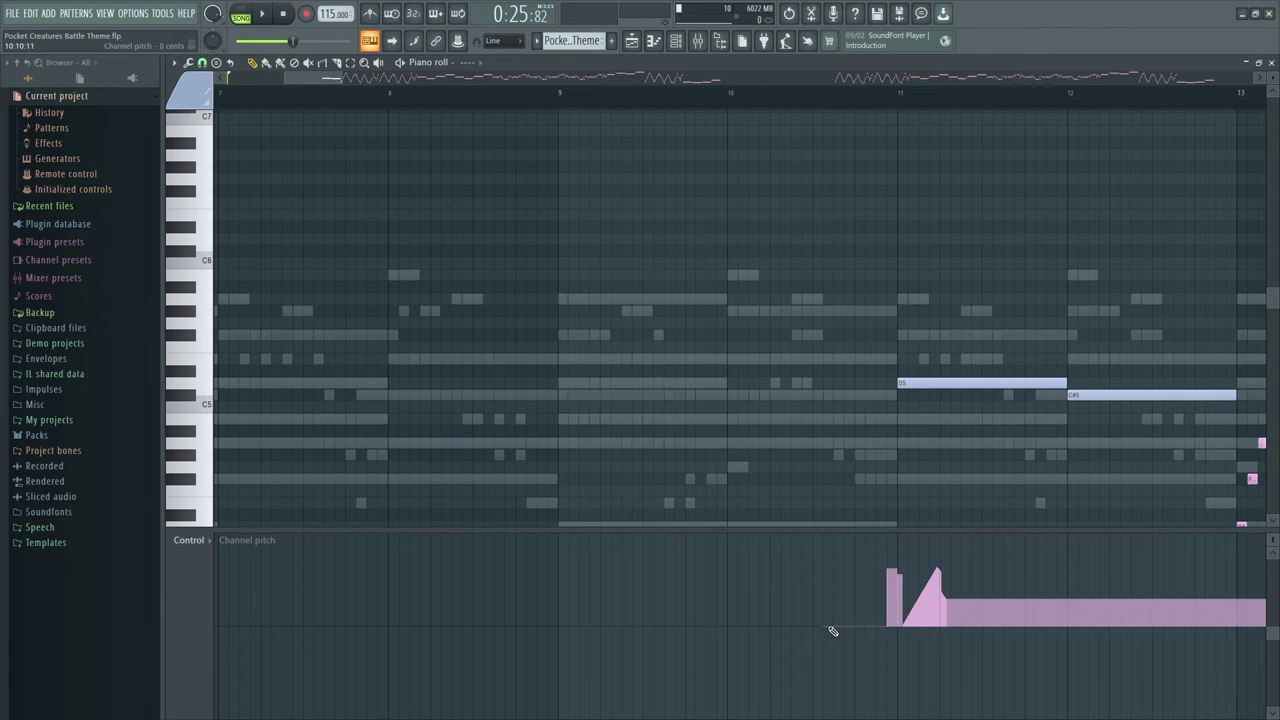
{"action": "left_click_drag", "start_coordinate": [866, 624], "coordinate": [901, 625]}
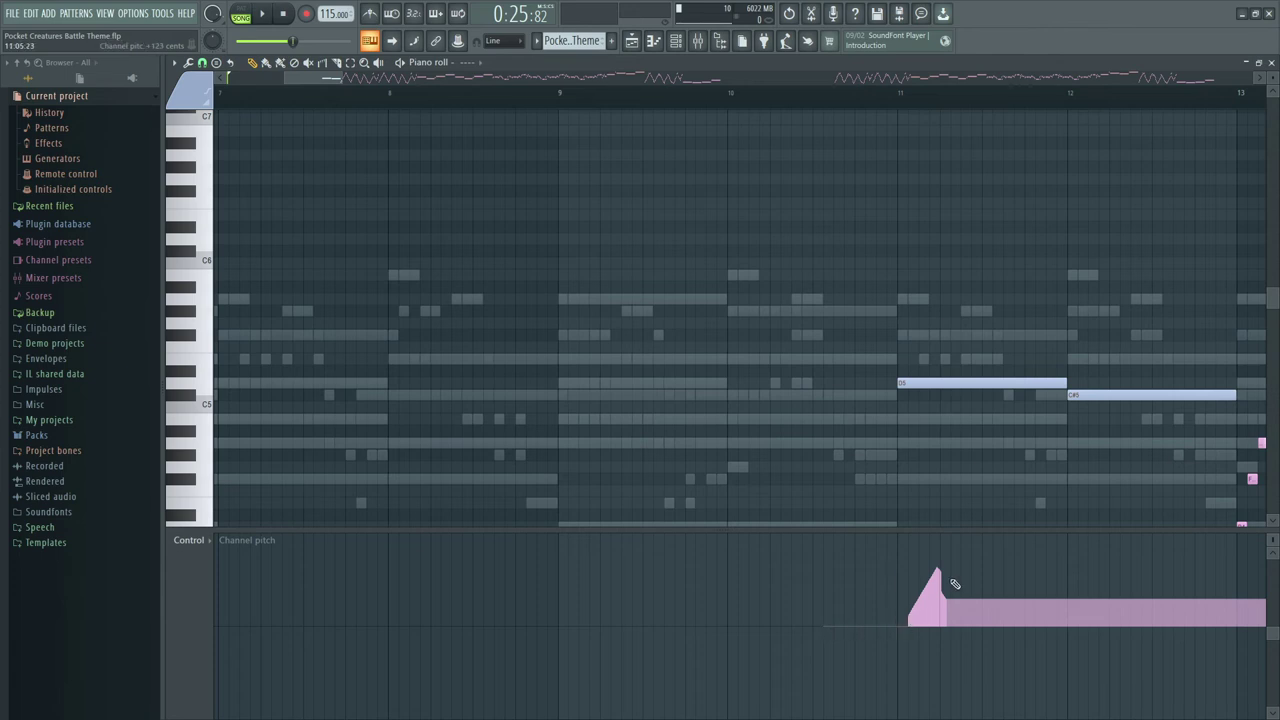
Step: Flatten the channel pitch ramp in bar 11 and the plateau following it up to the raised event in bar 13
{"action": "left_click_drag", "start_coordinate": [335, 78], "coordinate": [353, 103]}
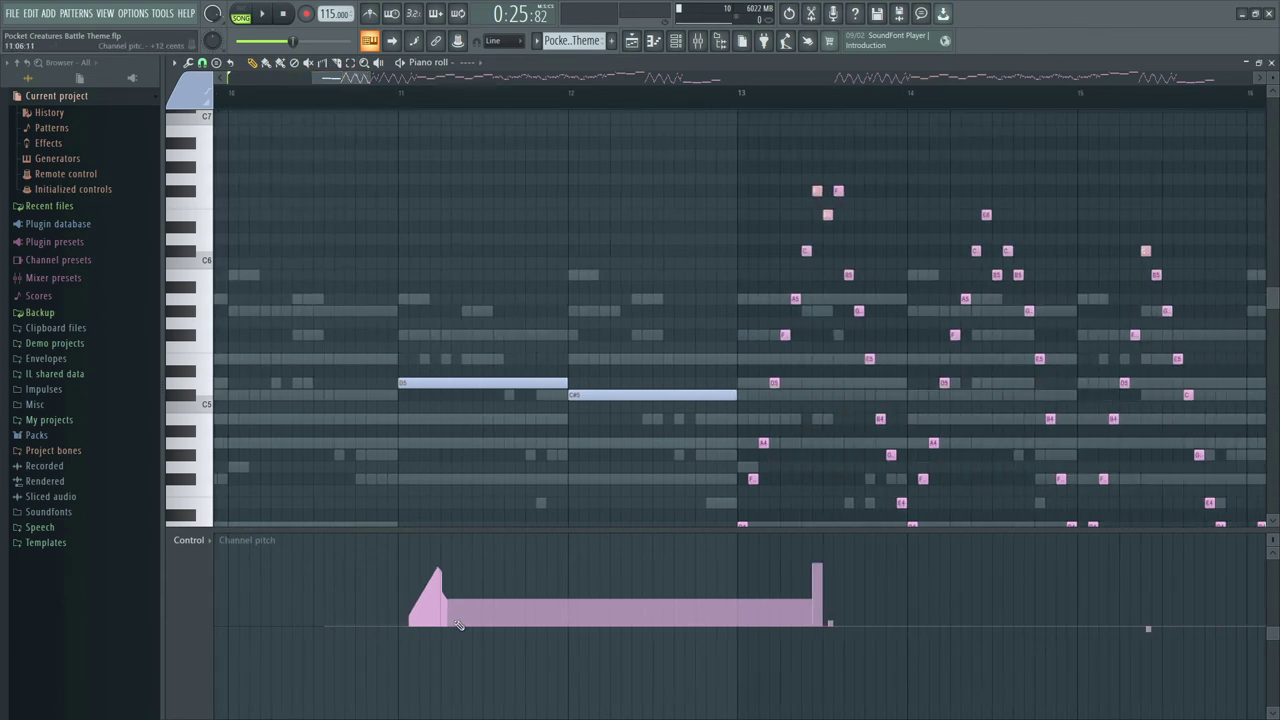
{"action": "right_click", "coordinate": [410, 618]}
{"action": "left_click", "coordinate": [389, 620]}
{"action": "left_click", "coordinate": [390, 621]}
{"action": "left_click_drag", "start_coordinate": [396, 630], "coordinate": [440, 627]}
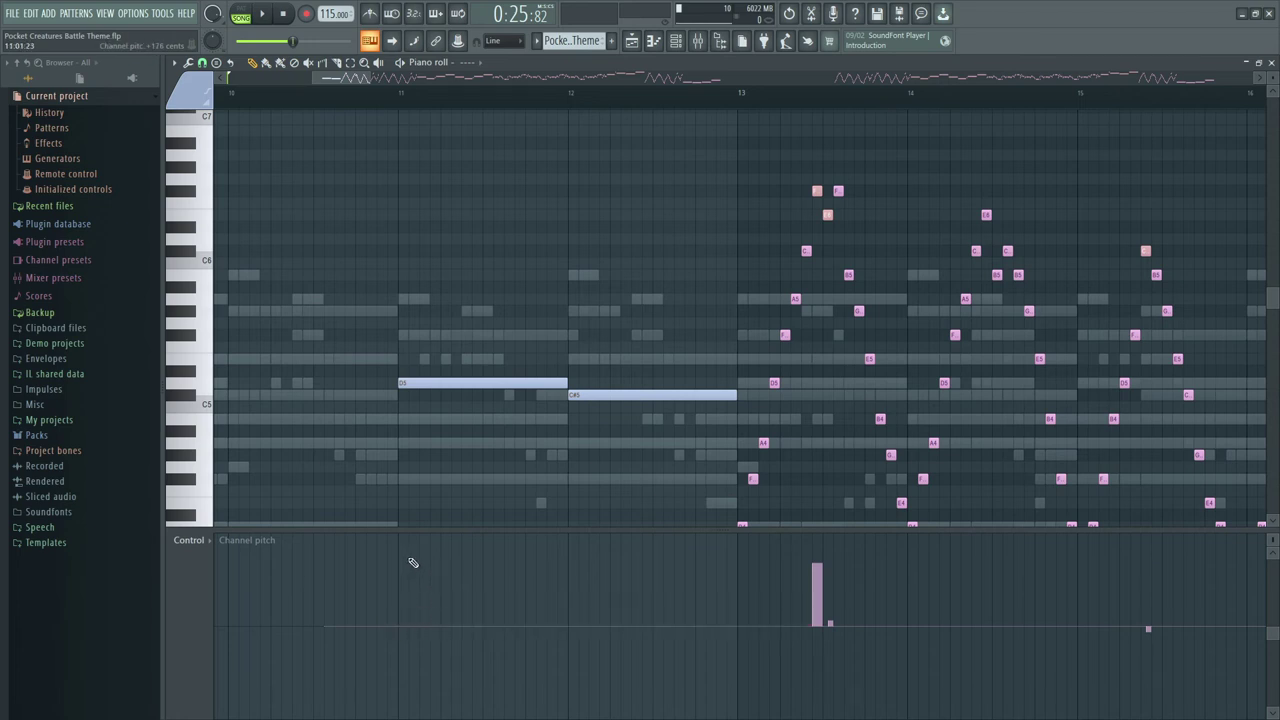
Step: Draw a raised channel pitch plateau beneath the D5 note, return it to about zero at bar 12, and play it back
{"action": "mouse_move", "coordinate": [418, 575]}
{"action": "left_mouse_down"}
{"action": "mouse_move", "coordinate": [404, 568]}
{"action": "mouse_move", "coordinate": [406, 628]}
{"action": "mouse_move", "coordinate": [416, 554]}
{"action": "left_mouse_up"}
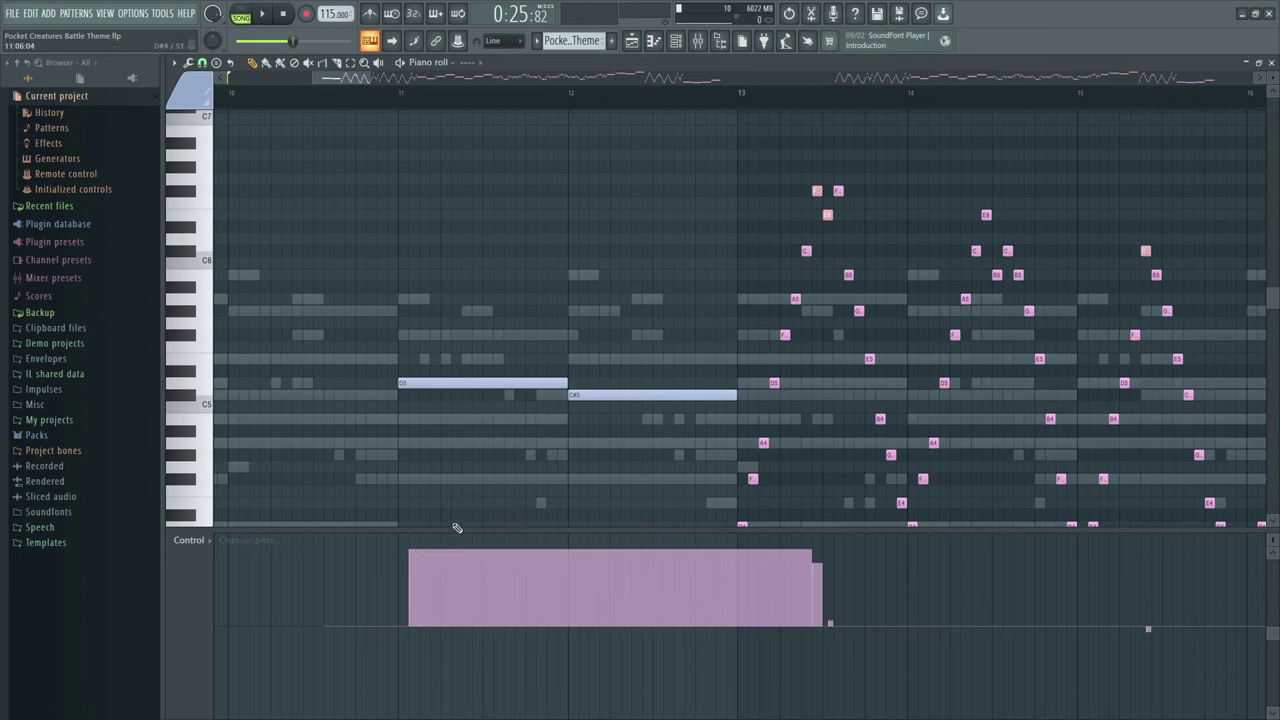
{"action": "key", "text": "space"}
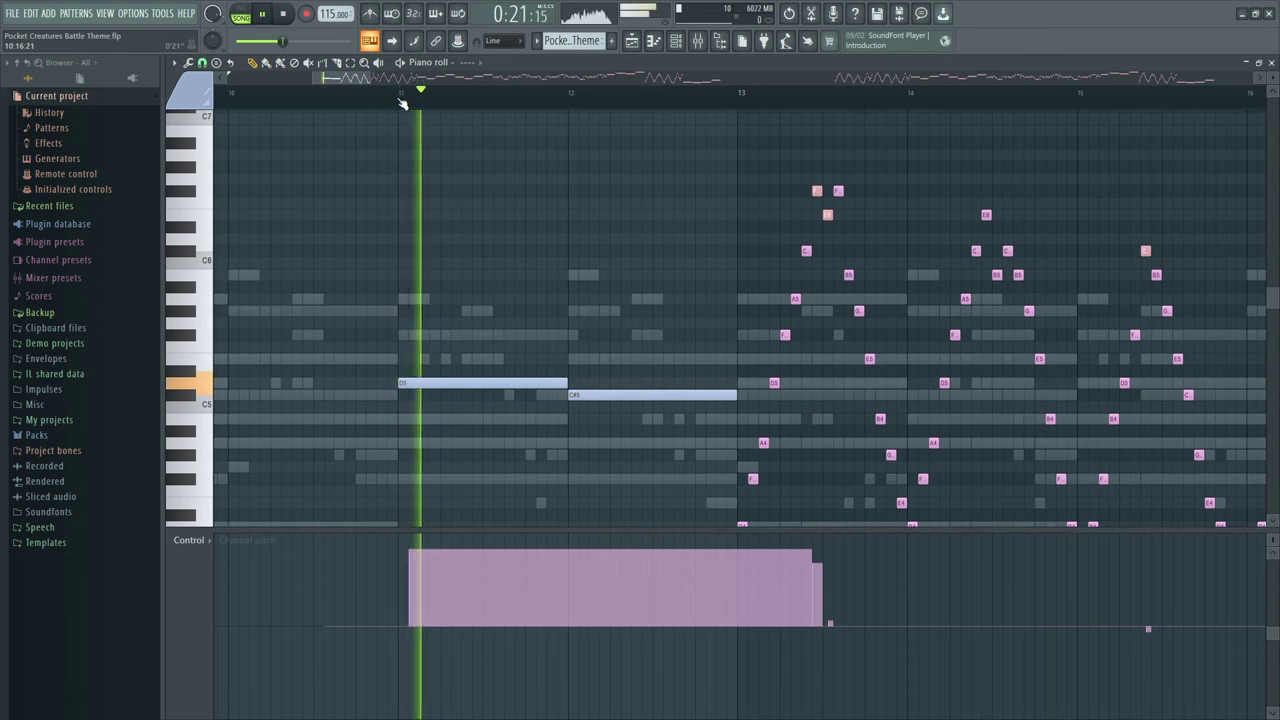
{"action": "key", "text": "space"}
{"action": "left_click_drag", "start_coordinate": [588, 612], "coordinate": [576, 629]}
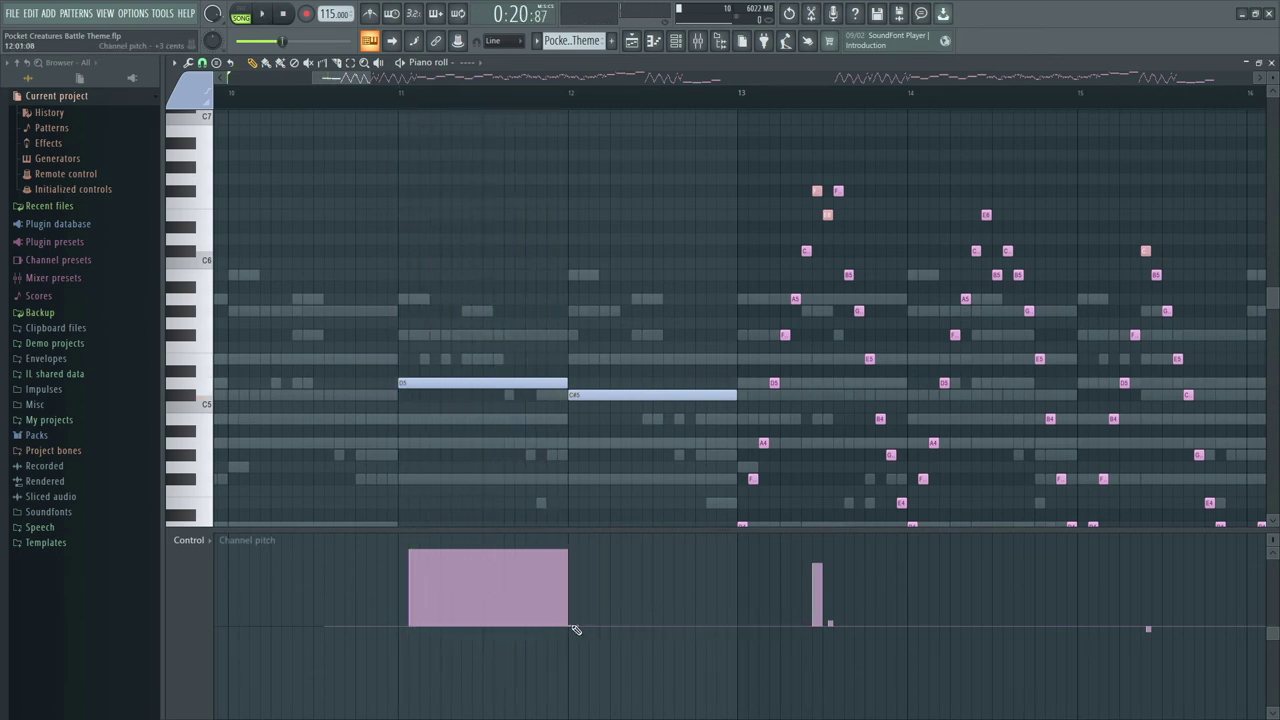
{"action": "key", "text": "space"}
{"action": "key", "text": "space"}
Step: Redraw the pitch rise beneath the D5 note to start slightly later at about +195 cents, and audition it
{"action": "left_click_drag", "start_coordinate": [414, 626], "coordinate": [416, 631]}
{"action": "key", "text": "space"}
{"action": "key", "text": "space"}
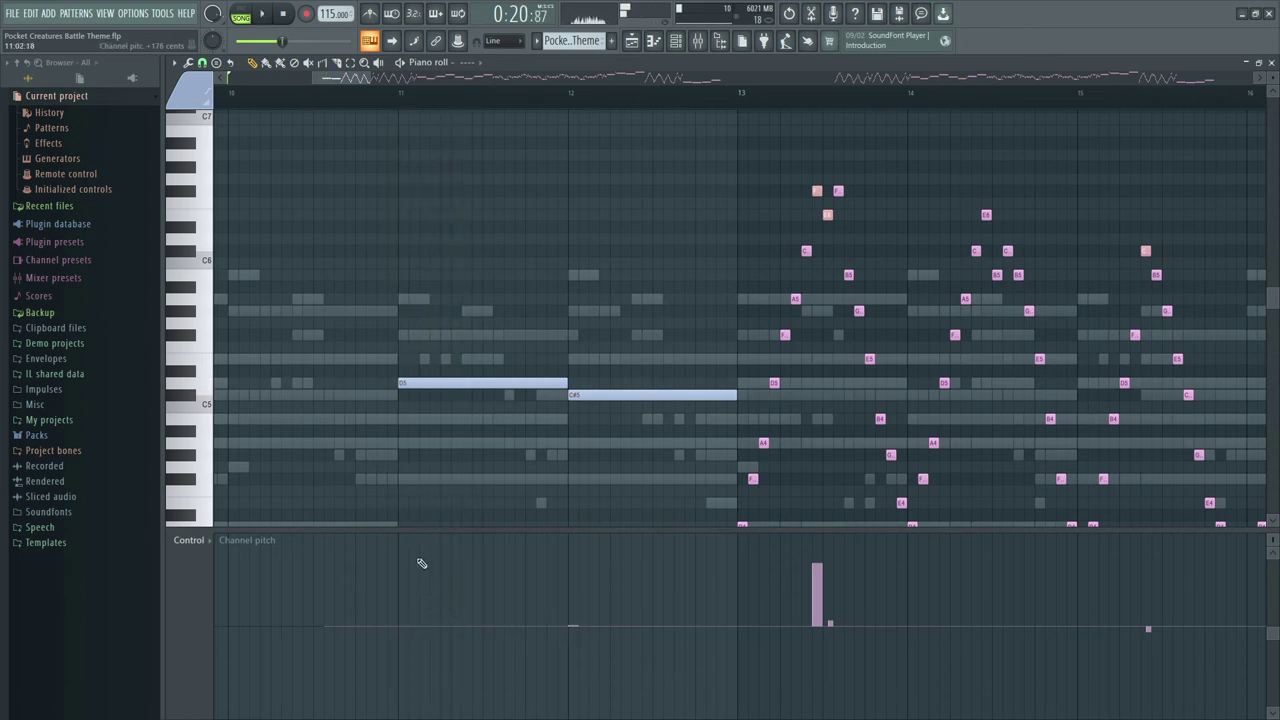
{"action": "left_click_drag", "start_coordinate": [424, 564], "coordinate": [422, 556]}
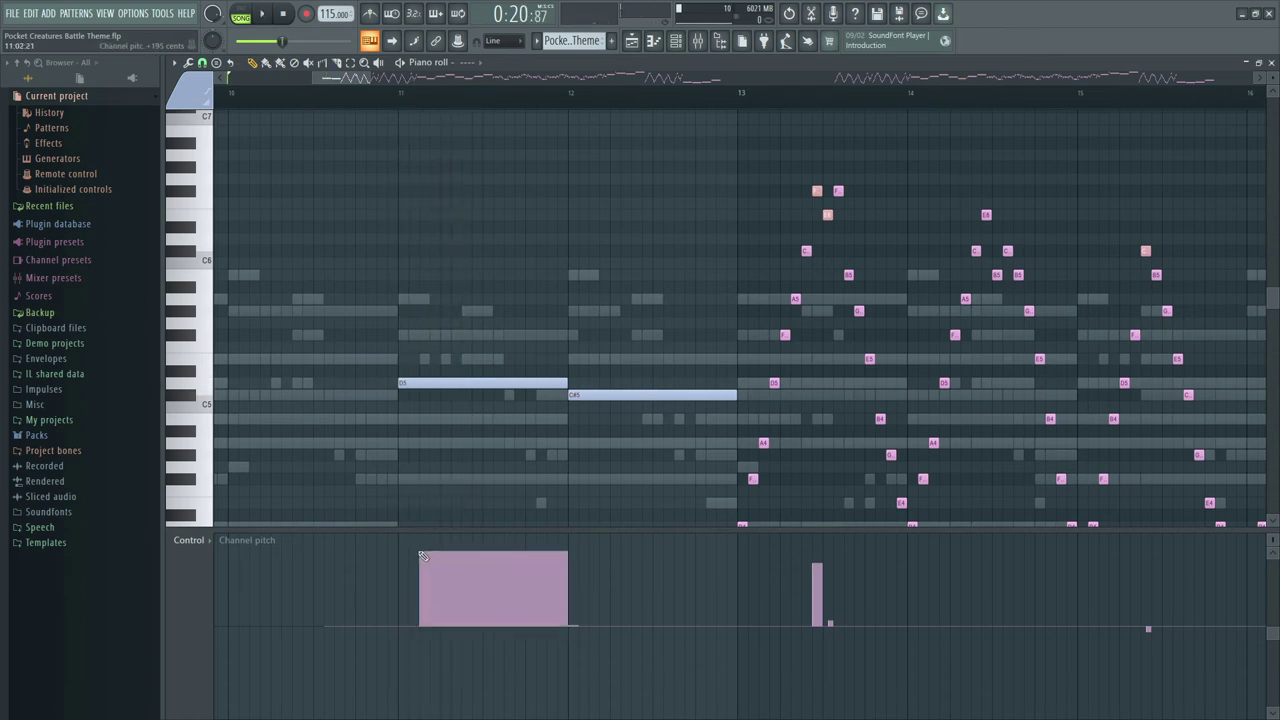
{"action": "key", "text": "space"}
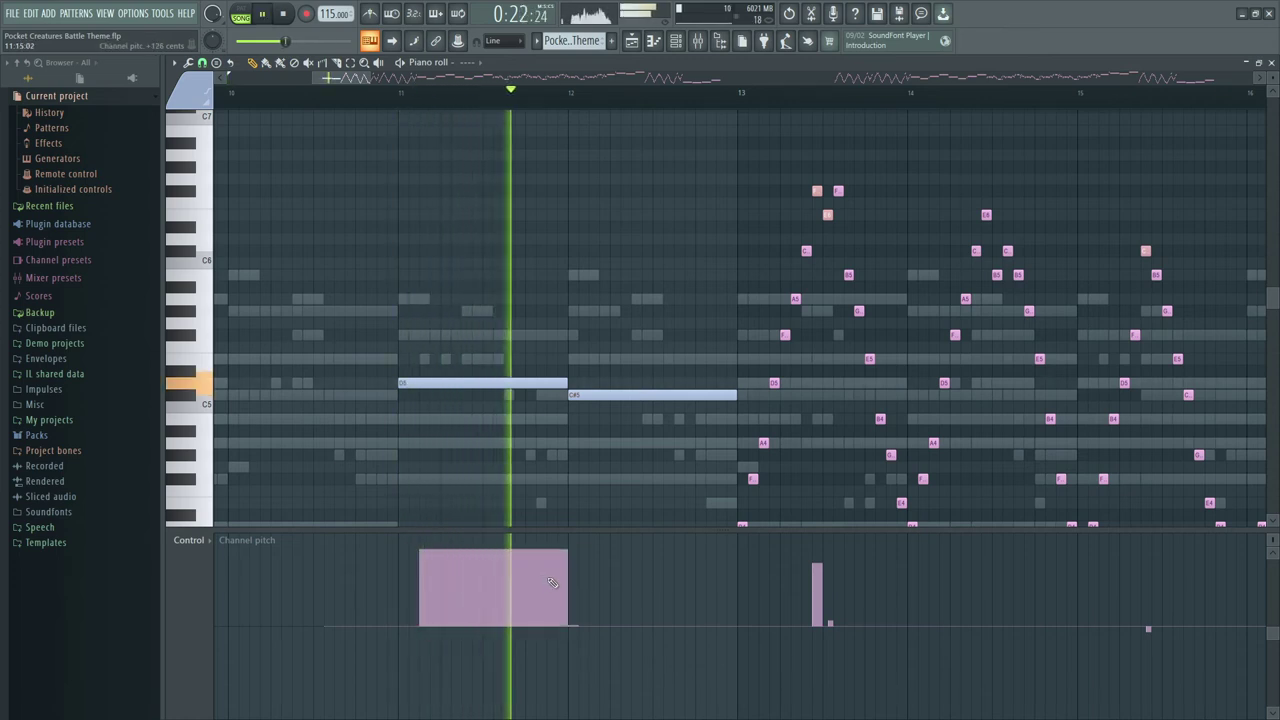
{"action": "key", "text": "space"}
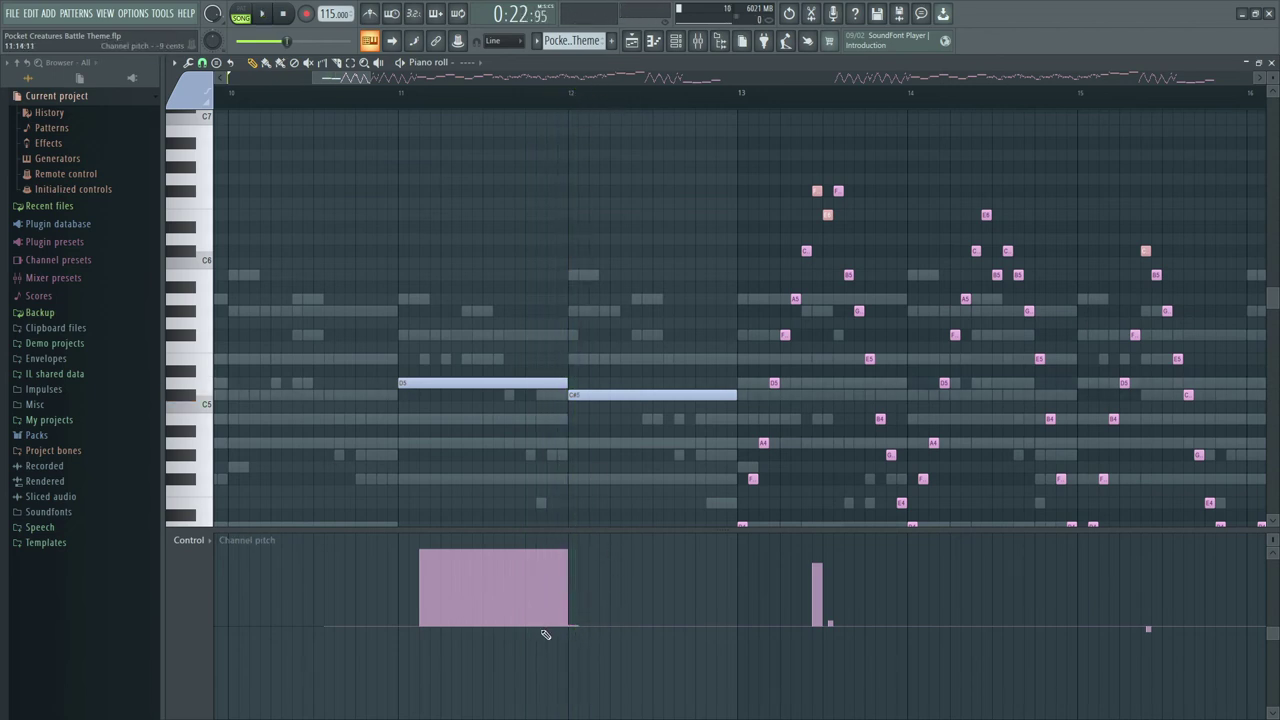
Step: Draw a steep channel pitch dive to about -502 cents at the end of bar 11, and play back from bar 11
{"action": "left_click_drag", "start_coordinate": [540, 632], "coordinate": [557, 717]}
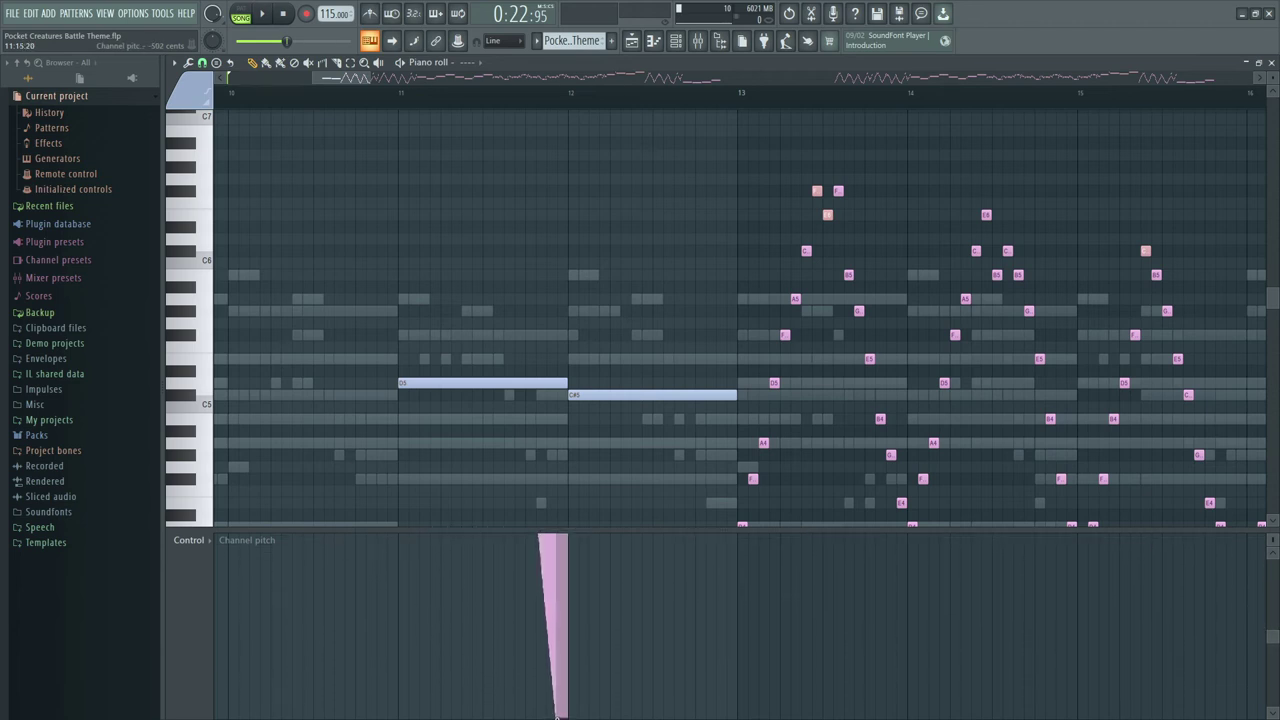
{"action": "key", "text": "space"}
{"action": "key", "text": "space"}
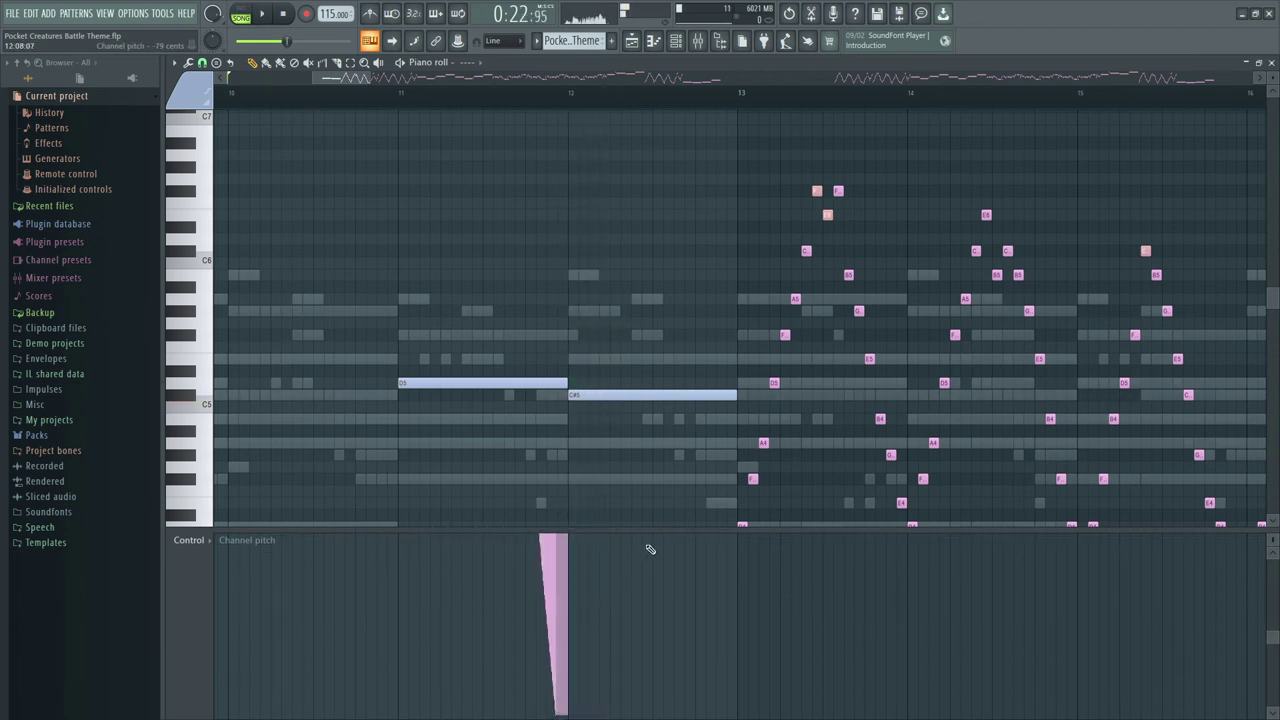
{"action": "key", "text": "space"}
{"action": "key", "text": "space"}
{"action": "left_click", "coordinate": [405, 96]}
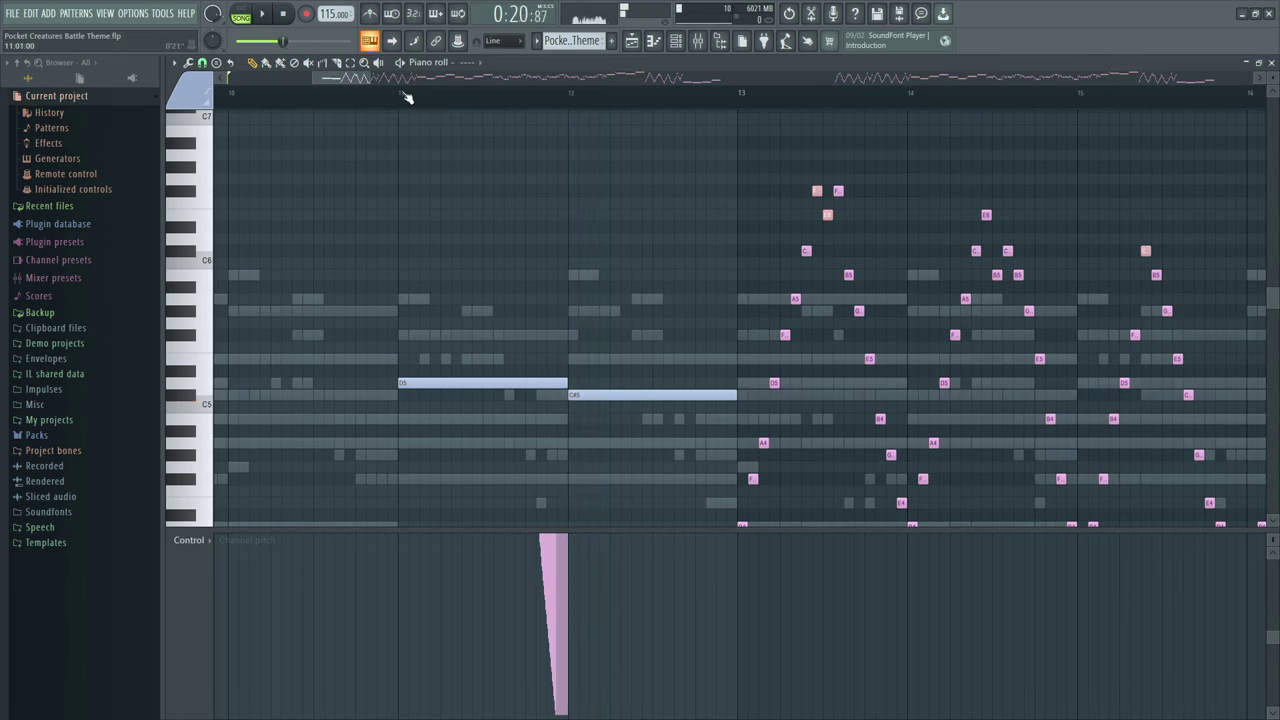
{"action": "key", "text": "space"}
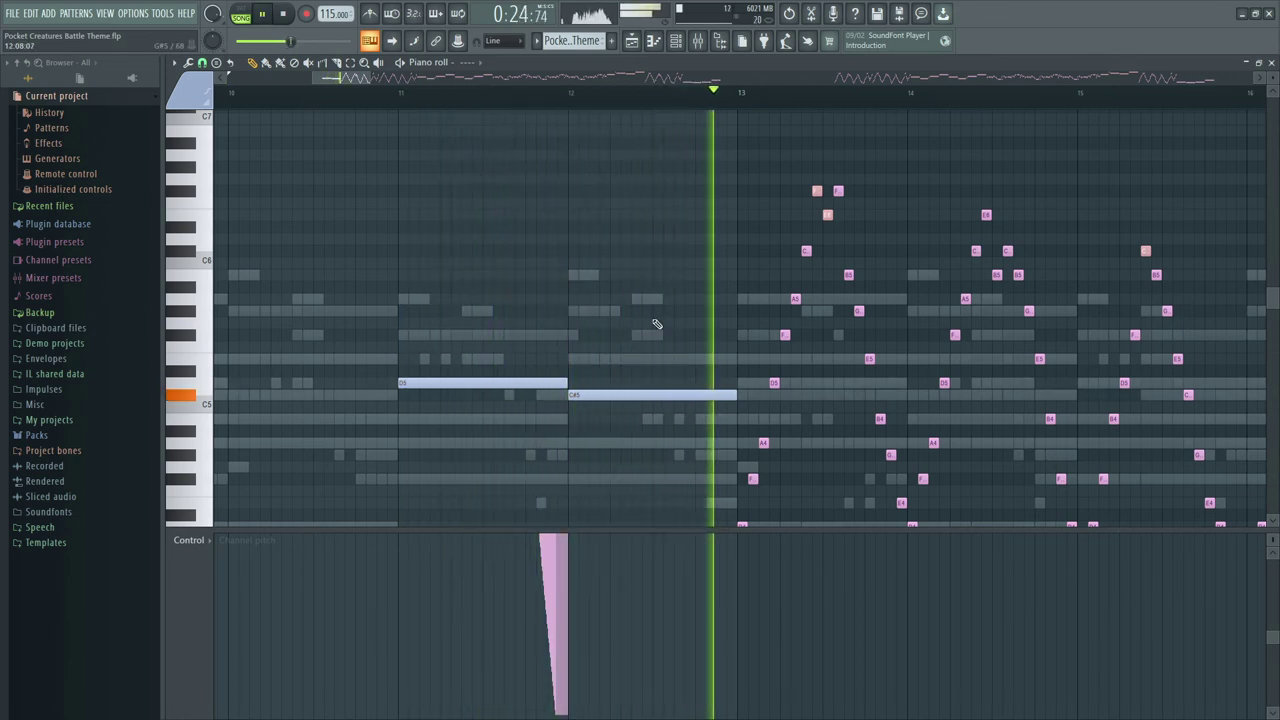
{"action": "key", "text": "space"}
Step: Draw a V-shaped channel pitch dip beneath the C#5 note in bar 12 and audition it
{"action": "key", "text": "space"}
{"action": "key", "text": "space"}
{"action": "mouse_move", "coordinate": [674, 569]}
{"action": "left_mouse_down"}
{"action": "mouse_move", "coordinate": [688, 712]}
{"action": "mouse_move", "coordinate": [716, 540]}
{"action": "left_mouse_up"}
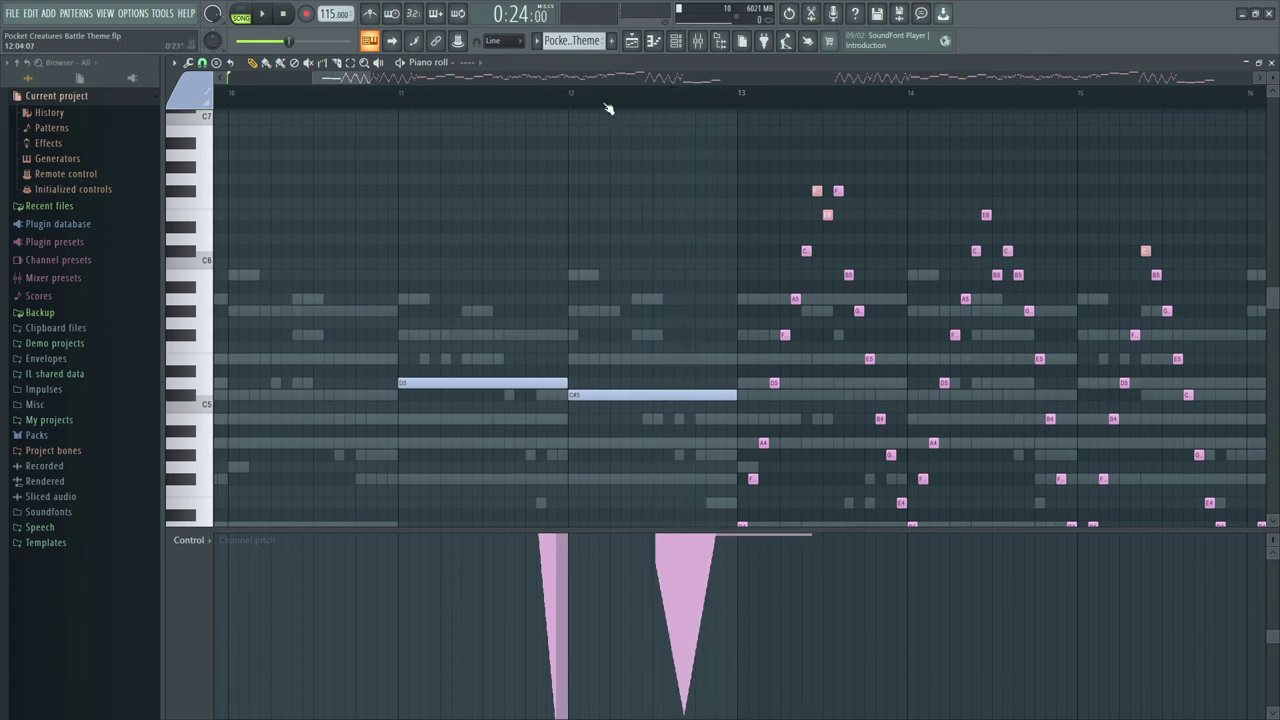
{"action": "key", "text": "space"}
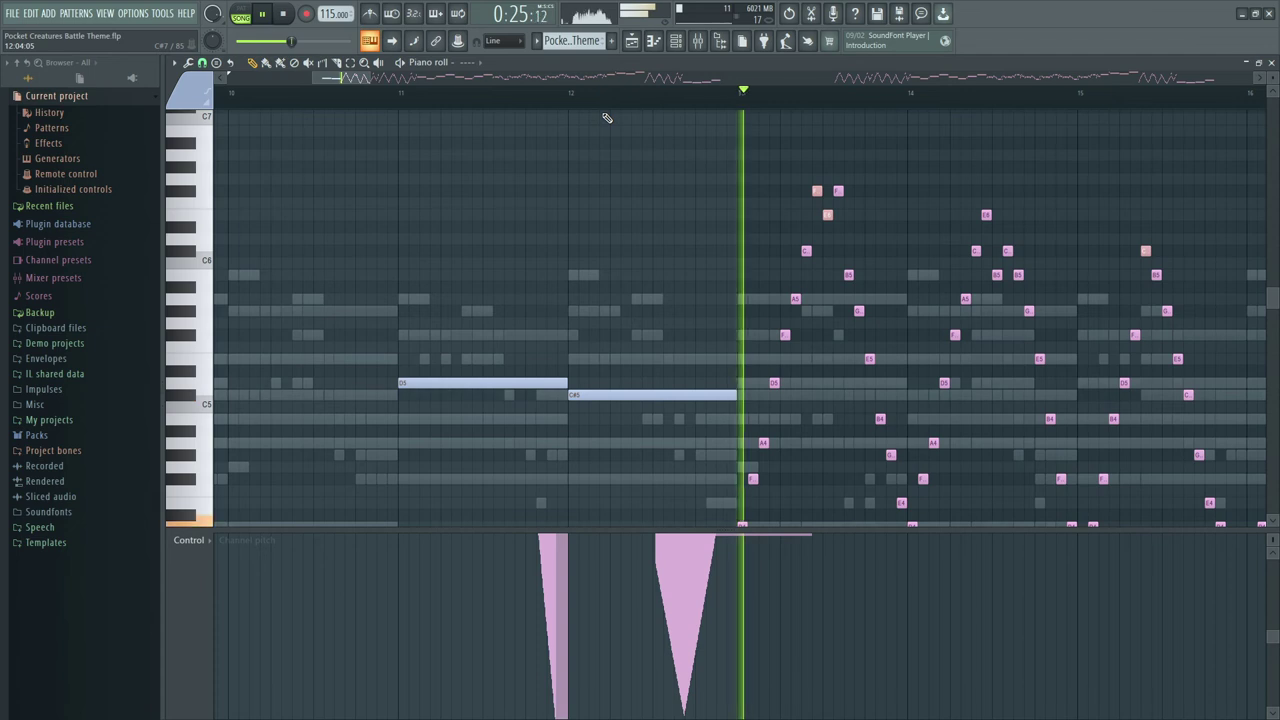
{"action": "key", "text": "space"}
Step: Return the channel pitch to about zero after the bar 12 dip and play back from bar 11
{"action": "left_click_drag", "start_coordinate": [1272, 540], "coordinate": [1272, 558]}
{"action": "middle_click", "coordinate": [848, 562]}
{"action": "left_click", "coordinate": [742, 553]}
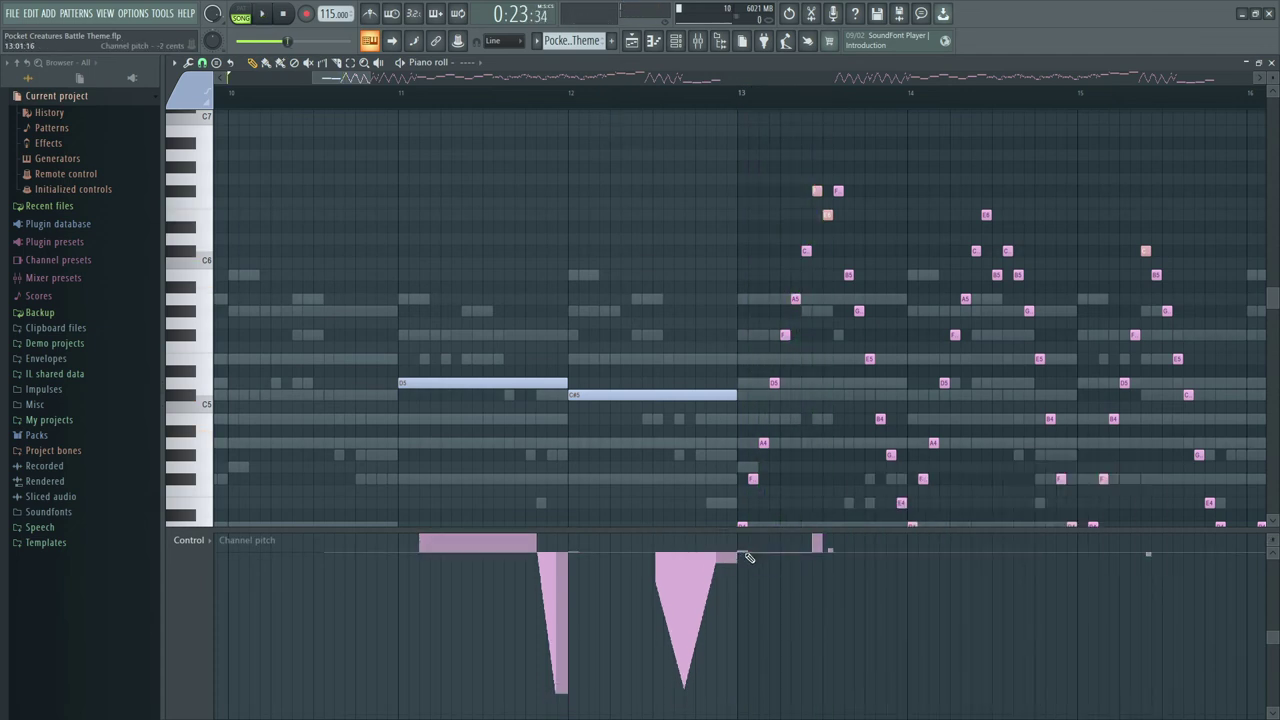
{"action": "left_click", "coordinate": [726, 558]}
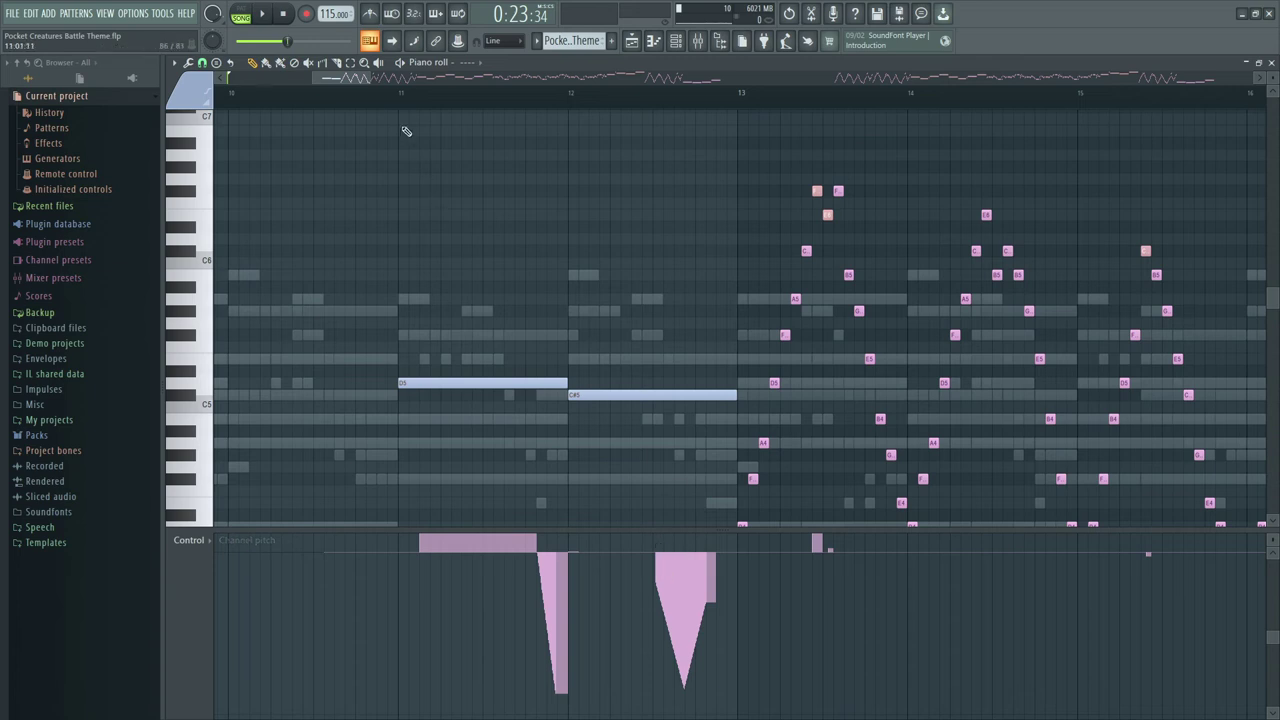
{"action": "left_click", "coordinate": [404, 95]}
{"action": "key", "text": "space"}
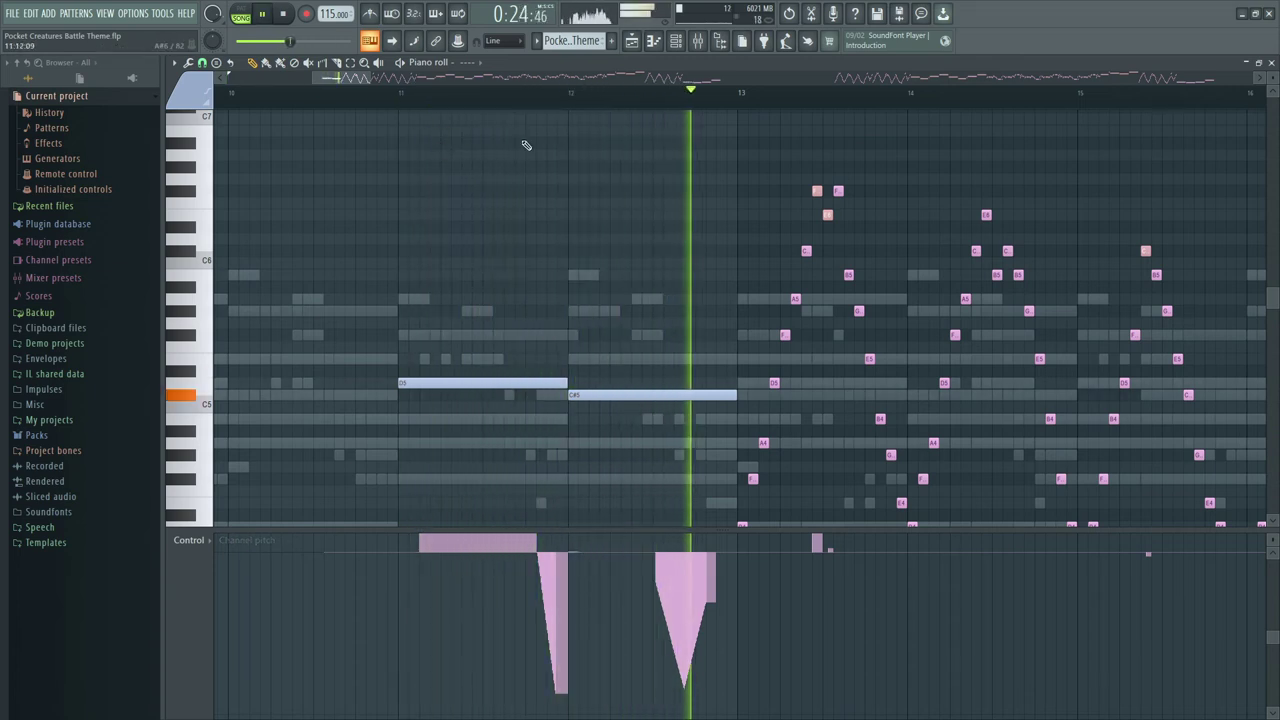
{"action": "key", "text": "space"}
Step: Show Kontakt #2 in the piano roll, open its plugin, and set the Nucleus strings' MIDI channel to omni
{"action": "key", "text": "F6"}
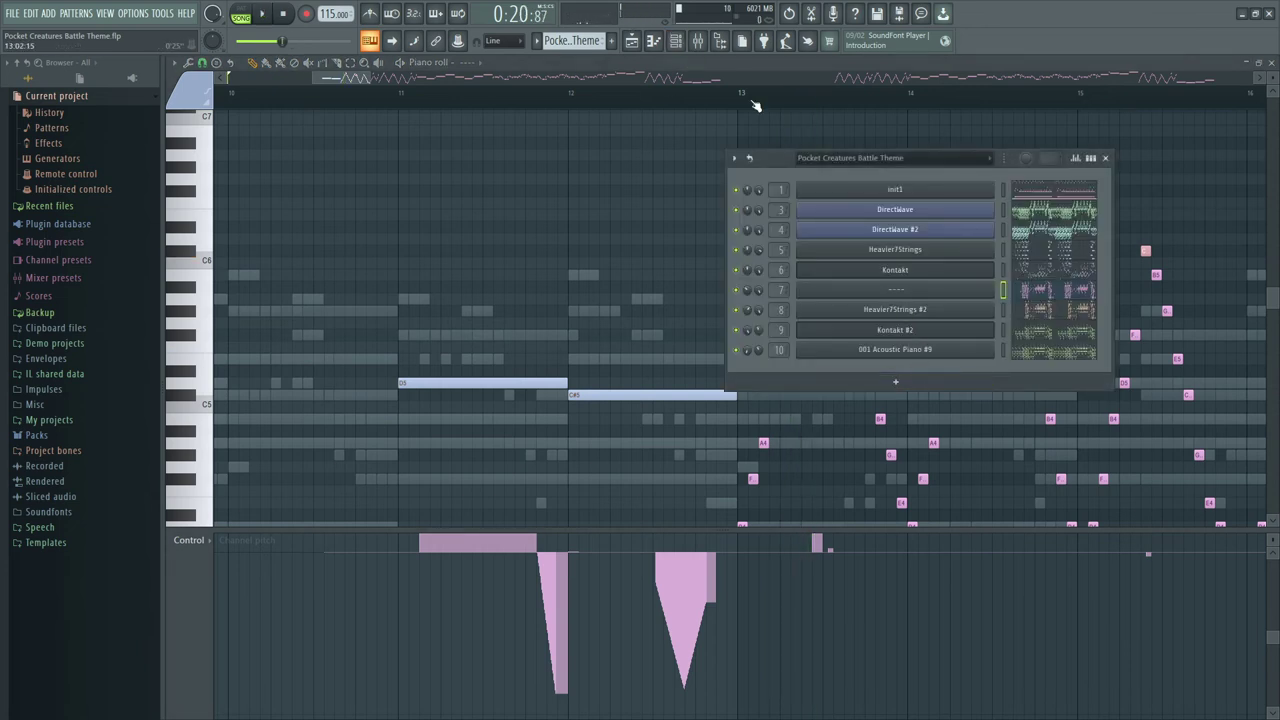
{"action": "key", "text": "F6"}
{"action": "left_click", "coordinate": [468, 62]}
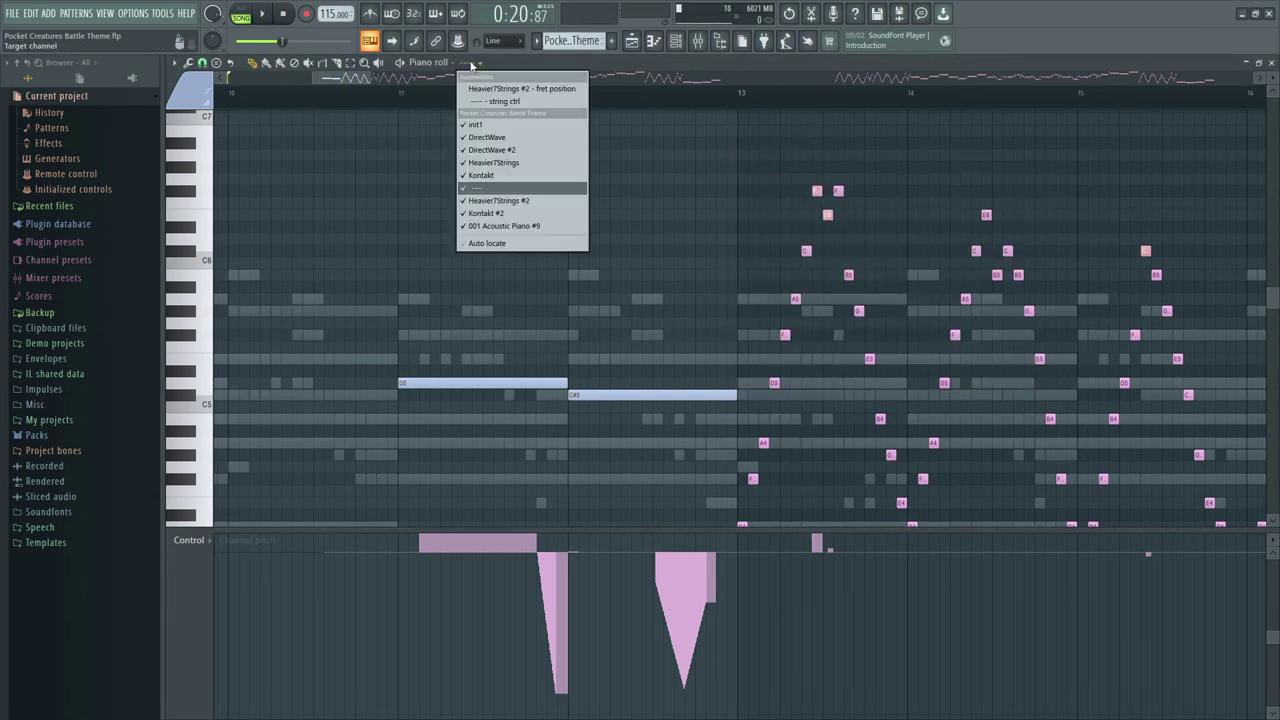
{"action": "left_click", "coordinate": [534, 214]}
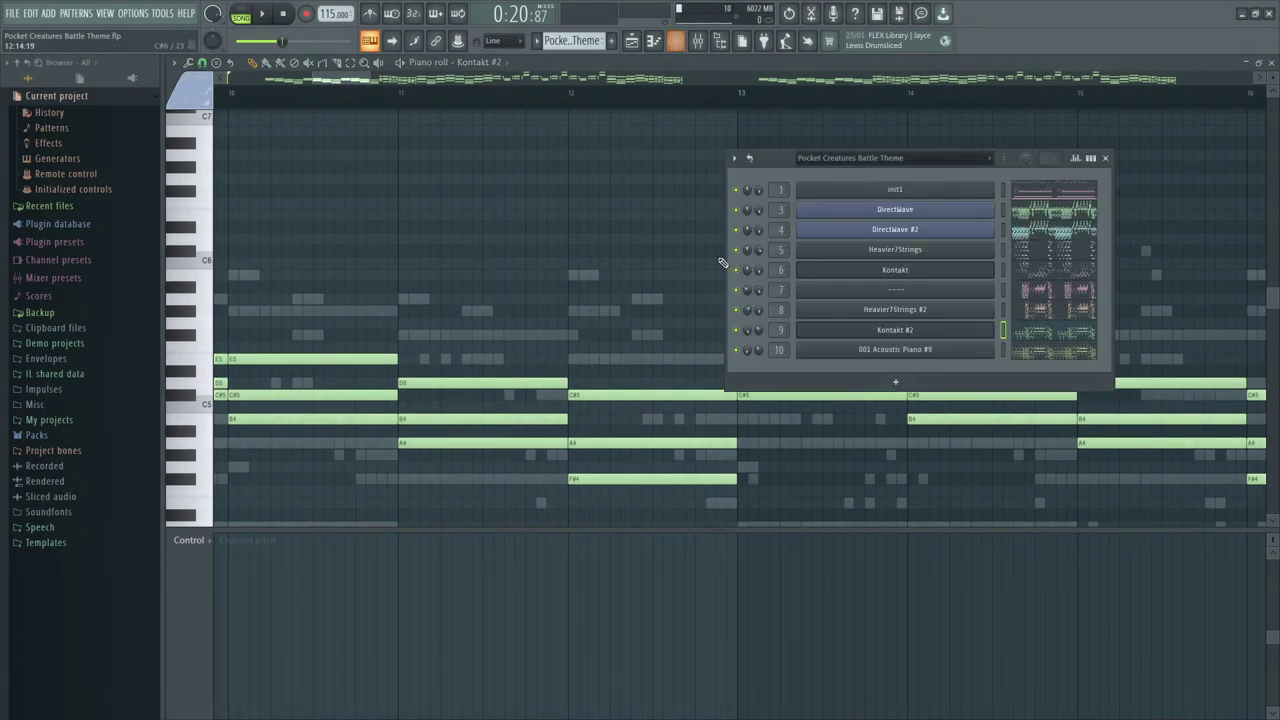
{"action": "left_click", "coordinate": [834, 336]}
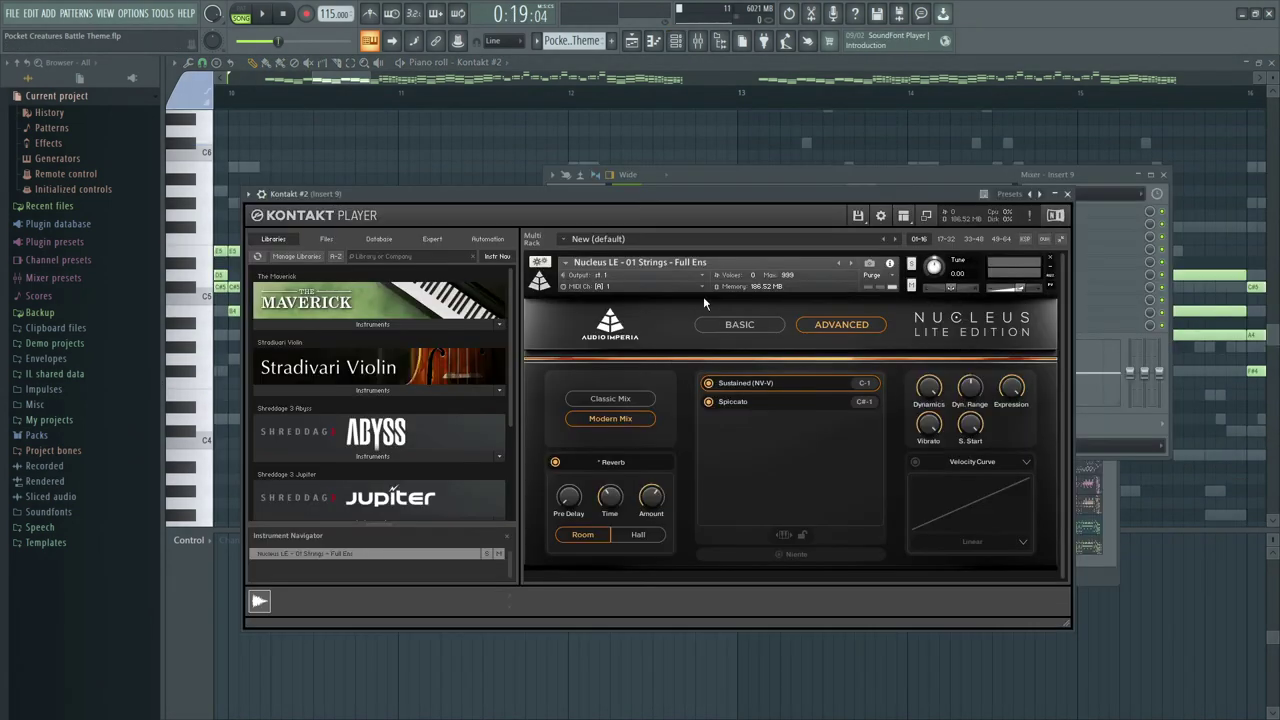
{"action": "left_click", "coordinate": [702, 287]}
{"action": "left_click", "coordinate": [649, 299]}
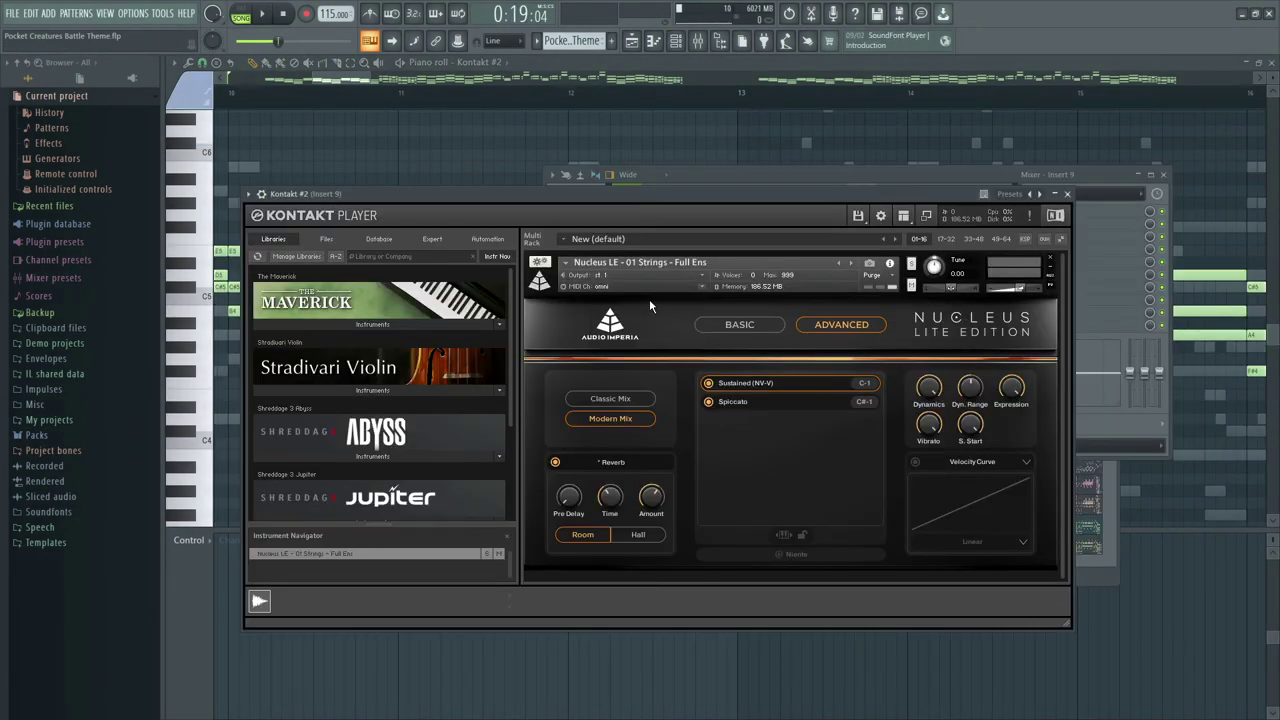
Step: During playback, pan mixer Insert 9 to 48% left and raise its volume
{"action": "left_click", "coordinate": [262, 14]}
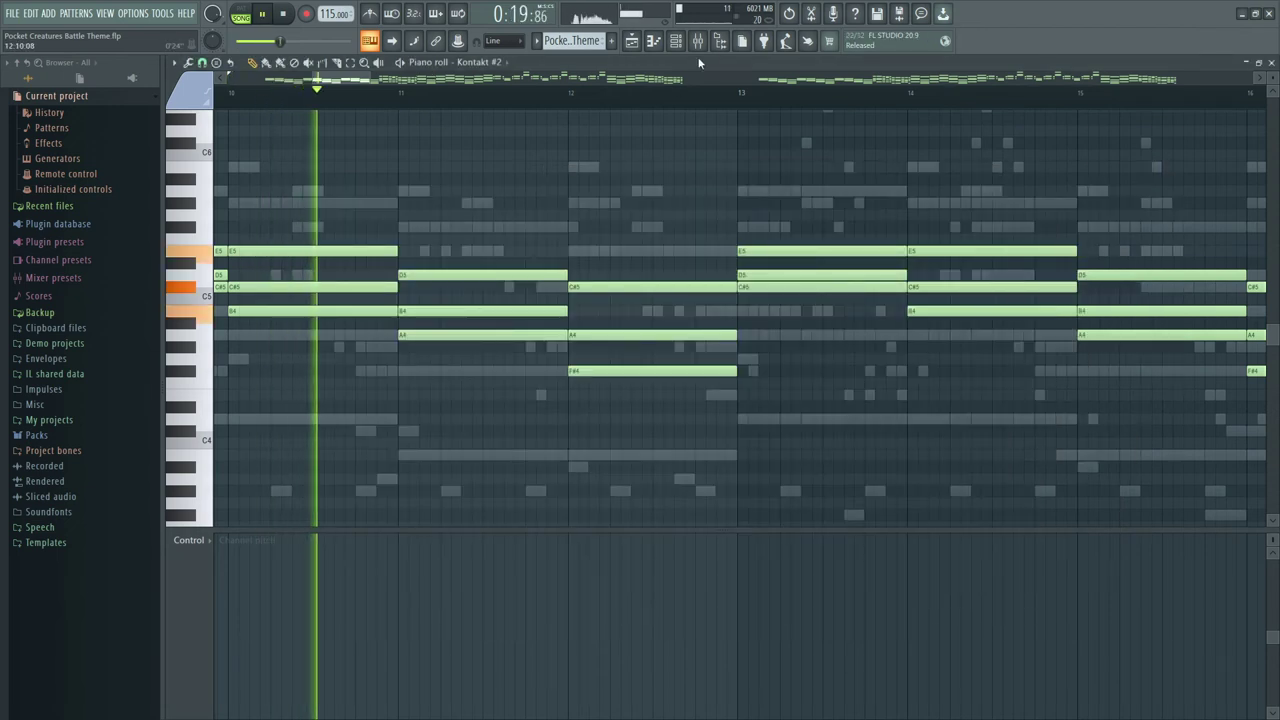
{"action": "key", "text": "F9"}
{"action": "left_click_drag", "start_coordinate": [862, 288], "coordinate": [862, 323]}
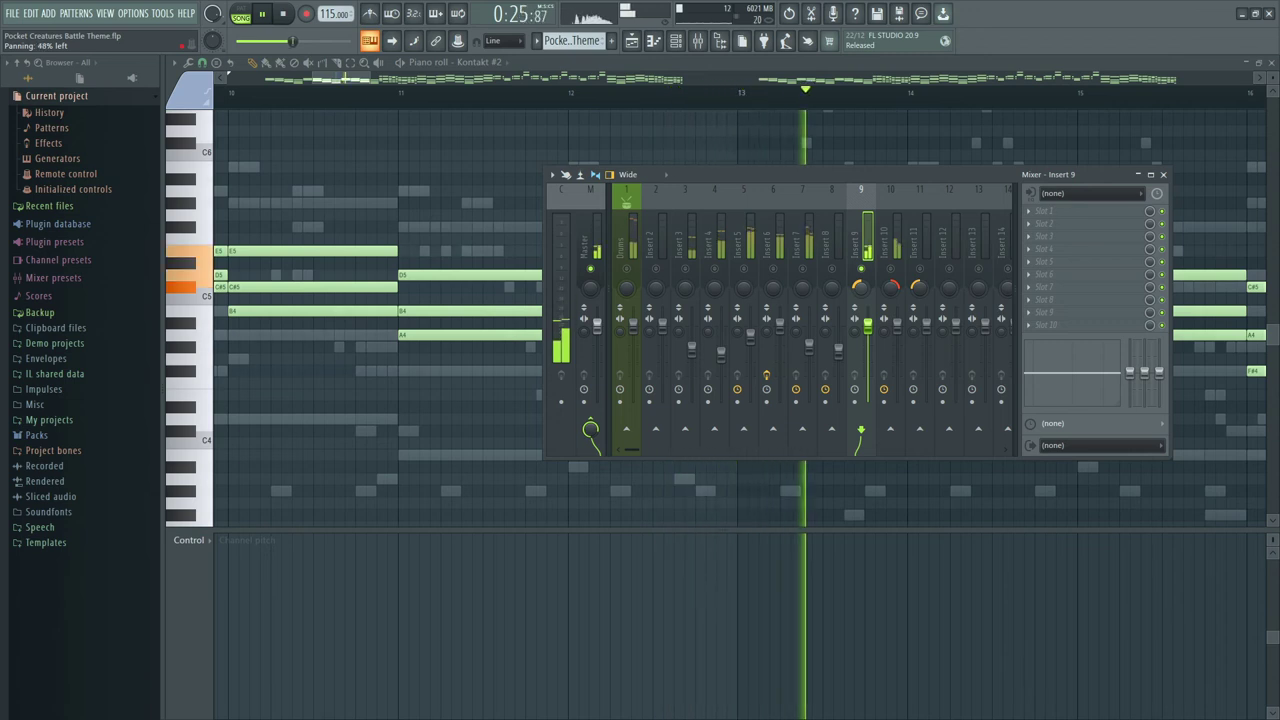
{"action": "left_click_drag", "start_coordinate": [869, 325], "coordinate": [869, 307]}
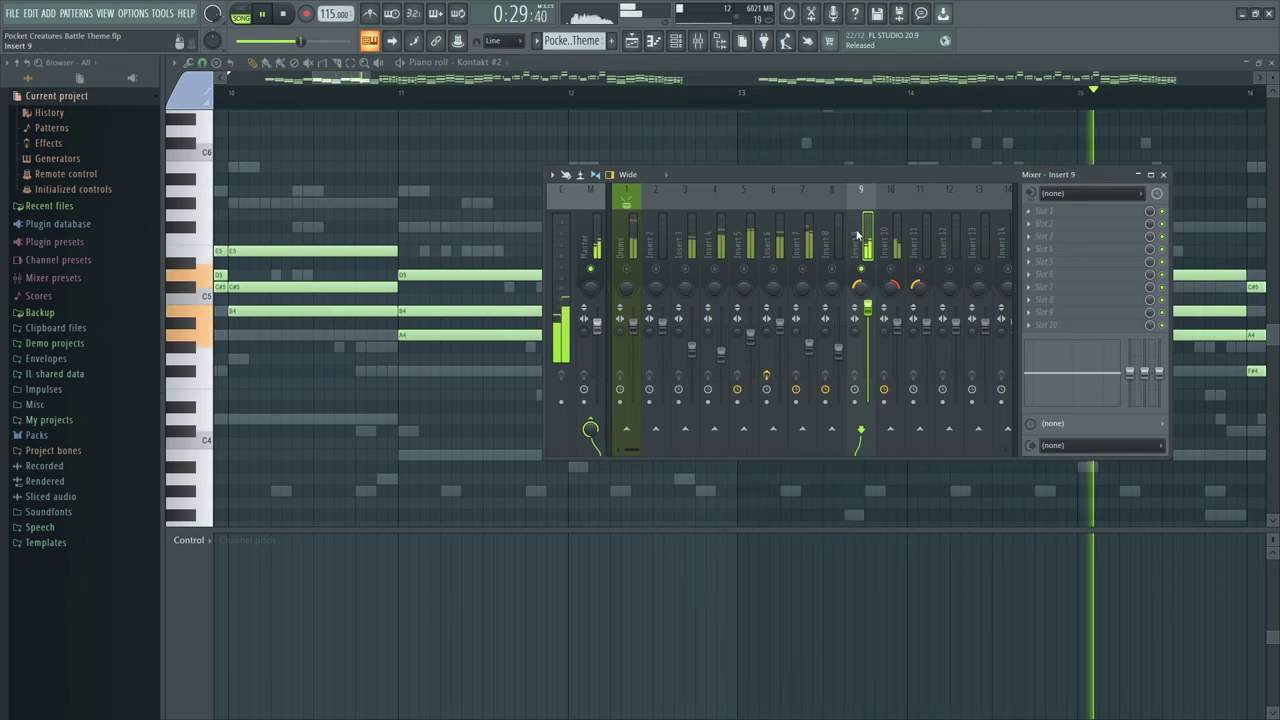
Step: Add Fruity Parametric EQ 2 to the first effect slot of mixer Insert 9
{"action": "key", "text": "space"}
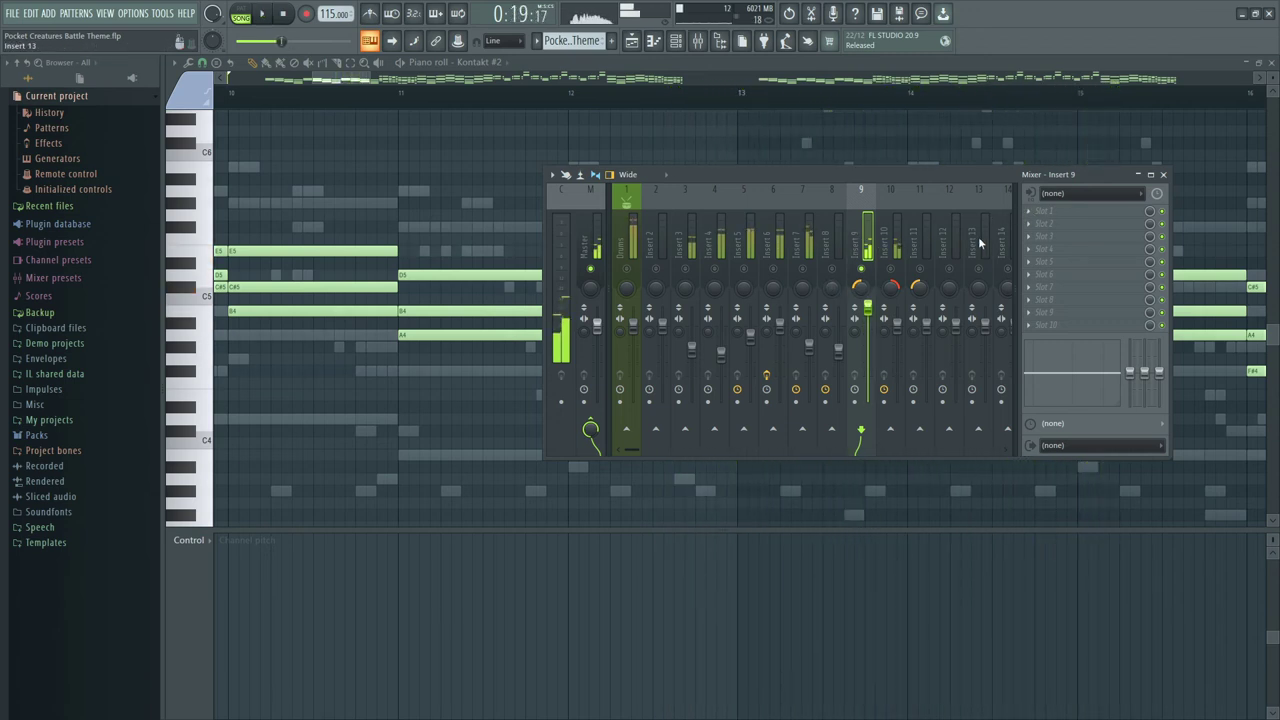
{"action": "left_click", "coordinate": [1035, 222]}
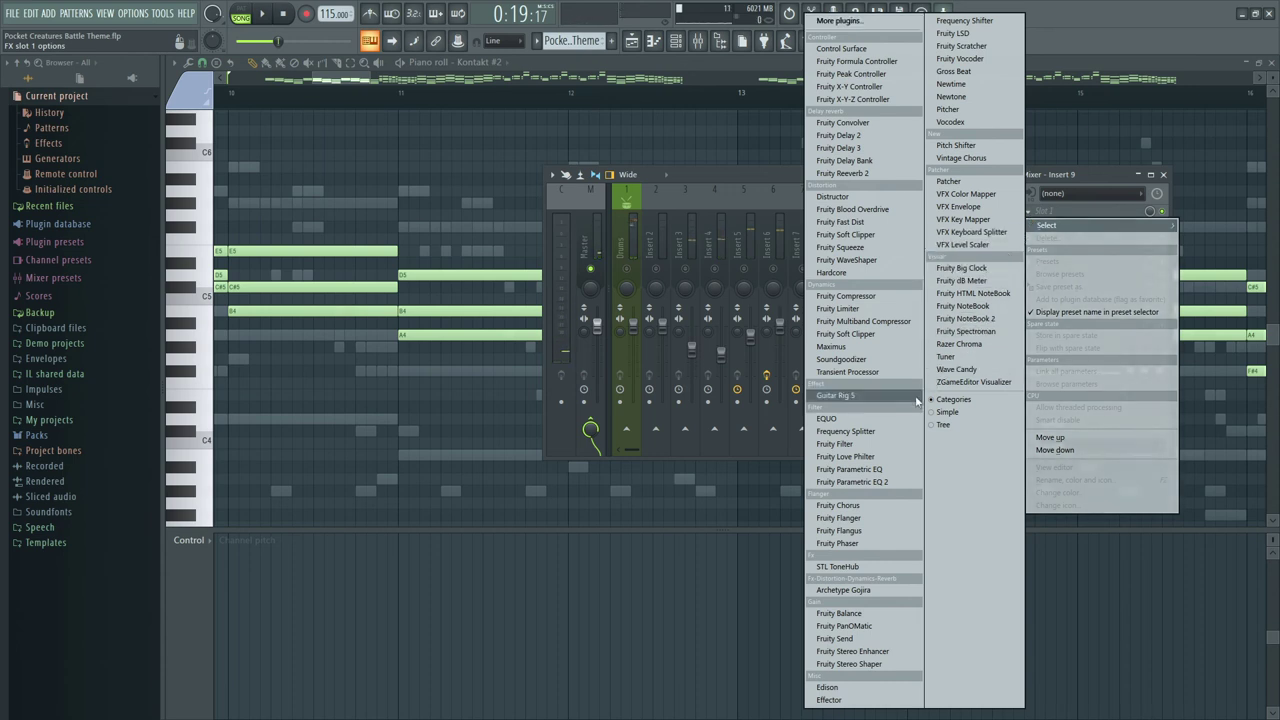
{"action": "left_click", "coordinate": [897, 483]}
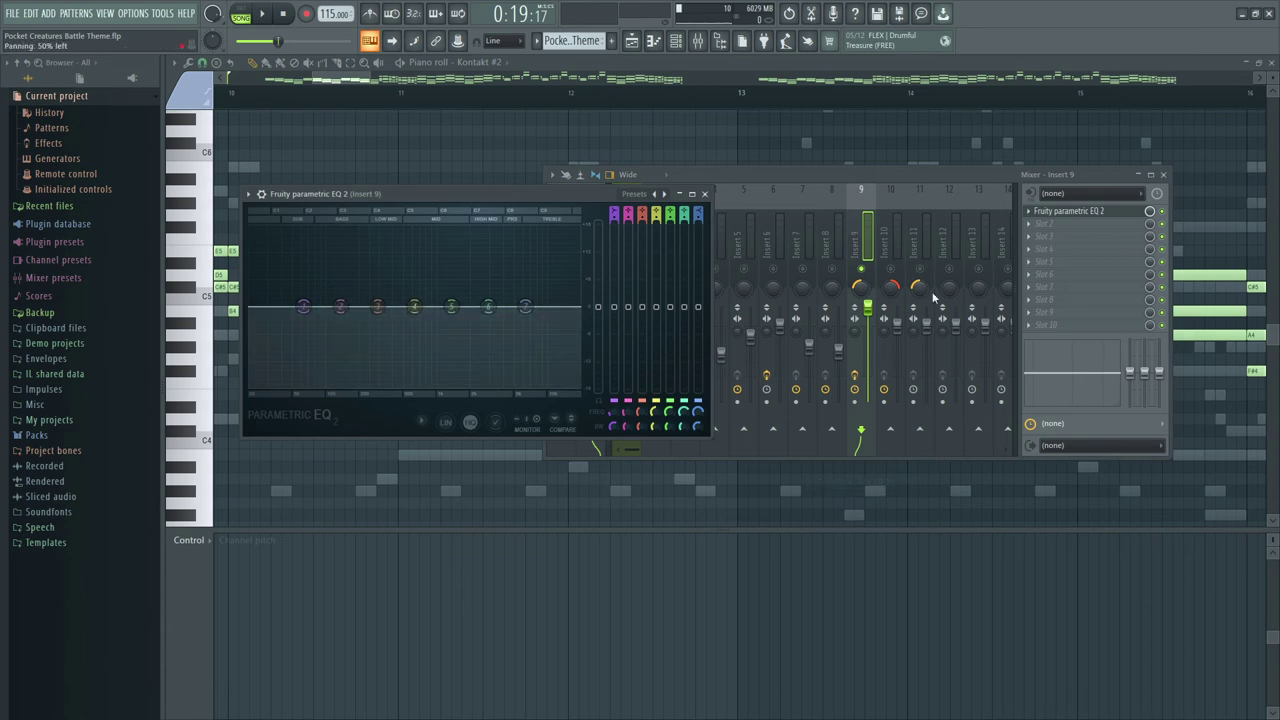
{"action": "left_click", "coordinate": [1030, 217]}
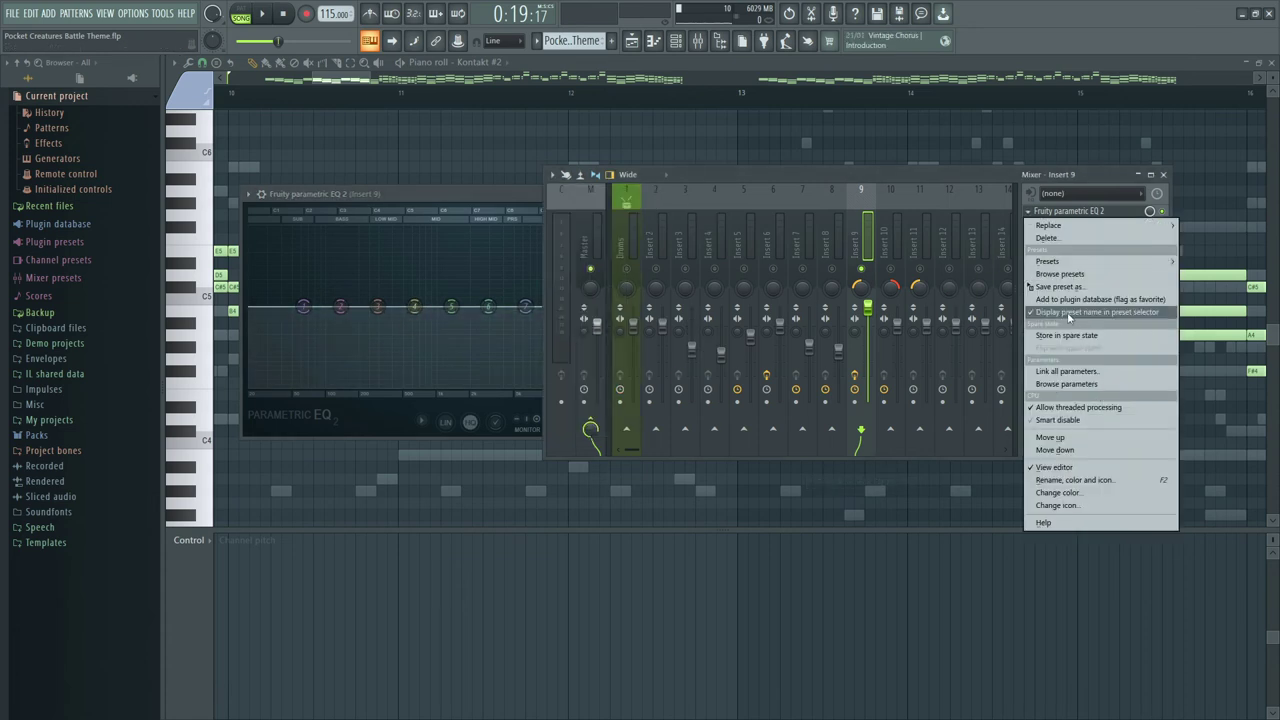
{"action": "left_click", "coordinate": [1094, 236]}
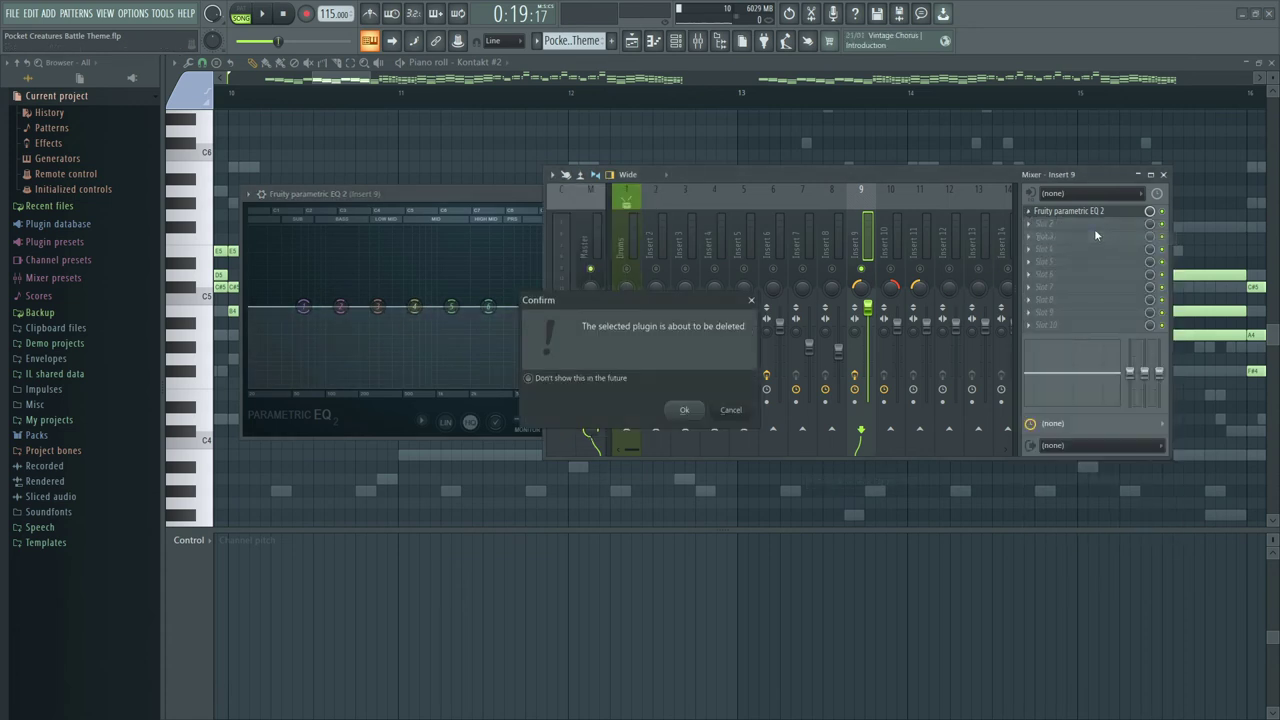
{"action": "left_click", "coordinate": [724, 413]}
Step: Raise the overall level of Insert 9's EQ, slightly boost band 3, and audition the strings
{"action": "left_click", "coordinate": [466, 194]}
{"action": "left_click_drag", "start_coordinate": [598, 307], "coordinate": [598, 252]}
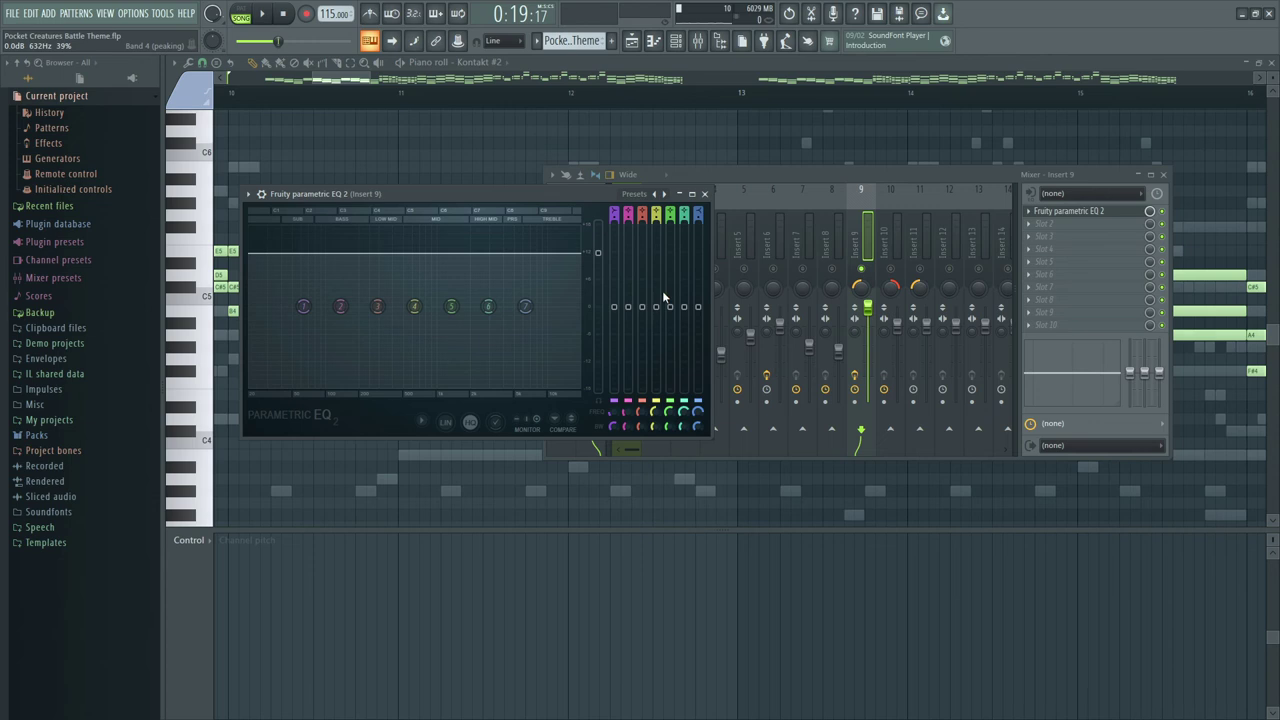
{"action": "key", "text": "space"}
{"action": "mouse_move", "coordinate": [377, 306]}
{"action": "left_mouse_down"}
{"action": "mouse_move", "coordinate": [377, 348]}
{"action": "mouse_move", "coordinate": [379, 303]}
{"action": "left_mouse_up"}
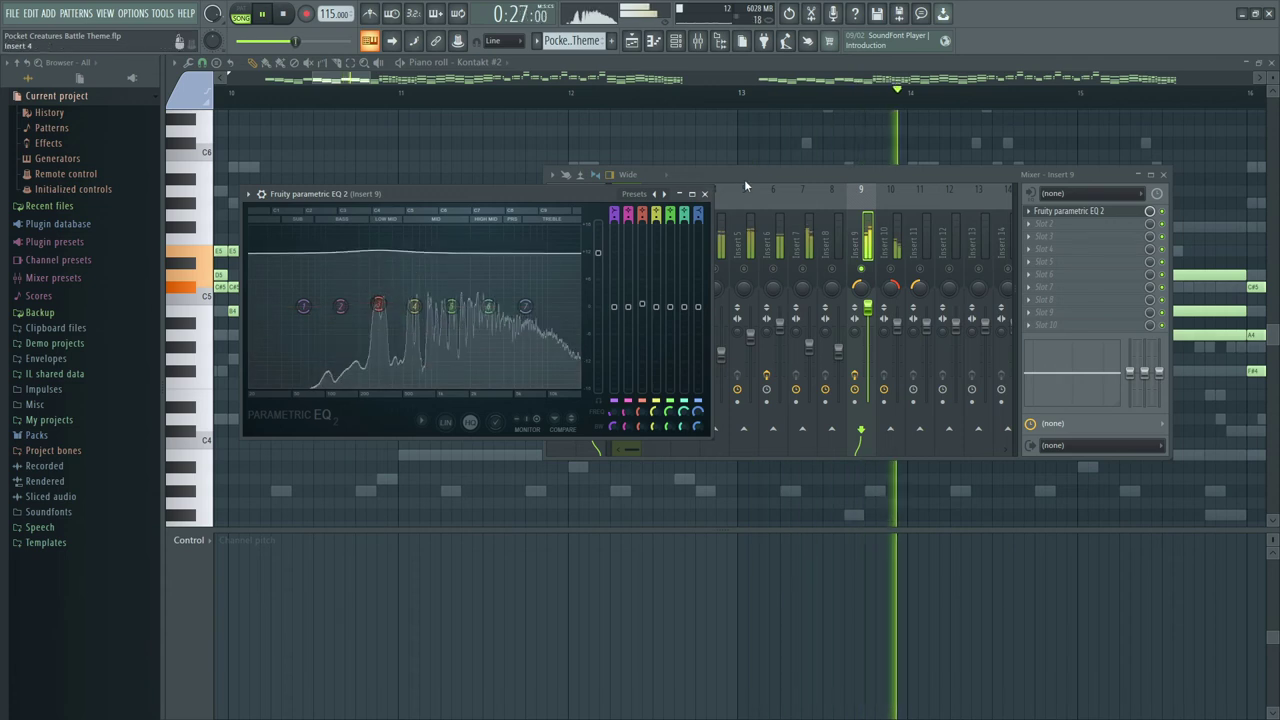
{"action": "left_click", "coordinate": [801, 184]}
{"action": "key", "text": "space"}
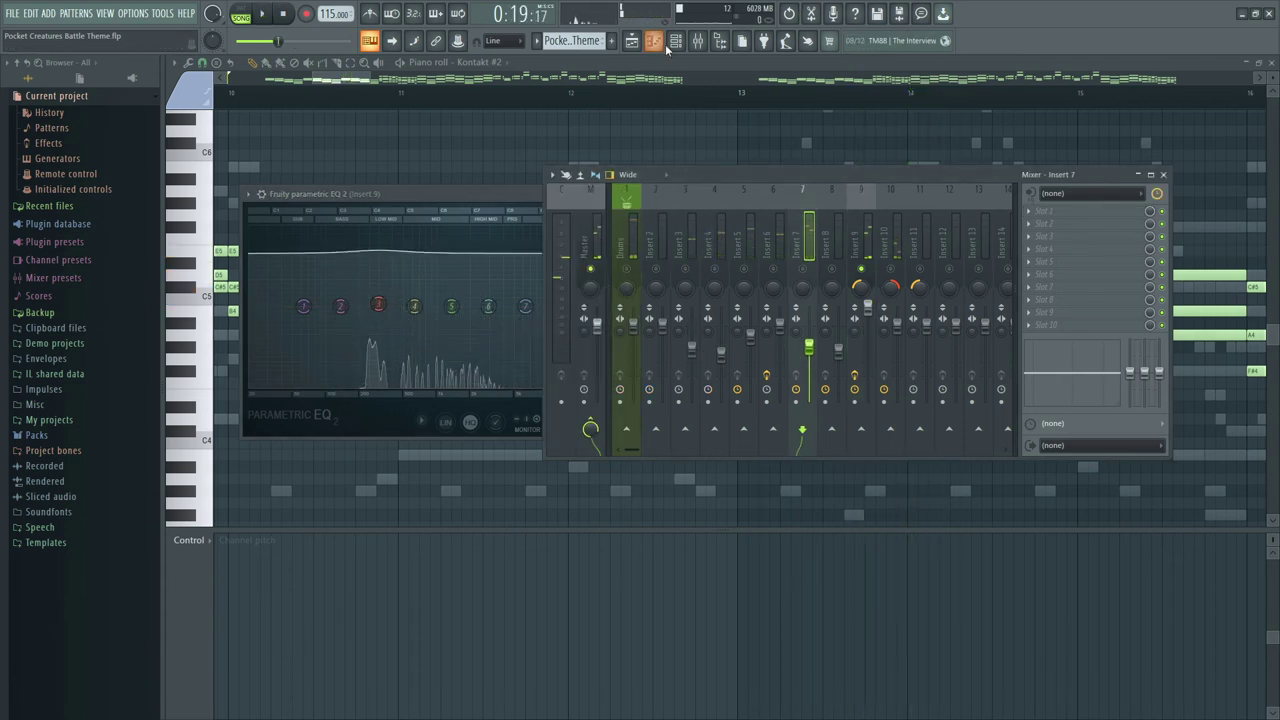
Step: Open the Kontakt #2 plugin and delete Fruity Parametric EQ 2 from mixer Insert 9
{"action": "left_click", "coordinate": [672, 42]}
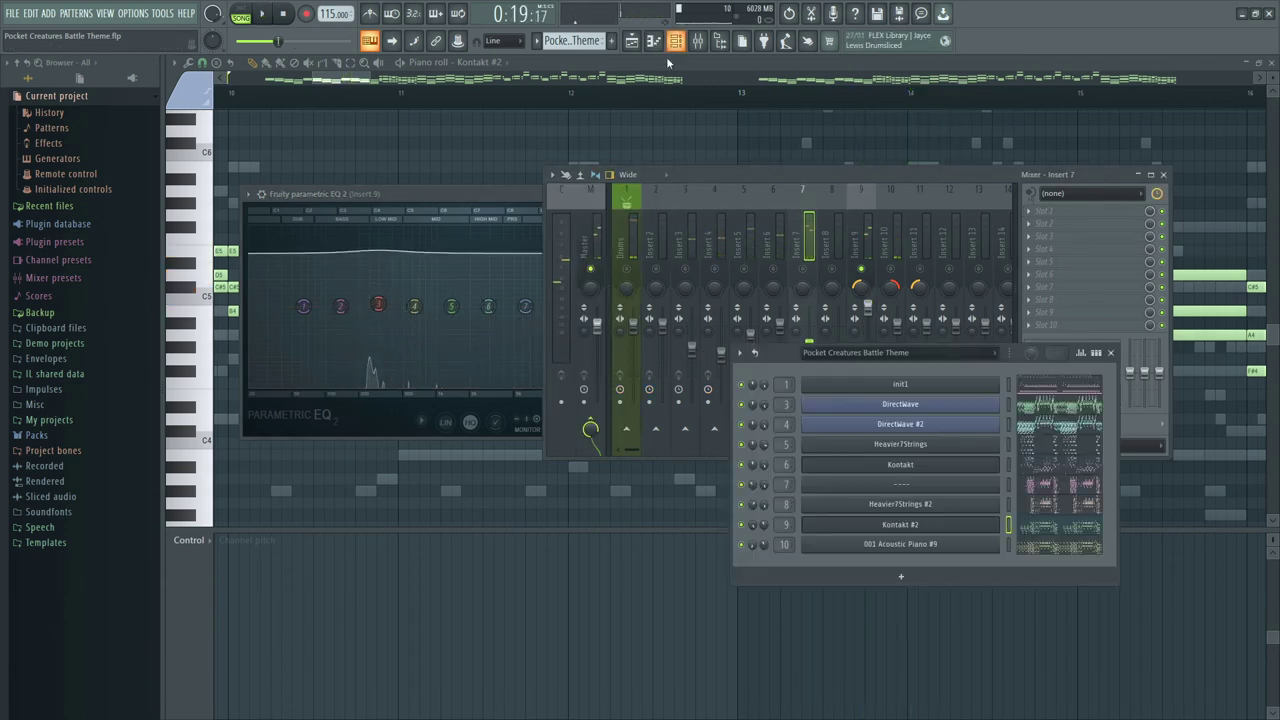
{"action": "left_click", "coordinate": [879, 522]}
{"action": "left_click_drag", "start_coordinate": [1075, 176], "coordinate": [1115, 164]}
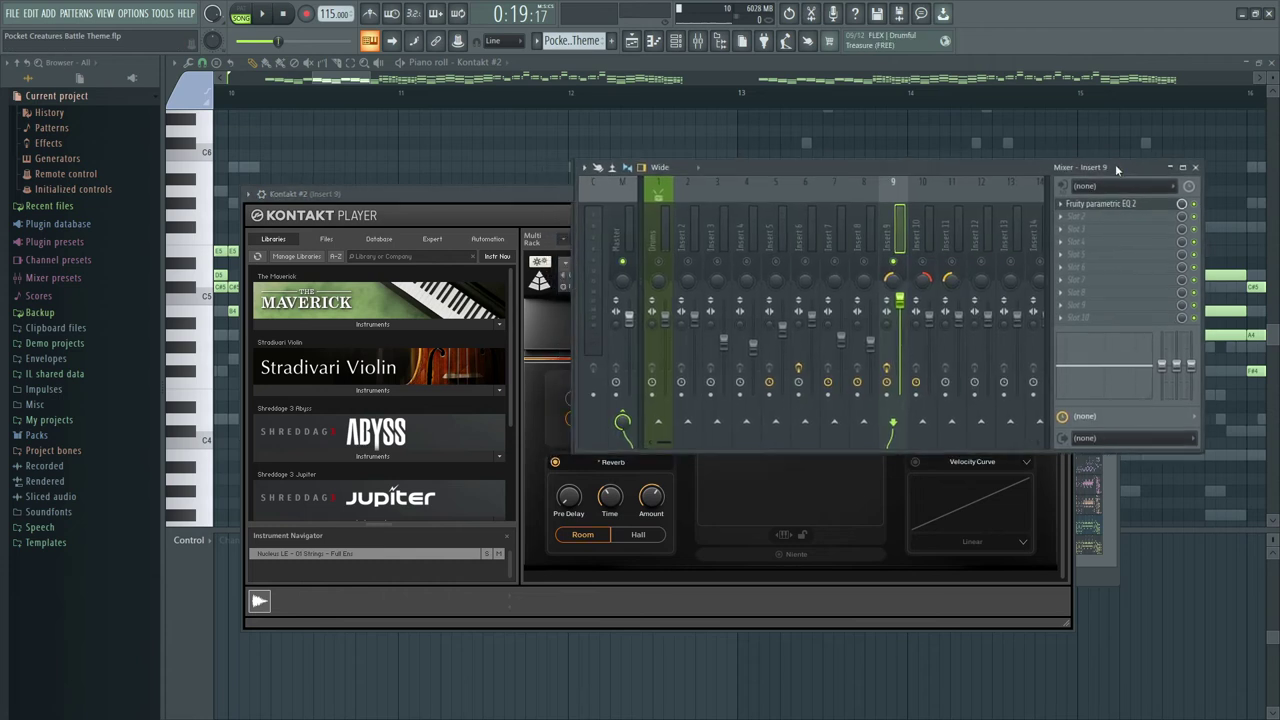
{"action": "left_click", "coordinate": [1069, 205]}
{"action": "left_click", "coordinate": [1094, 230]}
{"action": "left_click", "coordinate": [684, 412]}
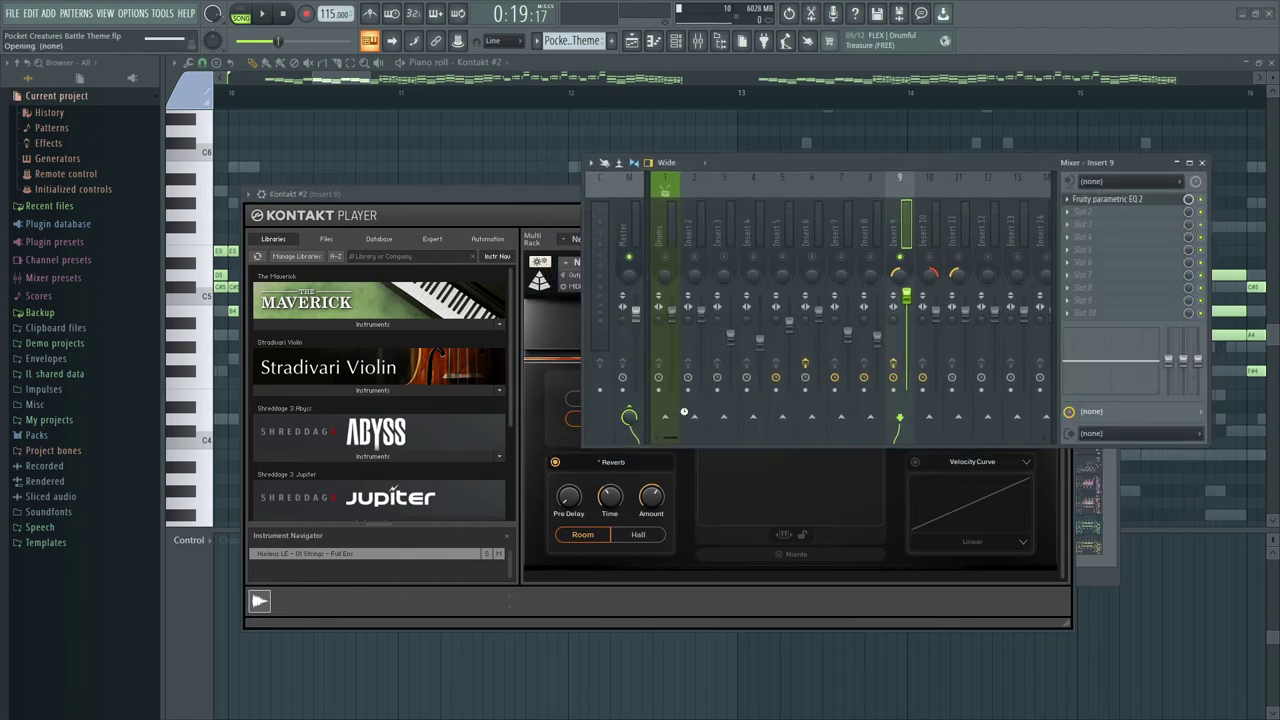
Step: Set the Nucleus strings' instrument volume in Kontakt to about -0.5 and audition the level
{"action": "left_click_drag", "start_coordinate": [1021, 287], "coordinate": [1023, 287]}
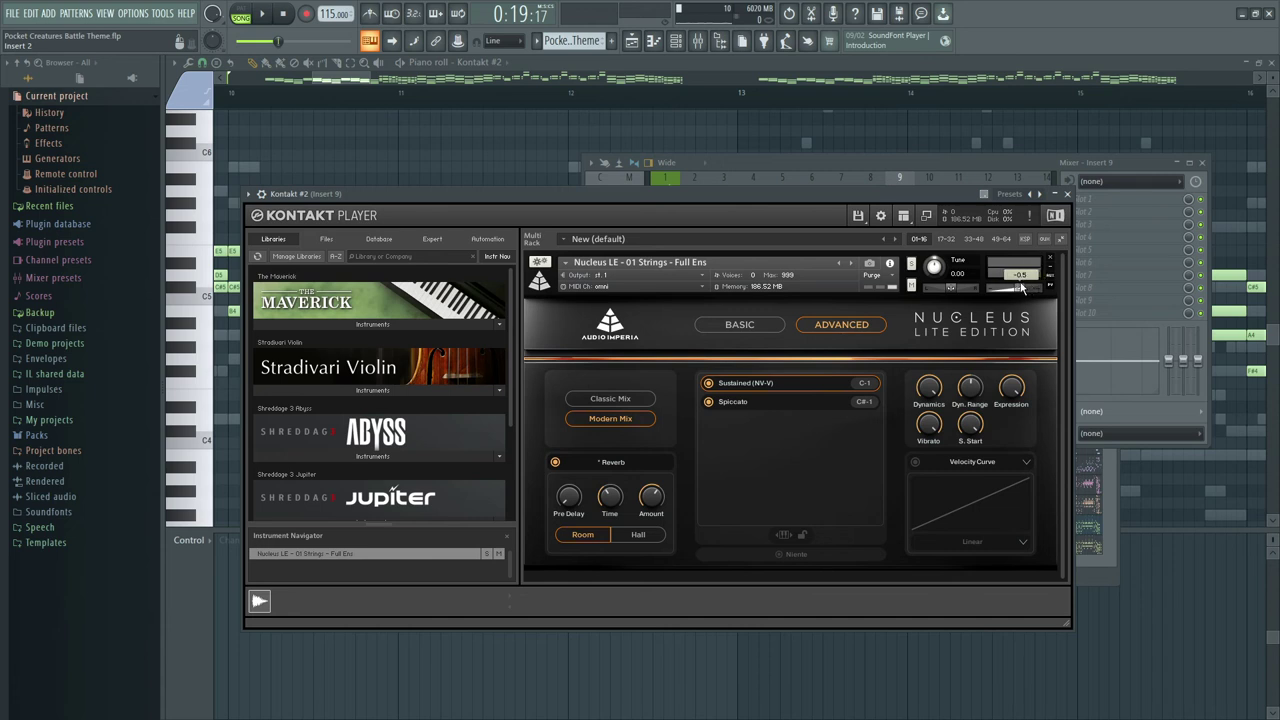
{"action": "key", "text": "space"}
{"action": "left_click_drag", "start_coordinate": [1035, 288], "coordinate": [955, 292]}
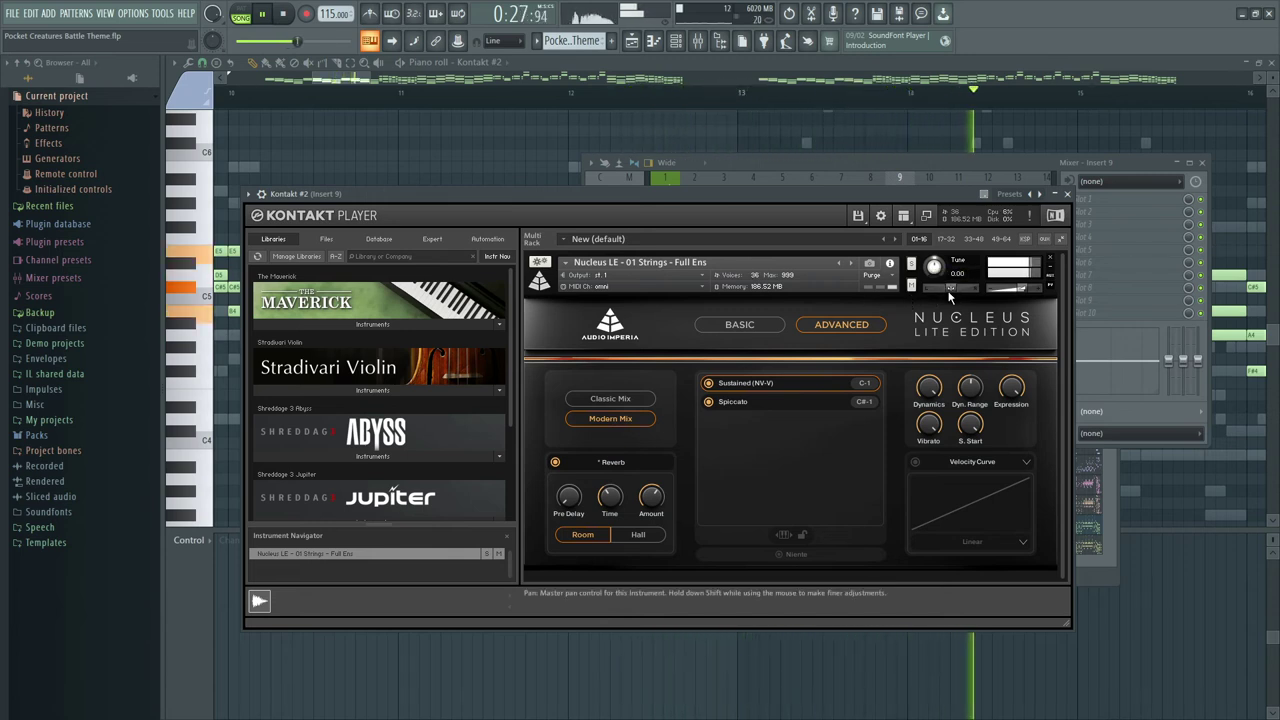
{"action": "key", "text": "space"}
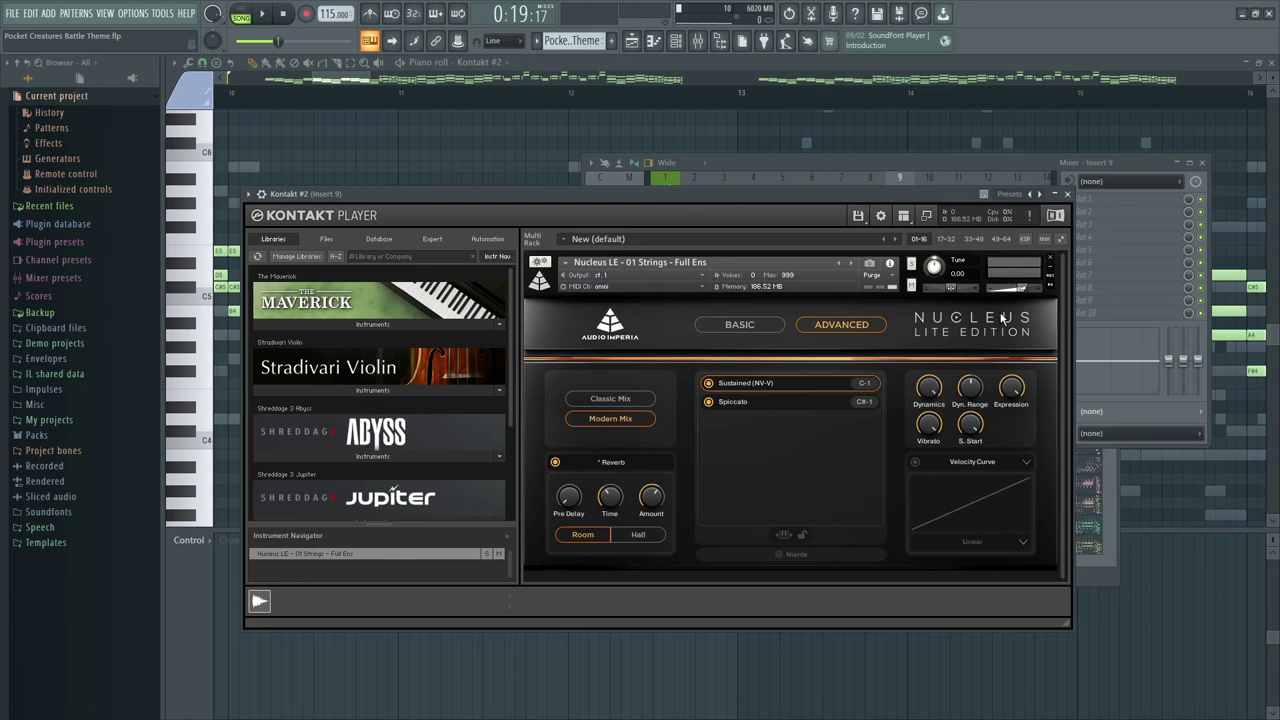
{"action": "left_click_drag", "start_coordinate": [1021, 289], "coordinate": [1023, 291]}
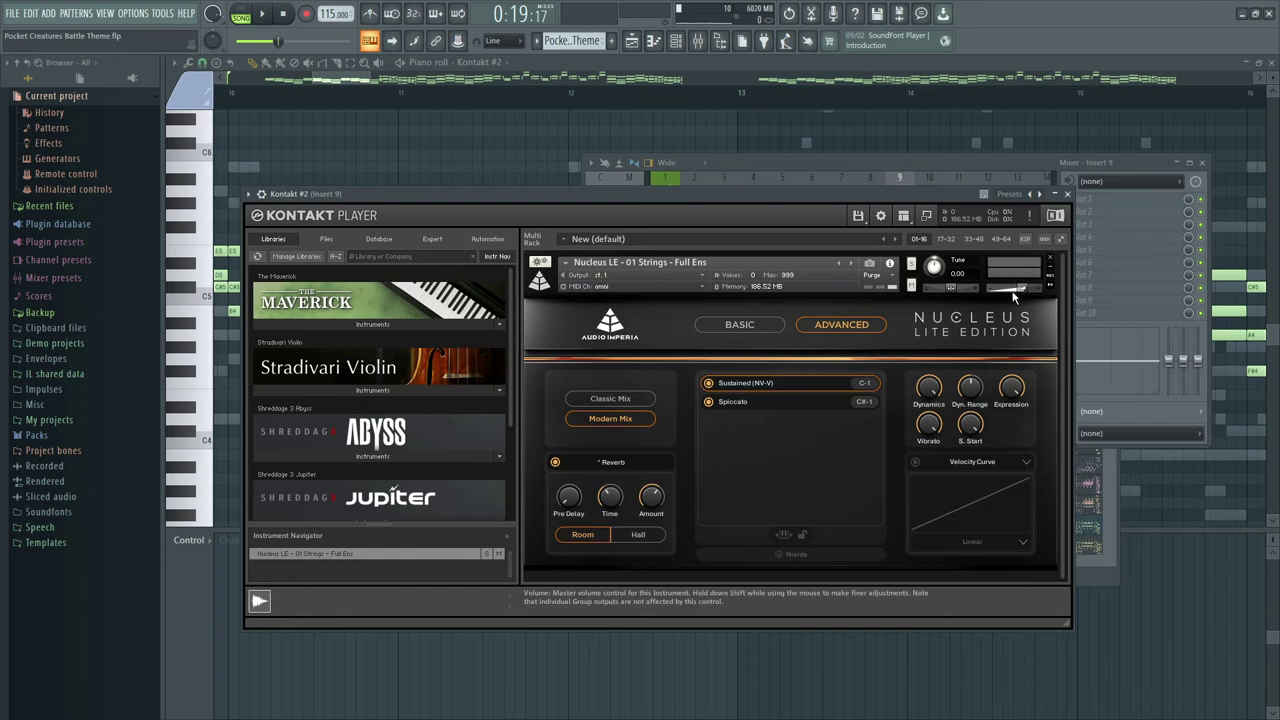
Step: Move the Kontakt #2 window below the mixer meters and audition the strings in the full mix
{"action": "left_click_drag", "start_coordinate": [938, 194], "coordinate": [912, 259]}
{"action": "left_click", "coordinate": [1079, 203]}
{"action": "left_click", "coordinate": [811, 508]}
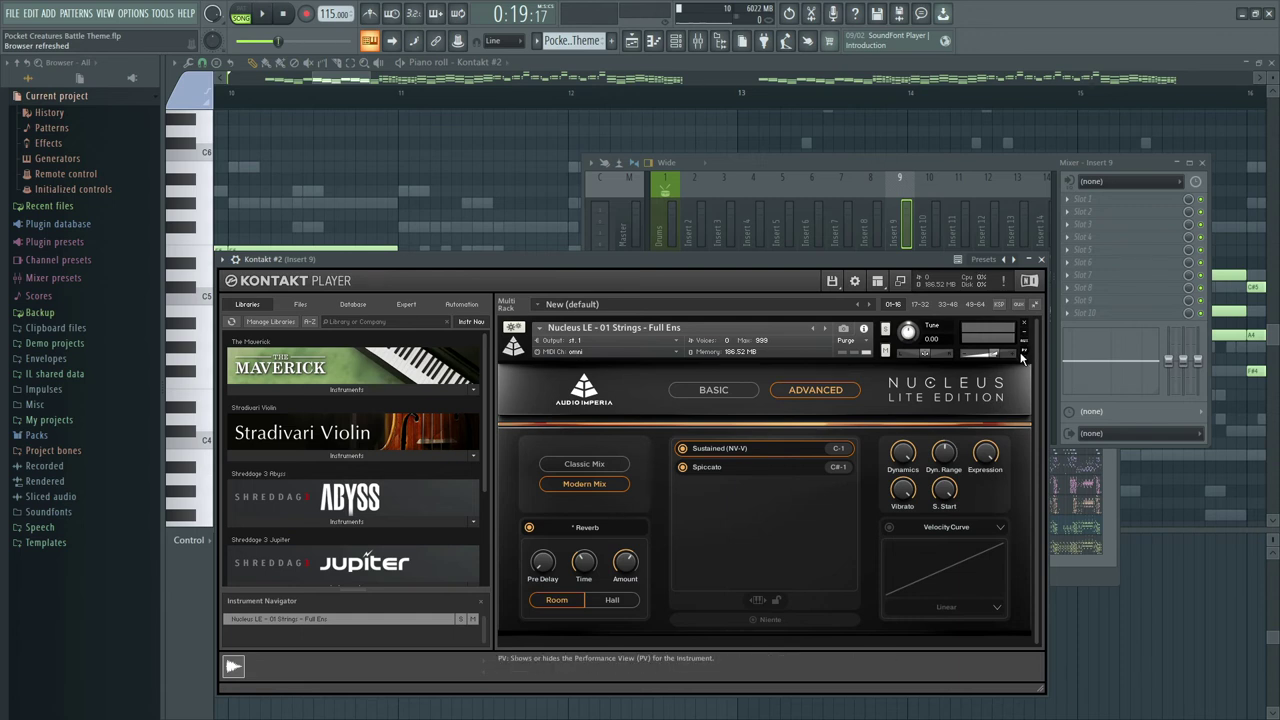
{"action": "left_click", "coordinate": [263, 15]}
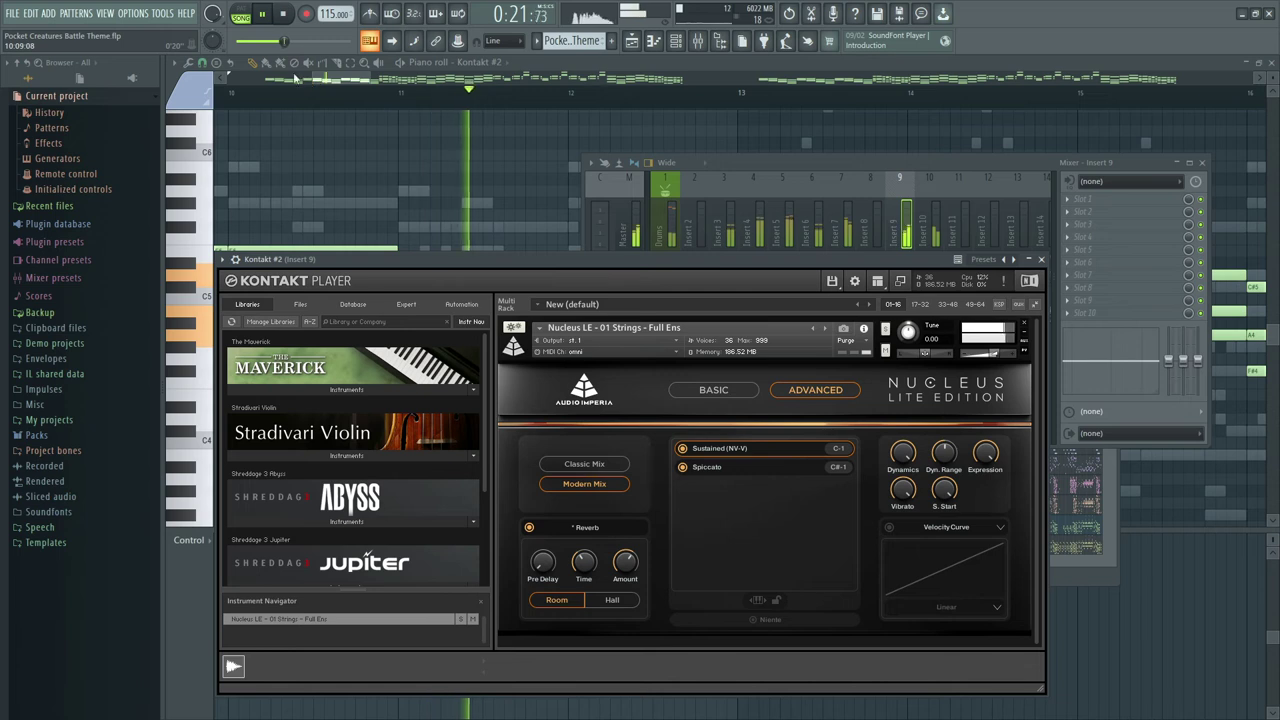
{"action": "left_click", "coordinate": [287, 16]}
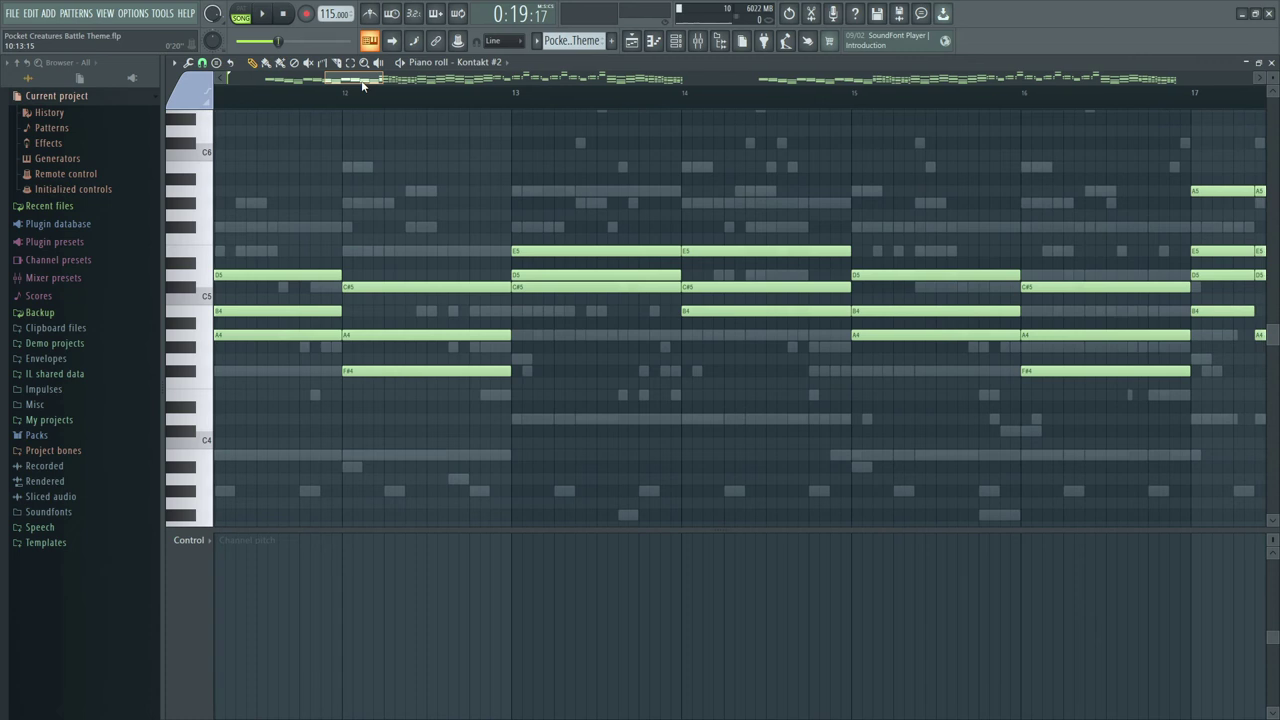
Step: Switch the Nucleus strings in Kontakt #2 to the Spiccato articulation and audition the part
{"action": "scroll", "coordinate": [423, 163], "scroll_direction": "down", "scroll_amount": 3}
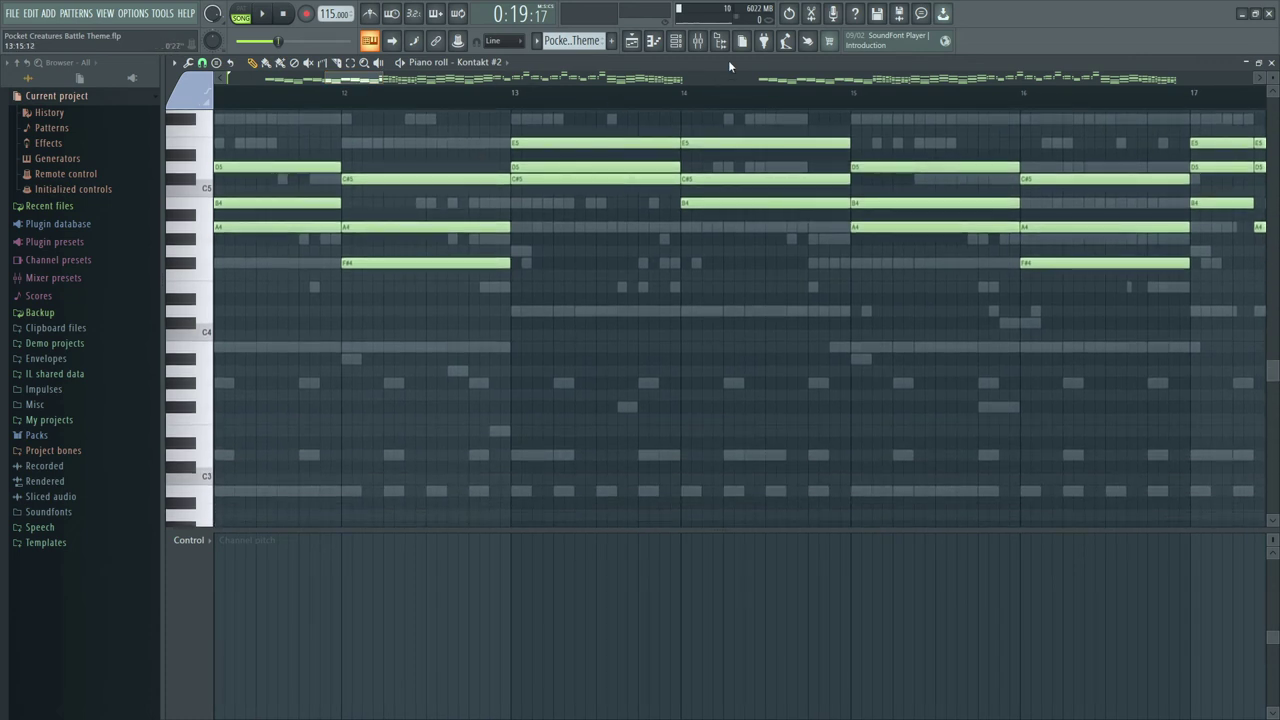
{"action": "left_click", "coordinate": [680, 42]}
{"action": "left_click", "coordinate": [941, 528]}
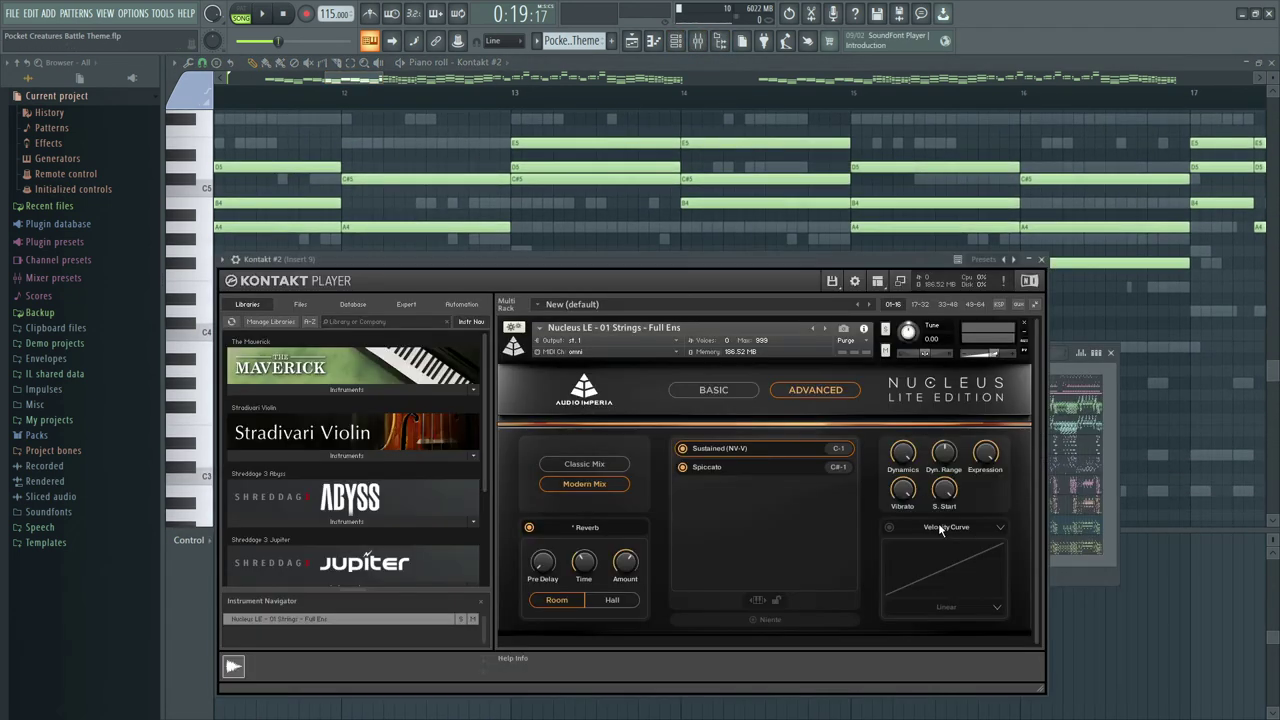
{"action": "left_click", "coordinate": [786, 470]}
{"action": "left_click", "coordinate": [263, 14]}
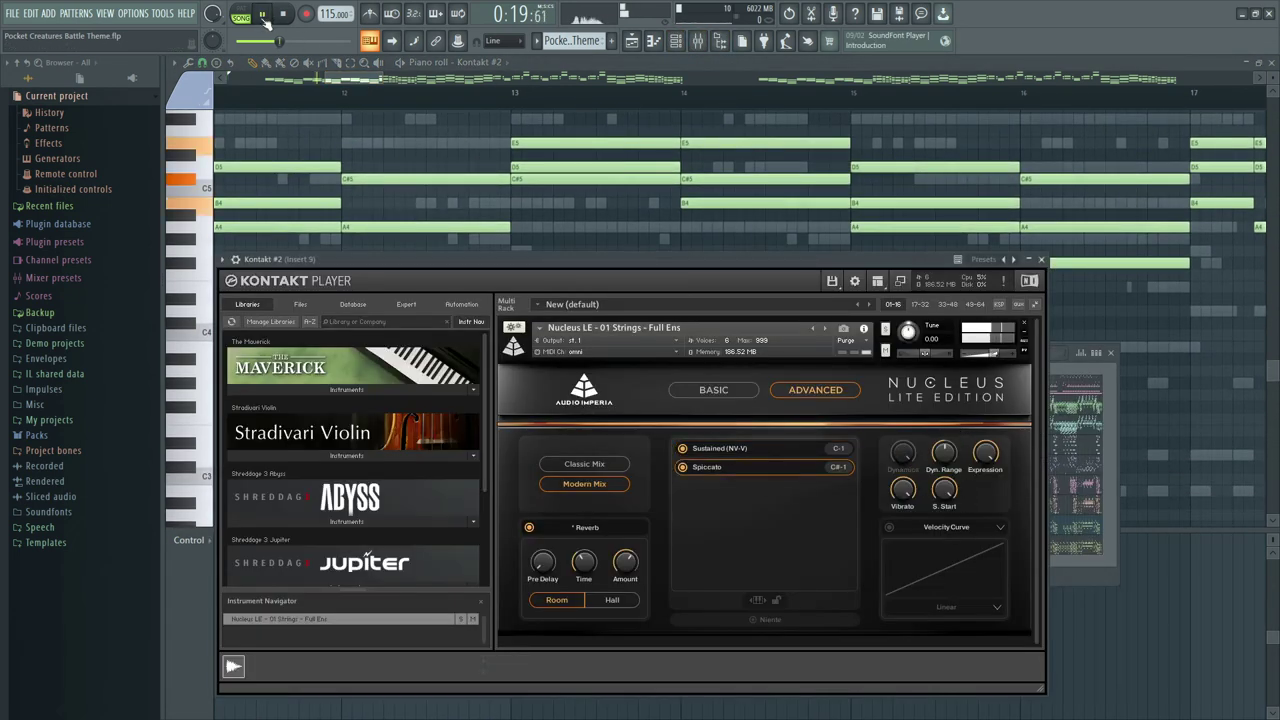
{"action": "left_click_drag", "start_coordinate": [342, 81], "coordinate": [330, 94]}
{"action": "scroll", "coordinate": [505, 269], "scroll_direction": "up", "scroll_amount": 3}
{"action": "scroll", "coordinate": [505, 269], "scroll_direction": "down", "scroll_amount": 3}
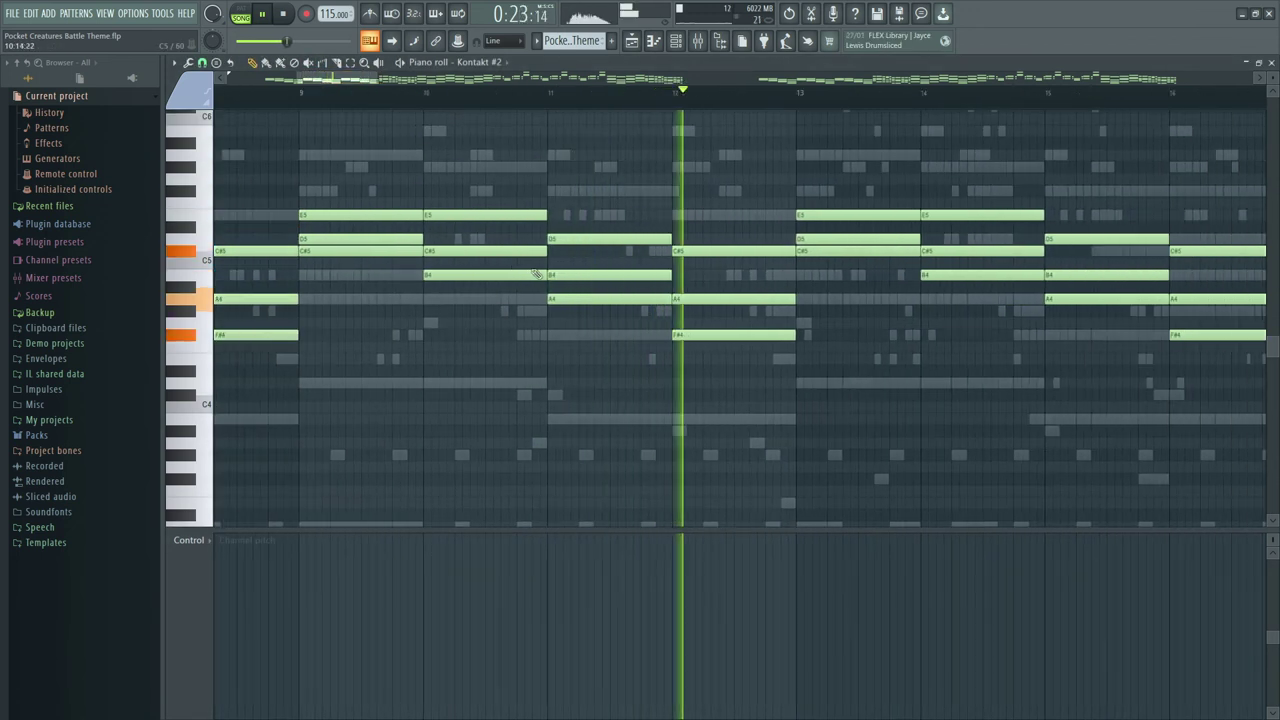
{"action": "key", "text": "space"}
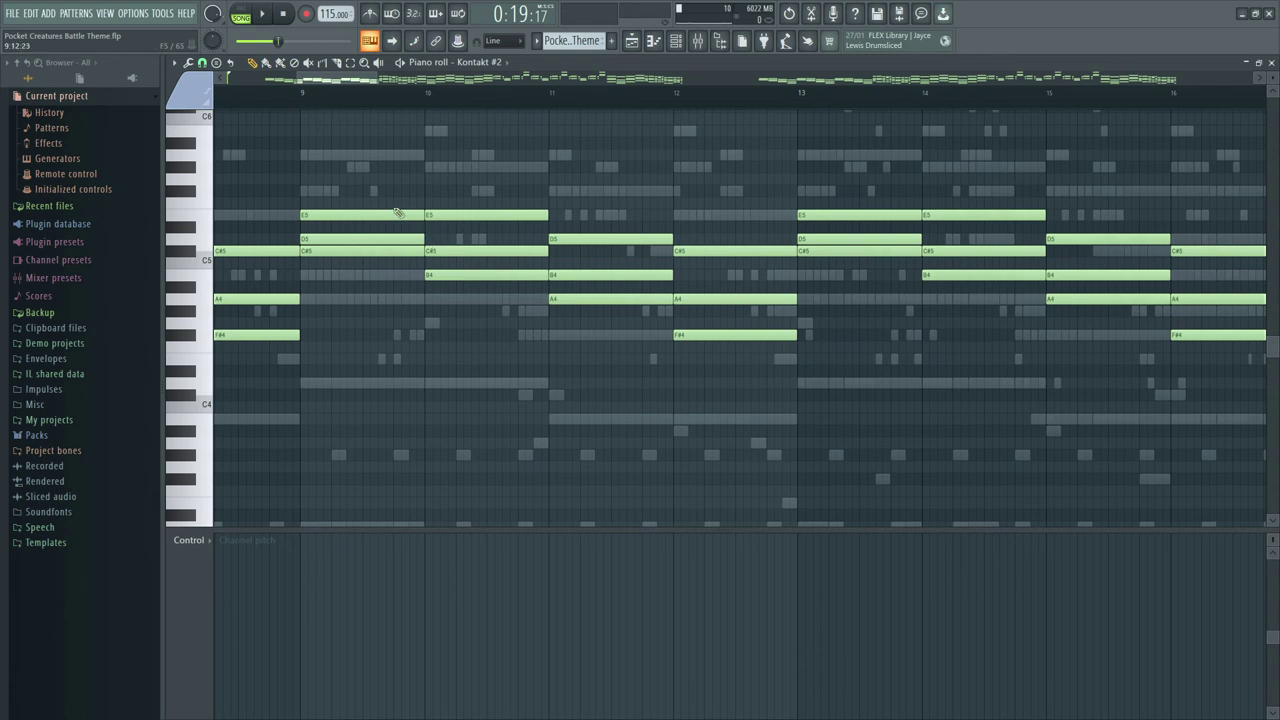
Step: Shorten the Kontakt #2 chord notes in bars 9 to 12 to two steps each and play from bar 9
{"action": "left_click_drag", "start_coordinate": [392, 172], "coordinate": [686, 334]}
{"action": "left_click_drag", "start_coordinate": [332, 79], "coordinate": [330, 82]}
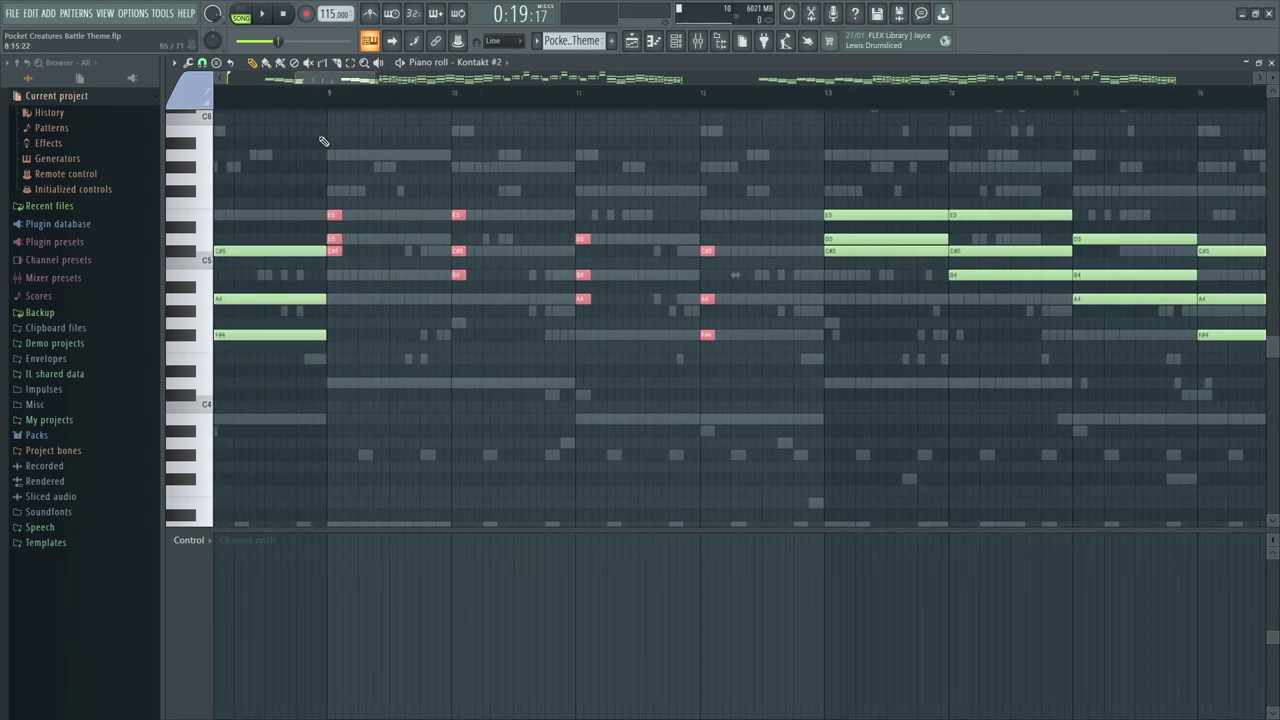
{"action": "scroll", "coordinate": [339, 100], "scroll_direction": "up", "scroll_amount": 2}
{"action": "left_click", "coordinate": [336, 100]}
{"action": "key", "text": "space"}
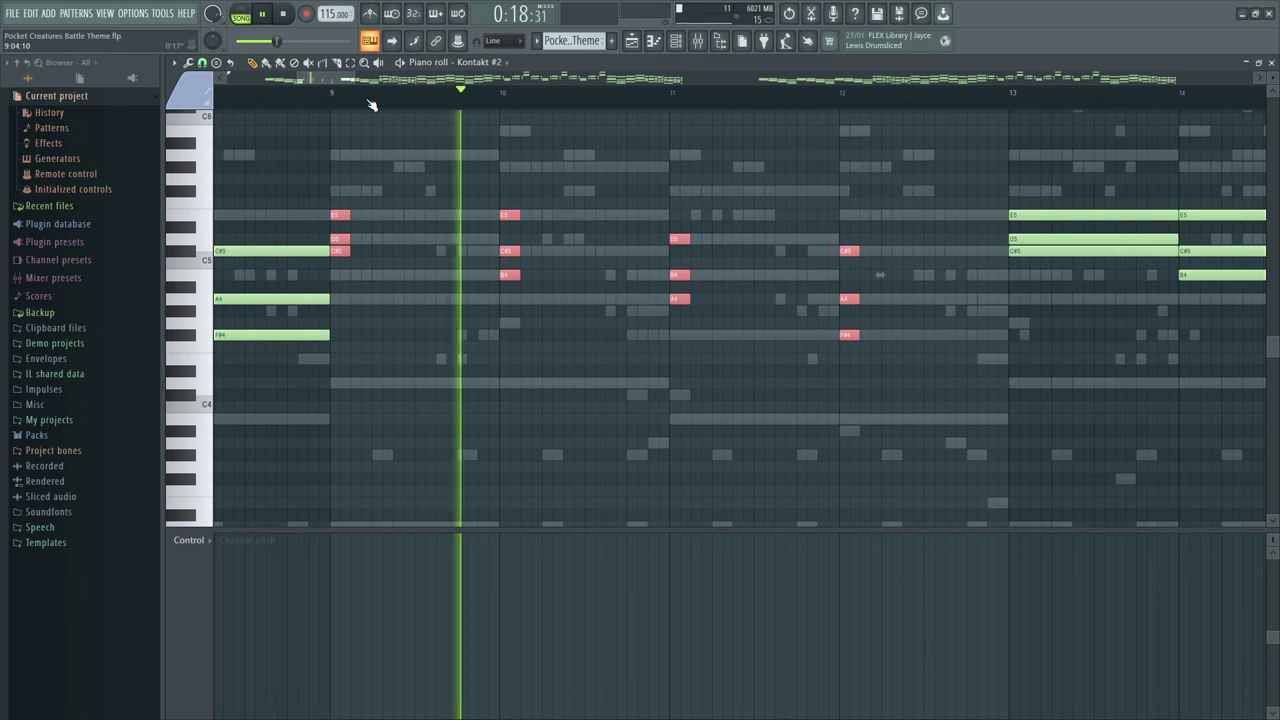
{"action": "key", "text": "space"}
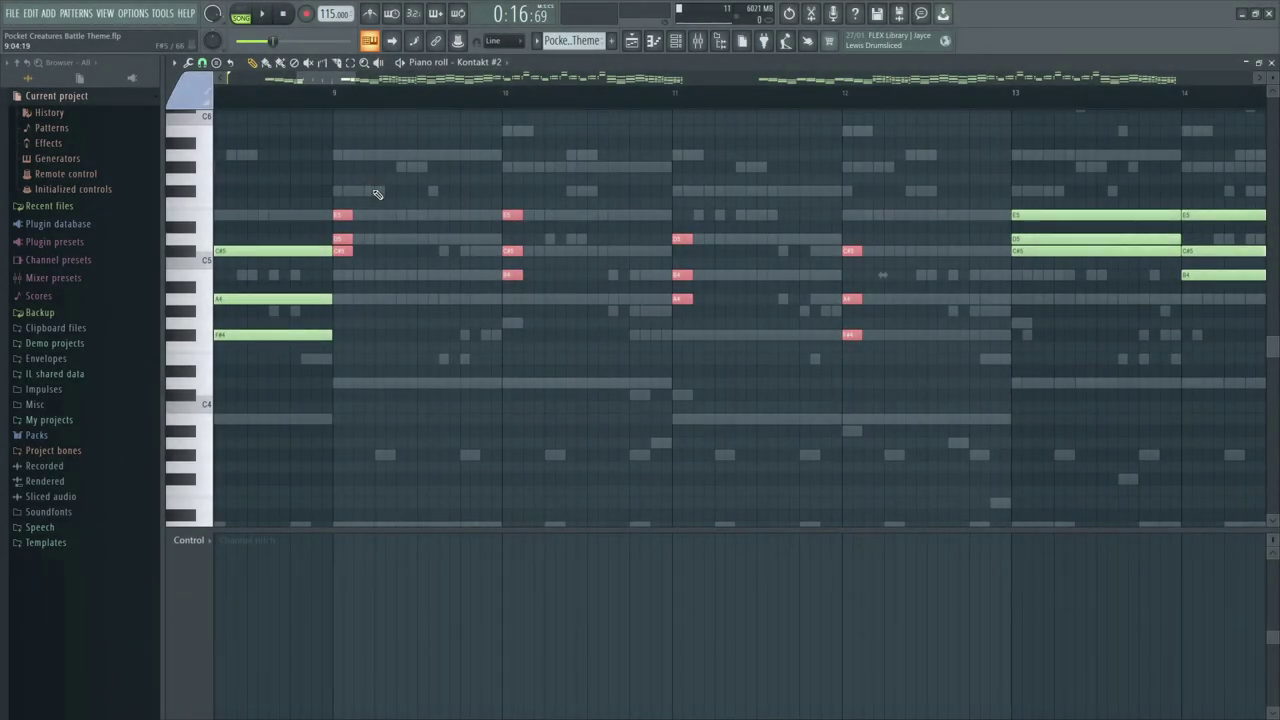
Step: Copy the C#5, D5 and E5 chord that opens bar 9 to the bar's fifth step and audition the rhythm
{"action": "left_click_drag", "start_coordinate": [376, 188], "coordinate": [351, 300]}
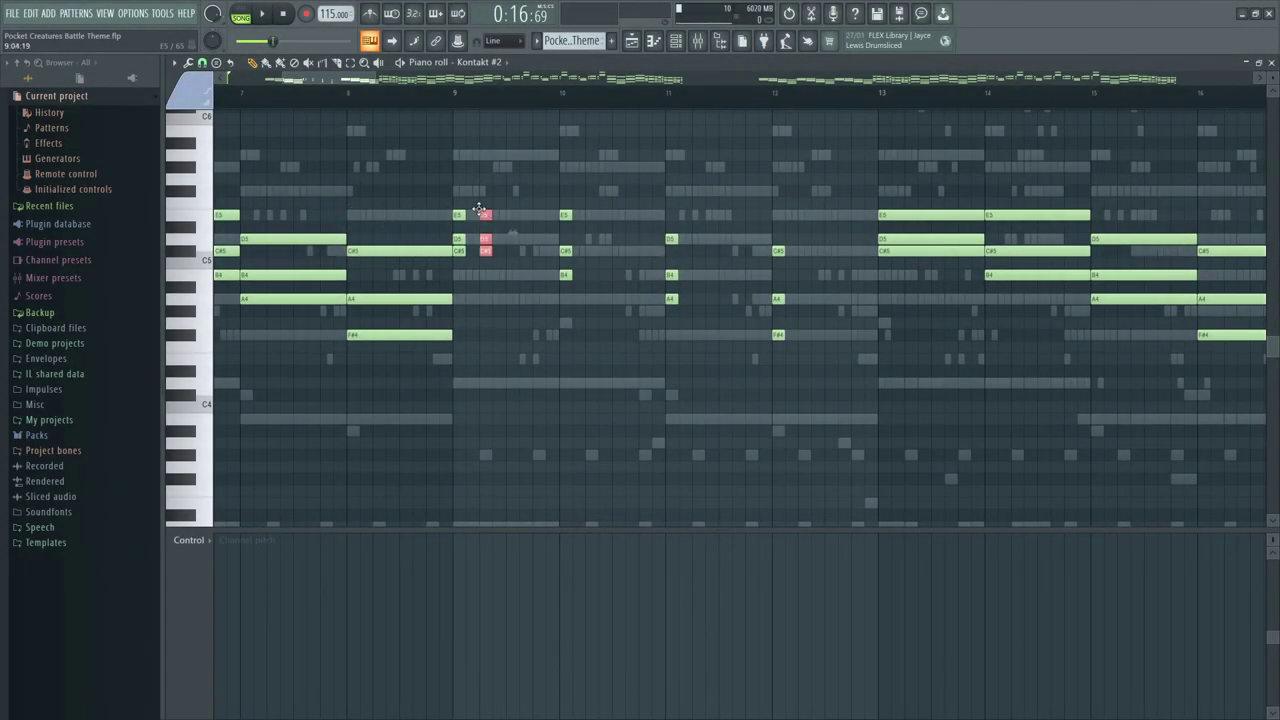
{"action": "key", "text": "space"}
{"action": "key", "text": "space"}
{"action": "scroll", "coordinate": [505, 216], "scroll_direction": "up", "scroll_amount": 4}
{"action": "left_click_drag", "start_coordinate": [463, 257], "coordinate": [496, 289]}
{"action": "scroll", "coordinate": [465, 340], "scroll_direction": "up", "scroll_amount": 3}
{"action": "key", "text": "space"}
{"action": "key", "text": "space"}
{"action": "key", "text": "space"}
{"action": "key", "text": "space"}
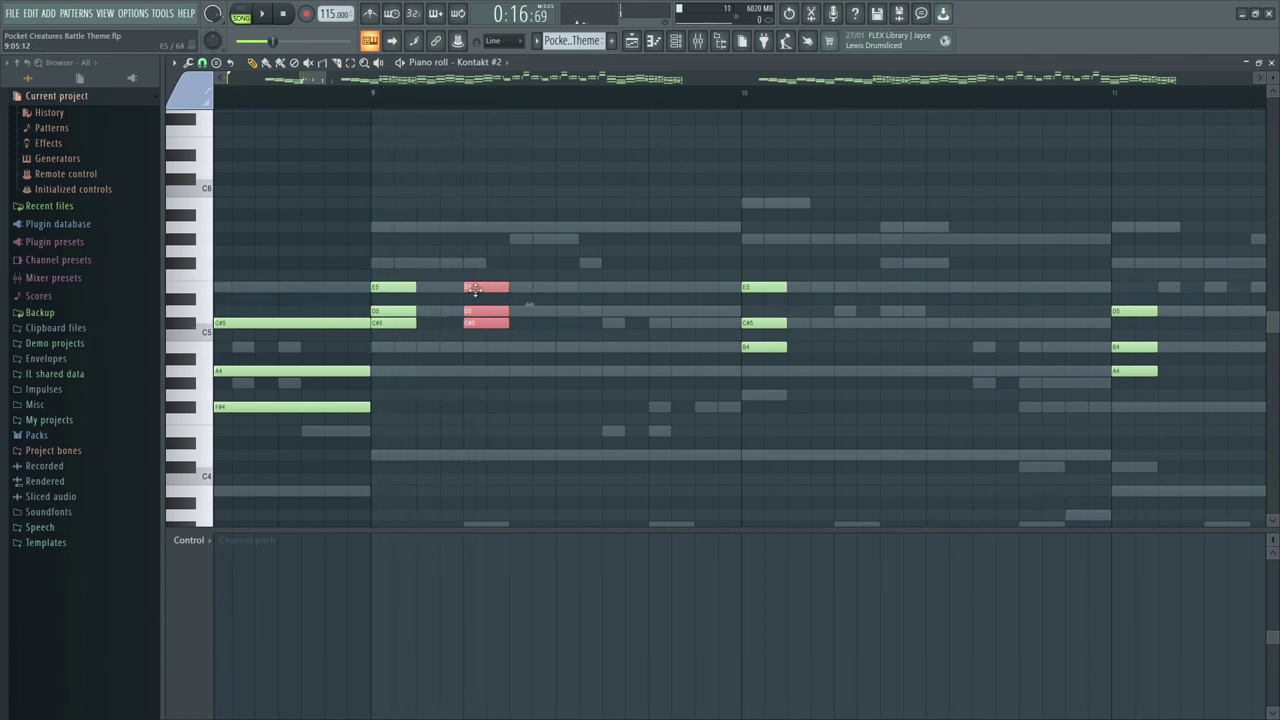
Step: Draw A4, E4 and D4 notes on the fourth step of bar 9 and audition the phrase
{"action": "double_click", "coordinate": [395, 289]}
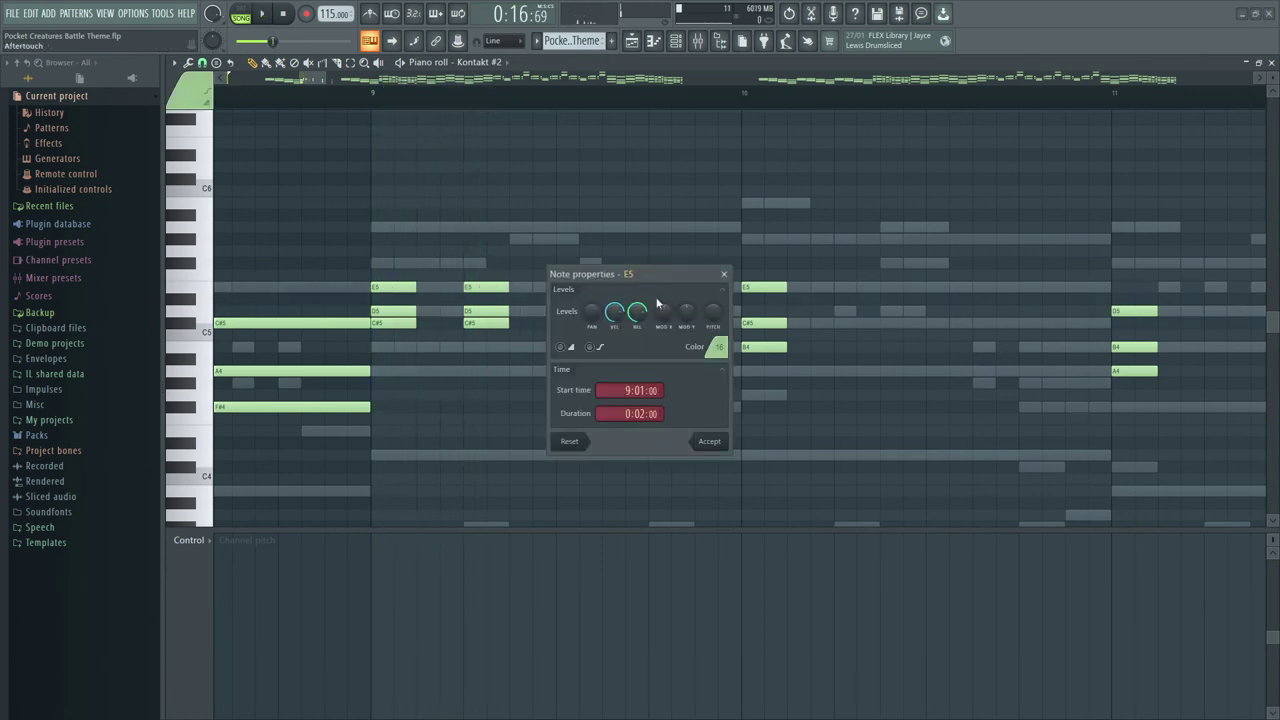
{"action": "left_click", "coordinate": [725, 274]}
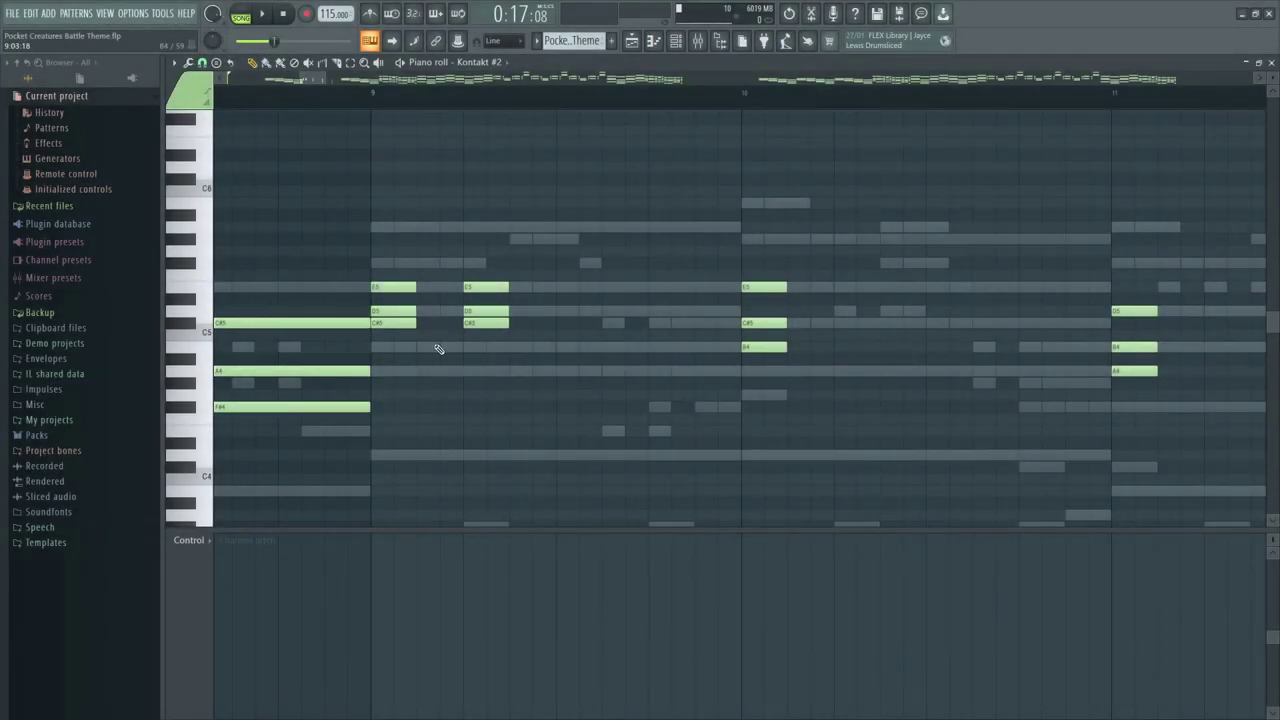
{"action": "left_click", "coordinate": [446, 371]}
{"action": "left_click", "coordinate": [448, 431]}
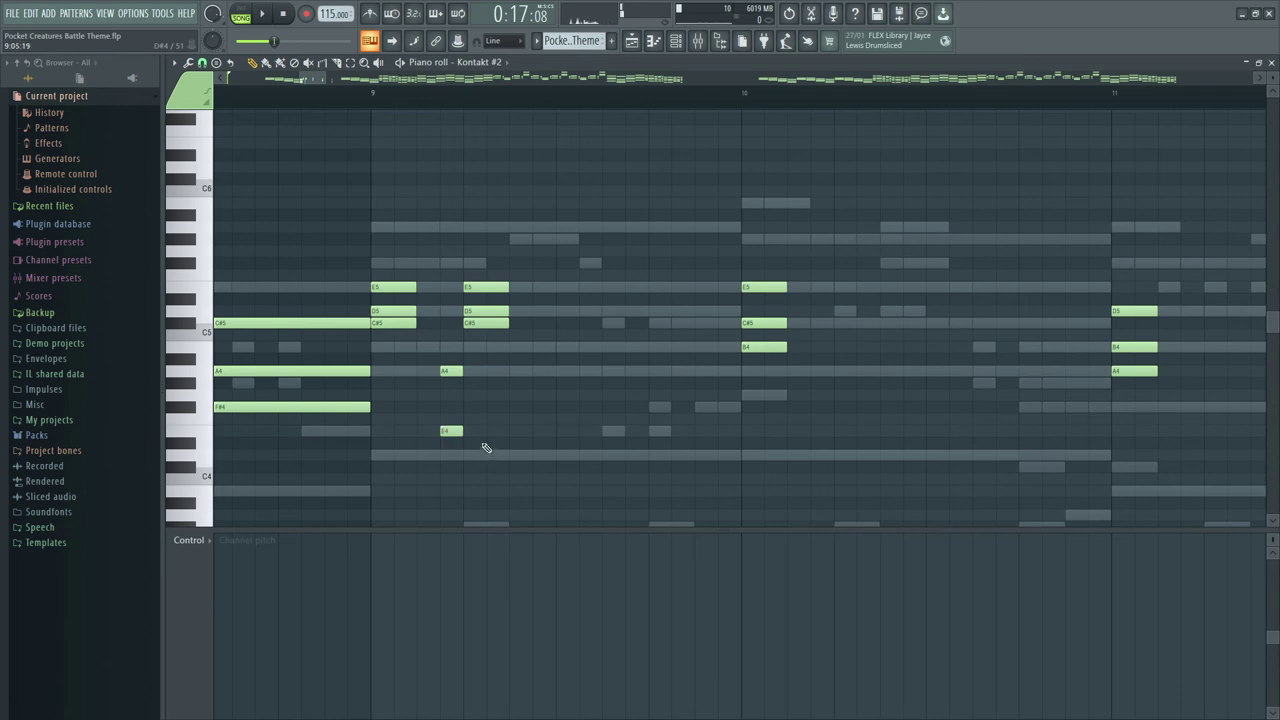
{"action": "left_click", "coordinate": [446, 455]}
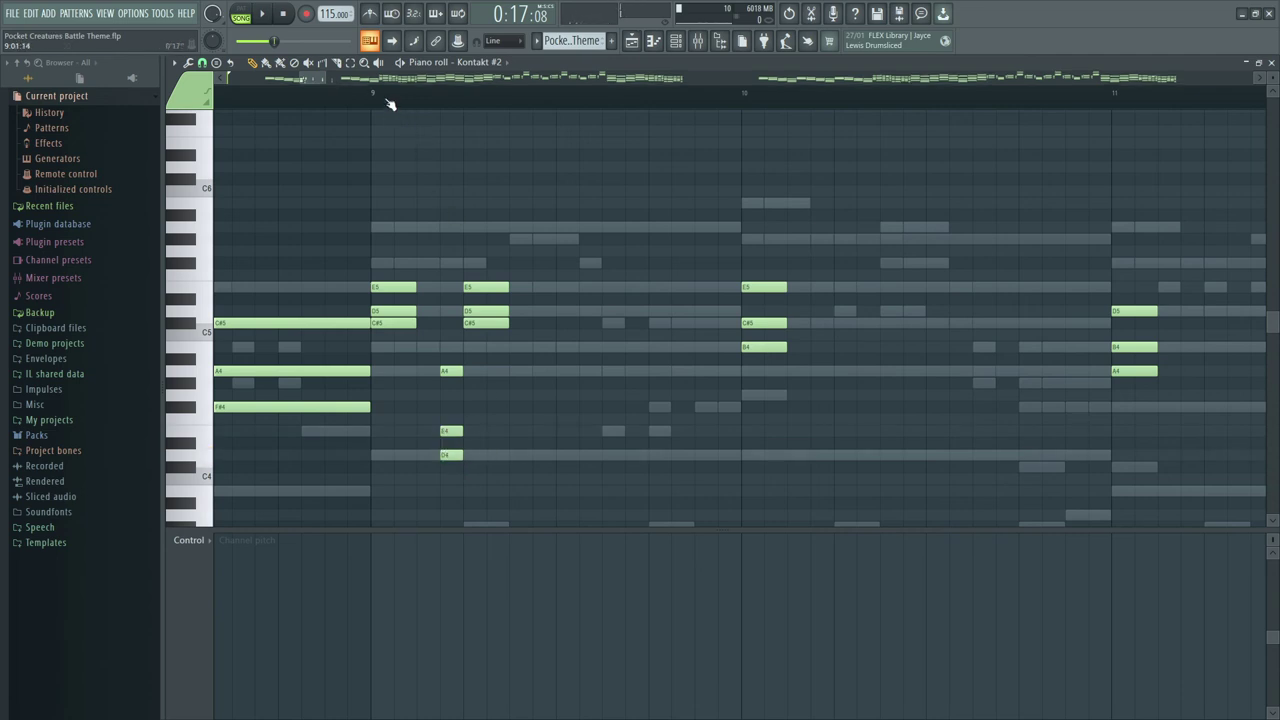
{"action": "key", "text": "space"}
{"action": "key", "text": "space"}
{"action": "key", "text": "space"}
{"action": "key", "text": "space"}
Step: Lengthen bar 9's A4, E4 and D4 notes to two steps, shift the second upper chord to step six, and audition
{"action": "mouse_move", "coordinate": [508, 460]}
{"action": "left_mouse_down"}
{"action": "mouse_move", "coordinate": [463, 371]}
{"action": "mouse_move", "coordinate": [502, 290]}
{"action": "mouse_move", "coordinate": [516, 290]}
{"action": "left_mouse_up"}
{"action": "key", "text": "space"}
{"action": "key", "text": "space"}
{"action": "key", "text": "space"}
{"action": "key", "text": "space"}
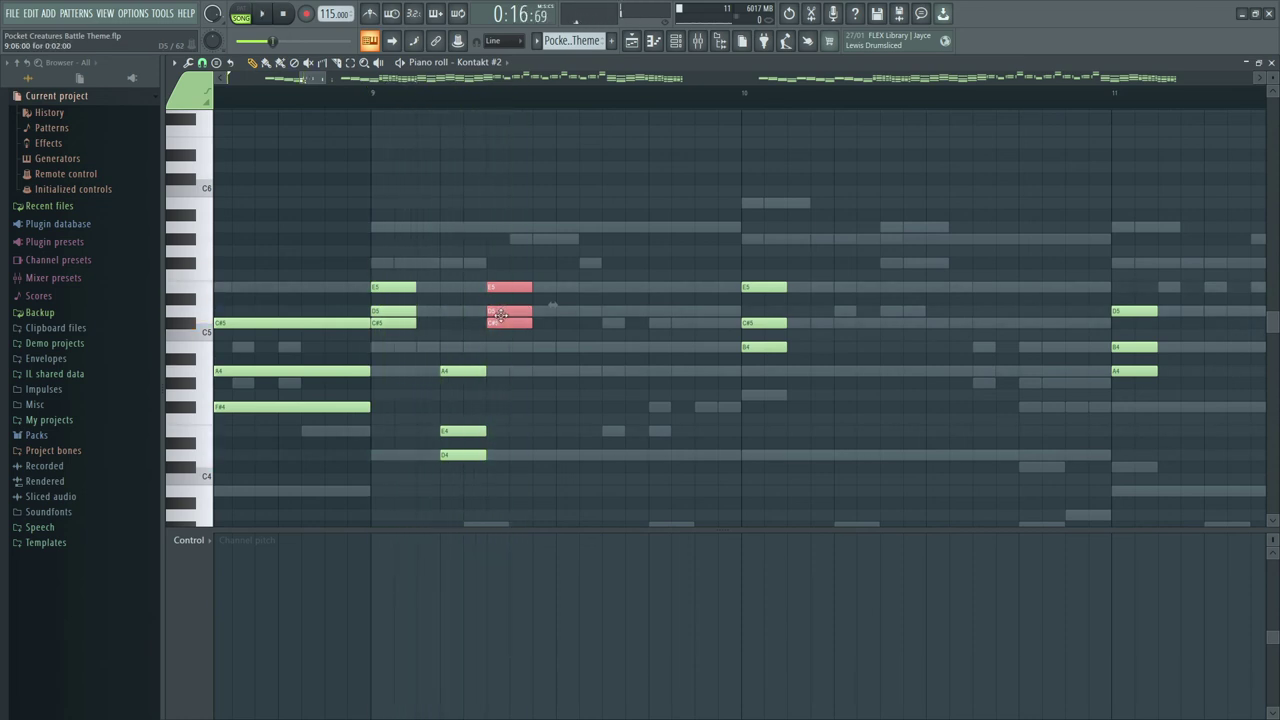
{"action": "key", "text": "space"}
{"action": "key", "text": "space"}
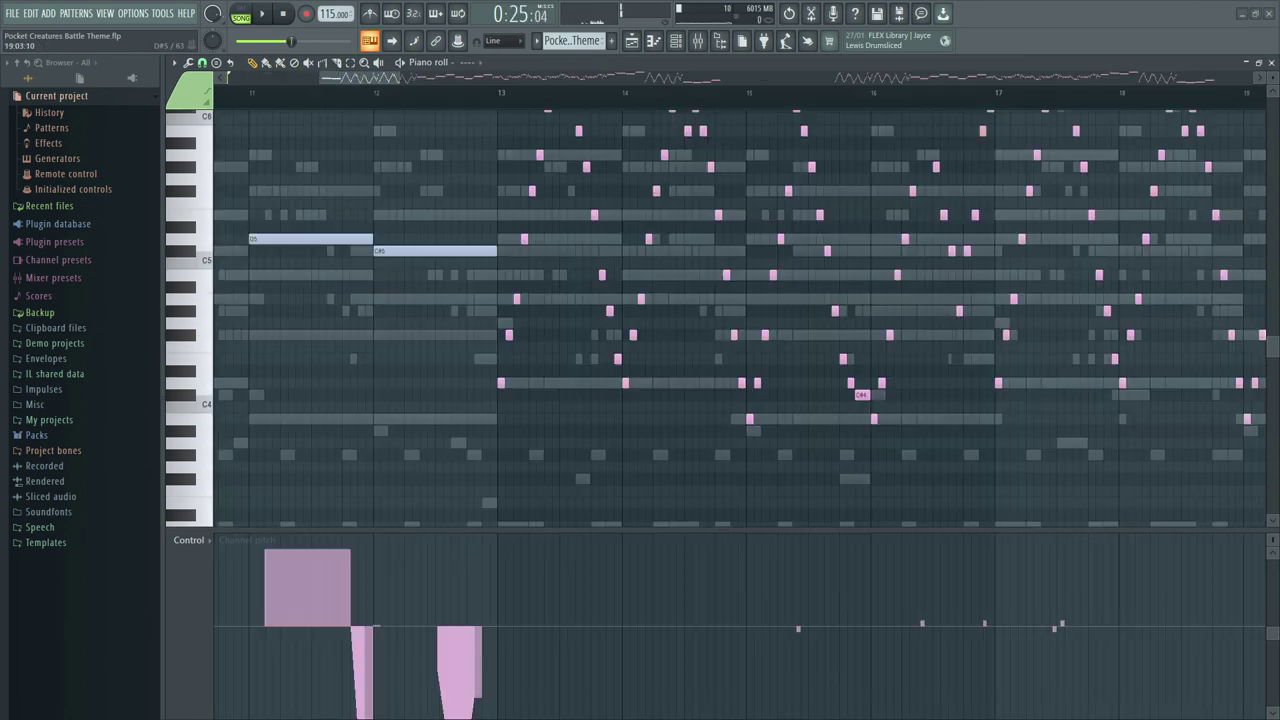
Step: Show note velocity in the control lane of the "----" channel's piano roll
{"action": "left_click", "coordinate": [182, 545]}
{"action": "left_click", "coordinate": [215, 288]}
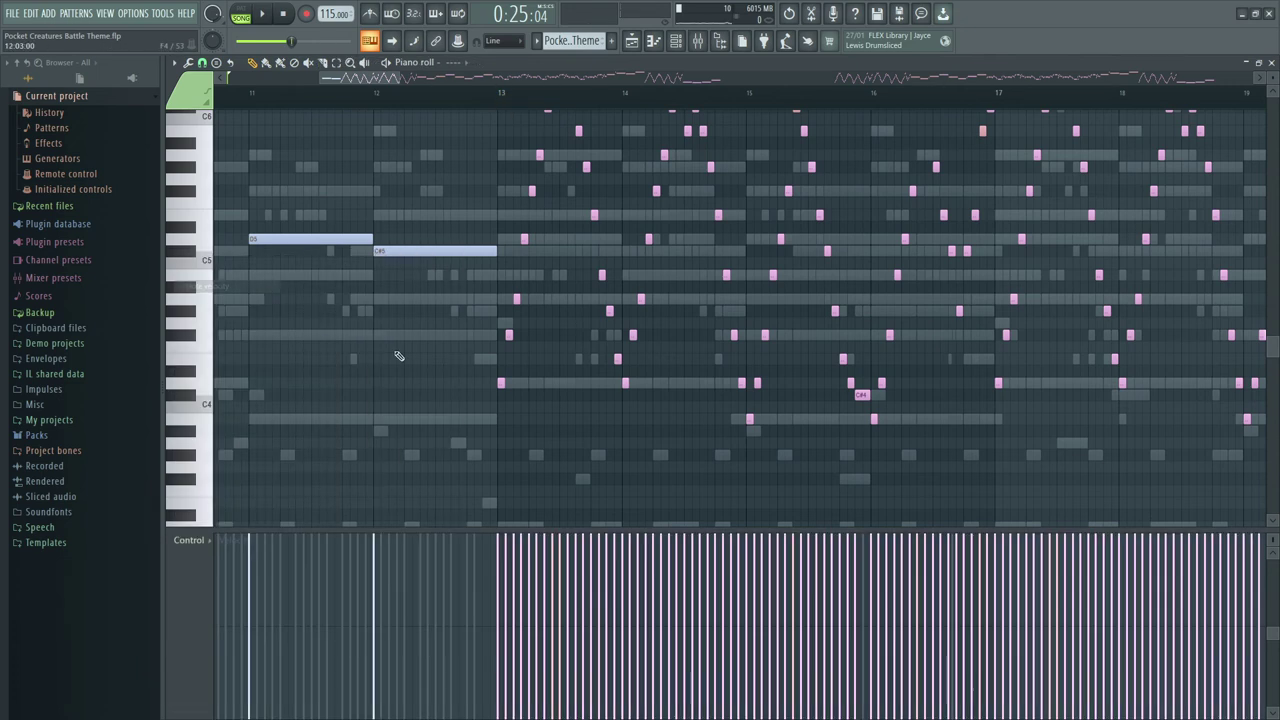
Step: Raise the velocity of bar 13's notes in the "----" channel to 100% and audition the bar
{"action": "left_click_drag", "start_coordinate": [1273, 540], "coordinate": [1273, 556]}
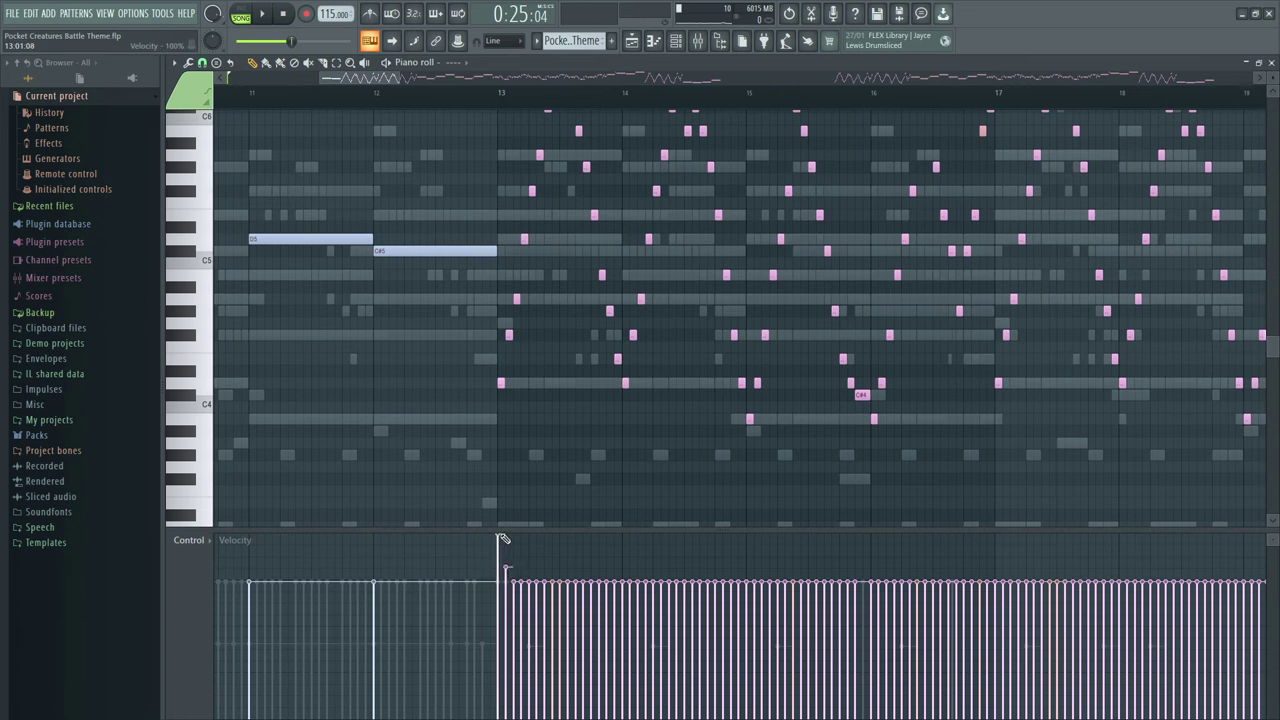
{"action": "left_click_drag", "start_coordinate": [504, 539], "coordinate": [619, 528]}
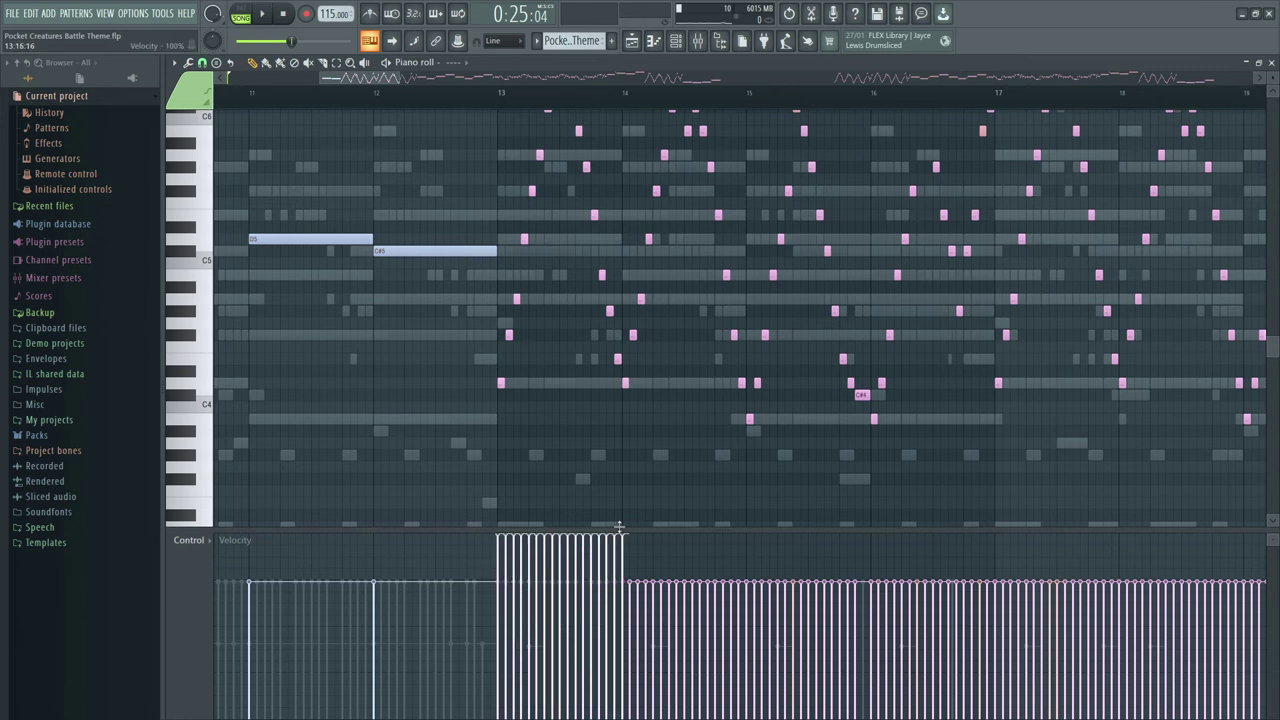
{"action": "left_click", "coordinate": [502, 96]}
{"action": "key", "text": "space"}
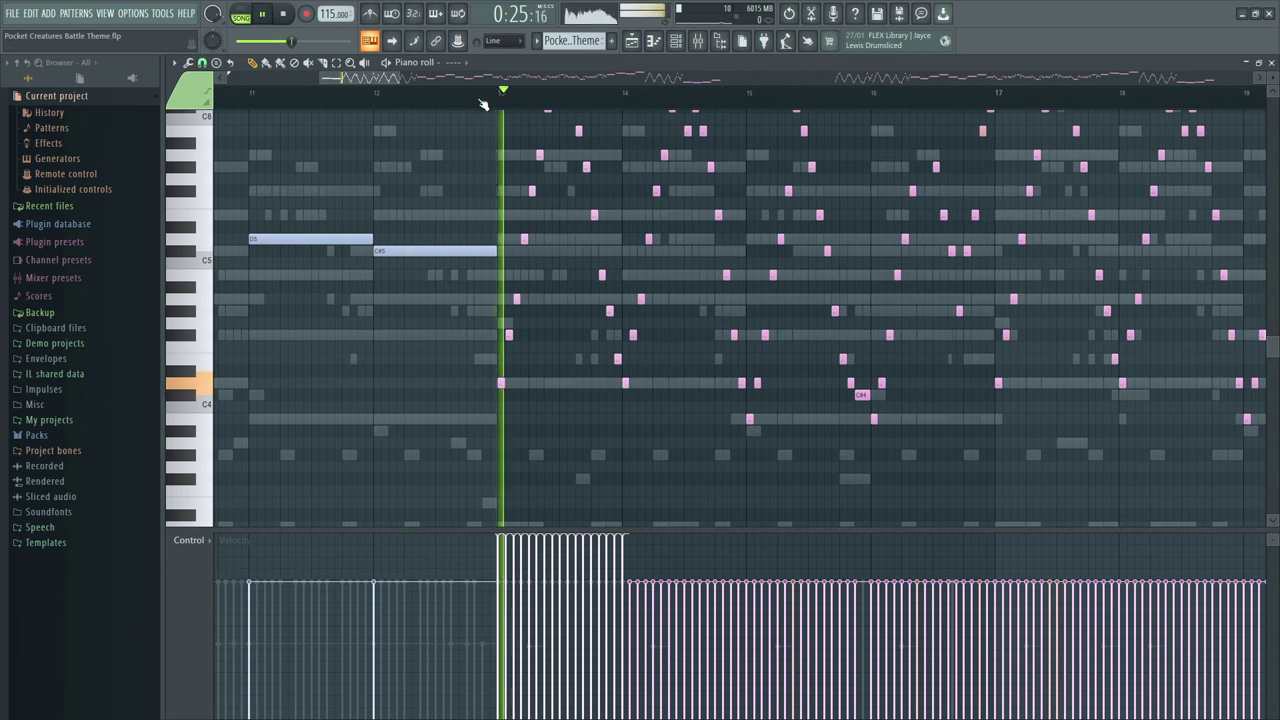
{"action": "key", "text": "space"}
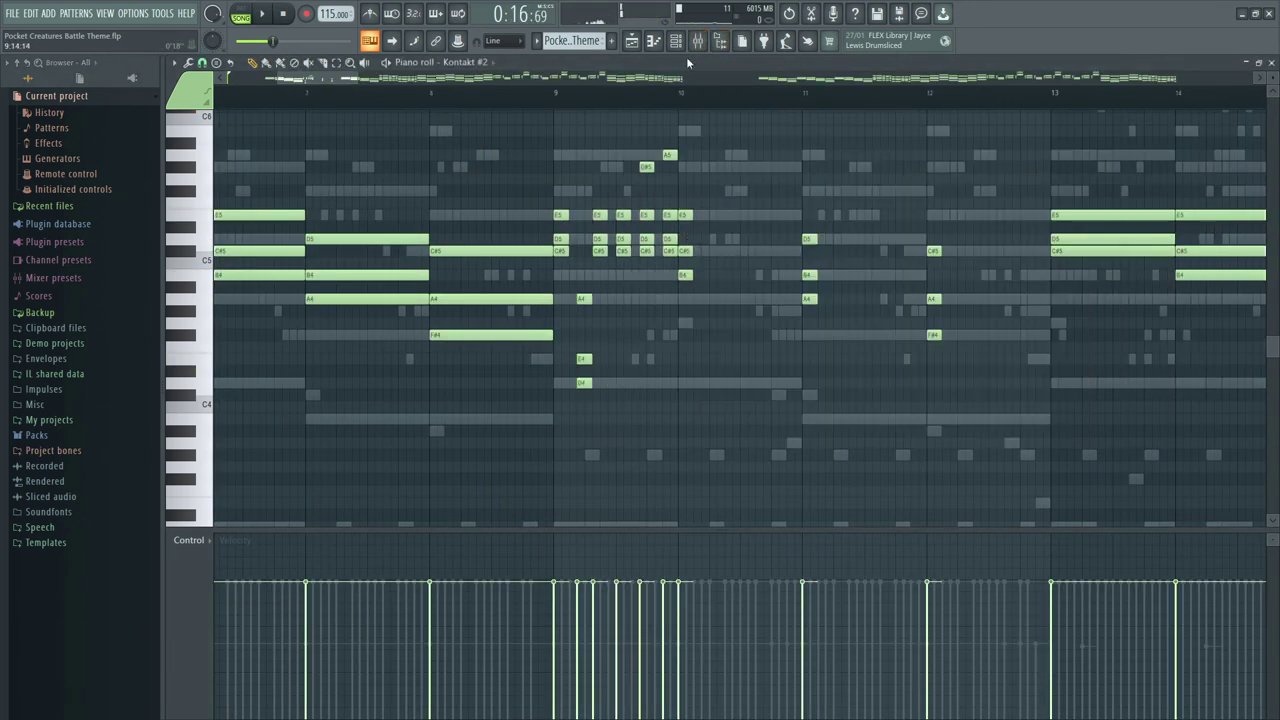
Step: Solo Insert 11 in the mixer, unmute Insert 10 alongside it, and audition the song from bar 9
{"action": "key", "text": "F9"}
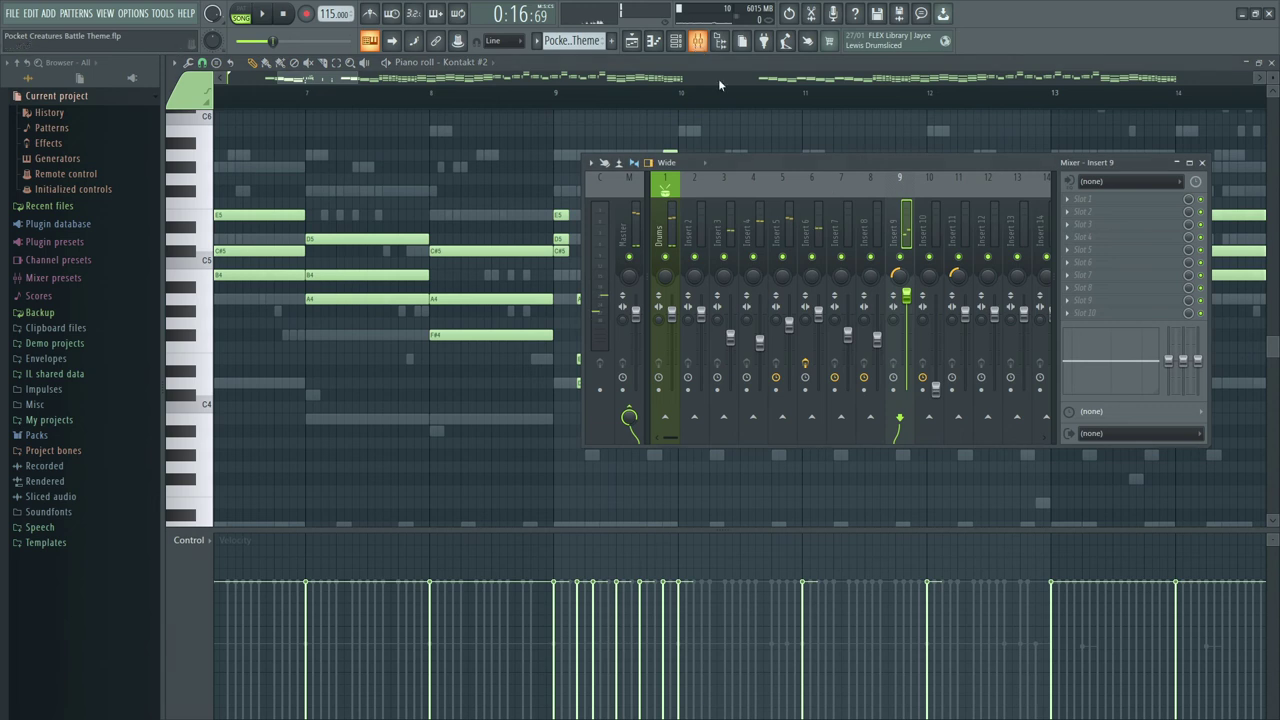
{"action": "right_click", "coordinate": [957, 258]}
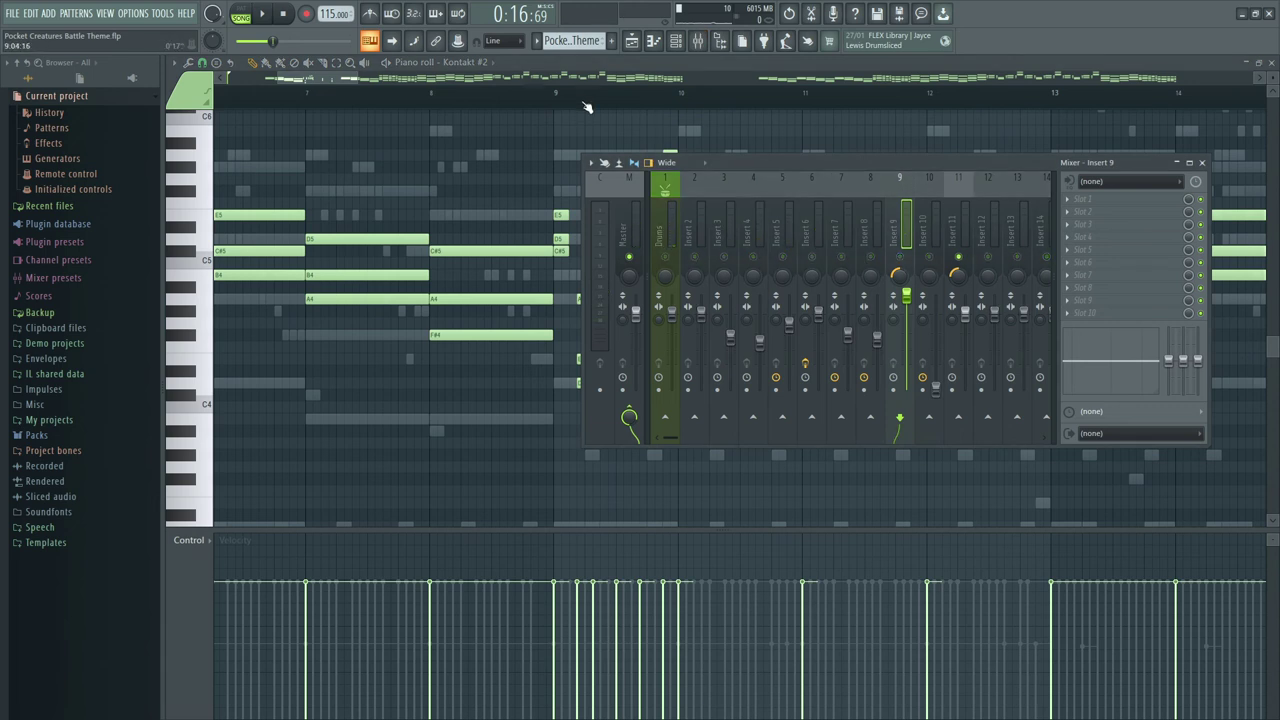
{"action": "left_click", "coordinate": [555, 94]}
{"action": "left_click", "coordinate": [700, 42]}
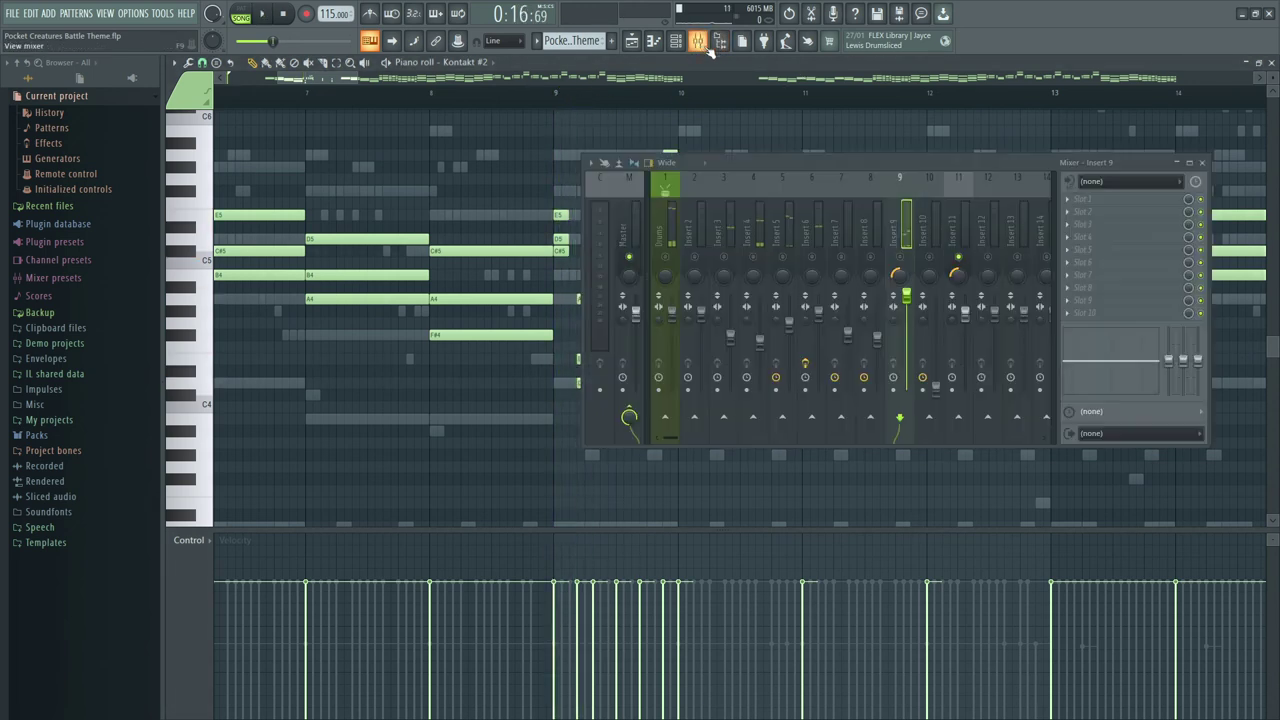
{"action": "left_click", "coordinate": [930, 262]}
{"action": "key", "text": "space"}
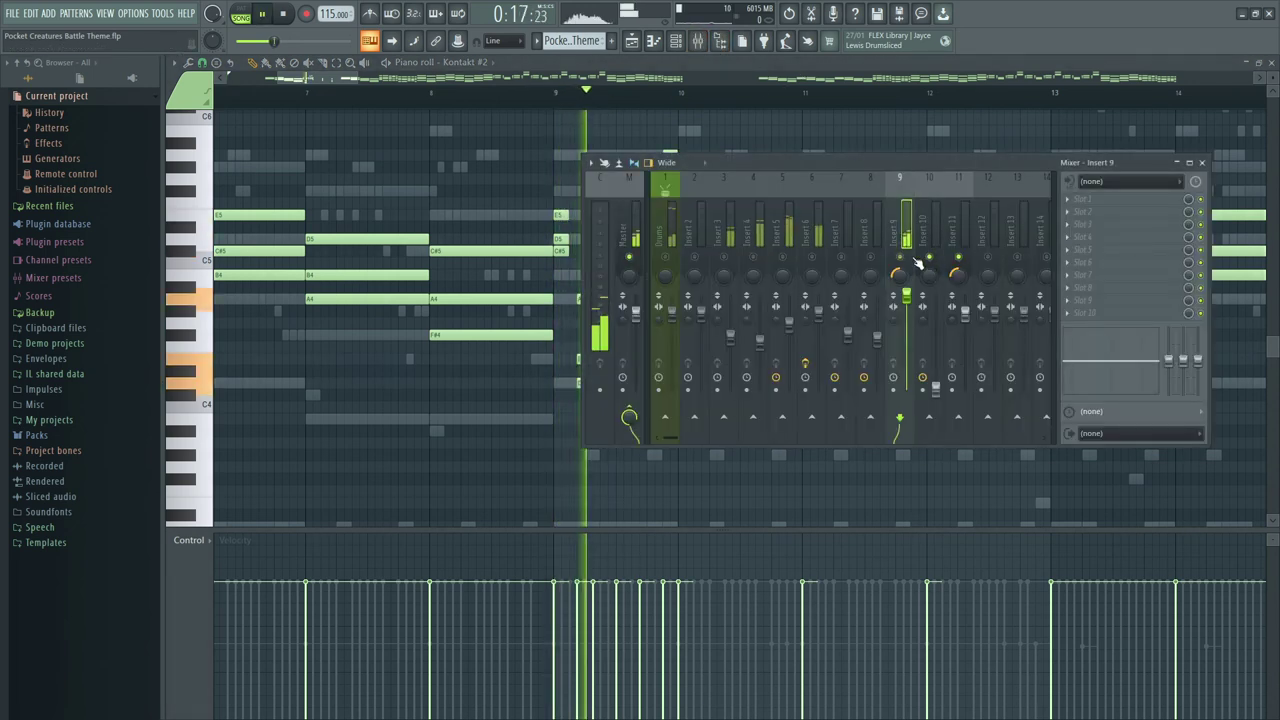
Step: Audition the string rhythm around bars 11 and 12 with only mixer Inserts 4 and 5 audible
{"action": "left_click_drag", "start_coordinate": [348, 79], "coordinate": [366, 80]}
{"action": "key", "text": "space"}
{"action": "key", "text": "space"}
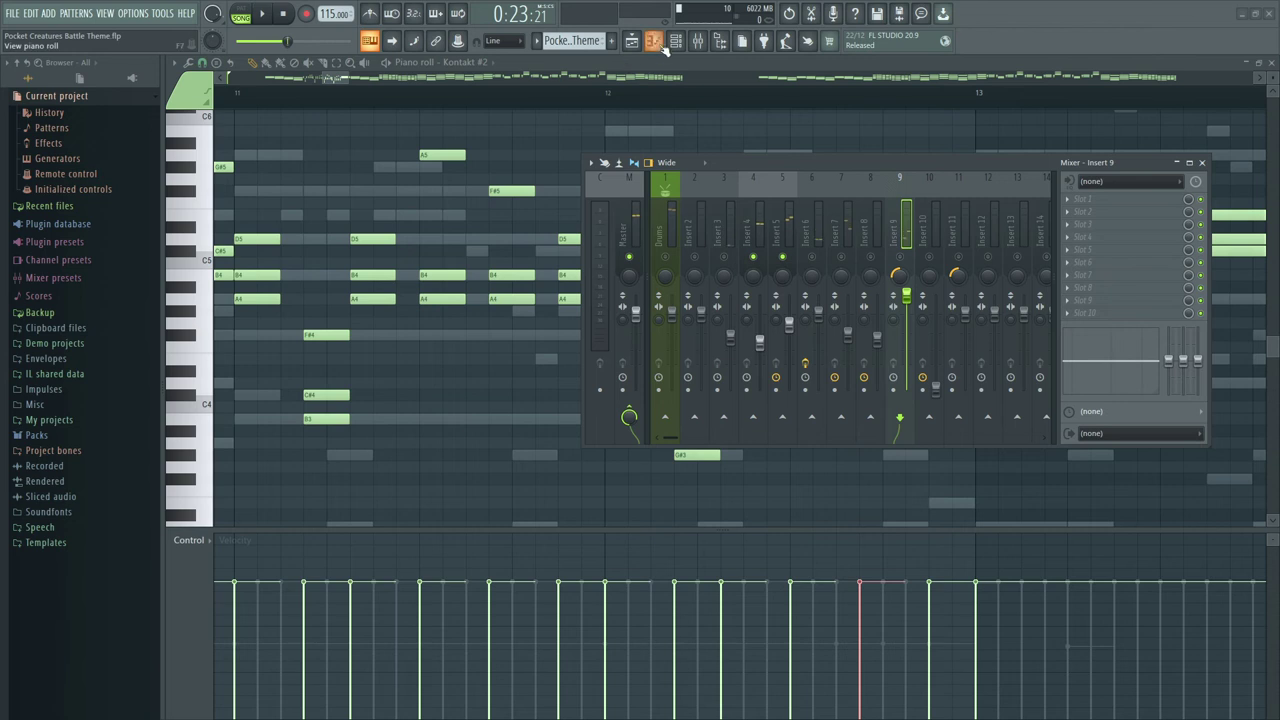
Step: Open the Heavier7Strings channel's instrument and look through the Epic Riffs group in its pattern browser
{"action": "left_click", "coordinate": [658, 44]}
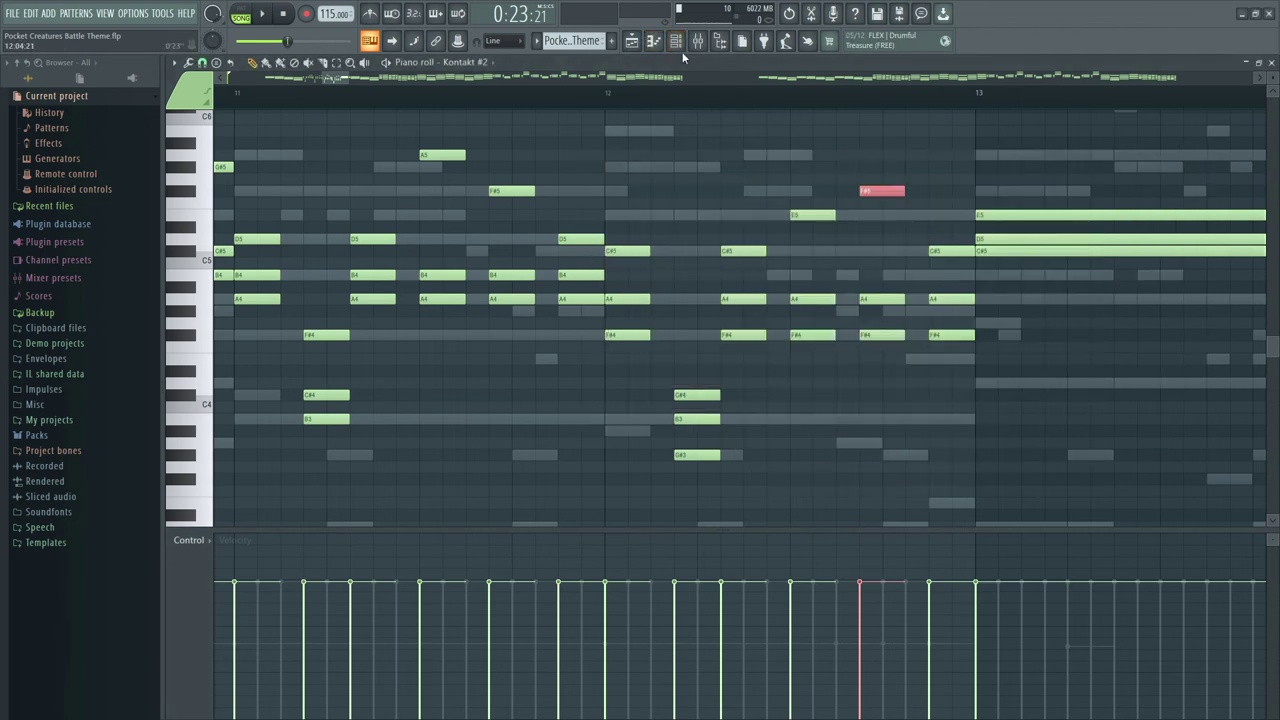
{"action": "key", "text": "F6"}
{"action": "left_click", "coordinate": [893, 356]}
{"action": "left_click", "coordinate": [930, 396]}
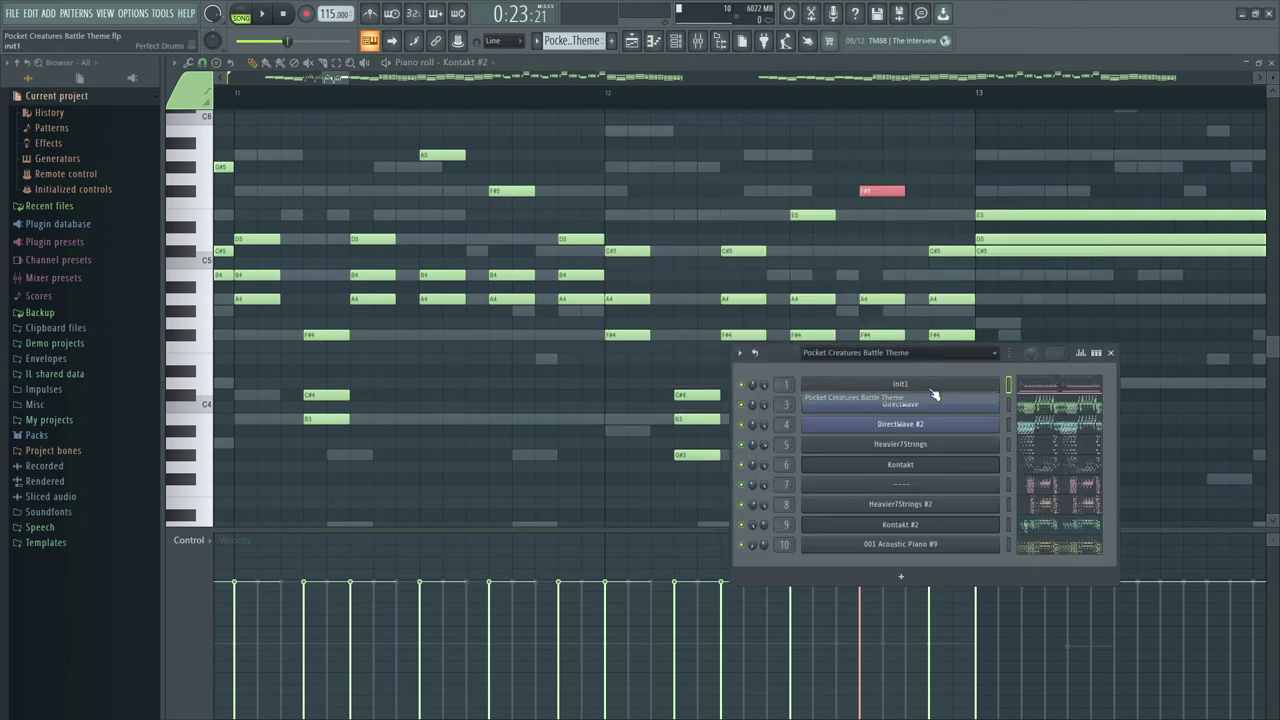
{"action": "left_click", "coordinate": [925, 450]}
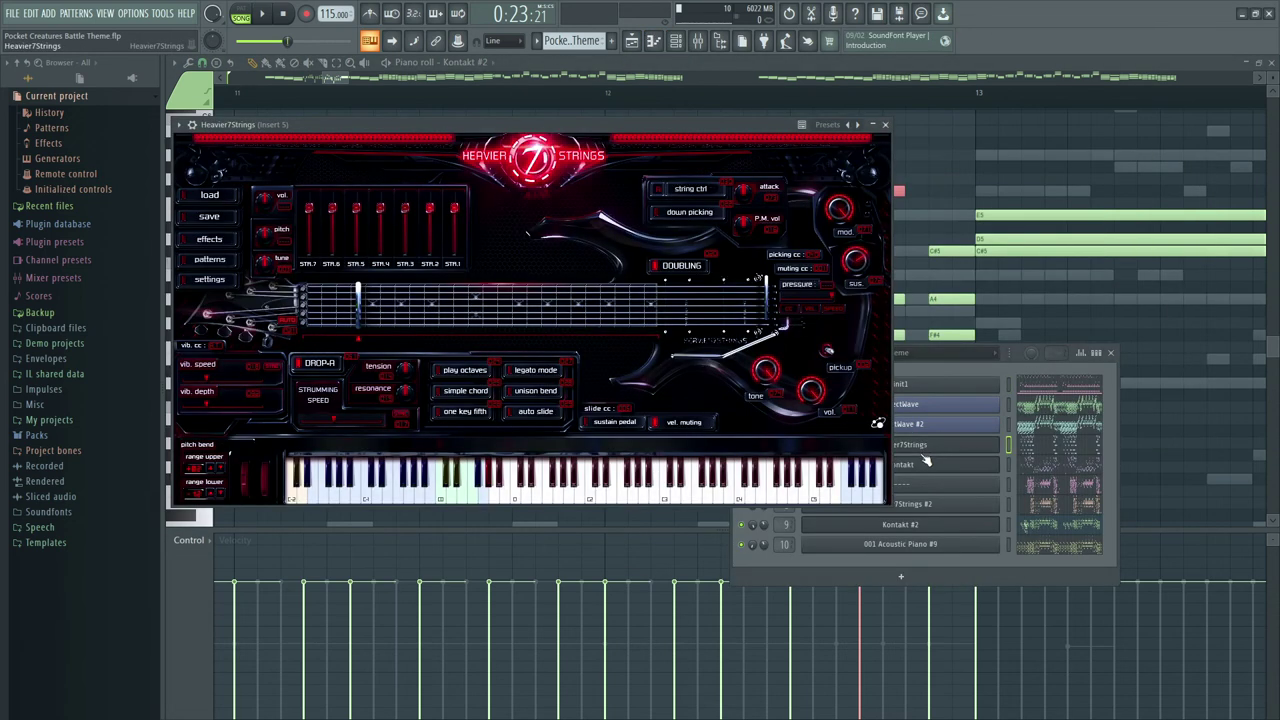
{"action": "left_click", "coordinate": [208, 264]}
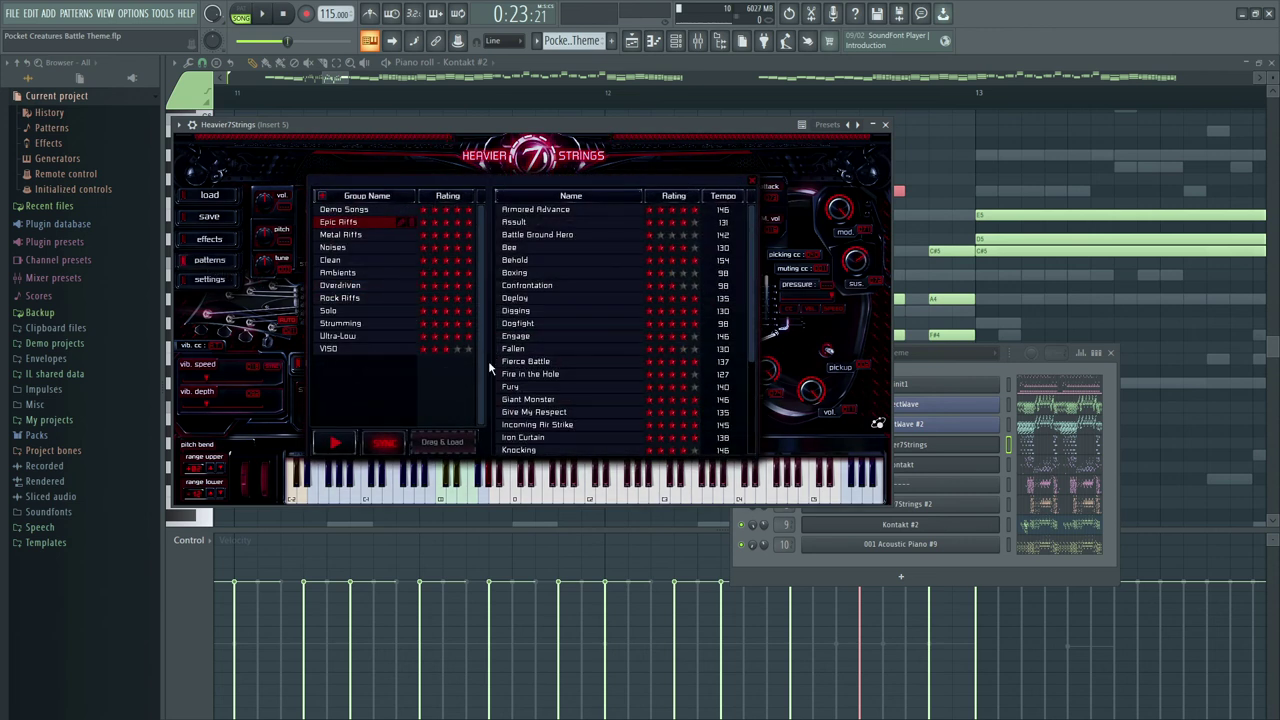
{"action": "scroll", "coordinate": [569, 285], "scroll_direction": "down", "scroll_amount": 2}
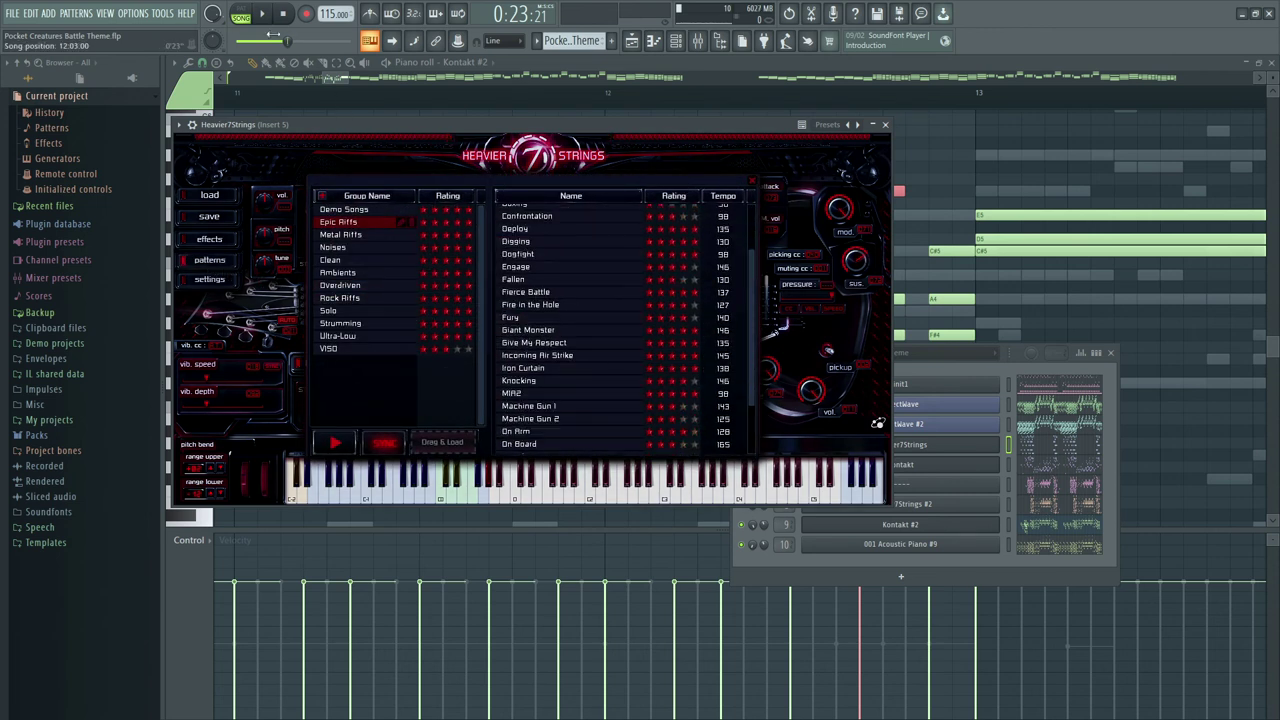
Step: Audition the Heavier7Strings guitar with Insert 5 soloed and close its pattern browser
{"action": "left_click", "coordinate": [698, 41]}
{"action": "key", "text": "space"}
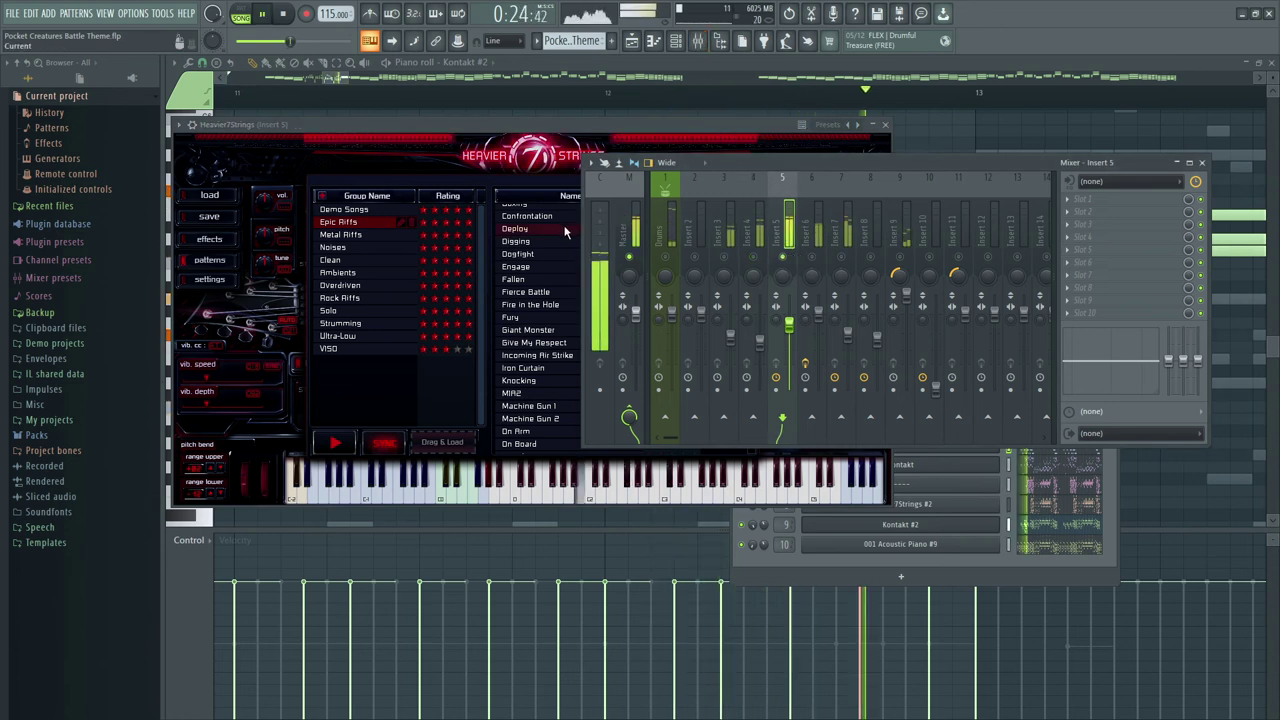
{"action": "left_click", "coordinate": [207, 262]}
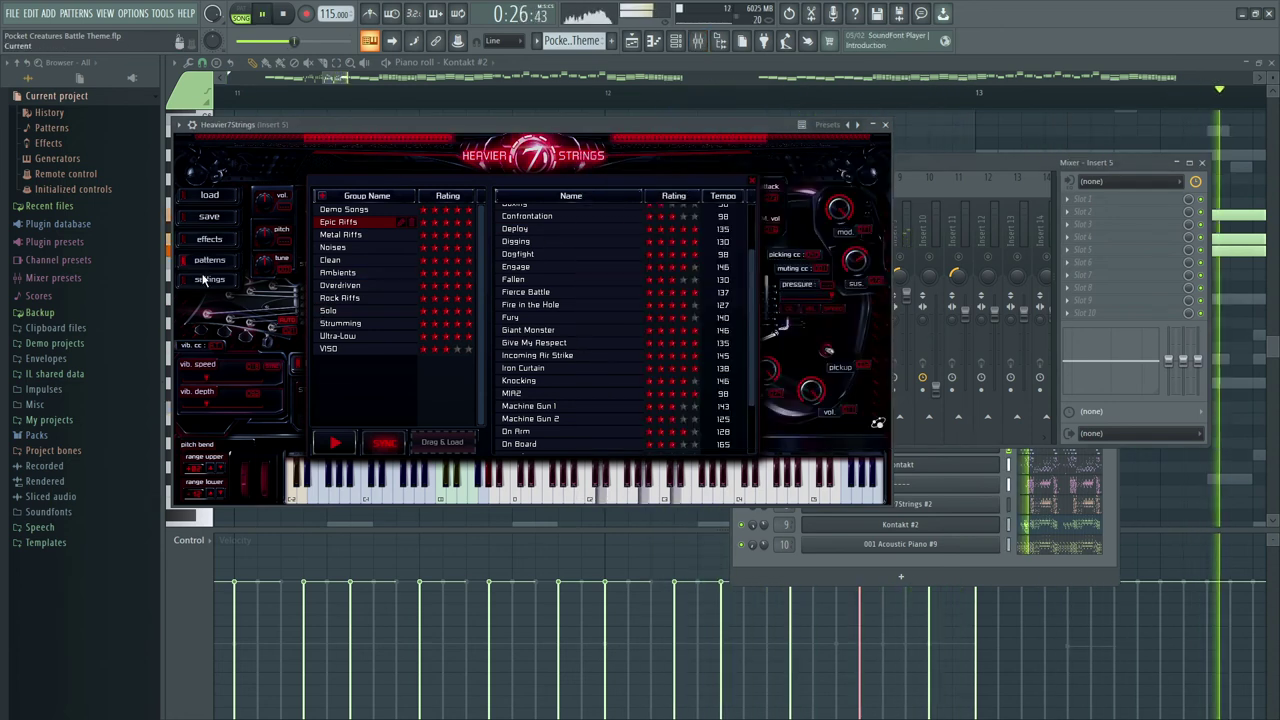
{"action": "left_click", "coordinate": [760, 186]}
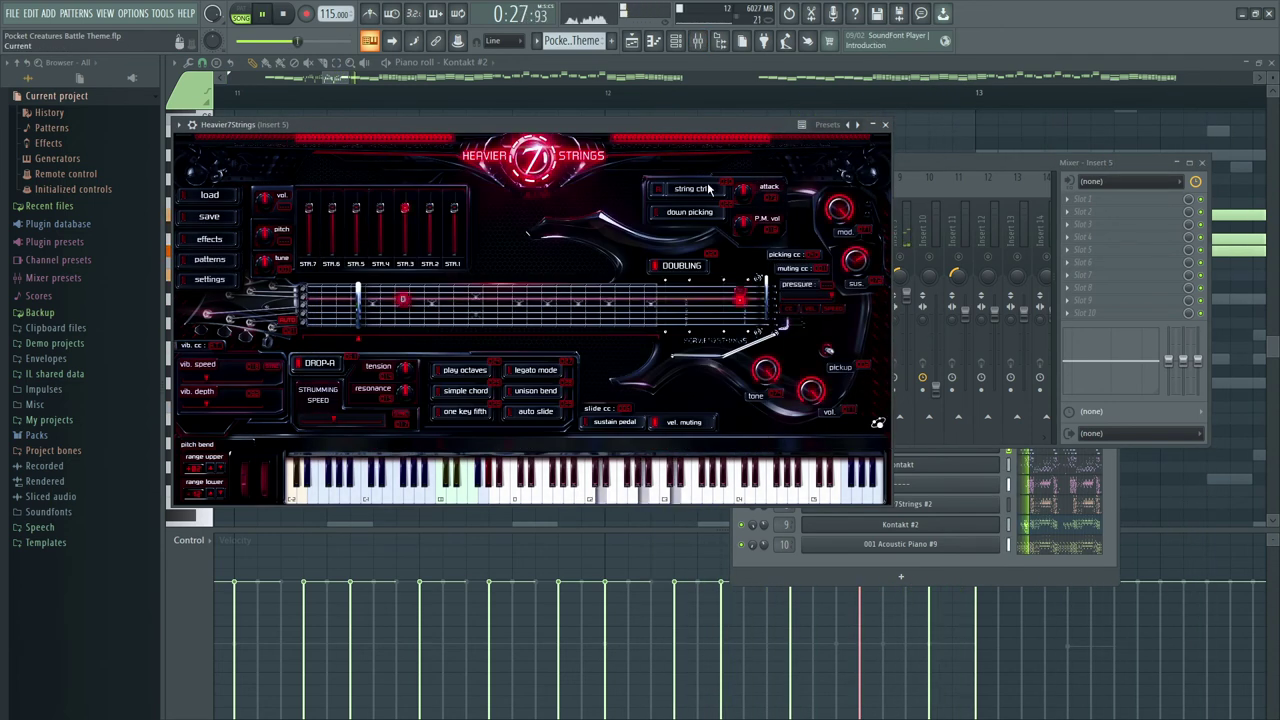
Step: Examine the Heavier7Strings effects chain, including its amp and cabinets, during playback and return to the main view
{"action": "left_click", "coordinate": [209, 239]}
{"action": "scroll", "coordinate": [750, 265], "scroll_direction": "down", "scroll_amount": 5}
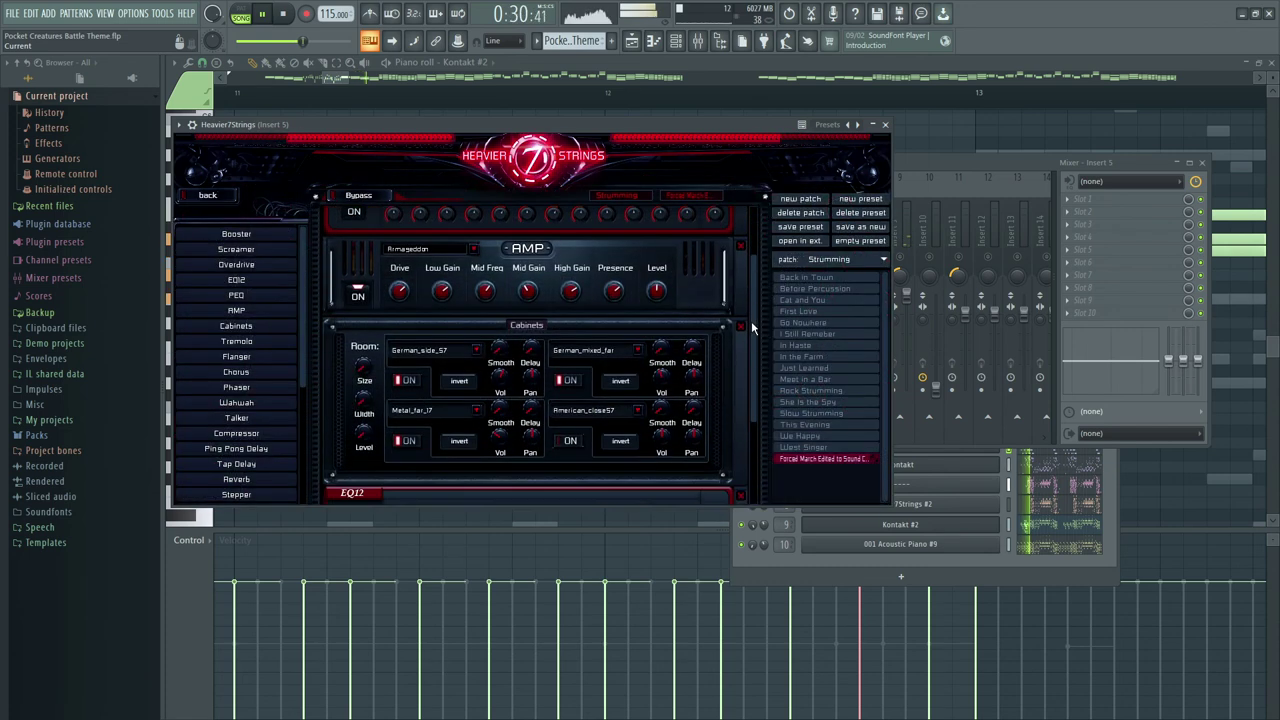
{"action": "scroll", "coordinate": [733, 245], "scroll_direction": "up", "scroll_amount": 5}
{"action": "scroll", "coordinate": [733, 245], "scroll_direction": "down", "scroll_amount": 4}
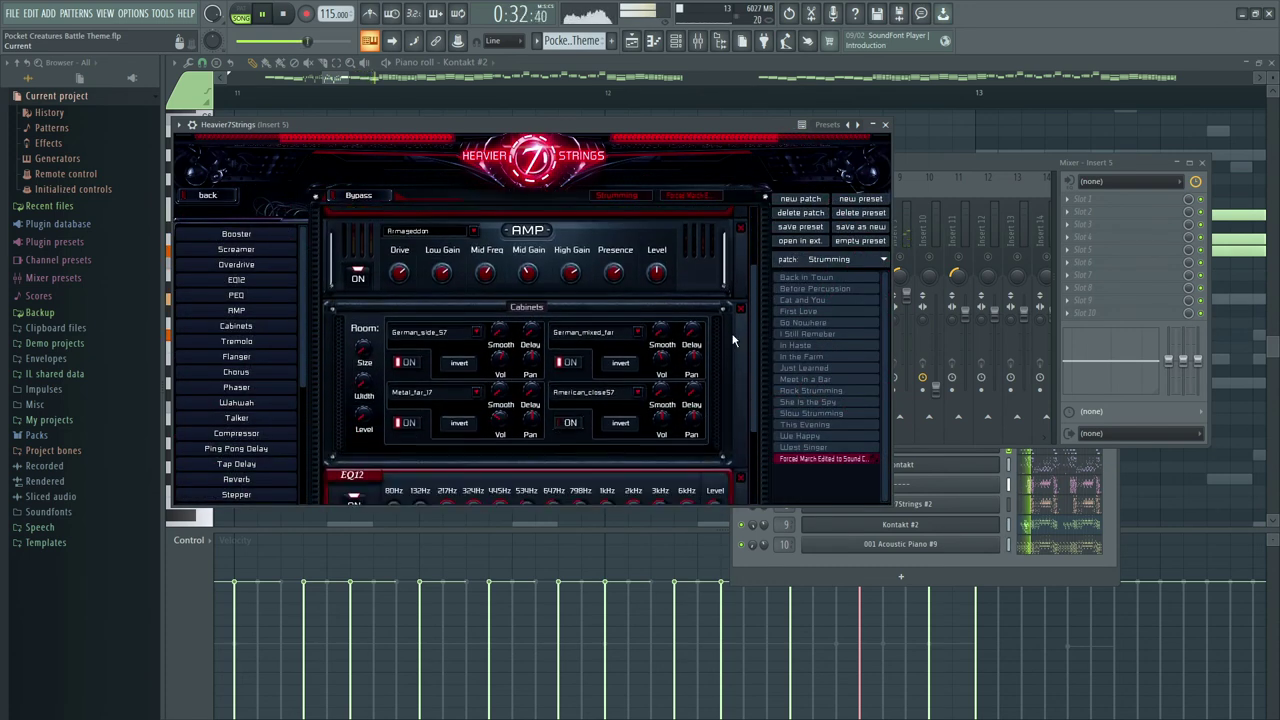
{"action": "left_click", "coordinate": [207, 195]}
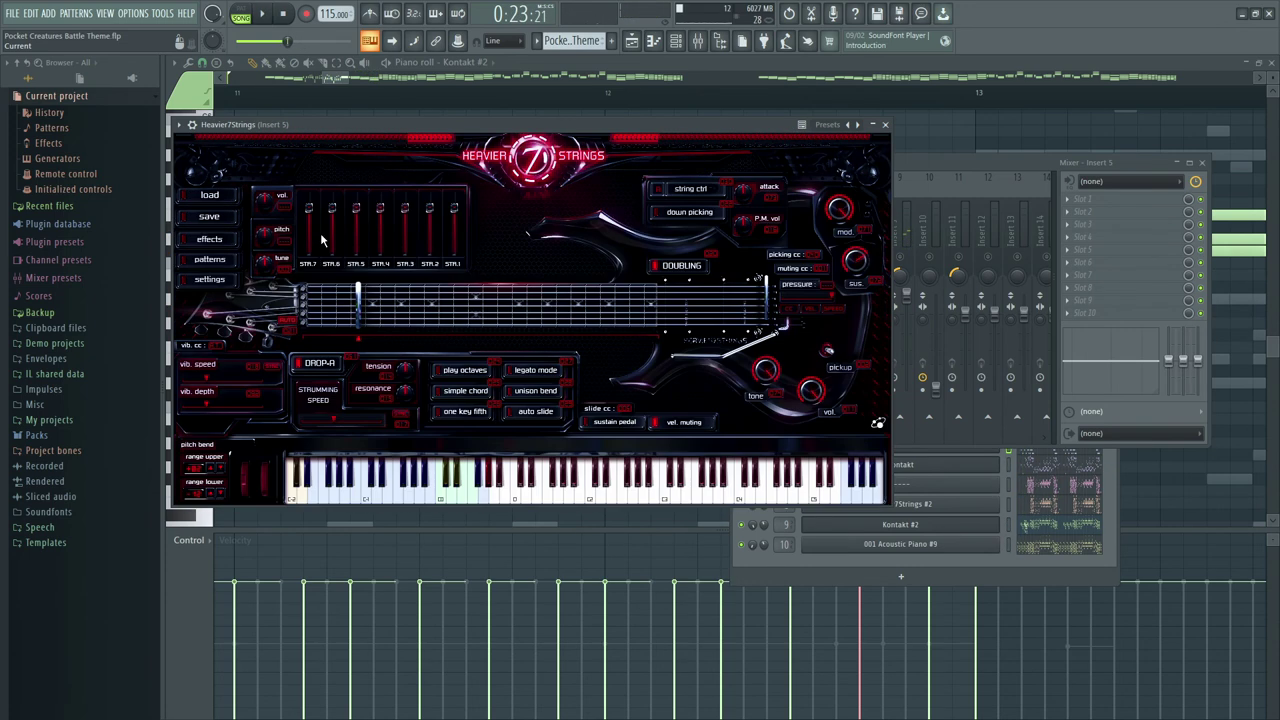
Step: Try the Confrontation pattern from the Epic Riffs group while the song plays, and close the pattern browser
{"action": "left_click", "coordinate": [209, 259]}
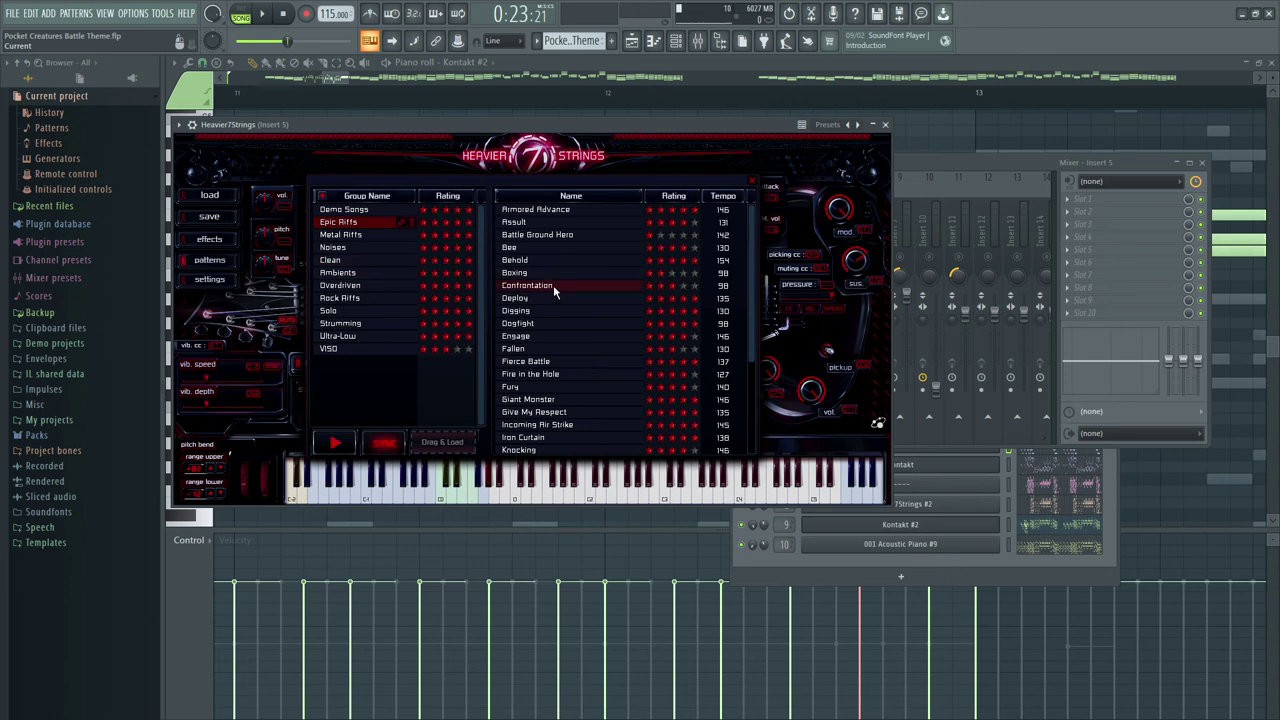
{"action": "key", "text": "space"}
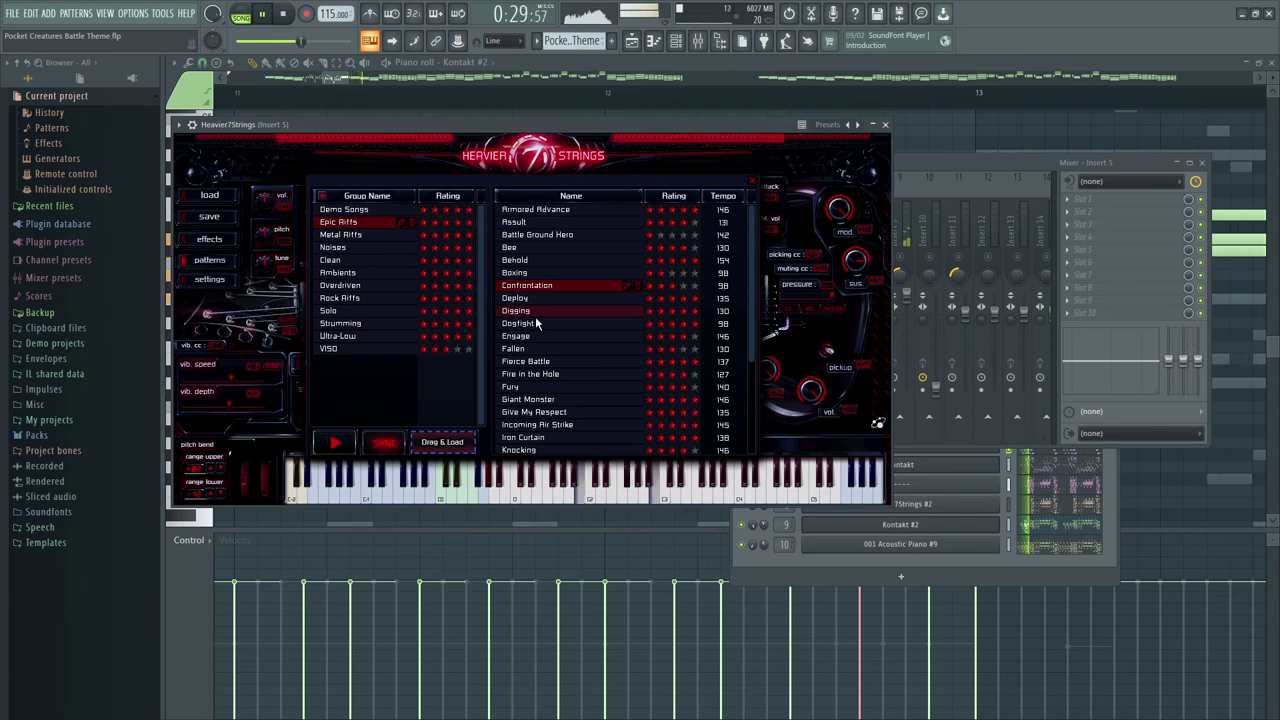
{"action": "left_click", "coordinate": [754, 182]}
{"action": "key", "text": "space"}
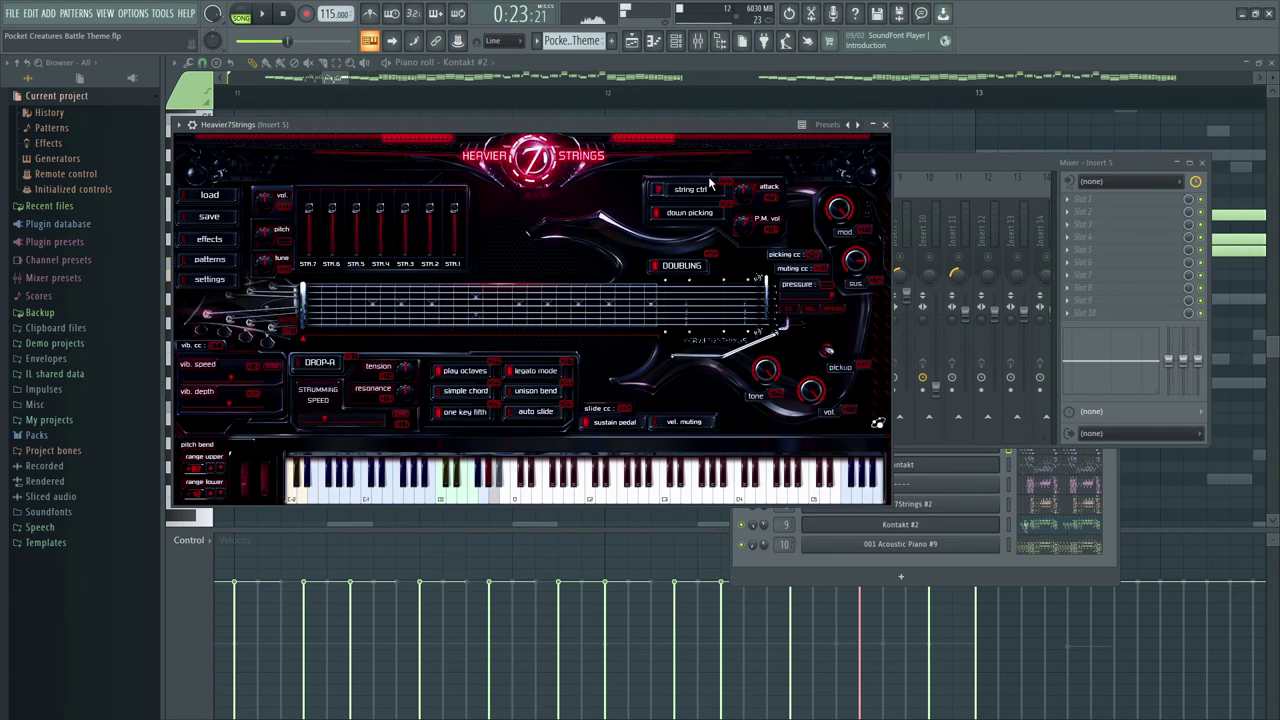
Step: Review the guitar's Screamer, EQ12 and amp effects again and audition the main instrument
{"action": "left_click", "coordinate": [210, 242]}
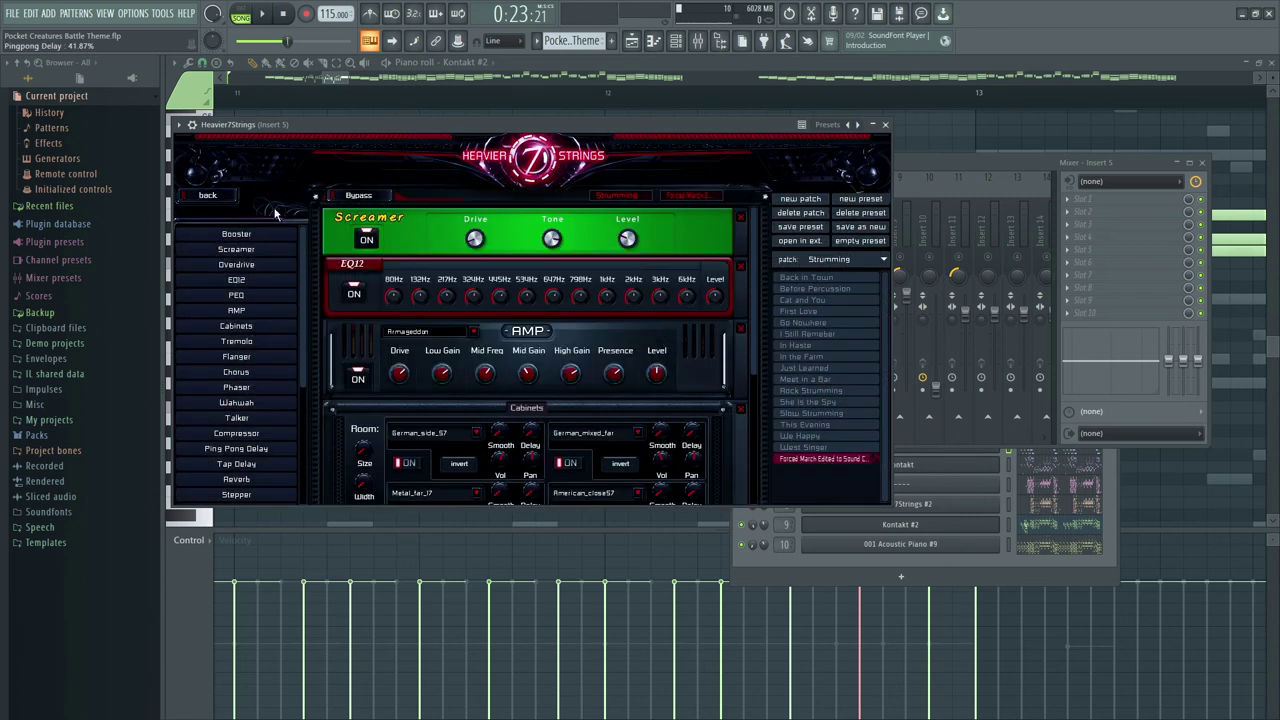
{"action": "left_click", "coordinate": [207, 195]}
{"action": "key", "text": "space"}
{"action": "key", "text": "space"}
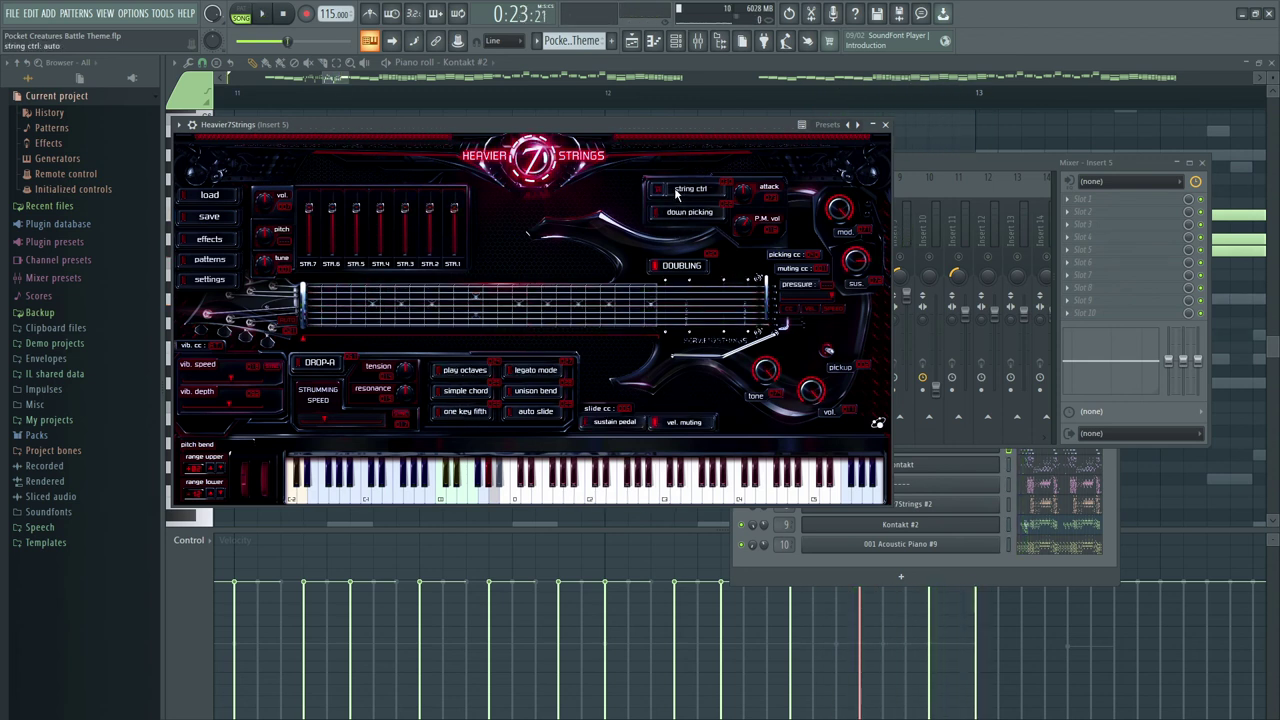
Step: Toggle the Drop-A option in Heavier7Strings and audition the guitar with the song
{"action": "left_click", "coordinate": [321, 366]}
{"action": "key", "text": "space"}
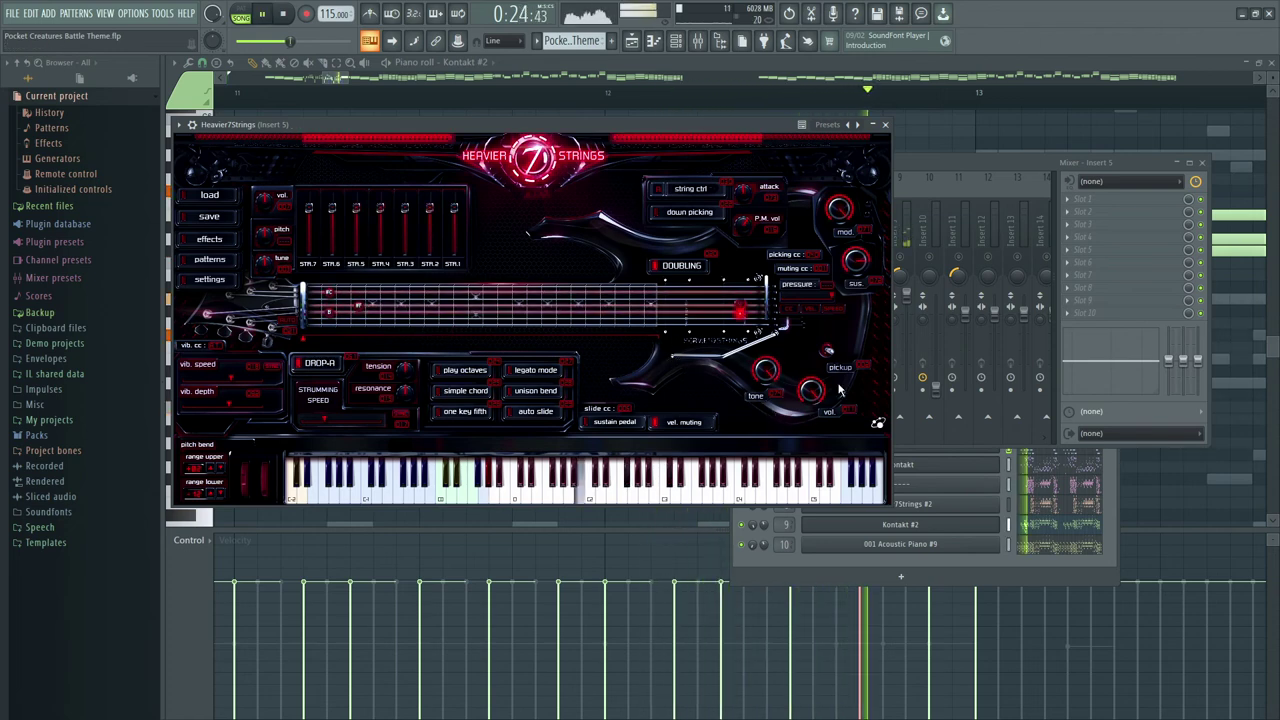
{"action": "key", "text": "space"}
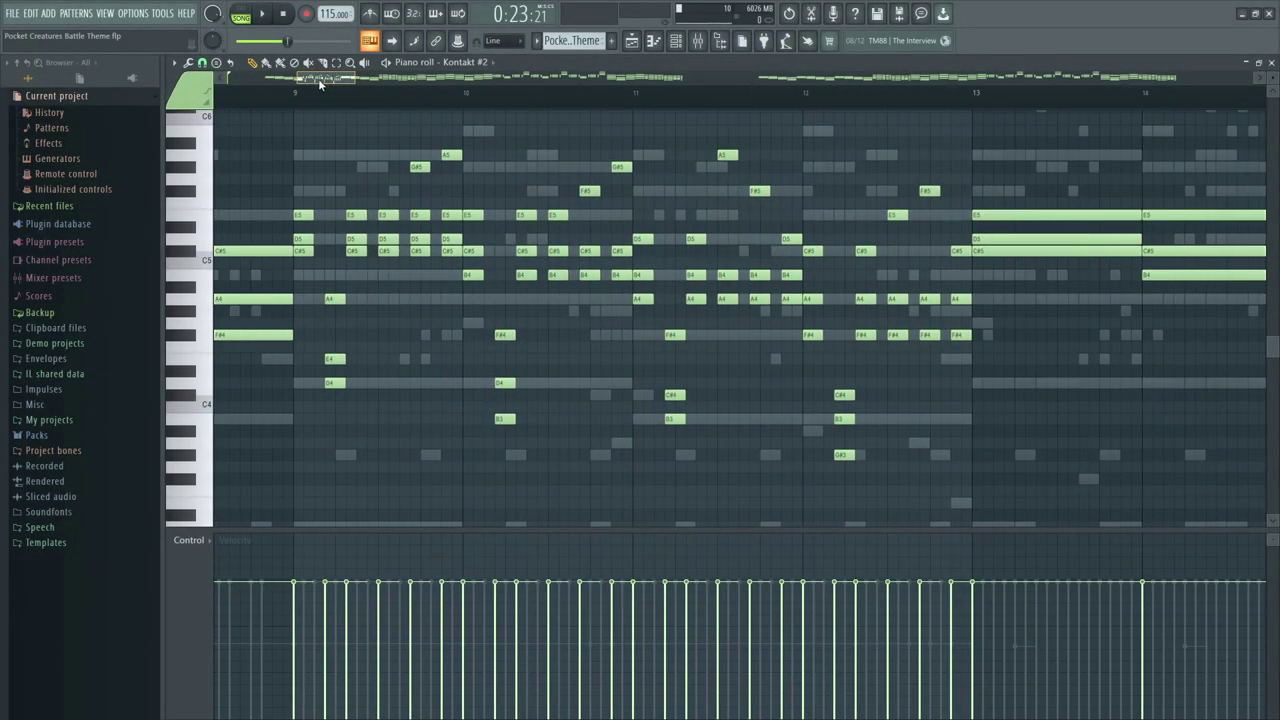
Step: Audition the Kontakt #2 string rhythm across bars 9 to 12 and review its notes in the piano roll
{"action": "left_click_drag", "start_coordinate": [319, 80], "coordinate": [317, 80]}
{"action": "key", "text": "space"}
{"action": "key", "text": "space"}
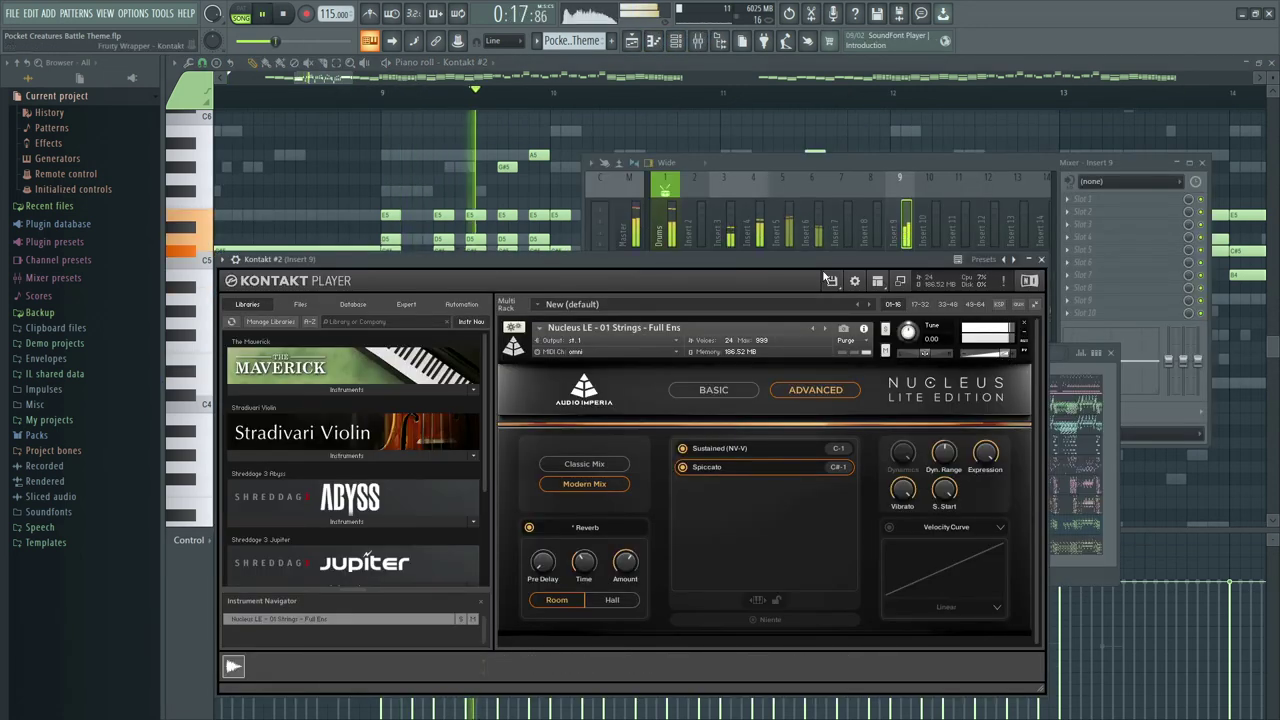
{"action": "scroll", "coordinate": [422, 141], "scroll_direction": "down", "scroll_amount": 5}
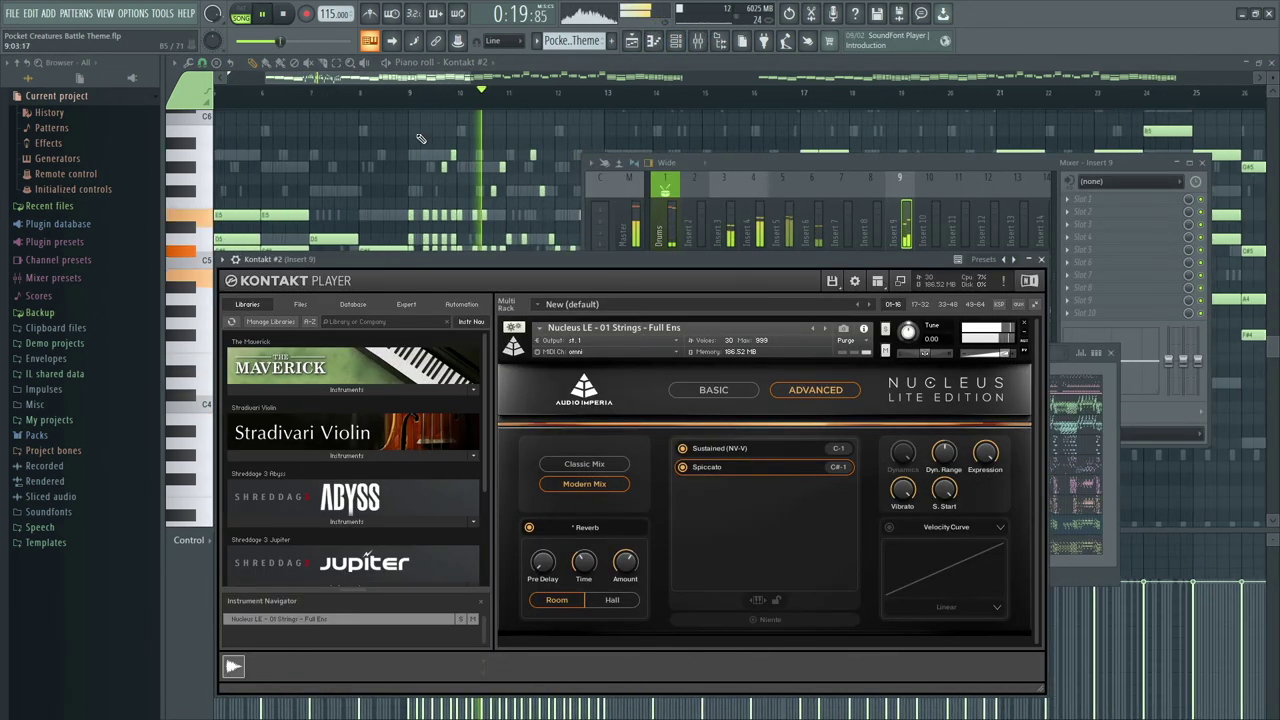
{"action": "scroll", "coordinate": [424, 145], "scroll_direction": "down", "scroll_amount": 3}
{"action": "scroll", "coordinate": [423, 149], "scroll_direction": "down", "scroll_amount": 1}
{"action": "left_click", "coordinate": [404, 68]}
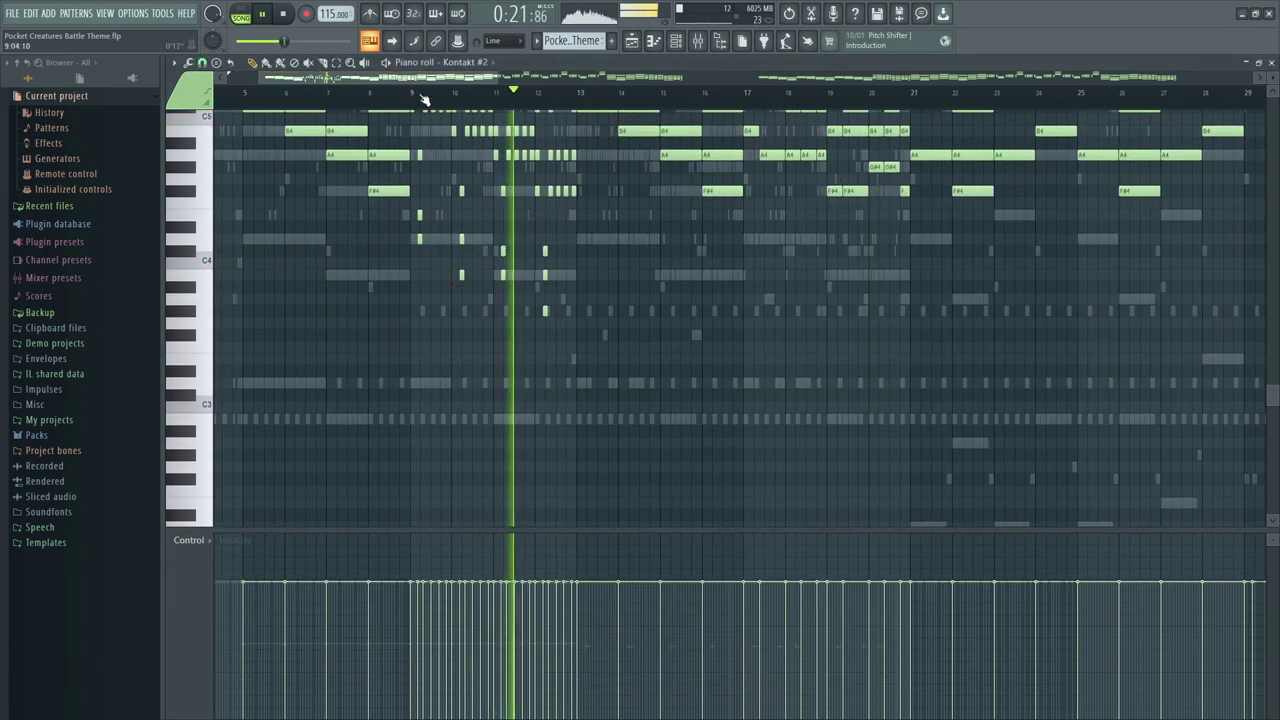
{"action": "scroll", "coordinate": [427, 133], "scroll_direction": "up", "scroll_amount": 4}
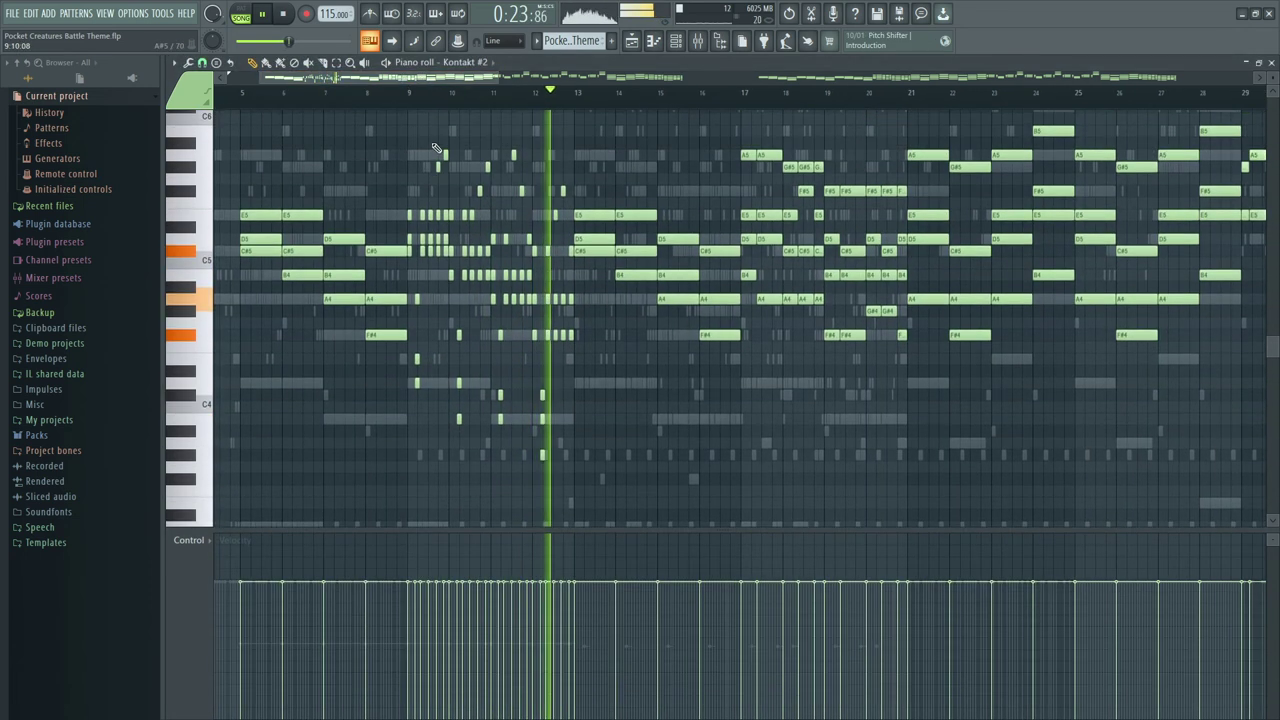
Step: Move the playback position to bar 5 in Kontakt #2's piano roll and audition the sustained string chords
{"action": "key", "text": "F8"}
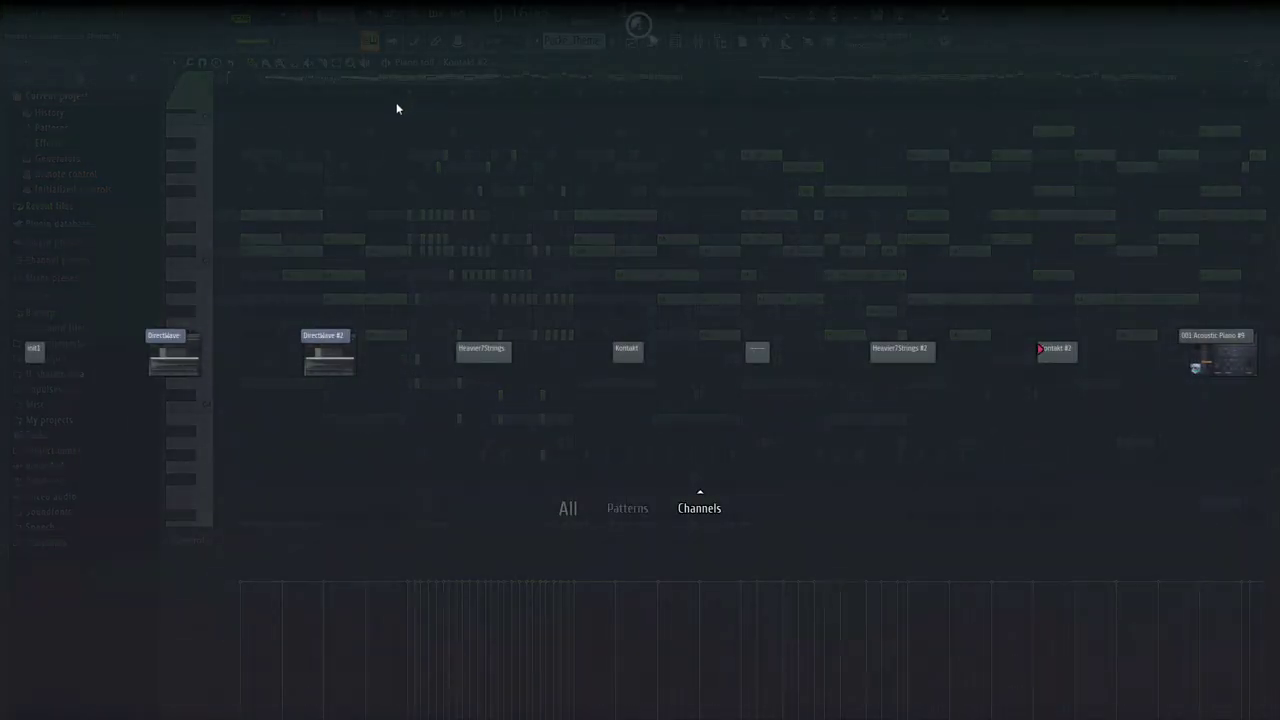
{"action": "left_click", "coordinate": [382, 98]}
{"action": "left_click_drag", "start_coordinate": [381, 80], "coordinate": [346, 81]}
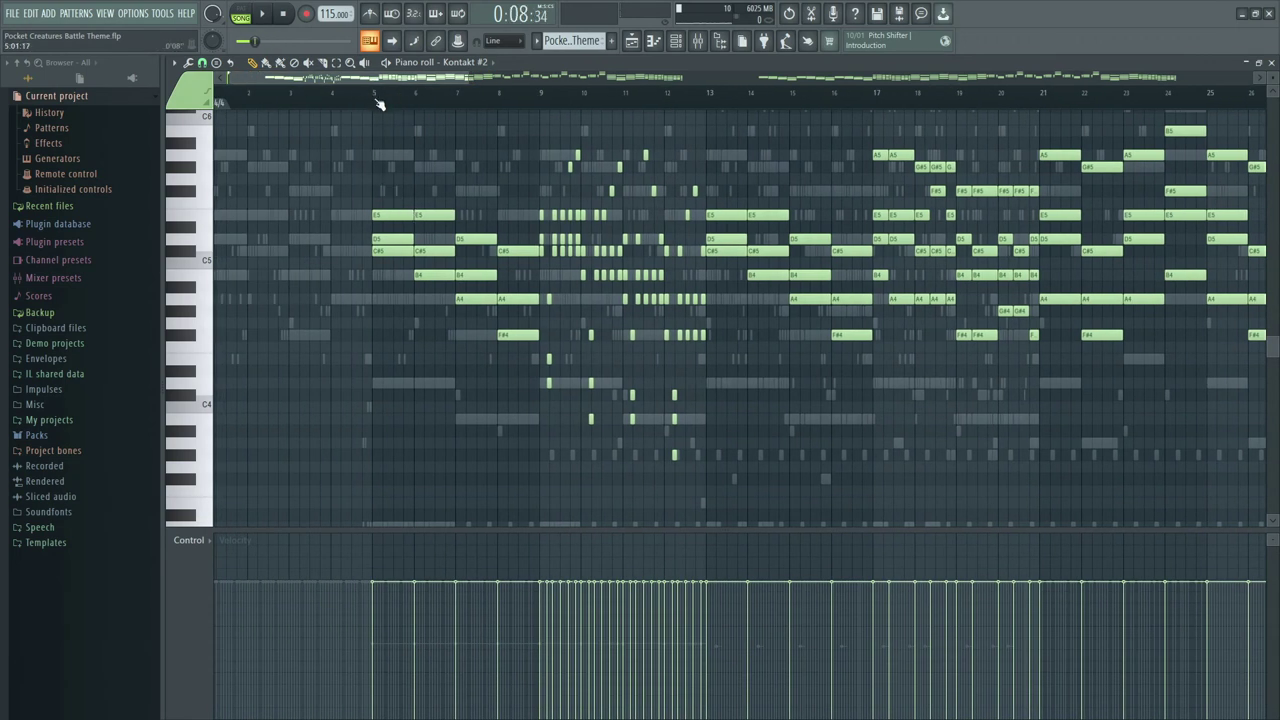
{"action": "key", "text": "space"}
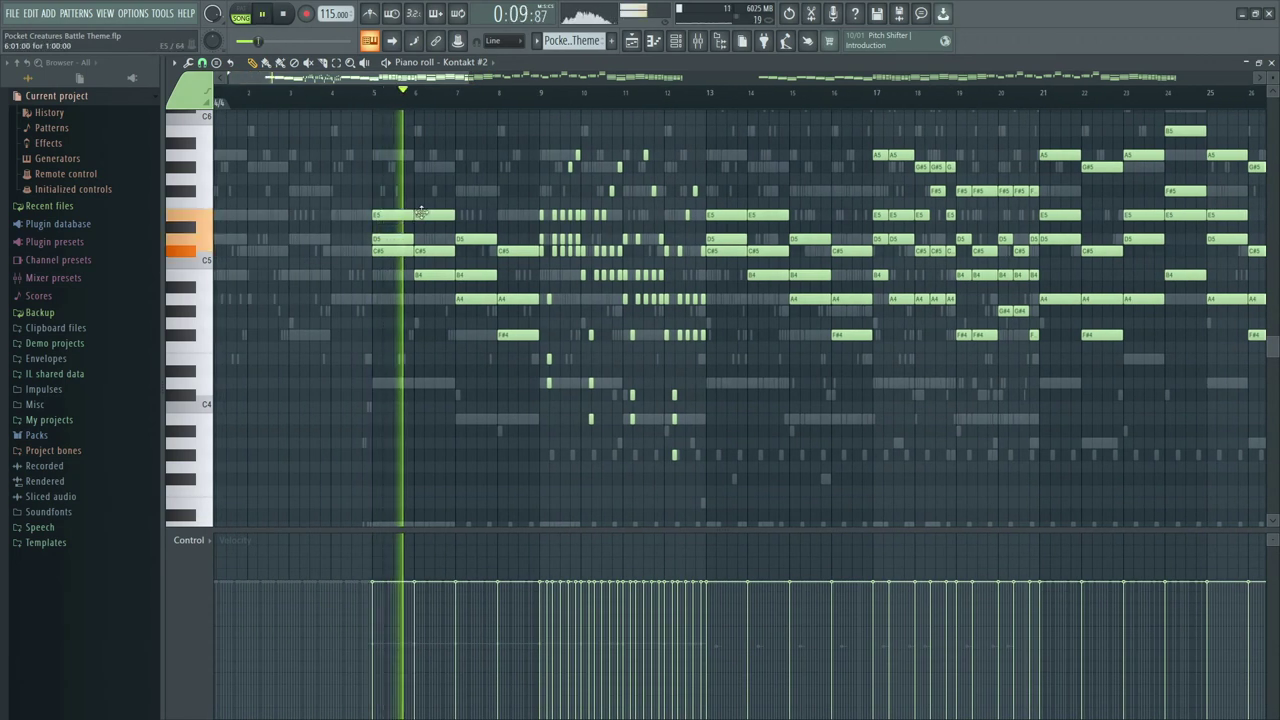
{"action": "key", "text": "space"}
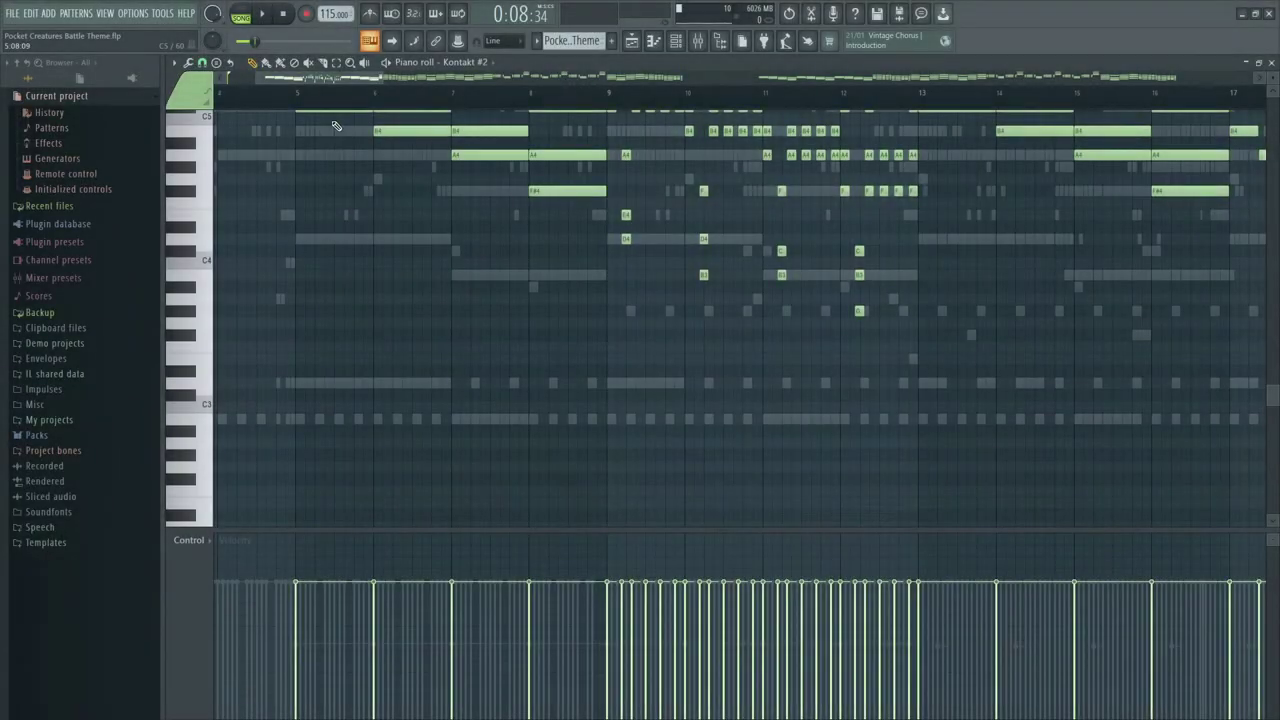
Step: Add a one-bar C1 keyswitch note at bar 5 in Kontakt #2's piano roll and audition it with the song
{"action": "scroll", "coordinate": [320, 250], "scroll_direction": "up", "scroll_amount": 3}
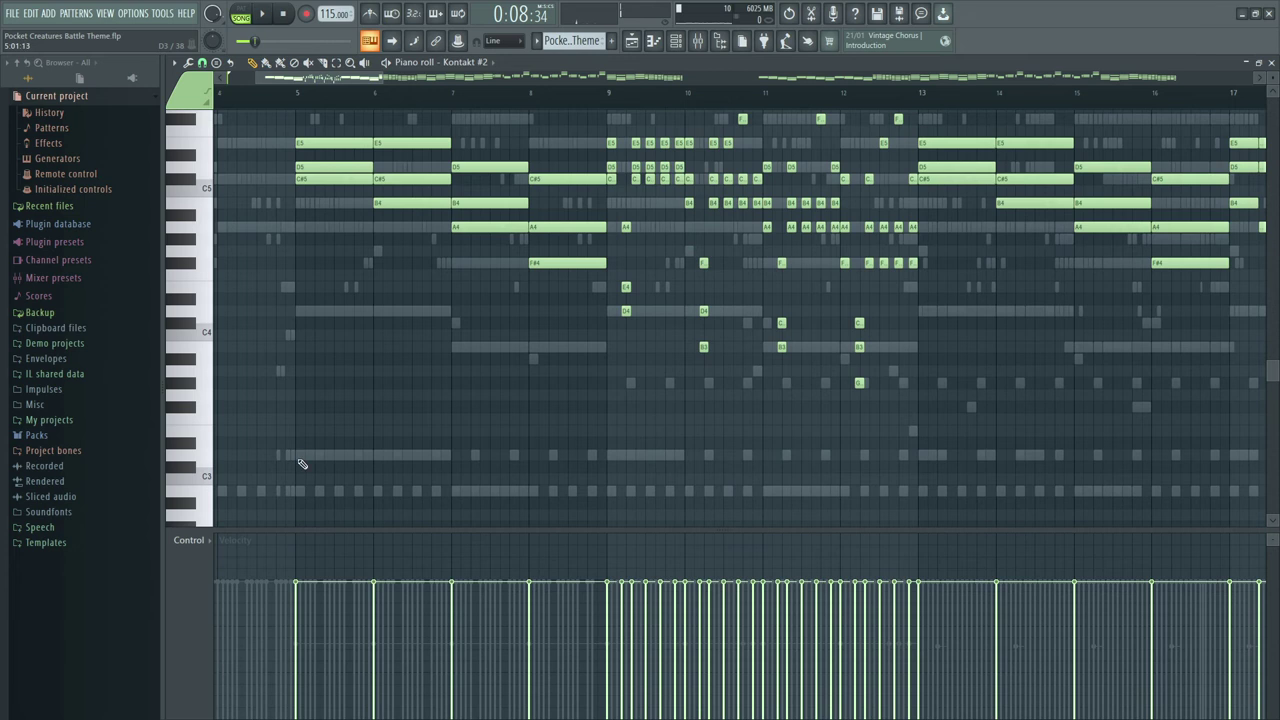
{"action": "scroll", "coordinate": [302, 464], "scroll_direction": "down", "scroll_amount": 15}
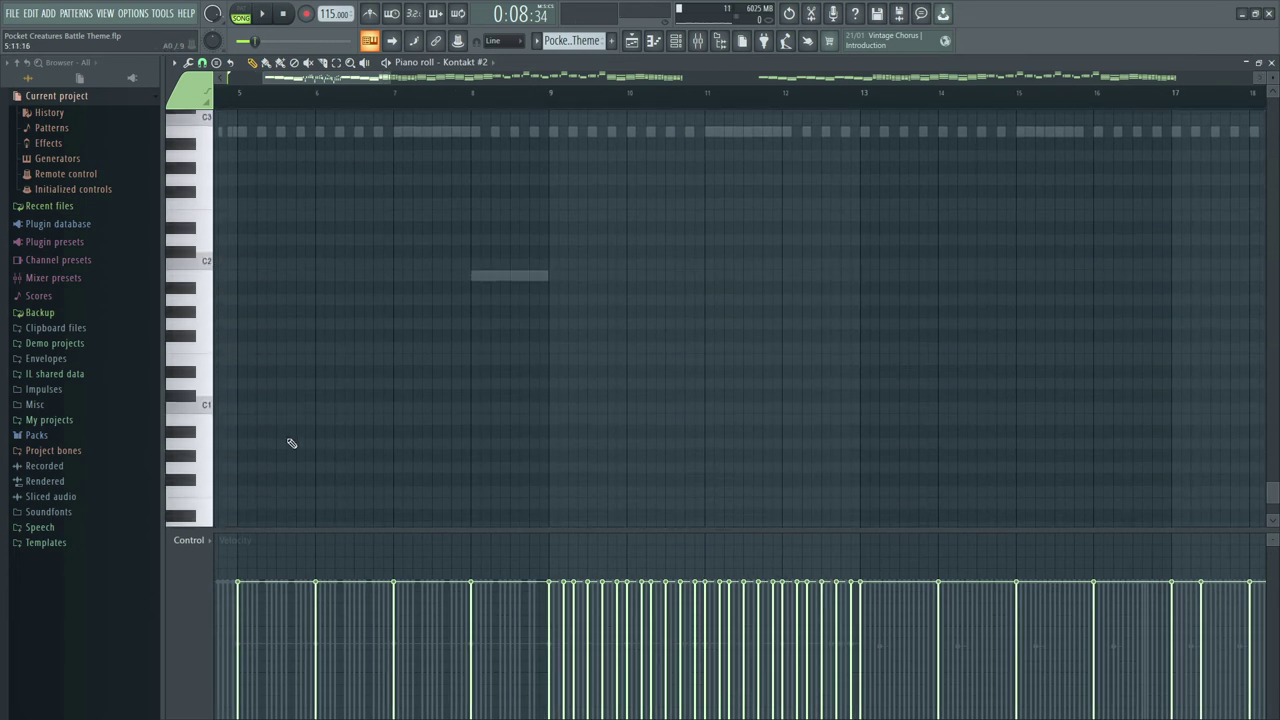
{"action": "left_click", "coordinate": [241, 407]}
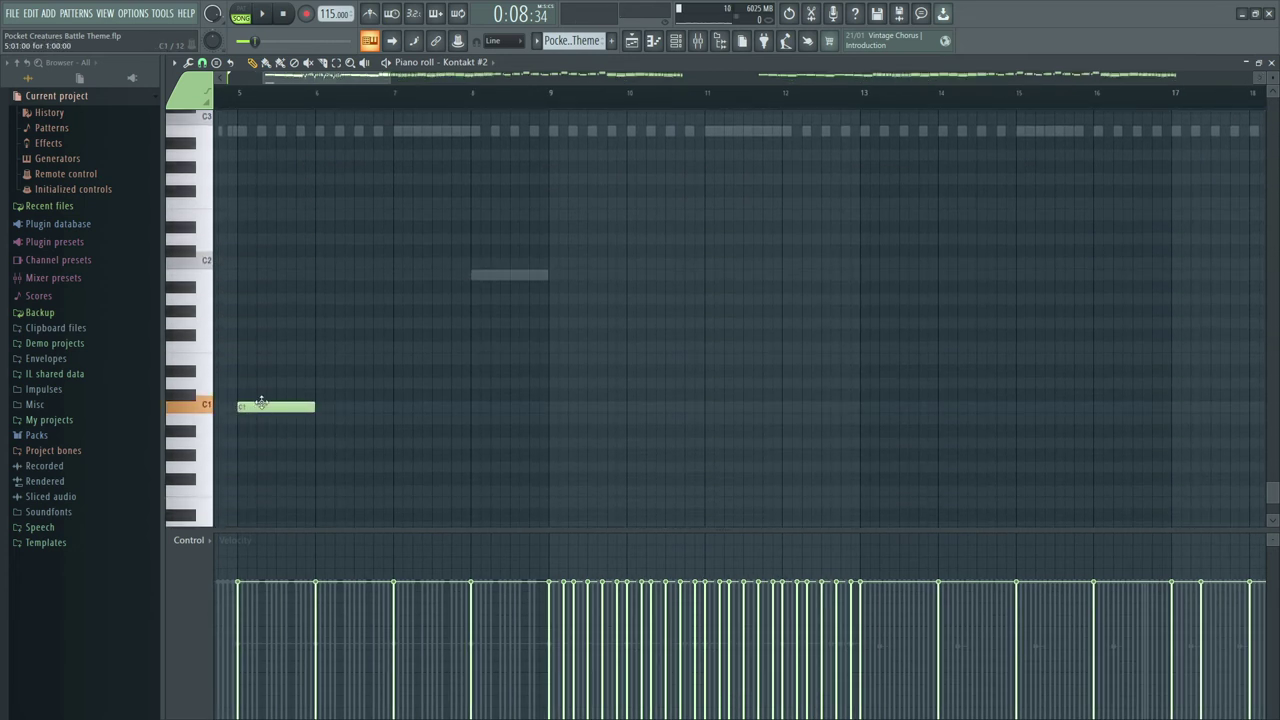
{"action": "left_click_drag", "start_coordinate": [261, 402], "coordinate": [262, 394]}
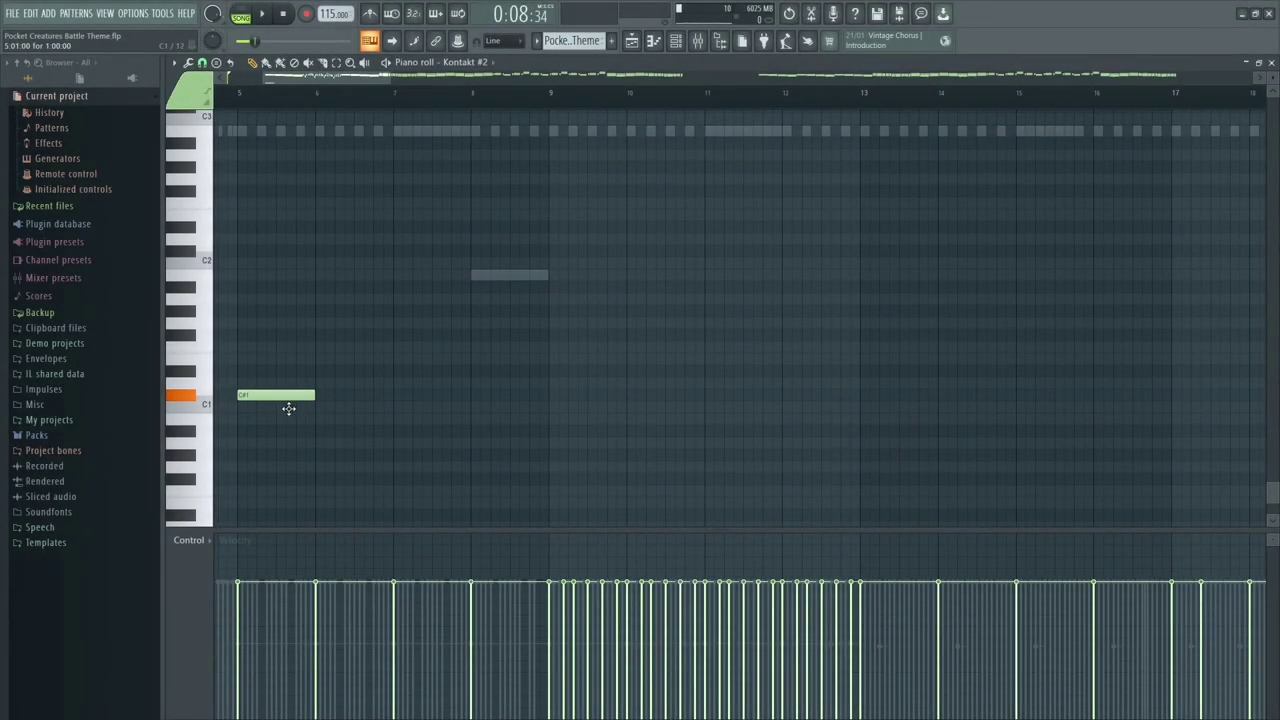
{"action": "left_click_drag", "start_coordinate": [288, 409], "coordinate": [293, 419]}
{"action": "key", "text": "space"}
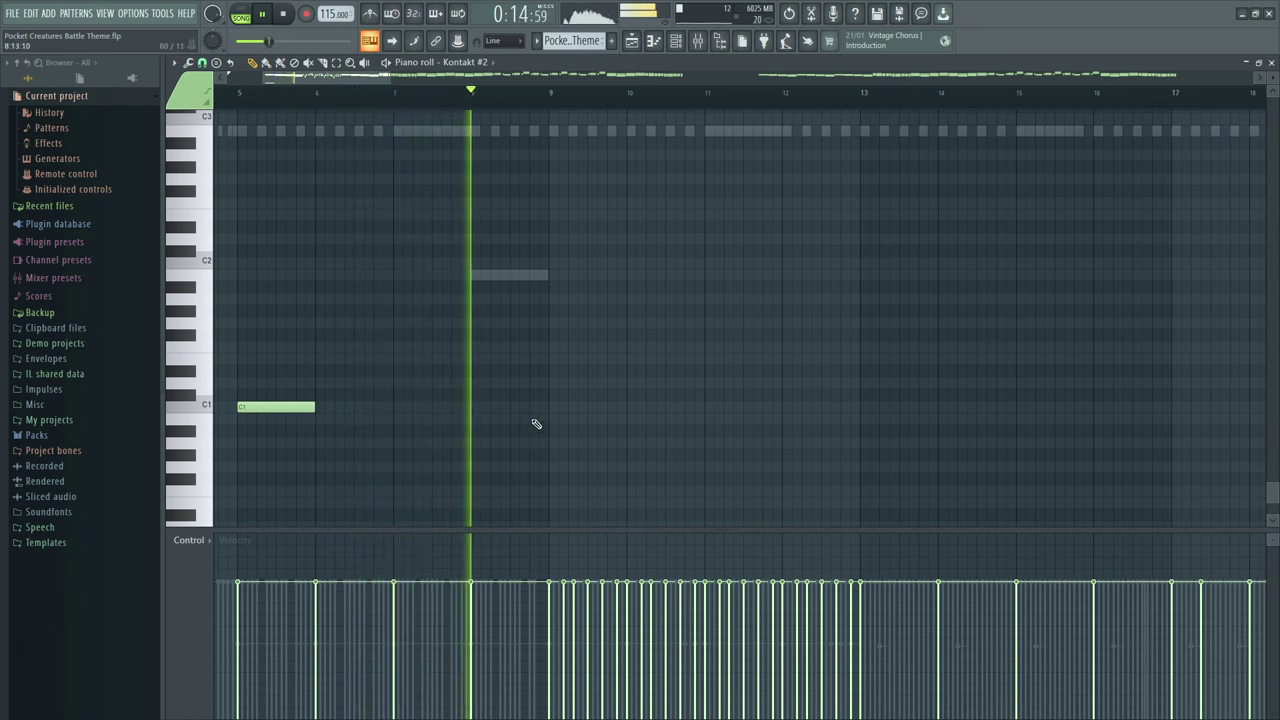
{"action": "key", "text": "space"}
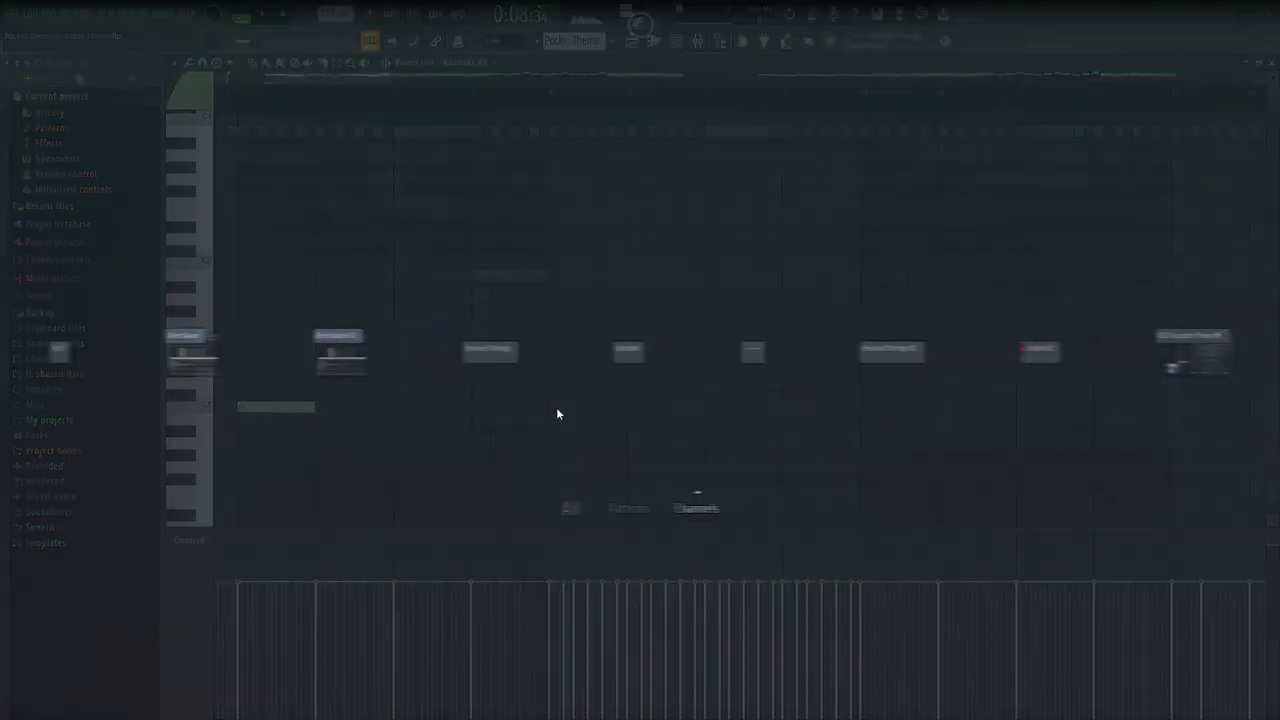
Step: Place a one-bar C#1 keyswitch note at bar 9 and audition the articulation change from just before it
{"action": "left_click", "coordinate": [556, 395]}
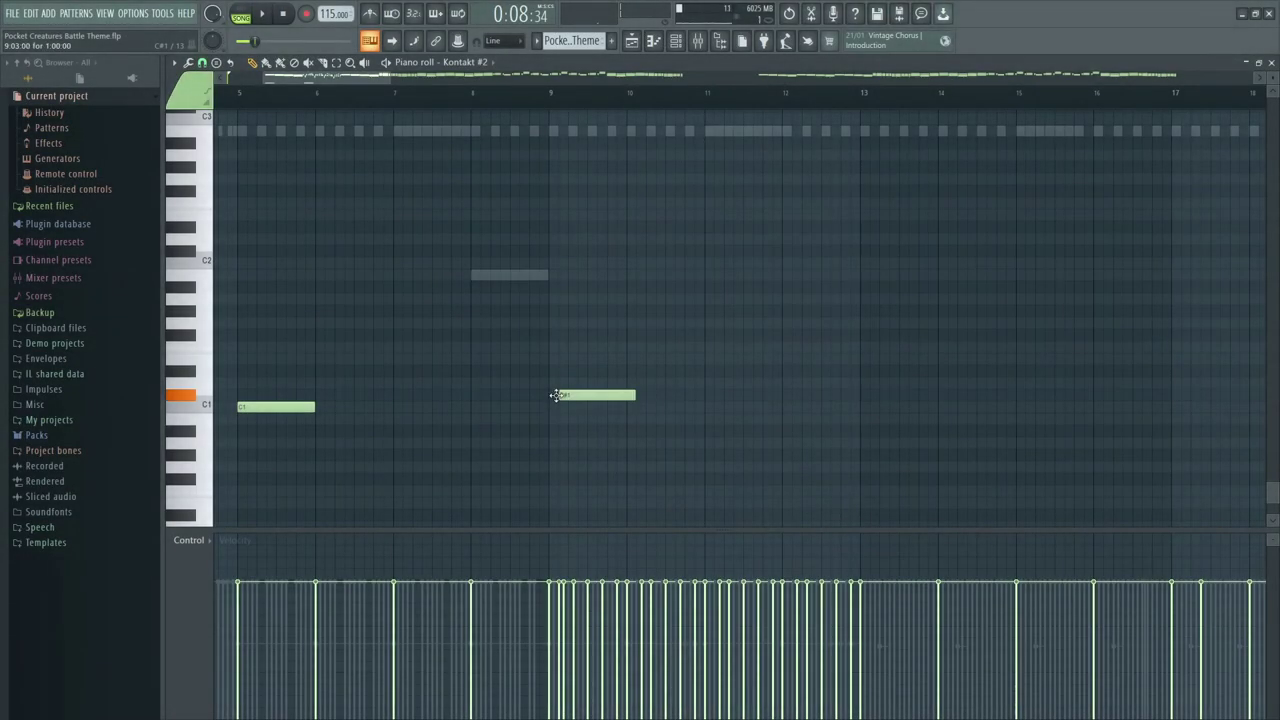
{"action": "left_click", "coordinate": [532, 96]}
{"action": "key", "text": "space"}
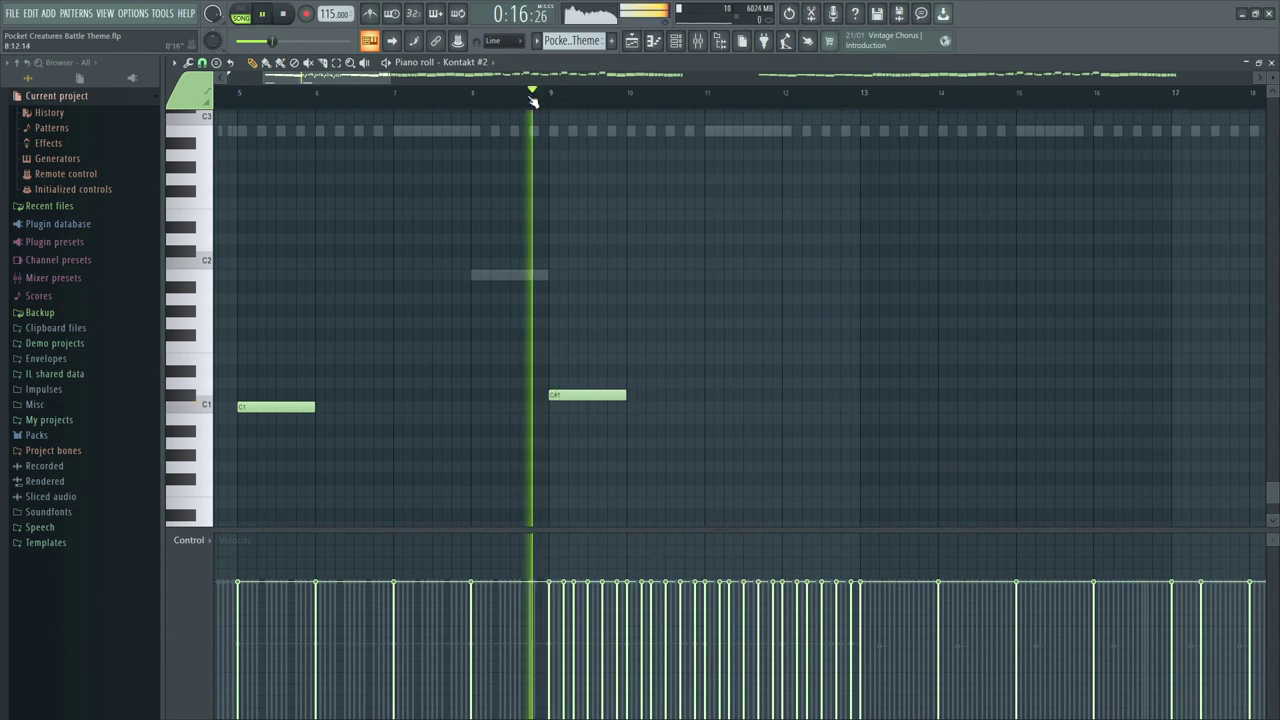
{"action": "key", "text": "space"}
{"action": "left_click", "coordinate": [270, 96]}
{"action": "key", "text": "space"}
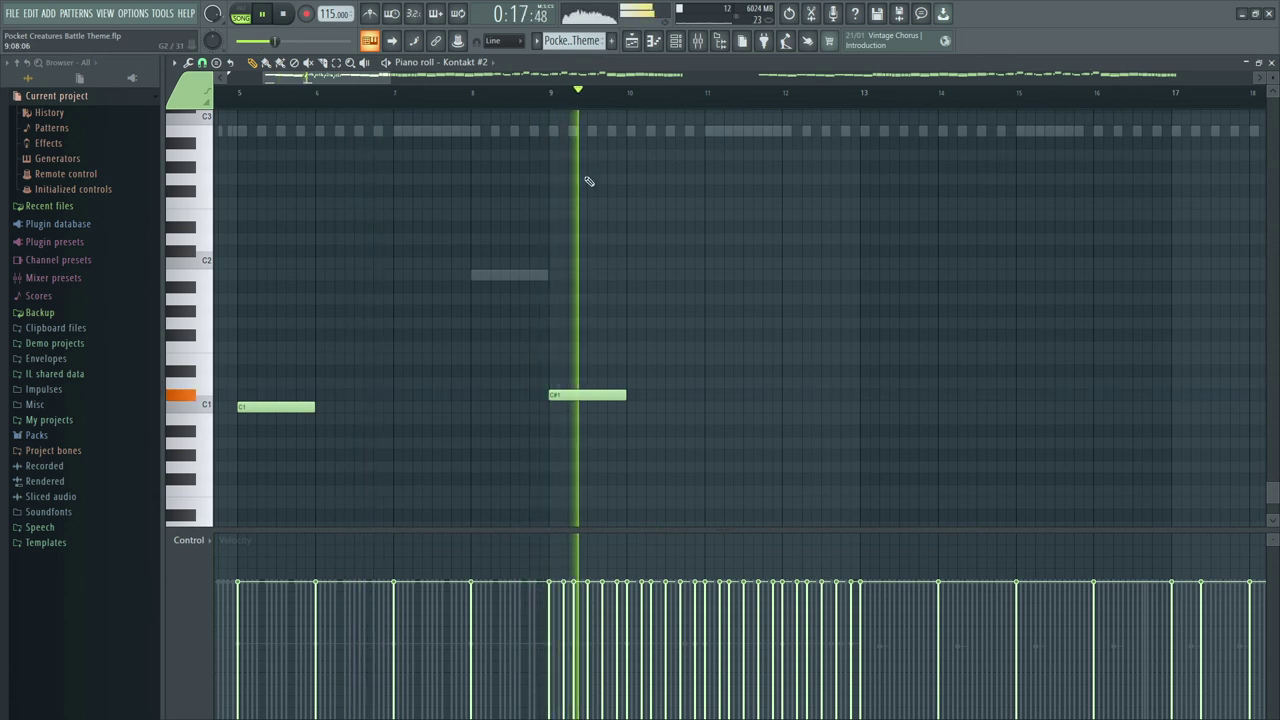
Step: Add a one-bar C1 keyswitch note at bar 13 and listen to the string part that follows
{"action": "left_click_drag", "start_coordinate": [360, 77], "coordinate": [373, 77]}
{"action": "scroll", "coordinate": [414, 143], "scroll_direction": "up", "scroll_amount": 5}
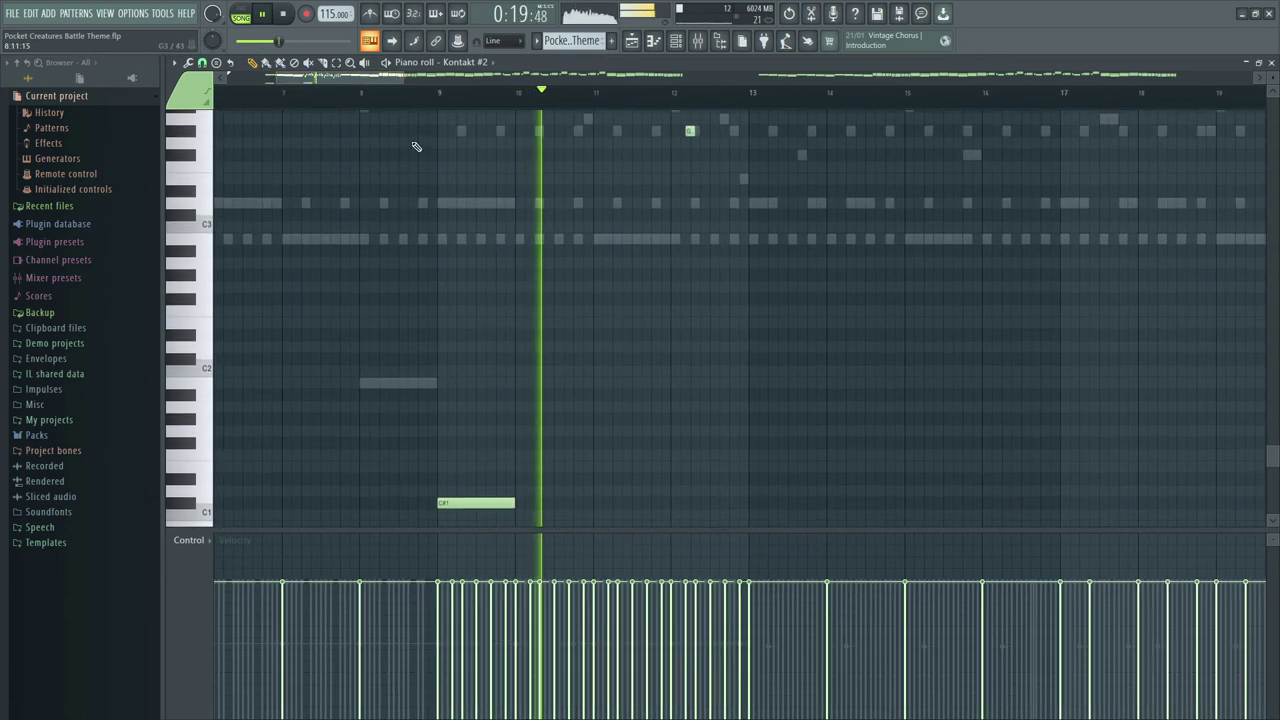
{"action": "scroll", "coordinate": [523, 189], "scroll_direction": "down", "scroll_amount": 5}
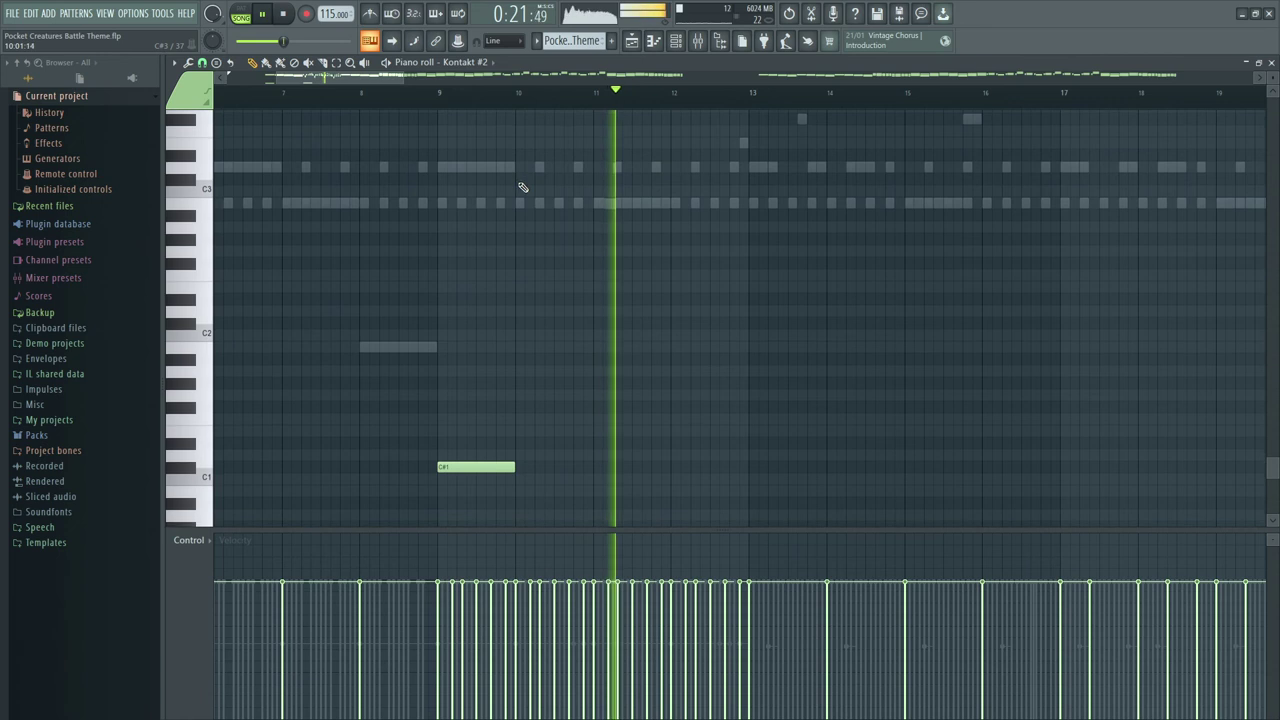
{"action": "left_click", "coordinate": [752, 407]}
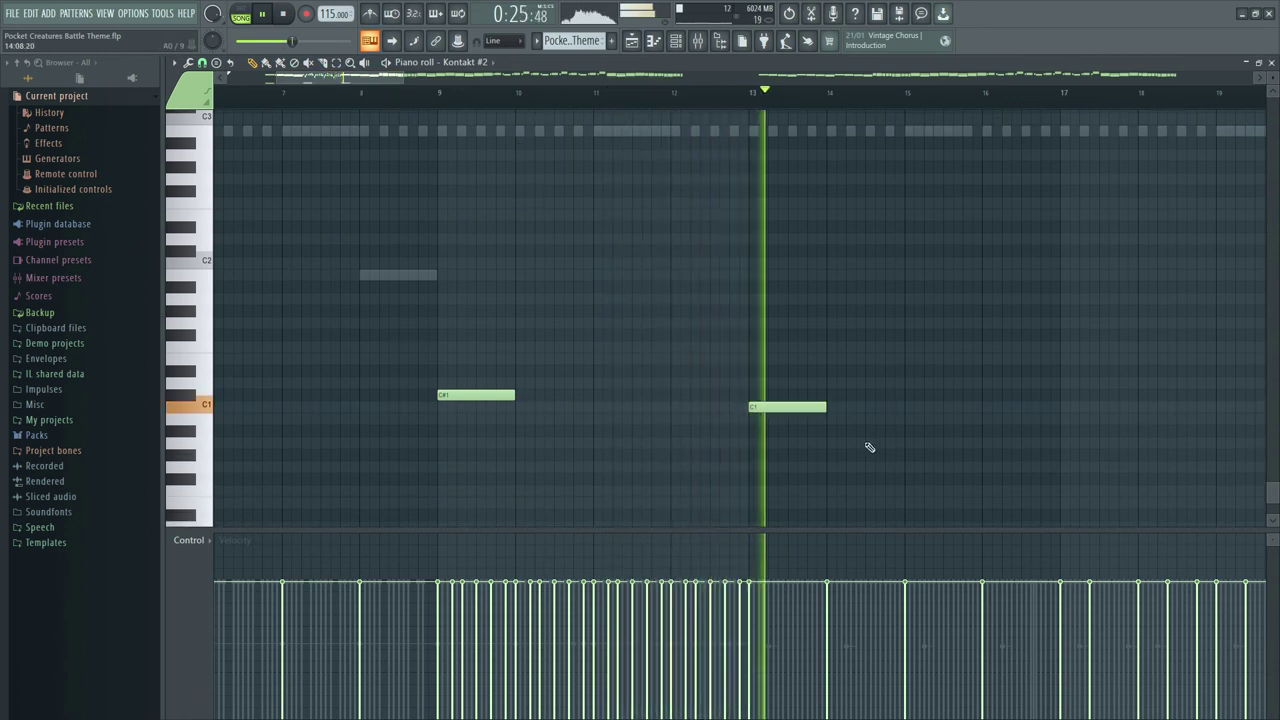
{"action": "scroll", "coordinate": [905, 420], "scroll_direction": "down", "scroll_amount": 2, "text": "ctrl"}
{"action": "scroll", "coordinate": [911, 416], "scroll_direction": "up", "scroll_amount": 4}
{"action": "scroll", "coordinate": [911, 416], "scroll_direction": "up", "scroll_amount": 3}
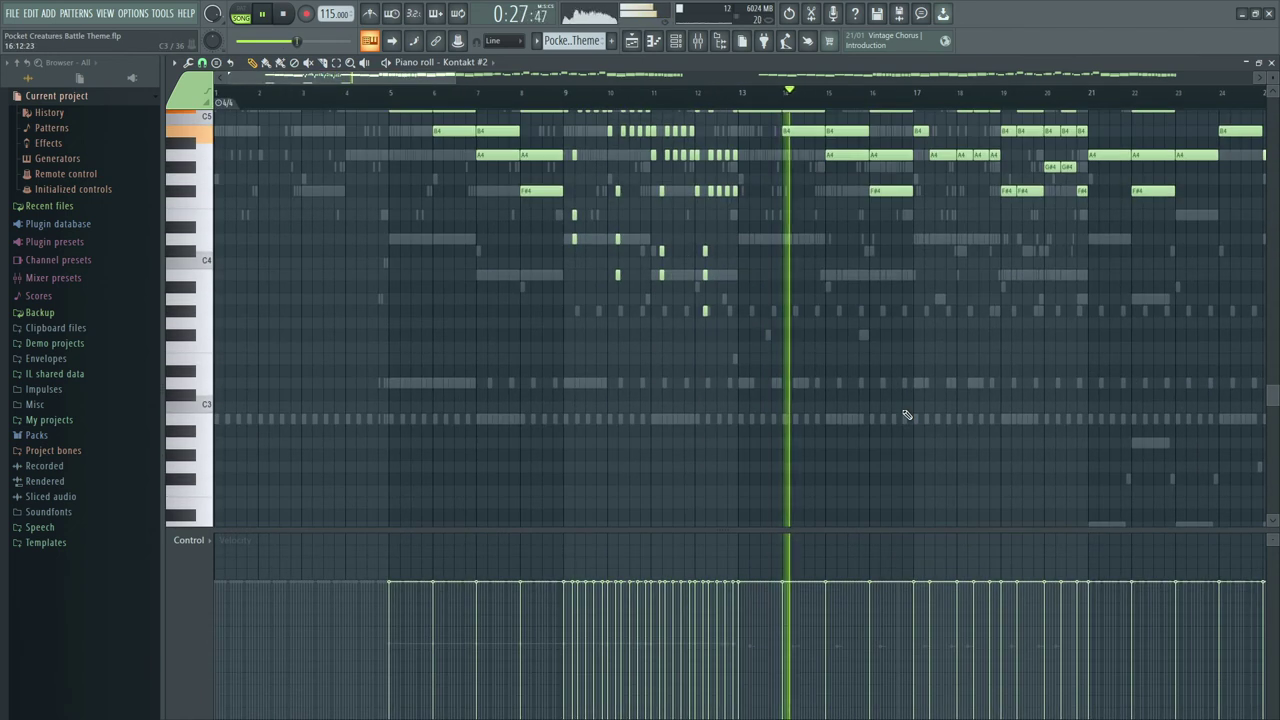
{"action": "key", "text": "space"}
Step: Check the mixer levels while auditioning the transition into bar 9
{"action": "left_click", "coordinate": [698, 41]}
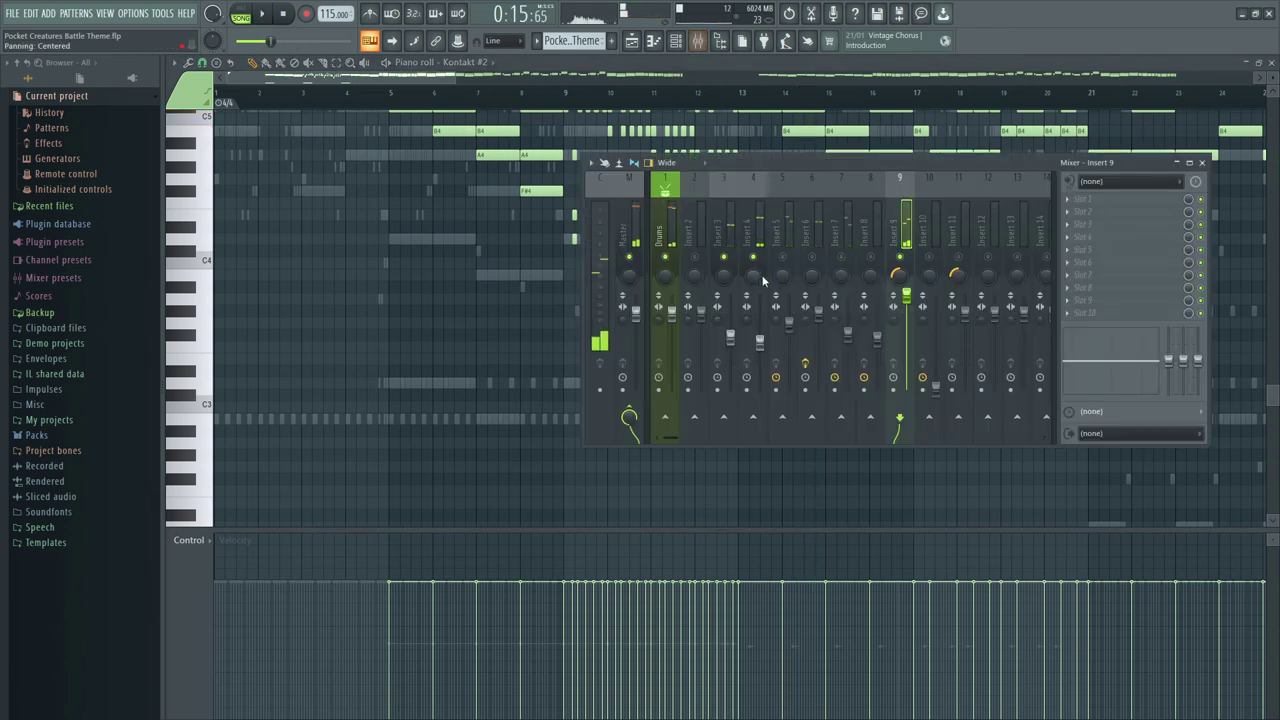
{"action": "key", "text": "space"}
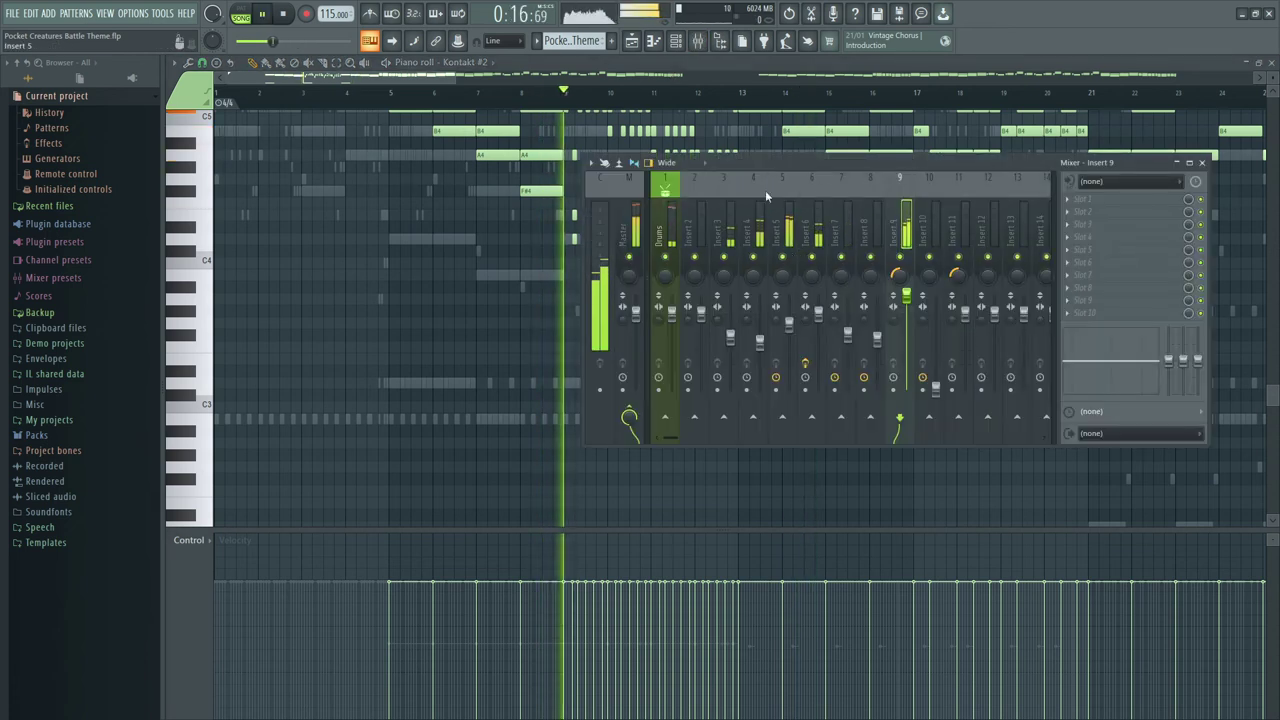
{"action": "key", "text": "space"}
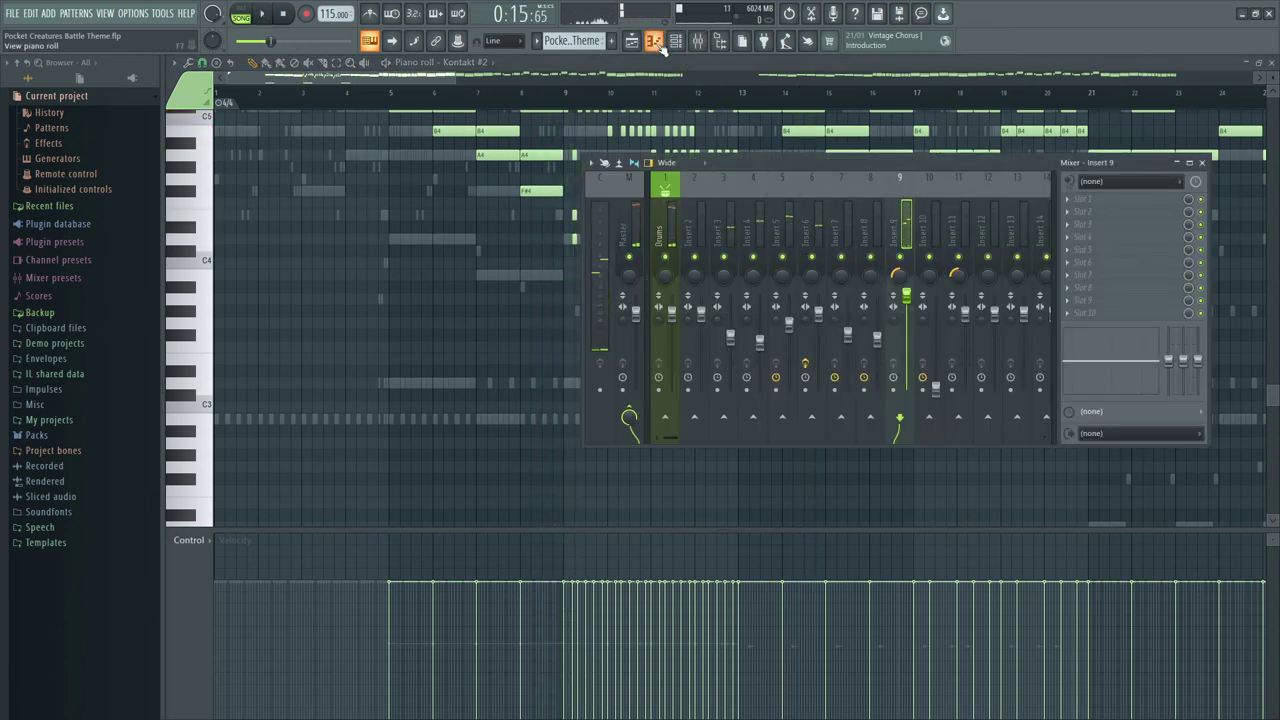
Step: Review the fret position, string ctrl and panning automation clips in the playlist
{"action": "left_click", "coordinate": [656, 42]}
{"action": "left_click", "coordinate": [676, 41]}
{"action": "left_click", "coordinate": [632, 41]}
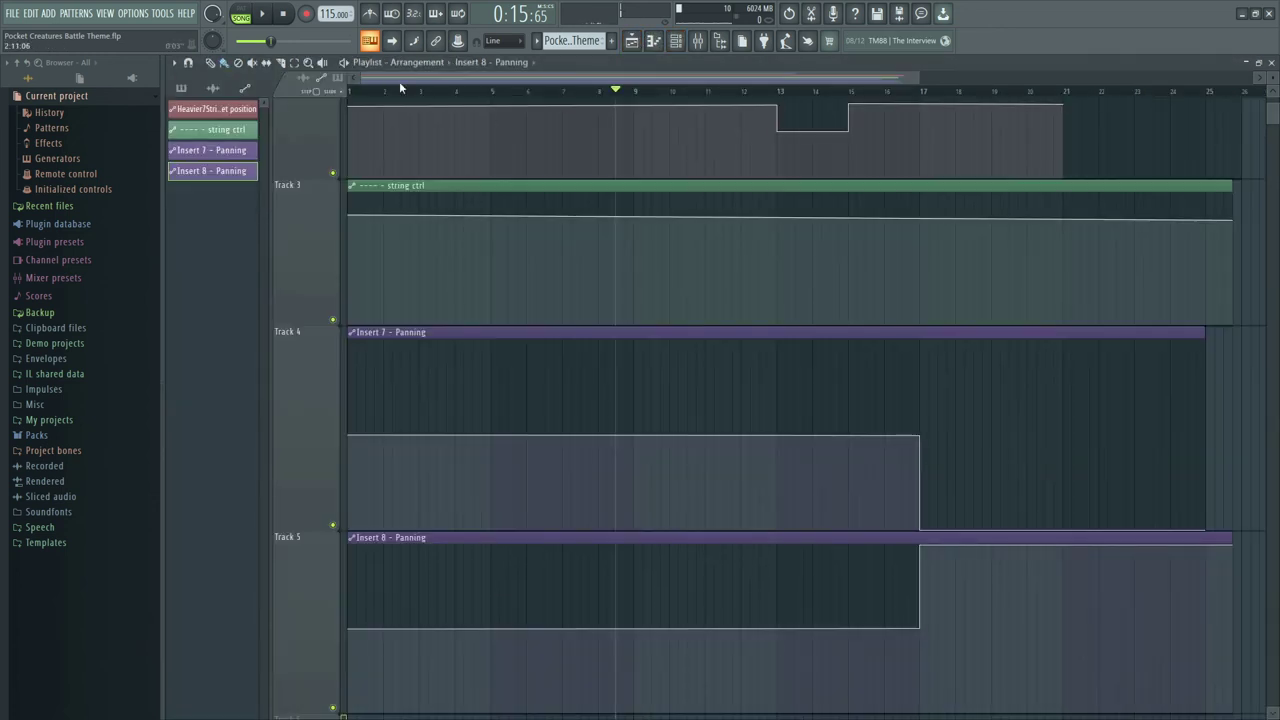
{"action": "scroll", "coordinate": [449, 189], "scroll_direction": "up", "scroll_amount": 2}
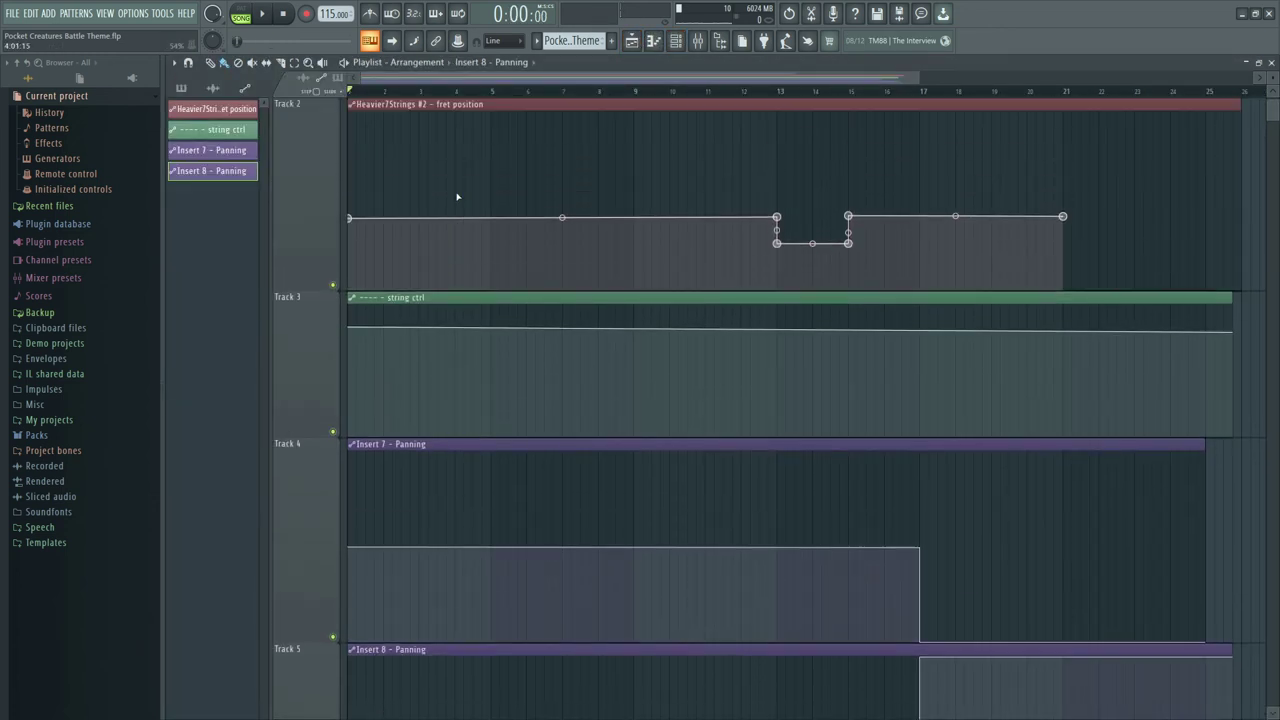
{"action": "scroll", "coordinate": [470, 222], "scroll_direction": "down", "scroll_amount": 5}
{"action": "scroll", "coordinate": [478, 300], "scroll_direction": "up", "scroll_amount": 2}
{"action": "scroll", "coordinate": [466, 356], "scroll_direction": "up", "scroll_amount": 3}
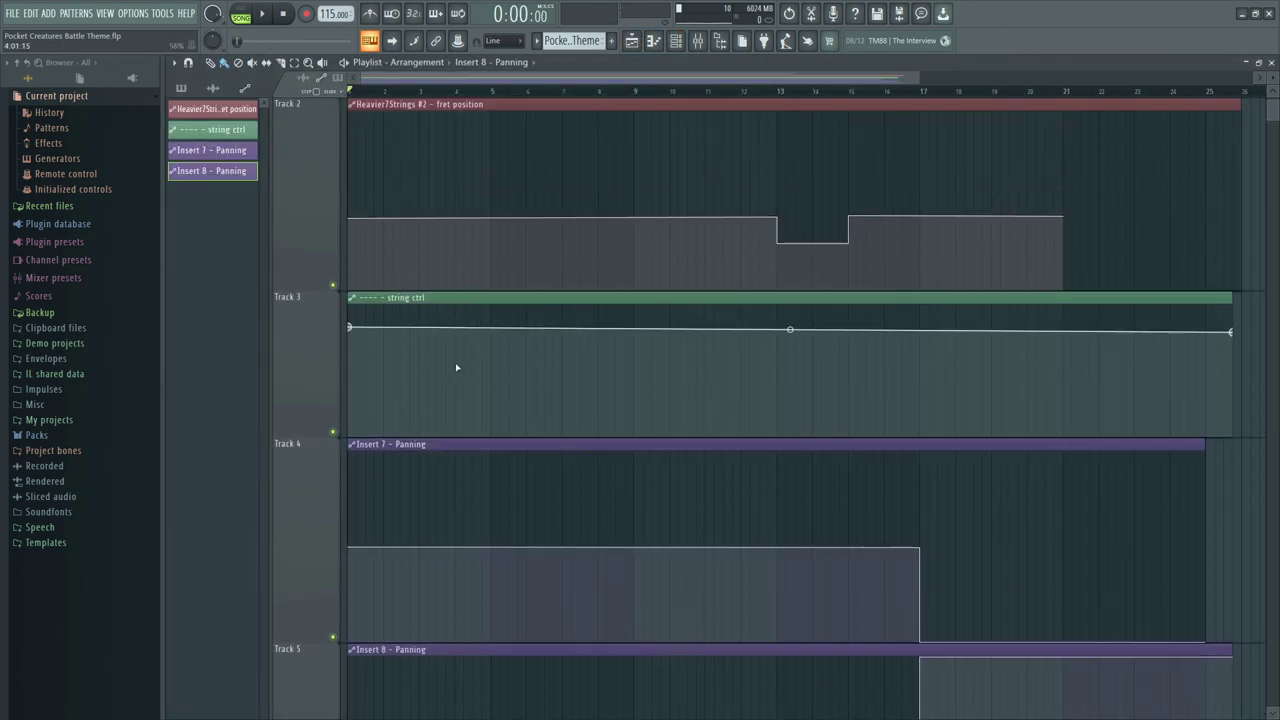
Step: Add Fruity Reeverb 2 with the Large Hall preset to mixer Insert 4 while the song plays from the start
{"action": "left_click", "coordinate": [697, 41]}
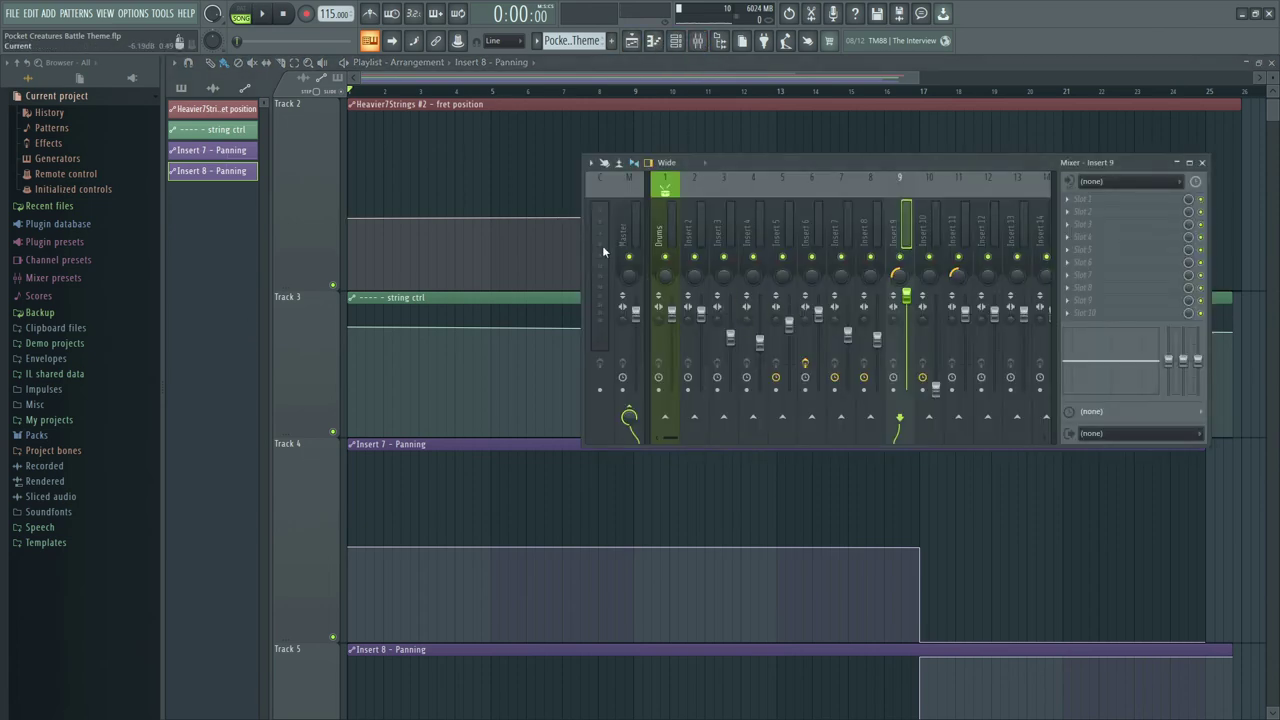
{"action": "key", "text": "space"}
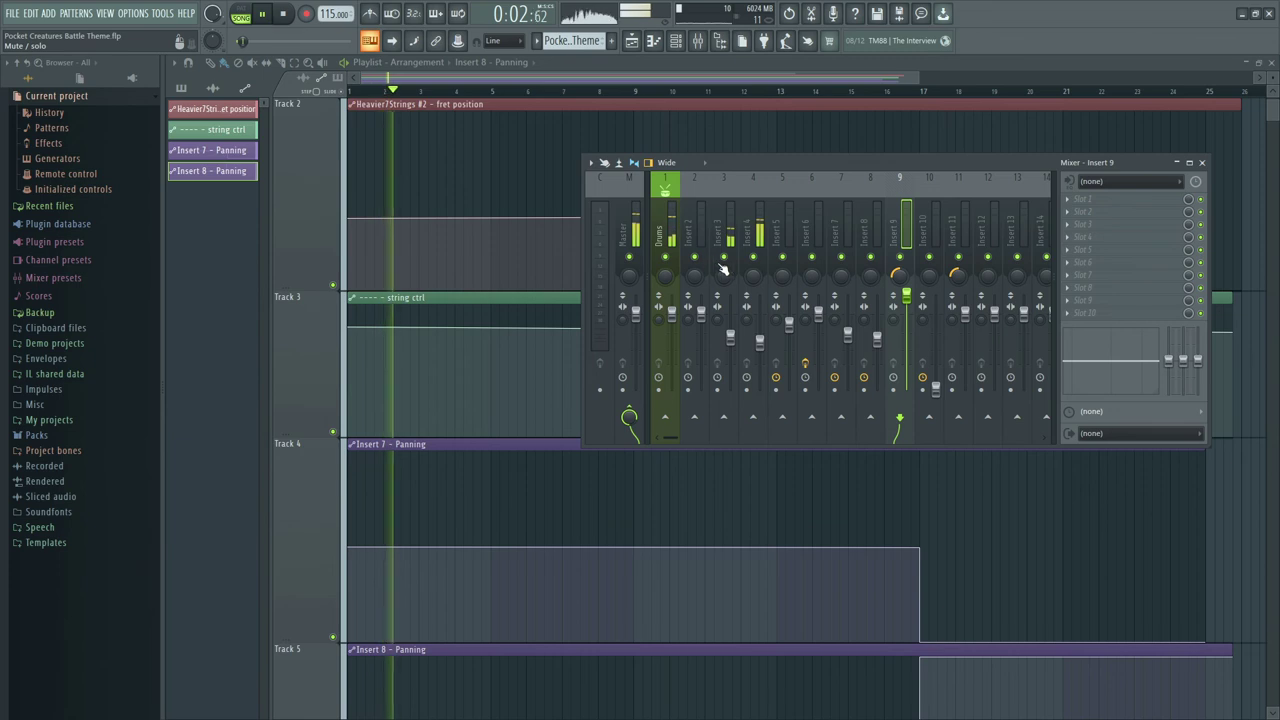
{"action": "left_click", "coordinate": [752, 259]}
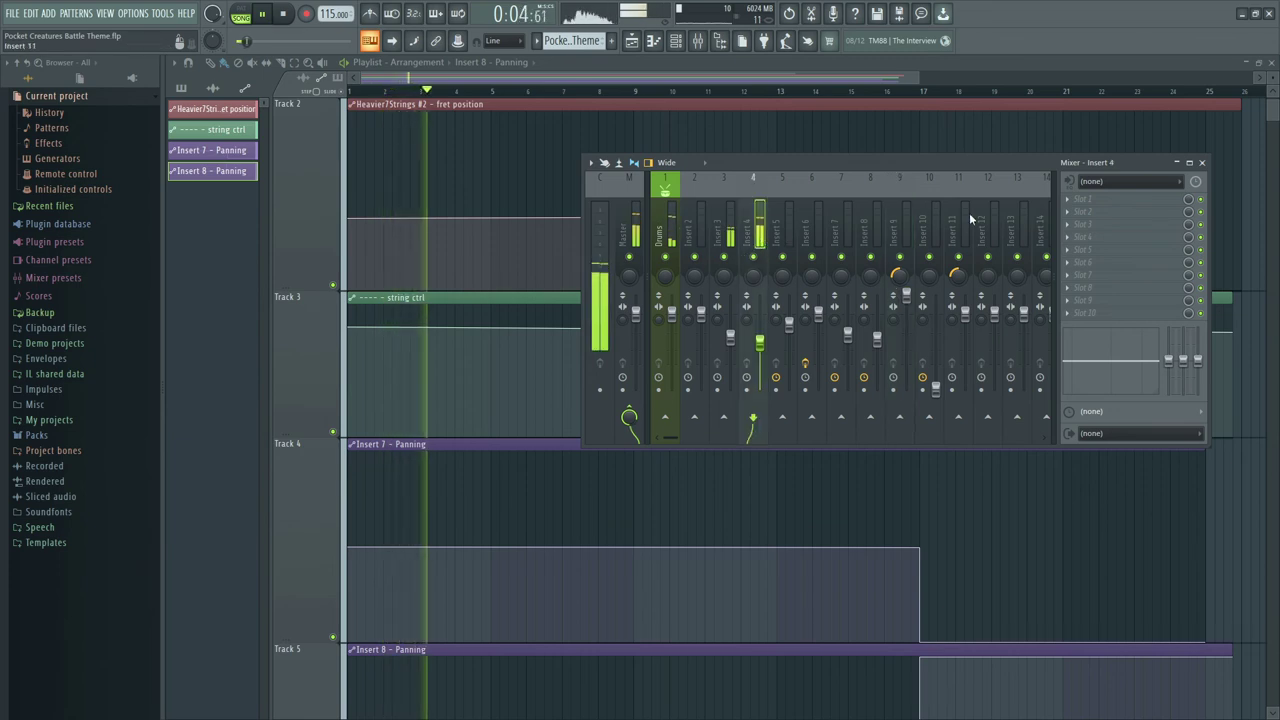
{"action": "left_click", "coordinate": [1069, 199]}
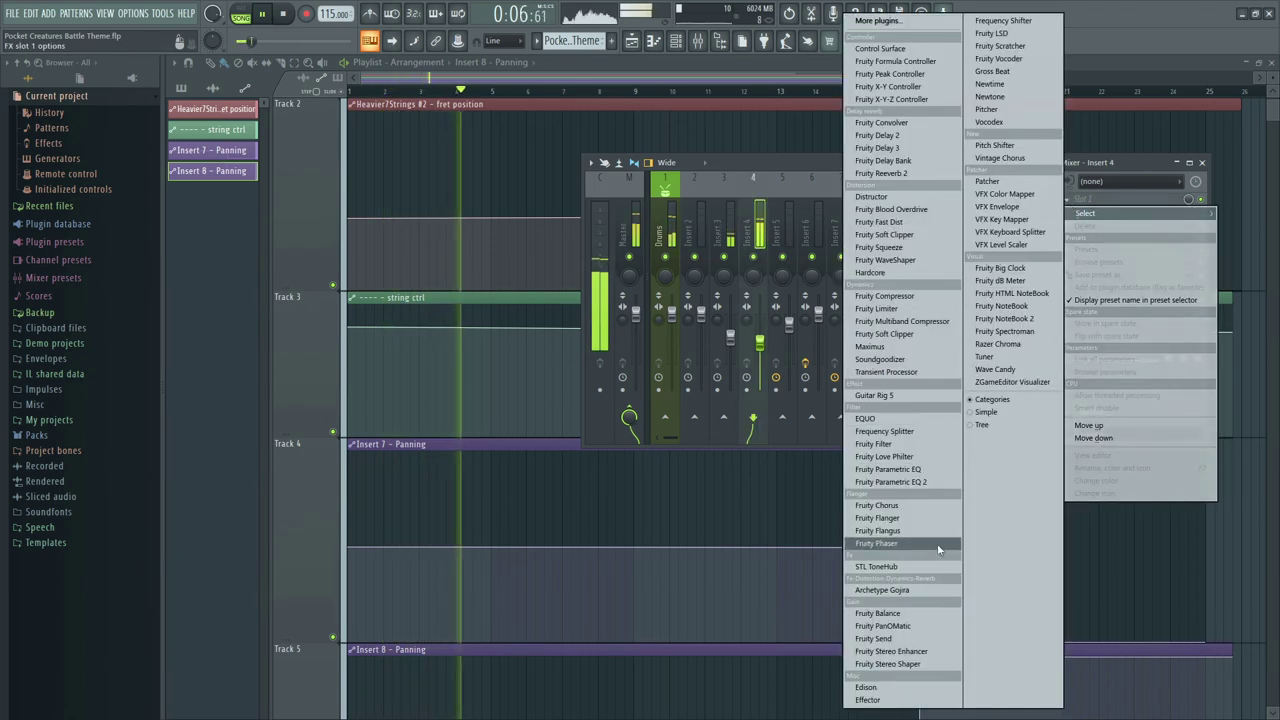
{"action": "left_click", "coordinate": [883, 173]}
{"action": "right_click", "coordinate": [521, 160]}
{"action": "left_click", "coordinate": [562, 227]}
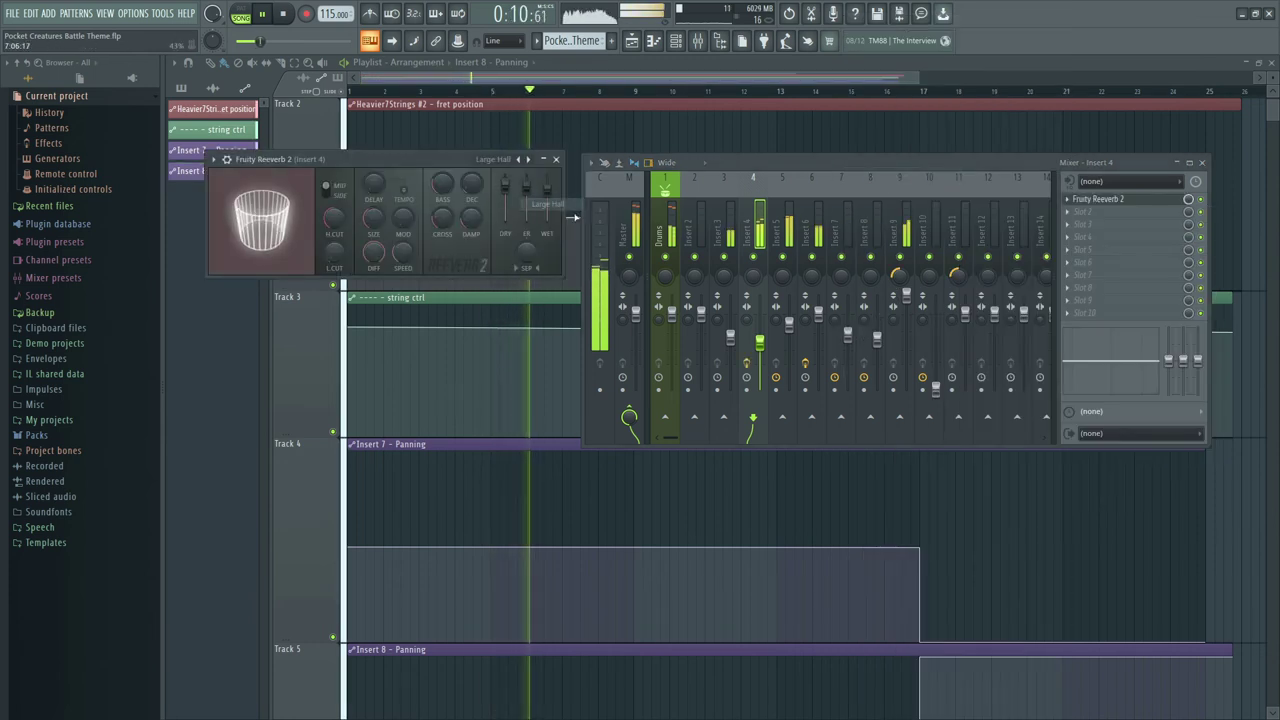
{"action": "left_click", "coordinate": [556, 160]}
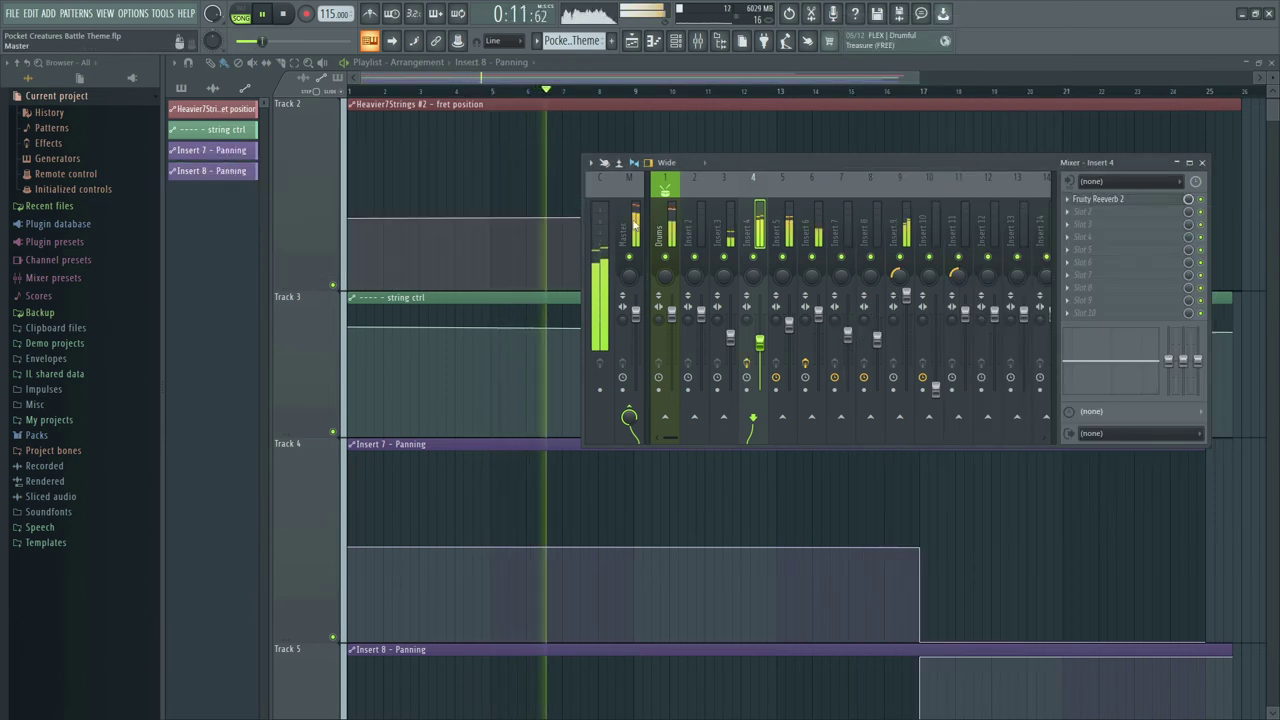
Step: Lower Insert 9's volume slightly in the mixer and listen to the balance
{"action": "left_click", "coordinate": [906, 300]}
{"action": "left_click_drag", "start_coordinate": [906, 303], "coordinate": [906, 309]}
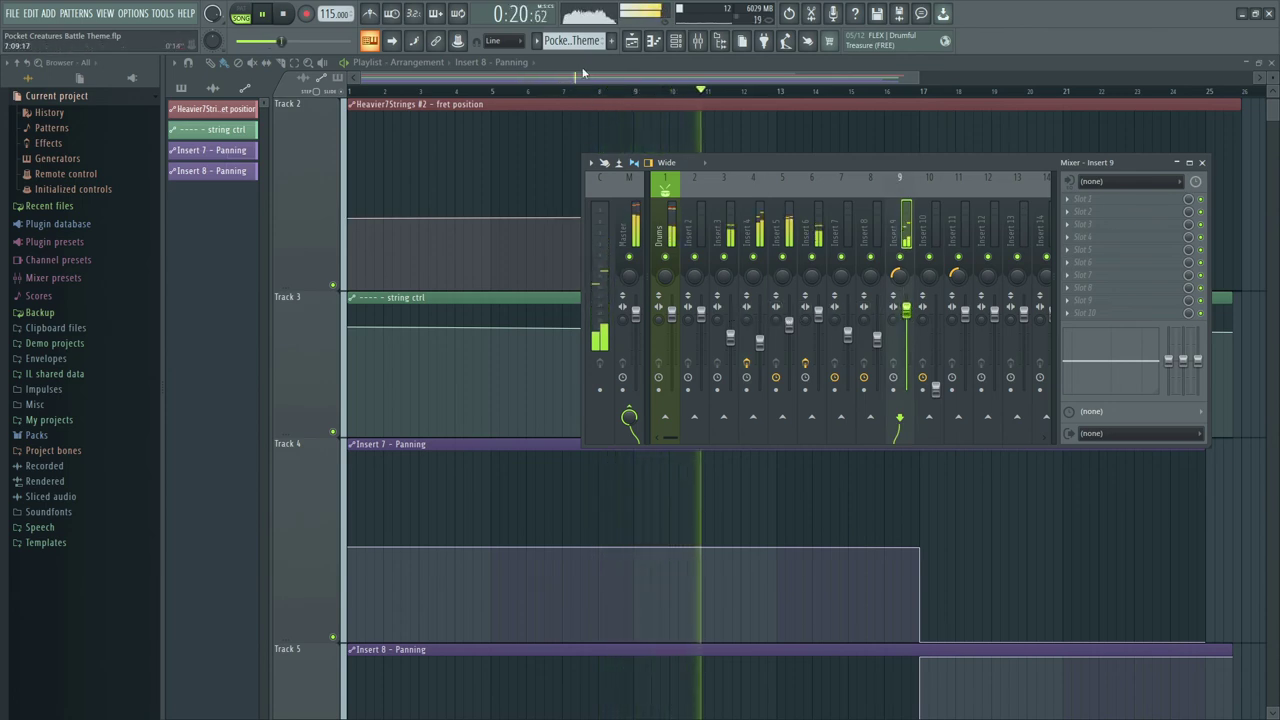
{"action": "key", "text": "F9"}
Step: Compare the mixer track levels with the playlist's panning automation during playback, moving the mixer window aside
{"action": "left_click", "coordinate": [697, 40]}
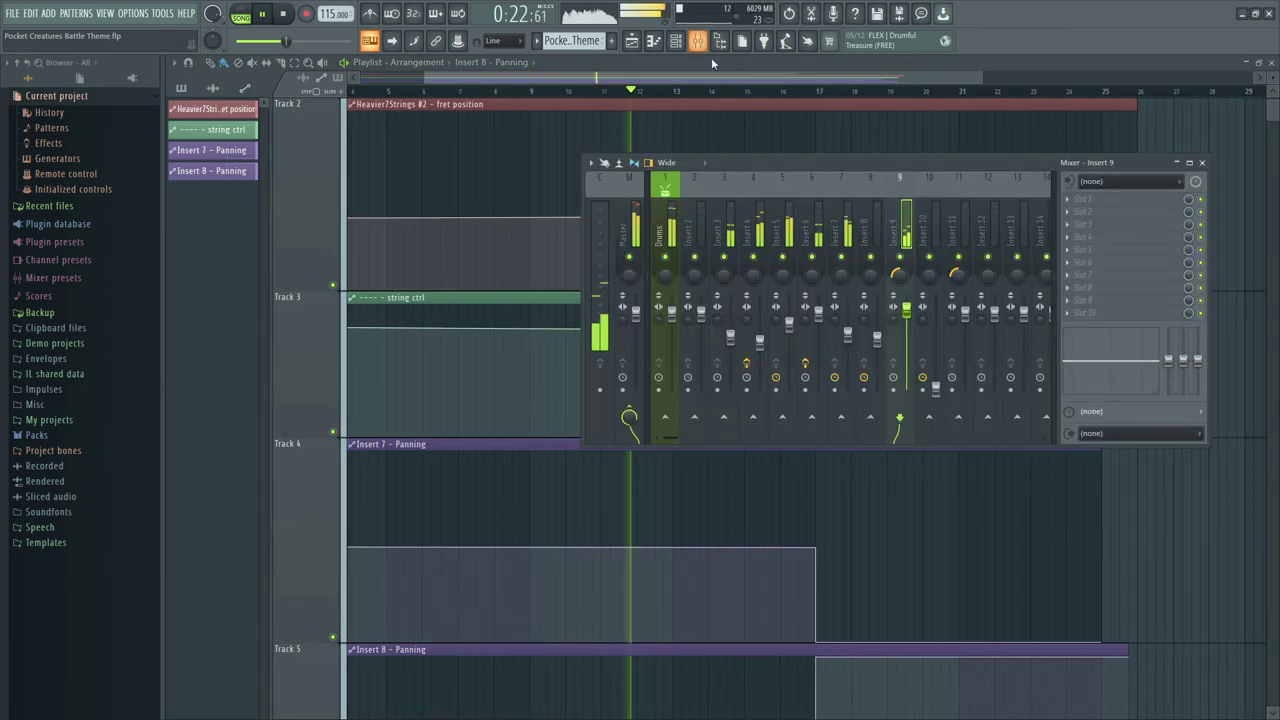
{"action": "key", "text": "F9"}
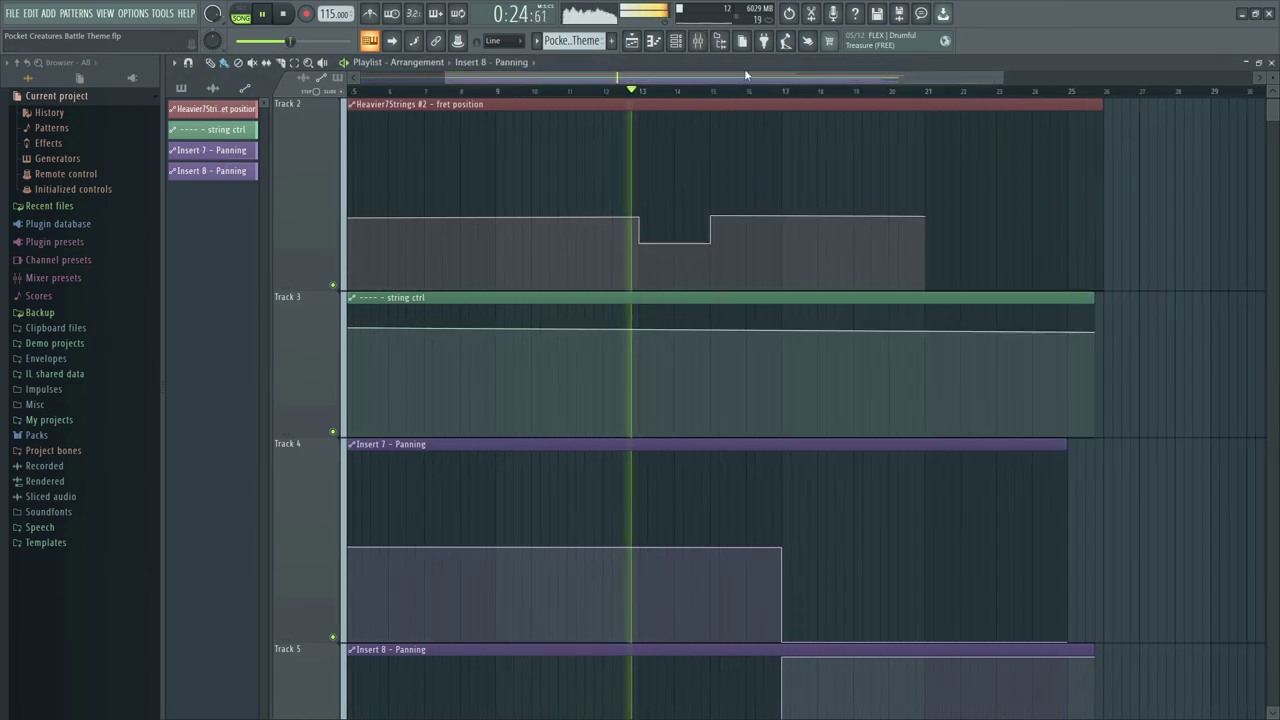
{"action": "key", "text": "F9"}
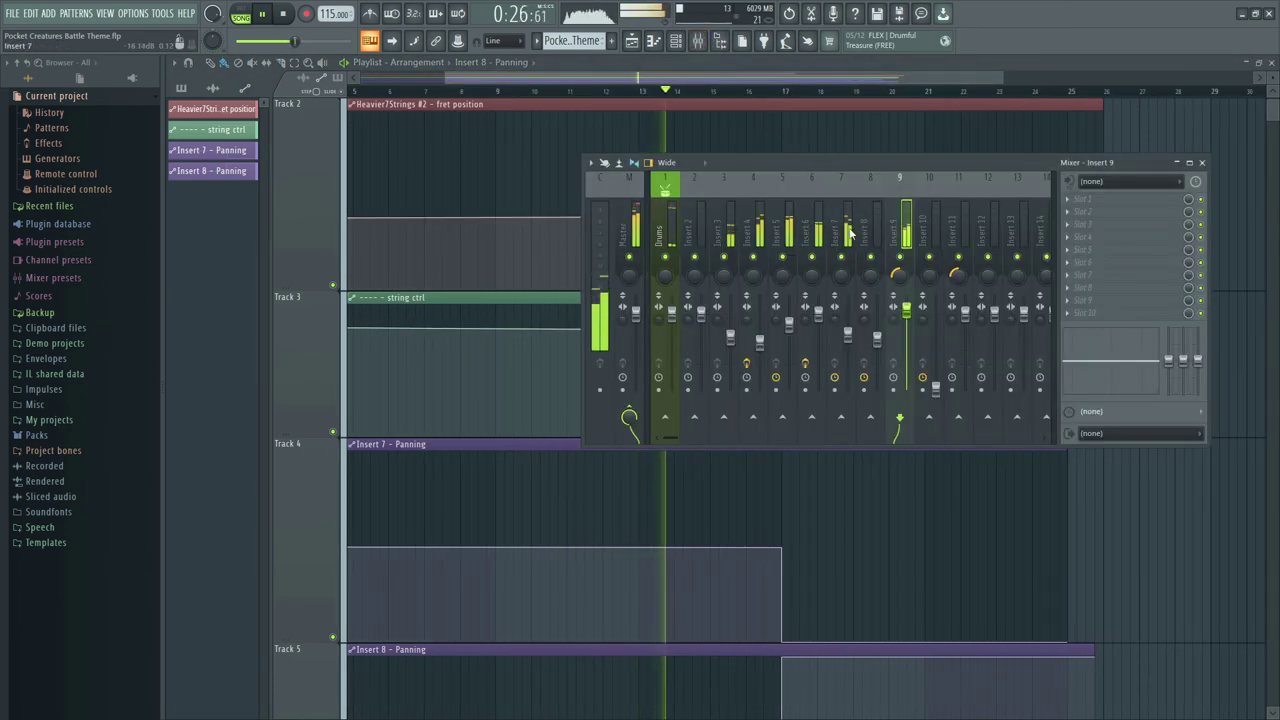
{"action": "left_click_drag", "start_coordinate": [846, 157], "coordinate": [921, 115]}
{"action": "key", "text": "F9"}
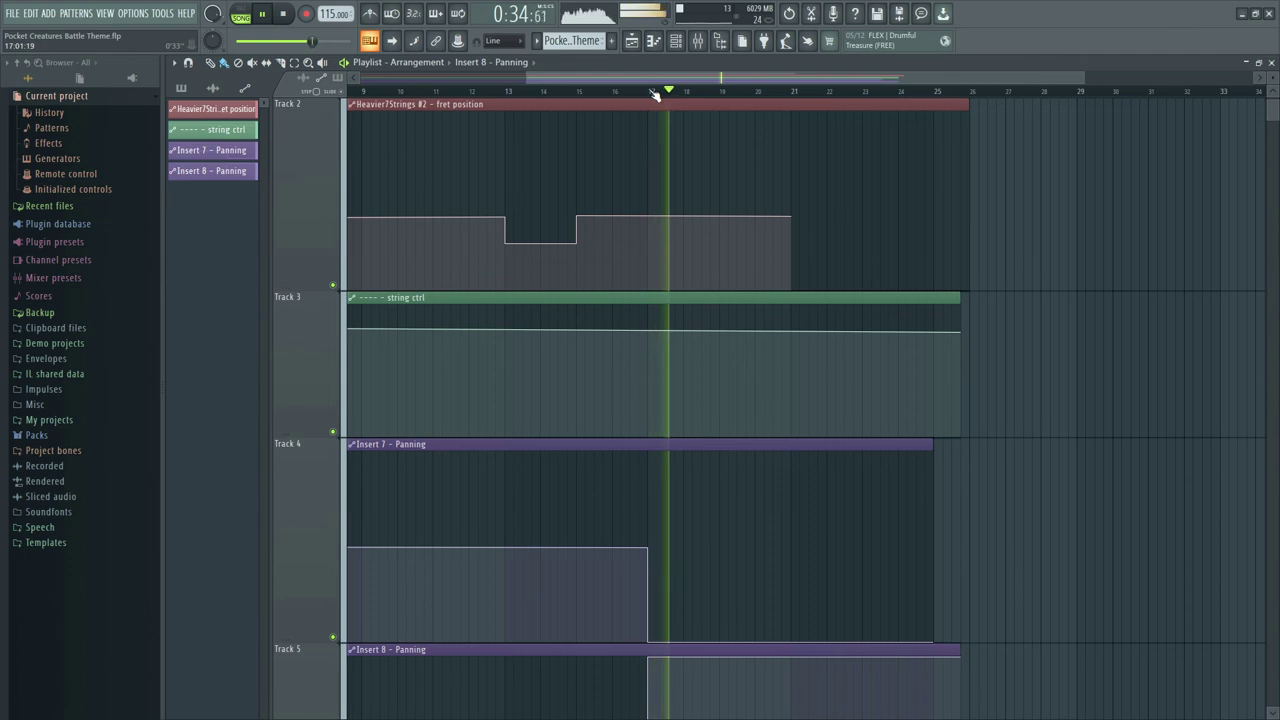
{"action": "key", "text": "F9"}
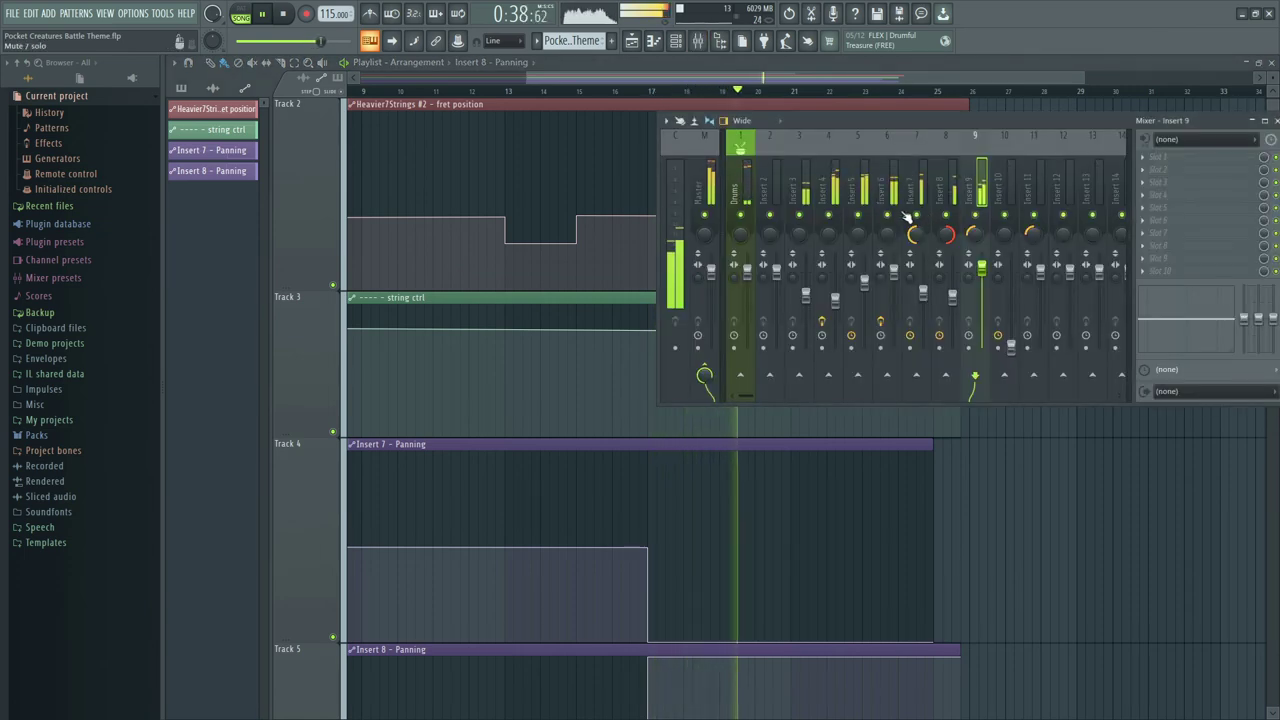
Step: Stop the playback and name mixer Insert 3 Clean guitar
{"action": "left_click", "coordinate": [803, 195]}
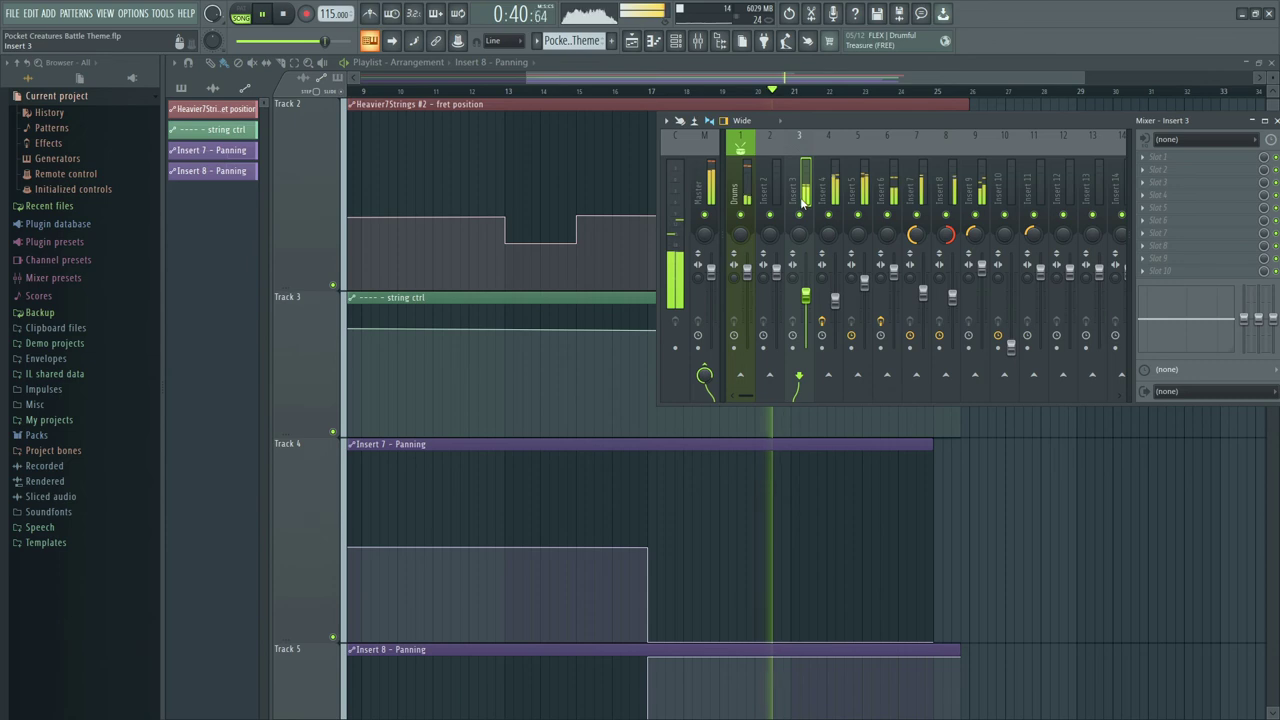
{"action": "key", "text": "space"}
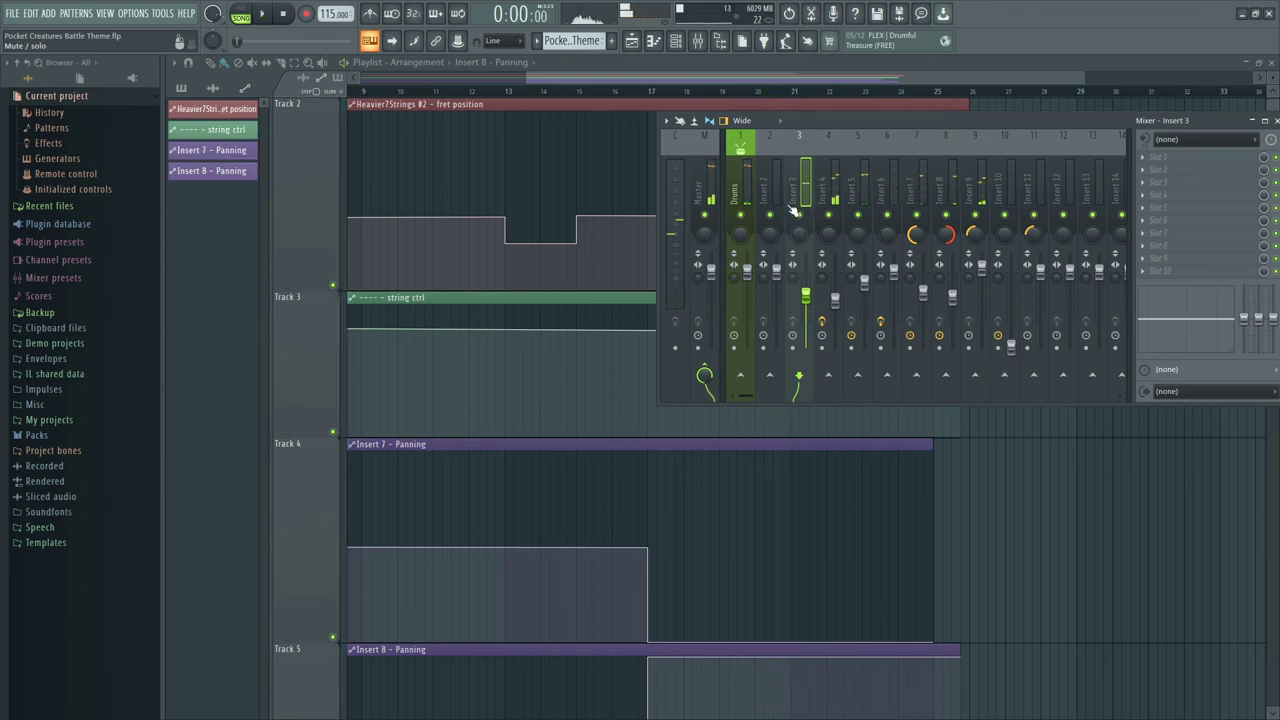
{"action": "double_click", "coordinate": [803, 192]}
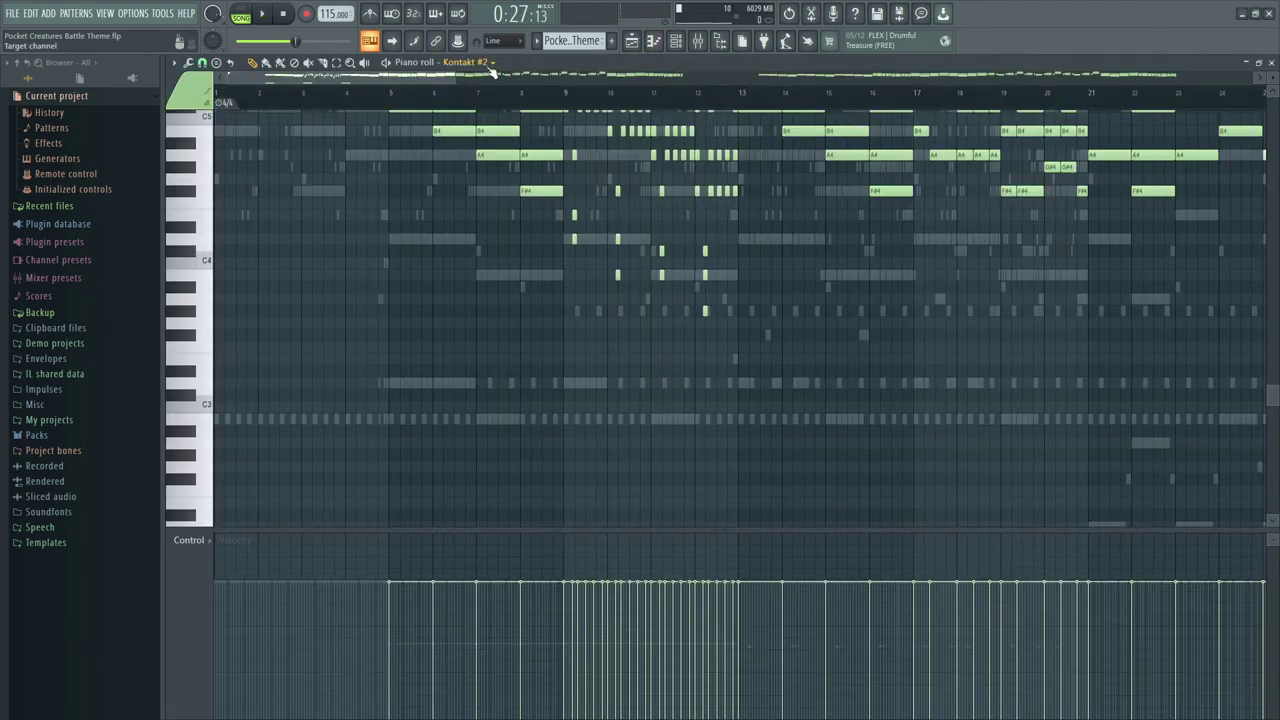
Step: Switch the piano roll from Kontakt #2 to the init1 drum channel and show its notes in the opening bars
{"action": "left_click", "coordinate": [466, 62]}
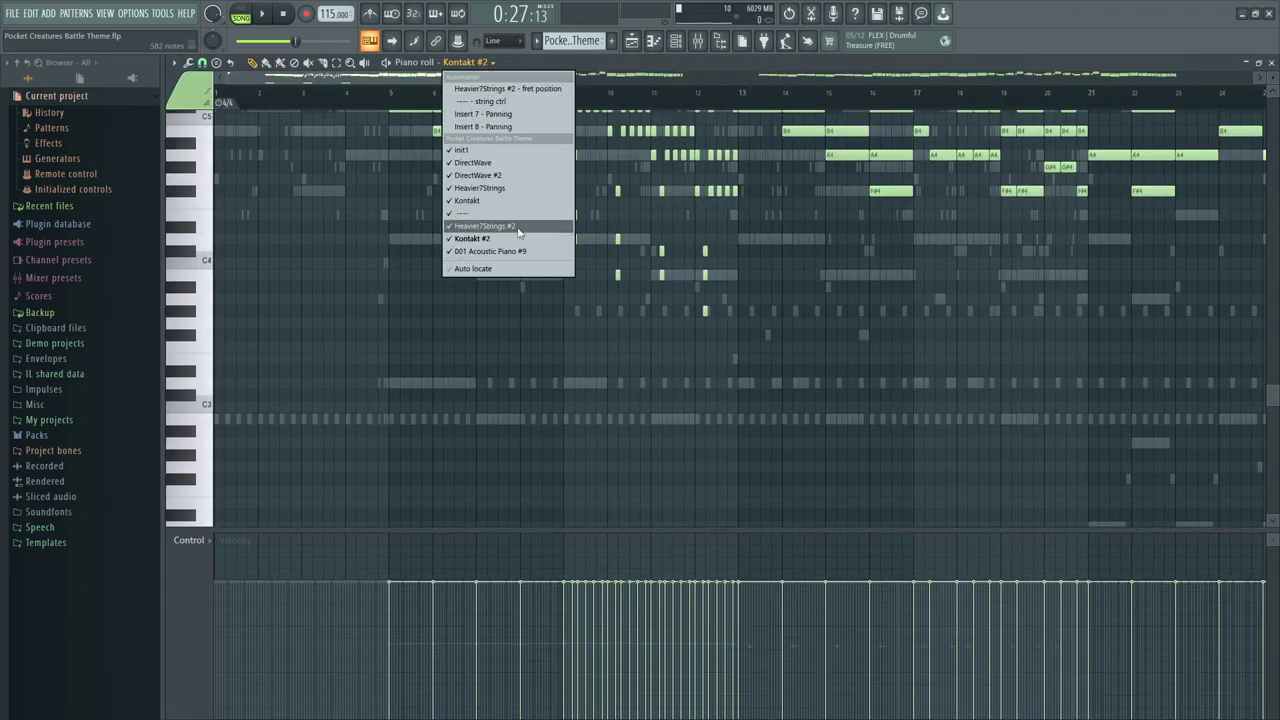
{"action": "left_click", "coordinate": [474, 149]}
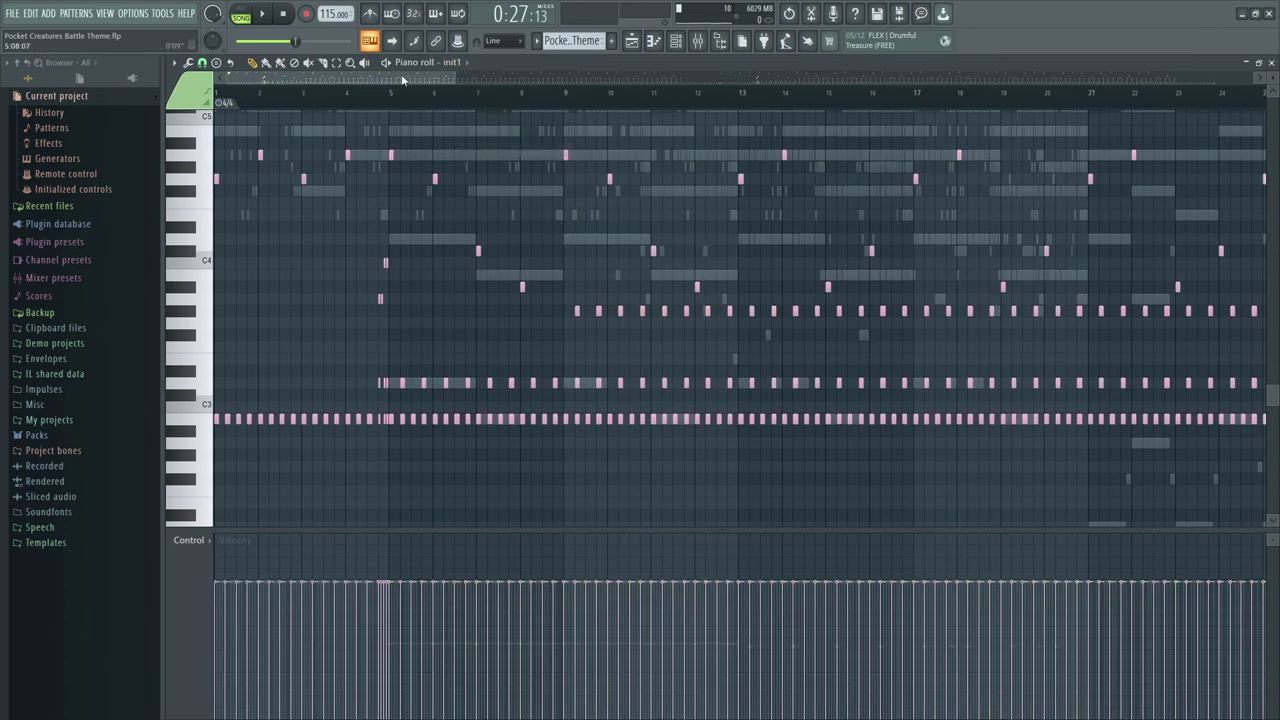
{"action": "scroll", "coordinate": [344, 182], "scroll_direction": "up", "scroll_amount": 3}
{"action": "middle_click", "coordinate": [302, 194]}
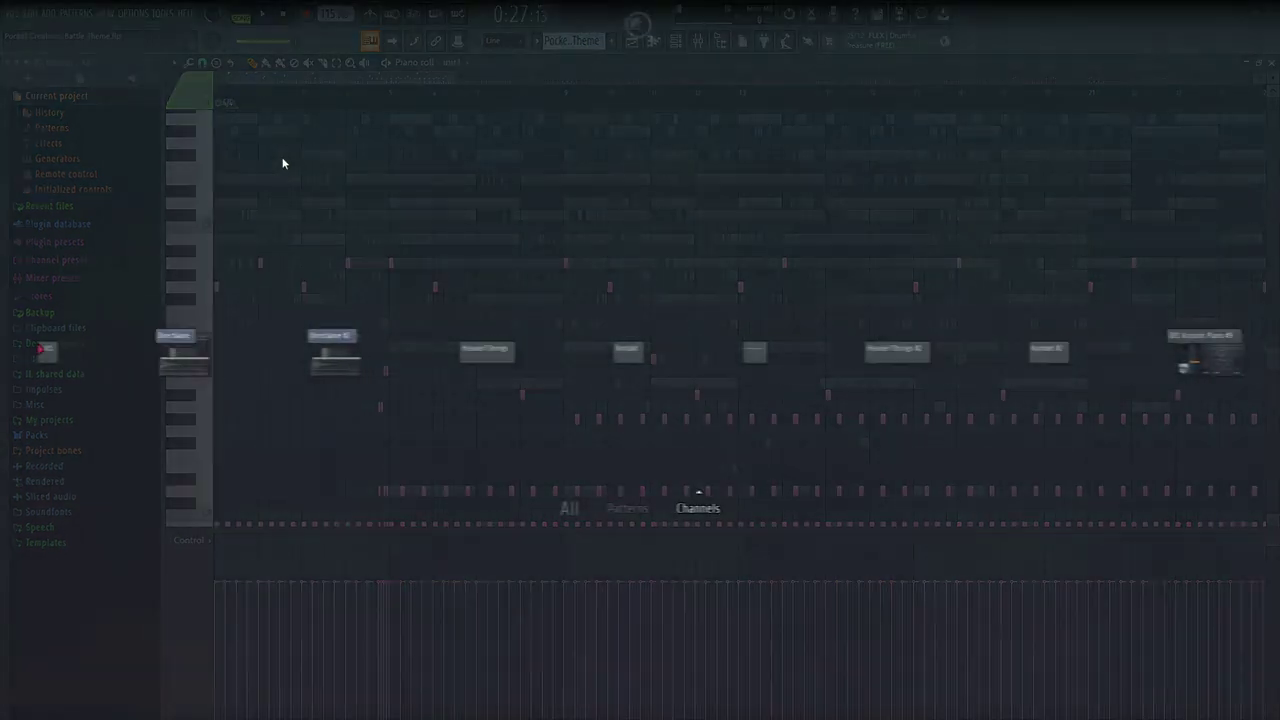
{"action": "left_click", "coordinate": [348, 229]}
{"action": "scroll", "coordinate": [276, 279], "scroll_direction": "up", "scroll_amount": 1}
{"action": "scroll", "coordinate": [262, 282], "scroll_direction": "down", "scroll_amount": 1}
{"action": "scroll", "coordinate": [251, 285], "scroll_direction": "up", "scroll_amount": 2}
{"action": "left_click_drag", "start_coordinate": [320, 79], "coordinate": [267, 78]}
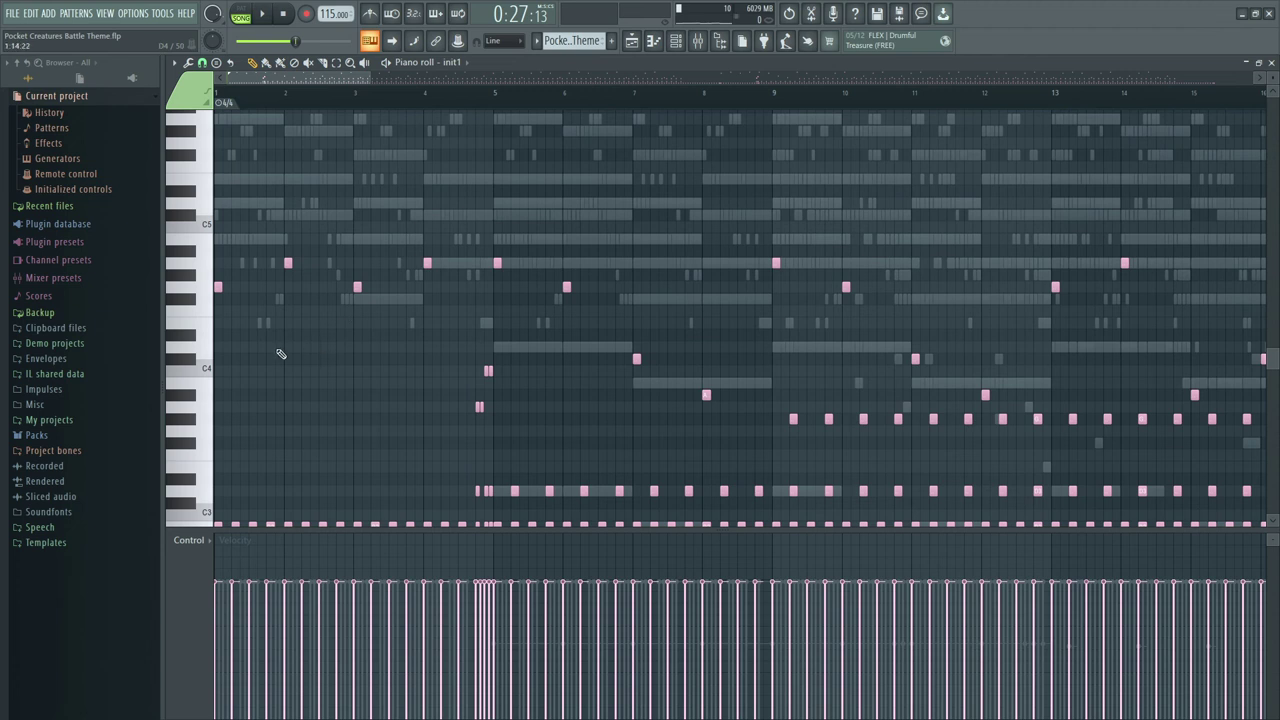
{"action": "scroll", "coordinate": [300, 270], "scroll_direction": "down", "scroll_amount": 3}
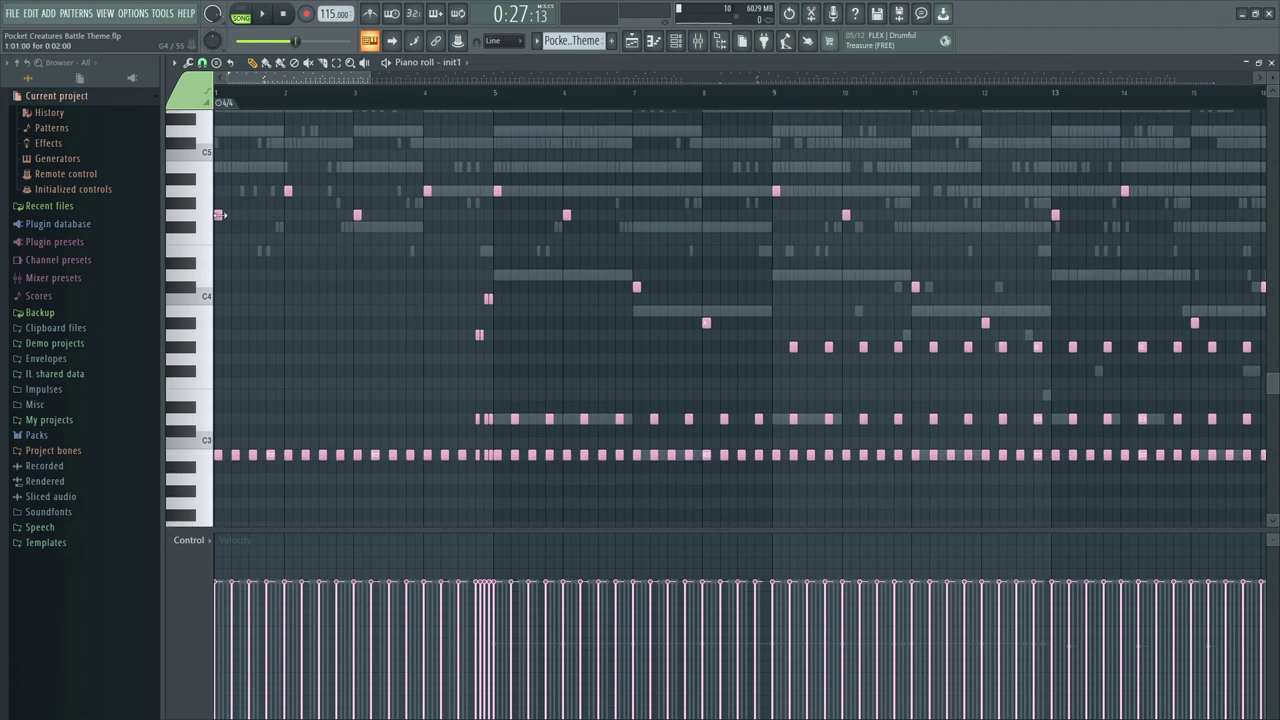
Step: Solo the Drums track in the mixer and listen to the start of the song
{"action": "key", "text": "space"}
{"action": "key", "text": "space"}
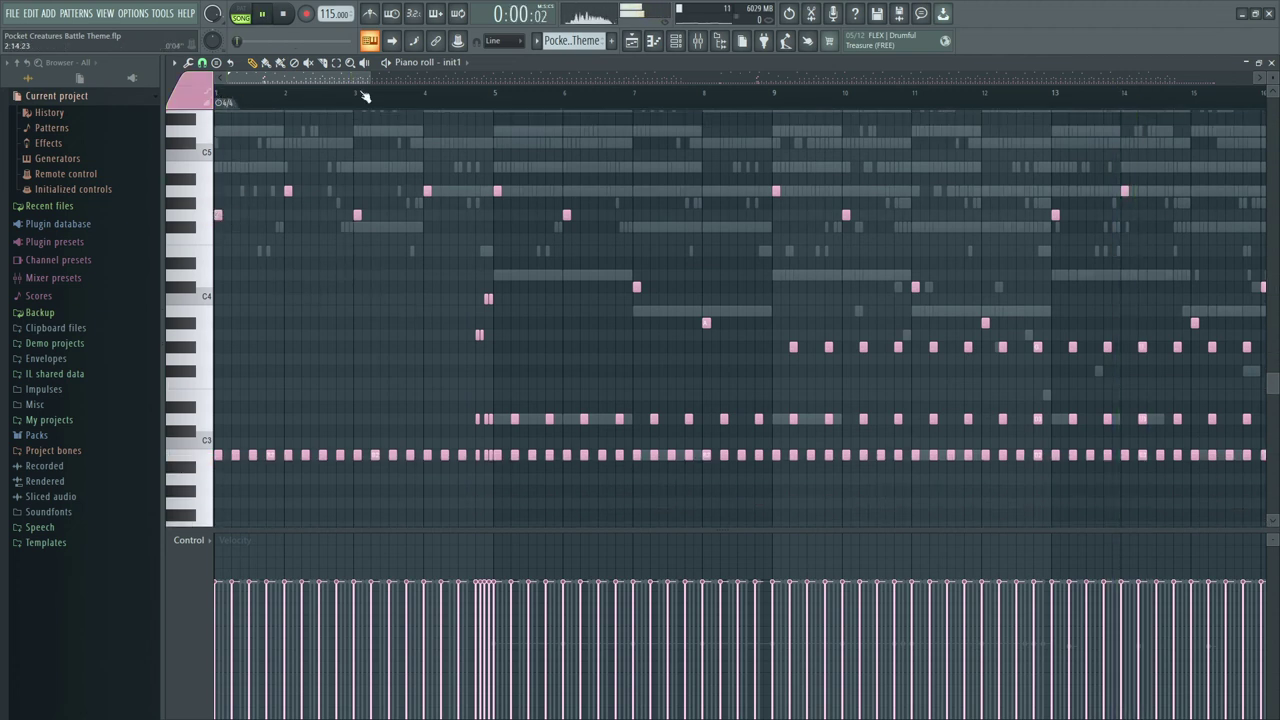
{"action": "left_click", "coordinate": [720, 40]}
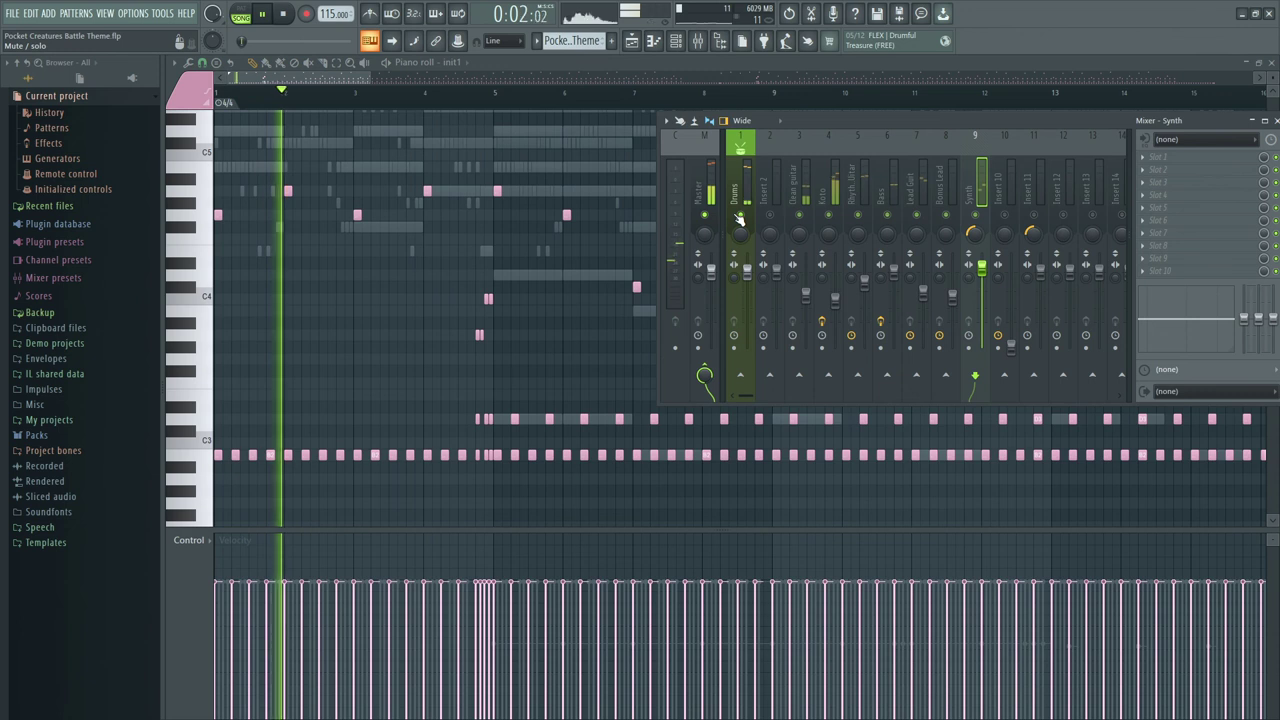
{"action": "key", "text": "space"}
{"action": "key", "text": "F9"}
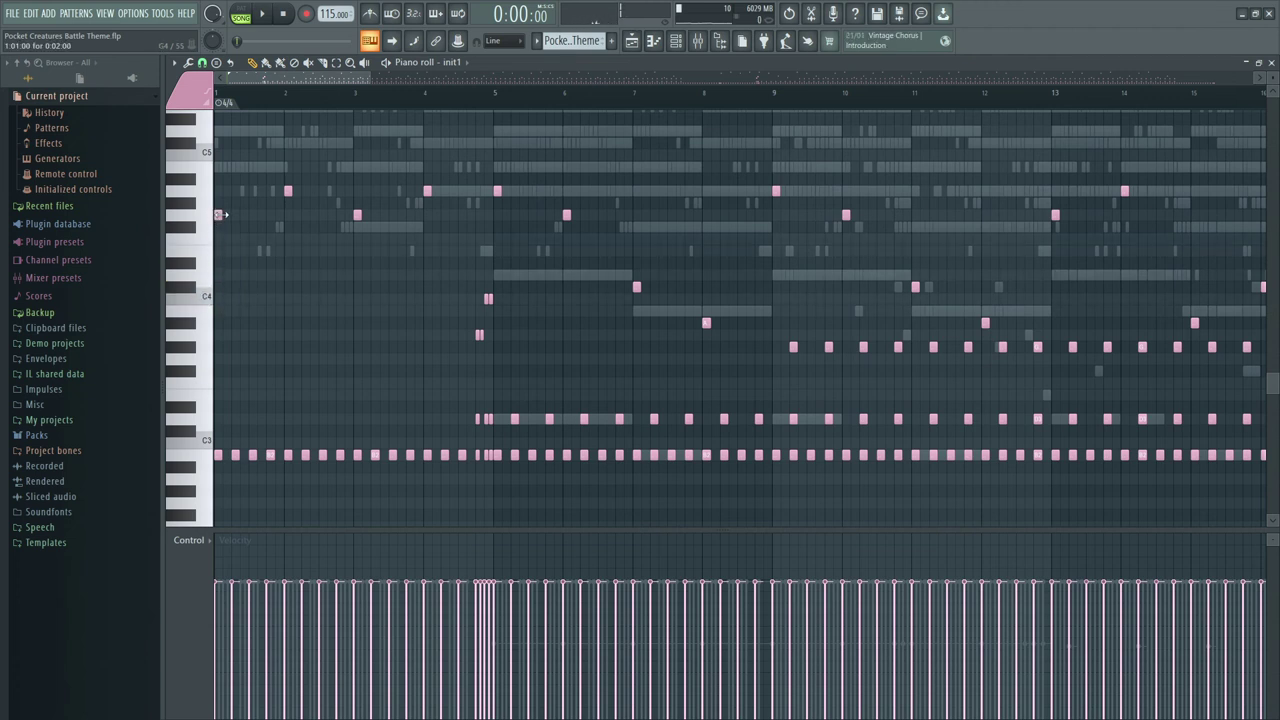
Step: Move the upper init1 drum notes at bars 1, 3 and 4 to C4, E4 and A#4, and audition the change
{"action": "left_click_drag", "start_coordinate": [218, 216], "coordinate": [283, 263]}
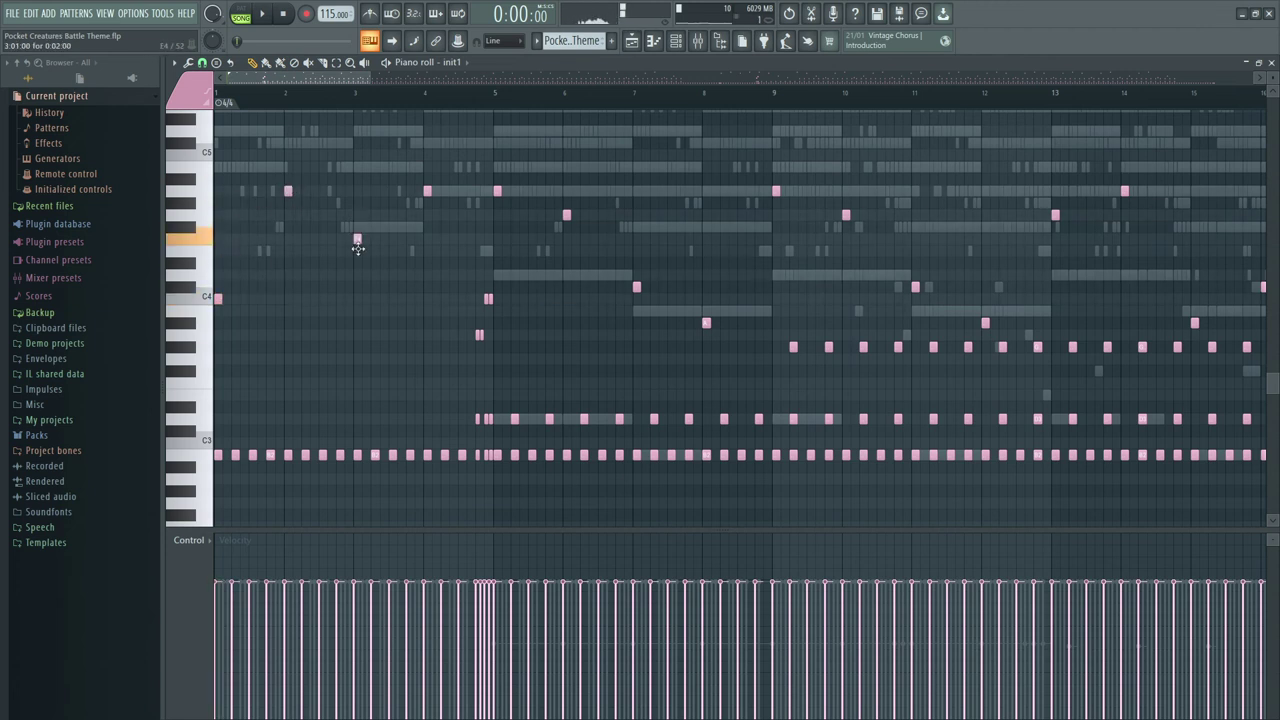
{"action": "left_click_drag", "start_coordinate": [427, 191], "coordinate": [428, 143]}
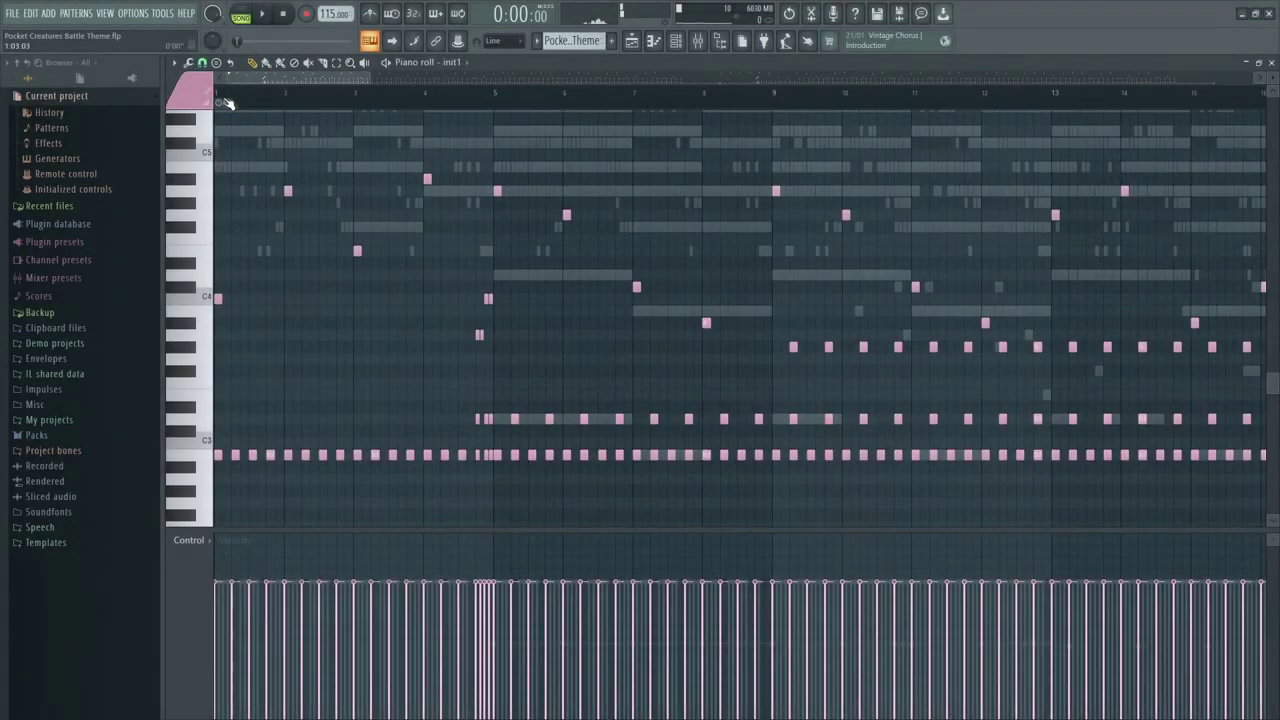
{"action": "key", "text": "space"}
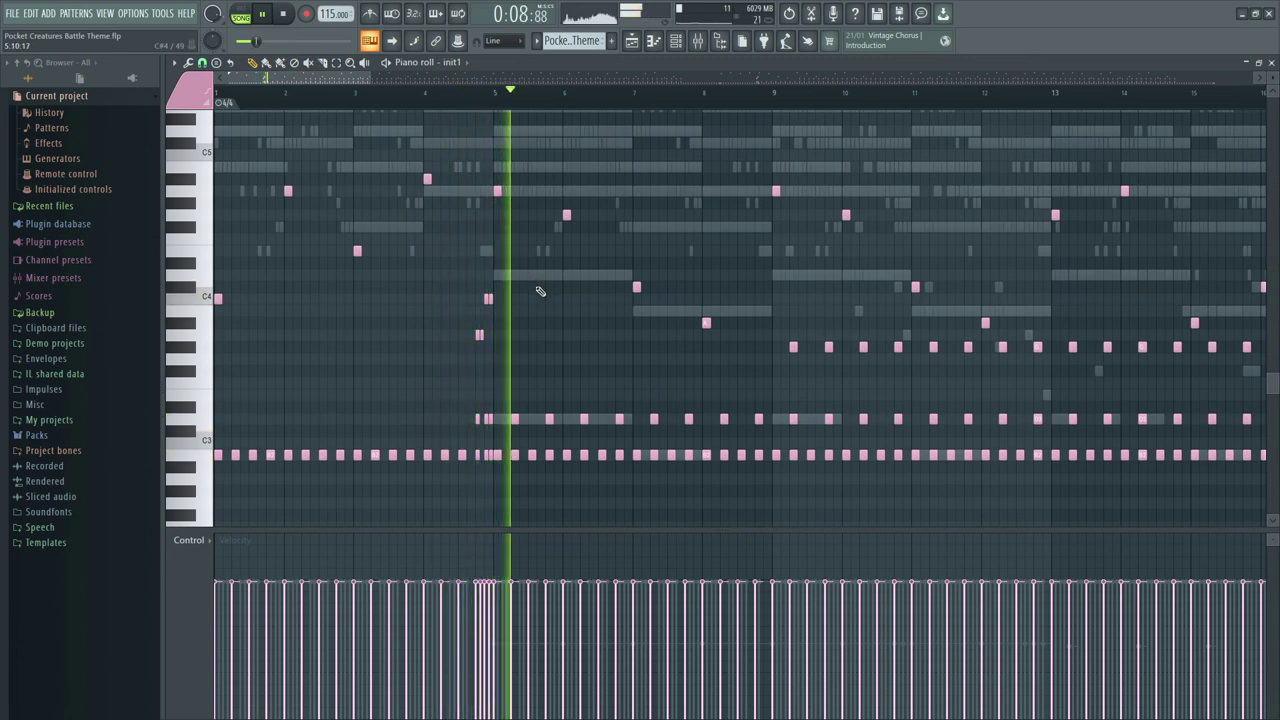
{"action": "key", "text": "space"}
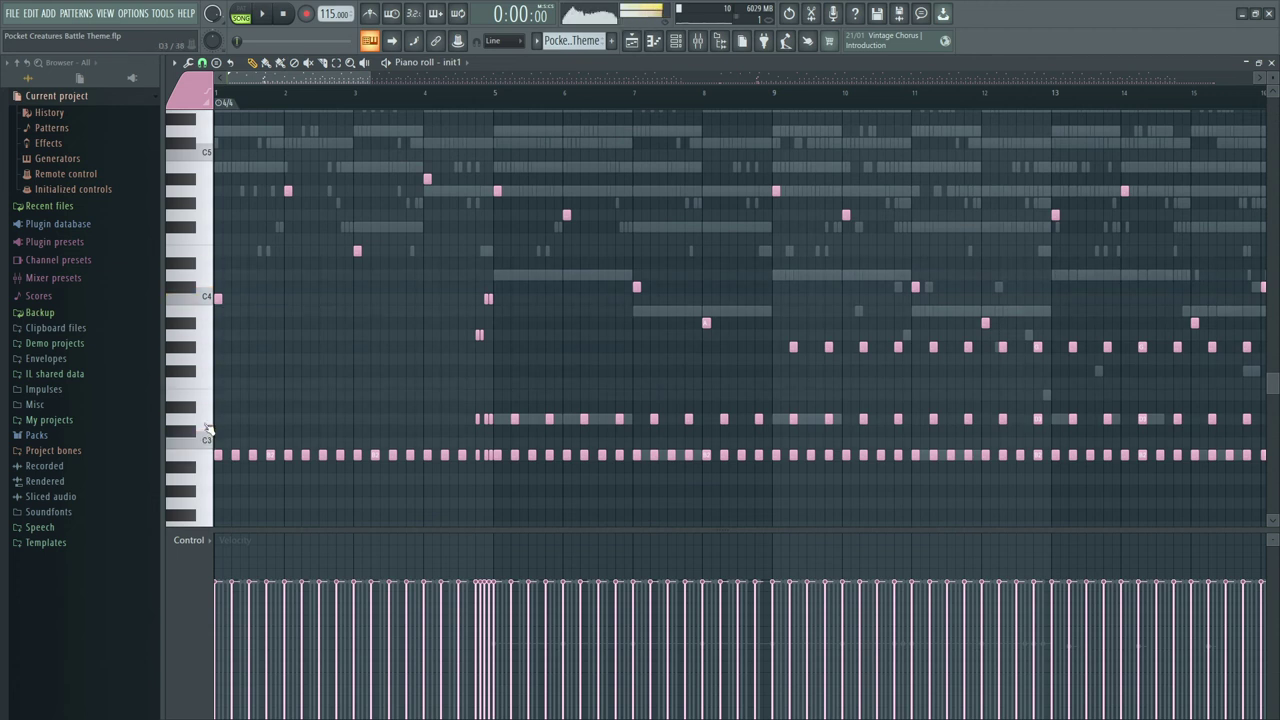
Step: Select the B2 and D3 rows of init1 drum notes and vary their velocities from bar 1 to about bar 15
{"action": "left_click_drag", "start_coordinate": [336, 81], "coordinate": [351, 74]}
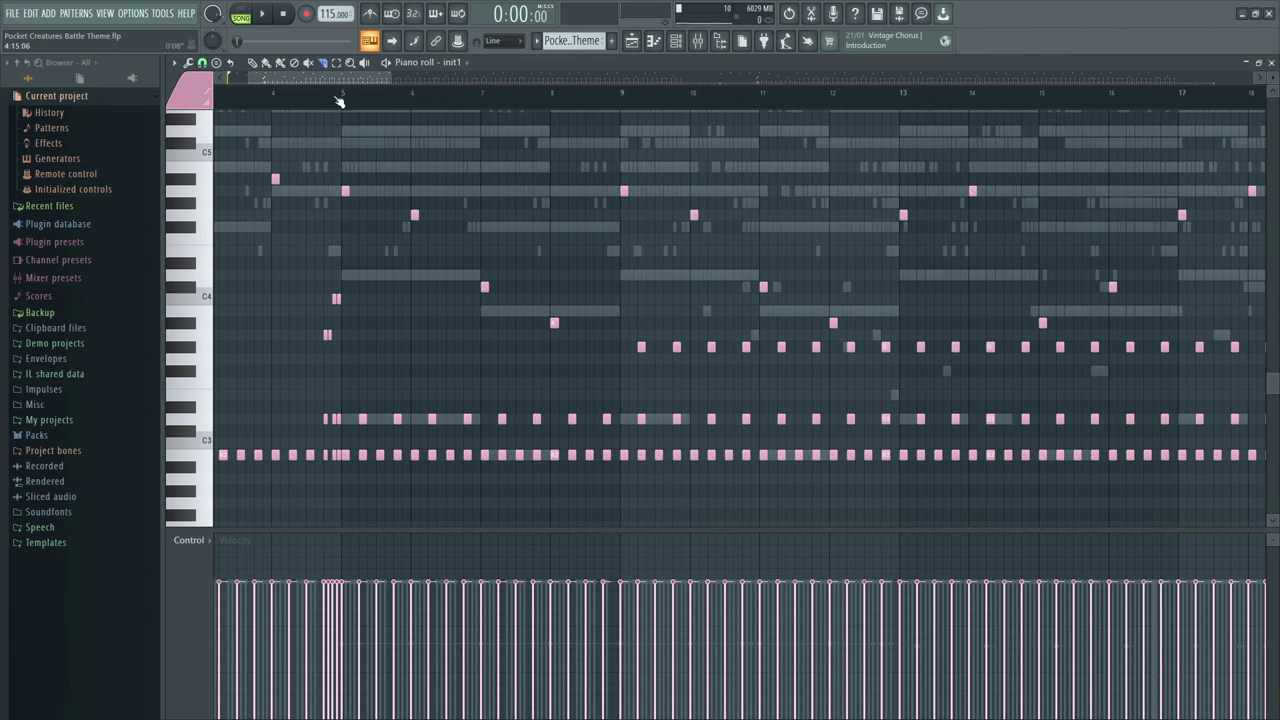
{"action": "left_click_drag", "start_coordinate": [331, 78], "coordinate": [306, 78]}
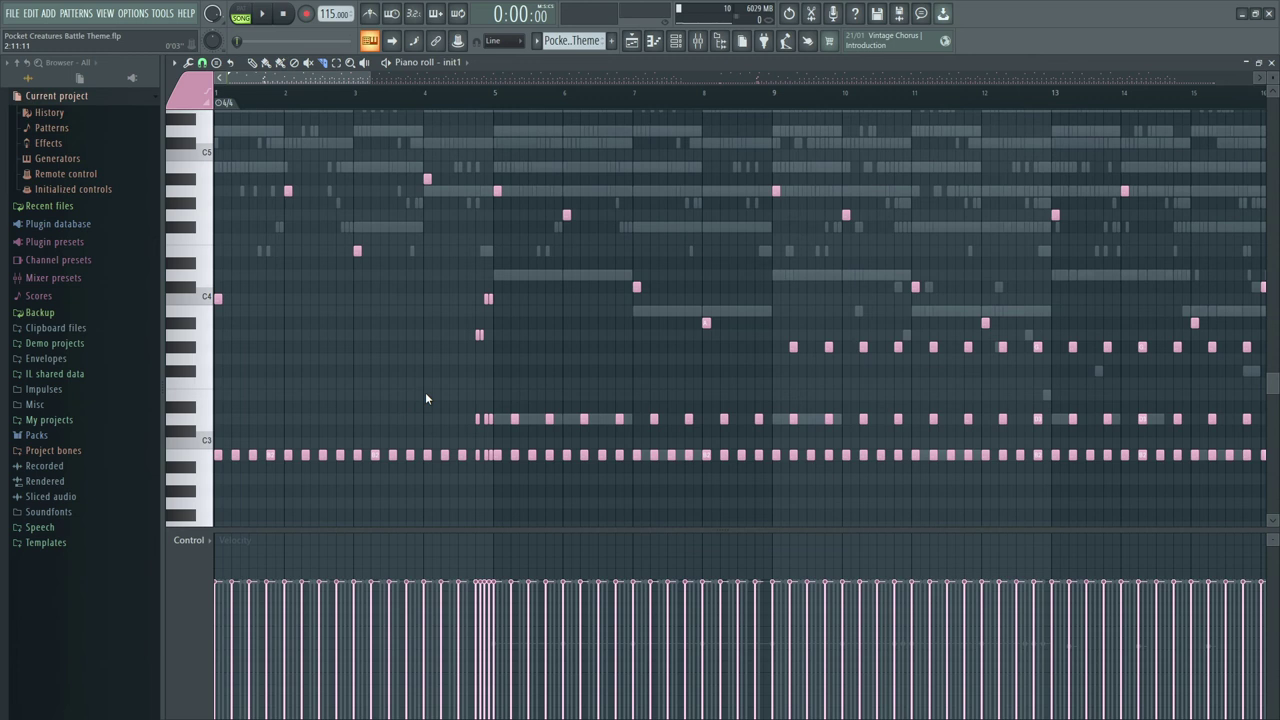
{"action": "scroll", "coordinate": [431, 392], "scroll_direction": "up", "scroll_amount": 1}
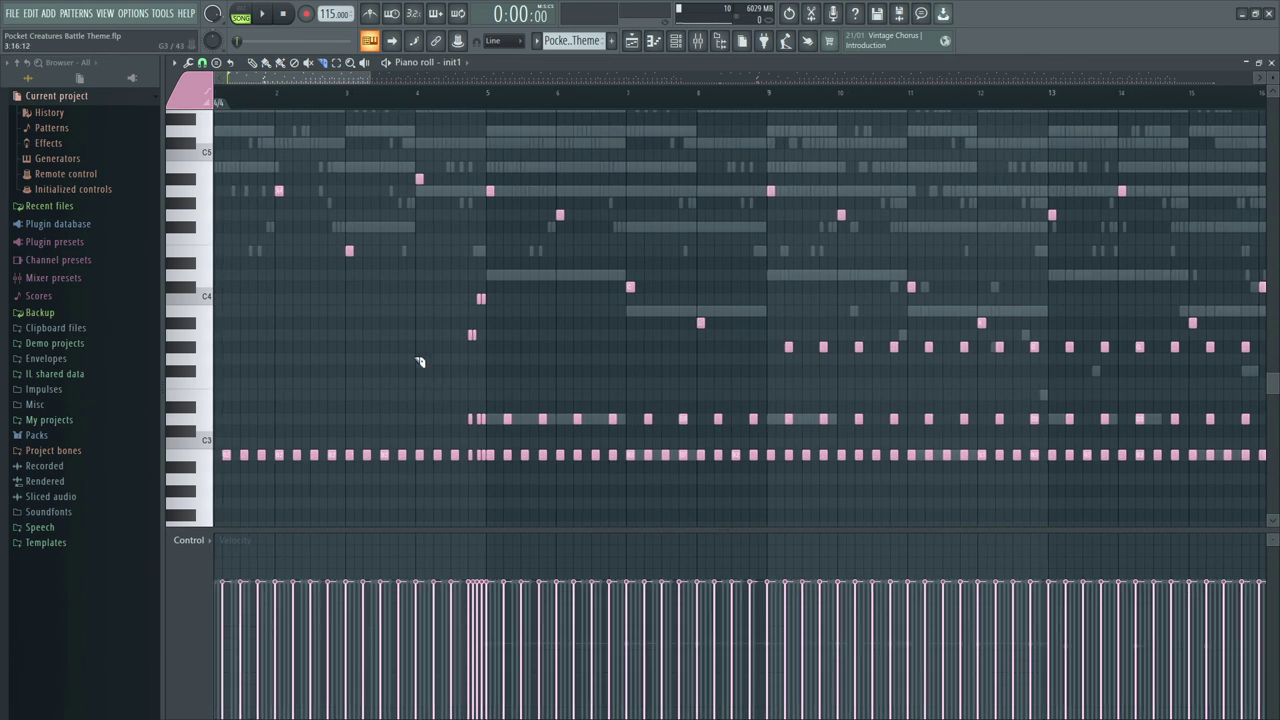
{"action": "left_click_drag", "start_coordinate": [287, 79], "coordinate": [268, 80]}
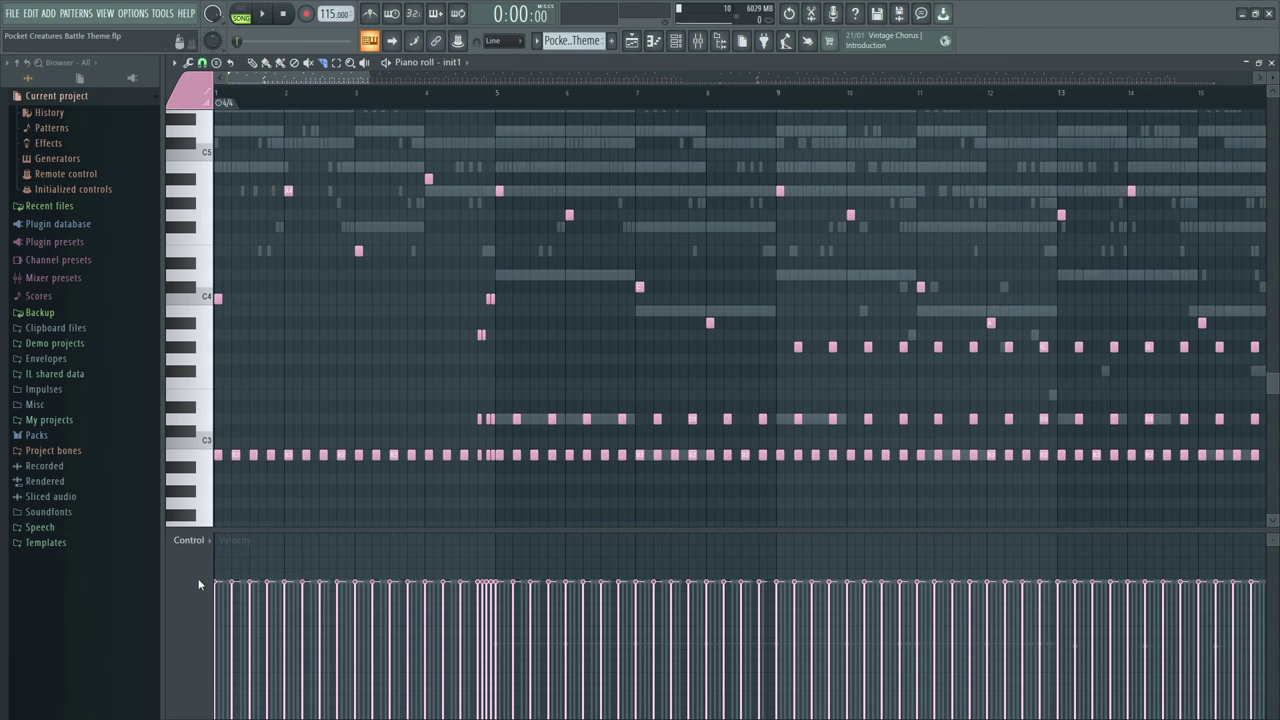
{"action": "left_click_drag", "start_coordinate": [187, 457], "coordinate": [199, 428]}
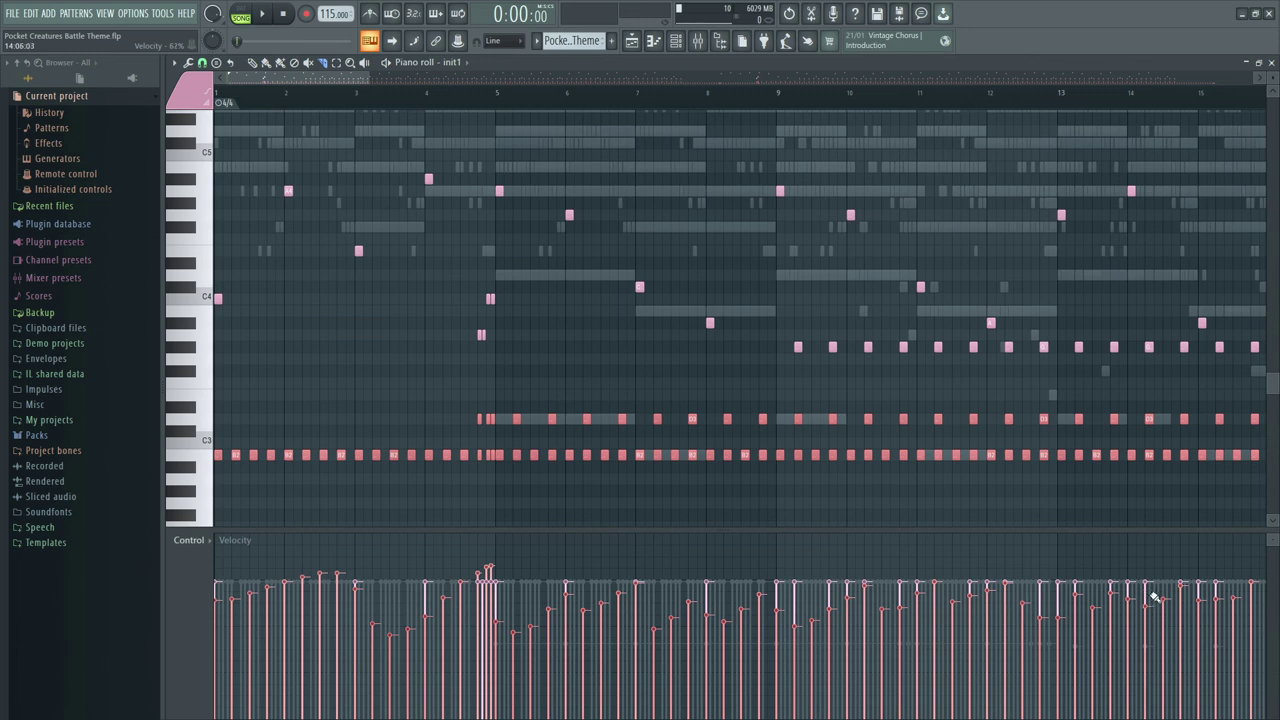
Step: Play the song from the start and unsolo the Drums track so all mixer tracks sound together
{"action": "key", "text": "space"}
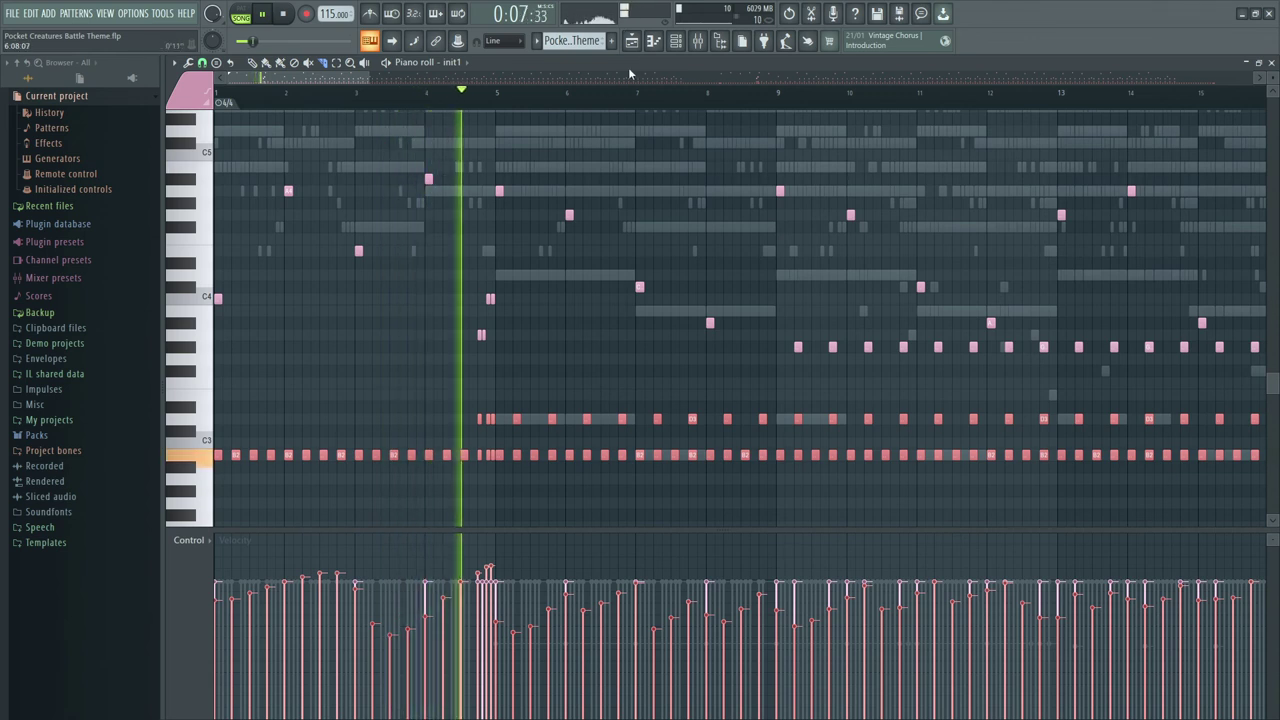
{"action": "left_click", "coordinate": [698, 44]}
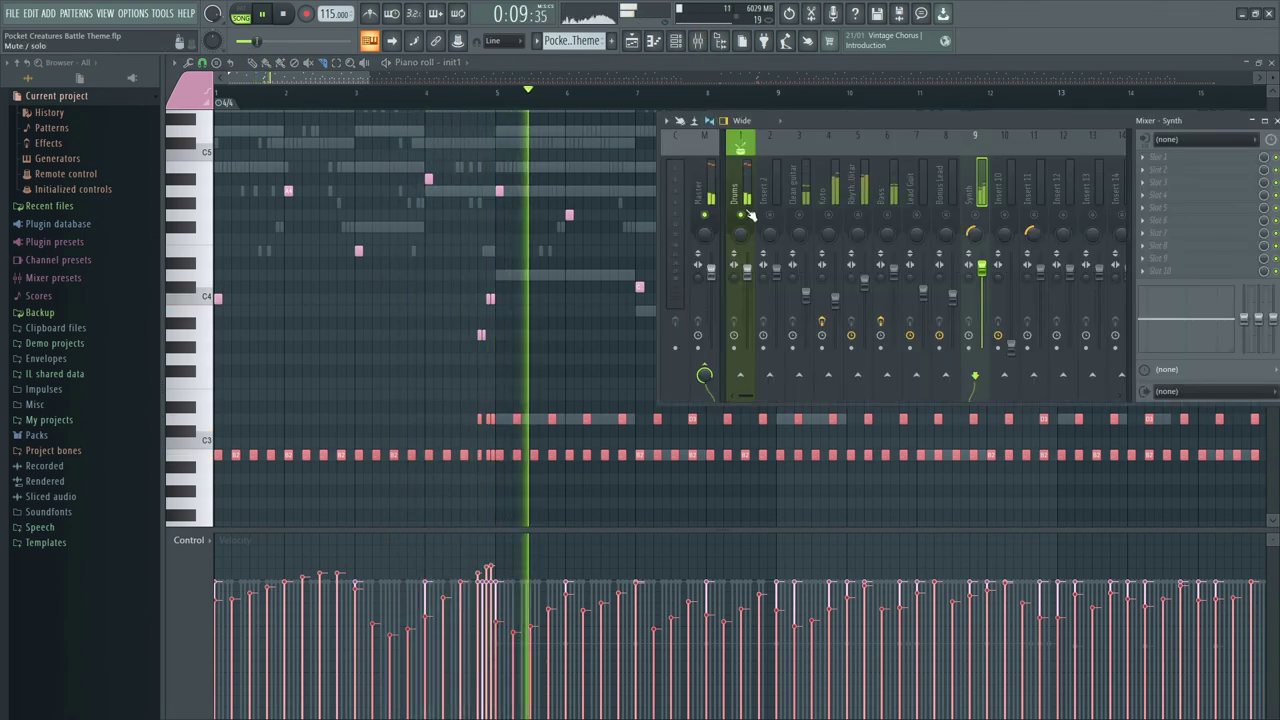
{"action": "right_click", "coordinate": [741, 214]}
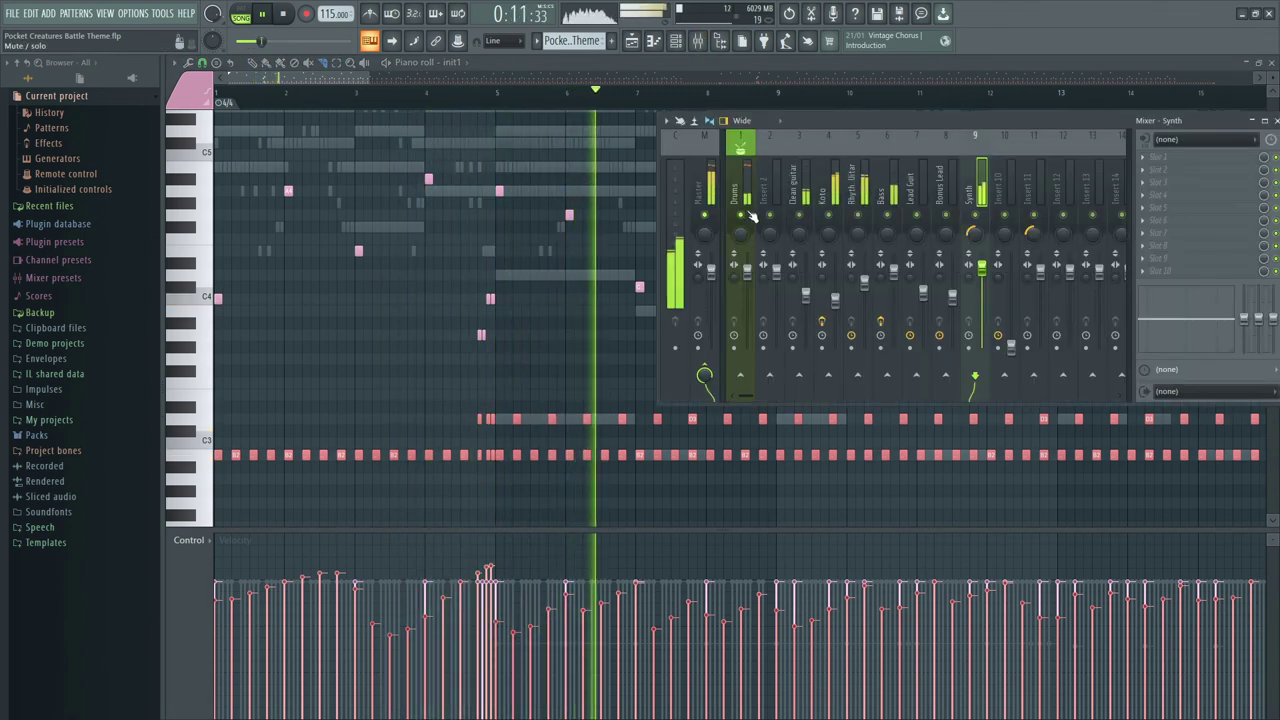
Step: Examine the init1 drum notes from bar 9 onward against the mixer levels during playback
{"action": "left_click_drag", "start_coordinate": [325, 80], "coordinate": [391, 81]}
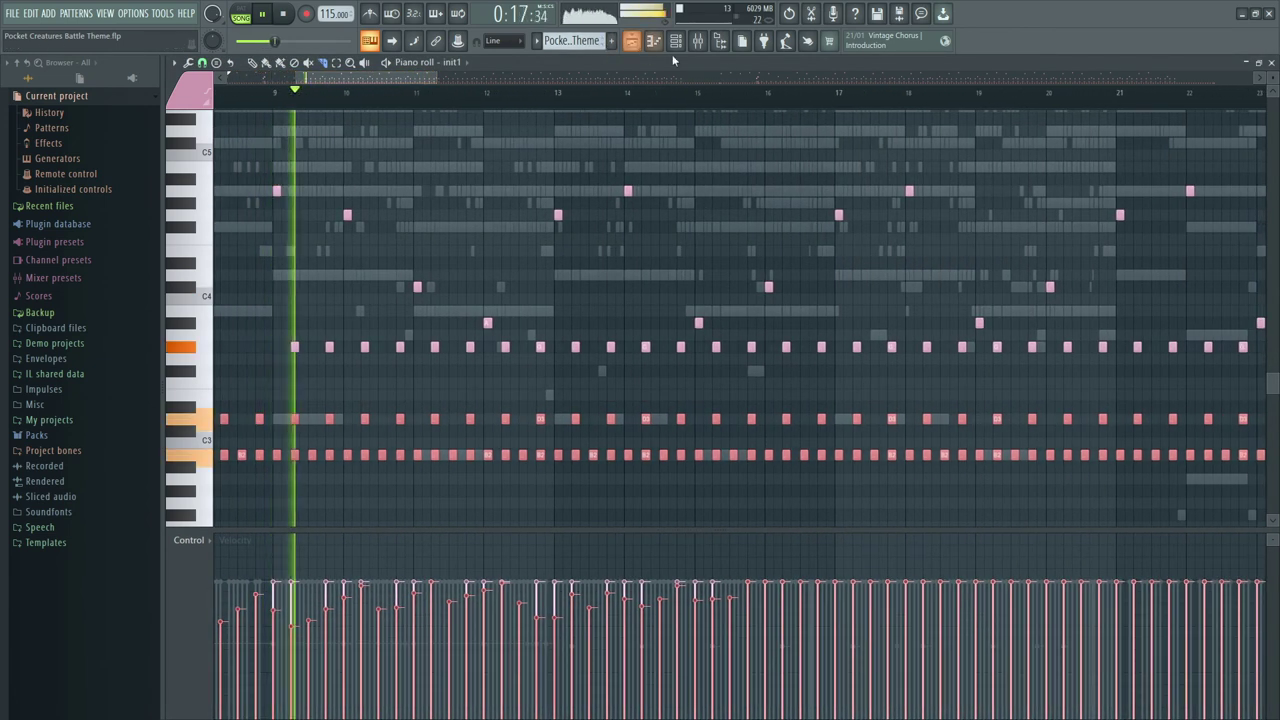
{"action": "left_click", "coordinate": [698, 55]}
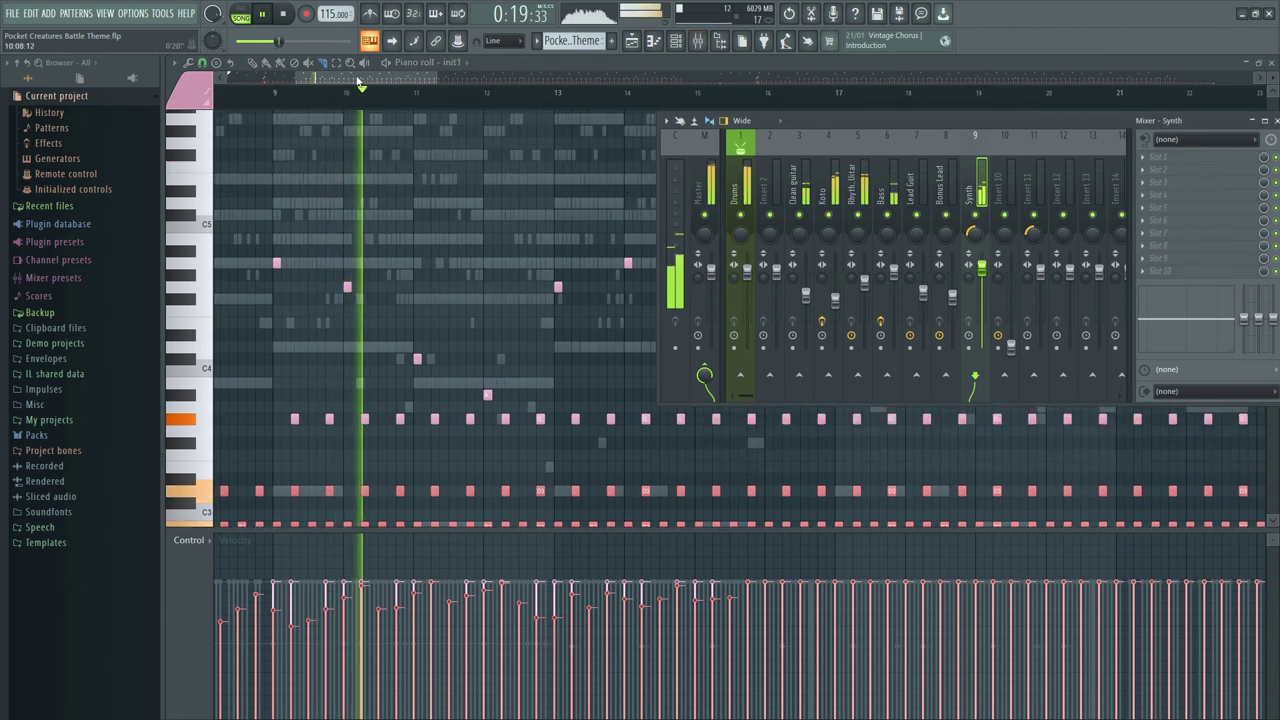
{"action": "left_click_drag", "start_coordinate": [372, 79], "coordinate": [377, 79]}
{"action": "scroll", "coordinate": [451, 134], "scroll_direction": "up", "scroll_amount": 2}
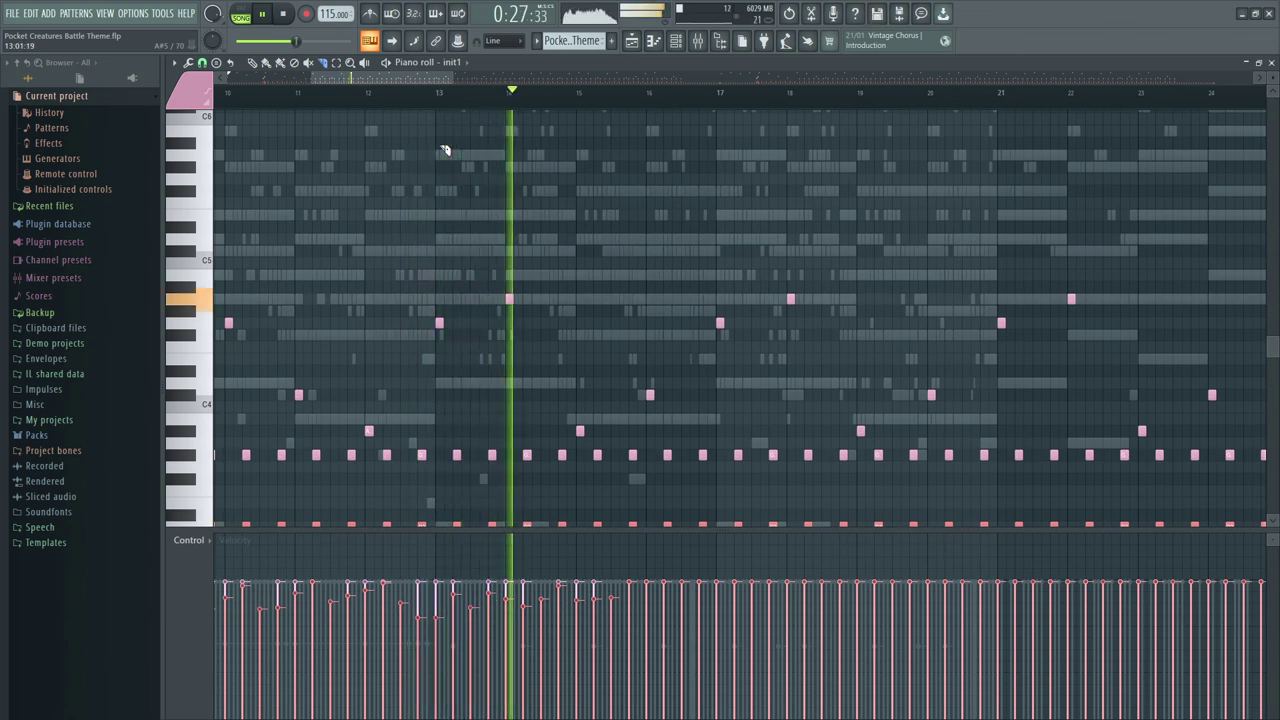
{"action": "scroll", "coordinate": [650, 184], "scroll_direction": "down", "scroll_amount": 4}
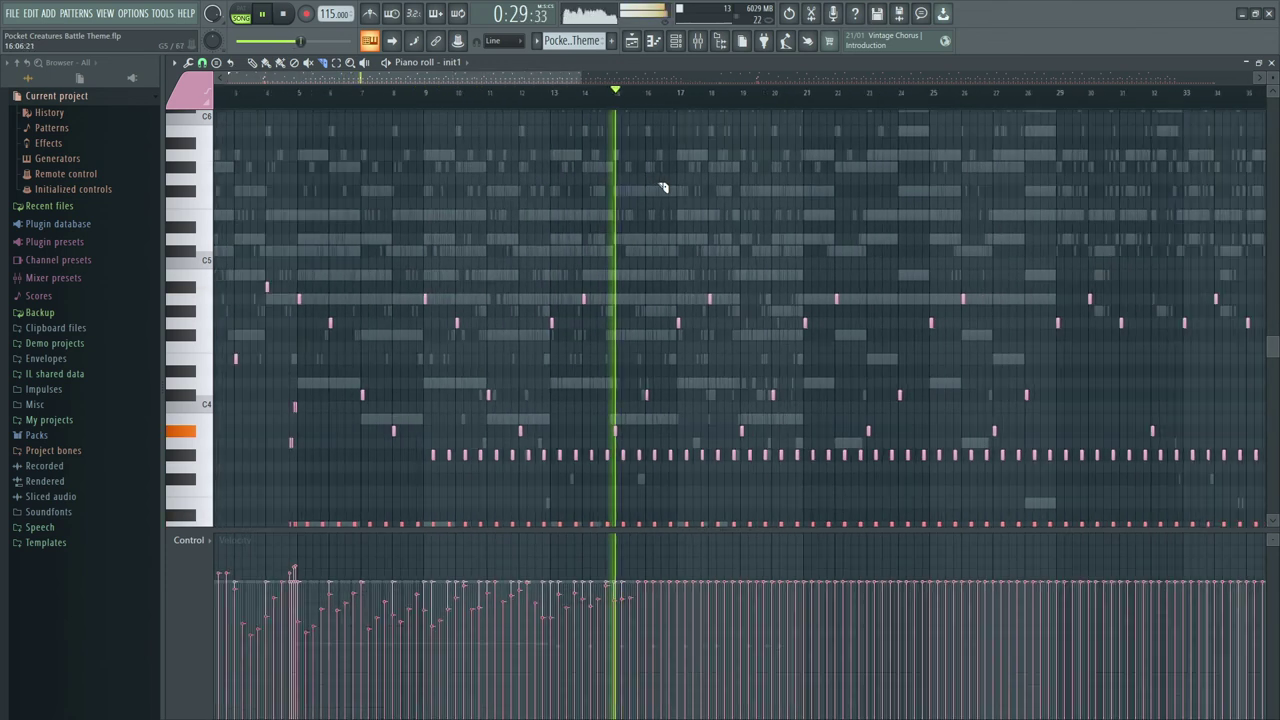
{"action": "scroll", "coordinate": [664, 187], "scroll_direction": "down", "scroll_amount": 2}
{"action": "scroll", "coordinate": [664, 187], "scroll_direction": "down", "scroll_amount": 1}
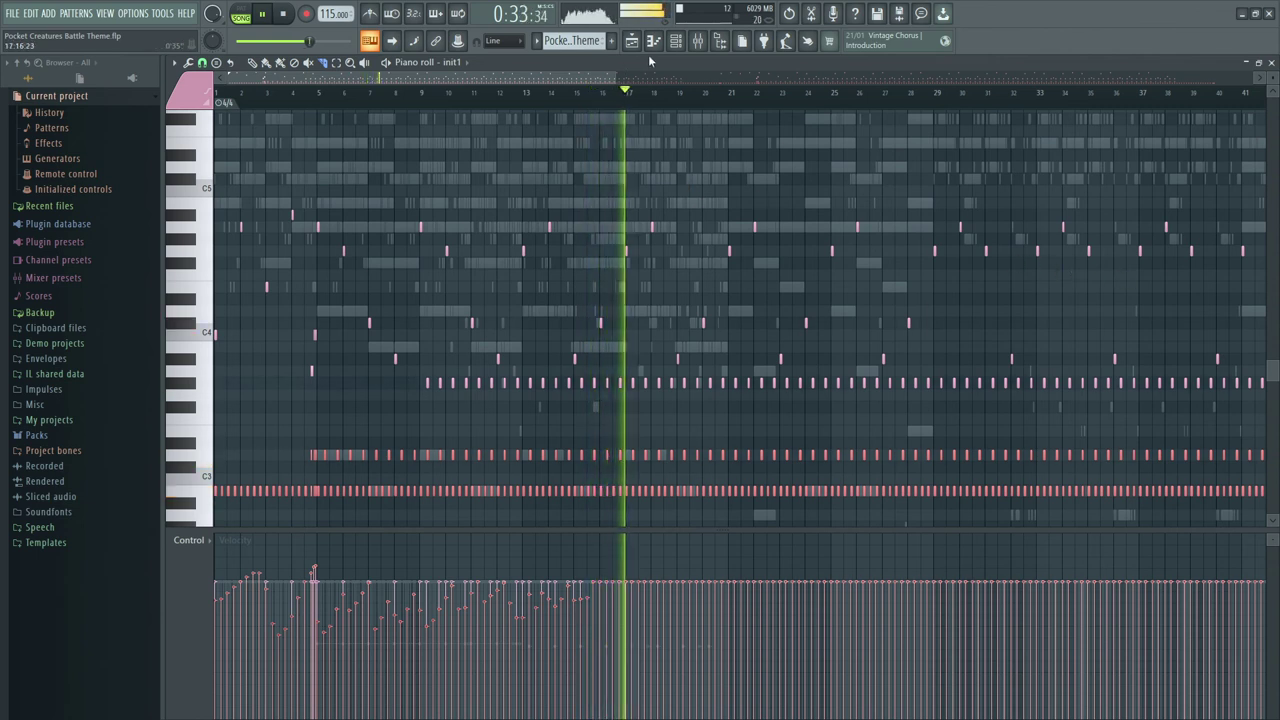
Step: Open the Bass track's Guitar Rig 5 effect from the mixer and review its preset and amp settings
{"action": "left_click", "coordinate": [698, 41]}
{"action": "left_click", "coordinate": [878, 190]}
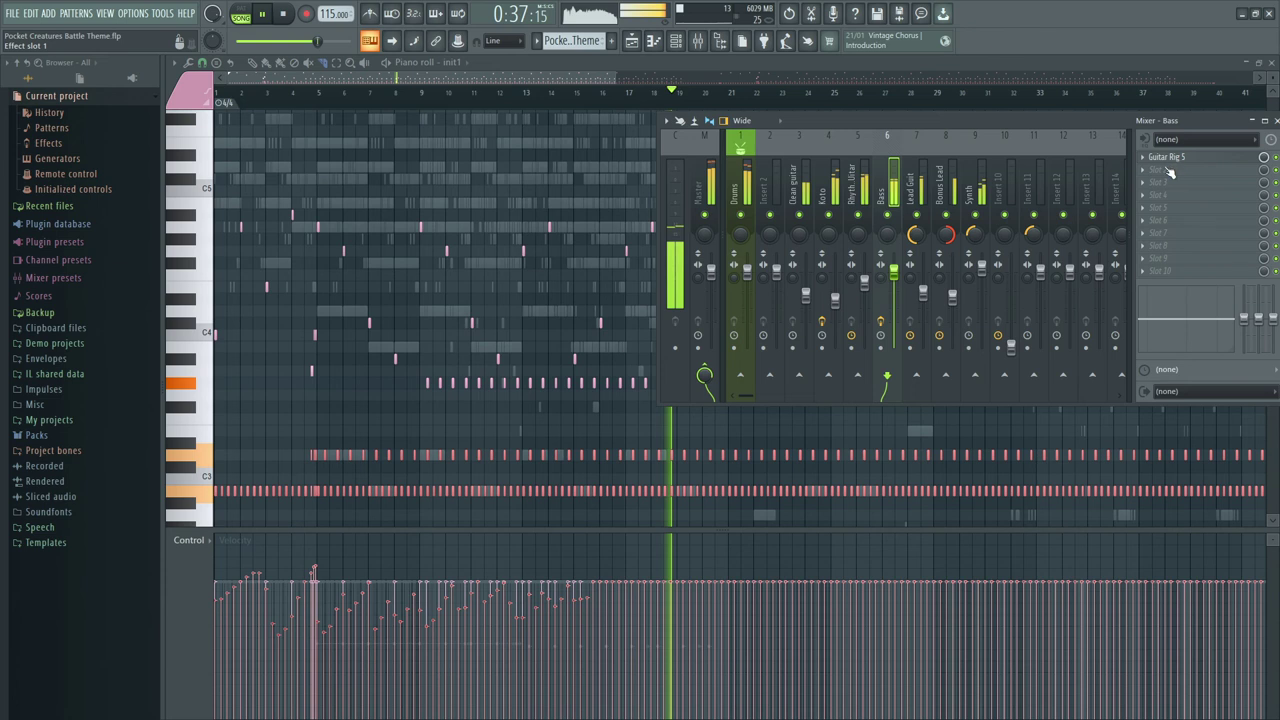
{"action": "left_click", "coordinate": [1166, 158]}
{"action": "left_click_drag", "start_coordinate": [691, 132], "coordinate": [724, 283]}
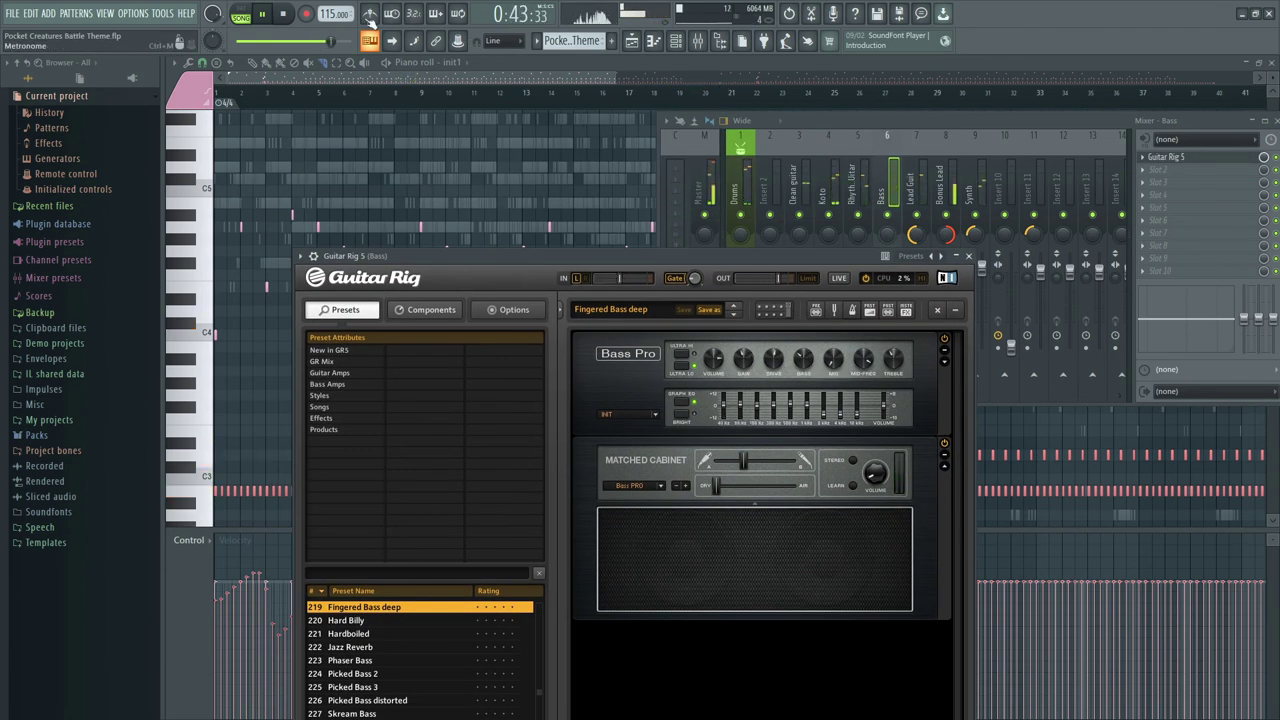
{"action": "left_click_drag", "start_coordinate": [460, 252], "coordinate": [643, 178]}
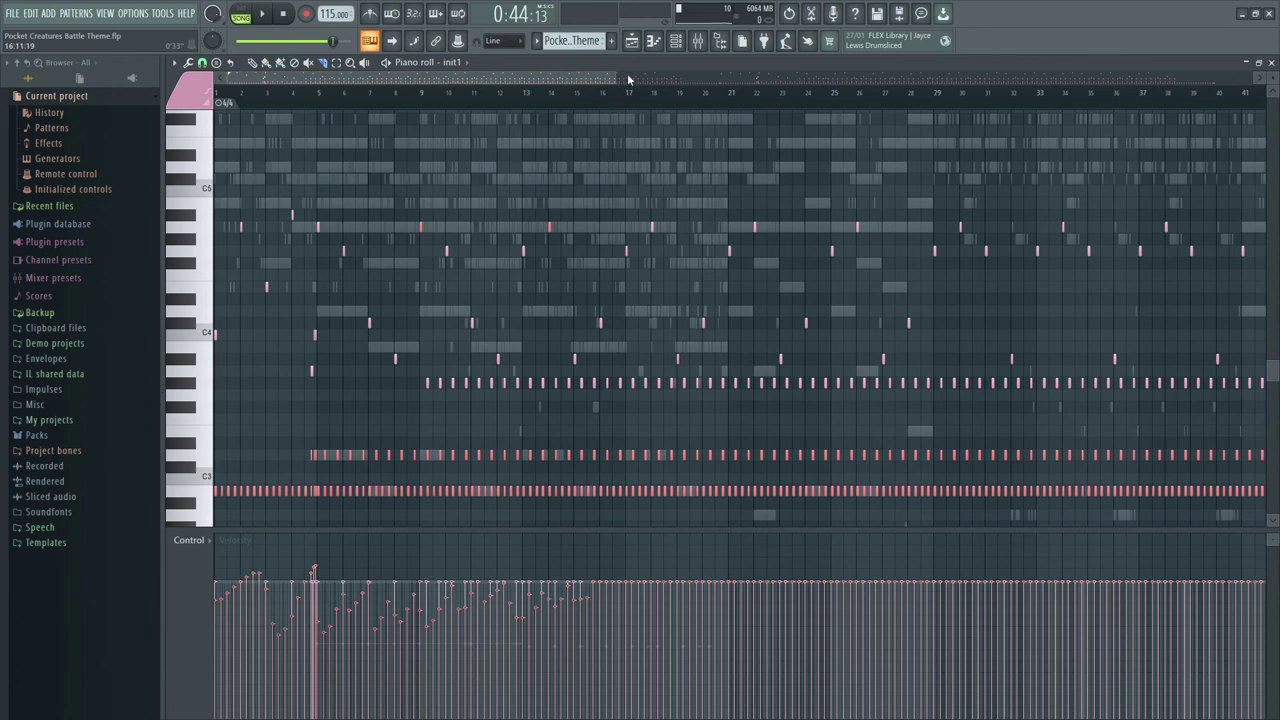
Step: Return to the playlist and look through the fret position, string ctrl and panning automation clips from bar 1
{"action": "left_click", "coordinate": [632, 41]}
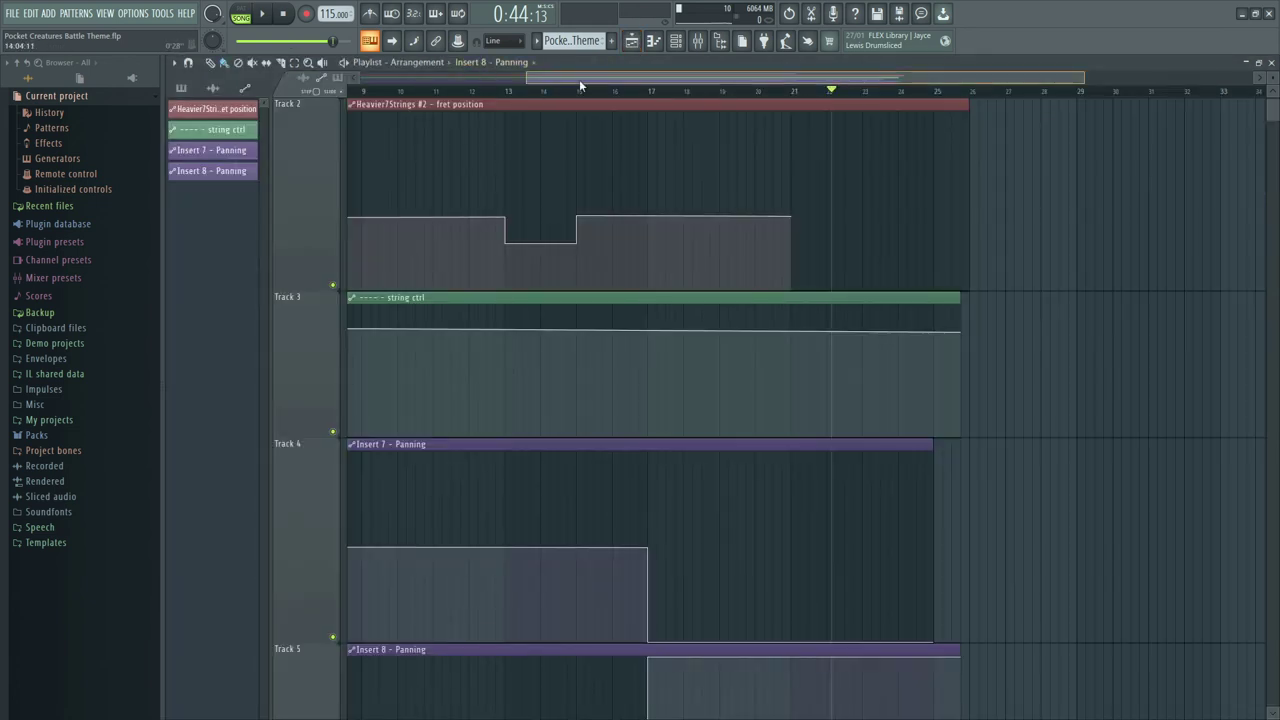
{"action": "left_click_drag", "start_coordinate": [580, 86], "coordinate": [419, 76]}
{"action": "scroll", "coordinate": [453, 185], "scroll_direction": "down", "scroll_amount": 4}
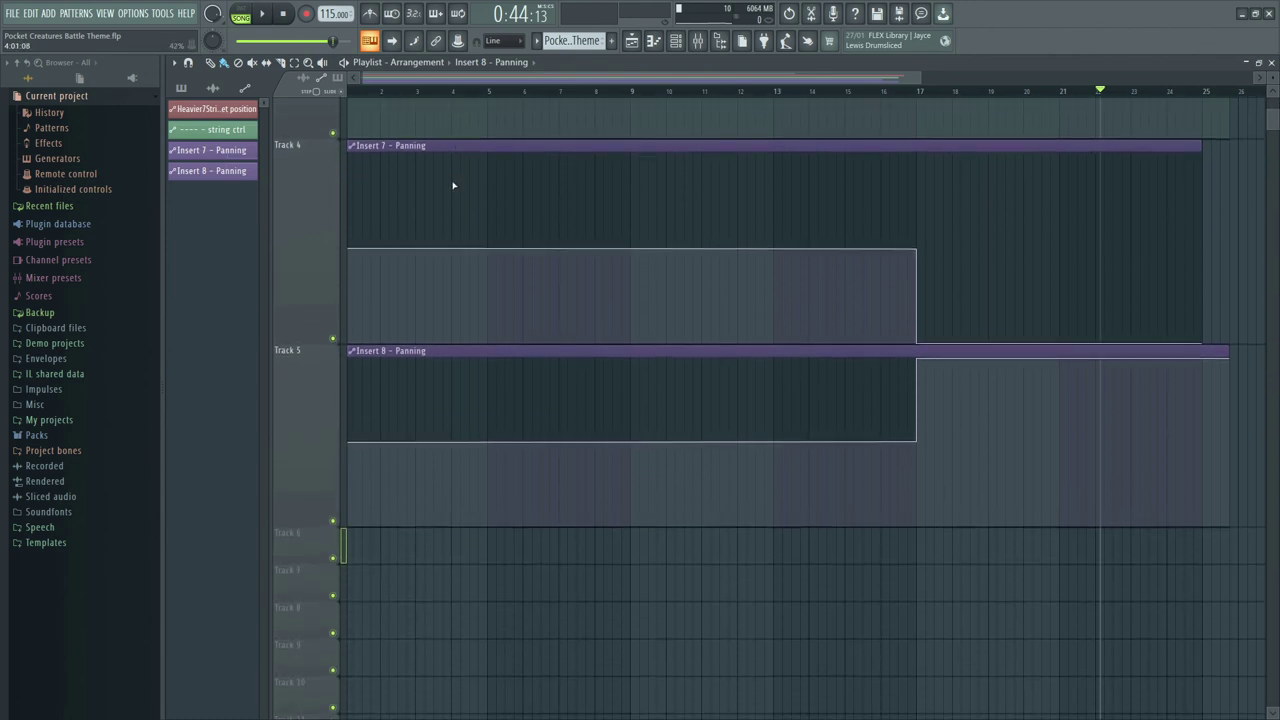
{"action": "scroll", "coordinate": [453, 185], "scroll_direction": "down", "scroll_amount": 3}
{"action": "scroll", "coordinate": [308, 255], "scroll_direction": "up", "scroll_amount": 9}
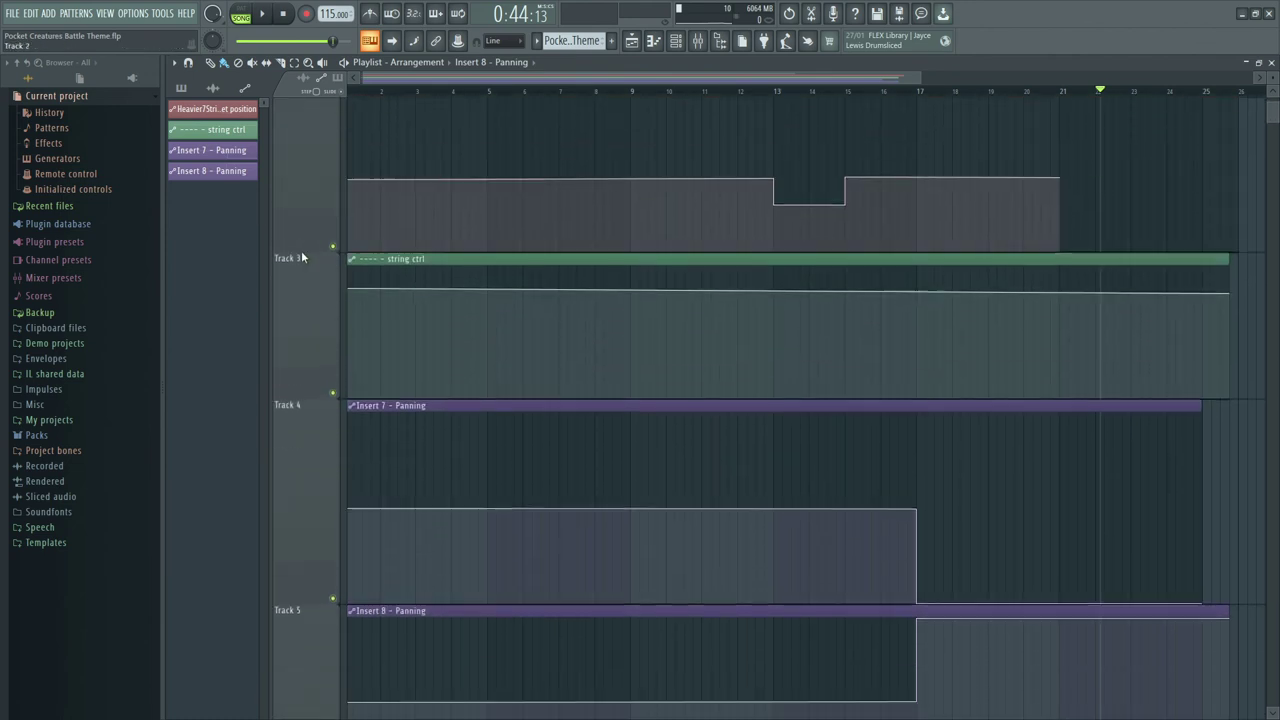
{"action": "scroll", "coordinate": [299, 250], "scroll_direction": "down", "scroll_amount": 6}
{"action": "scroll", "coordinate": [320, 248], "scroll_direction": "up", "scroll_amount": 8}
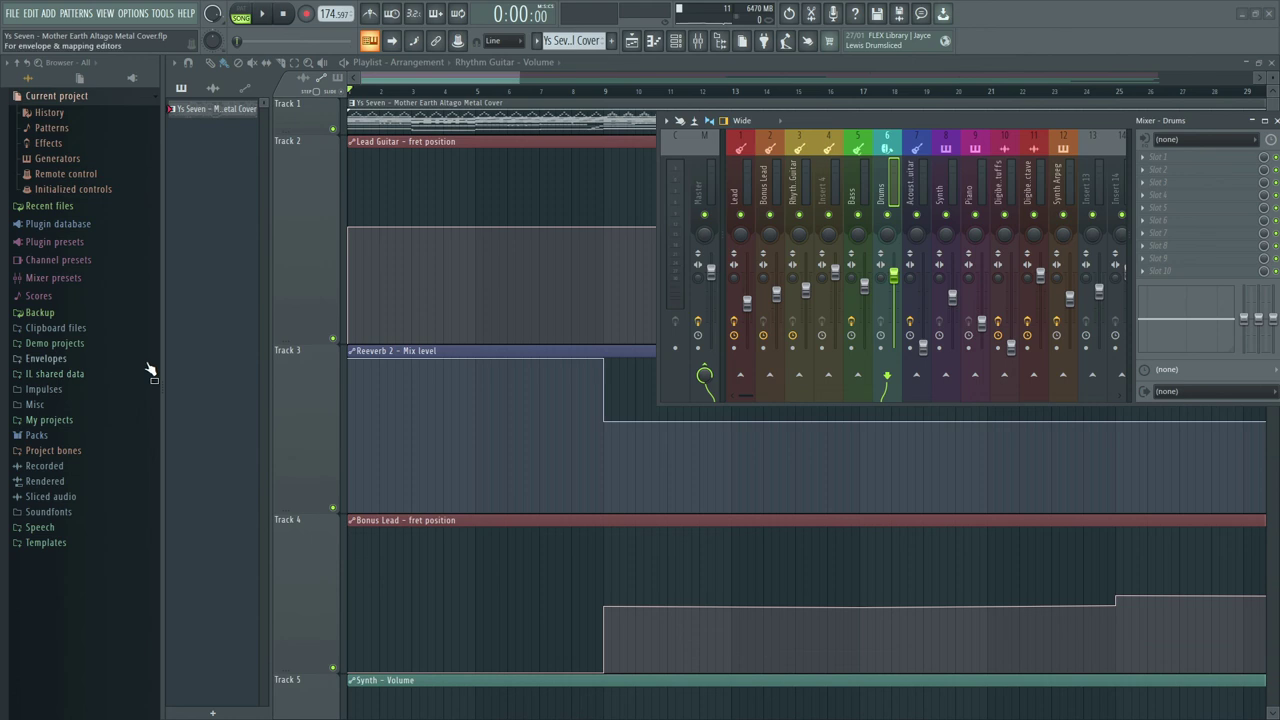
Step: Hide the mixer and reduce the heights of playlist tracks 2 to 8 so their automation clips fit in one view
{"action": "left_click", "coordinate": [148, 362]}
{"action": "key", "text": "F9"}
{"action": "scroll", "coordinate": [270, 360], "scroll_direction": "down", "scroll_amount": 5}
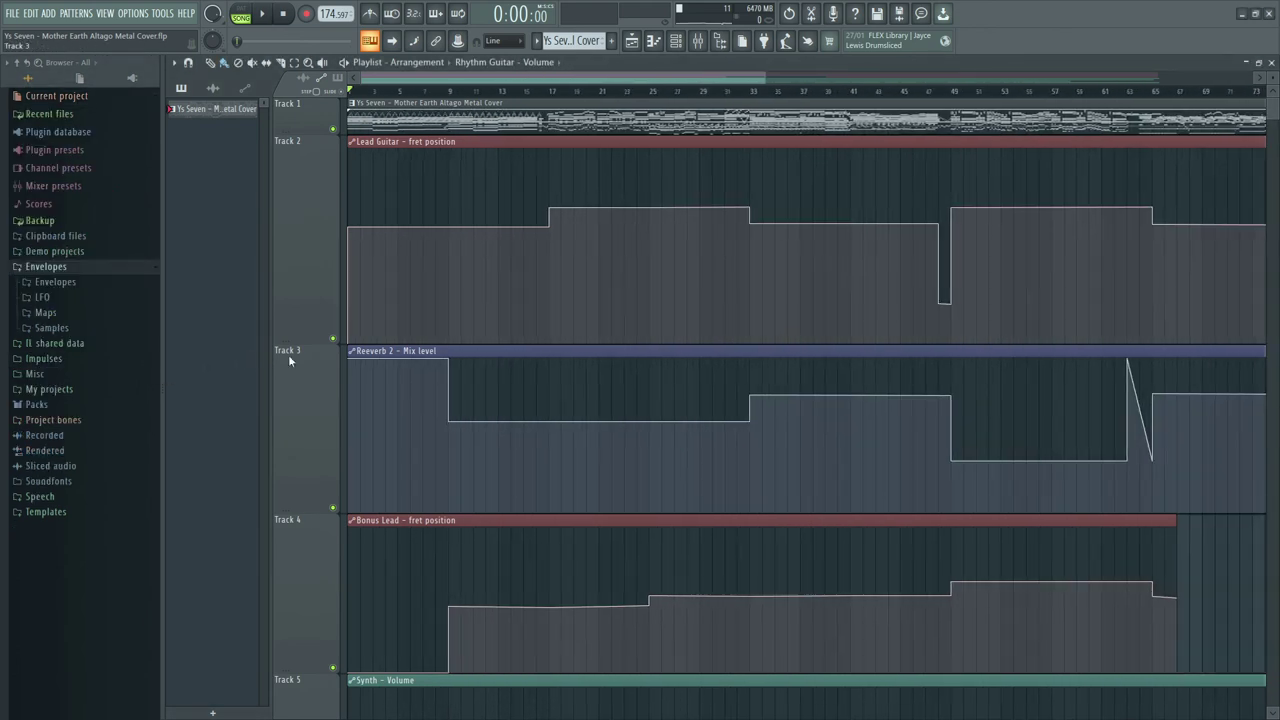
{"action": "left_click_drag", "start_coordinate": [300, 344], "coordinate": [307, 207]}
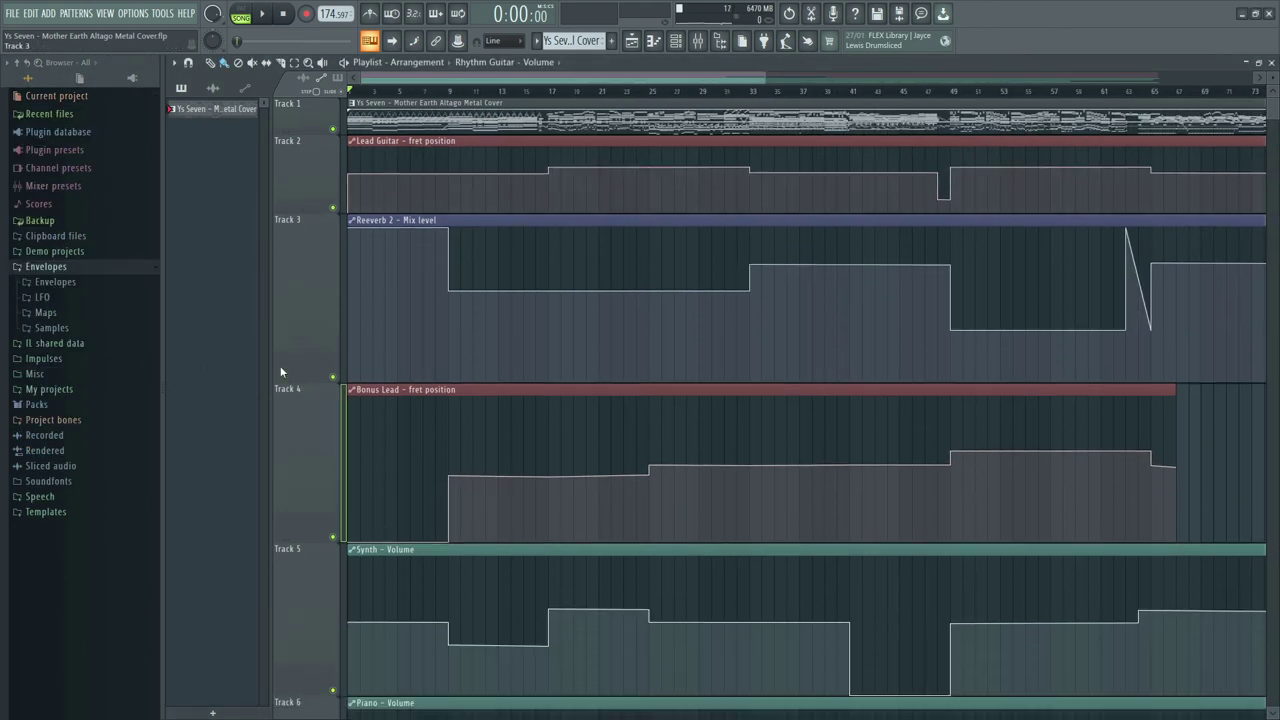
{"action": "left_click_drag", "start_coordinate": [293, 389], "coordinate": [292, 314]}
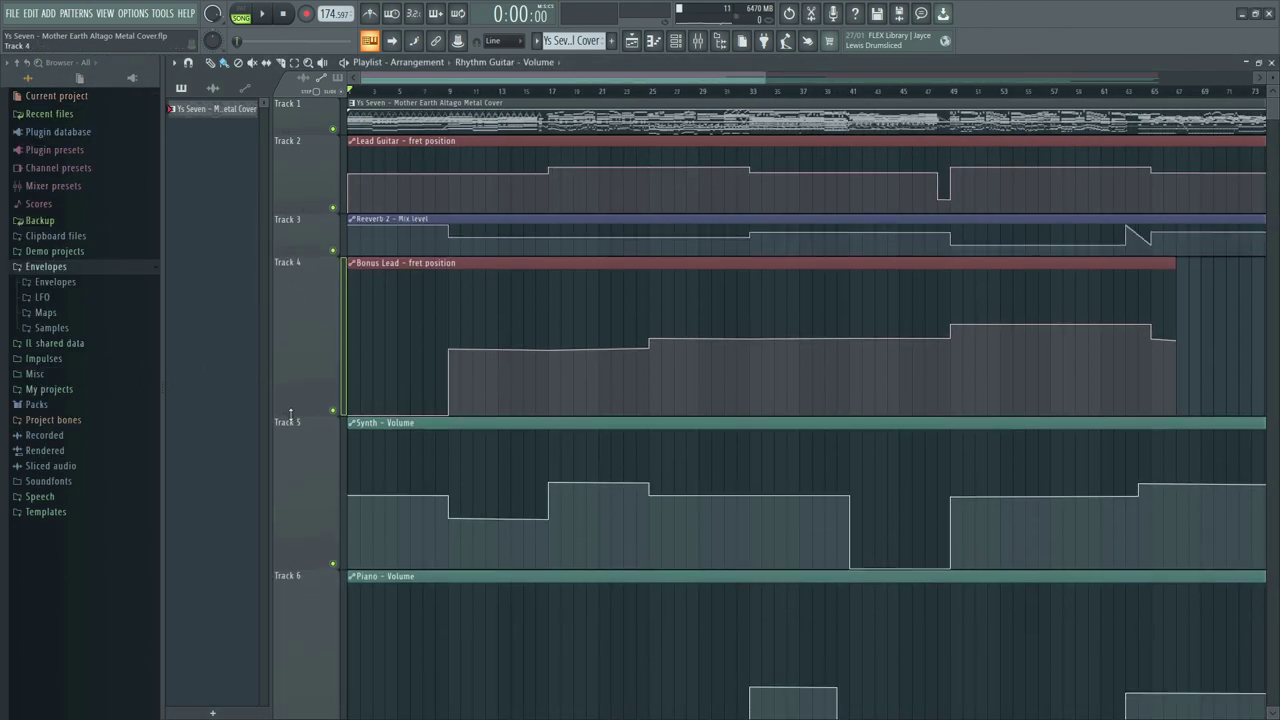
{"action": "left_click_drag", "start_coordinate": [291, 414], "coordinate": [293, 308]}
{"action": "left_click_drag", "start_coordinate": [290, 438], "coordinate": [292, 342]}
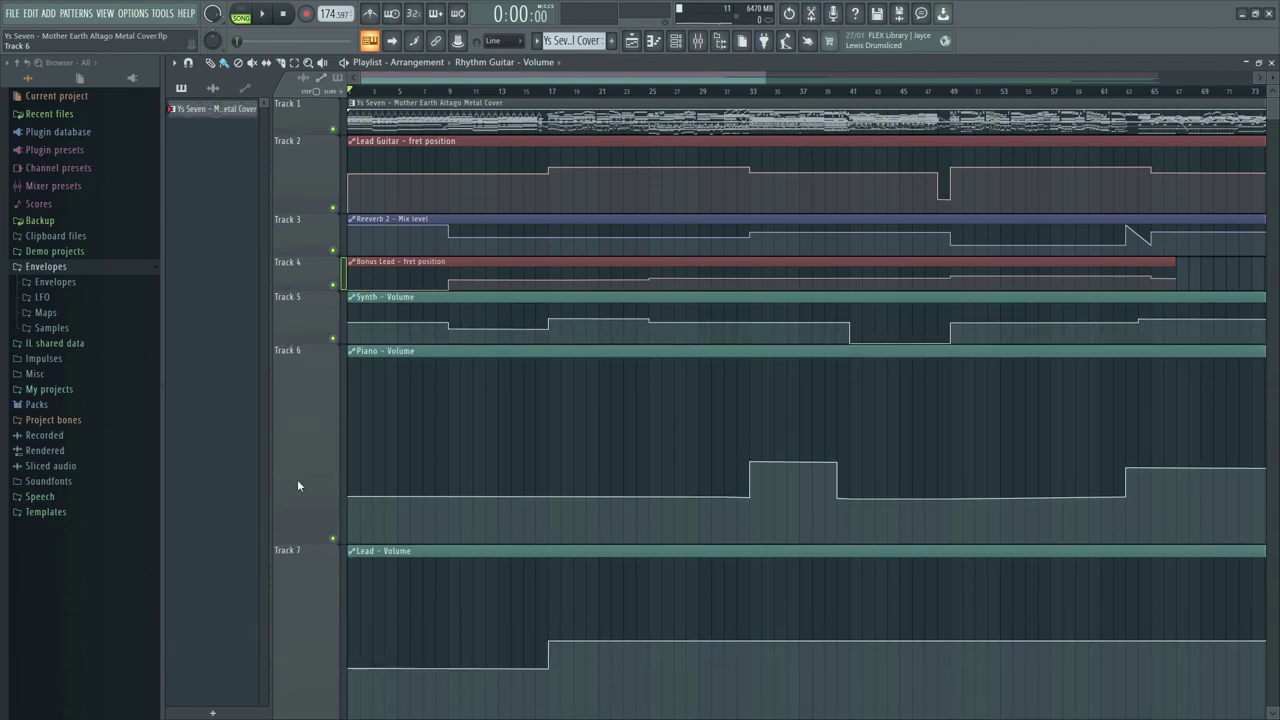
{"action": "left_click_drag", "start_coordinate": [297, 540], "coordinate": [291, 420]}
{"action": "left_click_drag", "start_coordinate": [295, 602], "coordinate": [287, 432]}
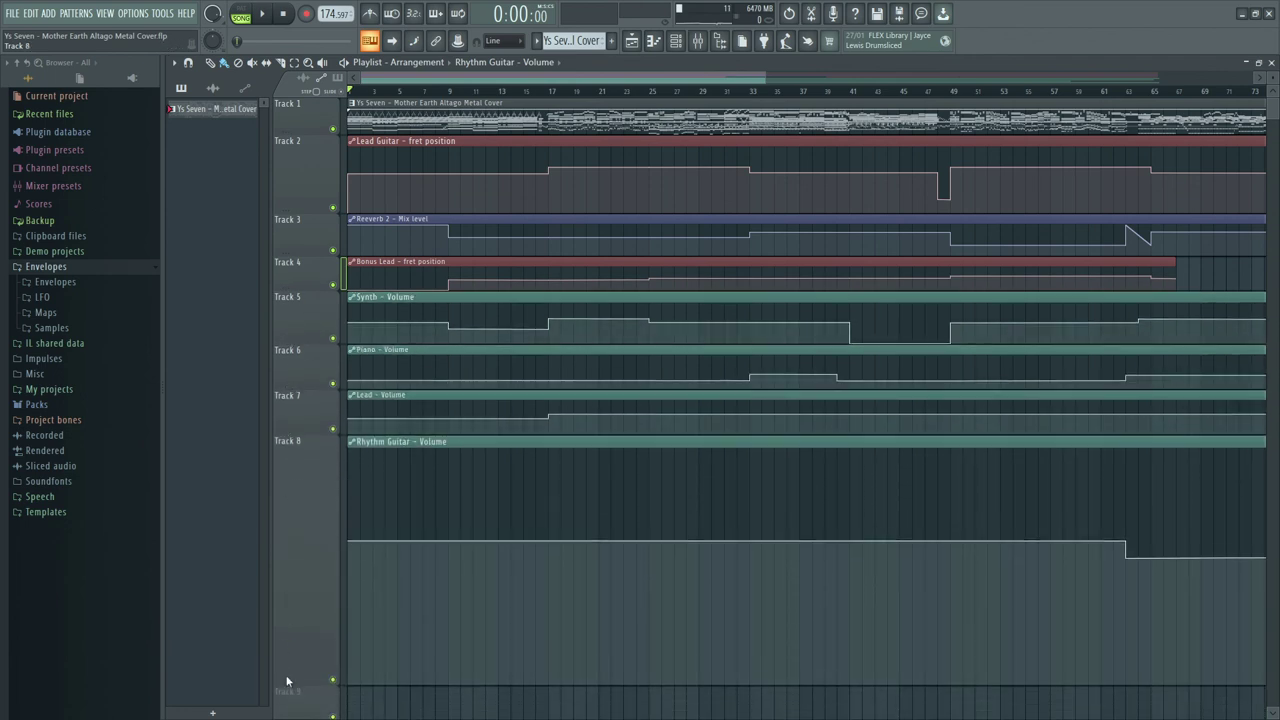
{"action": "left_click_drag", "start_coordinate": [287, 679], "coordinate": [283, 498]}
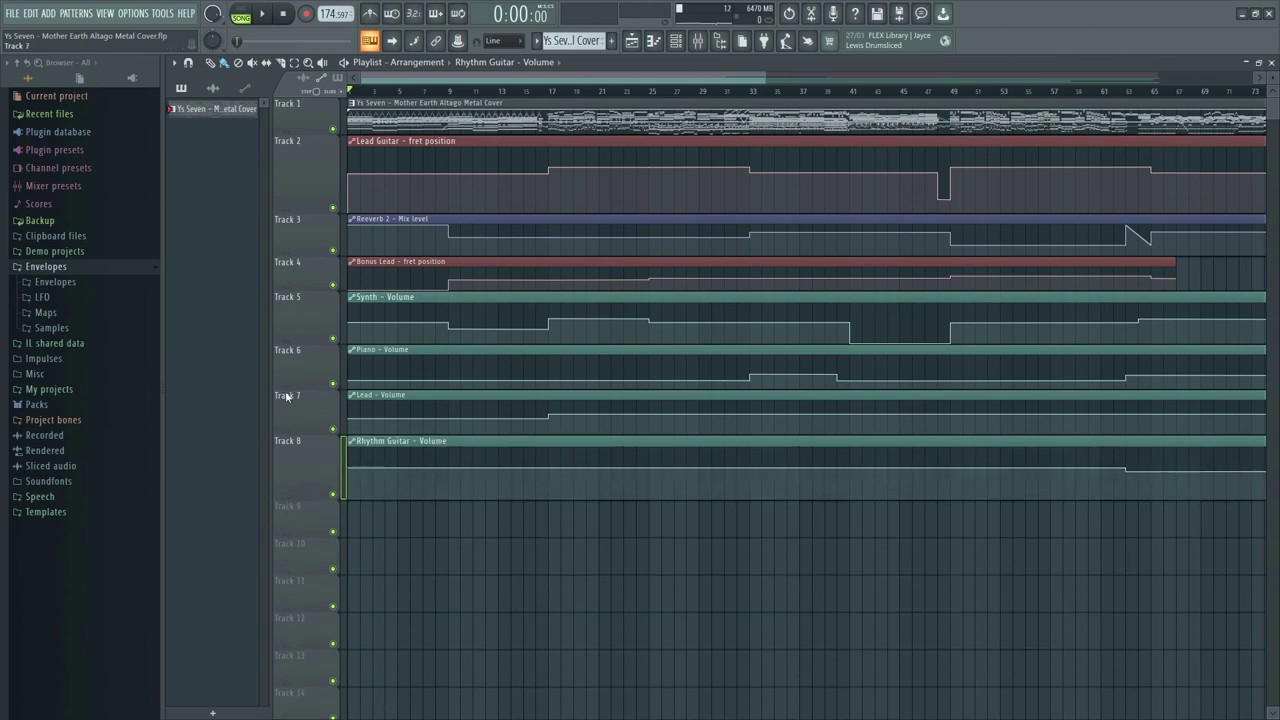
Step: Bring up the Lead Guitar piano roll with channel pitch in the control lane and play from around bar 17
{"action": "left_click", "coordinate": [638, 44]}
{"action": "left_click", "coordinate": [655, 41]}
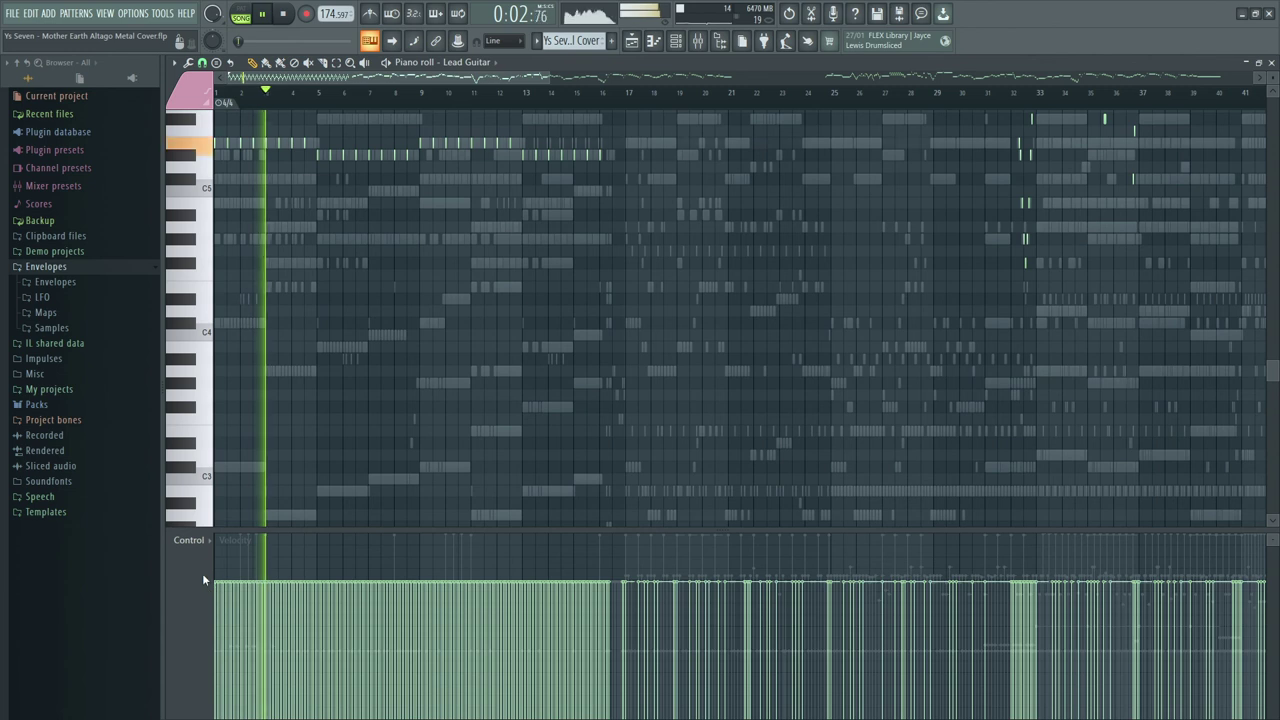
{"action": "left_click", "coordinate": [190, 540]}
{"action": "left_click", "coordinate": [320, 461]}
{"action": "scroll", "coordinate": [512, 97], "scroll_direction": "down", "scroll_amount": 2}
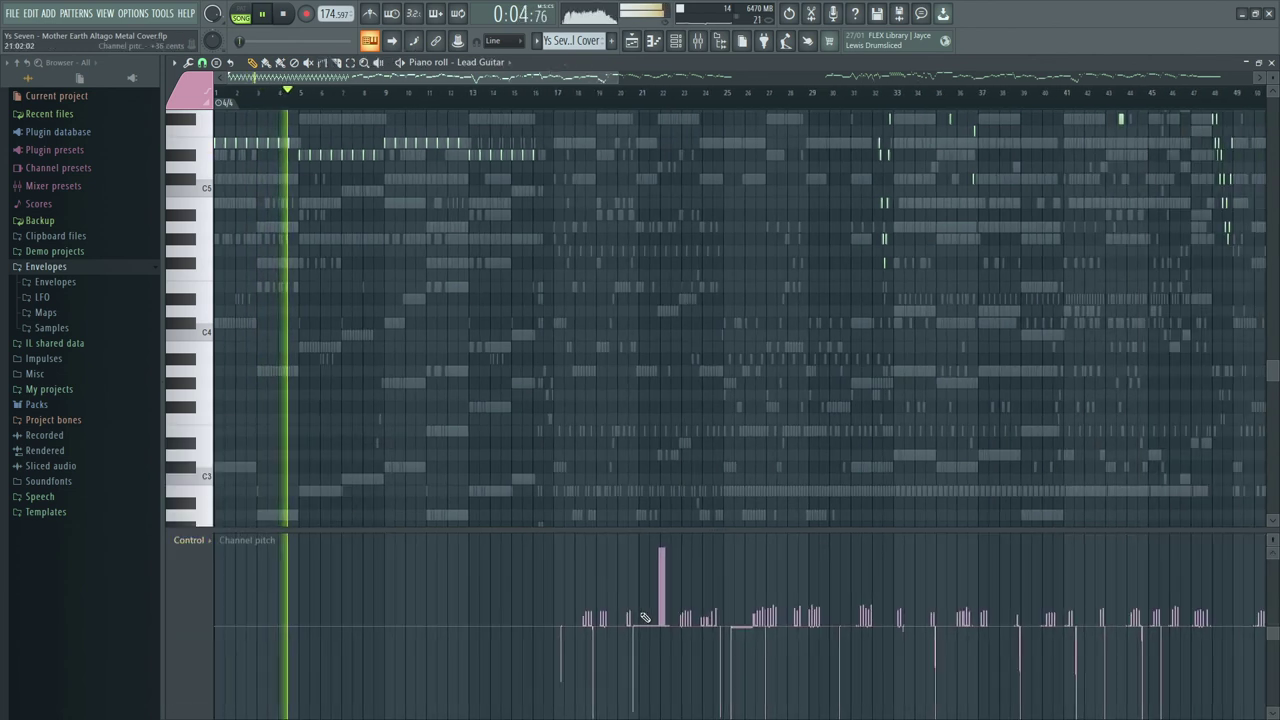
{"action": "scroll", "coordinate": [512, 97], "scroll_direction": "up", "scroll_amount": 1}
{"action": "left_click", "coordinate": [510, 95]}
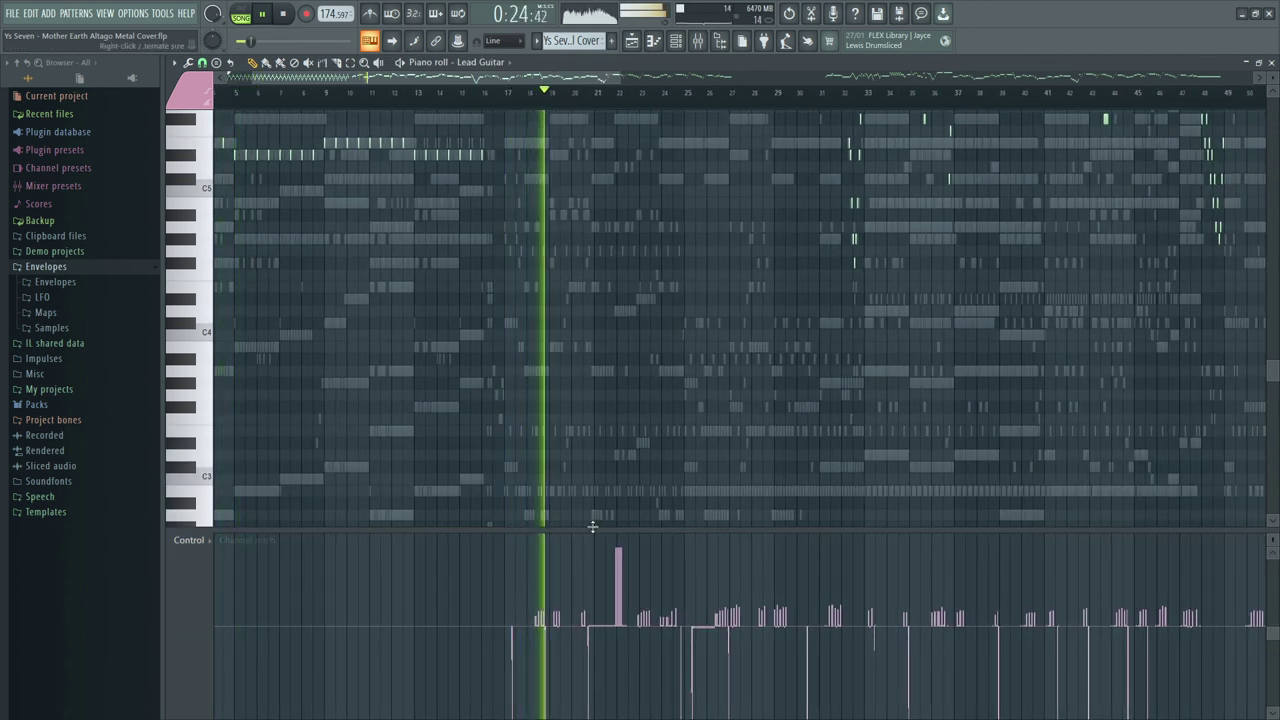
Step: Stop playback and examine the Lead Guitar channel pitch events closely between bars 17 and 25
{"action": "key", "text": "space"}
{"action": "scroll", "coordinate": [564, 667], "scroll_direction": "up", "scroll_amount": 2}
{"action": "scroll", "coordinate": [564, 667], "scroll_direction": "up", "scroll_amount": 1}
{"action": "right_click", "coordinate": [540, 648]}
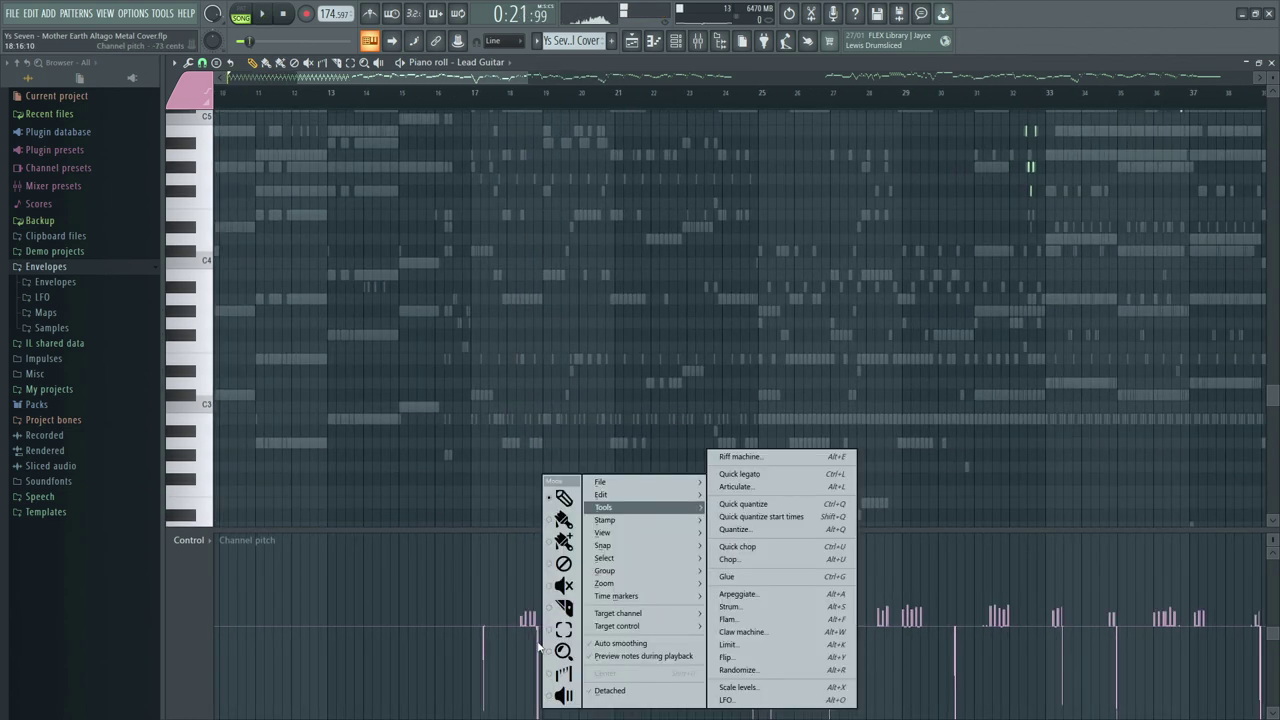
{"action": "left_click", "coordinate": [533, 645]}
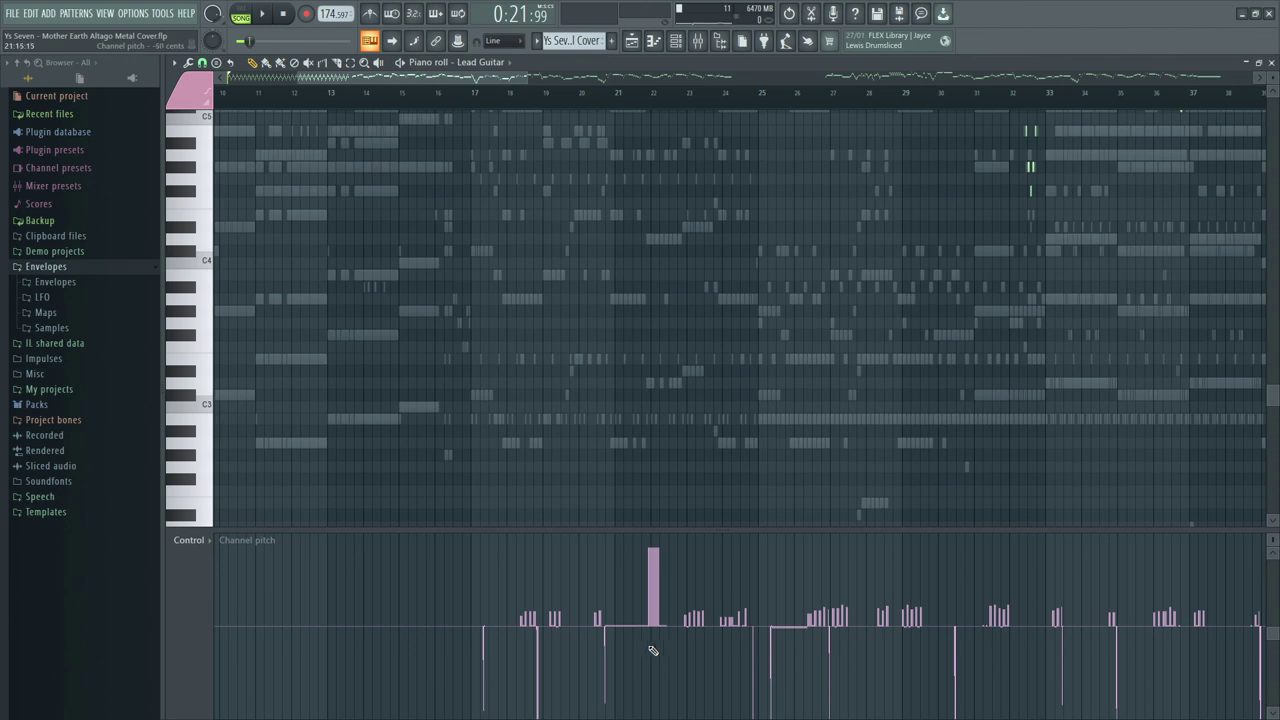
{"action": "key", "text": "space"}
Step: Switch the piano roll to Bonus Lead and on to Rhythm Guitar, showing note velocity in its control lane from bar 1
{"action": "left_click", "coordinate": [483, 62]}
{"action": "left_click", "coordinate": [521, 215]}
{"action": "left_click", "coordinate": [497, 66]}
{"action": "left_click", "coordinate": [521, 227]}
{"action": "left_click_drag", "start_coordinate": [463, 79], "coordinate": [380, 85]}
{"action": "left_click", "coordinate": [186, 540]}
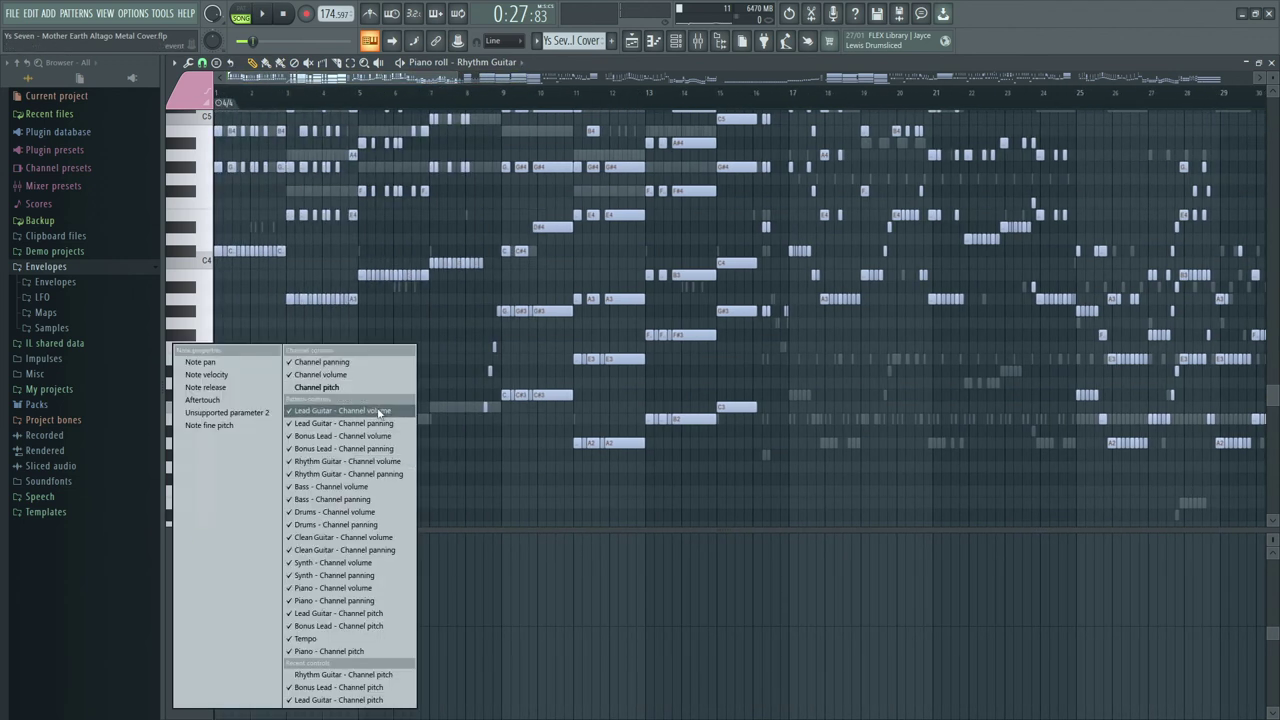
{"action": "left_click", "coordinate": [240, 376]}
Step: Play the Rhythm Guitar part and examine its notes and velocities from bar 4 and around bar 33
{"action": "scroll", "coordinate": [389, 237], "scroll_direction": "up", "scroll_amount": 4}
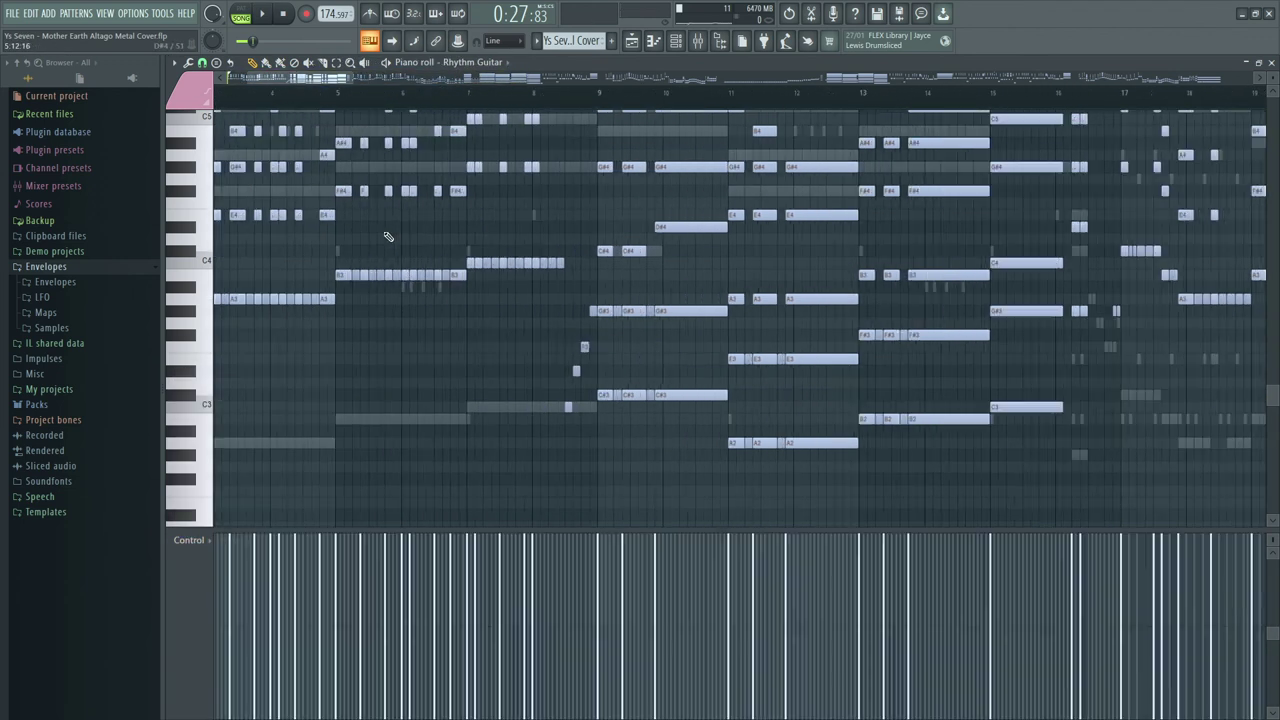
{"action": "scroll", "coordinate": [418, 400], "scroll_direction": "up", "scroll_amount": 6}
{"action": "key", "text": "space"}
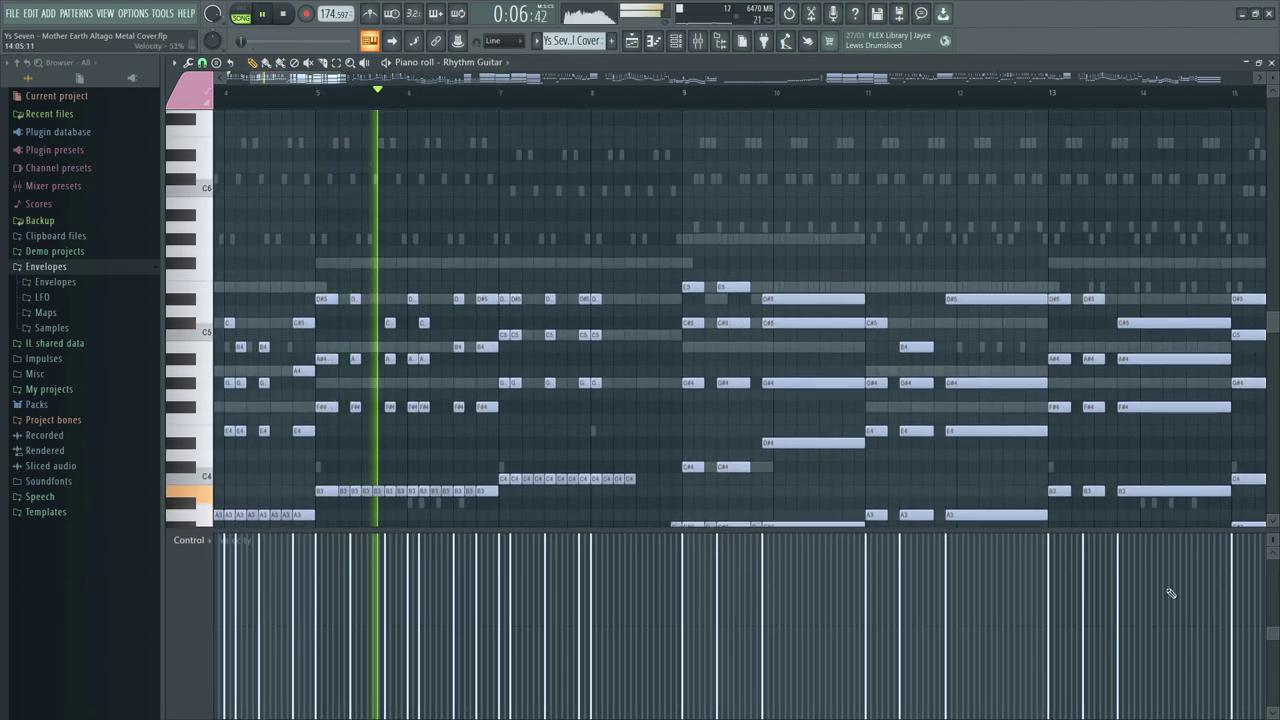
{"action": "left_click_drag", "start_coordinate": [1272, 541], "coordinate": [1272, 574]}
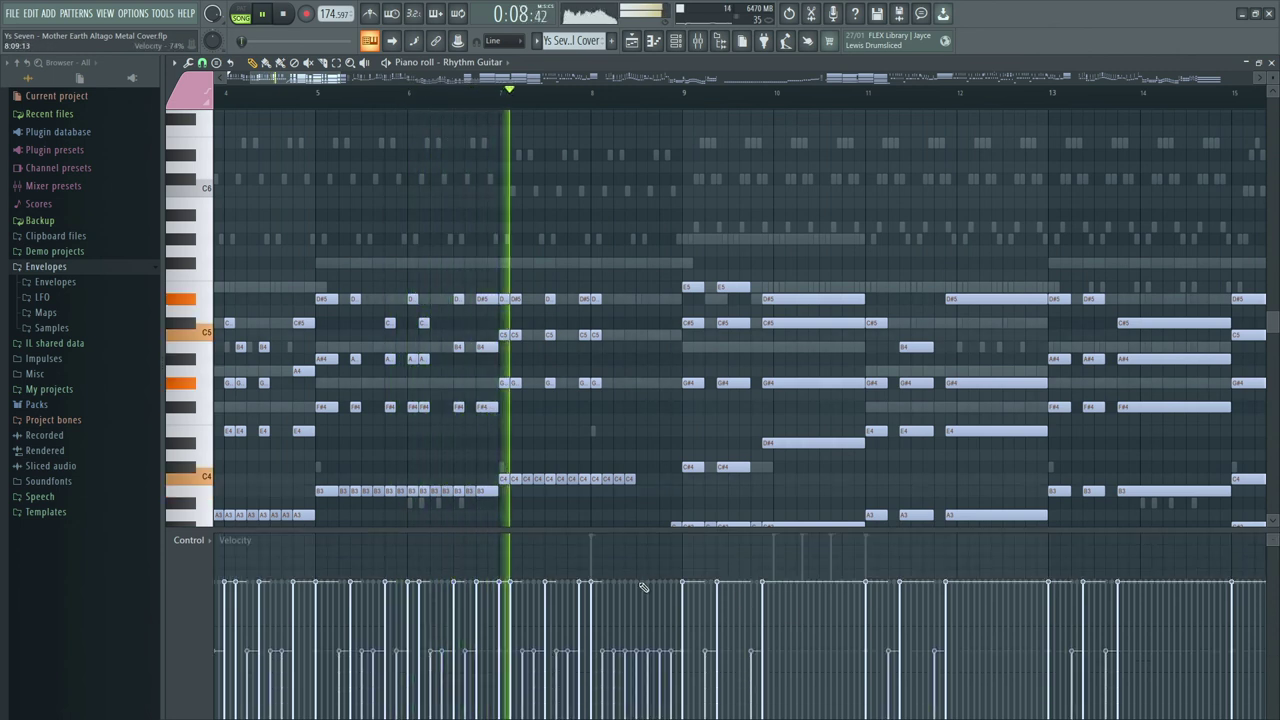
{"action": "left_click_drag", "start_coordinate": [310, 81], "coordinate": [542, 89]}
{"action": "left_click", "coordinate": [455, 94]}
{"action": "scroll", "coordinate": [536, 140], "scroll_direction": "down", "scroll_amount": 3}
{"action": "scroll", "coordinate": [557, 91], "scroll_direction": "down", "scroll_amount": 2}
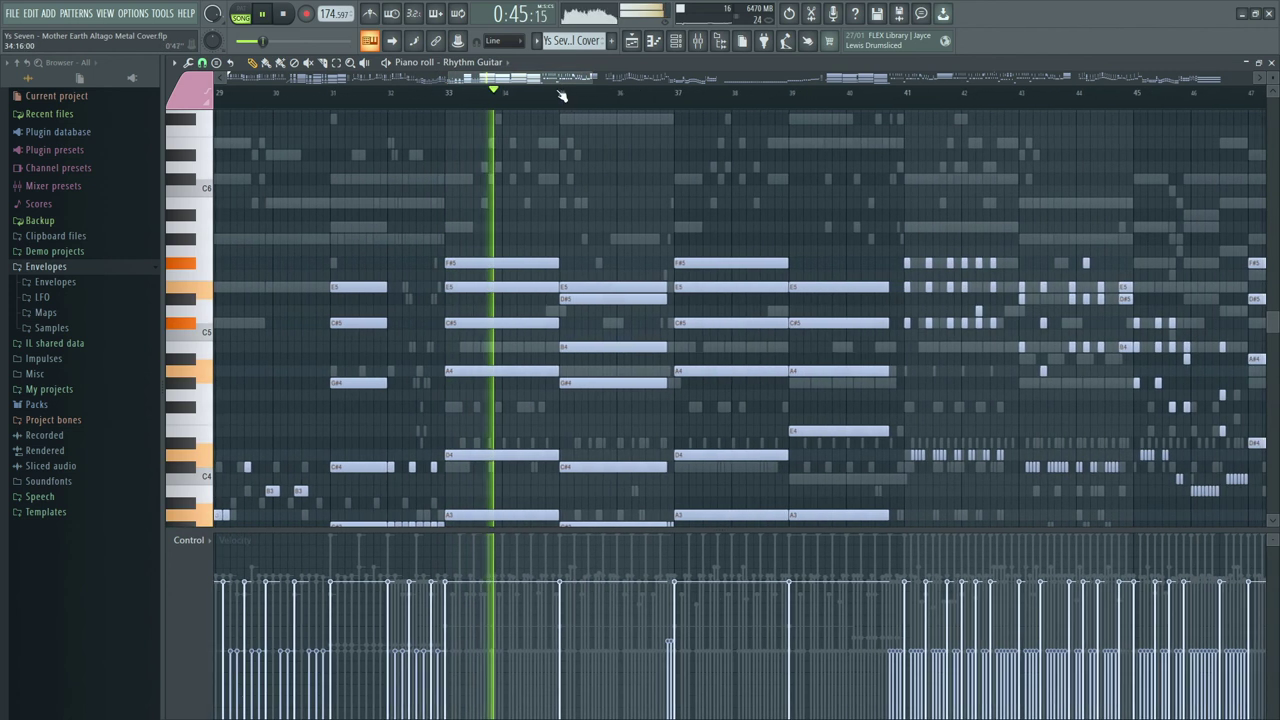
{"action": "scroll", "coordinate": [621, 140], "scroll_direction": "down", "scroll_amount": 4}
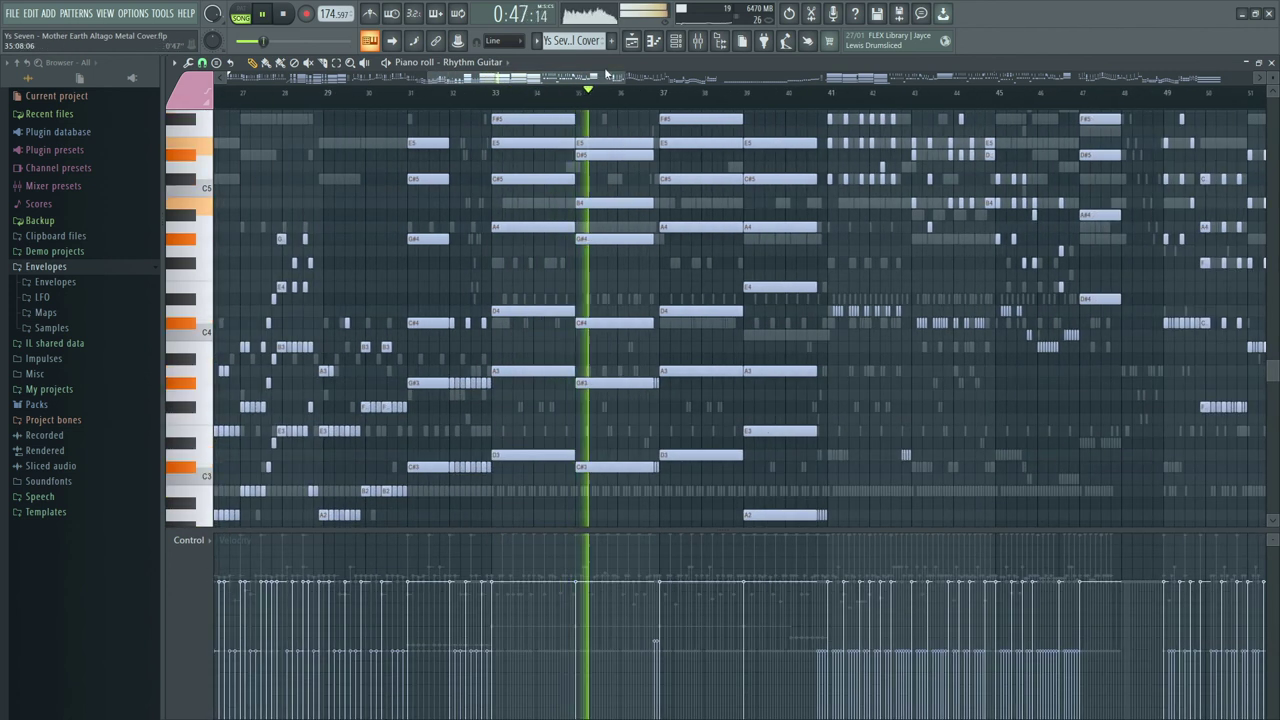
Step: Switch the piano roll to Bass and review the Bass mixer track's Guitar Rig 5 preset and amp settings
{"action": "left_click", "coordinate": [474, 62]}
{"action": "left_click", "coordinate": [504, 238]}
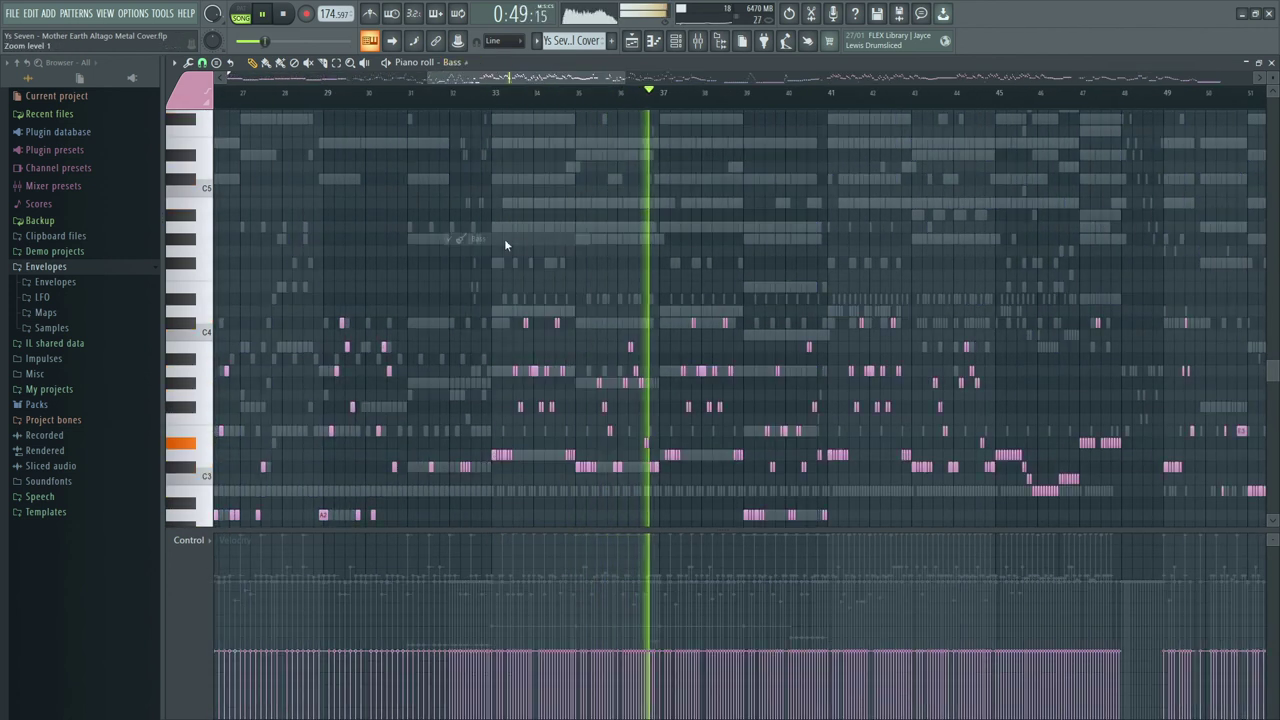
{"action": "key", "text": "F9"}
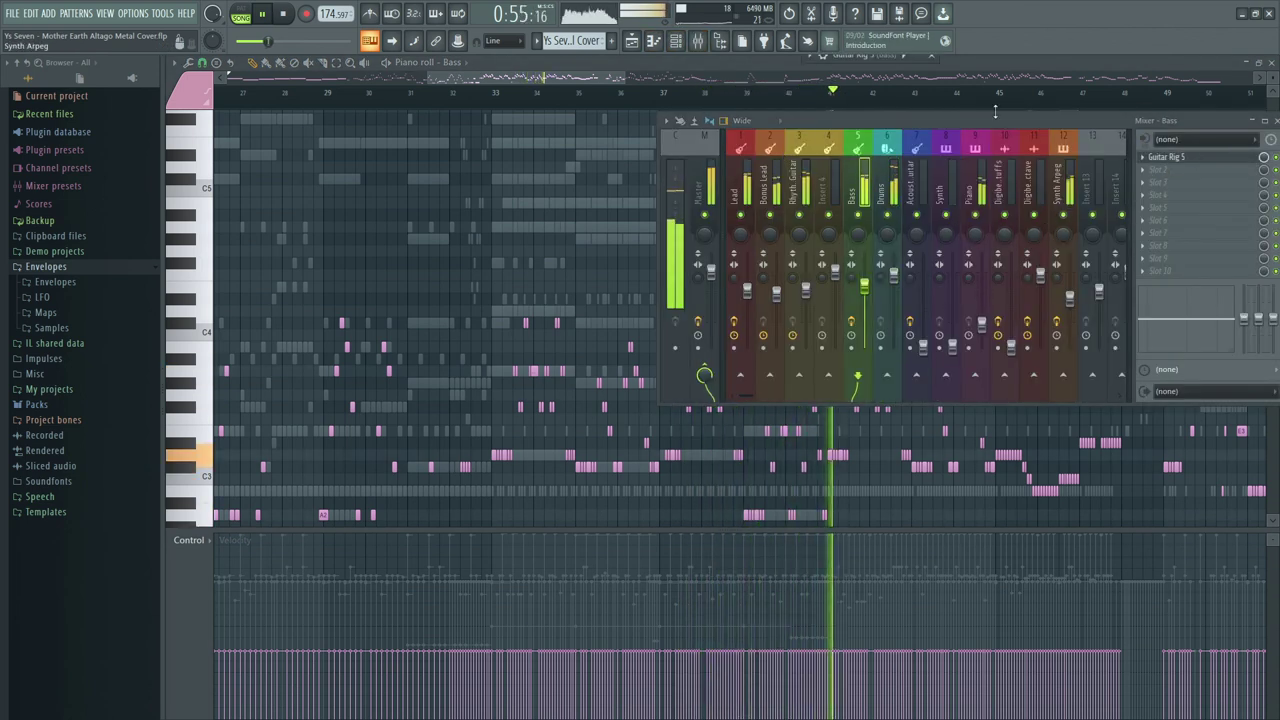
{"action": "left_click_drag", "start_coordinate": [978, 67], "coordinate": [501, 138]}
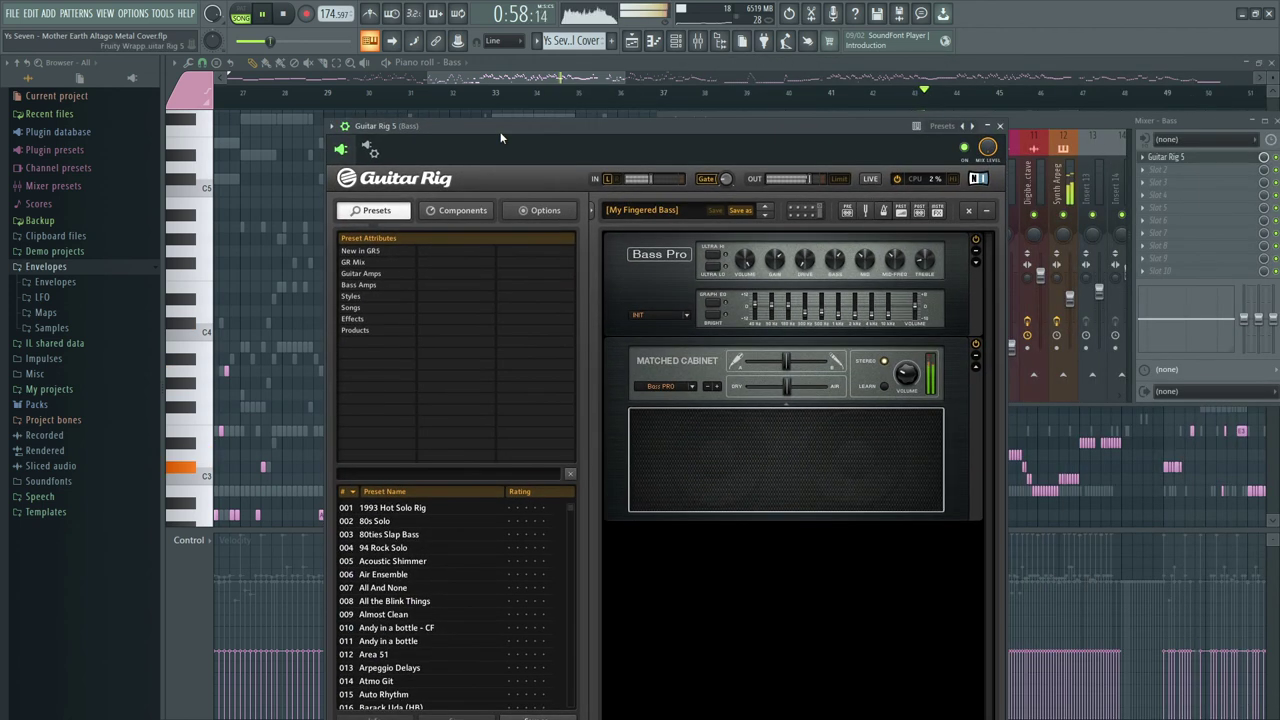
{"action": "left_click", "coordinate": [999, 125]}
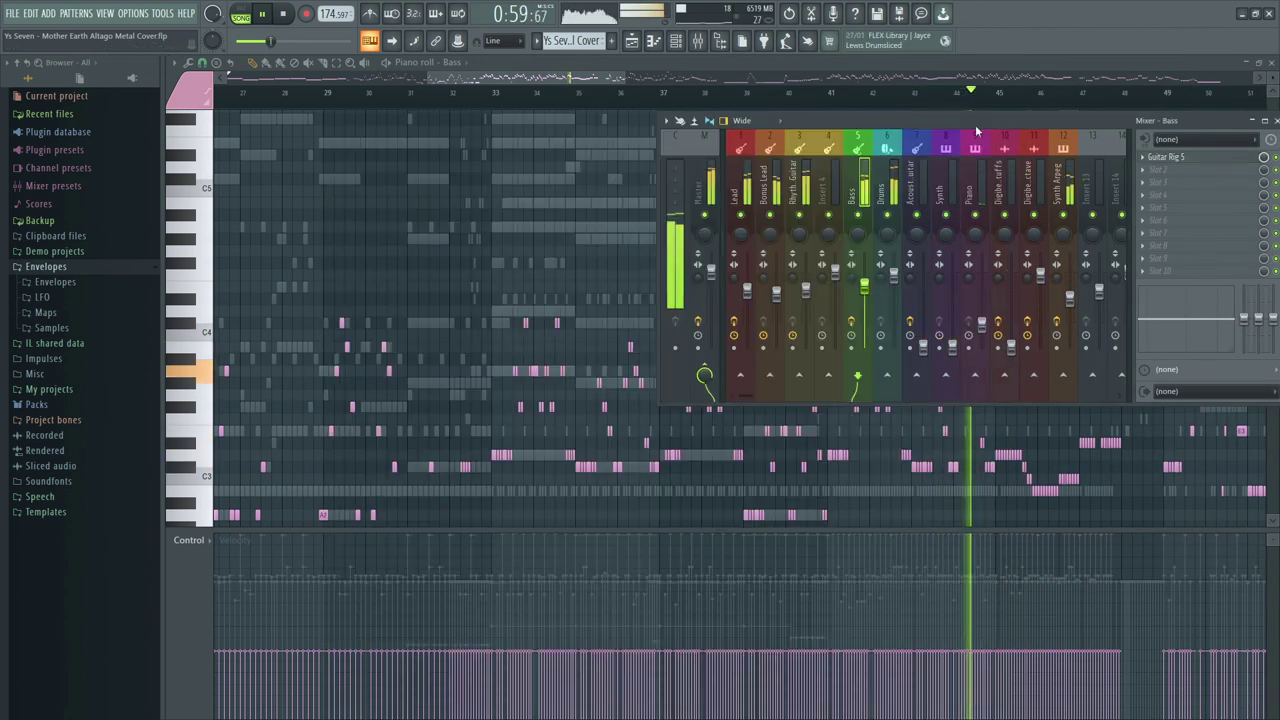
{"action": "left_click", "coordinate": [697, 45]}
Step: Switch the piano roll to Drums, examine the notes and velocities from bar 33 to 58, and list the available control properties
{"action": "left_click", "coordinate": [676, 42]}
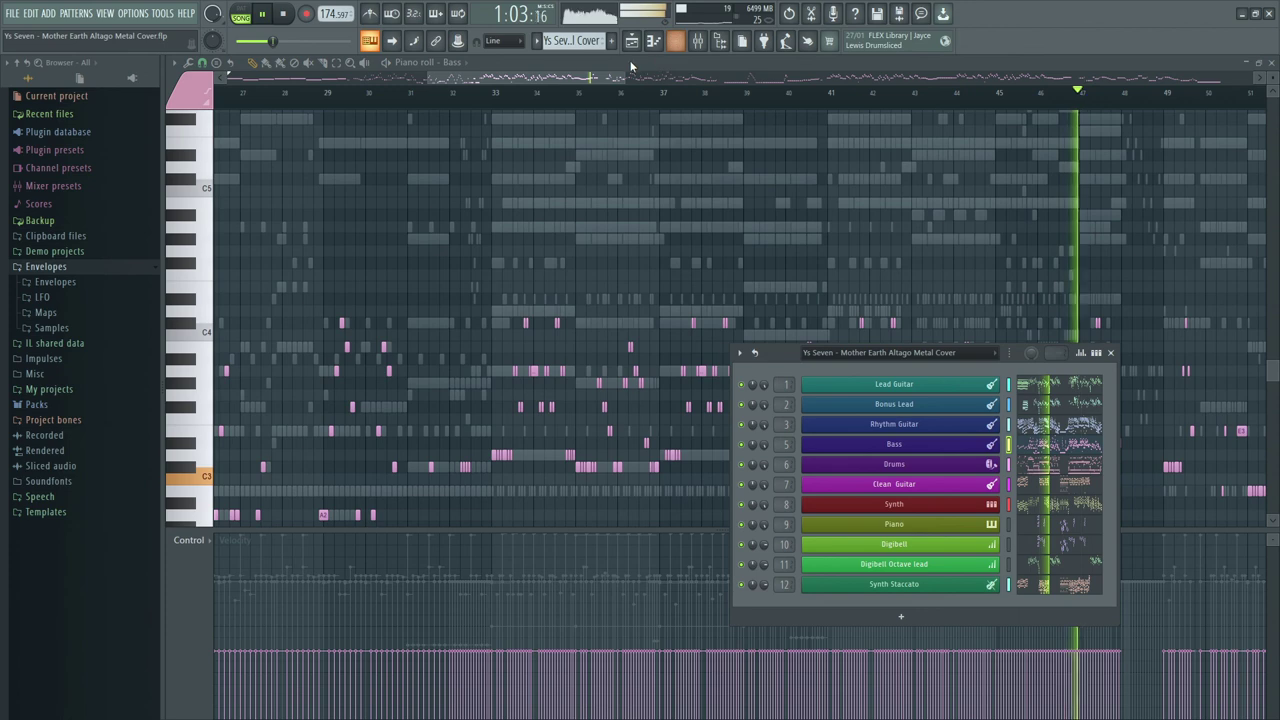
{"action": "left_click", "coordinate": [450, 63]}
{"action": "left_click", "coordinate": [484, 252]}
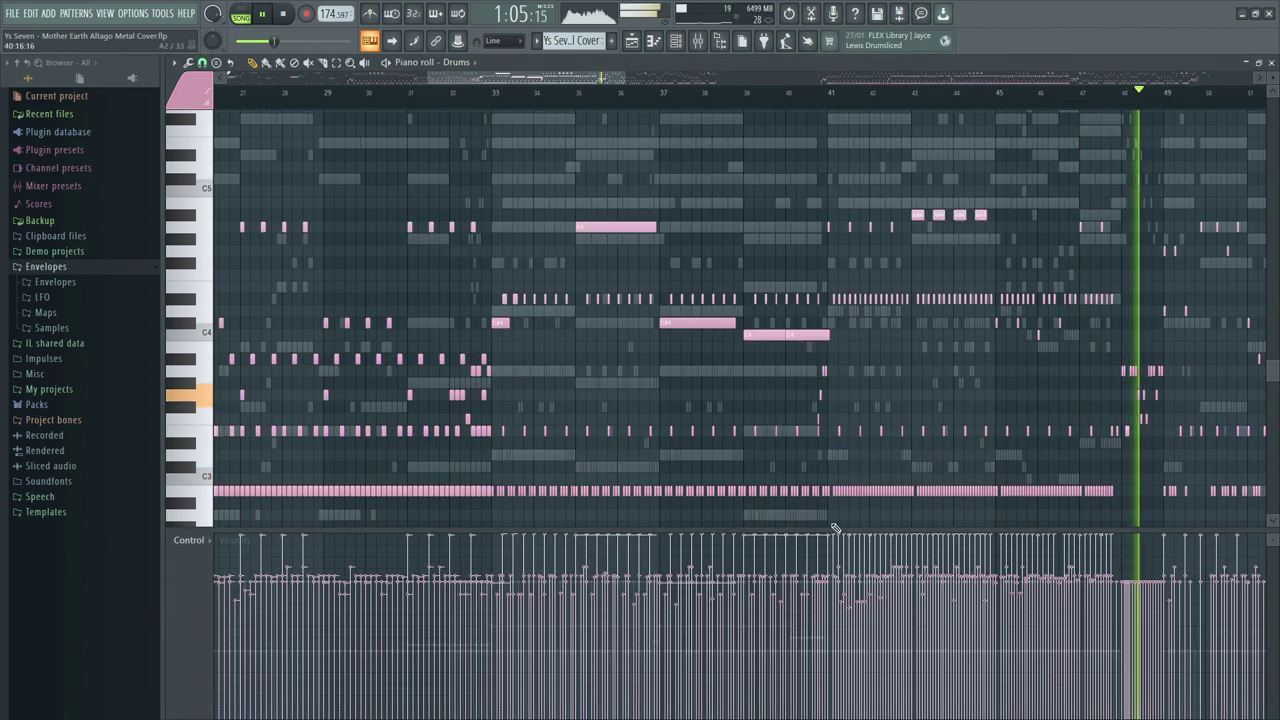
{"action": "scroll", "coordinate": [880, 546], "scroll_direction": "down", "scroll_amount": 2}
{"action": "scroll", "coordinate": [857, 608], "scroll_direction": "up", "scroll_amount": 4}
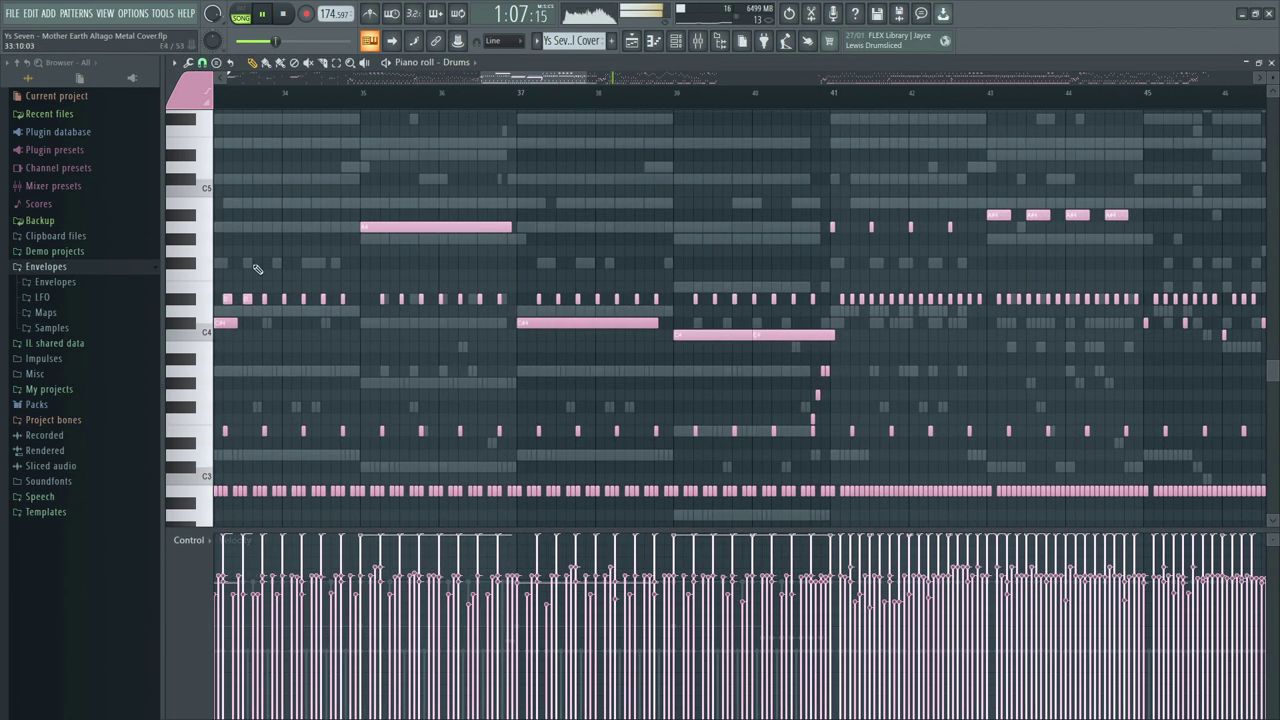
{"action": "left_click_drag", "start_coordinate": [520, 78], "coordinate": [628, 84]}
{"action": "scroll", "coordinate": [697, 131], "scroll_direction": "down", "scroll_amount": 4}
{"action": "scroll", "coordinate": [697, 131], "scroll_direction": "up", "scroll_amount": 1}
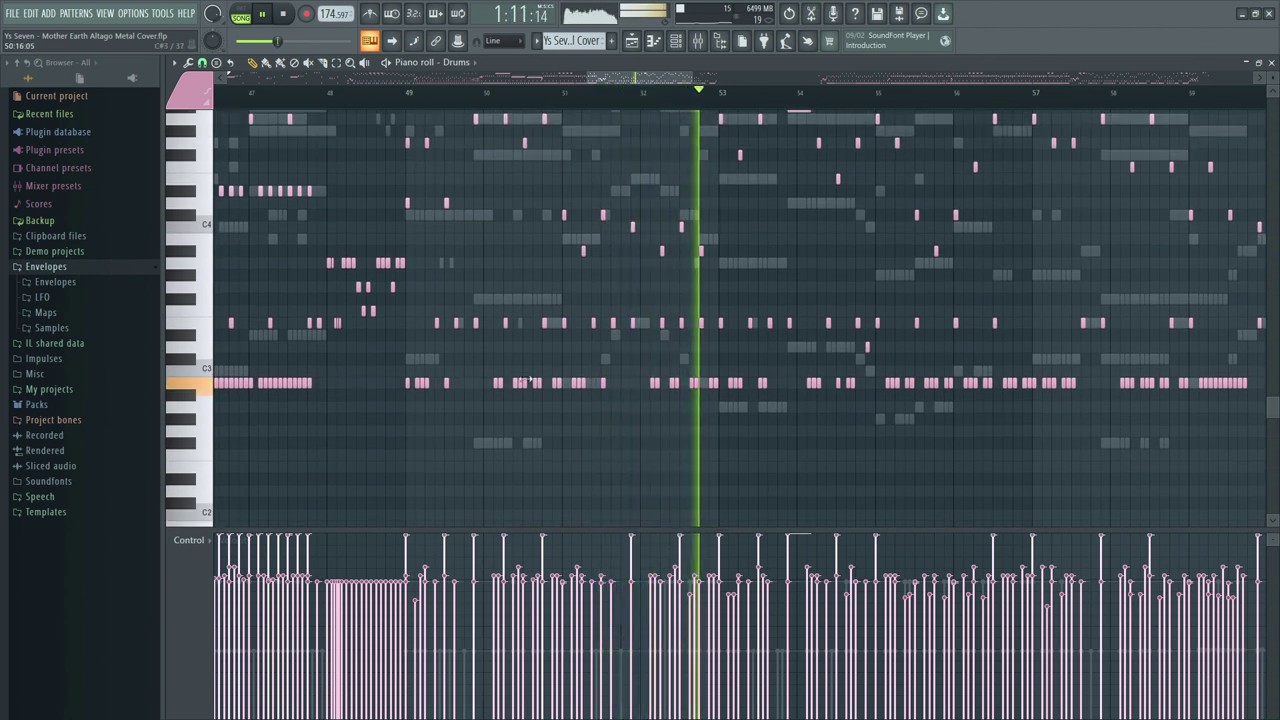
{"action": "left_click", "coordinate": [181, 545]}
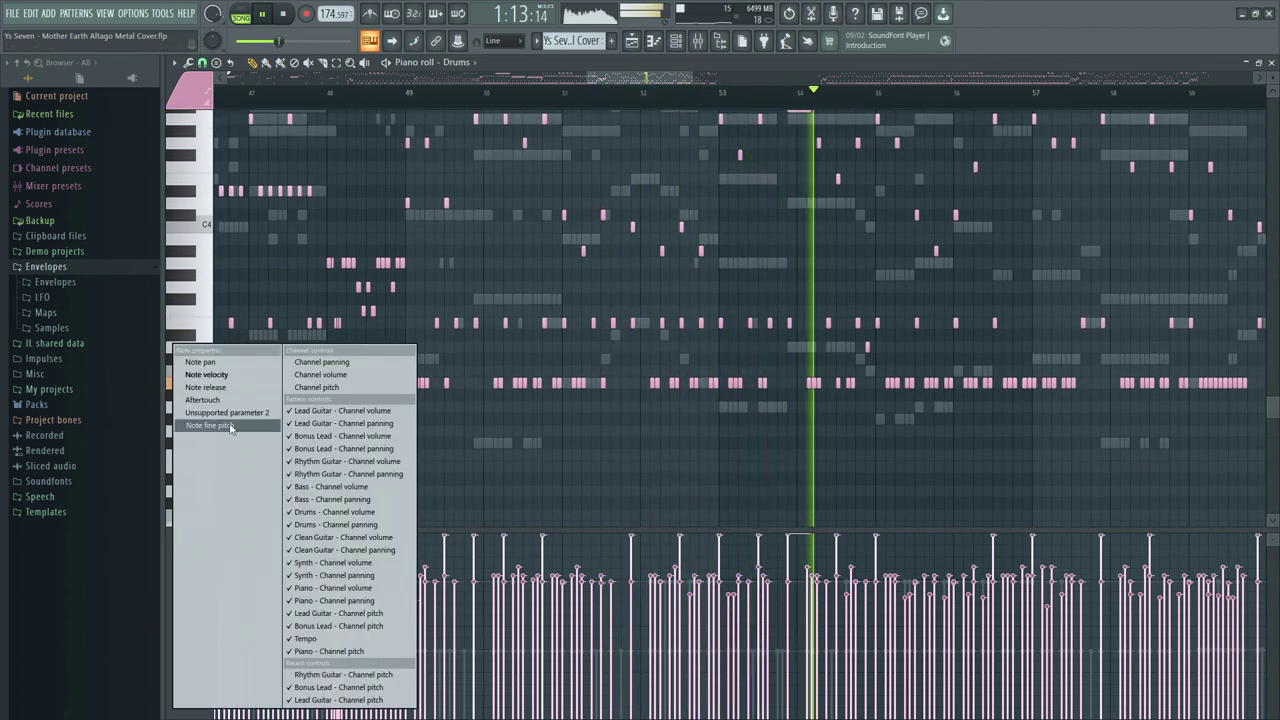
Step: Examine the Clean Guitar notes from about bar 64, then play on with the Synth notes in the piano roll
{"action": "left_click", "coordinate": [465, 62]}
{"action": "left_click", "coordinate": [500, 257]}
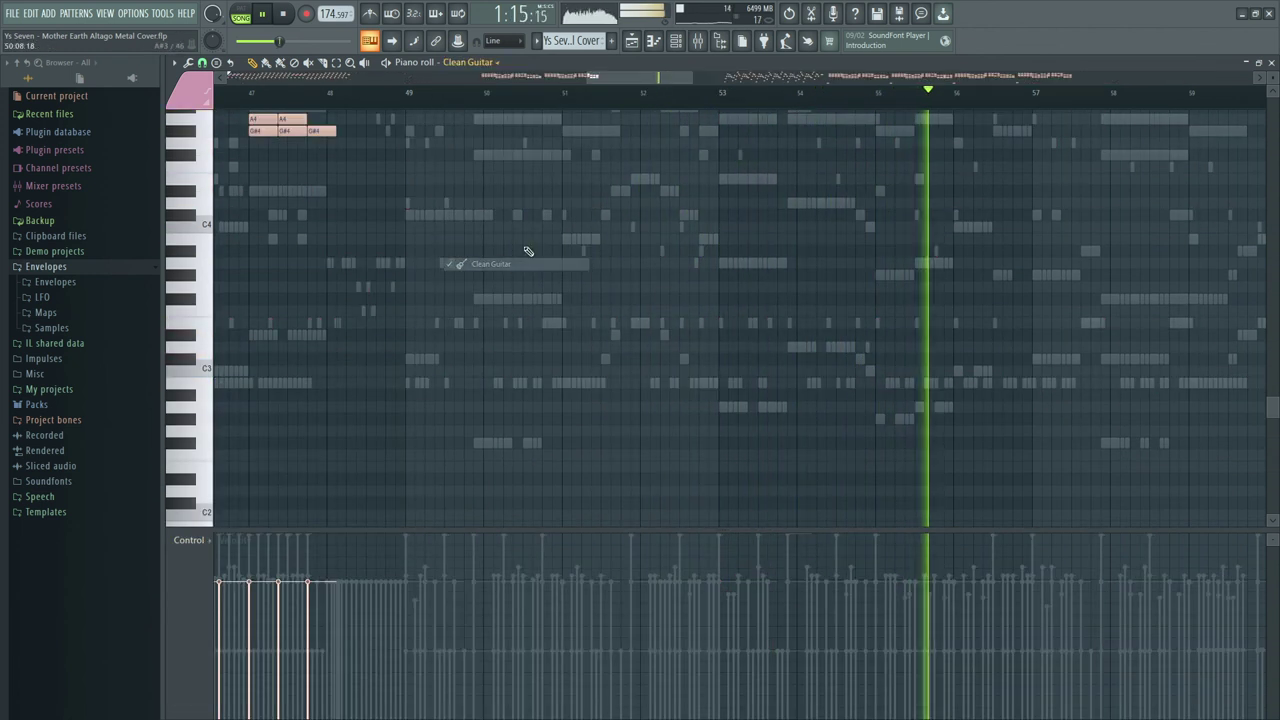
{"action": "left_click_drag", "start_coordinate": [621, 77], "coordinate": [712, 80]}
{"action": "key", "text": "space"}
{"action": "left_click", "coordinate": [470, 62]}
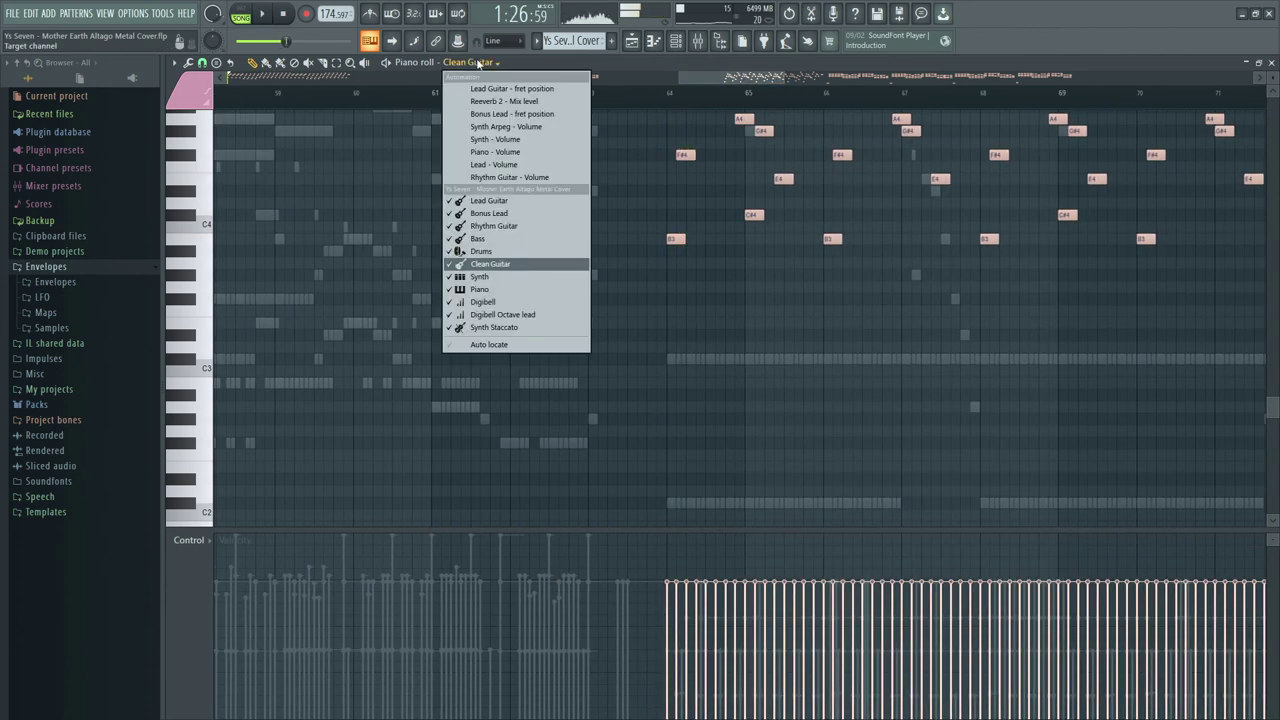
{"action": "left_click", "coordinate": [527, 277]}
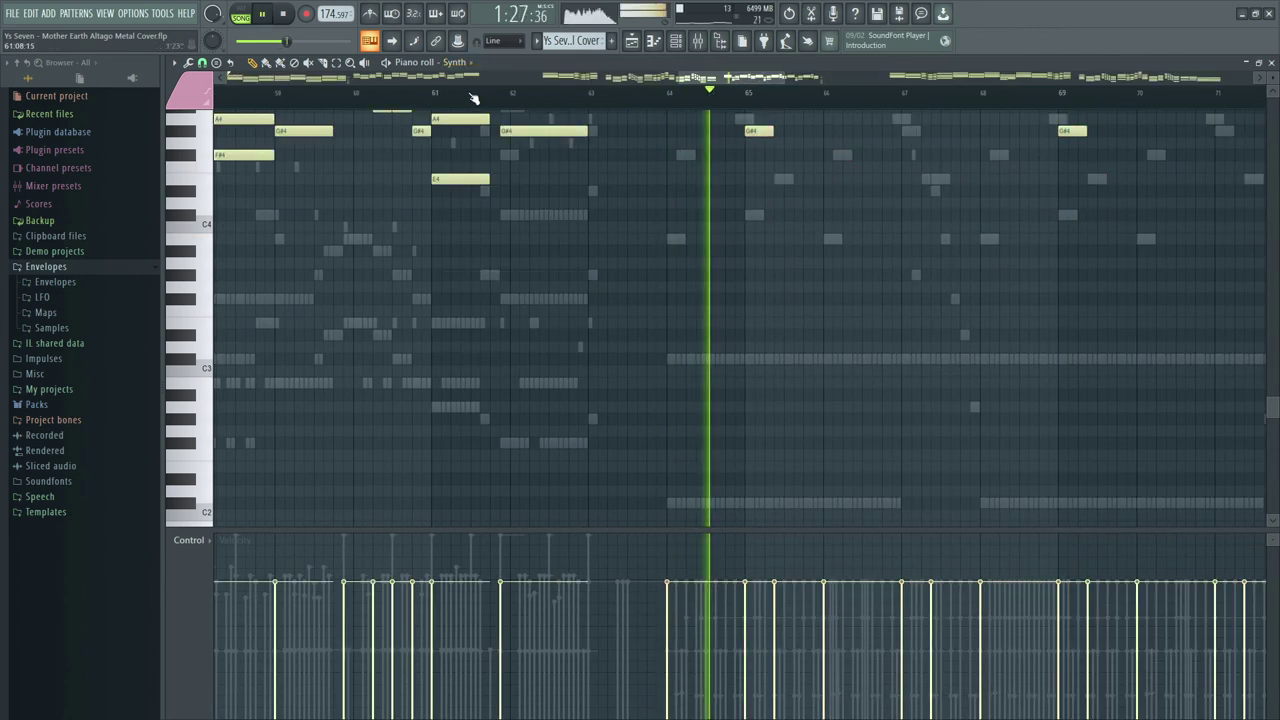
Step: Switch the piano roll to Piano and follow its notes between about bars 64 and 77 during playback
{"action": "left_click", "coordinate": [464, 62]}
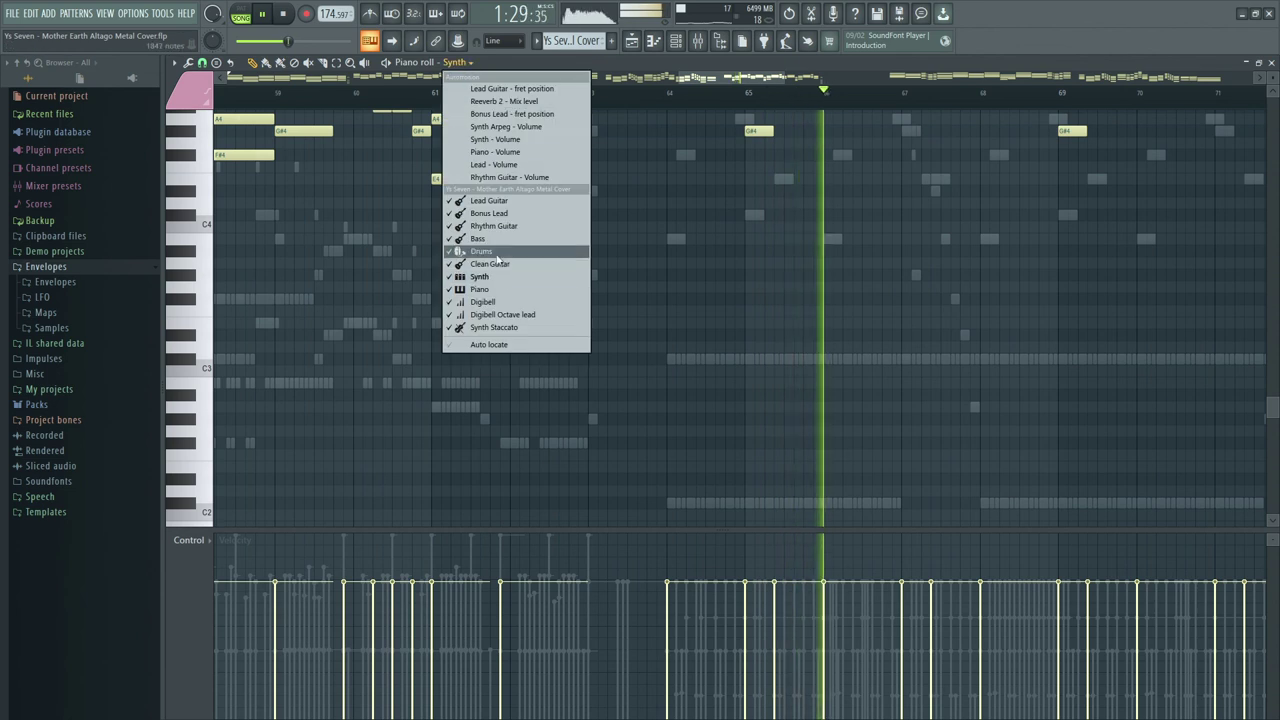
{"action": "left_click", "coordinate": [480, 289]}
{"action": "left_click_drag", "start_coordinate": [725, 76], "coordinate": [789, 88]}
{"action": "scroll", "coordinate": [780, 166], "scroll_direction": "up", "scroll_amount": 3}
{"action": "left_click", "coordinate": [801, 91]}
{"action": "left_click_drag", "start_coordinate": [821, 80], "coordinate": [858, 86]}
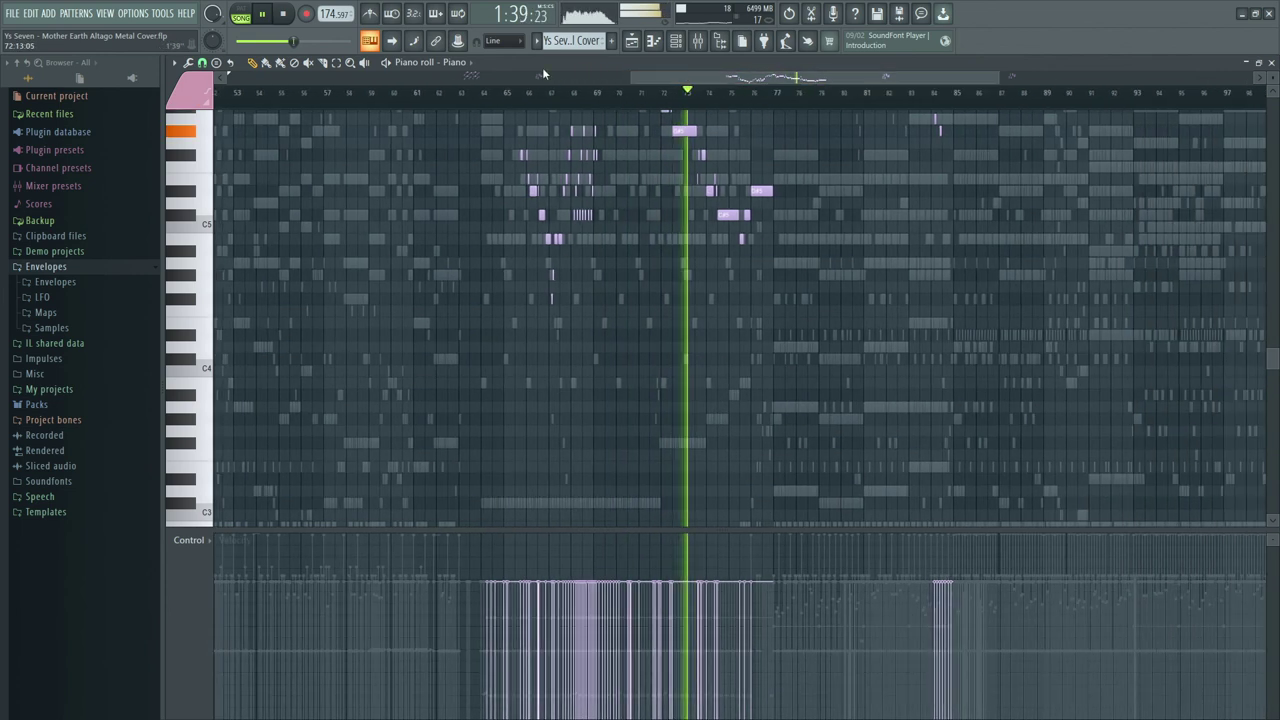
Step: Switch the piano roll to Digibell and on to Digibell Octave lead, and examine the octave lead's notes from about bar 17
{"action": "left_click", "coordinate": [445, 62]}
{"action": "left_click", "coordinate": [489, 301]}
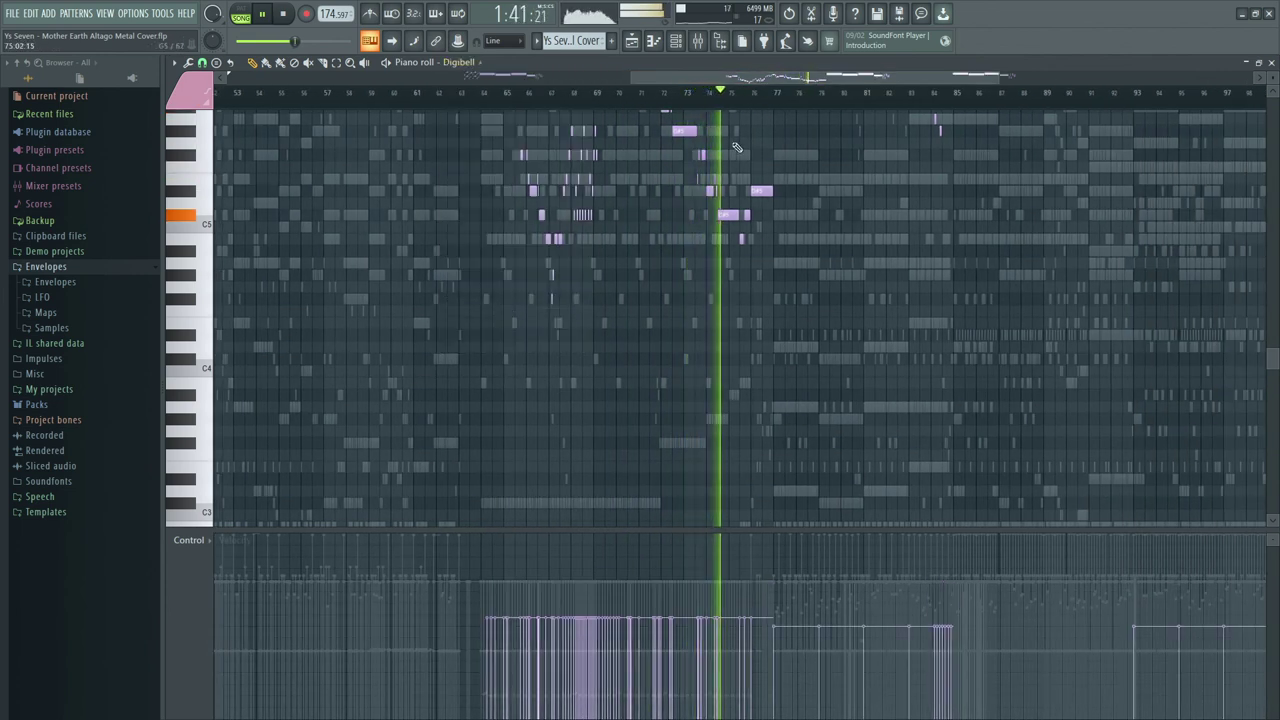
{"action": "left_click", "coordinate": [459, 62]}
{"action": "left_click", "coordinate": [507, 314]}
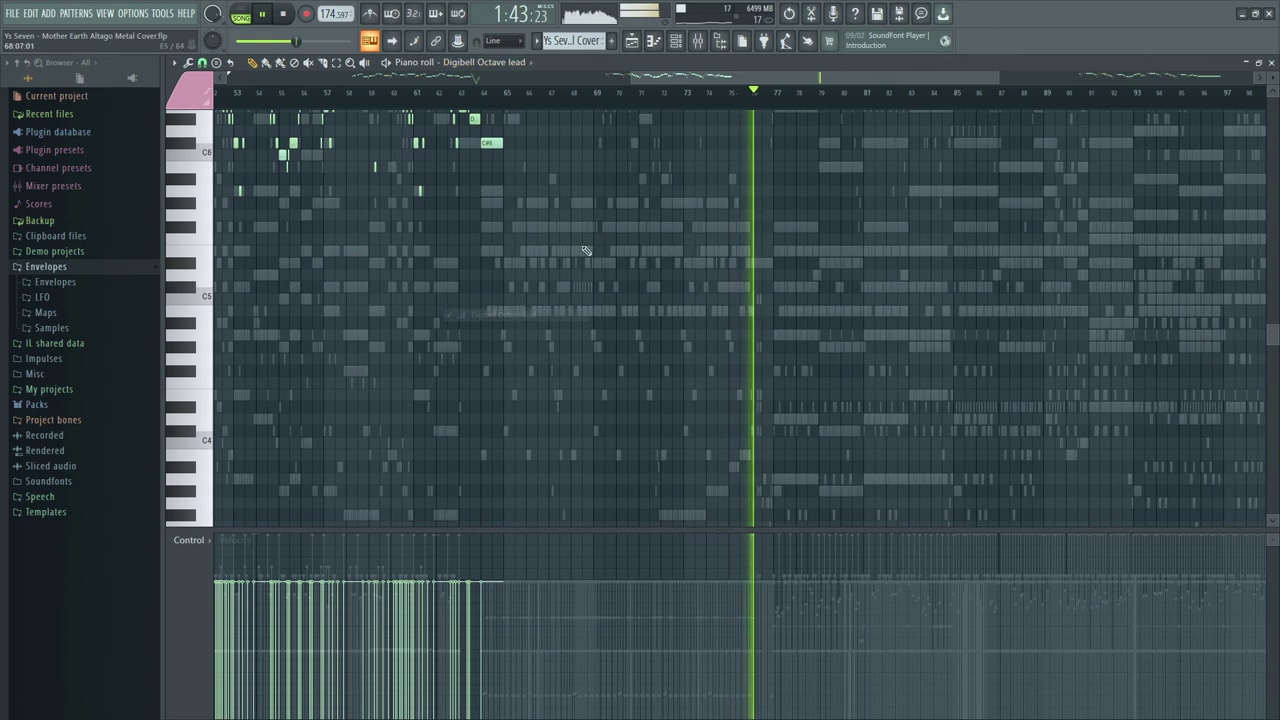
{"action": "left_click_drag", "start_coordinate": [815, 80], "coordinate": [450, 92]}
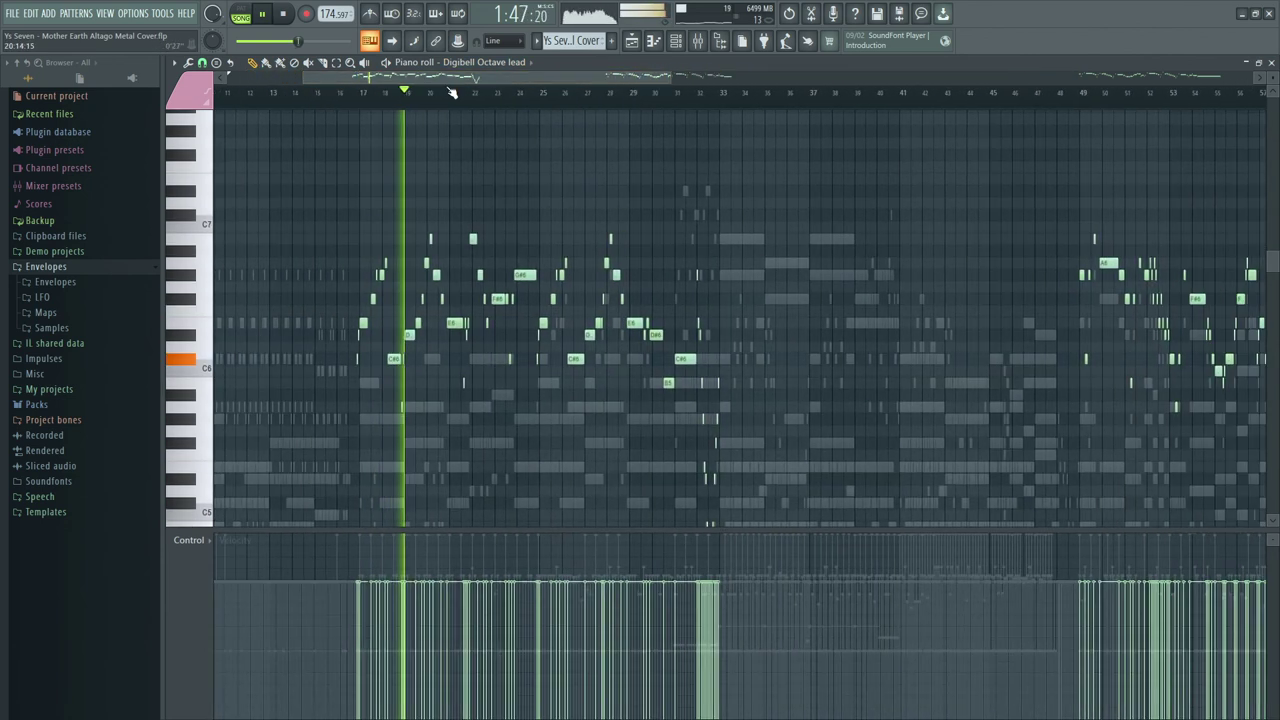
Step: Switch the piano roll to Synth Staccato and follow its notes during playback from bar 77
{"action": "left_click", "coordinate": [470, 62]}
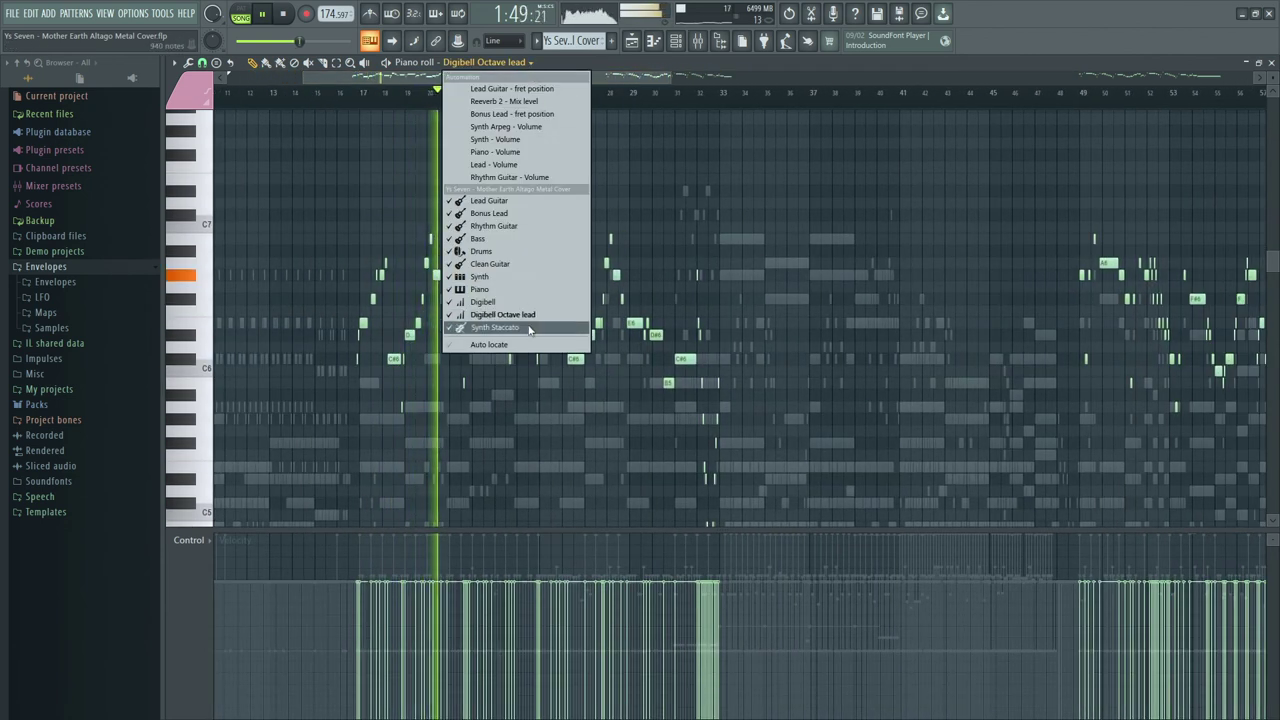
{"action": "left_click", "coordinate": [527, 327]}
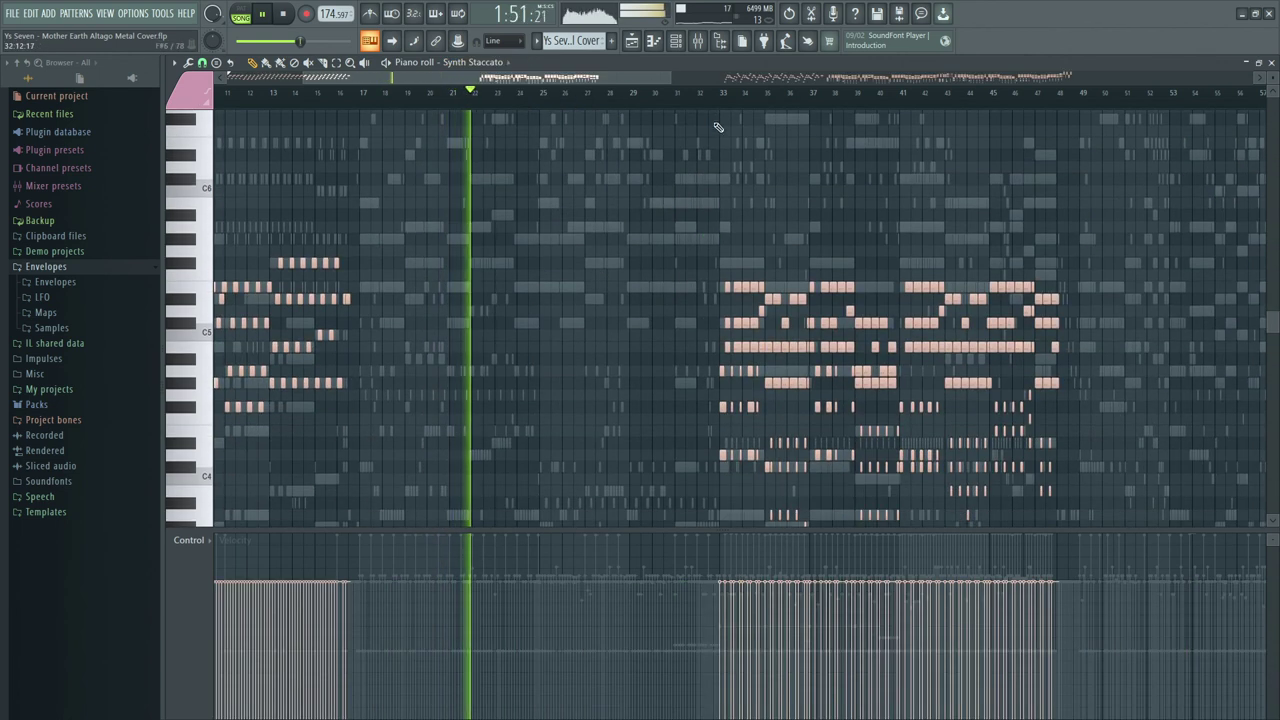
{"action": "left_click_drag", "start_coordinate": [634, 78], "coordinate": [941, 96]}
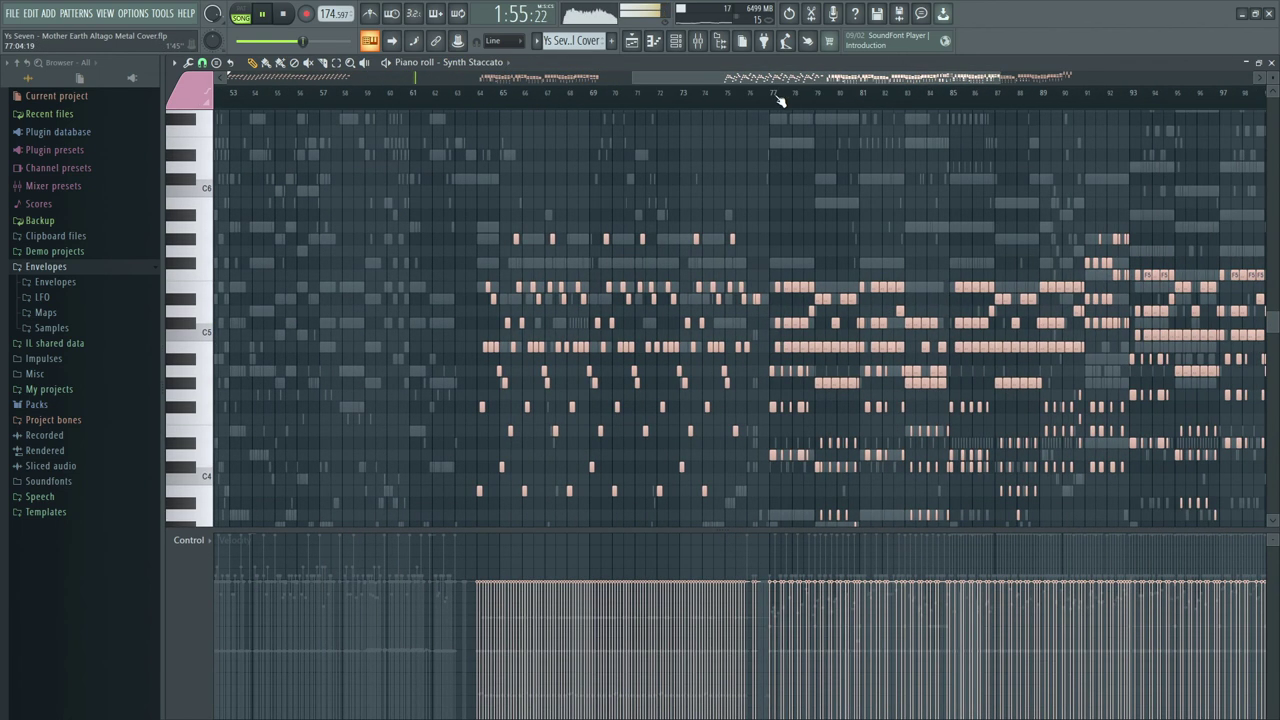
{"action": "left_click", "coordinate": [774, 94]}
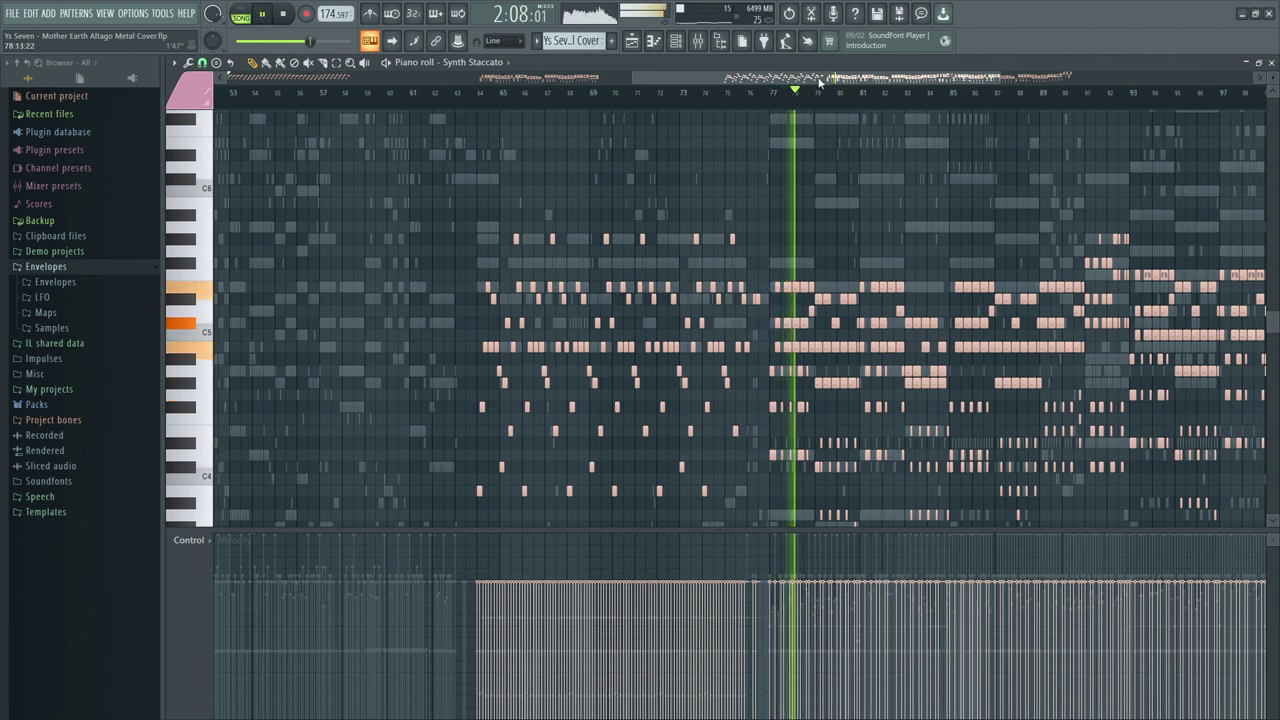
{"action": "left_click_drag", "start_coordinate": [819, 80], "coordinate": [889, 82]}
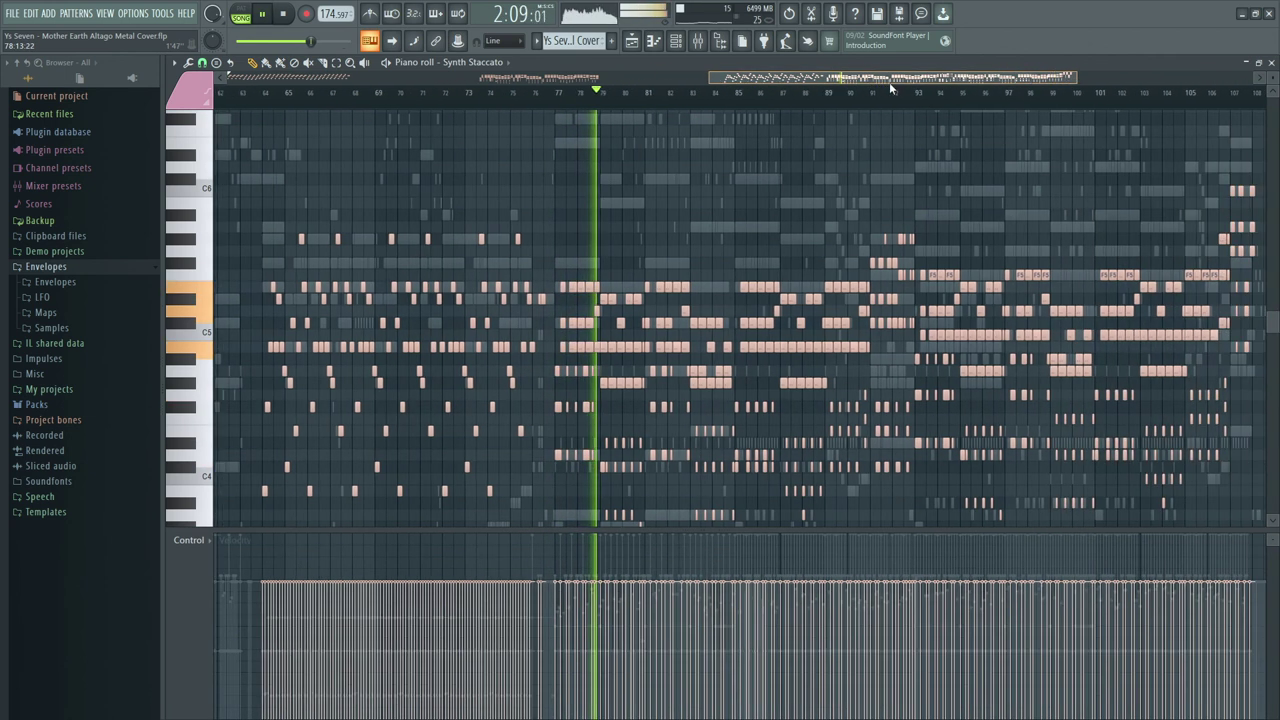
Step: Switch the piano roll to Lead Guitar and show its Channel pitch control data
{"action": "left_click", "coordinate": [470, 62]}
{"action": "left_click", "coordinate": [489, 200]}
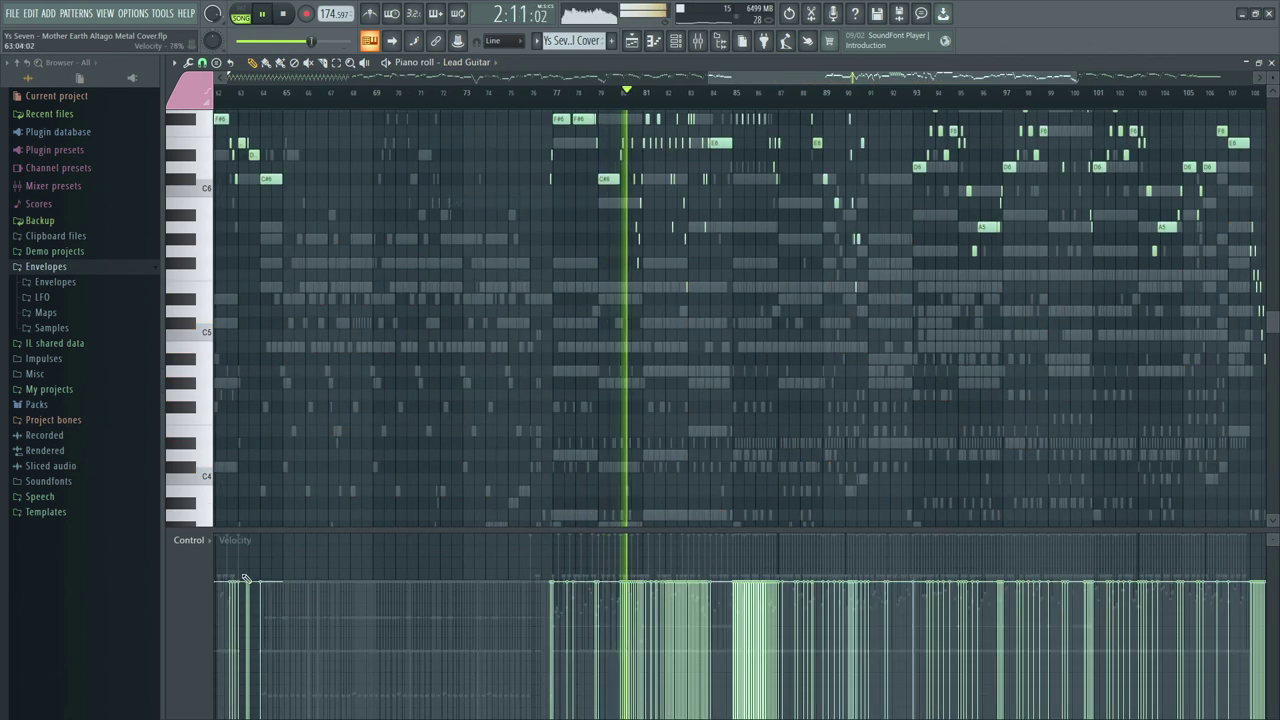
{"action": "left_click", "coordinate": [189, 540]}
{"action": "left_click", "coordinate": [347, 384]}
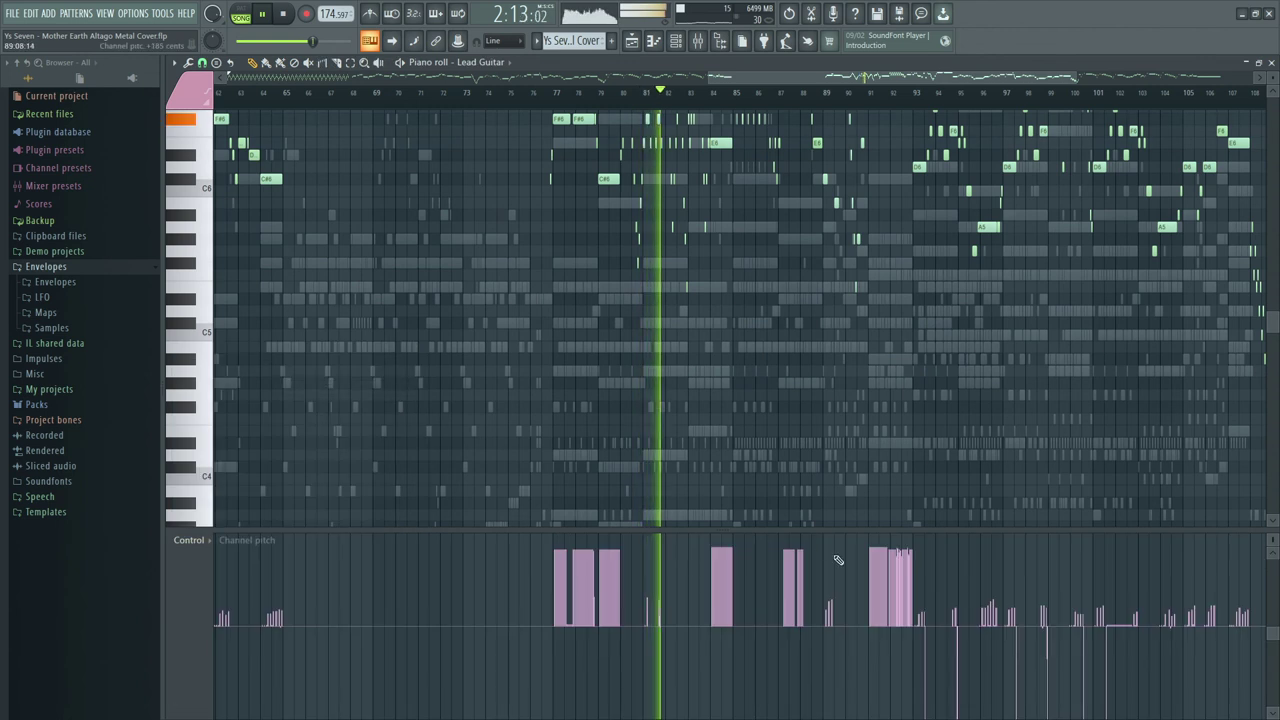
Step: Follow the Lead Guitar notes and channel pitch bends during playback between about bars 80 and 98
{"action": "left_click_drag", "start_coordinate": [788, 79], "coordinate": [811, 80]}
{"action": "scroll", "coordinate": [806, 290], "scroll_direction": "up", "scroll_amount": 5}
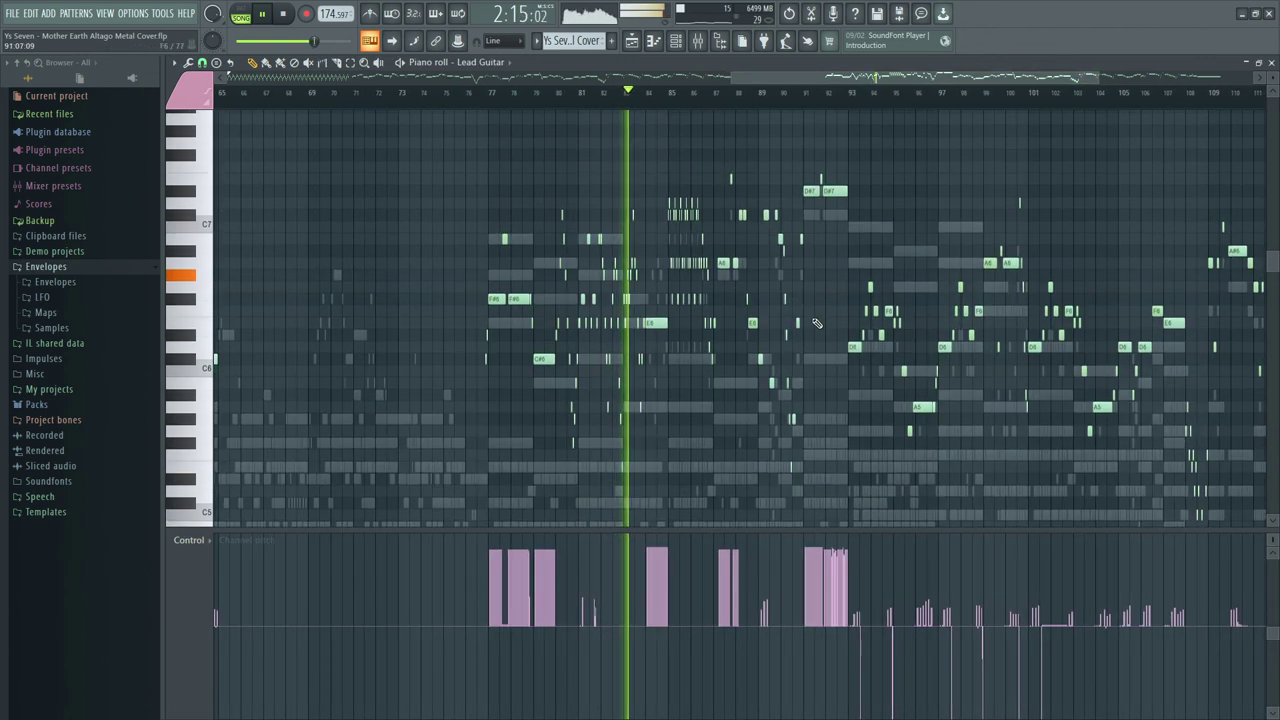
{"action": "scroll", "coordinate": [816, 326], "scroll_direction": "up", "scroll_amount": 3}
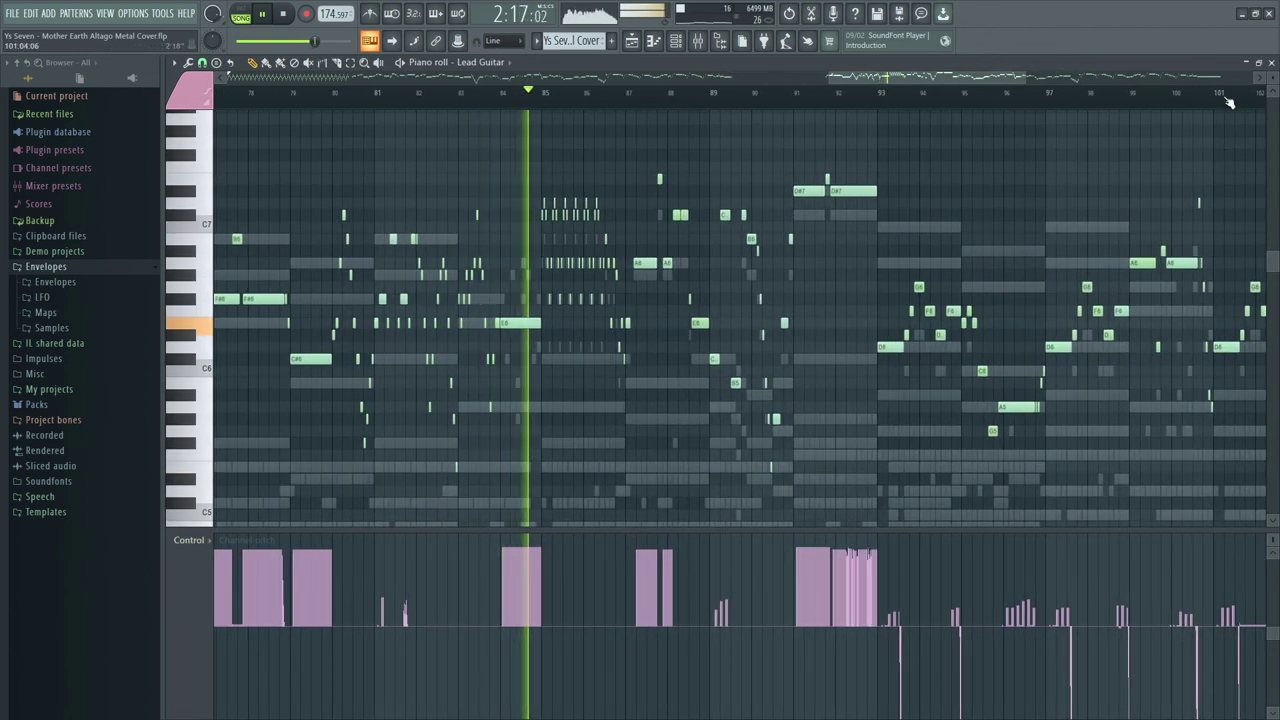
{"action": "left_click_drag", "start_coordinate": [1272, 78], "coordinate": [1272, 86]}
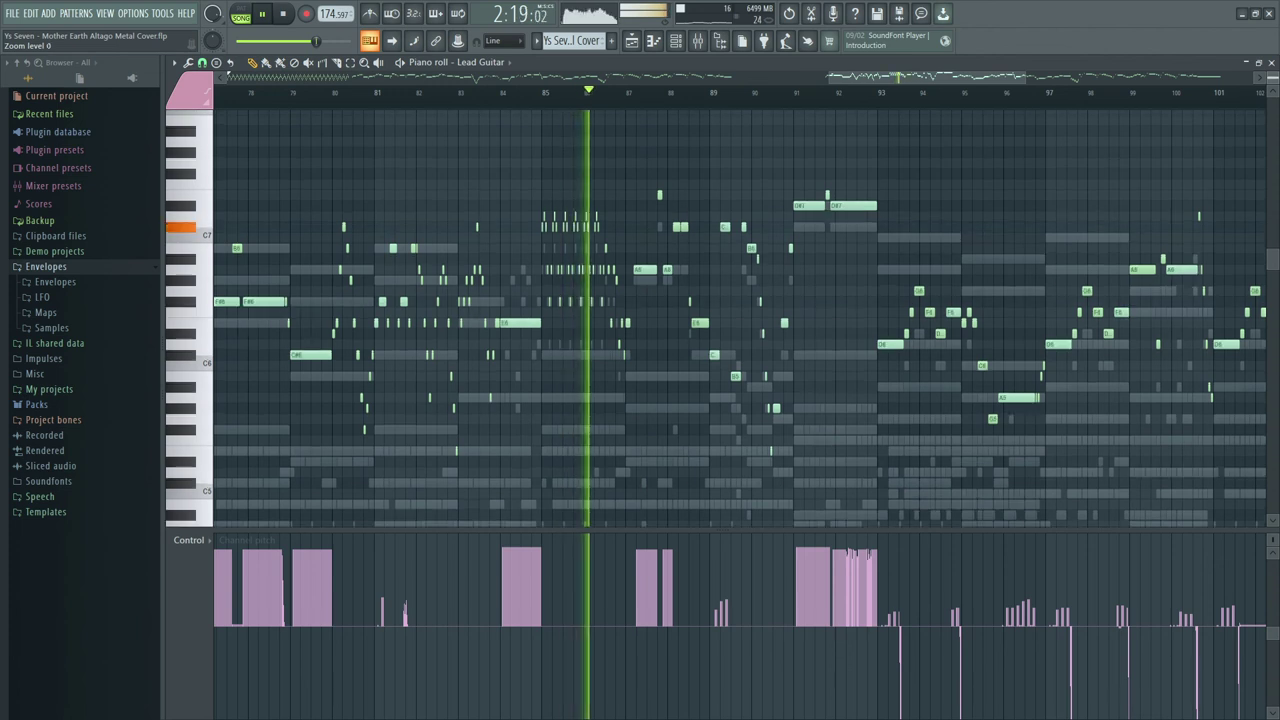
{"action": "left_click_drag", "start_coordinate": [897, 77], "coordinate": [915, 78]}
{"action": "scroll", "coordinate": [742, 244], "scroll_direction": "down", "scroll_amount": 2}
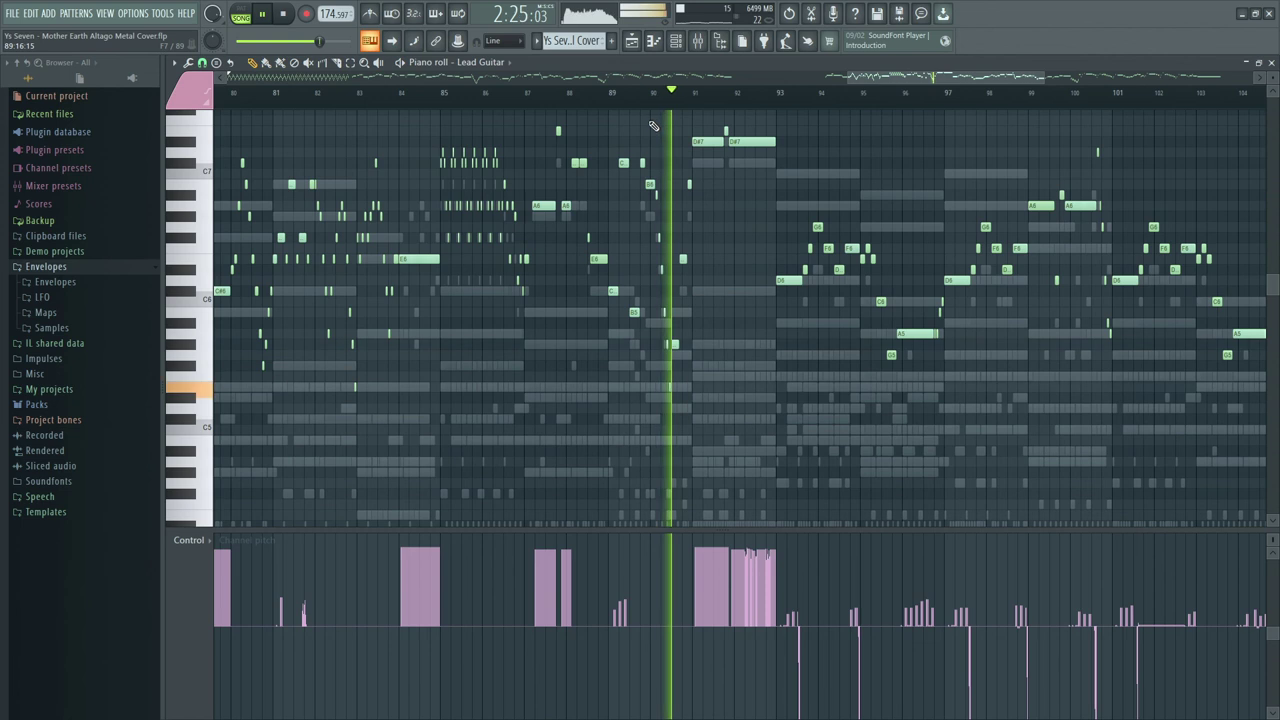
{"action": "left_click_drag", "start_coordinate": [891, 79], "coordinate": [985, 81]}
{"action": "left_click", "coordinate": [747, 81]}
{"action": "left_click", "coordinate": [537, 90]}
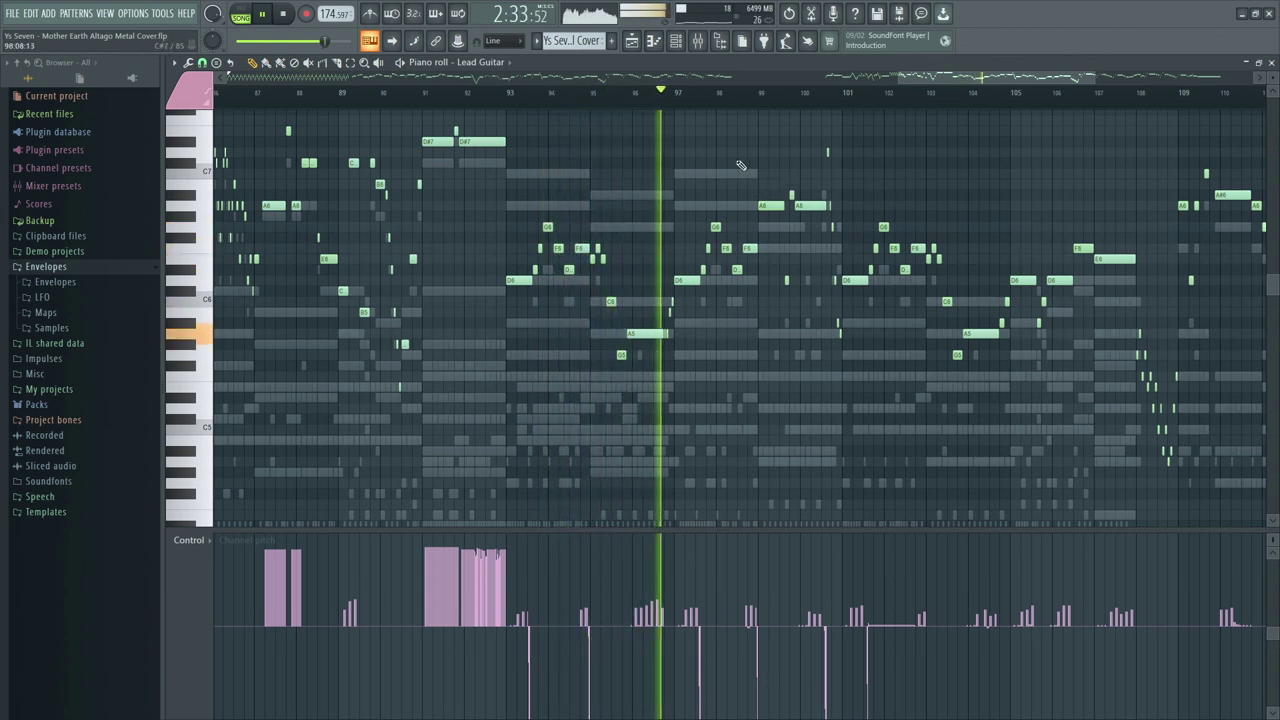
Step: Solo the Bonus Lead mixer track and release the solo, and view the Lead Guitar notes up to about bar 118
{"action": "left_click", "coordinate": [702, 48]}
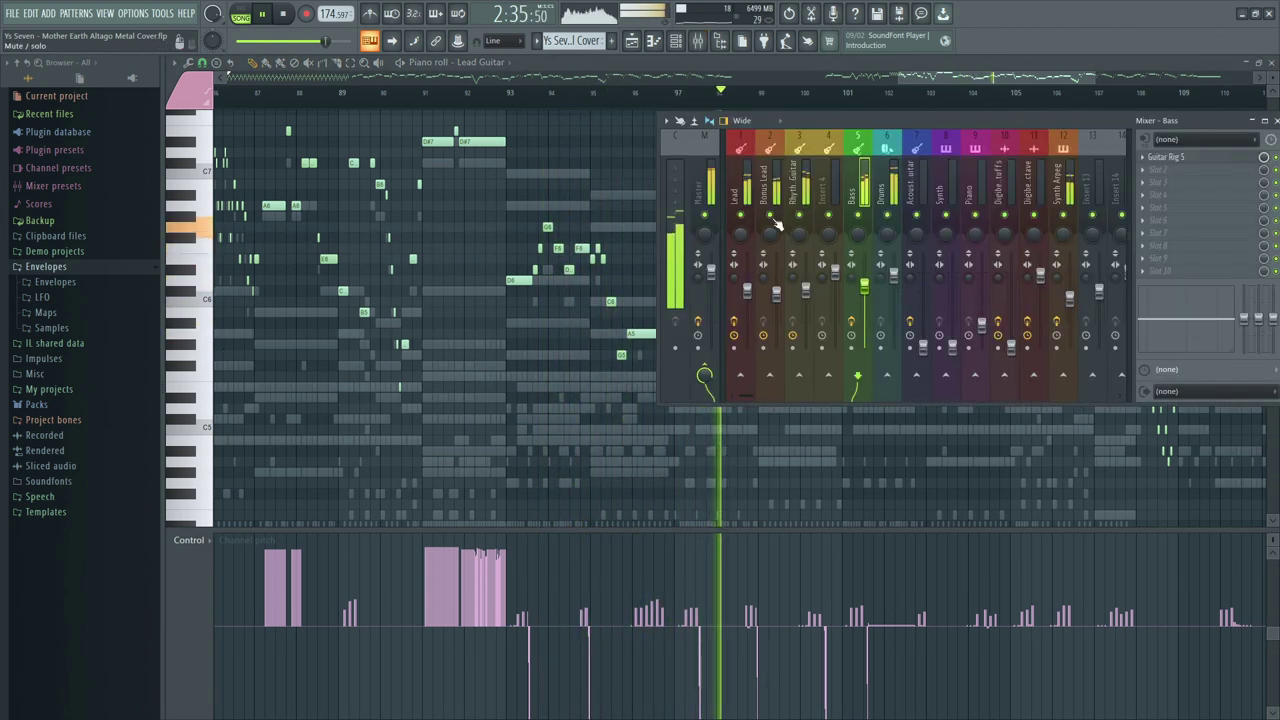
{"action": "right_click", "coordinate": [771, 215]}
{"action": "right_click", "coordinate": [771, 216]}
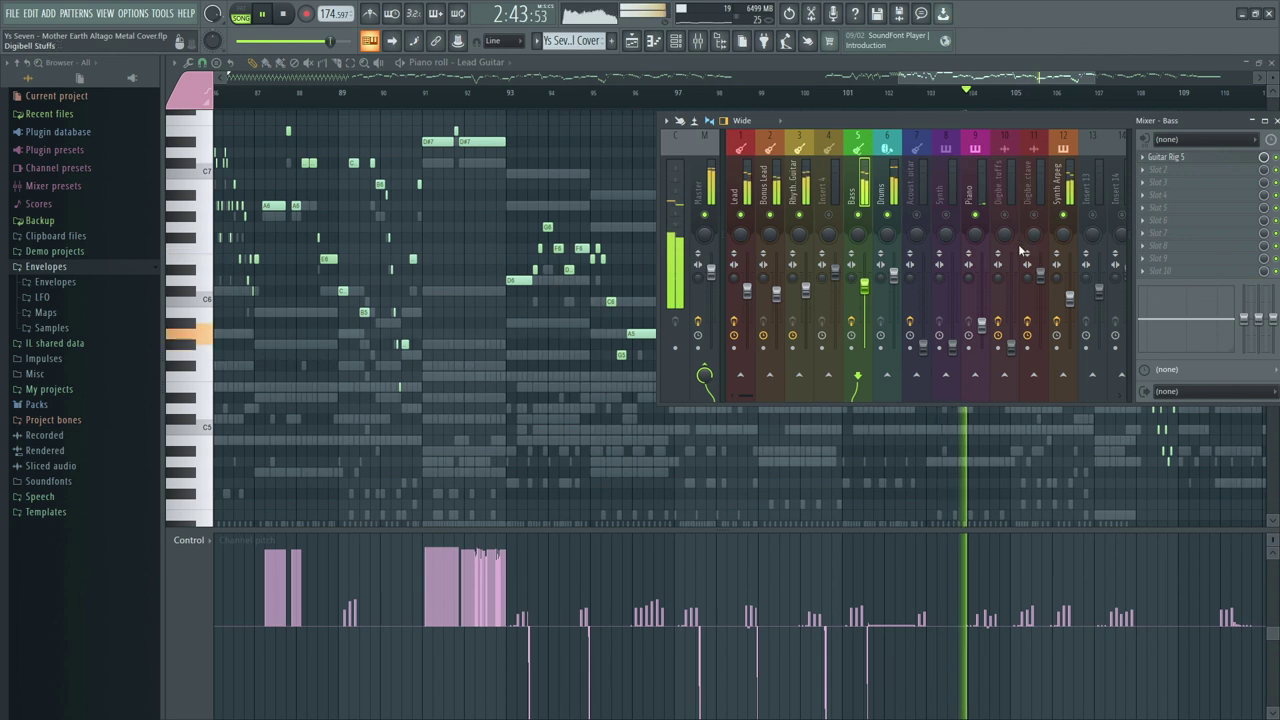
{"action": "left_click_drag", "start_coordinate": [977, 78], "coordinate": [1043, 79]}
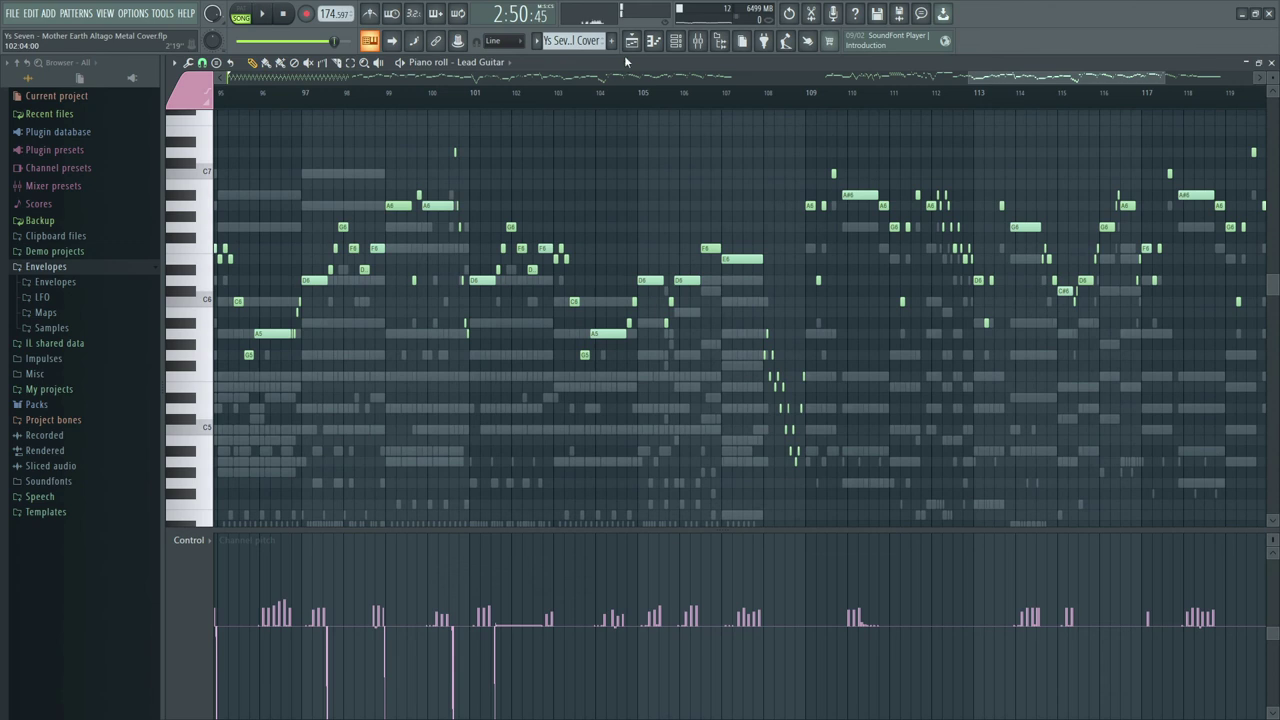
Step: Open the playlist, review the automation clips from about bar 60 to 130, and pick the Lead Guitar fret position clip
{"action": "left_click", "coordinate": [631, 41]}
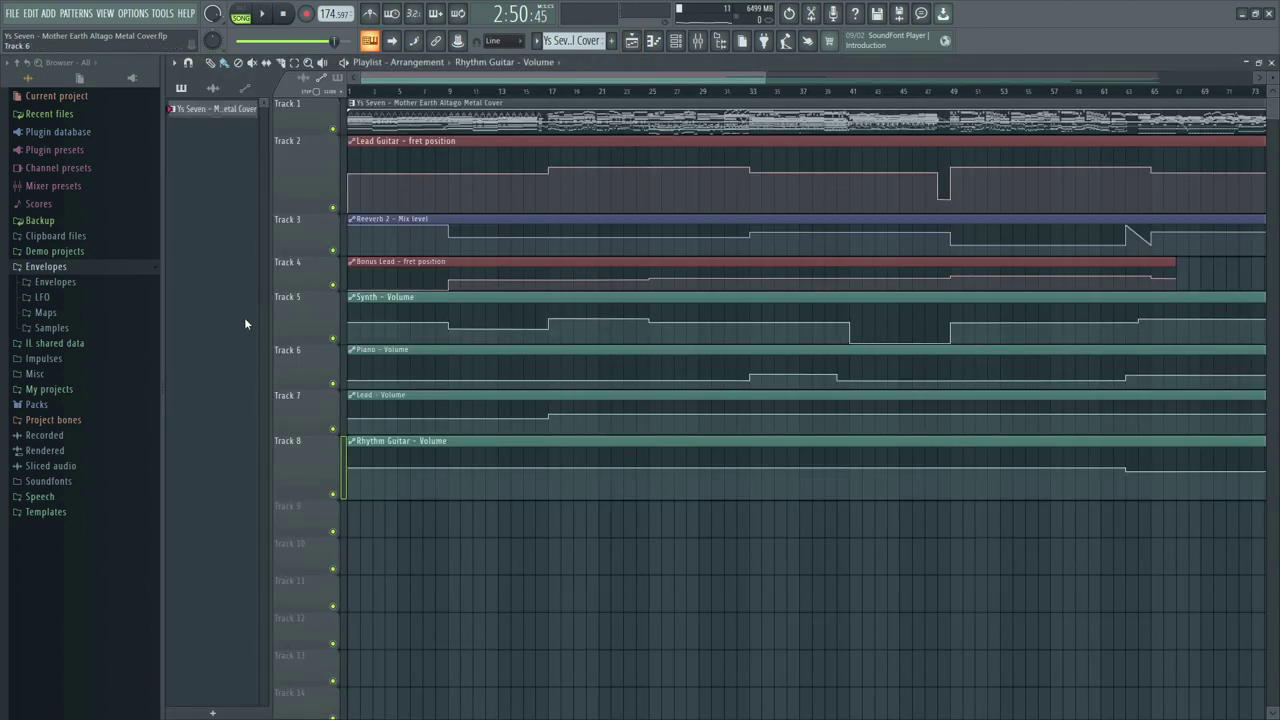
{"action": "left_click_drag", "start_coordinate": [459, 83], "coordinate": [626, 119]}
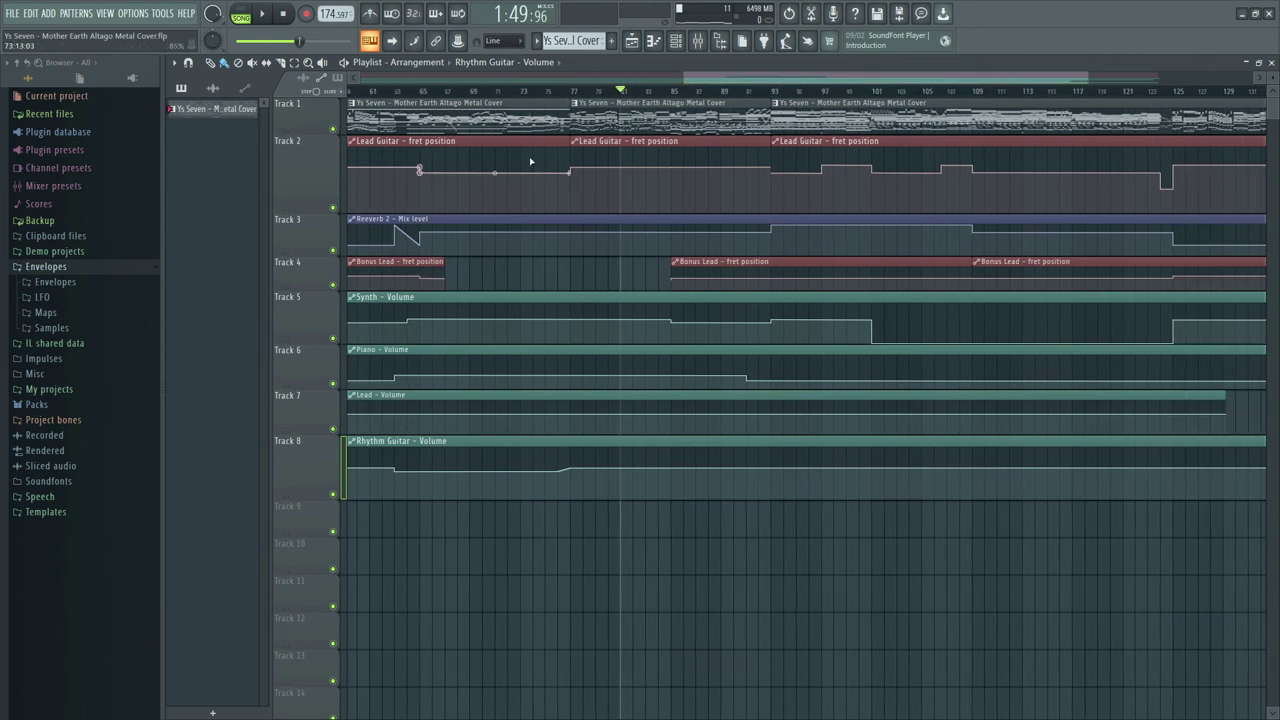
{"action": "left_click", "coordinate": [637, 141]}
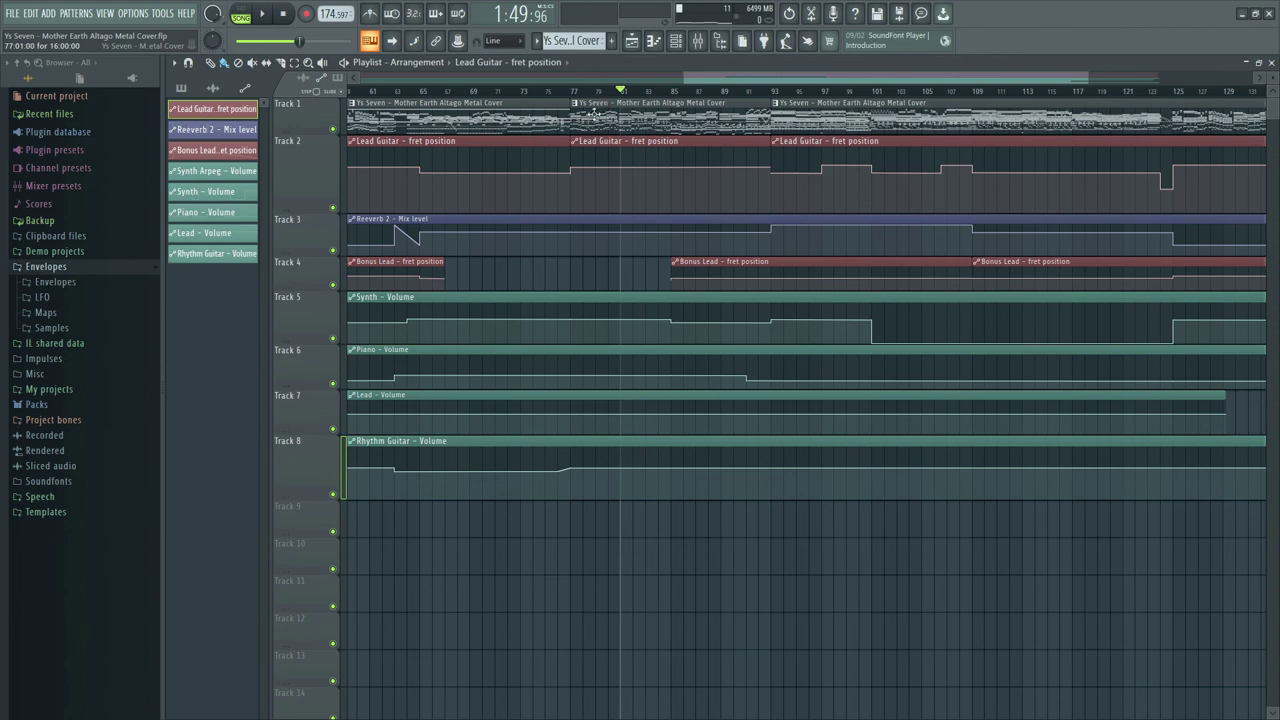
Step: Move the Lead Guitar fret position clip from bar 77 to bar 93, undo the move, and select the clip
{"action": "left_click_drag", "start_coordinate": [622, 141], "coordinate": [773, 130]}
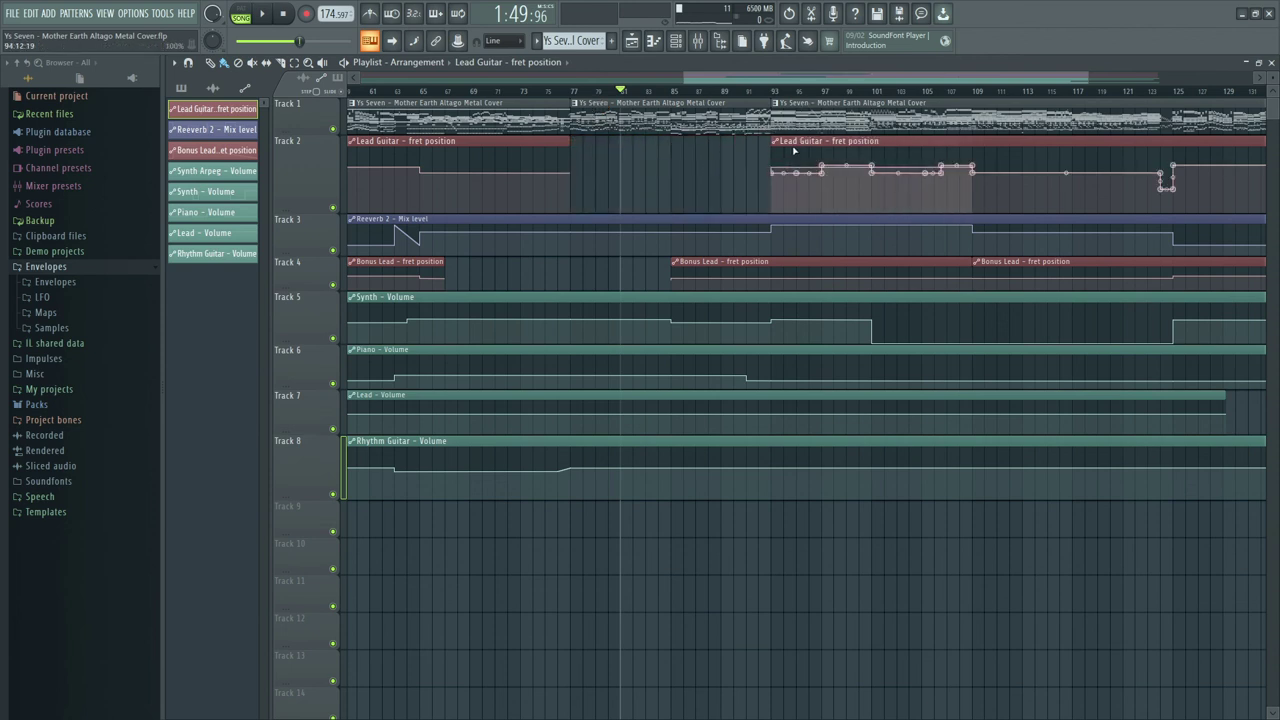
{"action": "key", "text": "ctrl+z"}
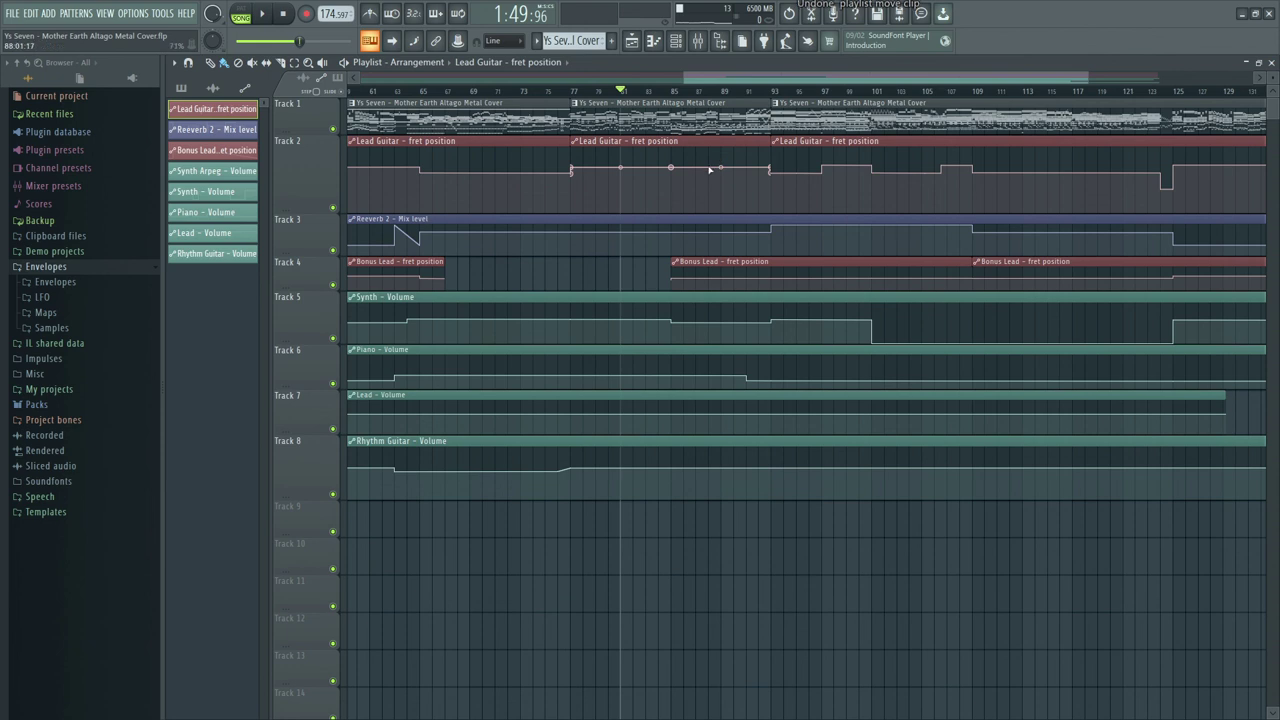
{"action": "left_click_drag", "start_coordinate": [598, 180], "coordinate": [663, 195]}
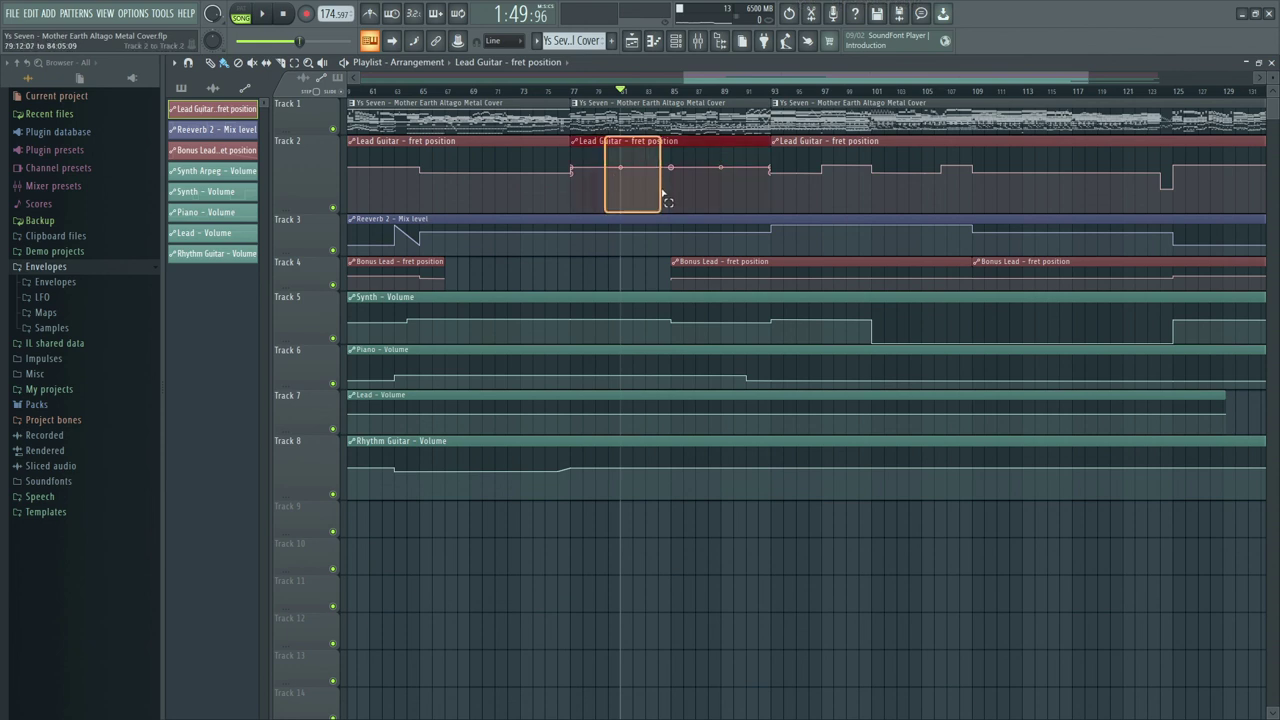
{"action": "left_click_drag", "start_coordinate": [663, 197], "coordinate": [677, 198]}
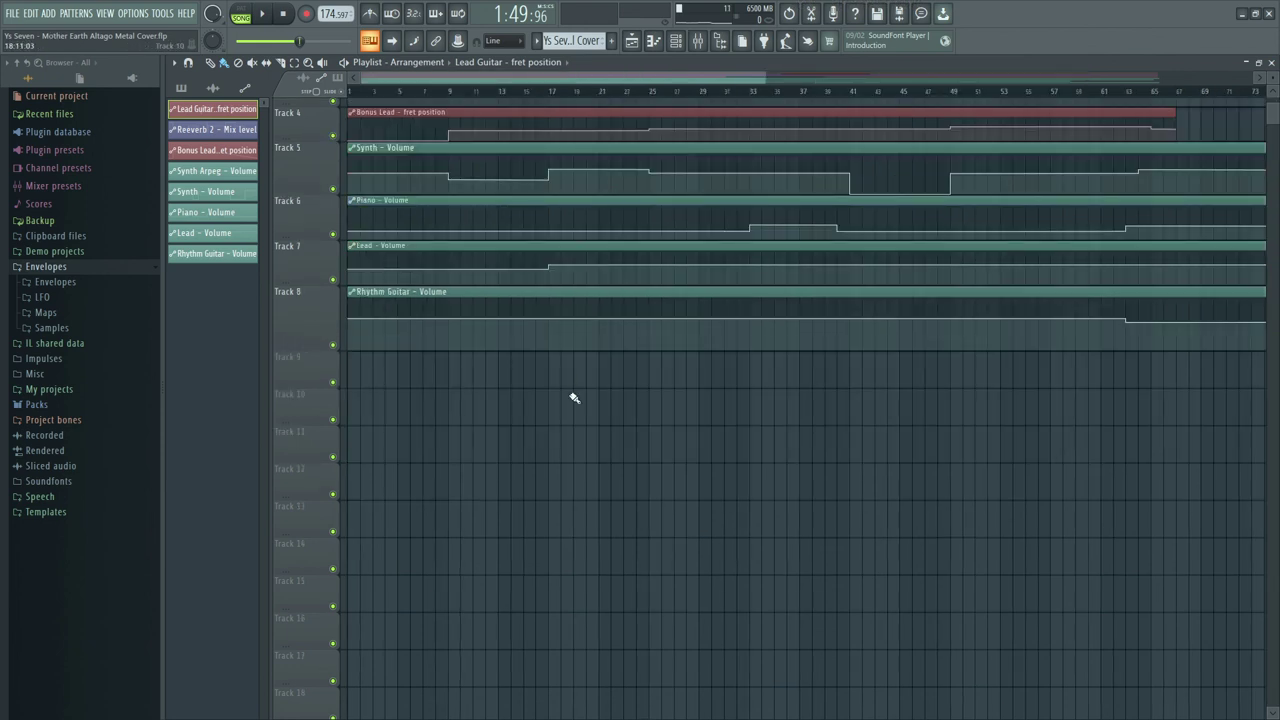
Step: Choose the Ys Seven metal cover pattern in the pattern picker
{"action": "middle_click", "coordinate": [717, 365]}
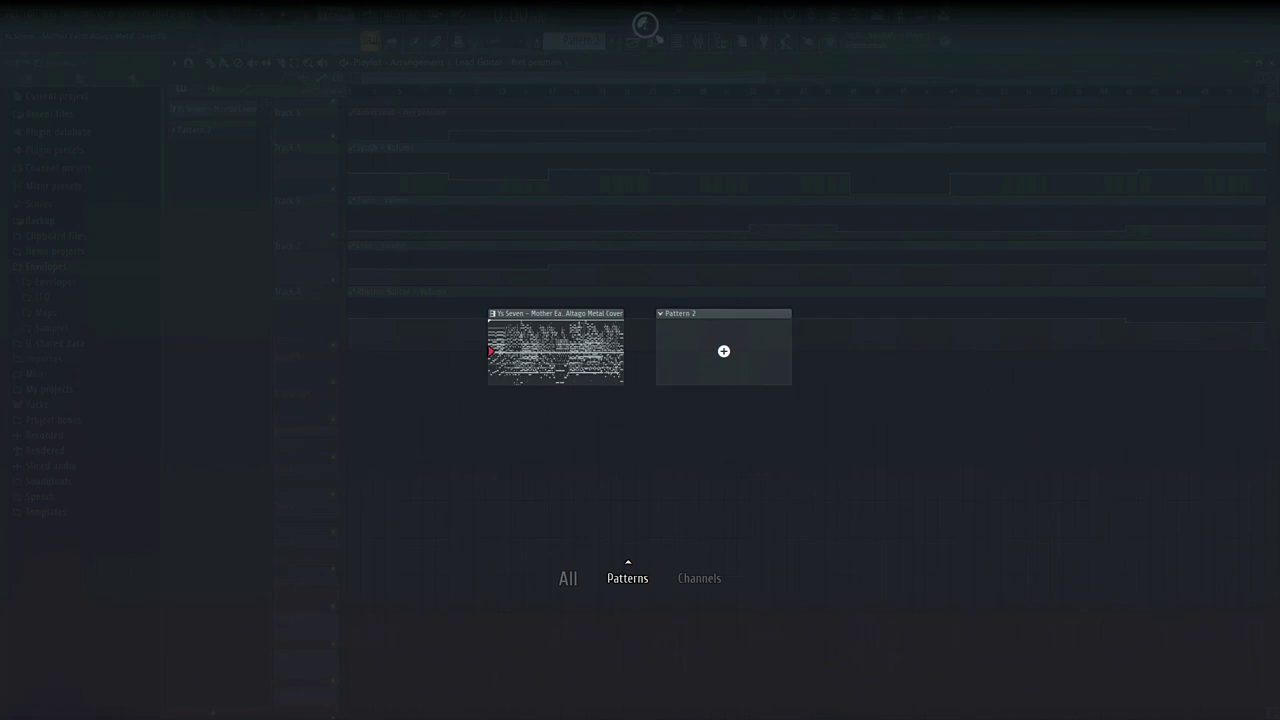
{"action": "left_click", "coordinate": [556, 350]}
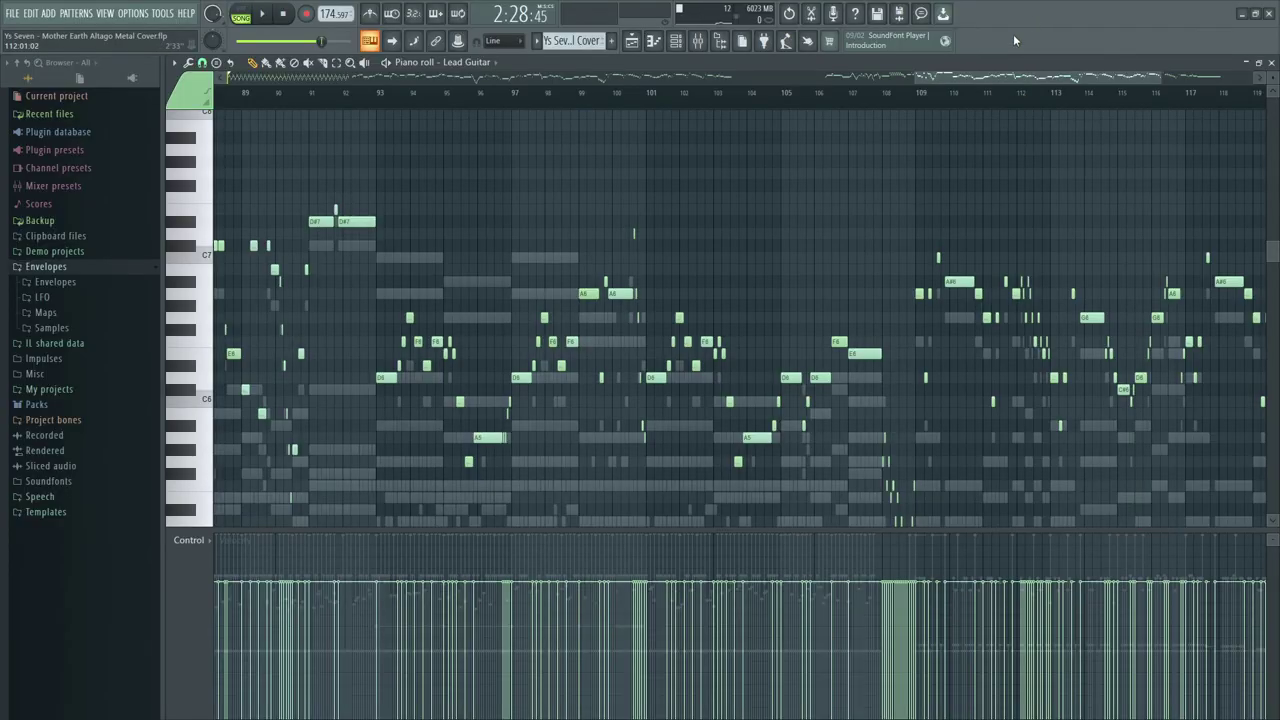
Step: Select the Lead Guitar notes from bar 93 up to bar 109 and transpose them up two semitones
{"action": "middle_click", "coordinate": [822, 182]}
{"action": "middle_click", "coordinate": [821, 177]}
{"action": "left_click_drag", "start_coordinate": [949, 76], "coordinate": [937, 76]}
{"action": "scroll", "coordinate": [660, 173], "scroll_direction": "down", "scroll_amount": 2}
{"action": "scroll", "coordinate": [663, 175], "scroll_direction": "down", "scroll_amount": 3}
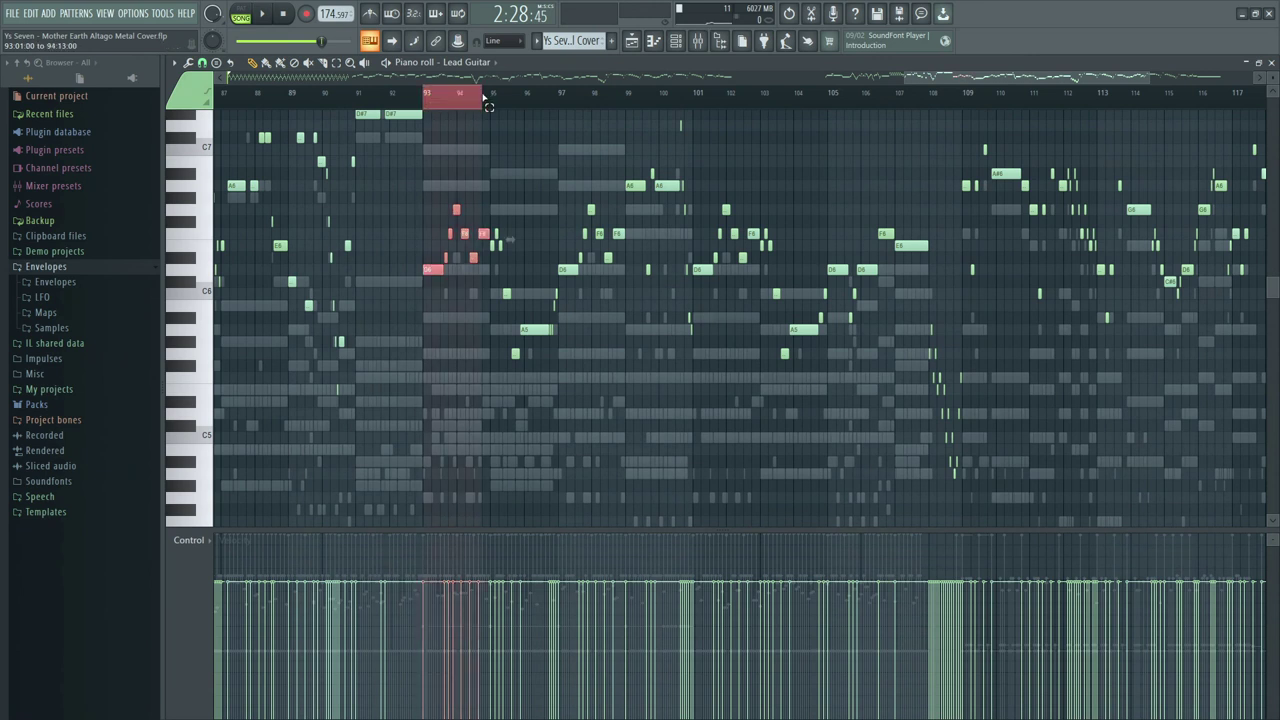
{"action": "left_click_drag", "start_coordinate": [546, 101], "coordinate": [666, 101]}
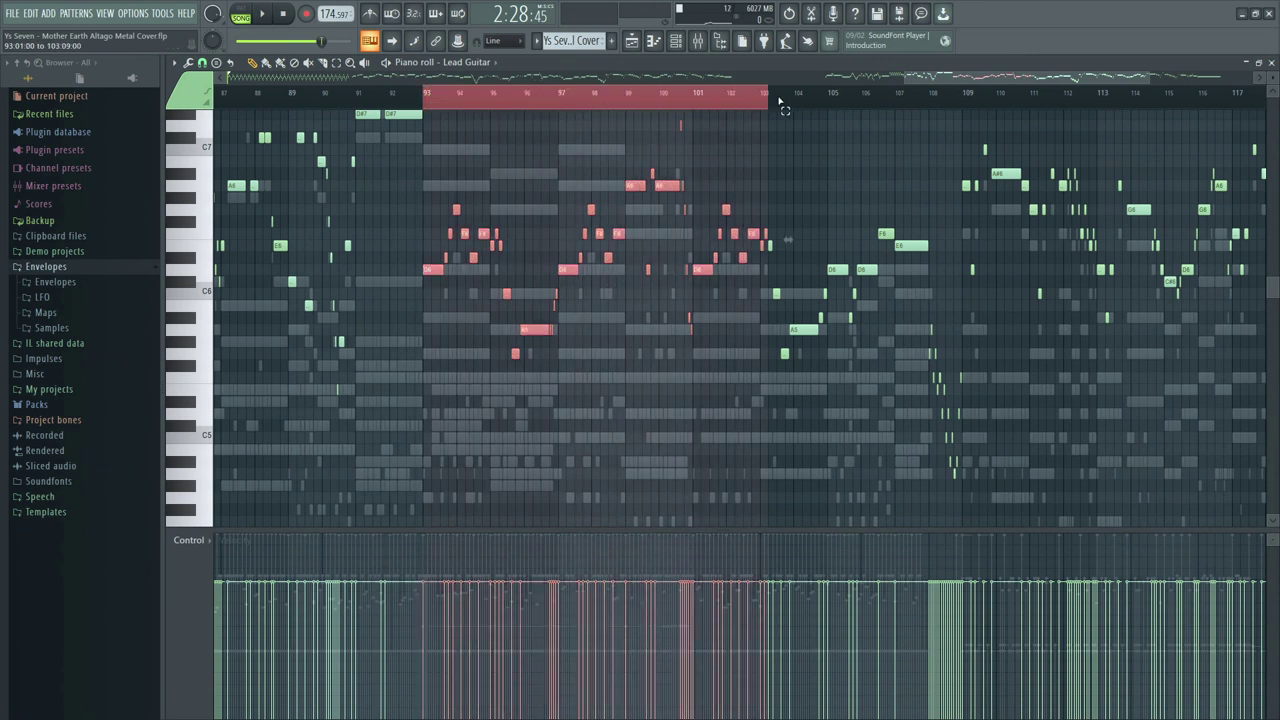
{"action": "left_click_drag", "start_coordinate": [781, 101], "coordinate": [899, 101]}
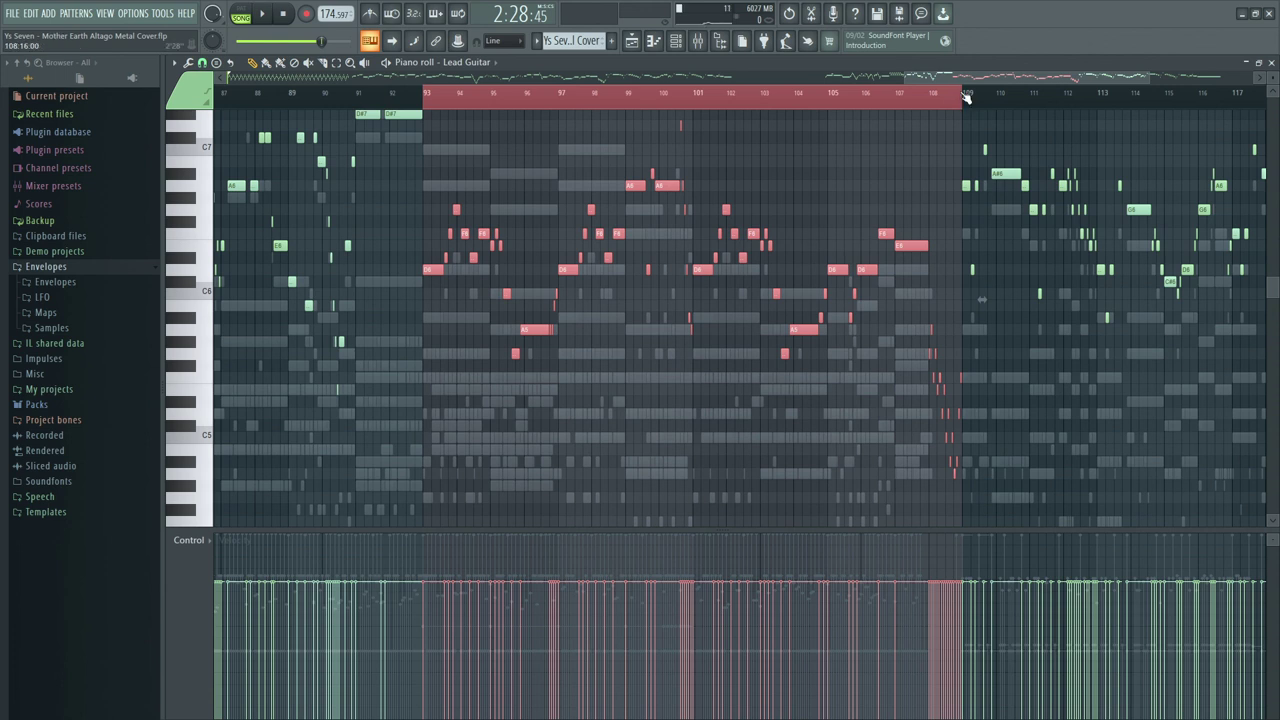
{"action": "mouse_move", "coordinate": [668, 174]}
{"action": "left_mouse_down"}
{"action": "mouse_move", "coordinate": [670, 196]}
{"action": "mouse_move", "coordinate": [675, 157]}
{"action": "left_mouse_up"}
Step: Switch the piano roll to Bonus Lead and transpose its notes from bar 93 up to bar 109 up two semitones
{"action": "left_click", "coordinate": [450, 62]}
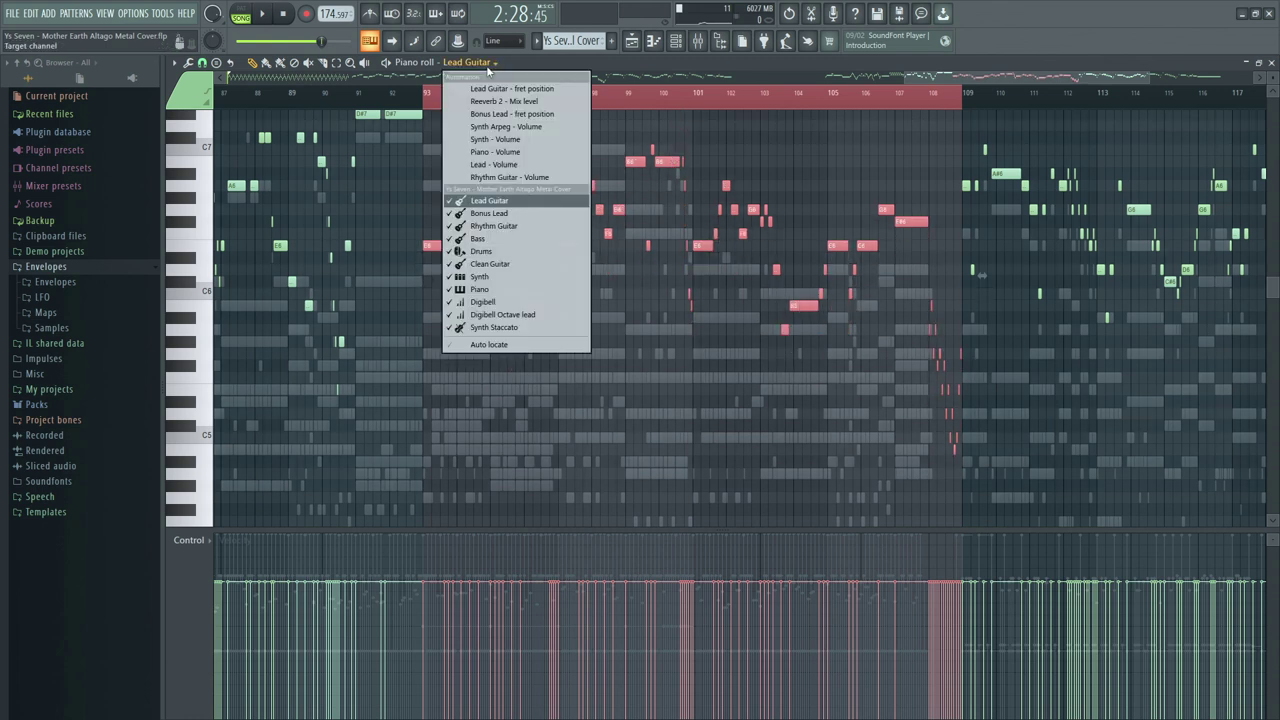
{"action": "left_click", "coordinate": [539, 213]}
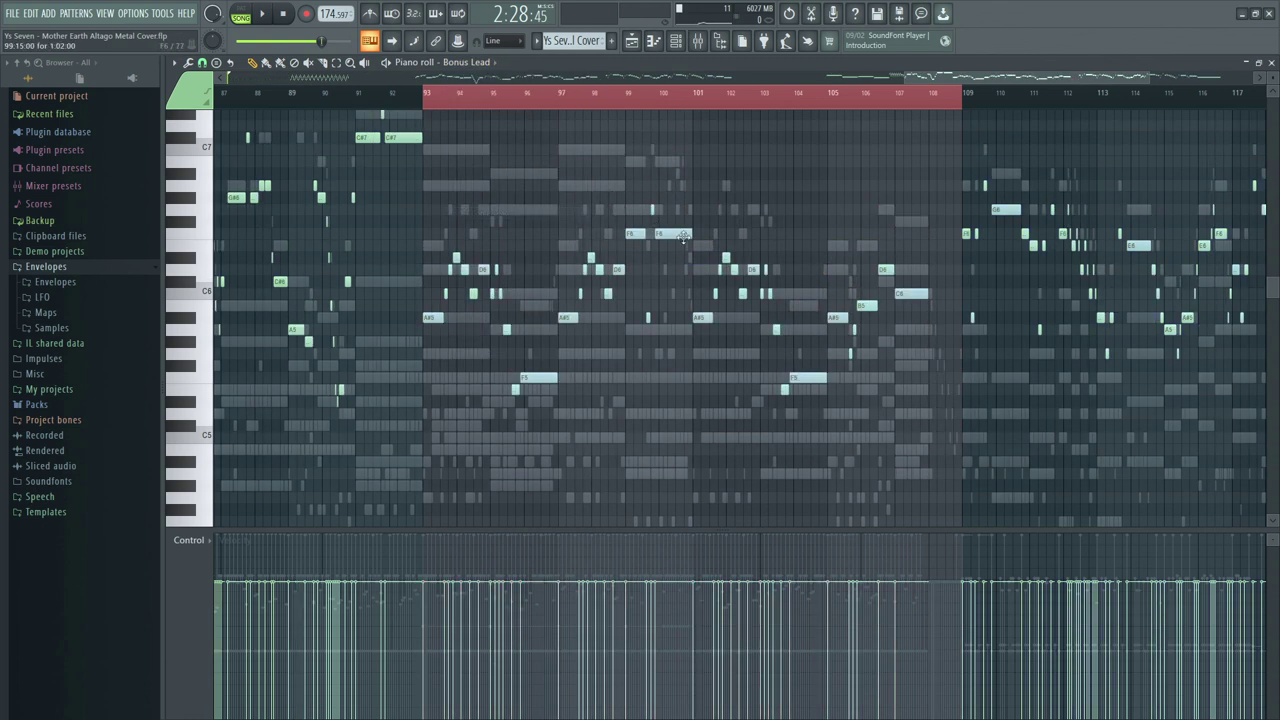
{"action": "left_click", "coordinate": [673, 100]}
{"action": "left_click_drag", "start_coordinate": [665, 232], "coordinate": [665, 208]}
Step: Switch the piano roll to Rhythm Guitar and transpose its notes from bar 93 up to bar 109 up two semitones
{"action": "left_click", "coordinate": [487, 63]}
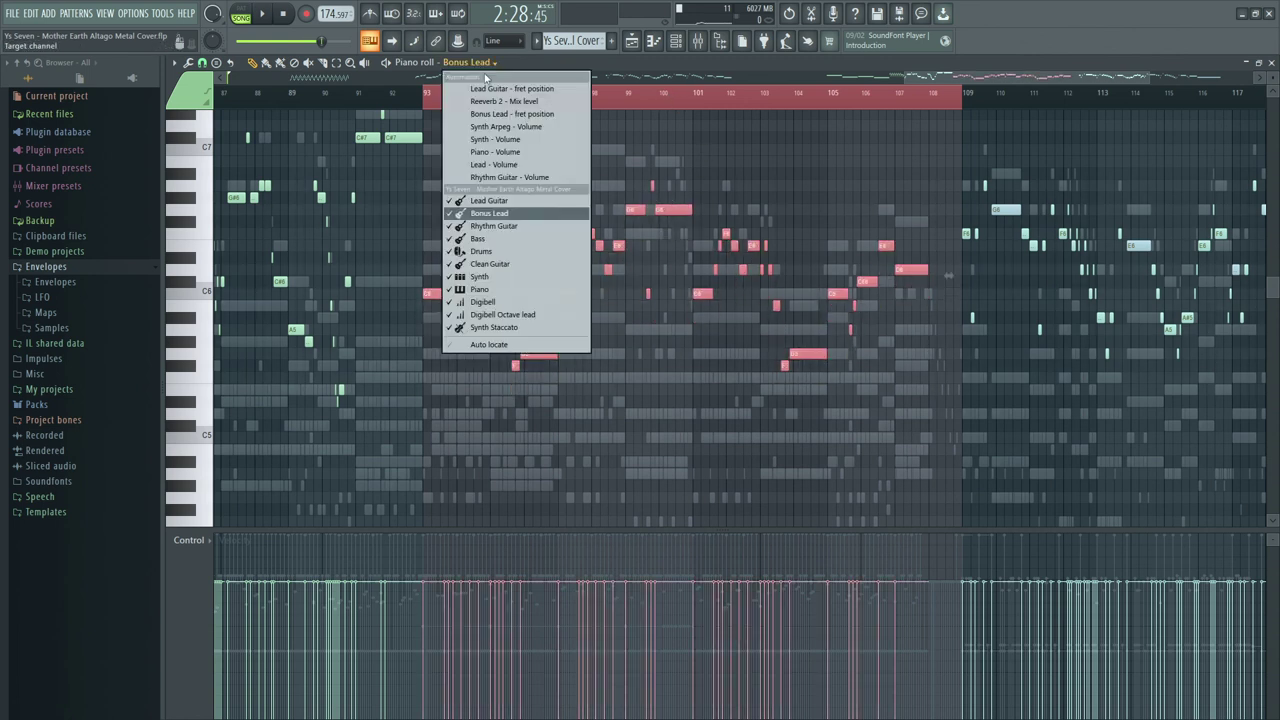
{"action": "left_click", "coordinate": [511, 226]}
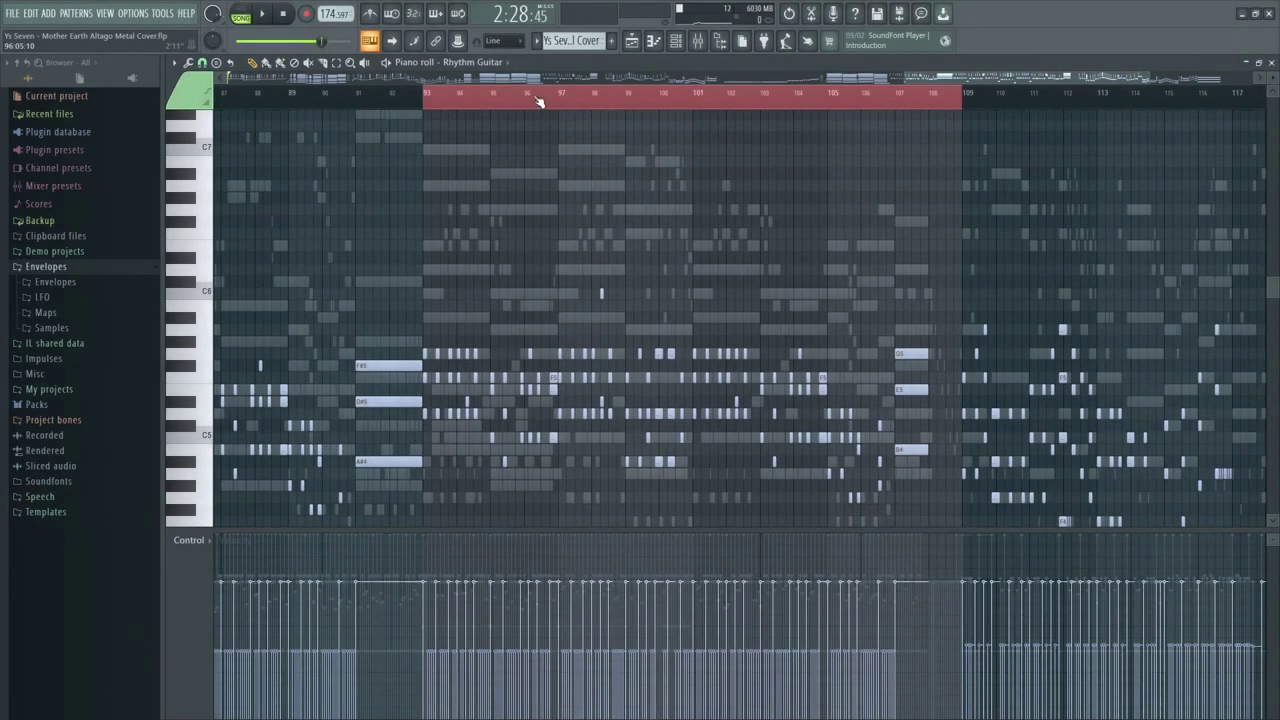
{"action": "key", "text": "ctrl+a"}
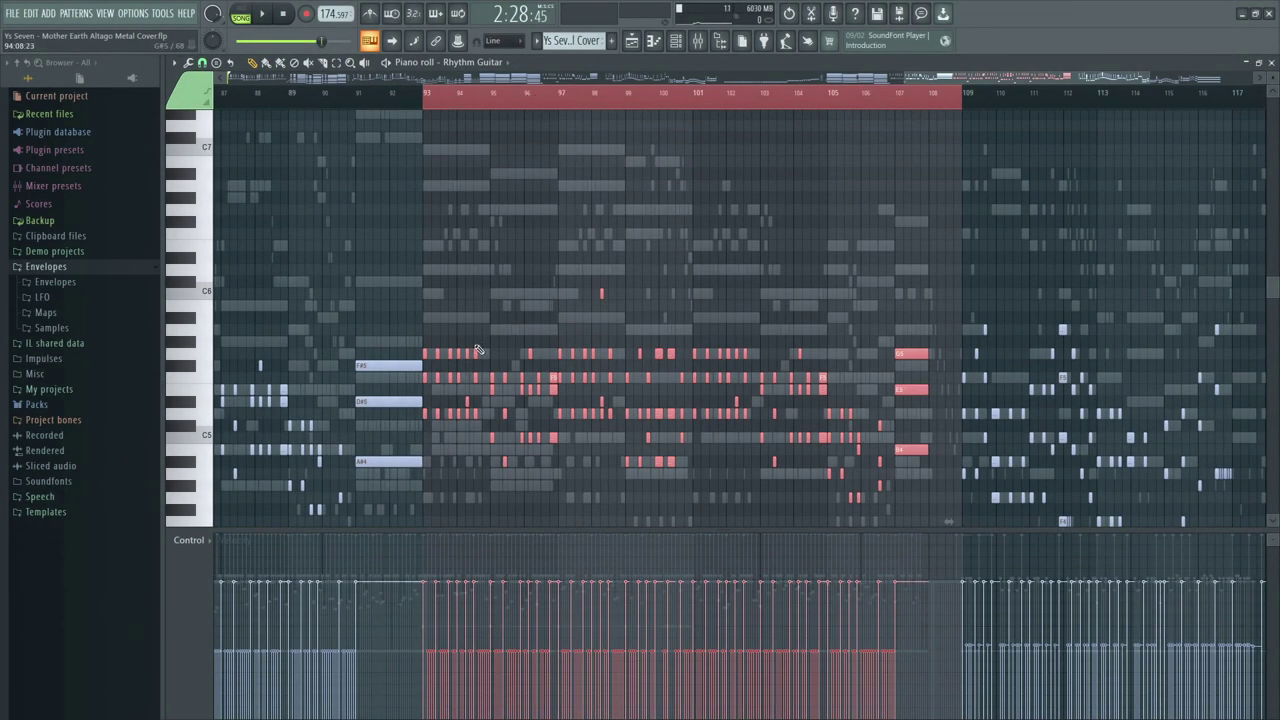
{"action": "left_click_drag", "start_coordinate": [477, 356], "coordinate": [476, 328]}
Step: Switch the piano roll to Bass and transpose its notes from bar 93 up to bar 109 up two semitones
{"action": "left_click", "coordinate": [478, 62]}
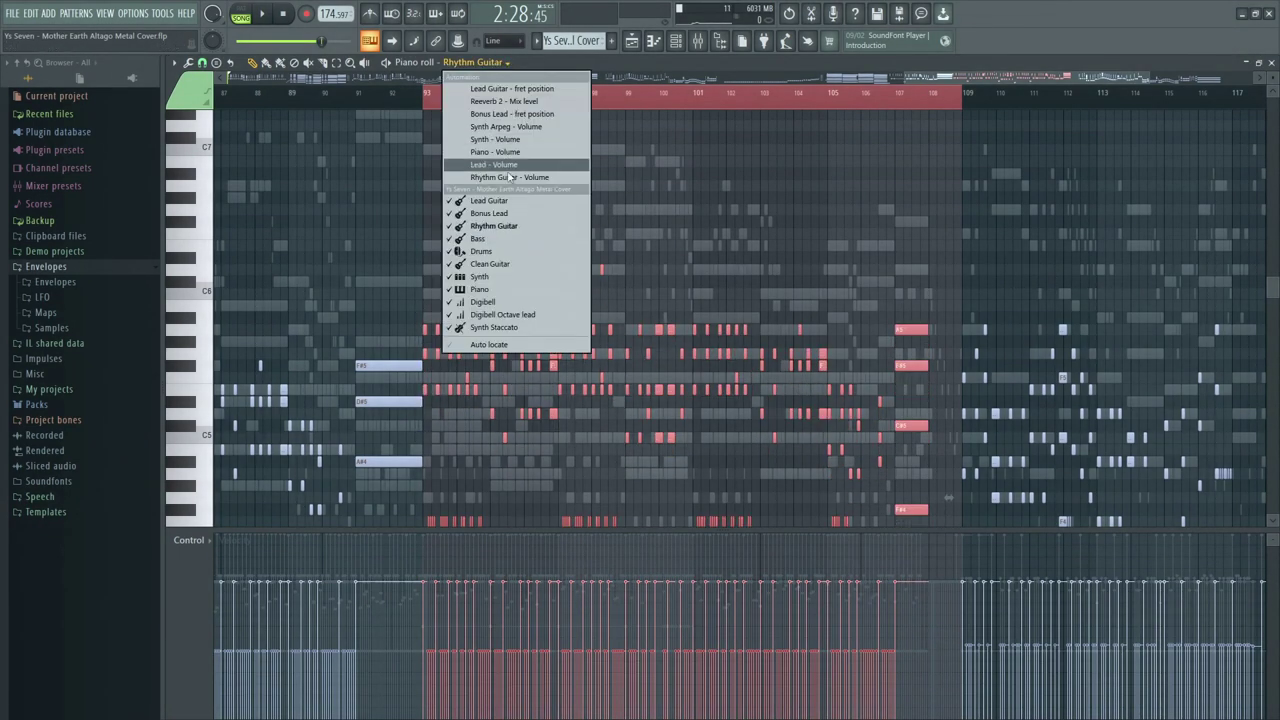
{"action": "left_click", "coordinate": [506, 240]}
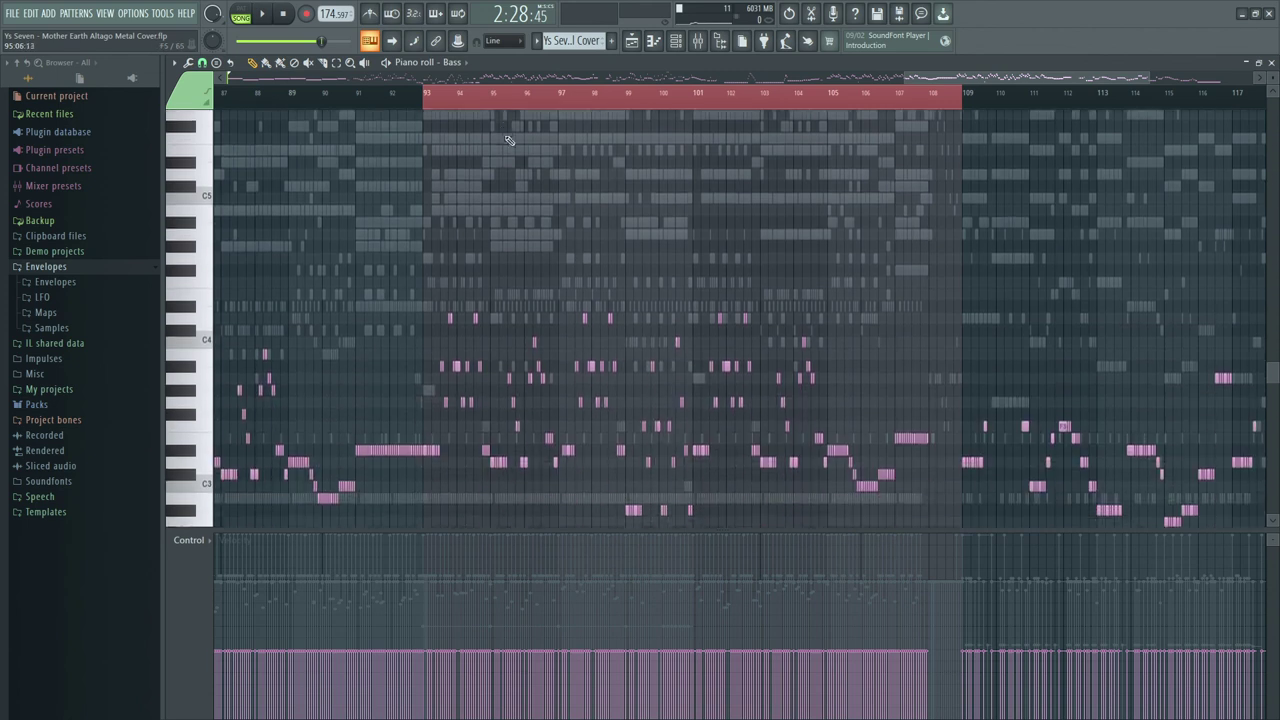
{"action": "left_click_drag", "start_coordinate": [455, 344], "coordinate": [455, 318]}
Step: Switch the piano roll to Clean Guitar and transpose its notes from bar 93 up to bar 109 up two semitones
{"action": "left_click", "coordinate": [459, 66]}
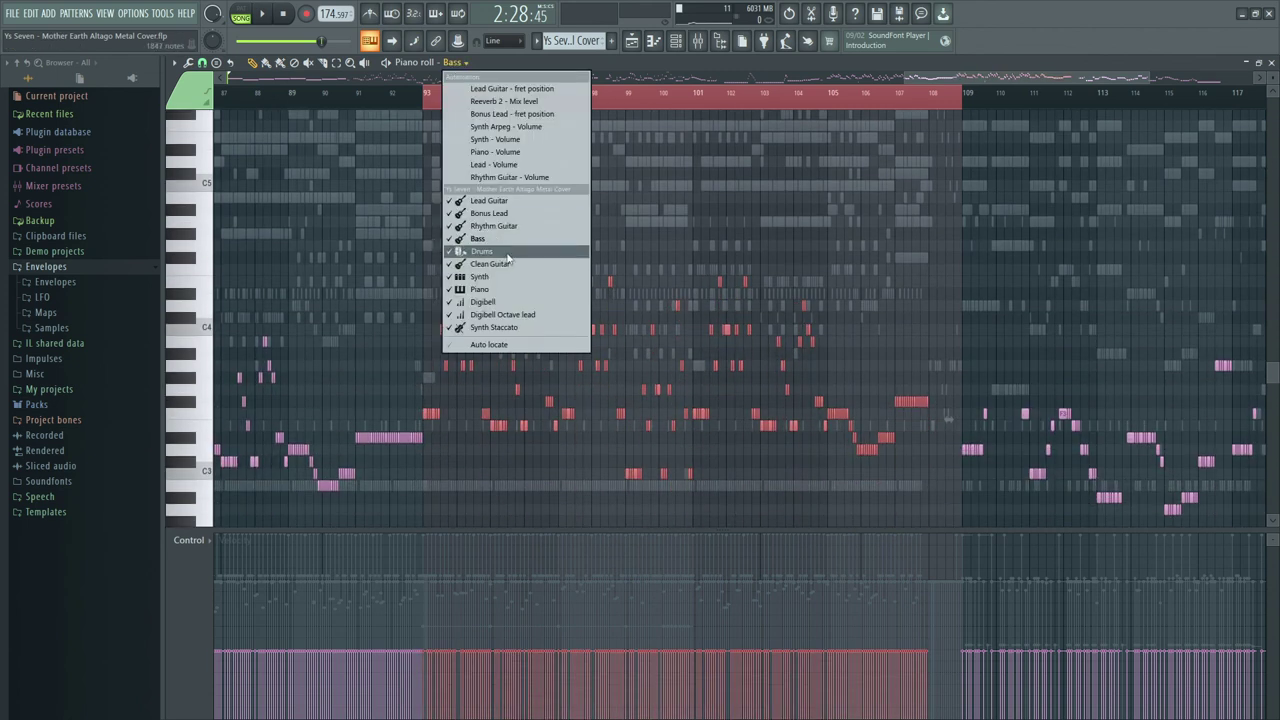
{"action": "left_click", "coordinate": [508, 264]}
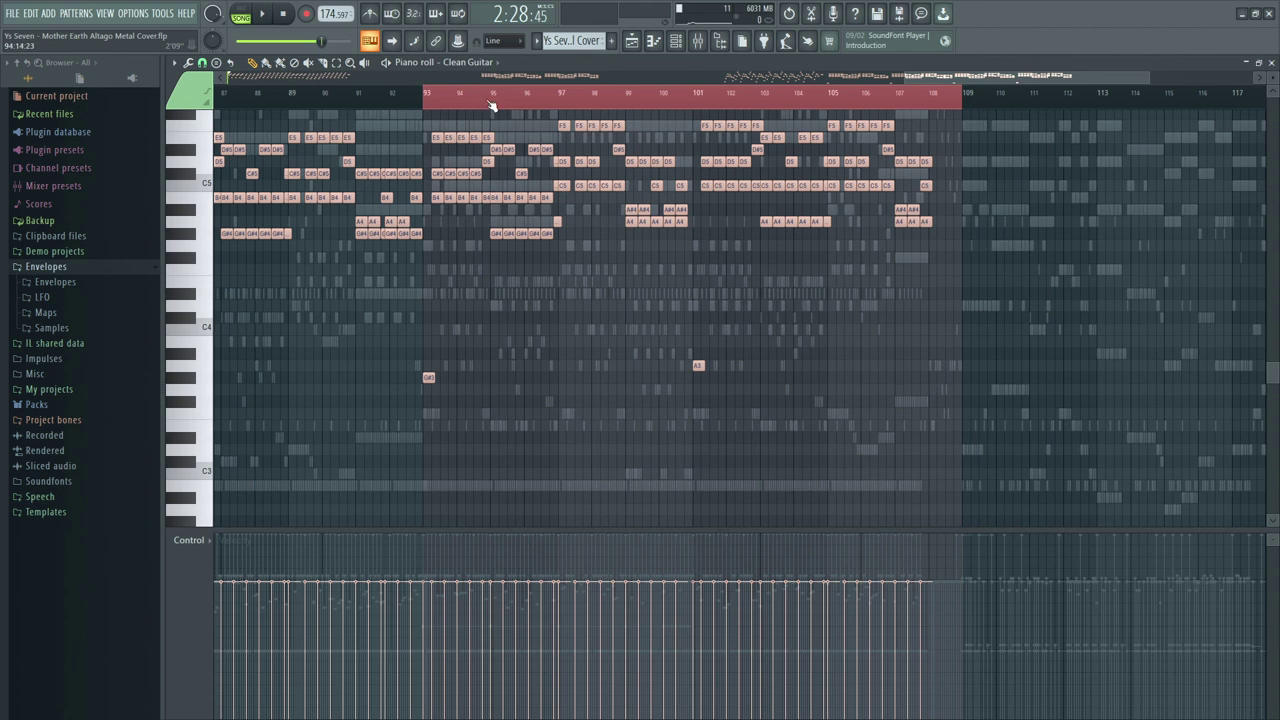
{"action": "key", "text": "ctrl+a"}
{"action": "mouse_move", "coordinate": [473, 136]}
{"action": "left_mouse_down"}
{"action": "mouse_move", "coordinate": [476, 112]}
{"action": "mouse_move", "coordinate": [477, 128]}
{"action": "left_mouse_up"}
Step: Switch the piano roll to Synth, select its notes from bar 93 up to bar 109 and transpose them up two semitones
{"action": "left_click", "coordinate": [489, 63]}
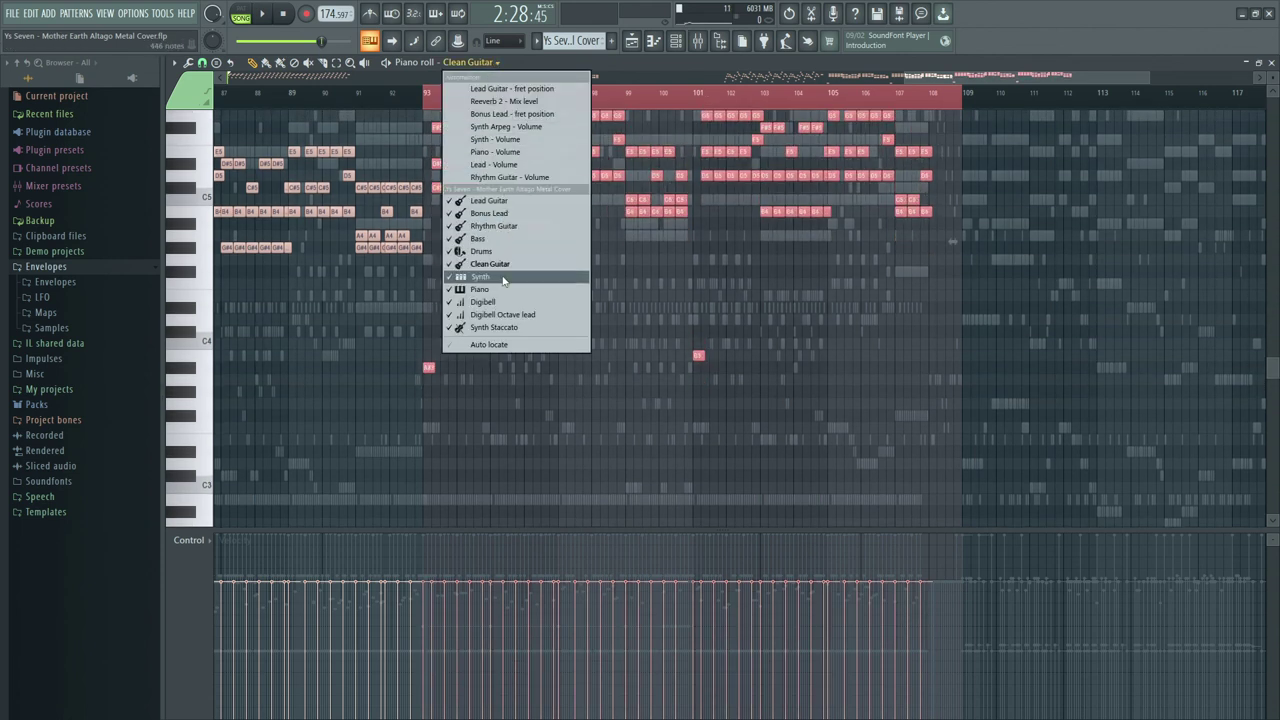
{"action": "left_click", "coordinate": [504, 278]}
{"action": "scroll", "coordinate": [495, 193], "scroll_direction": "up", "scroll_amount": 3}
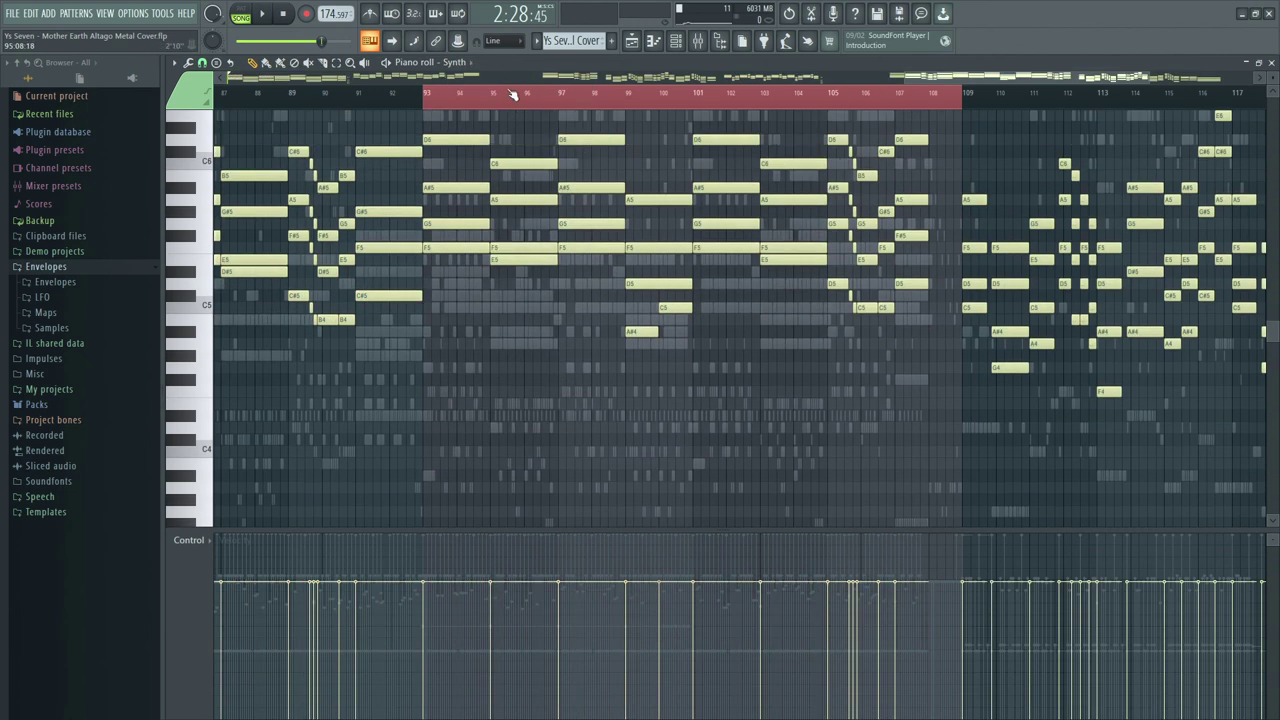
{"action": "double_click", "coordinate": [514, 94]}
{"action": "left_click_drag", "start_coordinate": [467, 142], "coordinate": [467, 118]}
Step: Switch the piano roll to Piano and transpose its notes from bar 93 up to bar 109 up two semitones
{"action": "left_click", "coordinate": [465, 63]}
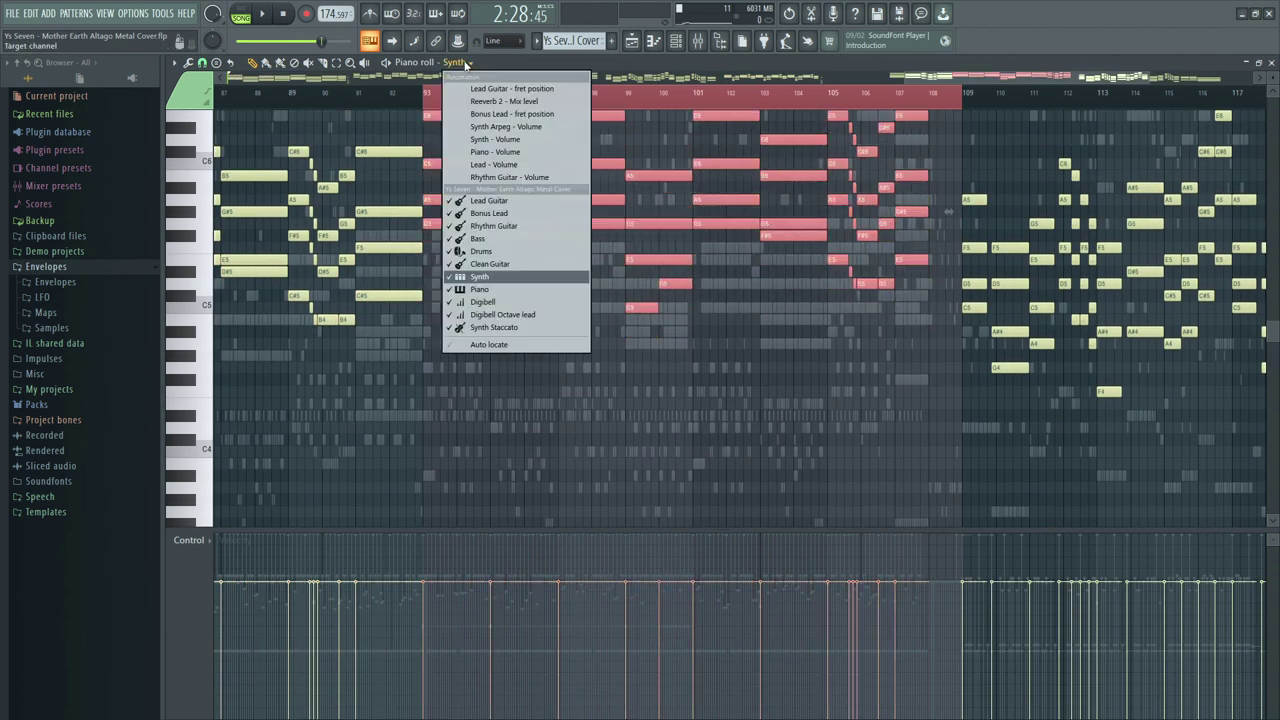
{"action": "left_click", "coordinate": [482, 289]}
{"action": "scroll", "coordinate": [624, 248], "scroll_direction": "up", "scroll_amount": 3}
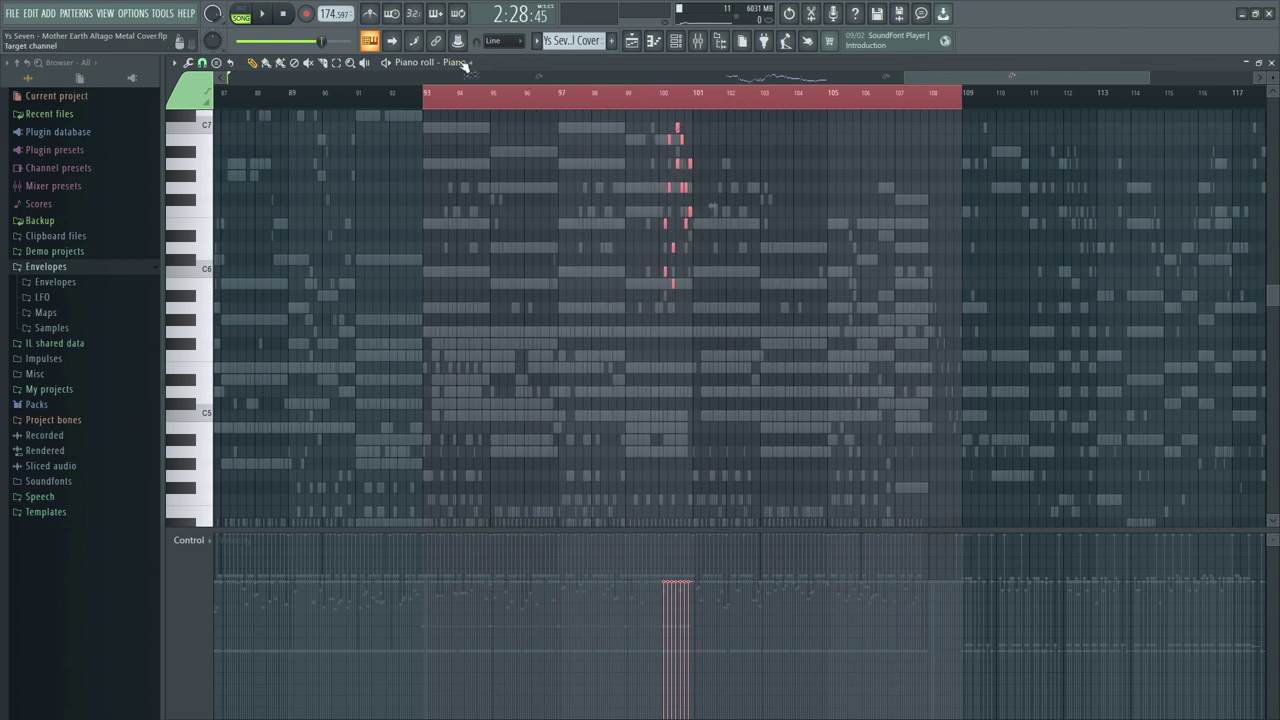
Step: Switch the piano roll to Digibell and transpose its notes from bar 93 up to bar 109 up two semitones
{"action": "left_click", "coordinate": [465, 63]}
{"action": "left_click", "coordinate": [484, 302]}
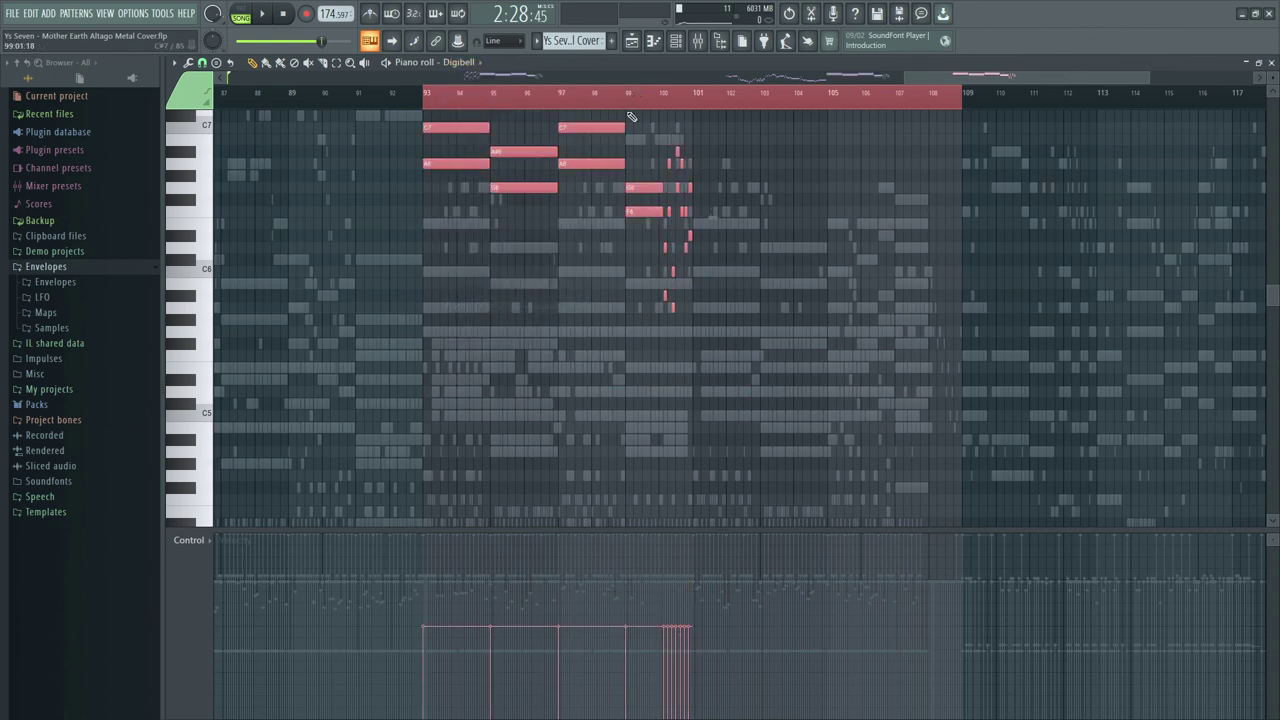
{"action": "scroll", "coordinate": [605, 110], "scroll_direction": "up", "scroll_amount": 1}
{"action": "scroll", "coordinate": [605, 108], "scroll_direction": "up", "scroll_amount": 1}
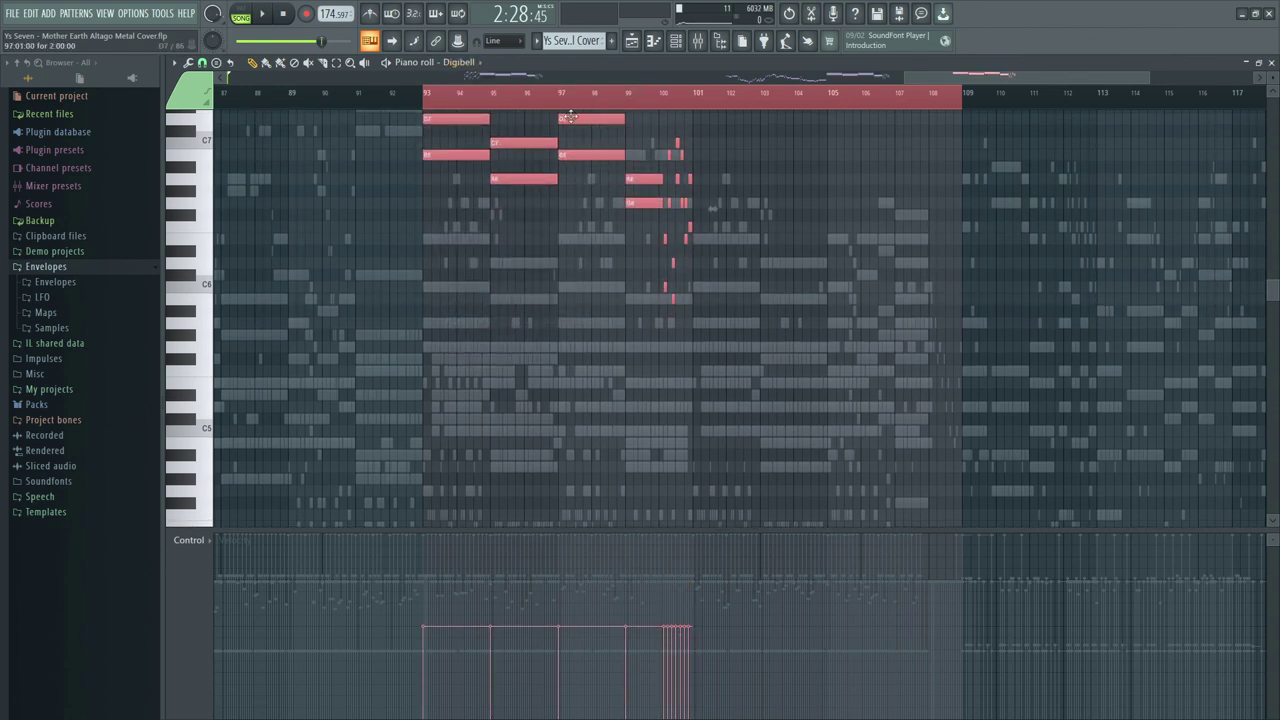
Step: Check the Digibell Octave lead part and transpose the Synth Staccato notes from bar 93 up to bar 109 up two semitones
{"action": "left_click", "coordinate": [462, 62]}
{"action": "left_click", "coordinate": [518, 317]}
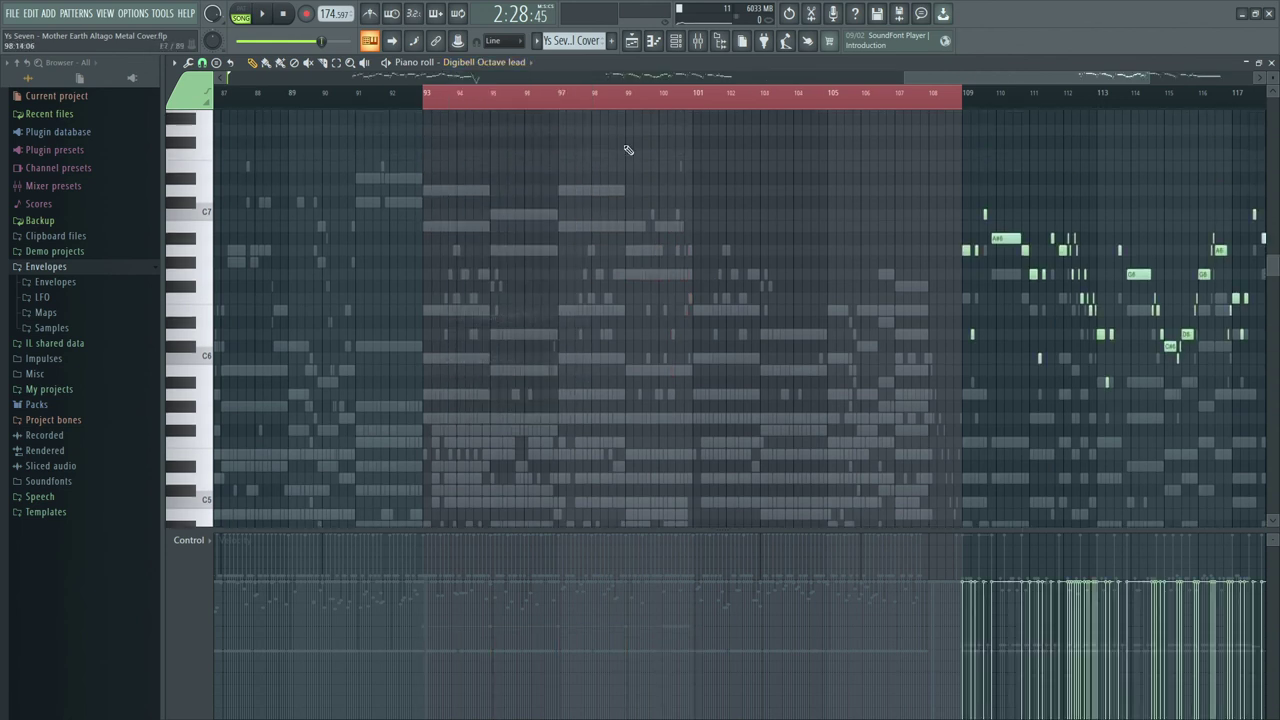
{"action": "scroll", "coordinate": [600, 95], "scroll_direction": "down", "scroll_amount": 4}
{"action": "left_click", "coordinate": [532, 65]}
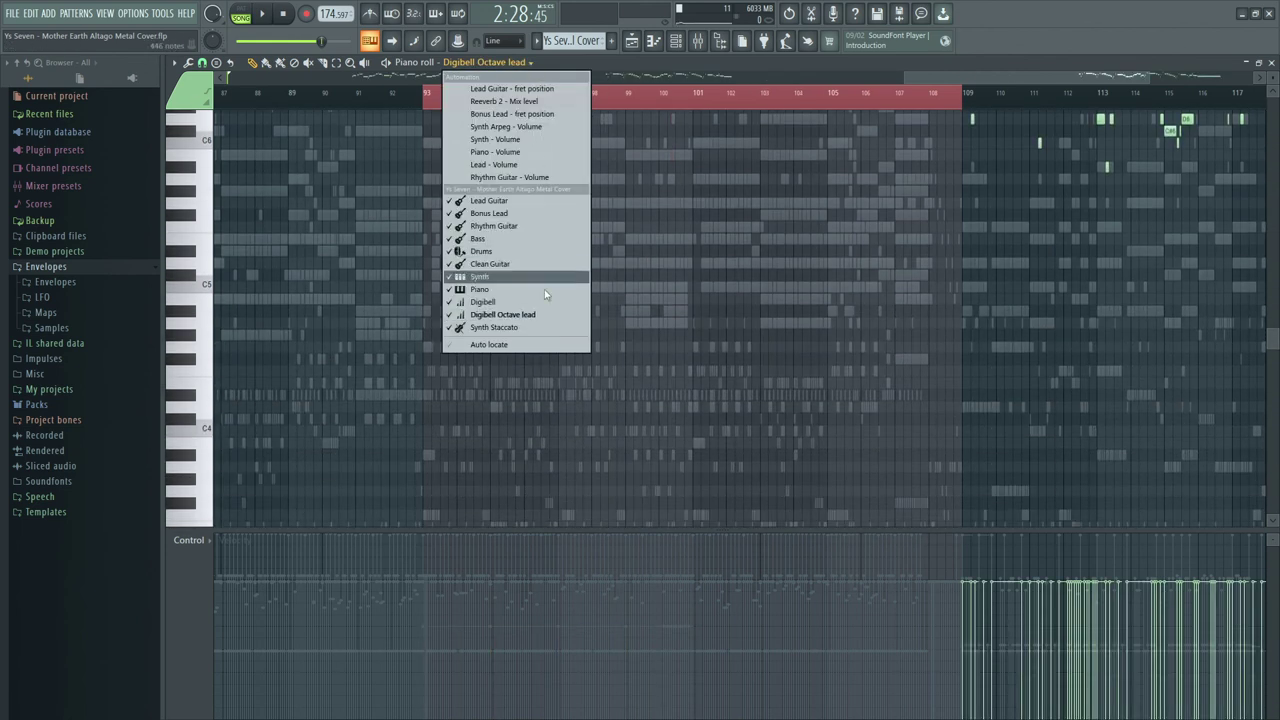
{"action": "left_click", "coordinate": [541, 330]}
{"action": "scroll", "coordinate": [483, 260], "scroll_direction": "up", "scroll_amount": 1}
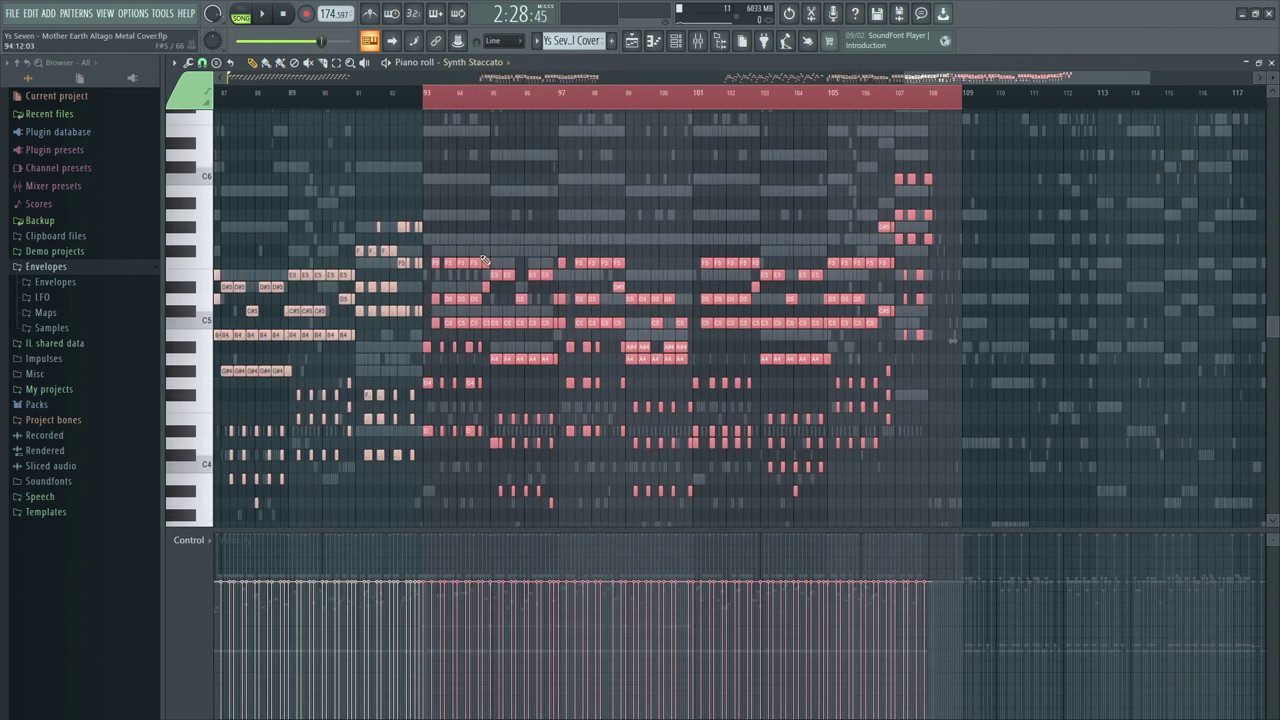
{"action": "key", "text": "Up"}
{"action": "key", "text": "Up"}
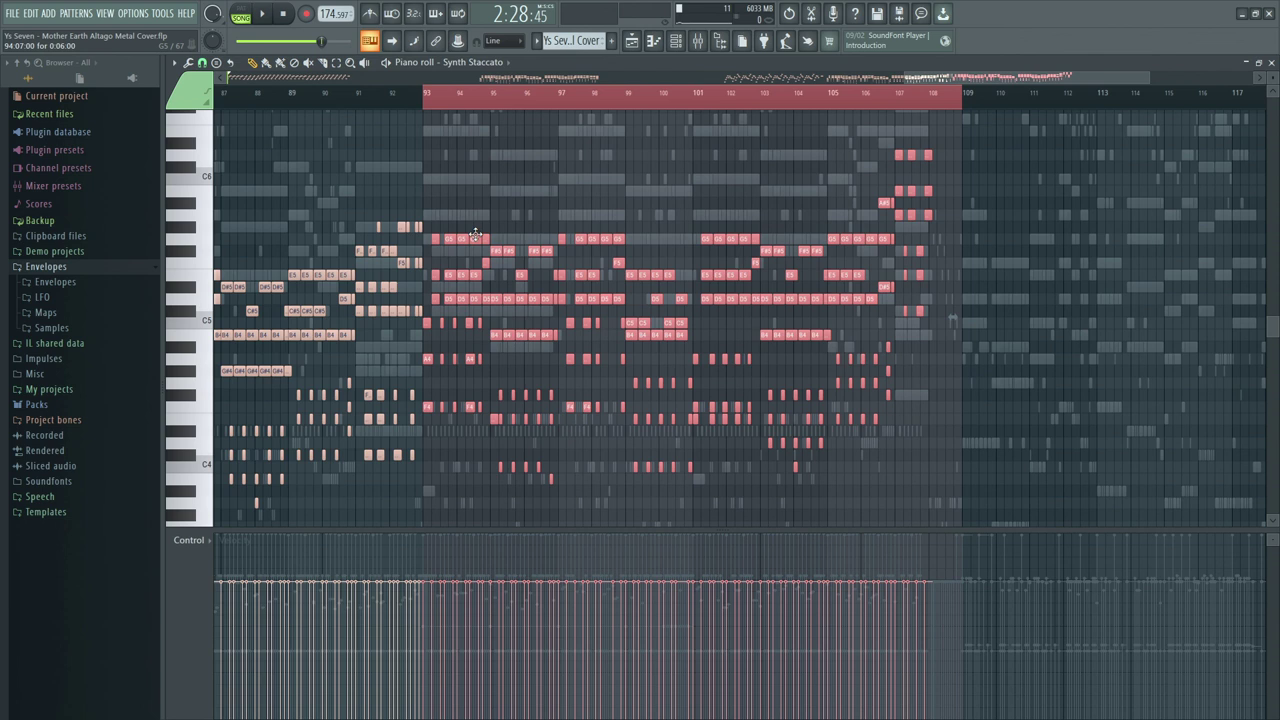
Step: Play back the transposed section from bar 93 to hear the key change, following it in the piano roll
{"action": "left_click", "coordinate": [700, 42]}
{"action": "key", "text": "space"}
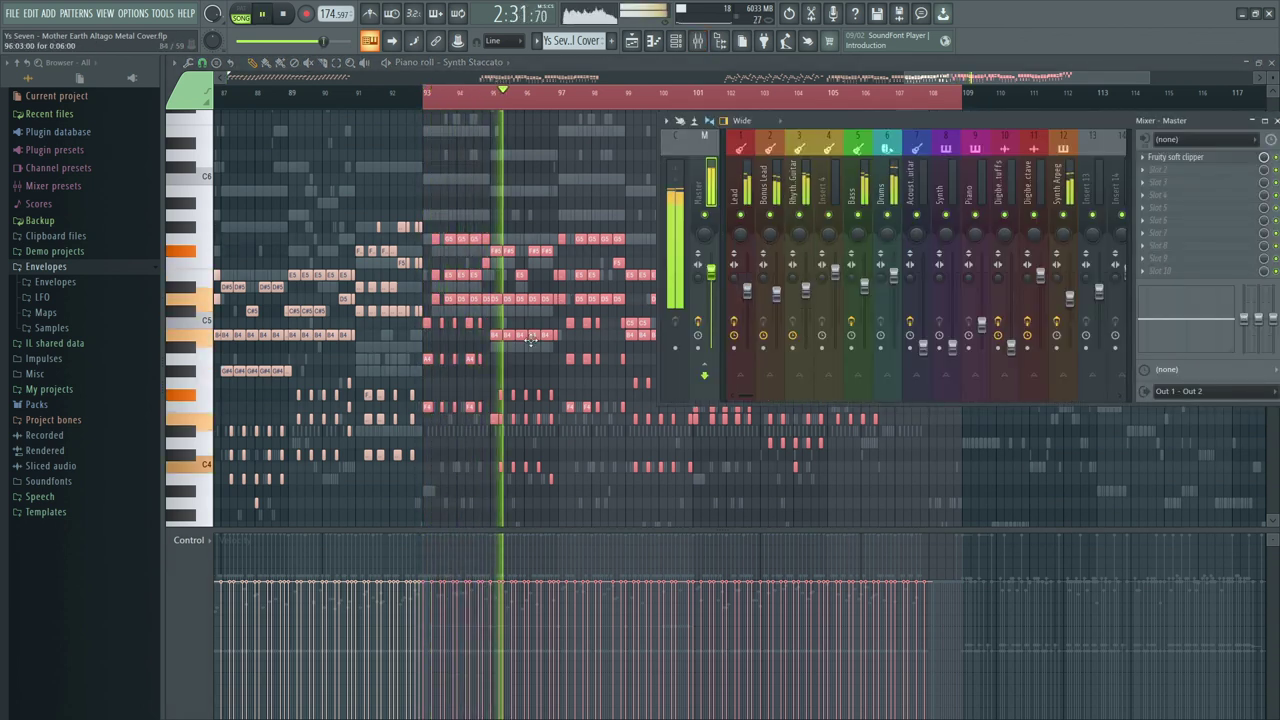
{"action": "left_click", "coordinate": [956, 80]}
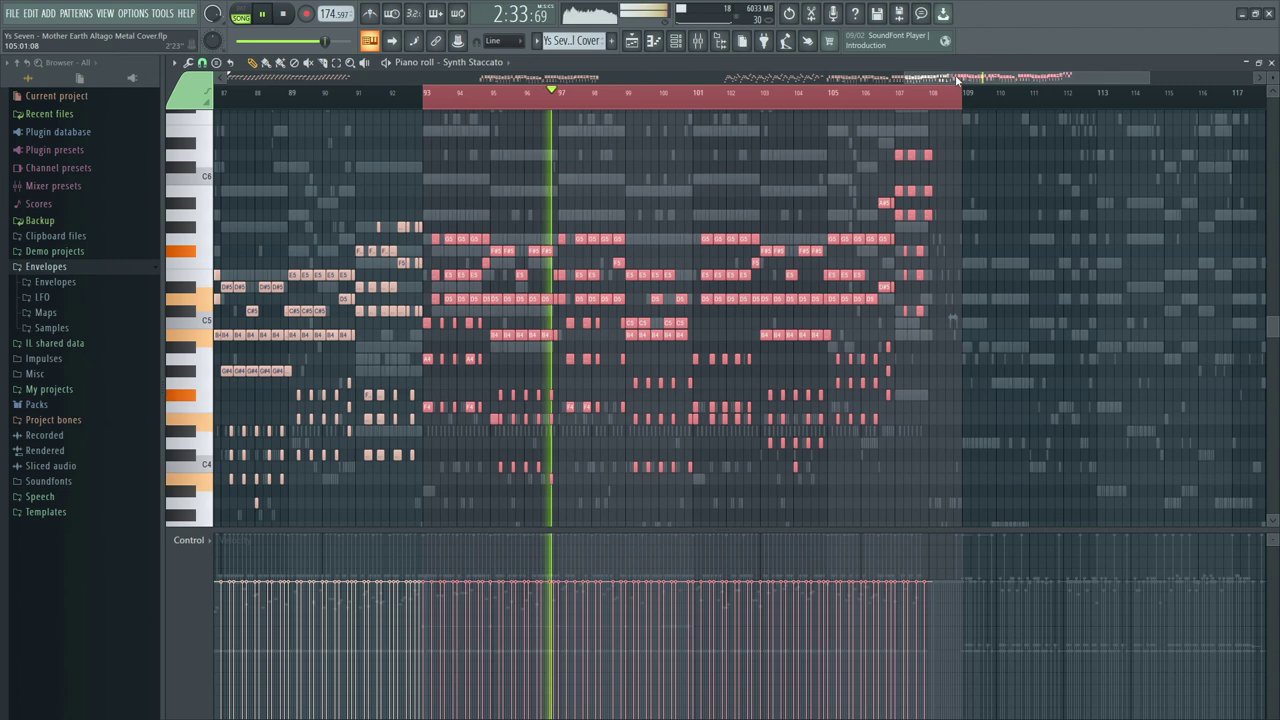
{"action": "left_click_drag", "start_coordinate": [956, 80], "coordinate": [952, 78]}
{"action": "left_click_drag", "start_coordinate": [962, 73], "coordinate": [912, 77]}
{"action": "left_click_drag", "start_coordinate": [1030, 79], "coordinate": [1092, 81]}
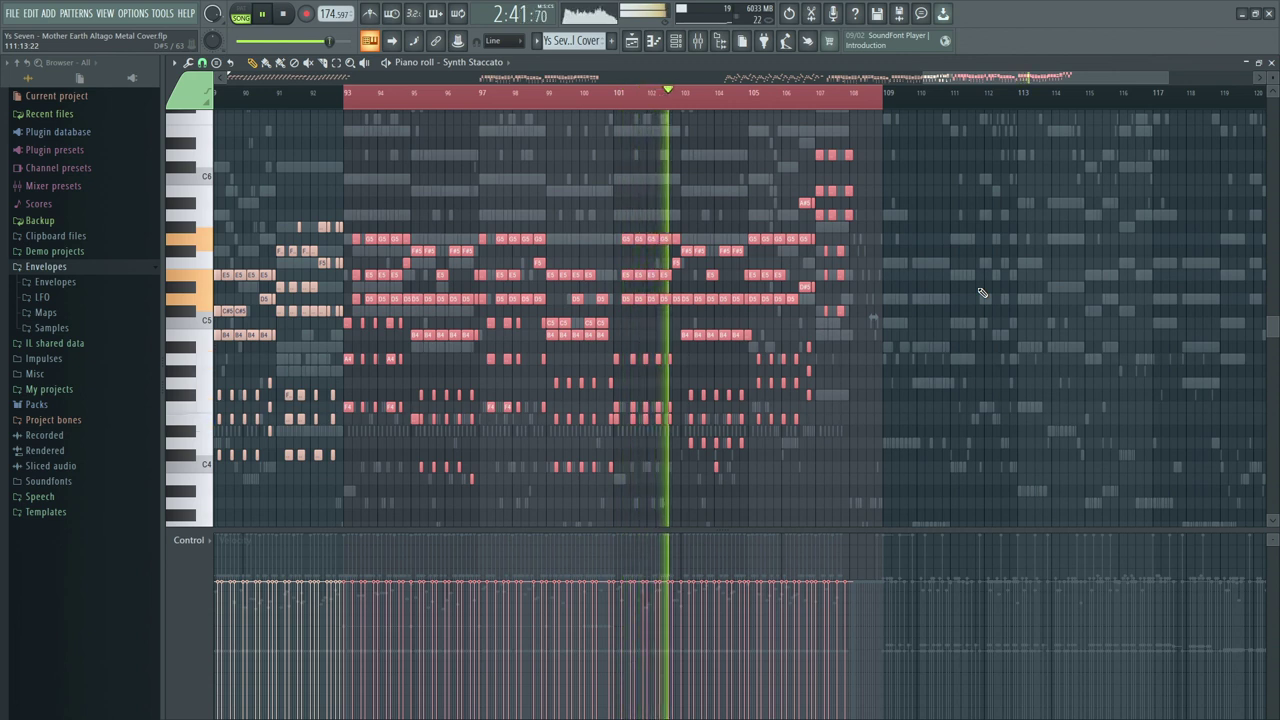
{"action": "left_click_drag", "start_coordinate": [1007, 80], "coordinate": [988, 83]}
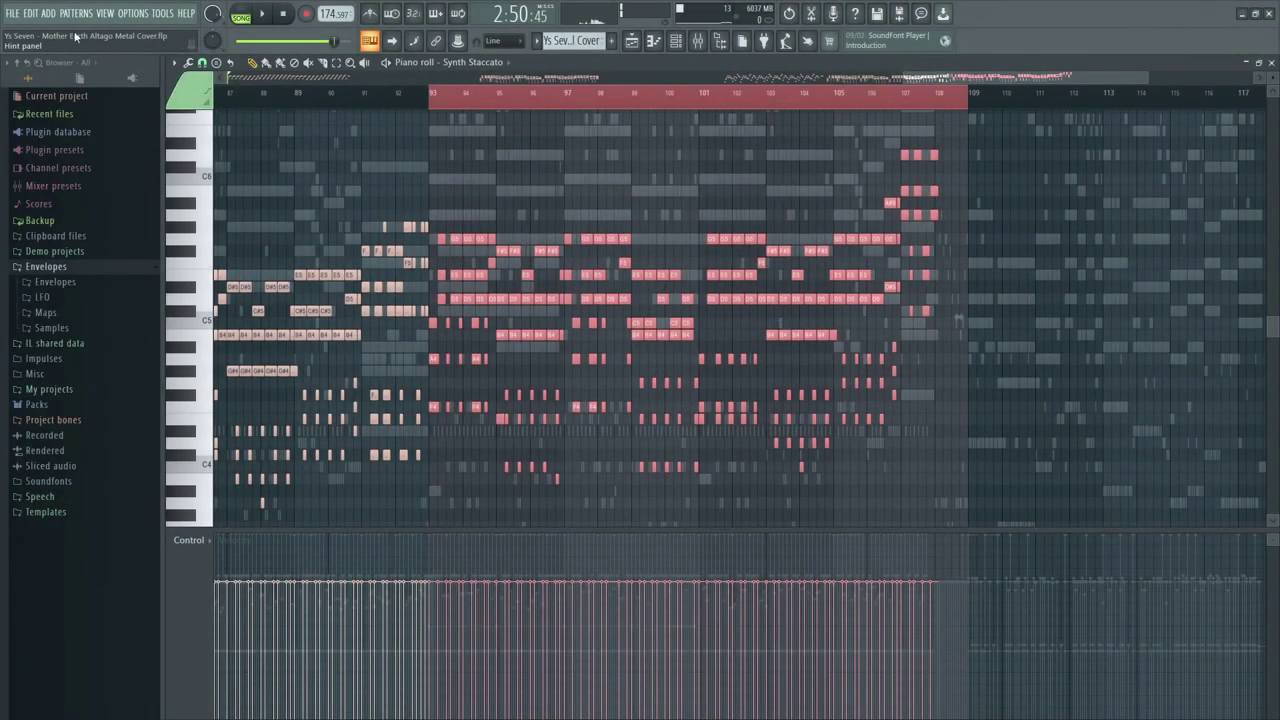
Step: Start an MP3 export named "Ys Seven - Mother Earth Altago Metal Cover (Alt Key Change vers)" in the Actuals Musics folder "EeveeonE or Me"
{"action": "left_click", "coordinate": [12, 14]}
{"action": "mouse_move", "coordinate": [128, 128]}
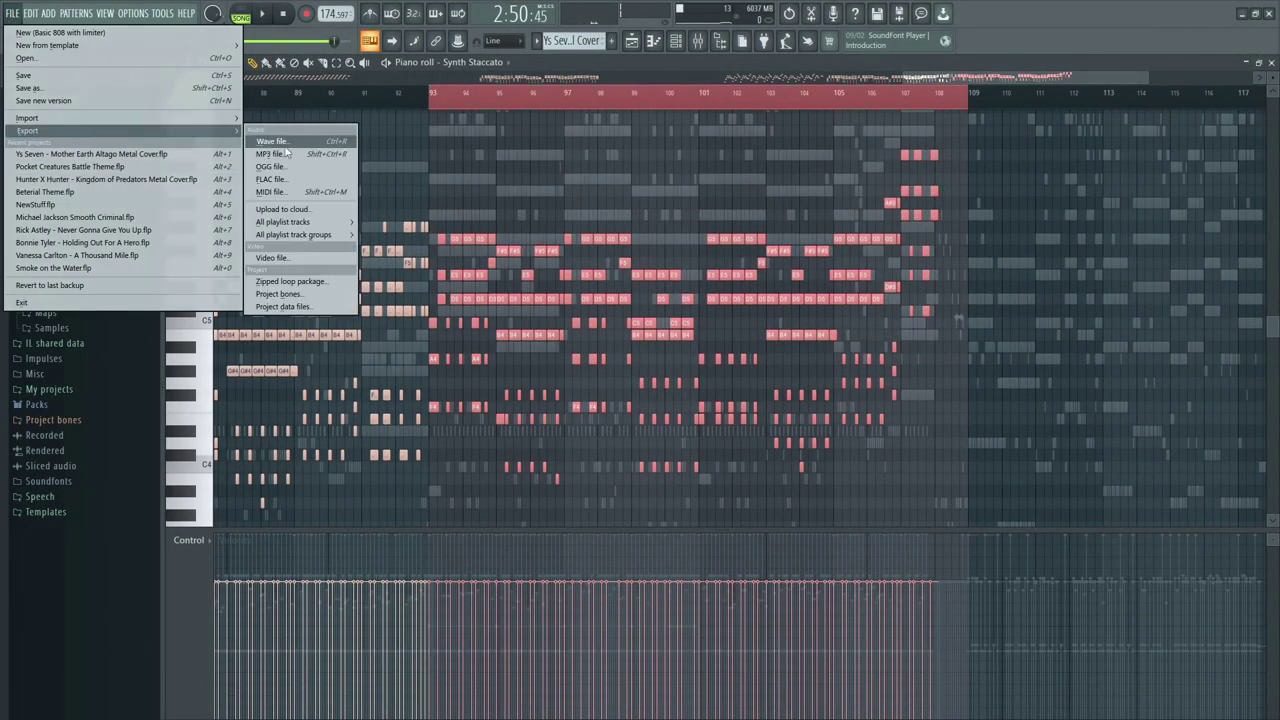
{"action": "left_click", "coordinate": [291, 158]}
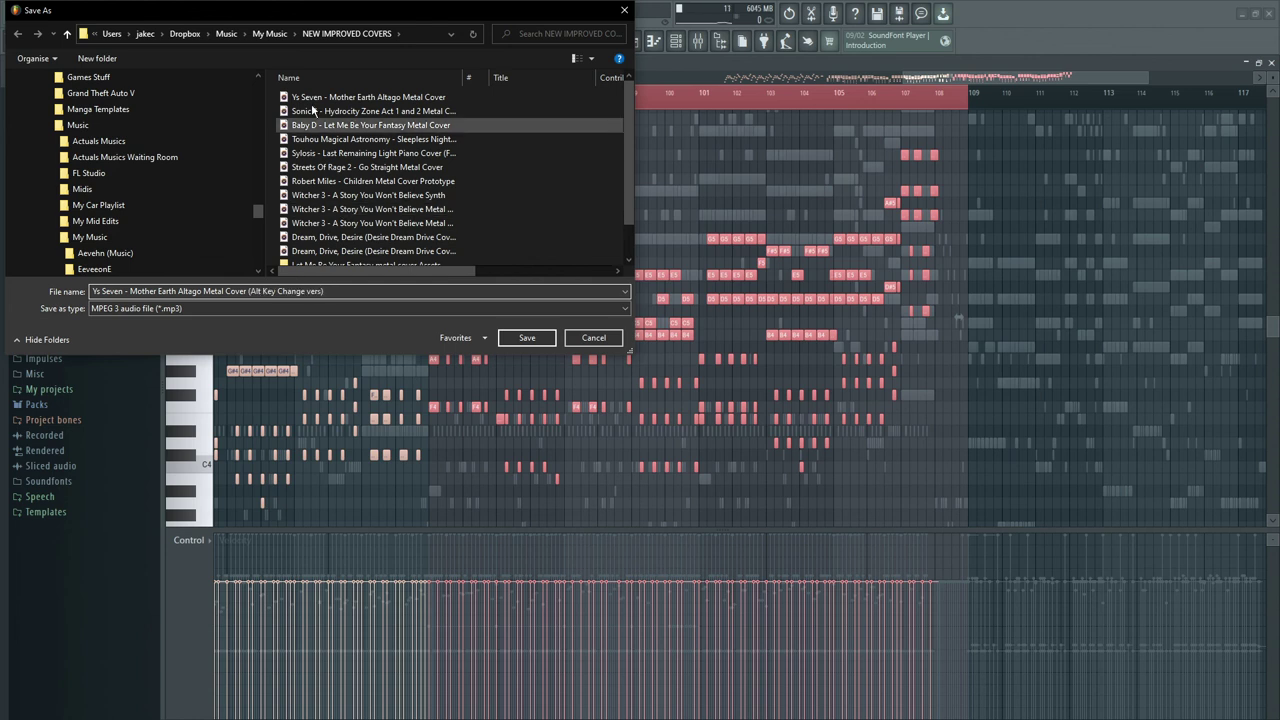
{"action": "left_click", "coordinate": [269, 33]}
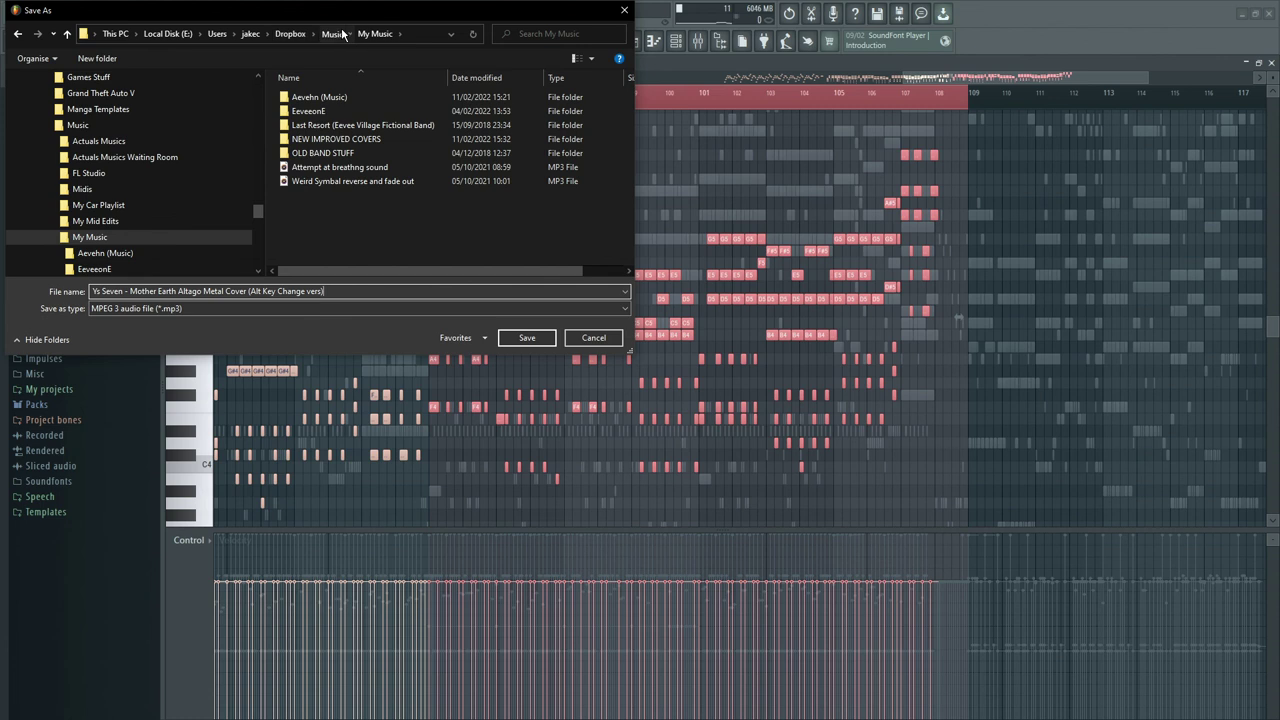
{"action": "left_click", "coordinate": [331, 33]}
{"action": "double_click", "coordinate": [330, 97]}
{"action": "scroll", "coordinate": [359, 125], "scroll_direction": "down", "scroll_amount": 10}
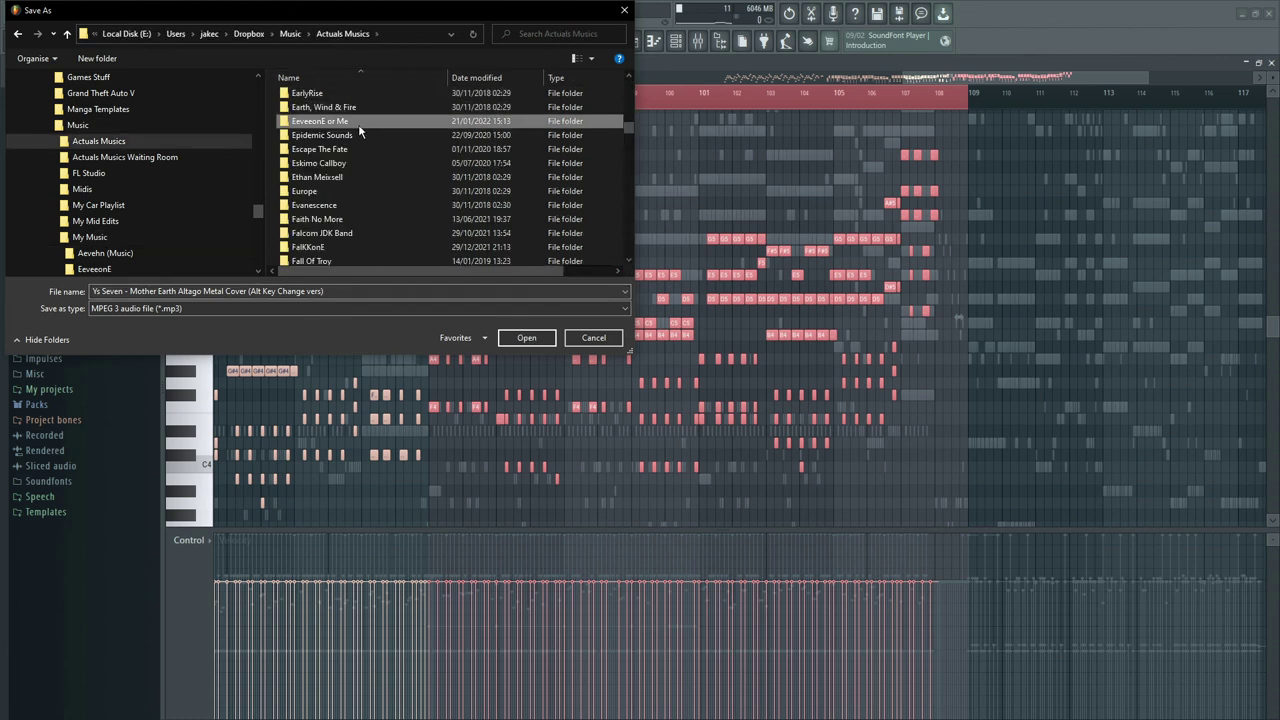
{"action": "double_click", "coordinate": [358, 124]}
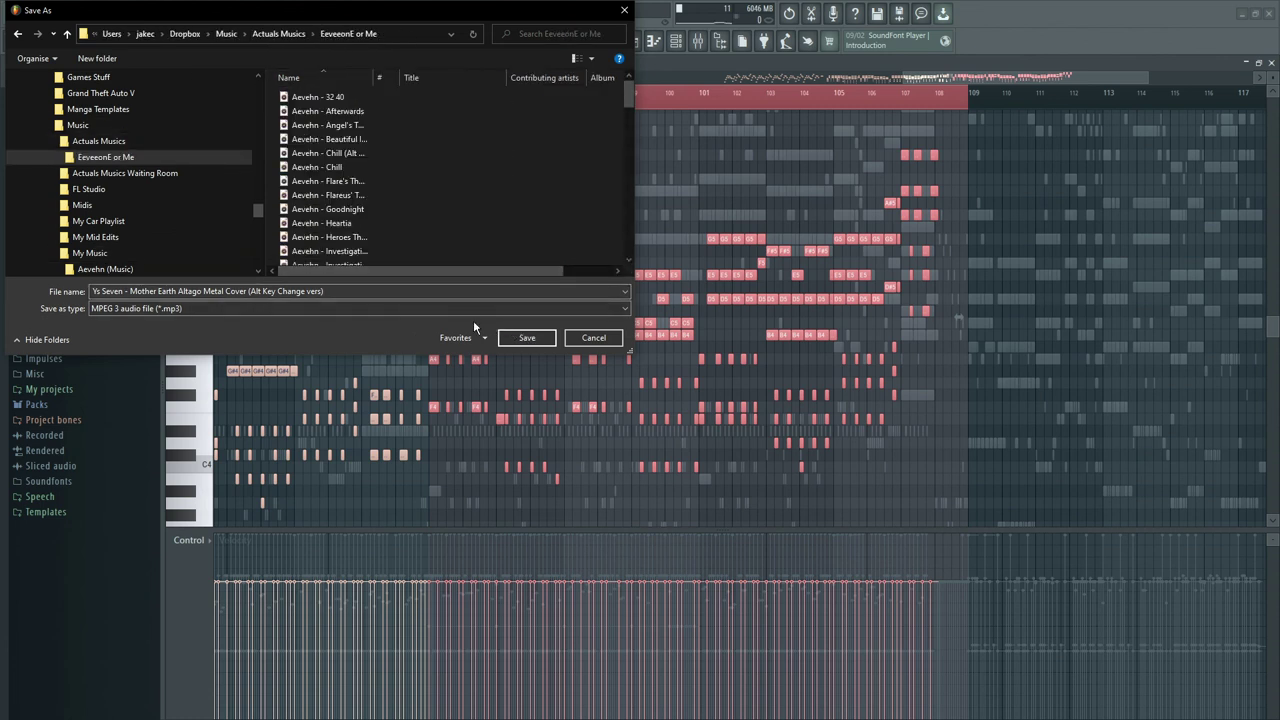
Step: Add "EeveeonE - " to the front of the MP3 file name, save it and render the full song
{"action": "double_click", "coordinate": [96, 291]}
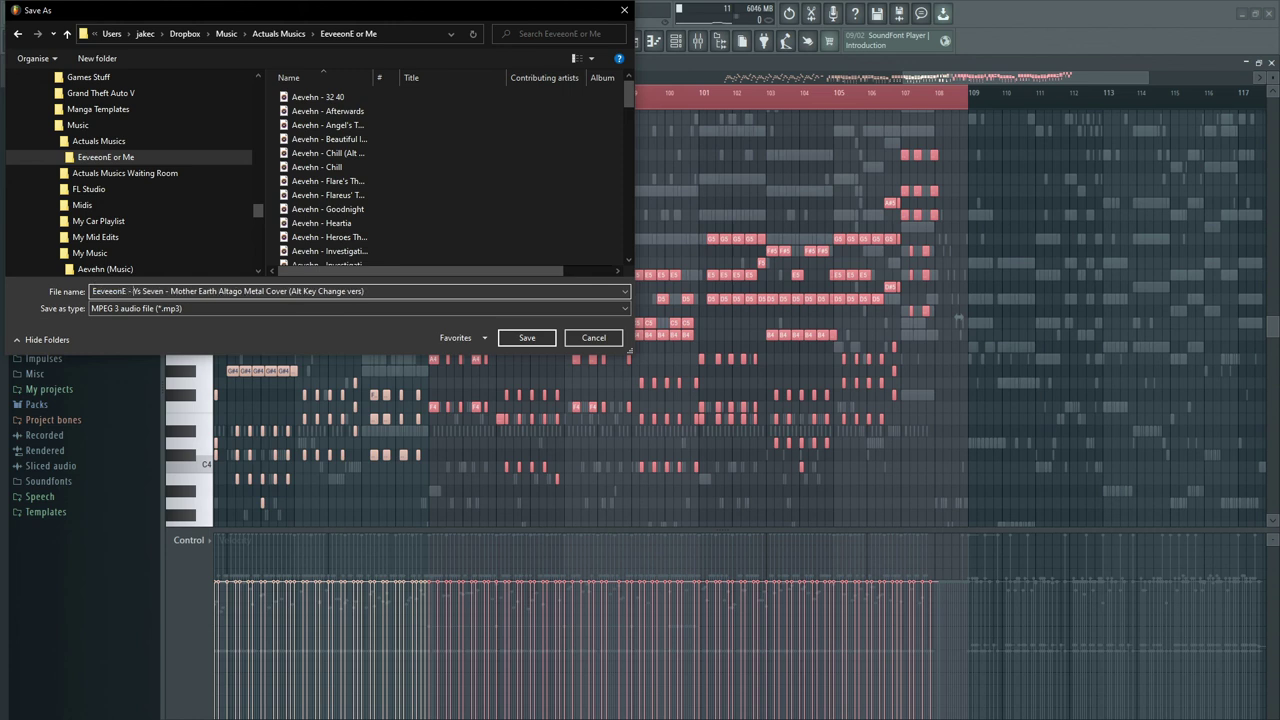
{"action": "key", "text": "Return"}
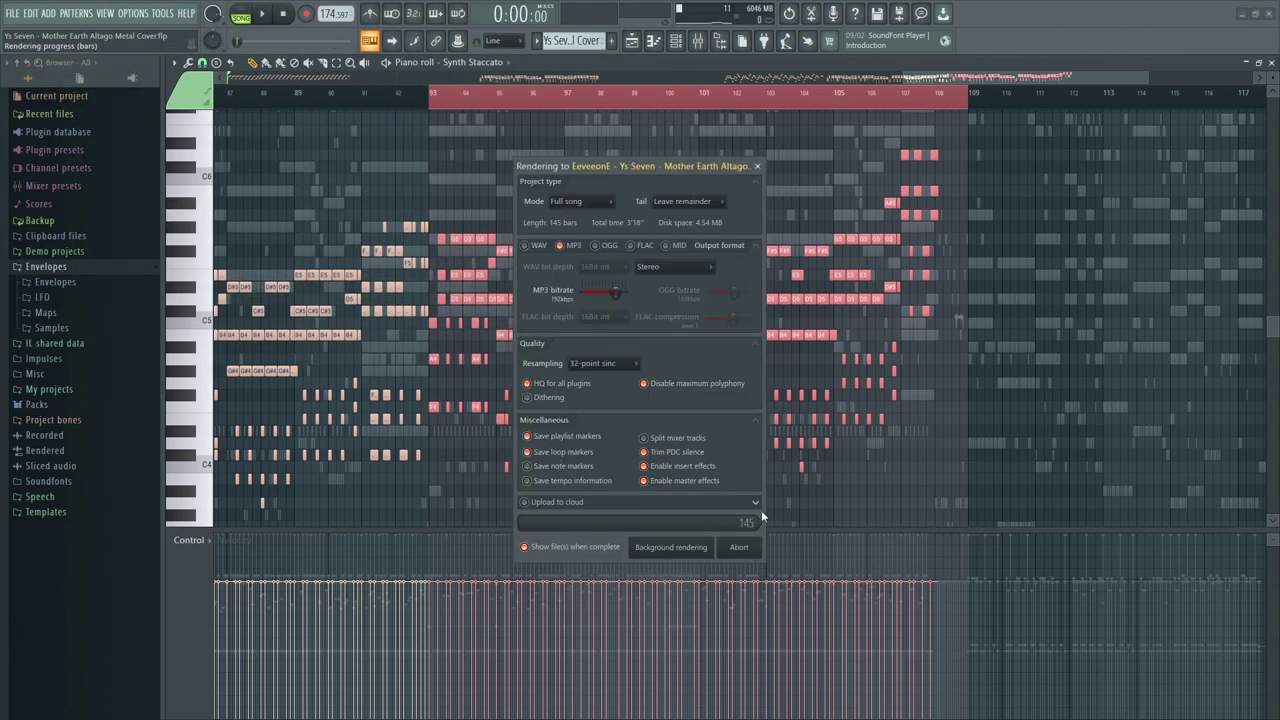